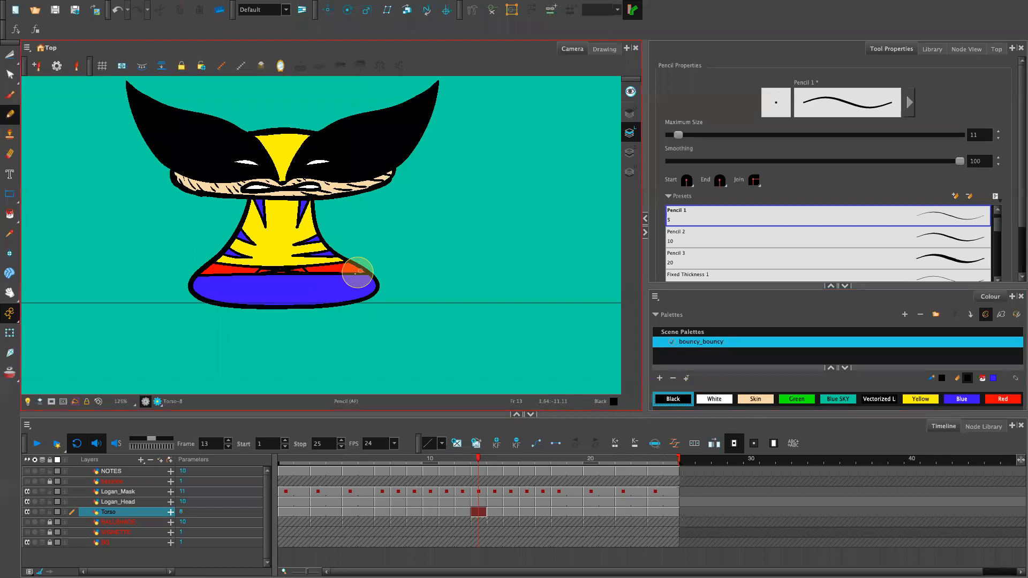
Add a vector drawing layer named Logan_Legs above the Torso layer and turn on the light table.
click(476, 513)
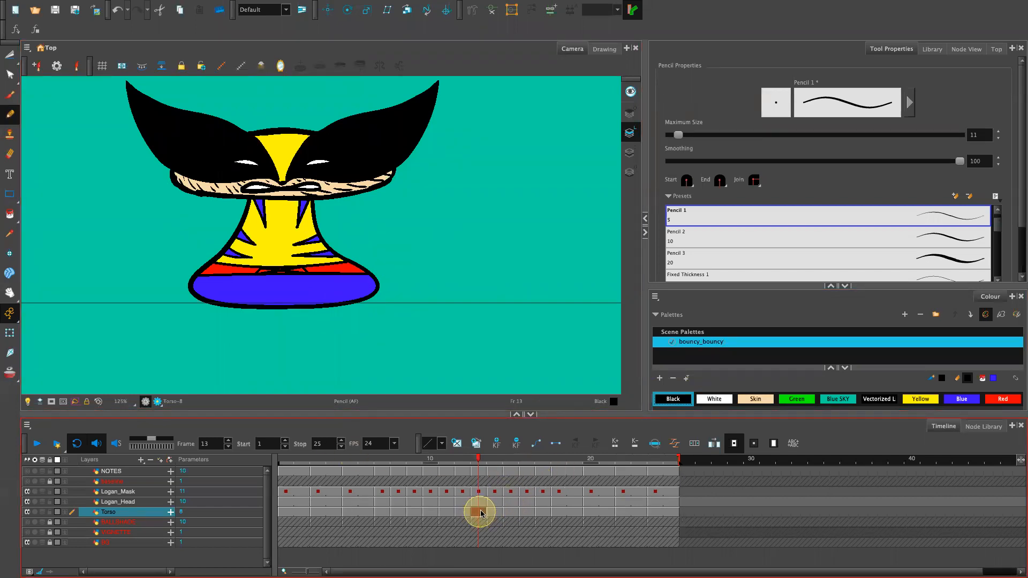
key(1)
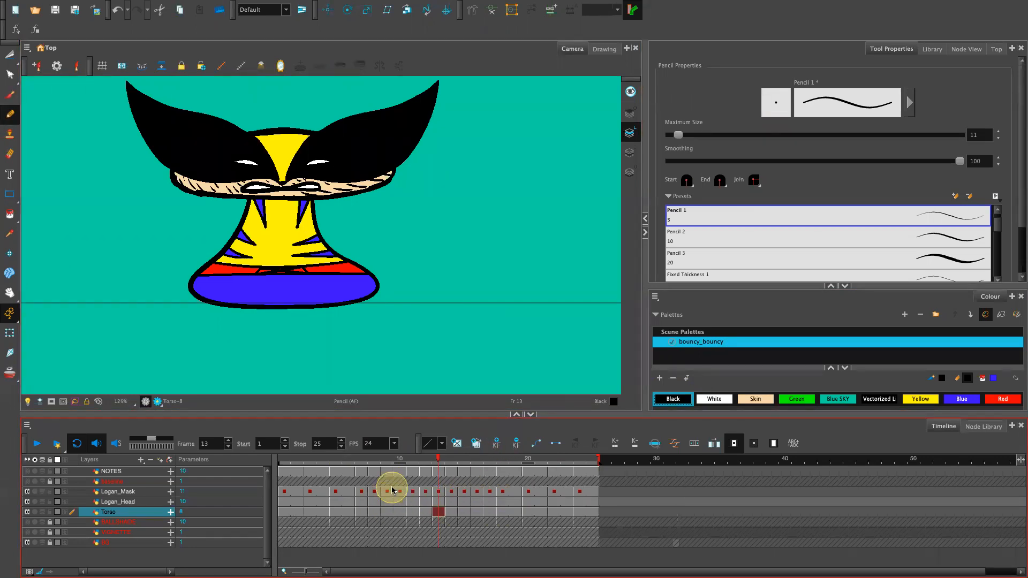
key(ctrl+r)
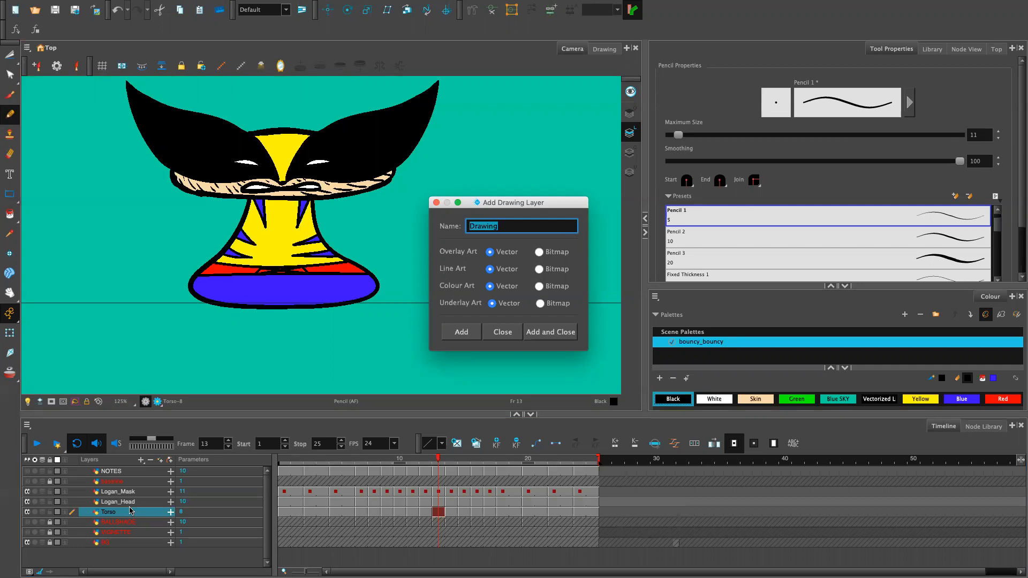
mouse_move(497, 202)
mouse_down()
mouse_move(707, 200)
mouse_move(812, 213)
mouse_up()
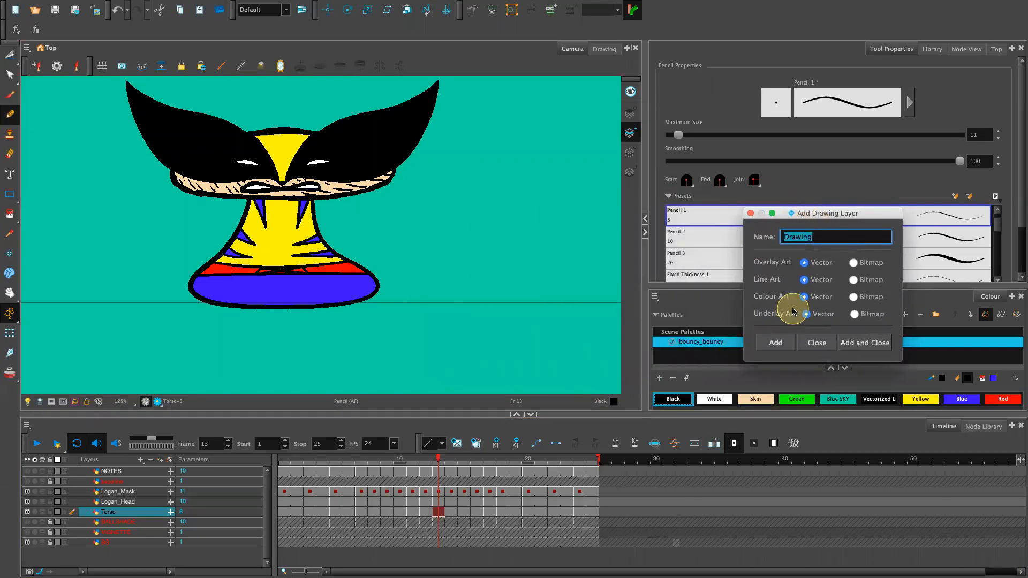
text(Logan)
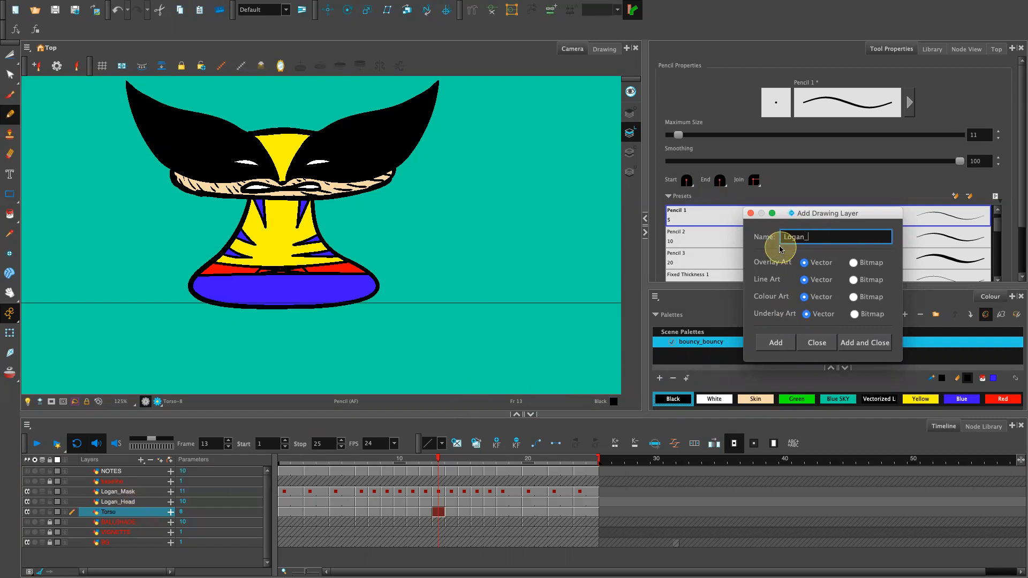
text(_Legs)
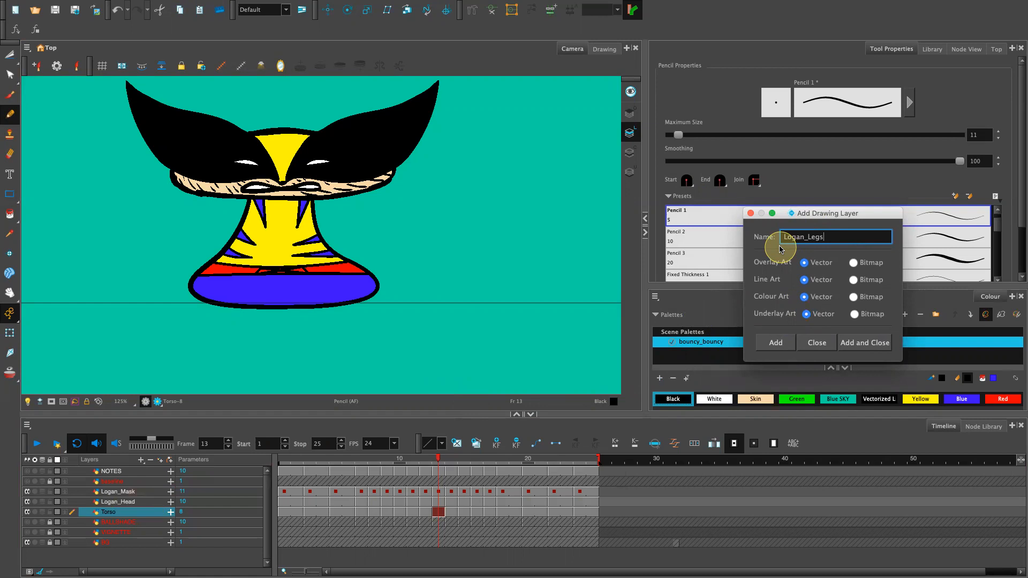
click(867, 344)
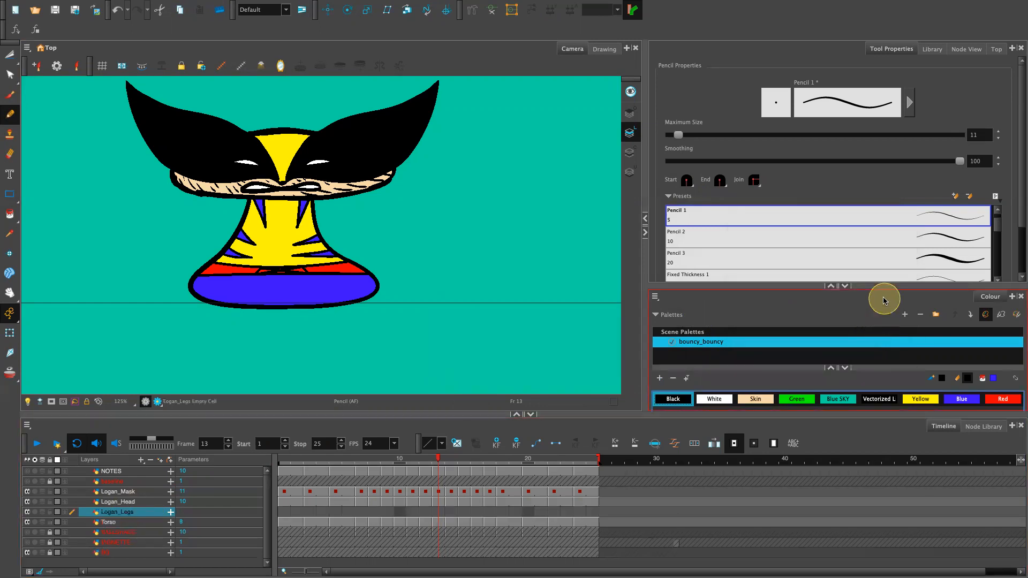
click(27, 401)
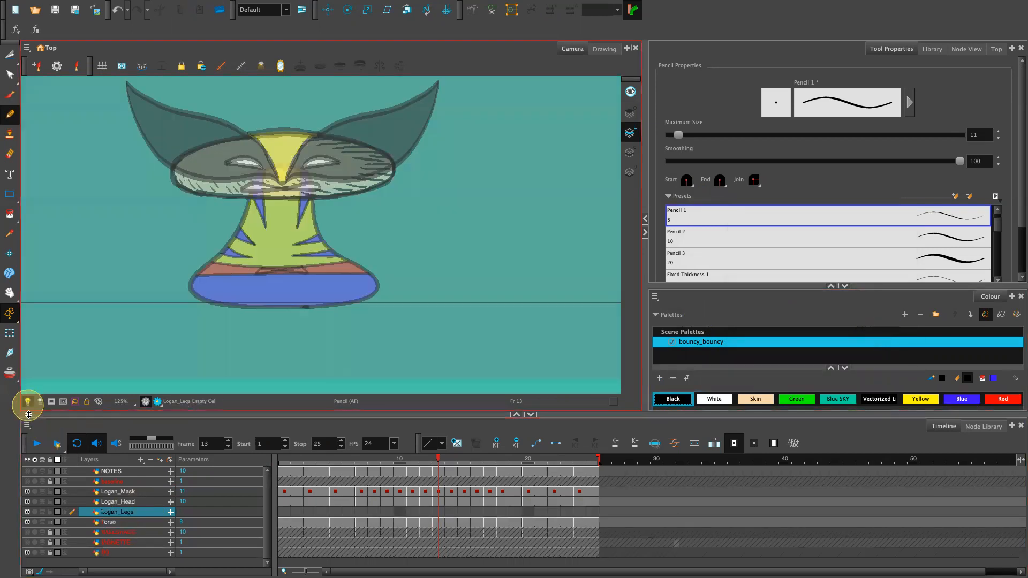
click(675, 399)
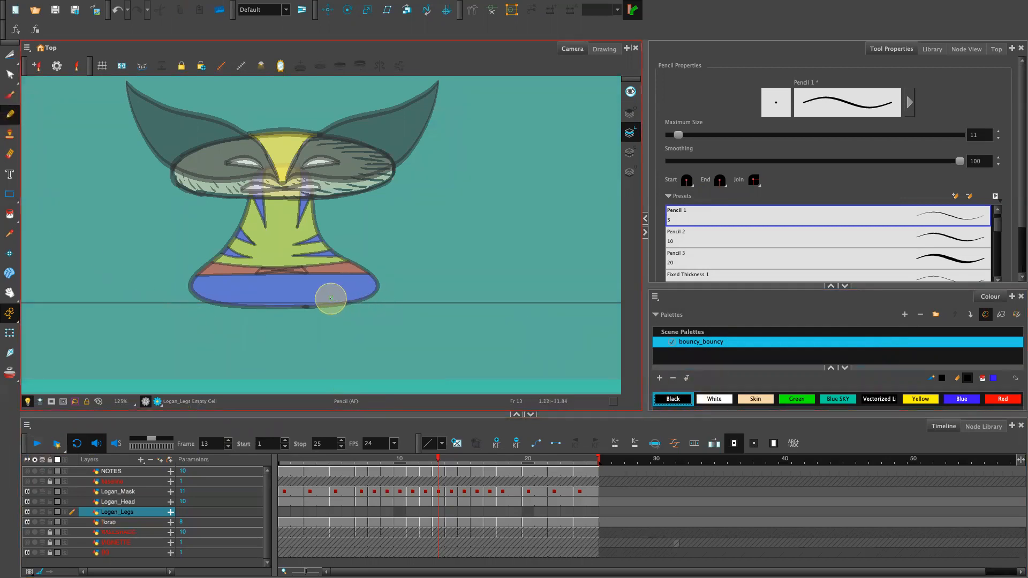
mouse_move(330, 300)
mouse_down()
mouse_move(366, 282)
mouse_move(357, 281)
mouse_move(460, 282)
mouse_up()
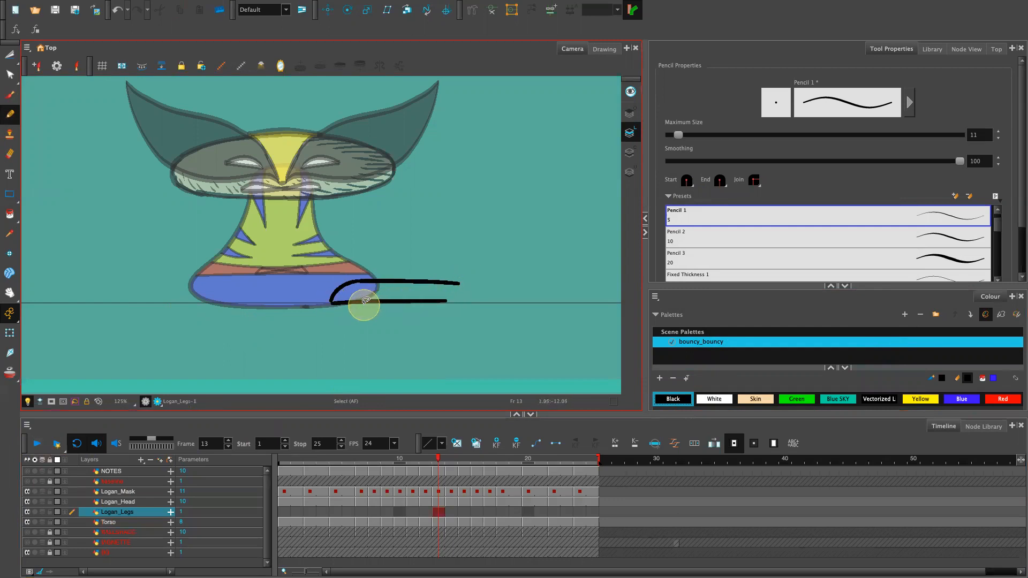
key(ctrl+z)
key(ctrl+z)
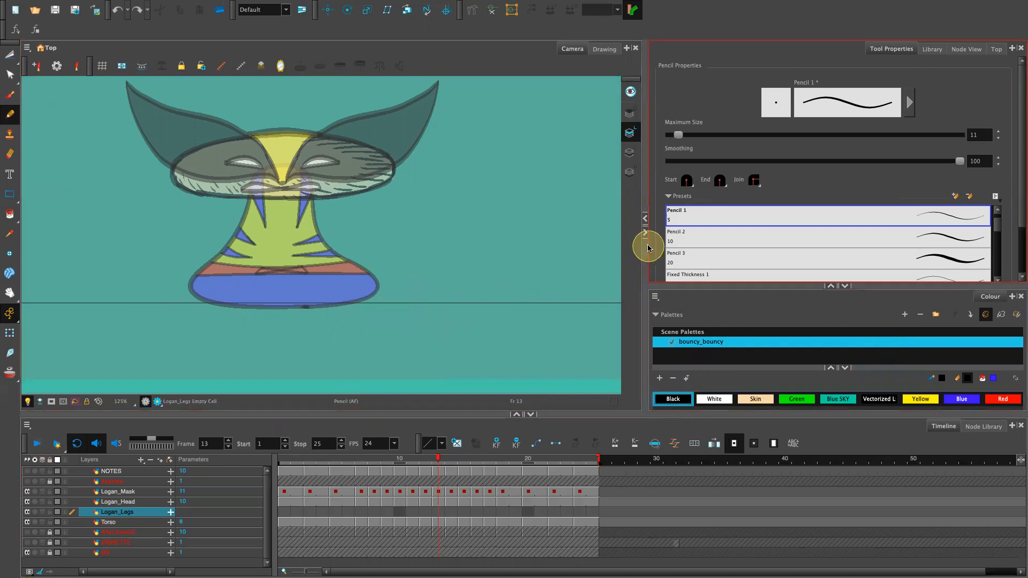
Go to frame 1, bring the figure's lower body into view and select the Logan_Legs cell there.
click(283, 483)
key(space)
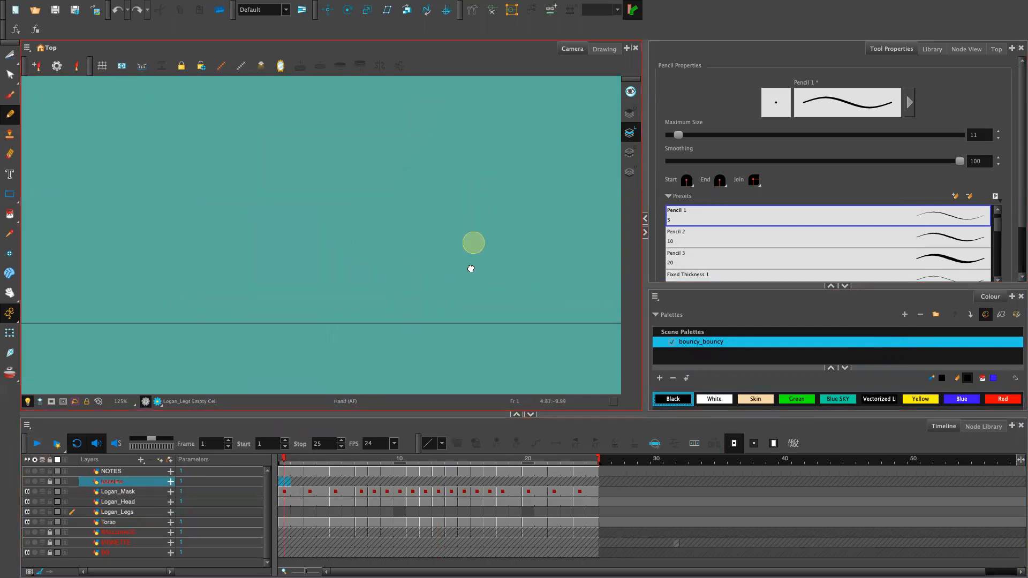
drag(479, 224, 483, 460)
drag(508, 236, 543, 407)
mouse_move(512, 289)
mouse_down()
mouse_move(534, 317)
mouse_move(532, 296)
mouse_up()
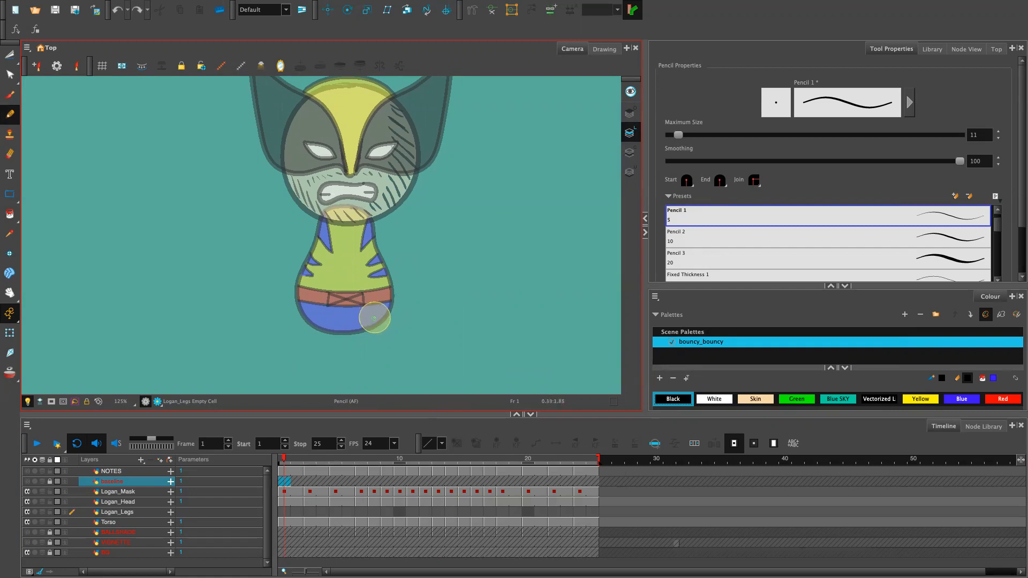
click(287, 523)
click(284, 513)
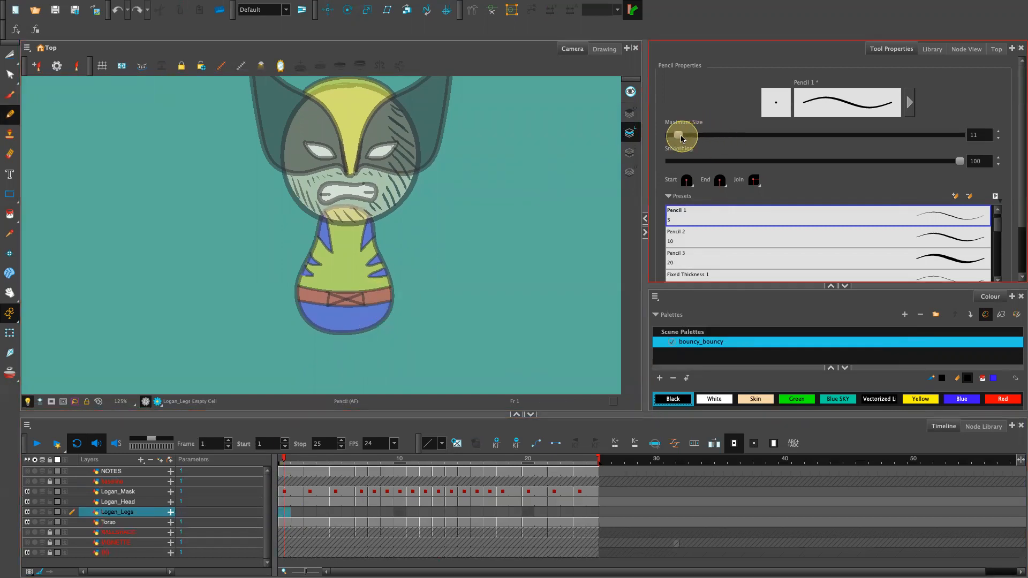
mouse_move(962, 160)
mouse_down()
mouse_move(834, 164)
mouse_move(963, 161)
mouse_up()
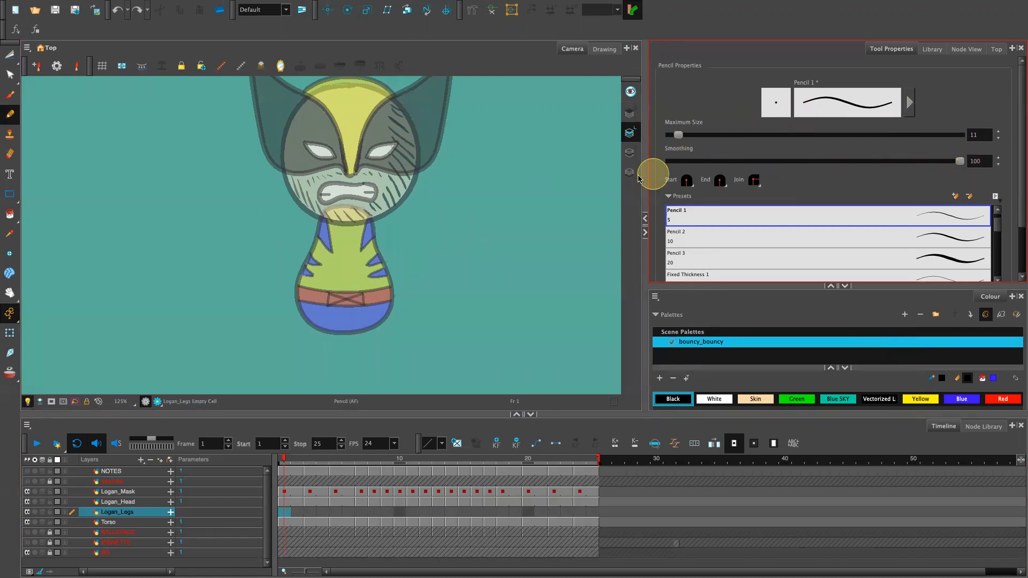
mouse_move(415, 367)
mouse_down()
mouse_move(399, 341)
mouse_move(407, 285)
mouse_move(460, 244)
mouse_move(522, 238)
mouse_move(551, 266)
mouse_up()
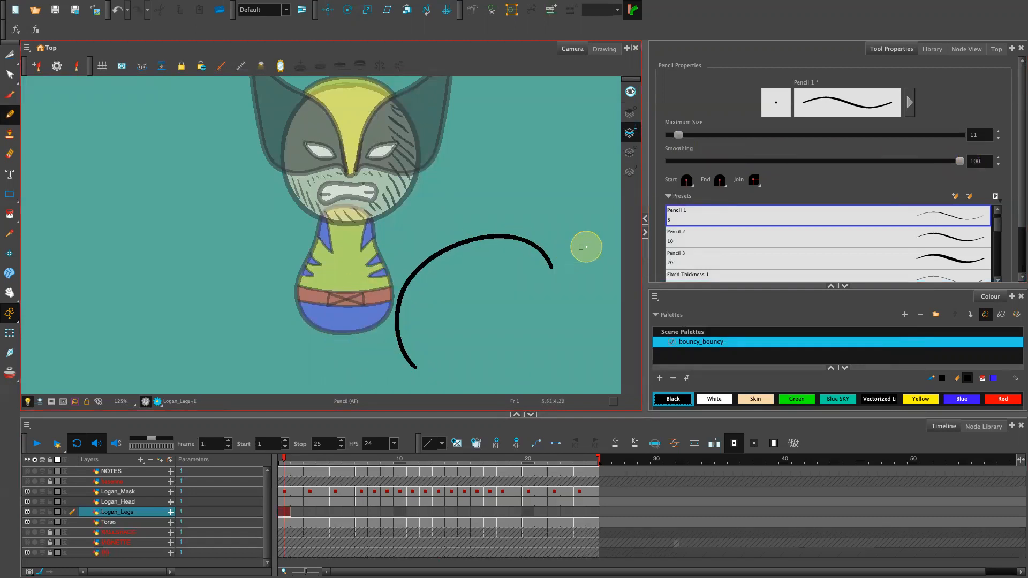
key(ctrl+z)
drag(961, 161, 964, 161)
mouse_move(514, 225)
mouse_down()
mouse_move(477, 287)
mouse_move(558, 362)
mouse_up()
key(ctrl+z)
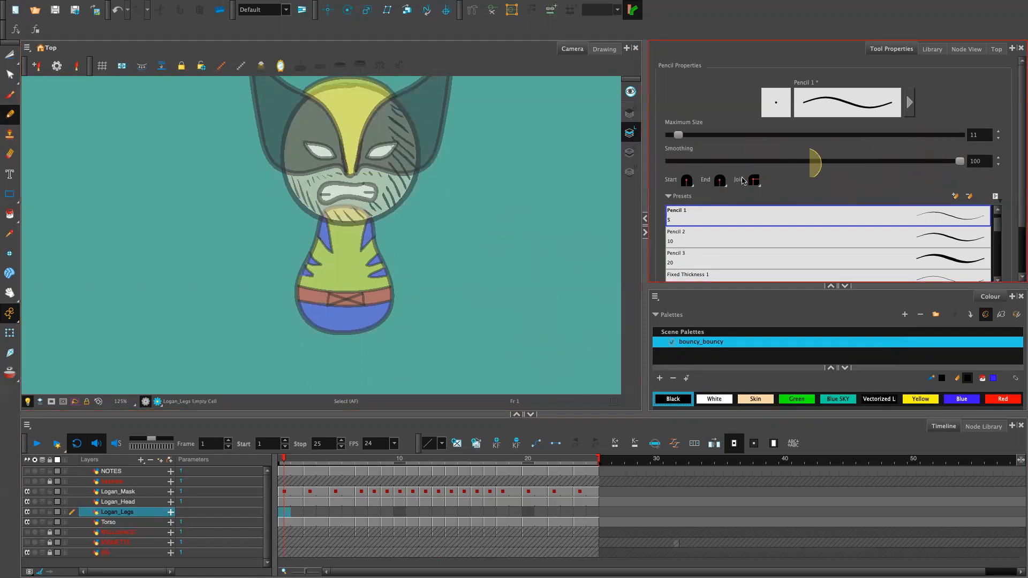
Reduce the pencil smoothing to 20.4 and draw the thigh outline in black from the blue trunks outward.
mouse_move(959, 162)
mouse_down()
mouse_move(818, 161)
mouse_move(726, 200)
mouse_move(721, 188)
mouse_up()
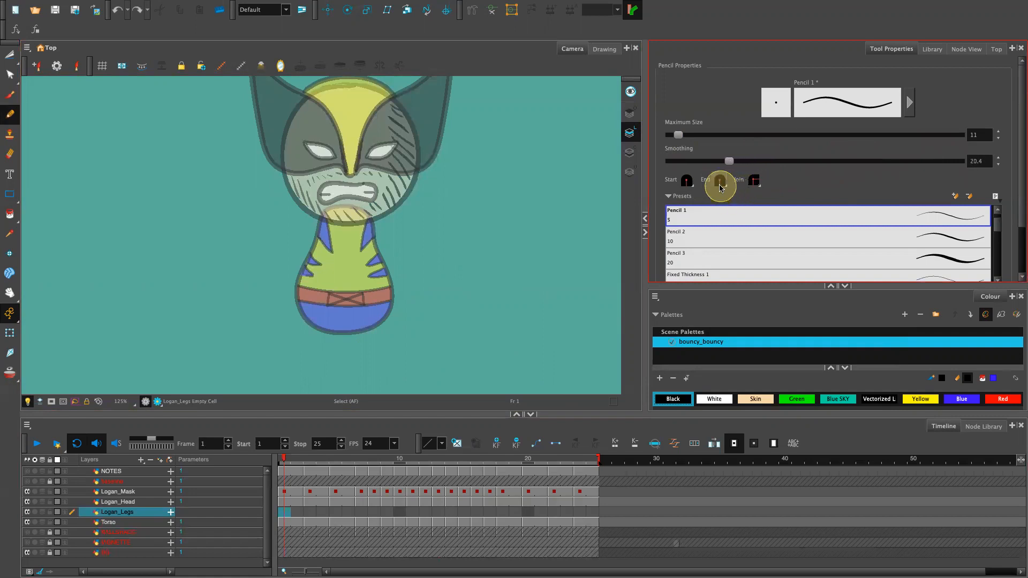
mouse_move(371, 320)
mouse_down()
mouse_move(382, 307)
mouse_move(417, 308)
mouse_move(372, 312)
mouse_move(420, 306)
mouse_move(419, 329)
mouse_up()
key(ctrl+z)
key(ctrl+z)
key(ctrl+z)
mouse_move(369, 325)
mouse_down()
mouse_move(426, 312)
mouse_move(411, 325)
mouse_move(429, 312)
mouse_move(412, 324)
mouse_move(404, 317)
mouse_move(425, 312)
mouse_up()
key(ctrl+z)
key(ctrl+z)
key(ctrl+z)
key(ctrl+z)
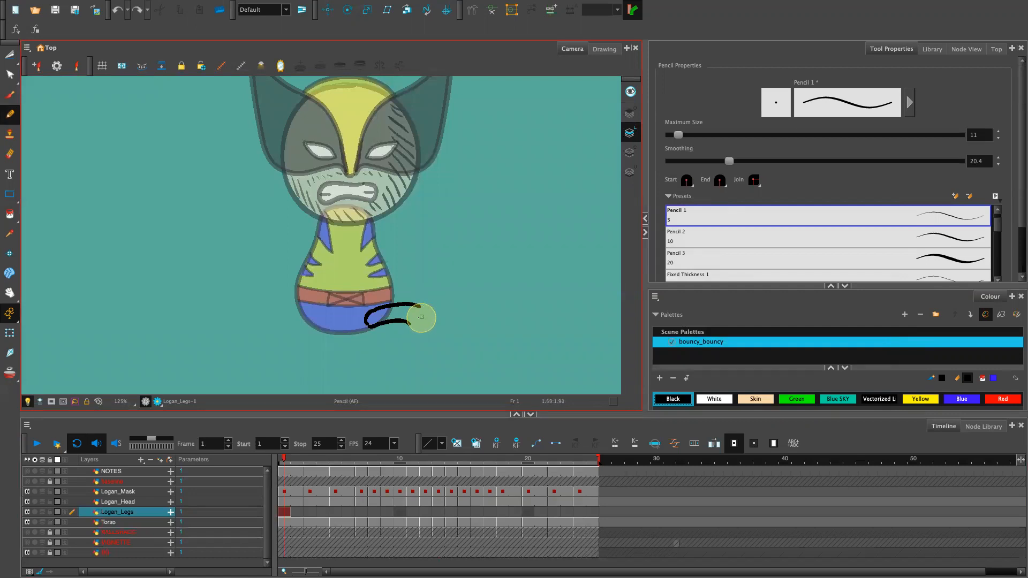
Draw the lower-leg outline sloping down from the knee, with a pointed boot cuff and an inner boot line.
mouse_move(409, 325)
mouse_down()
mouse_move(426, 318)
mouse_move(397, 323)
mouse_move(413, 328)
mouse_move(414, 315)
mouse_move(405, 337)
mouse_move(437, 343)
mouse_move(417, 316)
mouse_move(456, 337)
mouse_move(422, 295)
mouse_move(424, 310)
mouse_move(458, 329)
mouse_up()
key(ctrl+z)
key(ctrl+z)
key(ctrl+z)
key(ctrl+z)
key(ctrl+z)
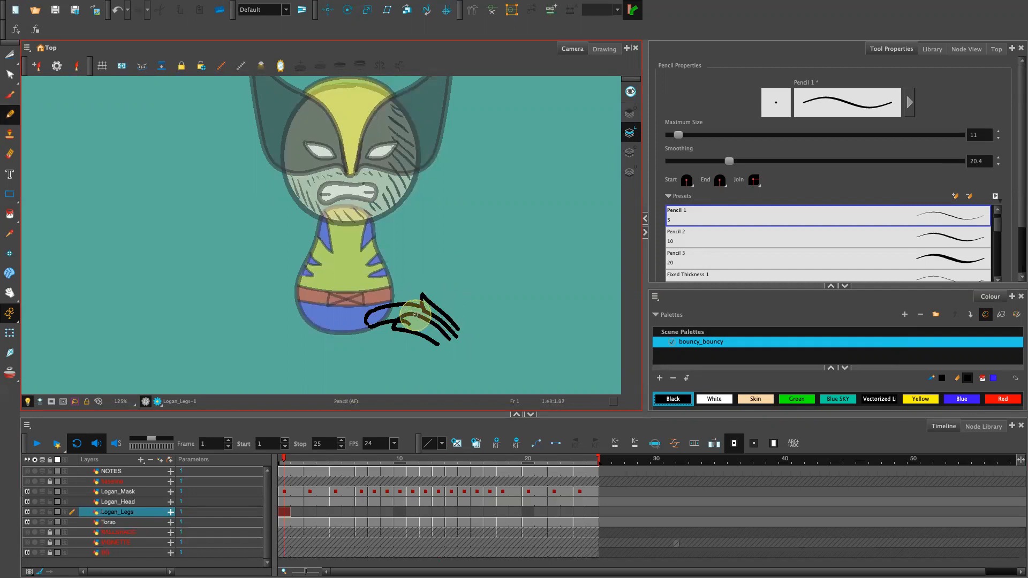
key(ctrl+z)
Join the lines at the knee and cut away the overlapping thigh stroke inside the boot cuff.
mouse_move(411, 315)
mouse_down()
mouse_move(422, 302)
mouse_move(409, 318)
mouse_up()
key(alt+t)
key(Delete)
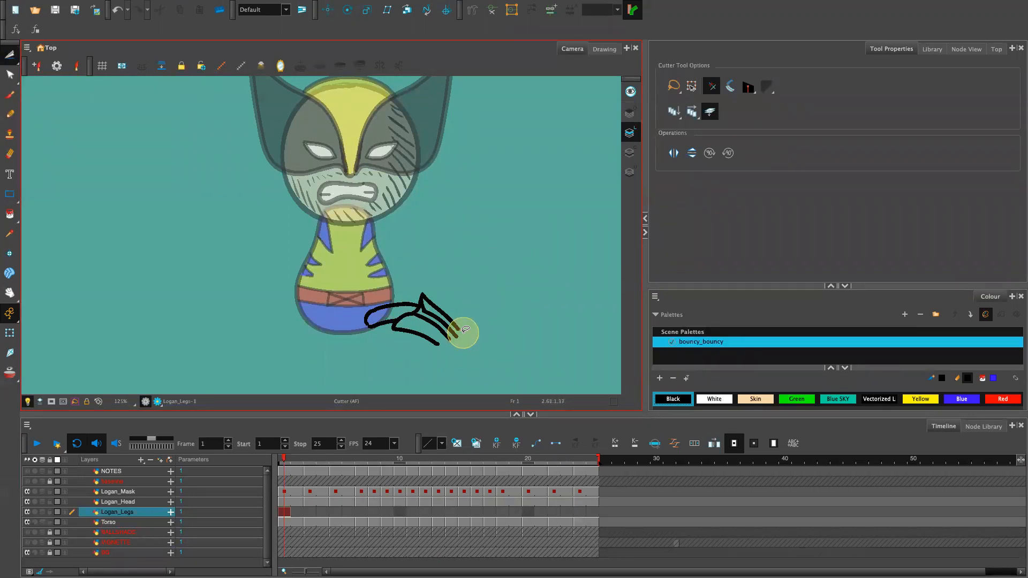
Draw the pointed foot outline in black at the end of the lower leg.
key(alt+x)
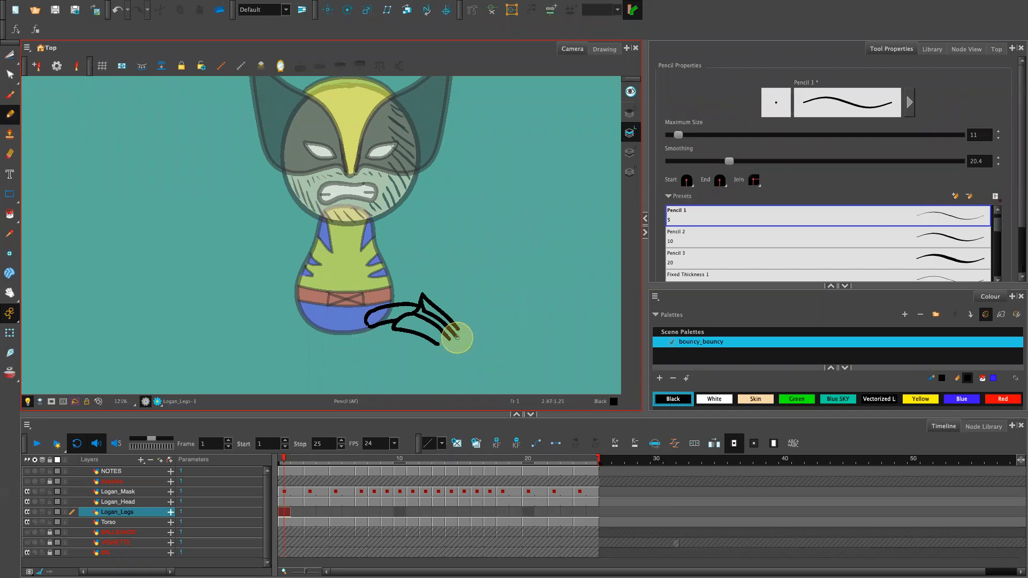
mouse_move(473, 323)
mouse_down()
mouse_move(453, 357)
mouse_move(459, 343)
mouse_move(436, 345)
mouse_move(460, 354)
mouse_move(483, 332)
mouse_move(457, 330)
mouse_move(475, 337)
mouse_move(454, 352)
mouse_move(436, 345)
mouse_move(450, 356)
mouse_move(490, 335)
mouse_move(461, 330)
mouse_up()
key(ctrl+z)
key(ctrl+z)
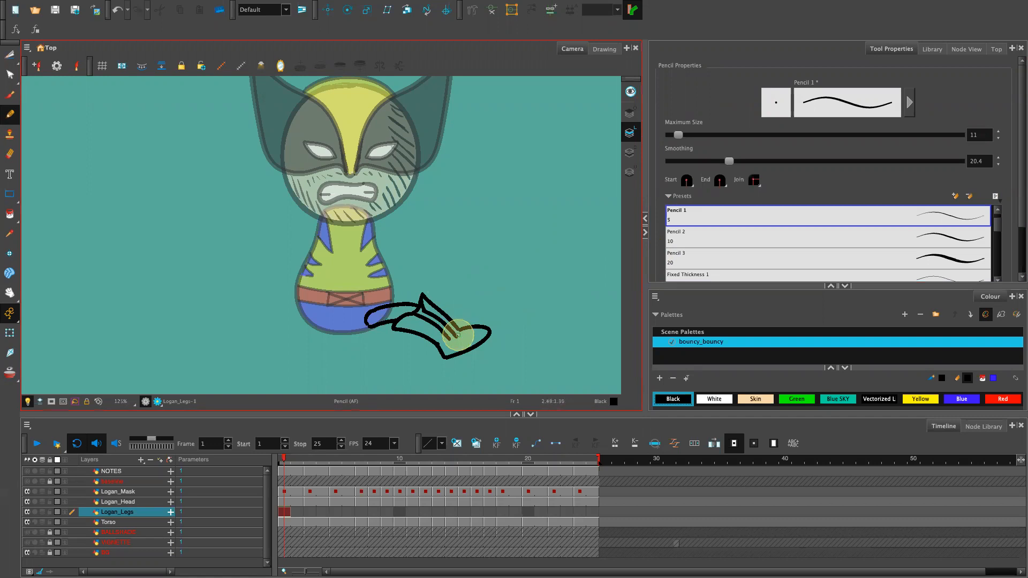
Cut away the surplus inner line between the boot cuff and the foot with the Cutter tool.
key(alt+t)
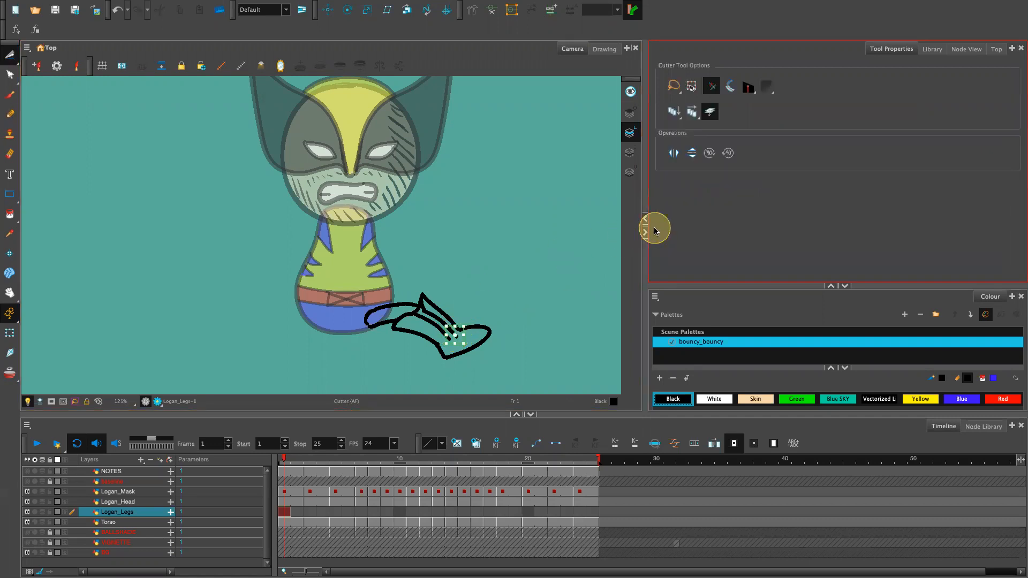
drag(434, 319, 445, 308)
key(Delete)
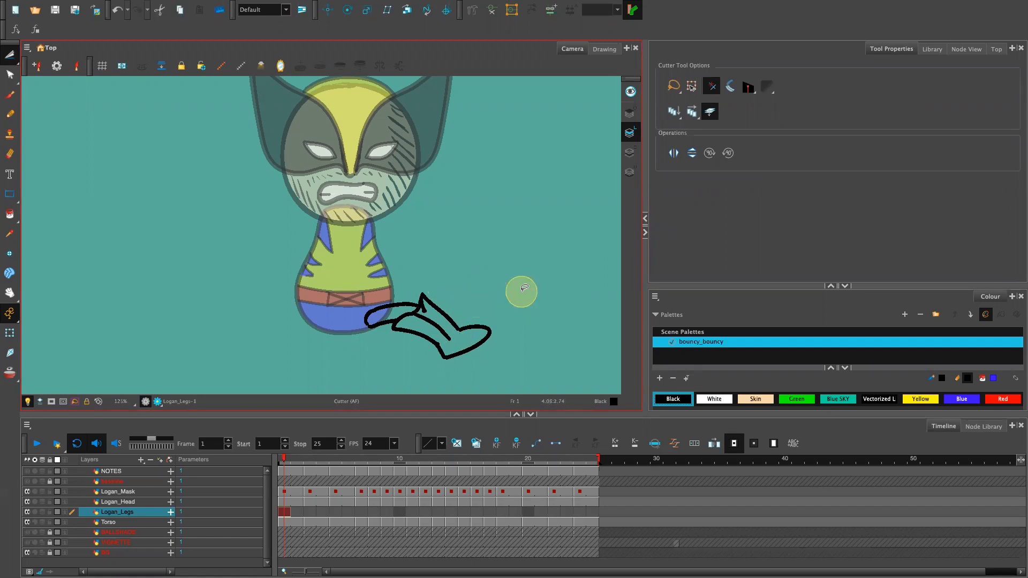
Draw the inner boot lines running from the pointed cuff down to the toe.
key(alt+slash)
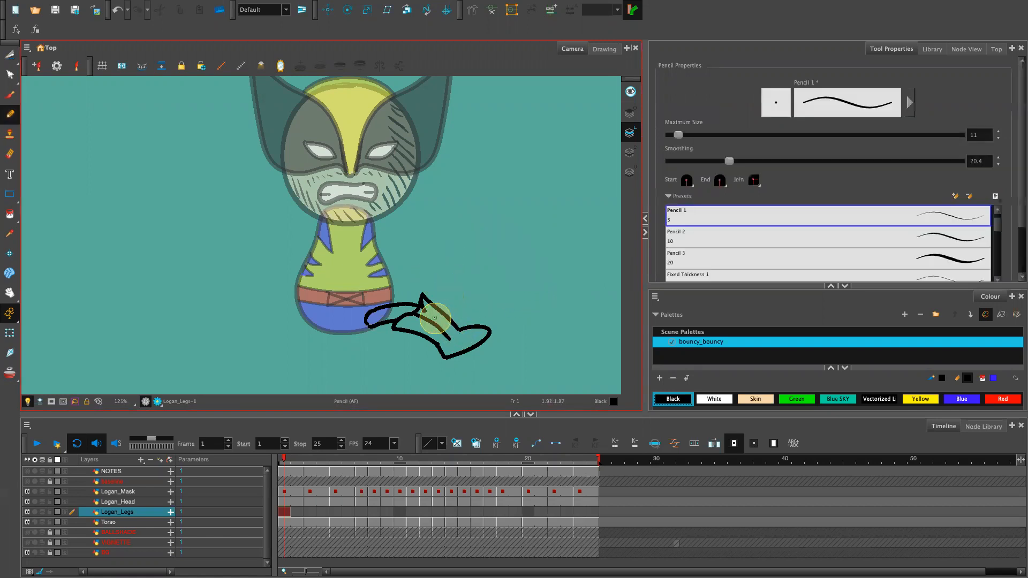
mouse_move(423, 309)
mouse_down()
mouse_move(451, 334)
mouse_move(476, 314)
mouse_move(472, 335)
mouse_move(423, 310)
mouse_move(459, 335)
mouse_up()
key(ctrl+z)
mouse_move(423, 303)
mouse_down()
mouse_move(467, 336)
mouse_move(455, 335)
mouse_move(481, 328)
mouse_move(456, 336)
mouse_move(487, 329)
mouse_up()
key(ctrl+z)
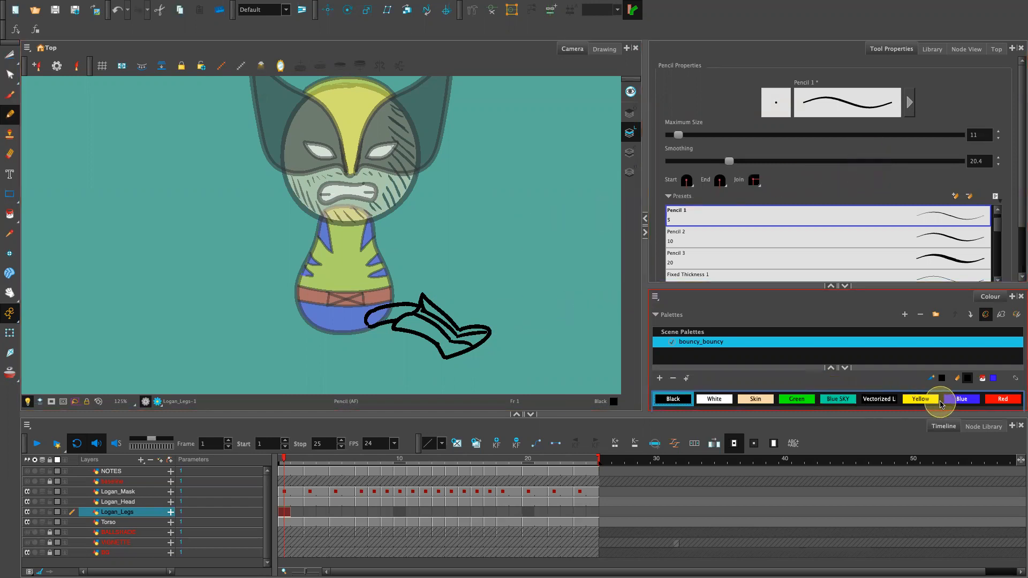
Select the whole leg drawing, tilt it slightly downward and reposition it against the trunks.
mouse_move(526, 350)
mouse_down()
mouse_move(550, 349)
mouse_move(588, 371)
mouse_up()
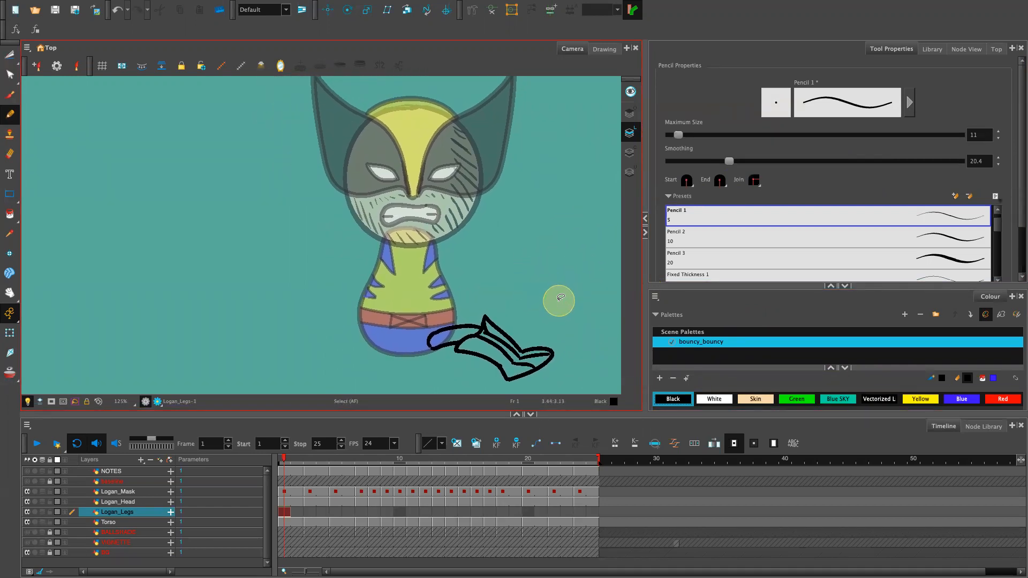
key(s)
key(ctrl+a)
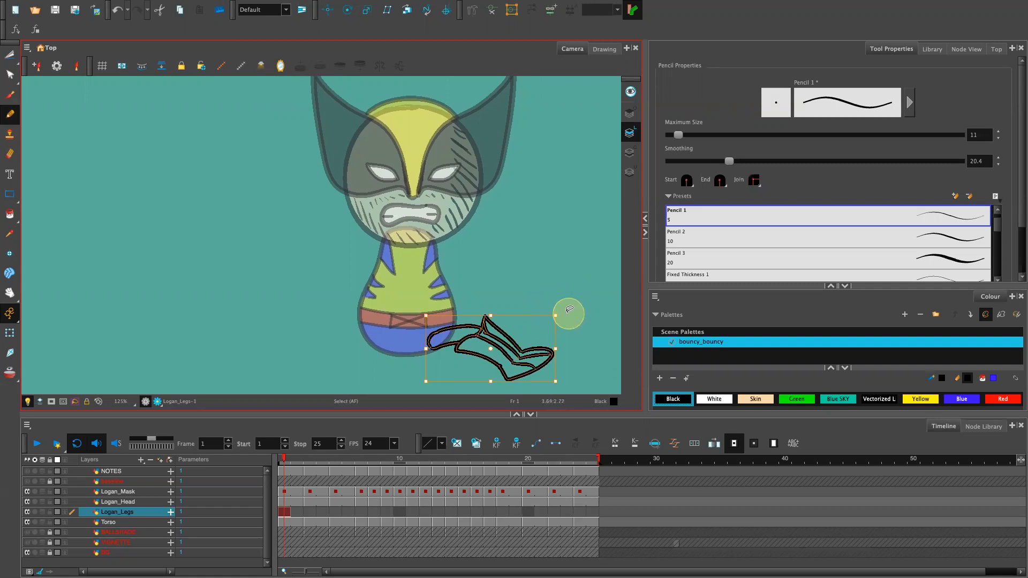
drag(565, 323, 565, 323)
drag(508, 357, 491, 368)
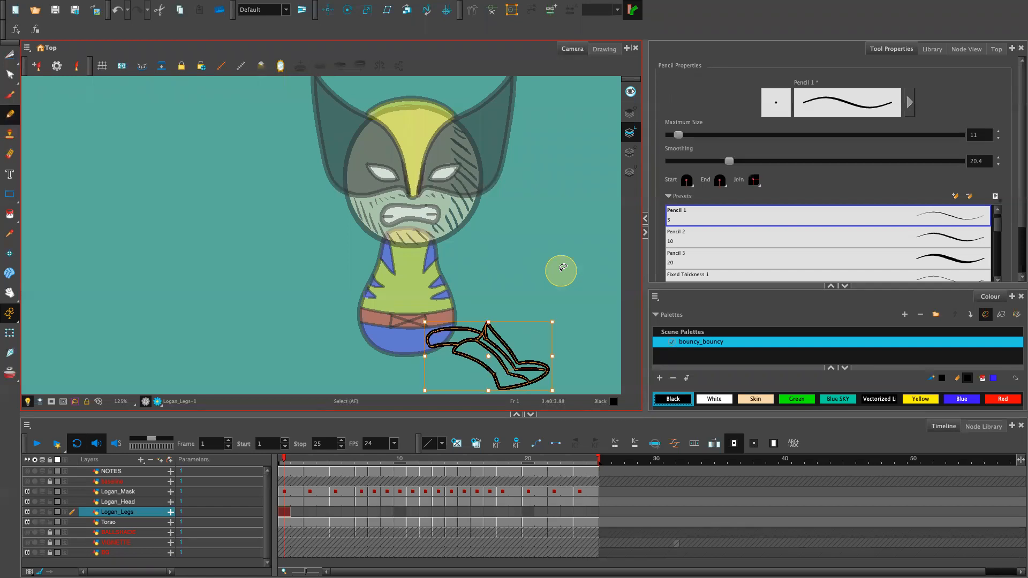
key(alt+/)
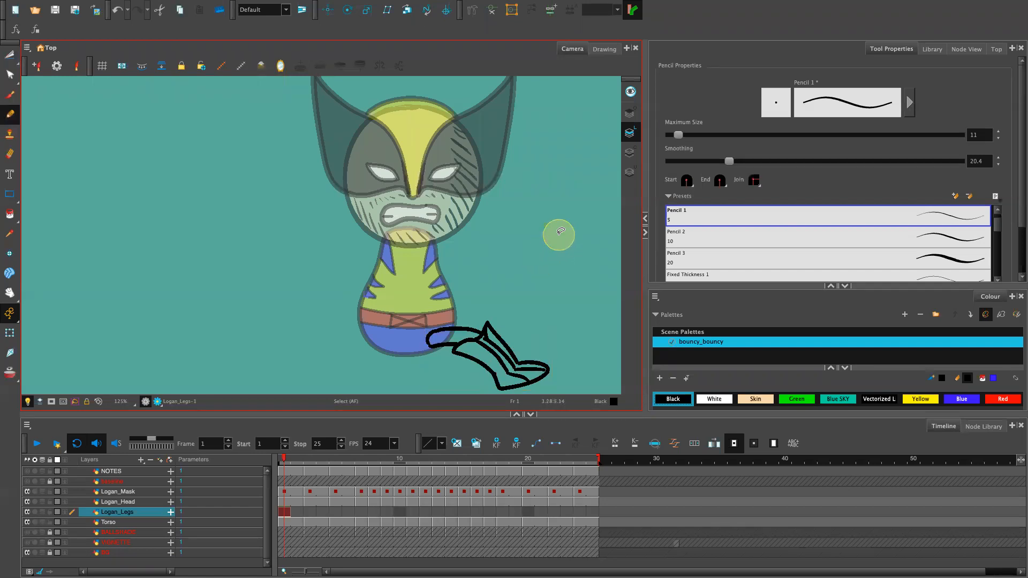
Examine the leg's size and placement against the whole figure at several zoom levels.
key(1)
key(1)
key(1)
key(1)
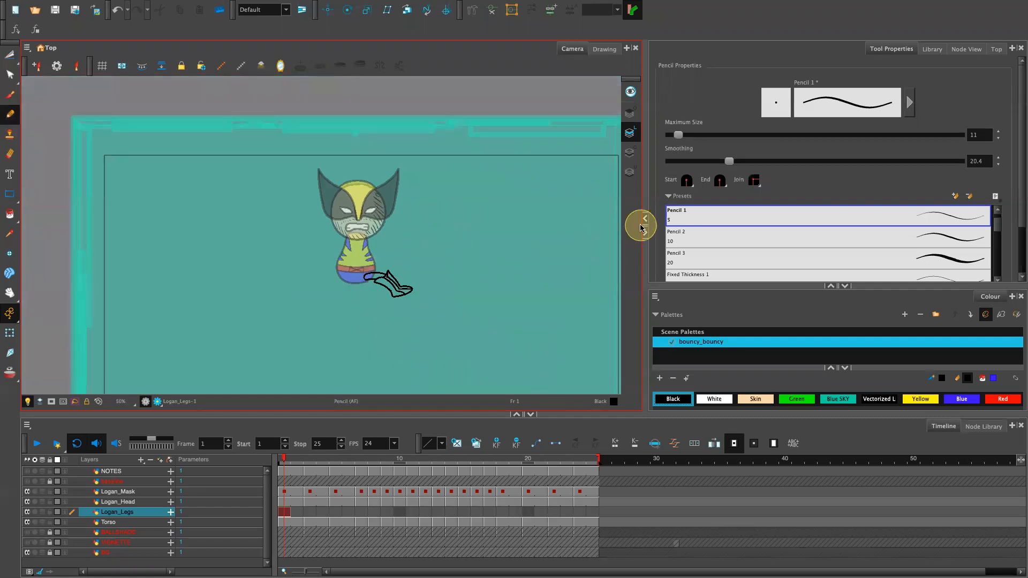
key(1)
key(1)
key(1)
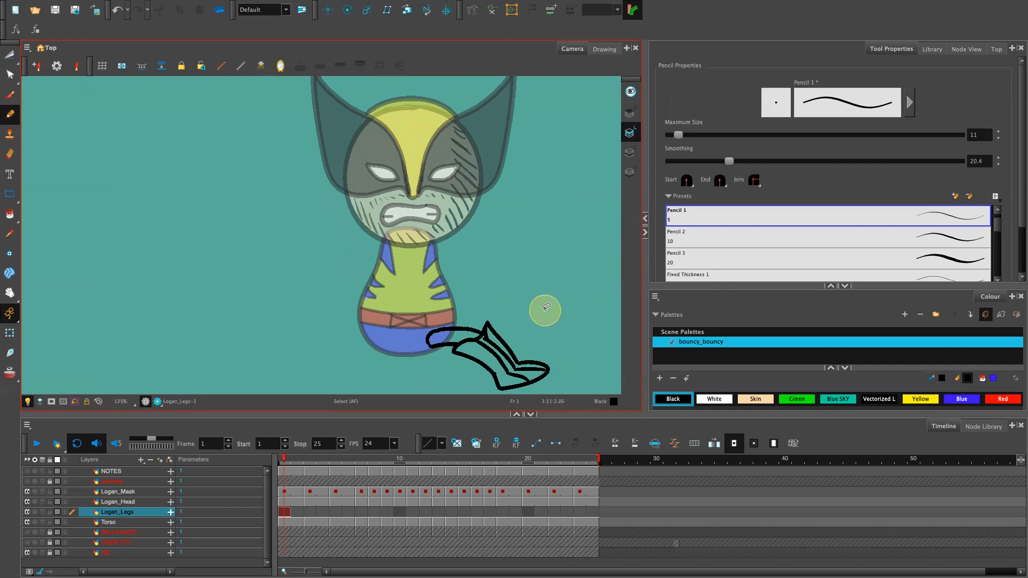
key(1)
key(1)
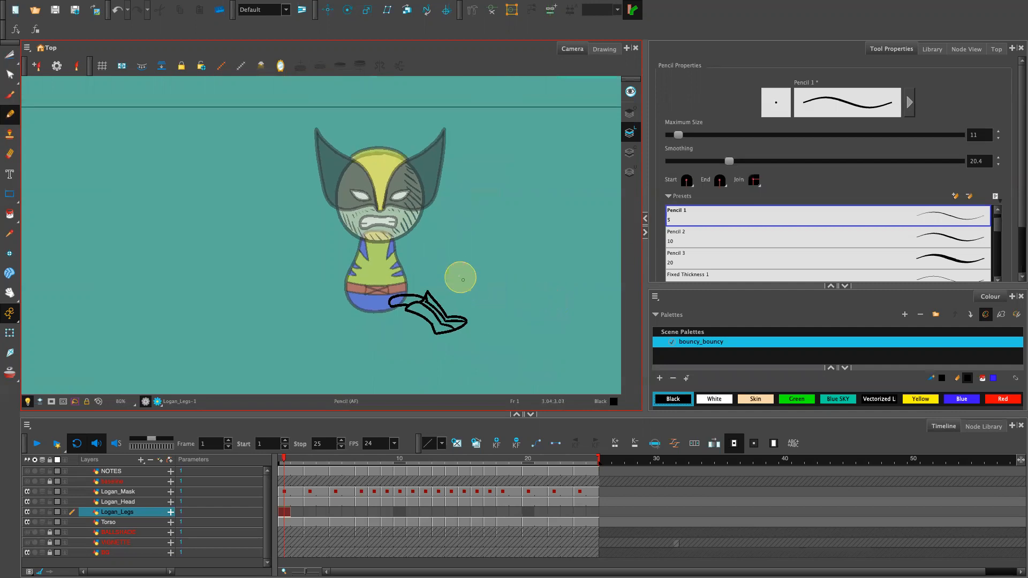
Delete the entire inked leg drawing from the first frame of the Logan_Legs layer.
key(ctrl+a)
key(alt+/)
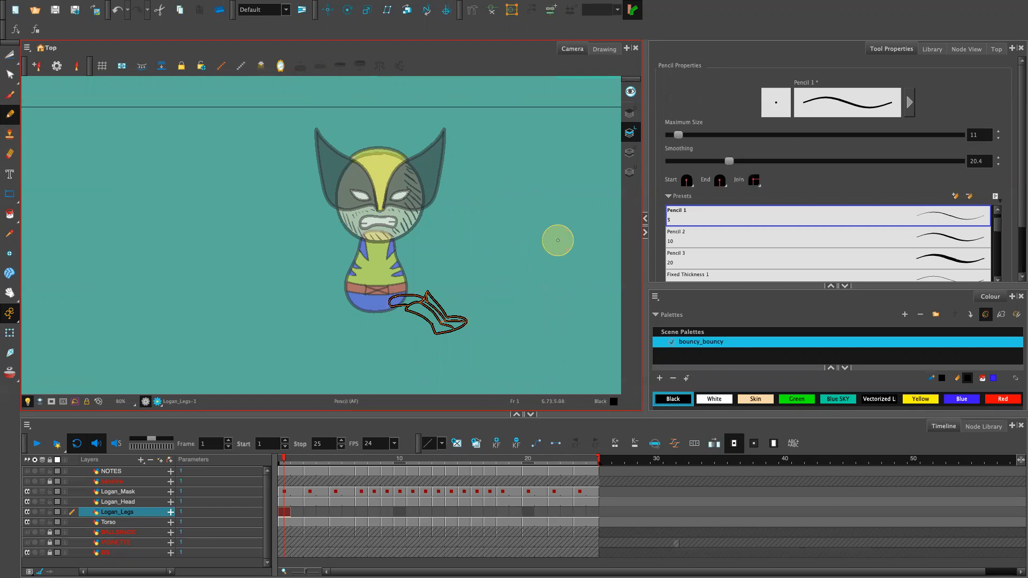
key(Delete)
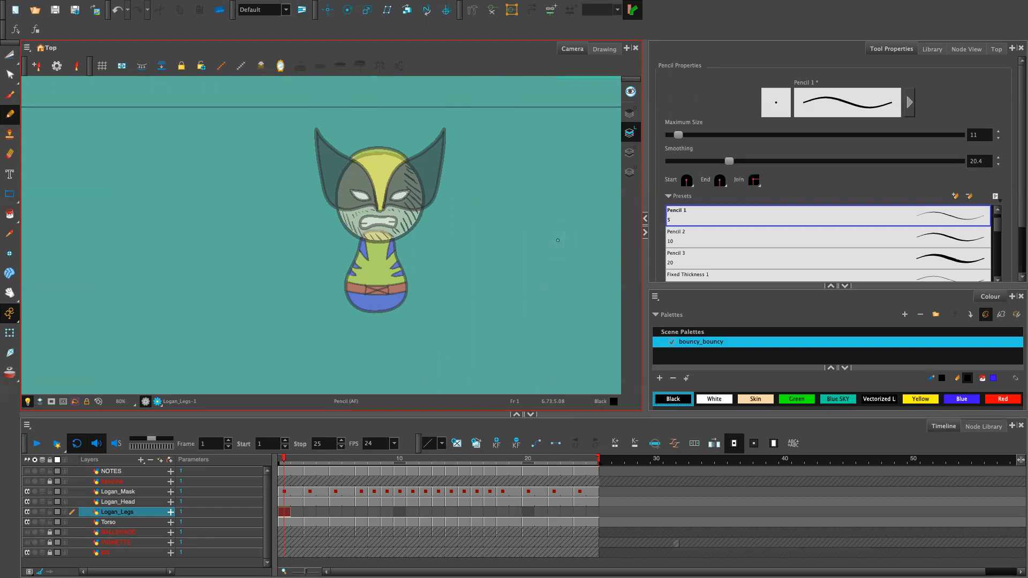
Examine the Line Art, Colour Art and Underlay art layers of the Logan_Legs drawing by making each one current in turn.
click(630, 140)
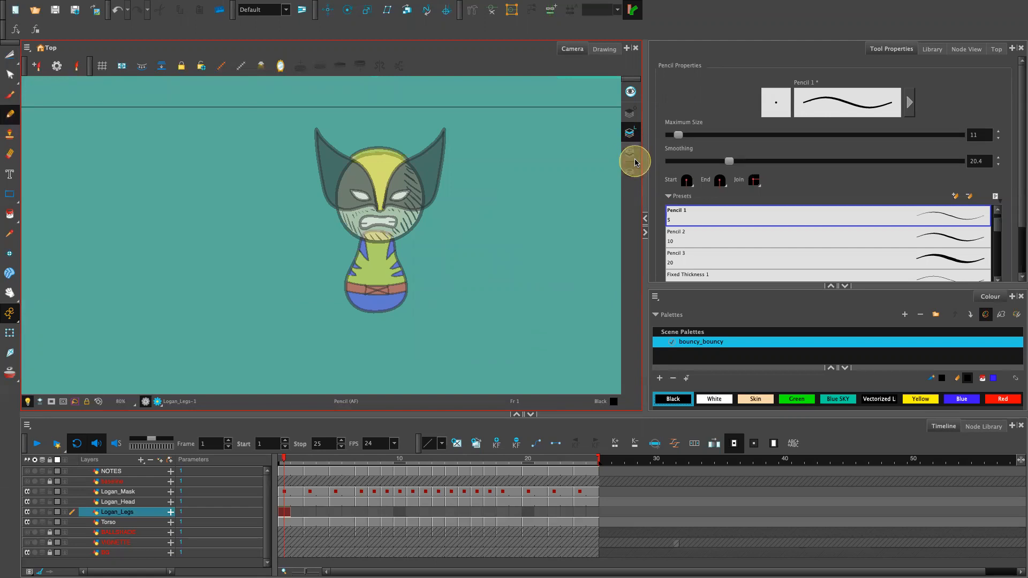
click(631, 154)
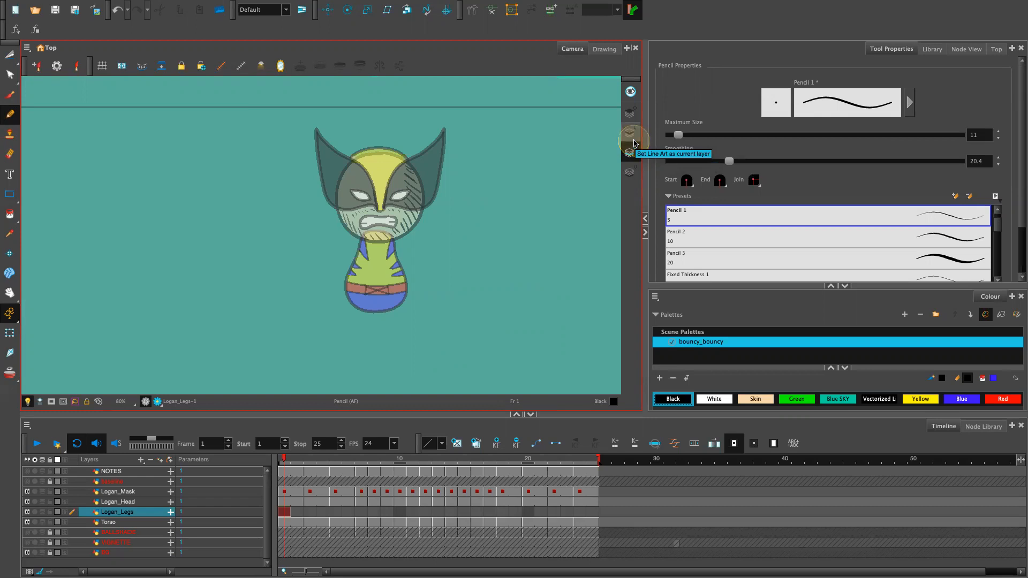
click(633, 141)
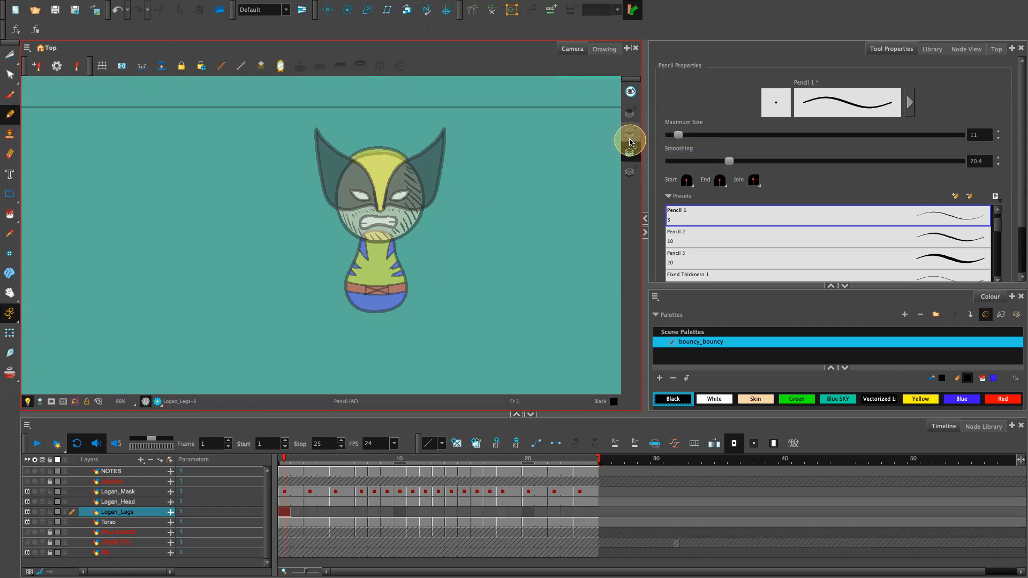
click(632, 158)
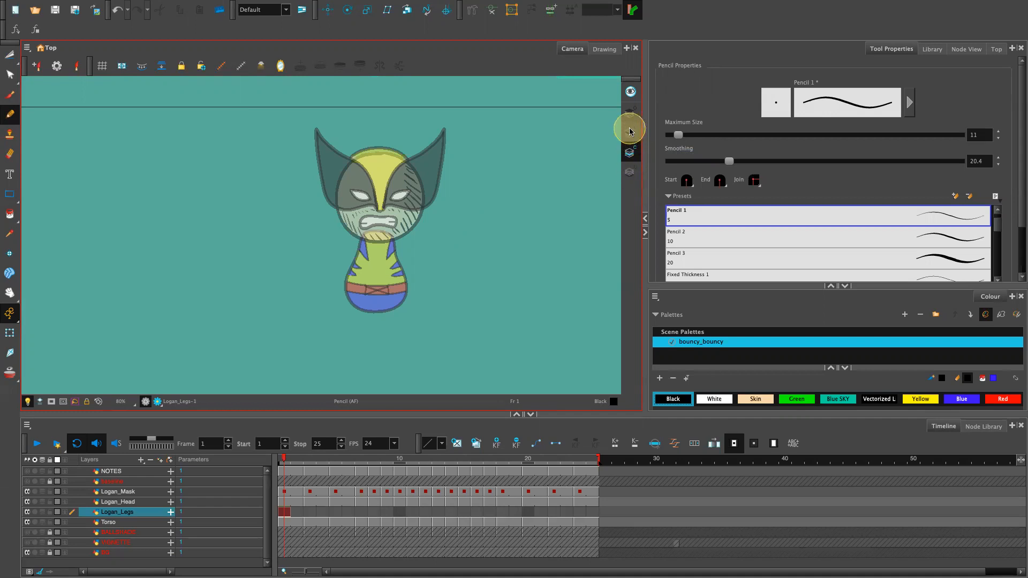
click(631, 137)
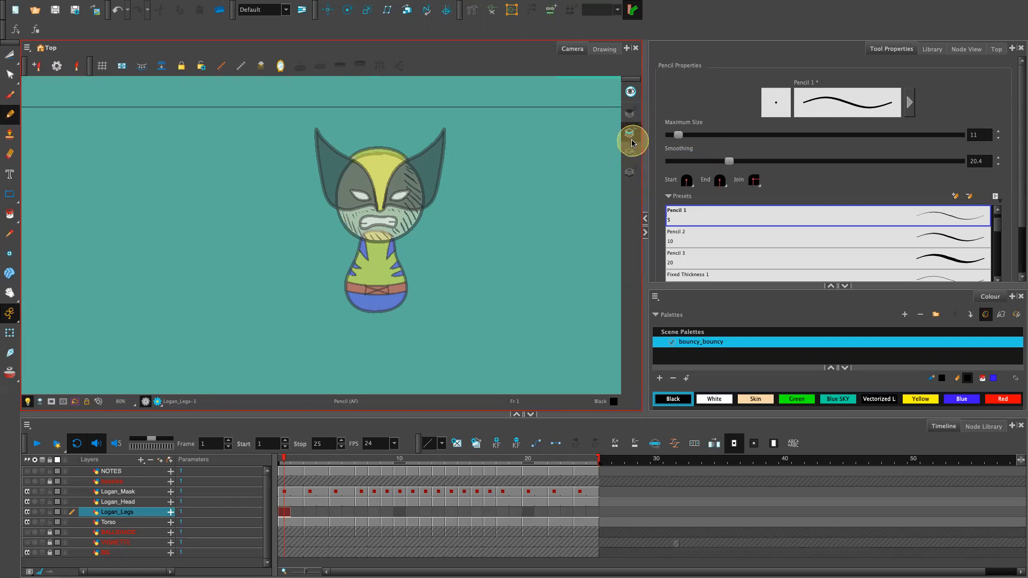
click(979, 443)
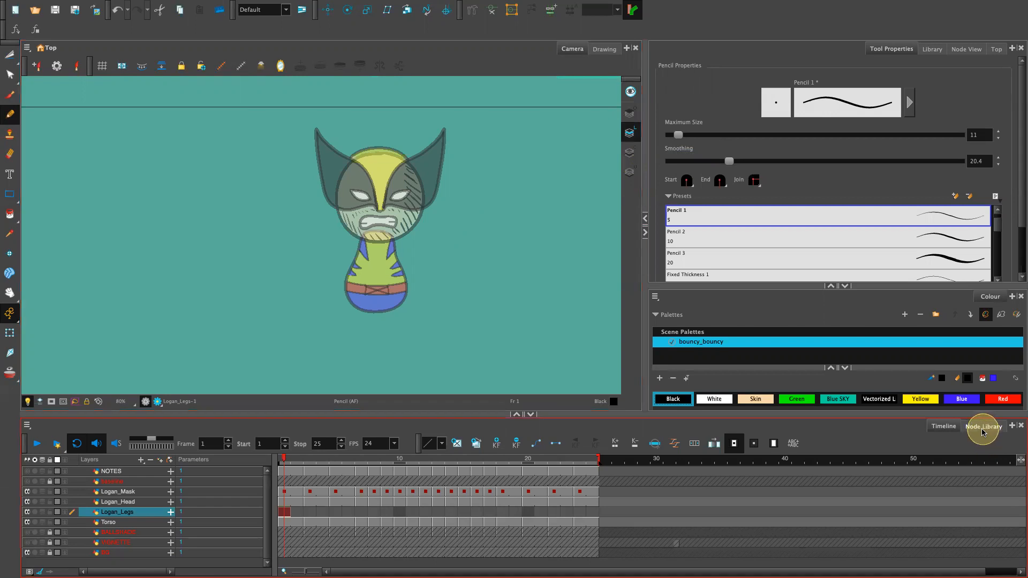
click(612, 156)
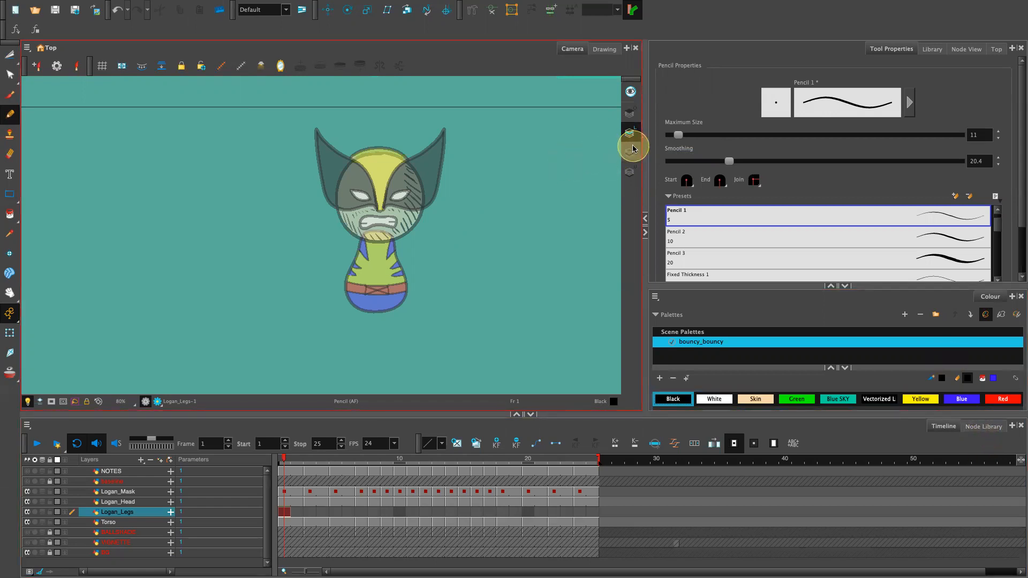
click(630, 174)
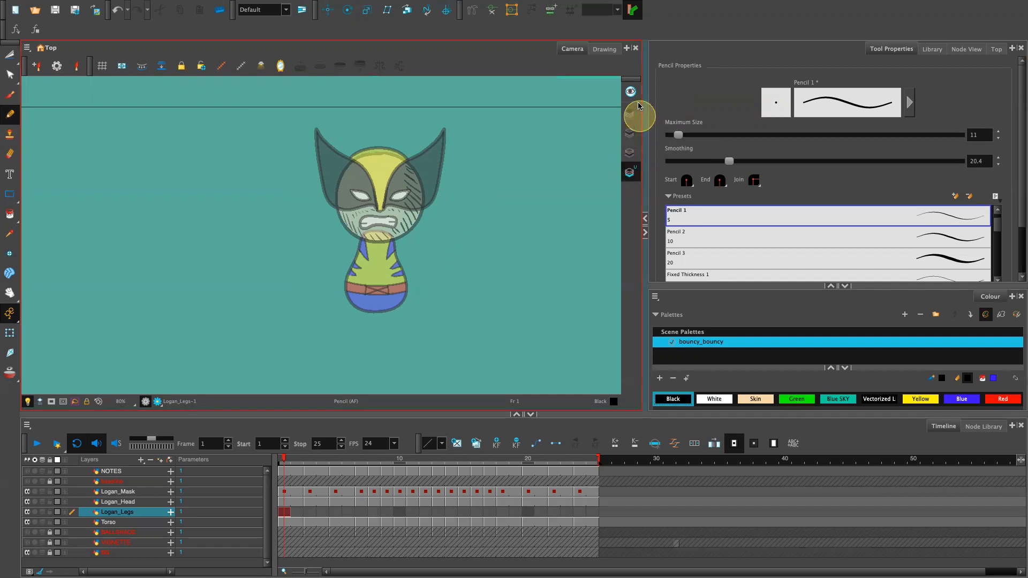
click(677, 103)
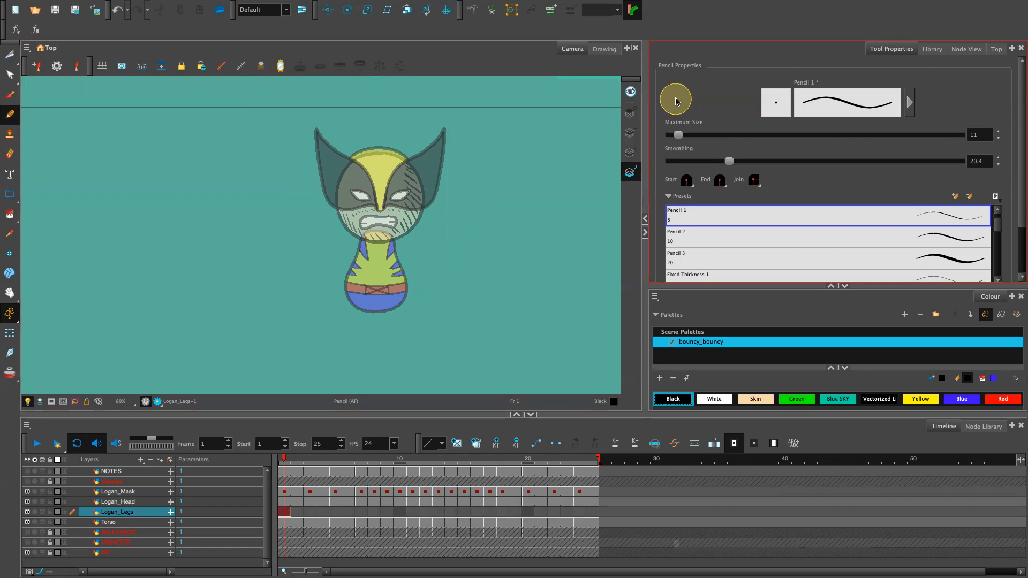
click(634, 185)
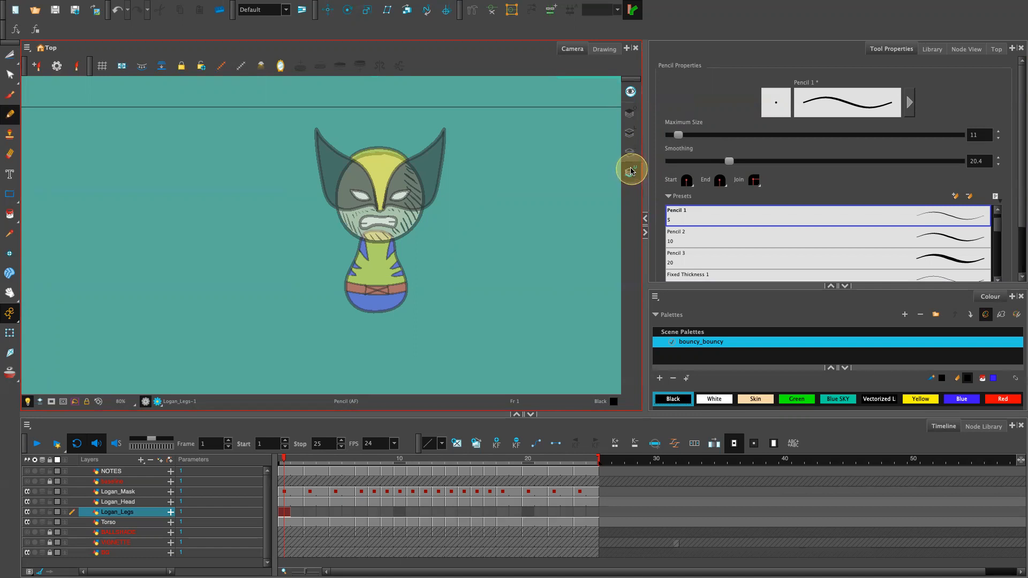
click(631, 172)
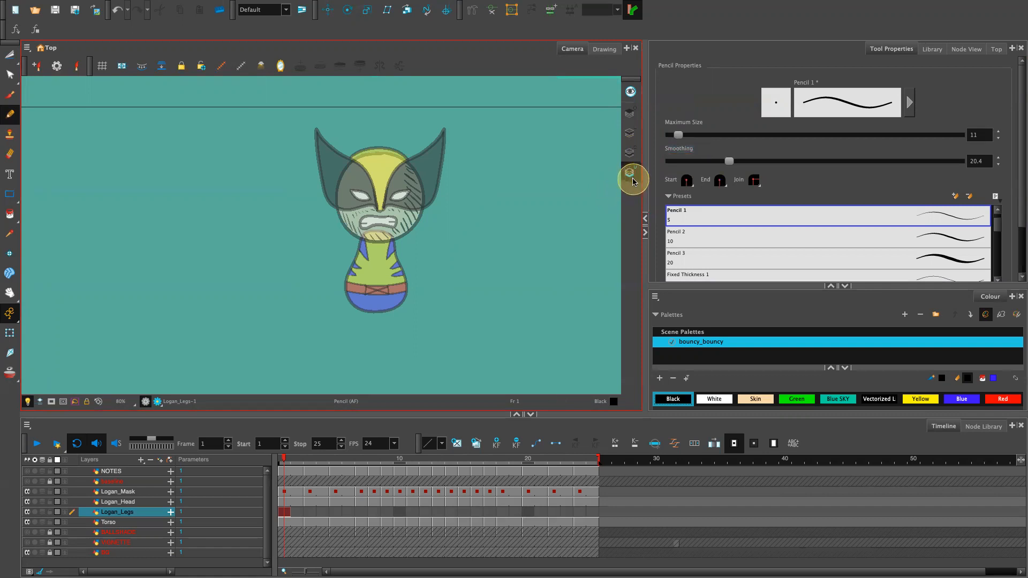
Check the Support Overlay and Underlay Arts option in the advanced preferences and accept the dialog.
mouse_move(54, 5)
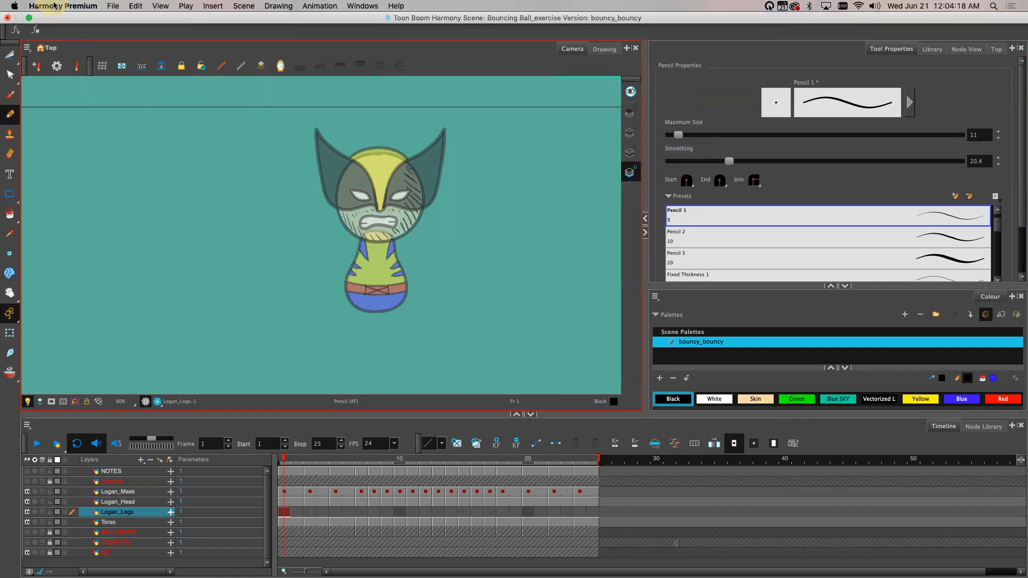
click(113, 6)
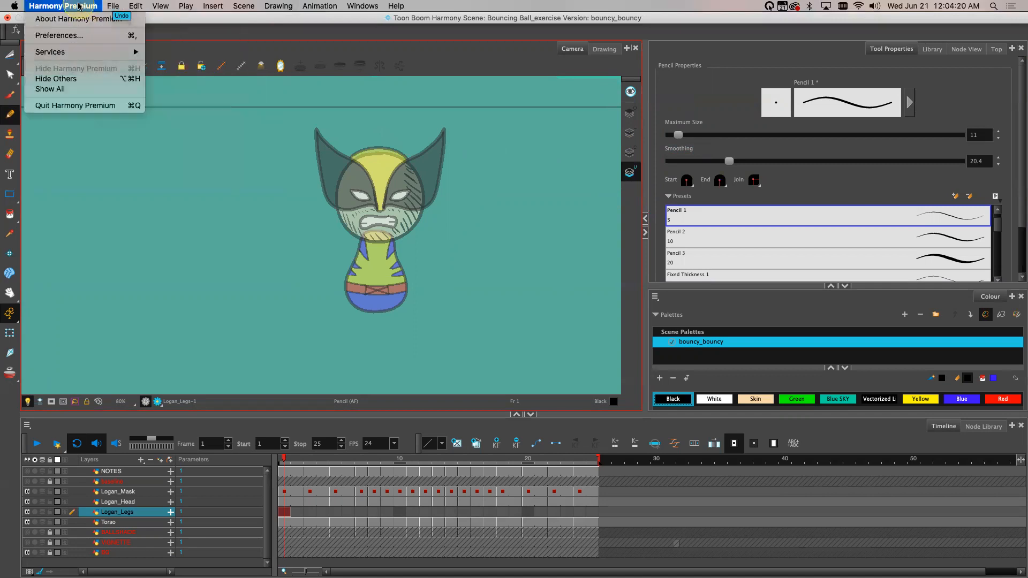
click(81, 36)
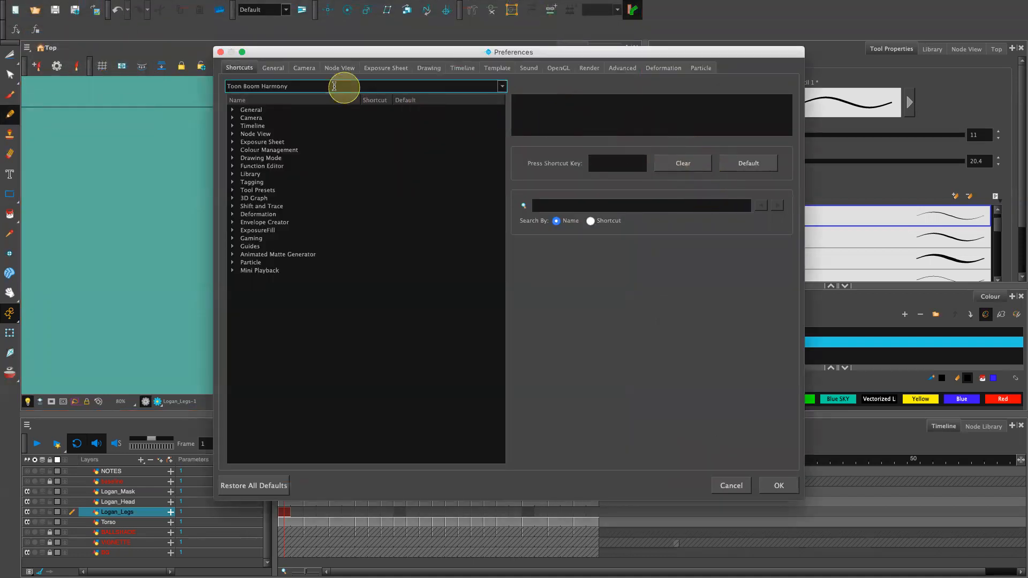
click(272, 69)
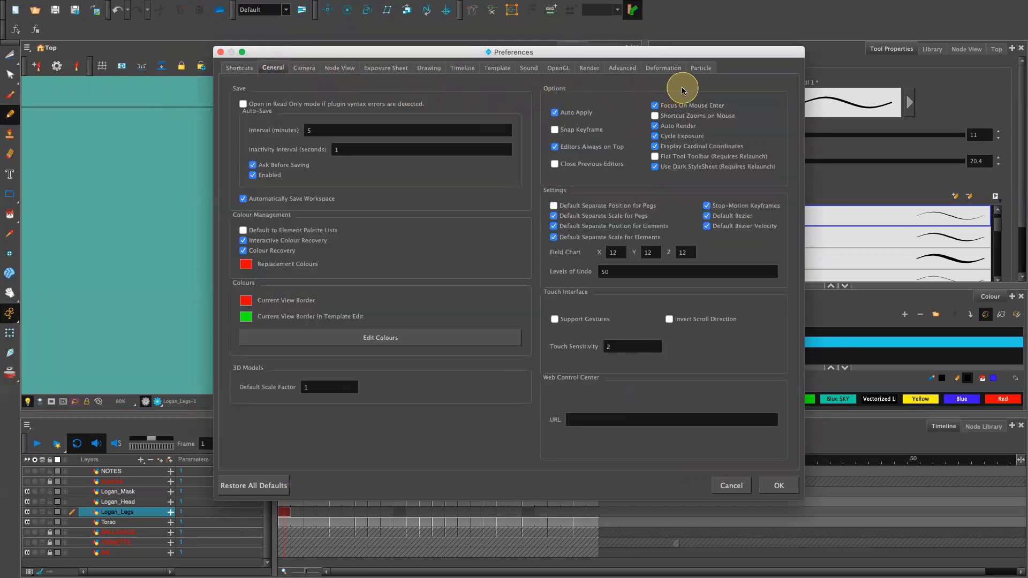
click(625, 67)
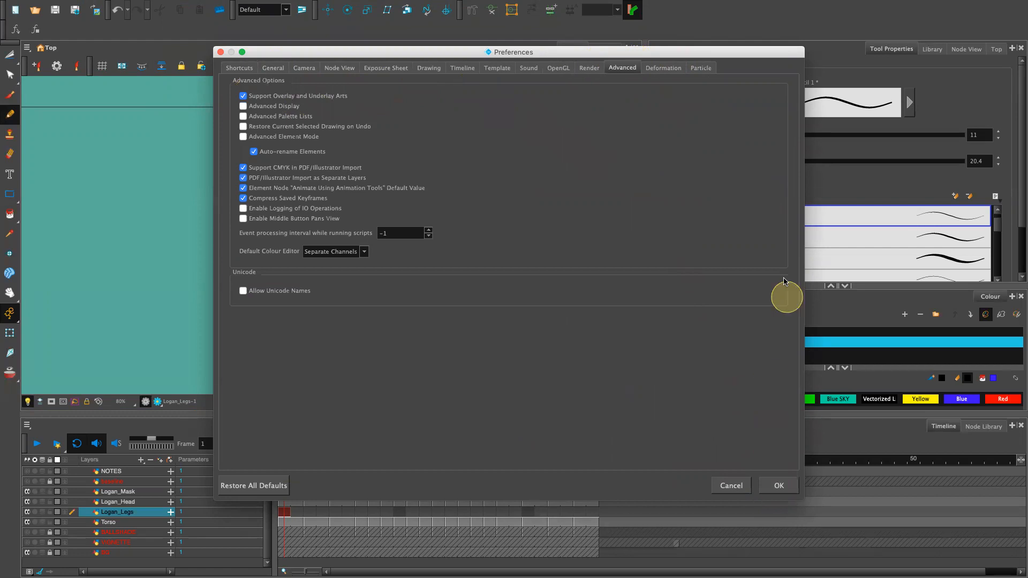
click(776, 485)
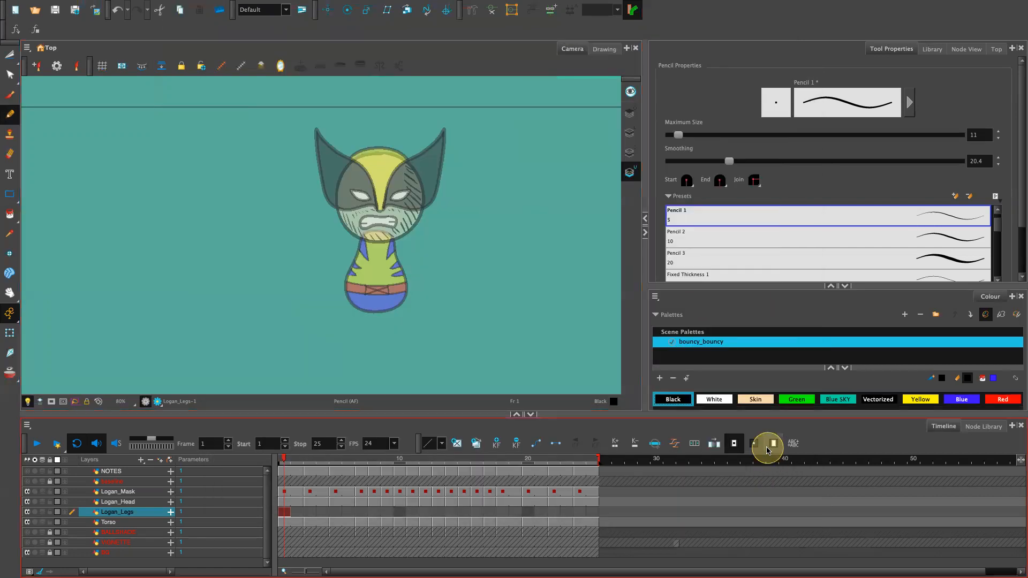
Make the Underlay art the current art layer for the Logan_Legs drawing.
click(630, 172)
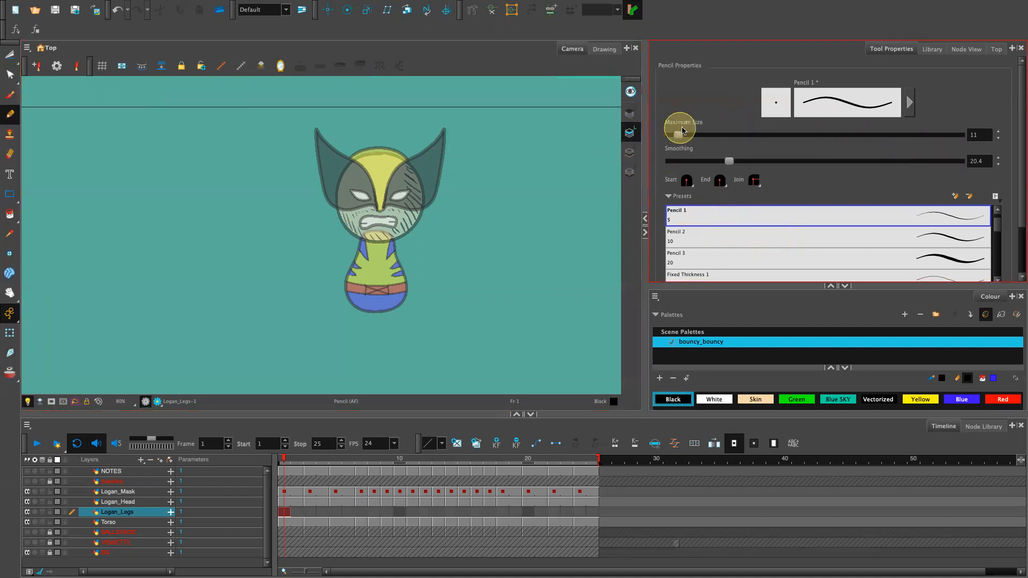
click(631, 153)
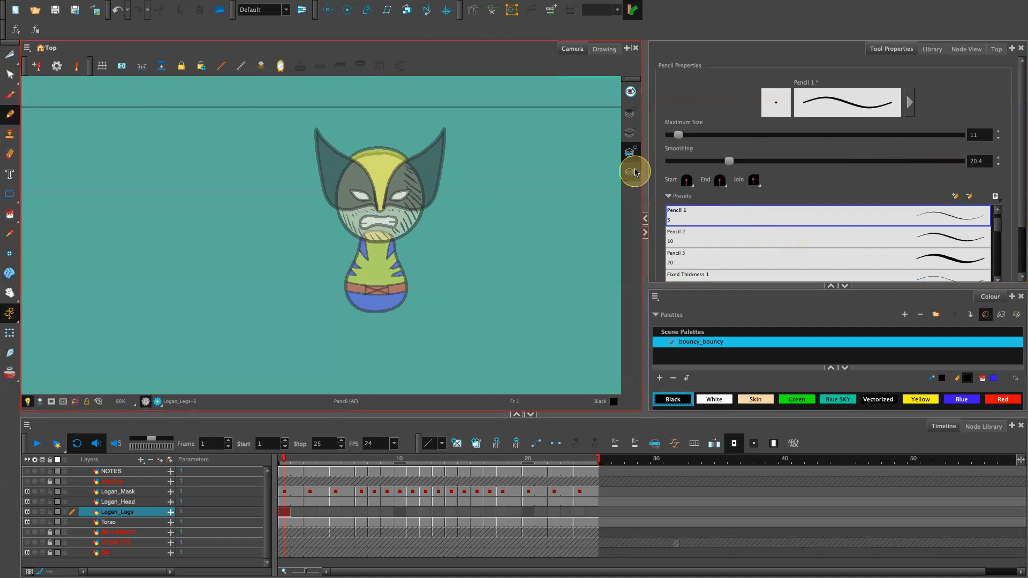
click(629, 113)
click(631, 172)
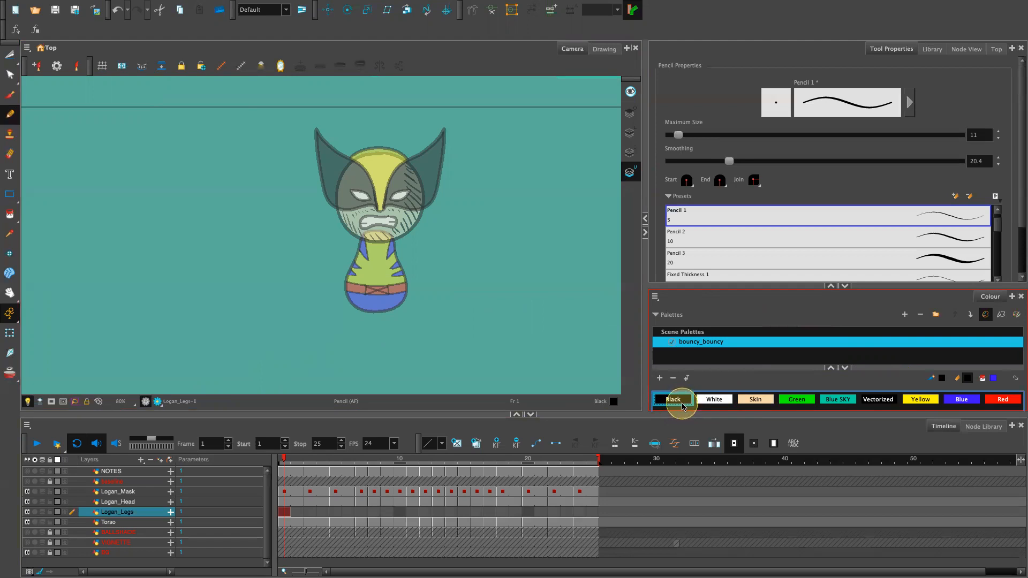
Add a new colour to the bouncy_bouncy palette and set it to pale pink, RGB 253, 211, 211.
click(659, 378)
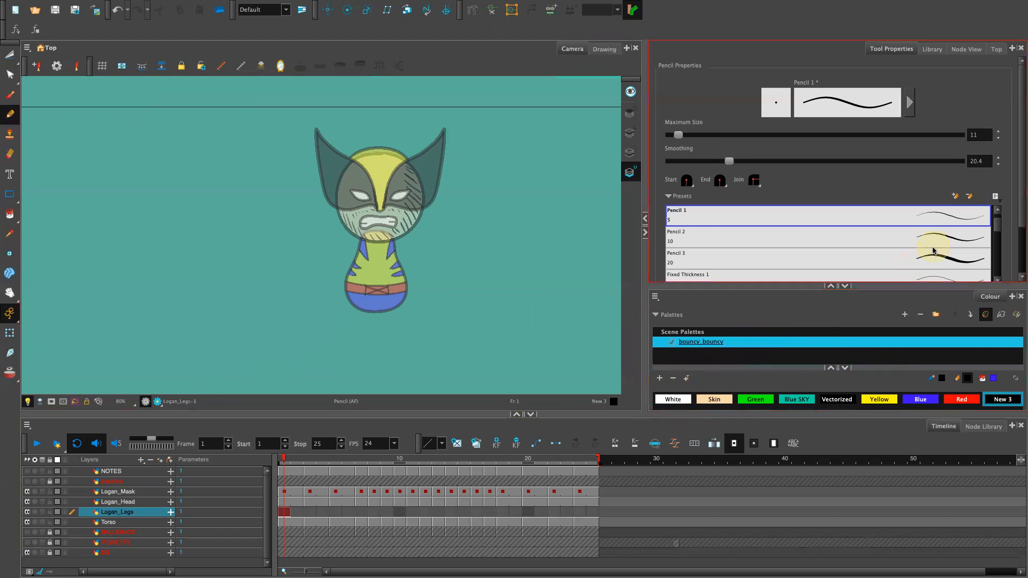
double_click(986, 405)
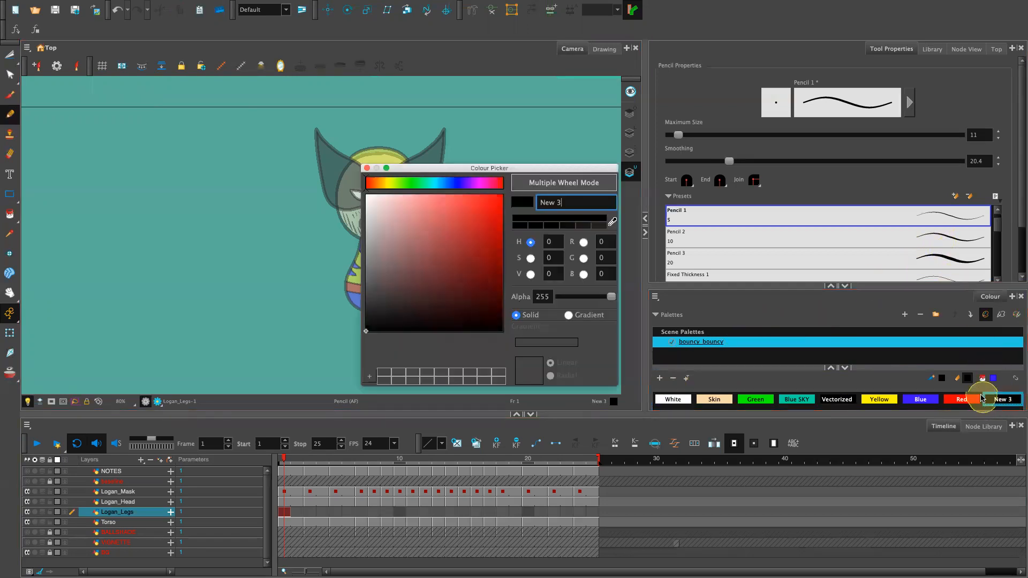
click(399, 196)
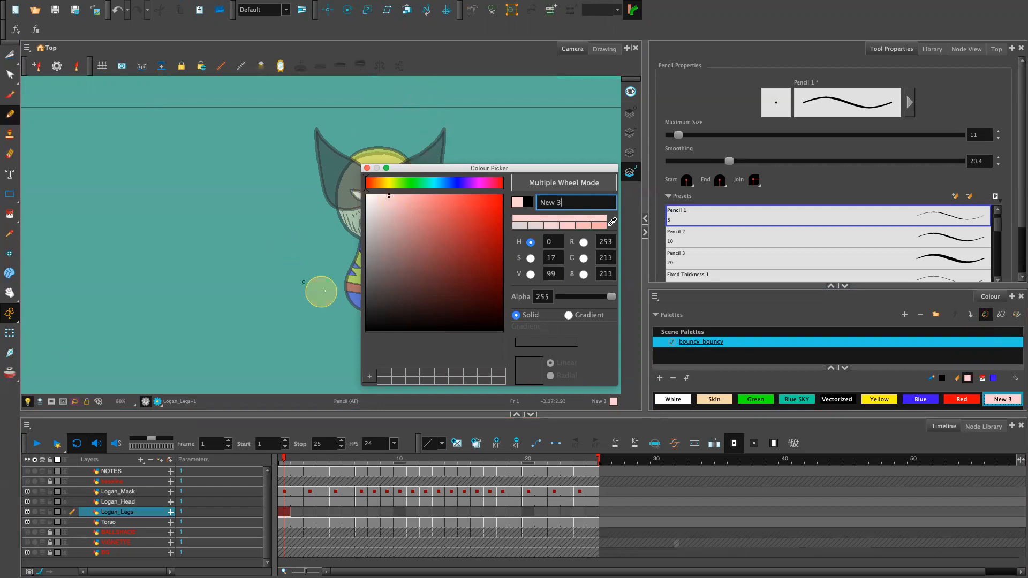
click(367, 169)
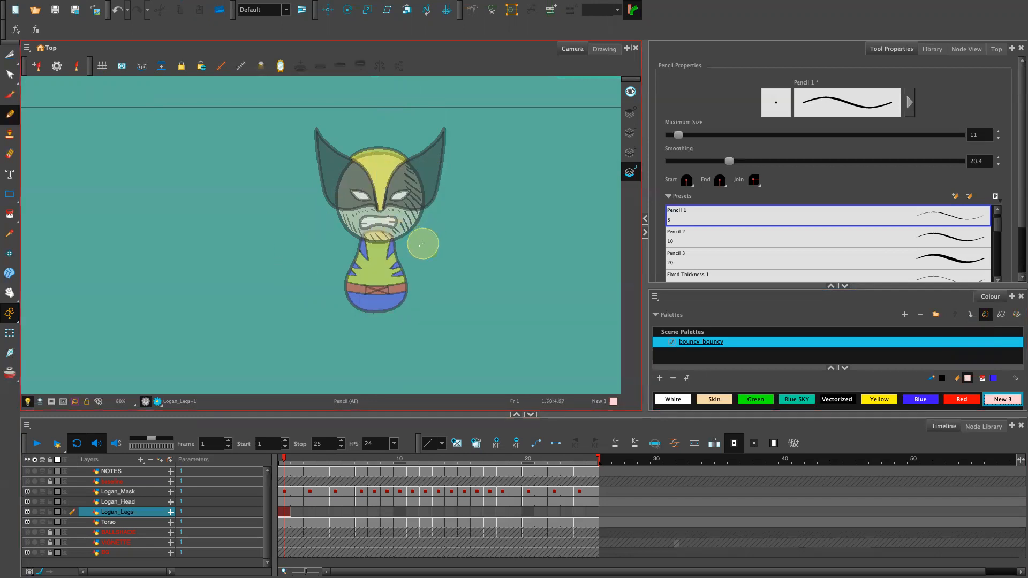
Set up the Brush tool with the new pale pink swatch, enlarging the Colour view to reveal all the palette's swatches.
key(2)
key(2)
key(2)
key(2)
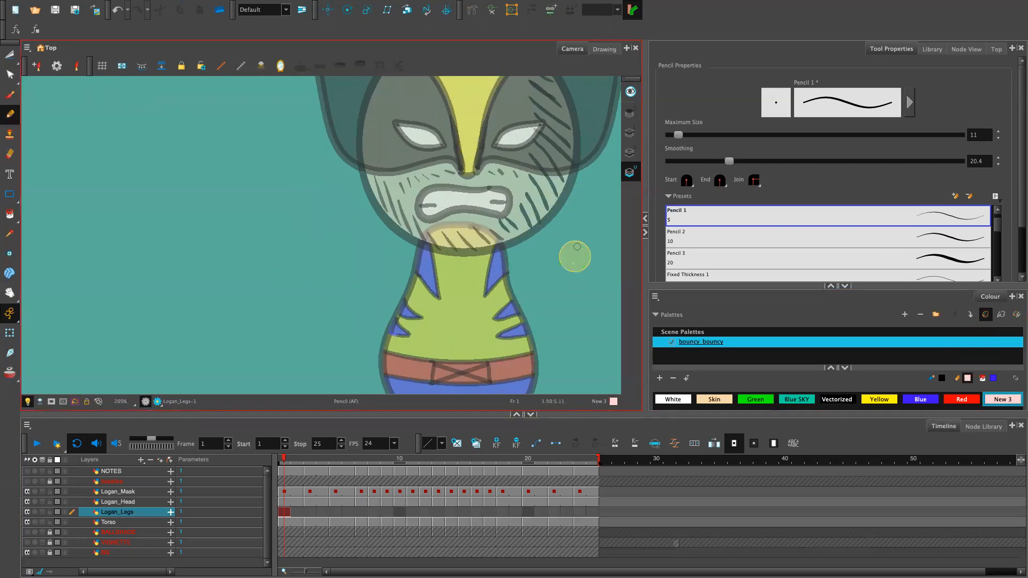
mouse_move(552, 347)
mouse_down()
mouse_move(428, 342)
mouse_move(426, 321)
mouse_up()
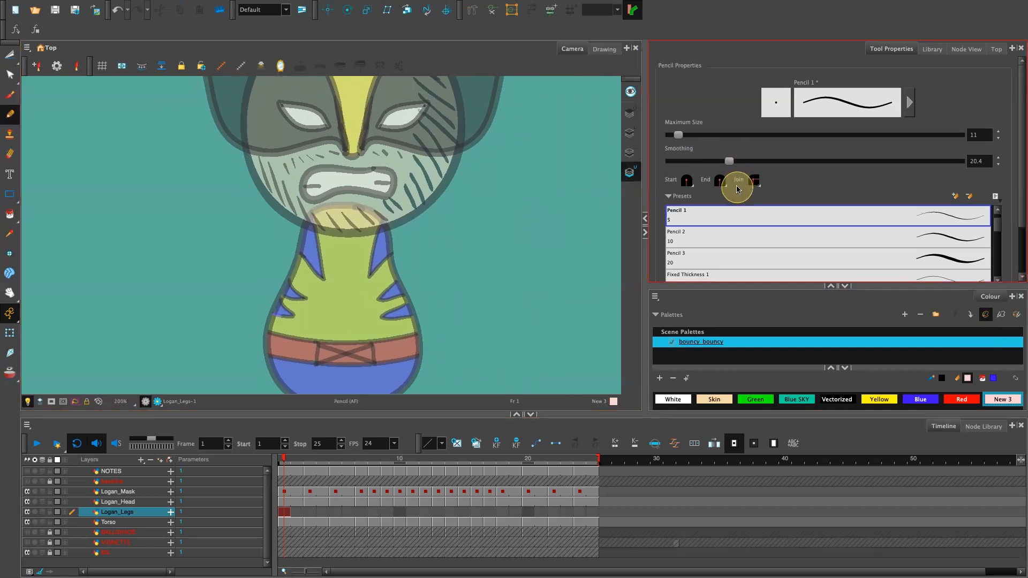
drag(471, 362, 482, 257)
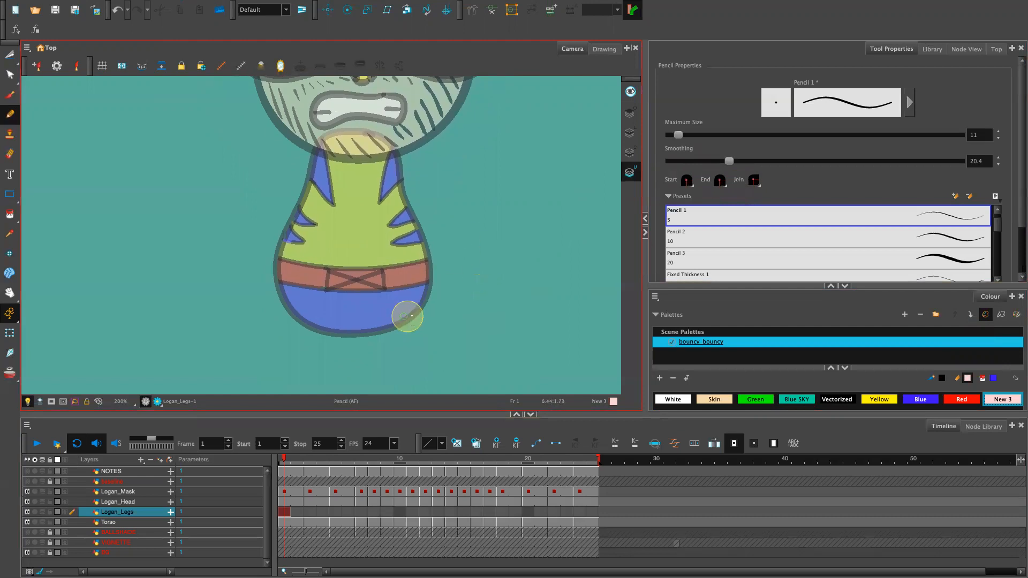
drag(462, 304, 450, 239)
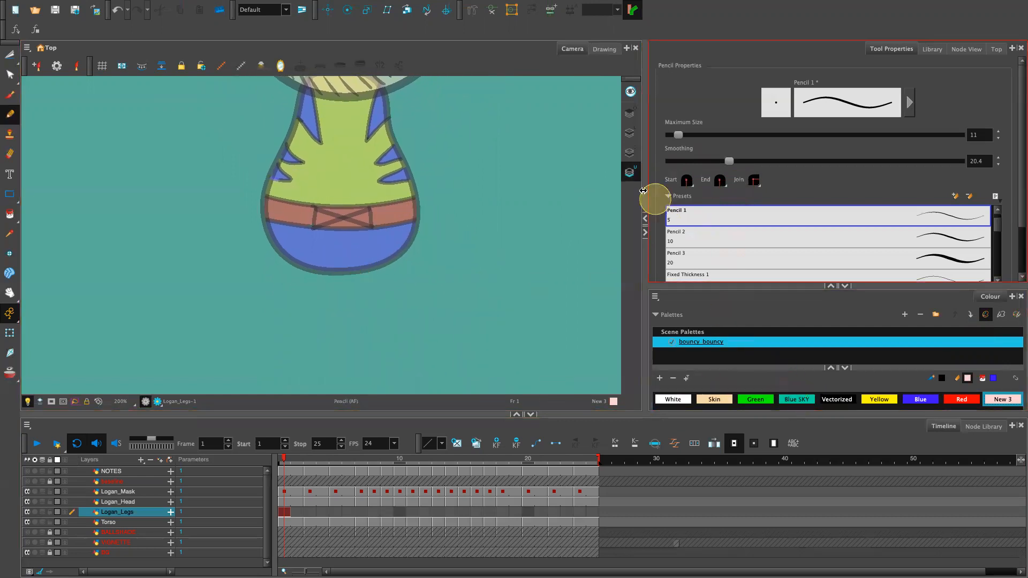
click(9, 95)
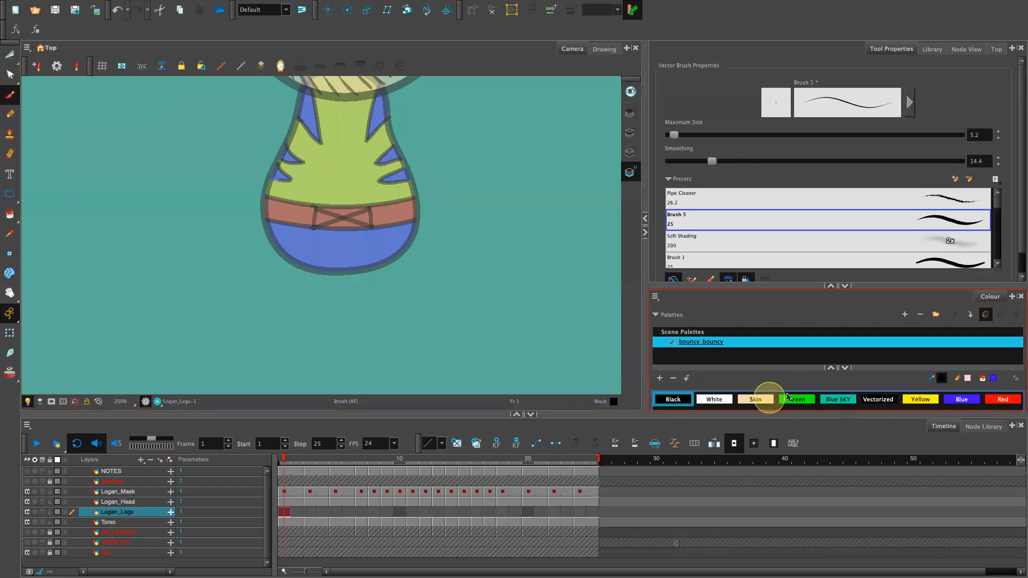
drag(851, 283, 853, 239)
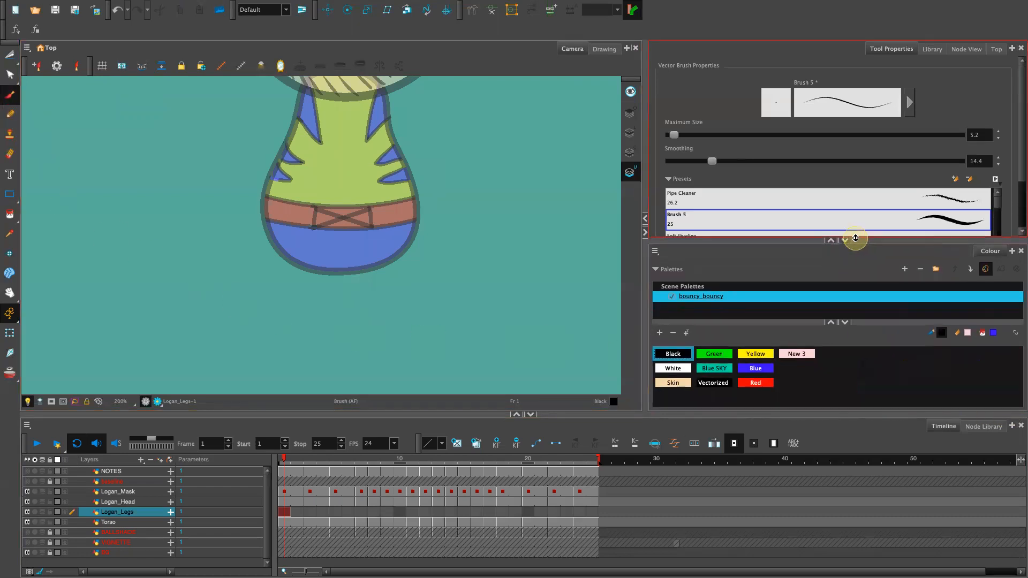
click(800, 354)
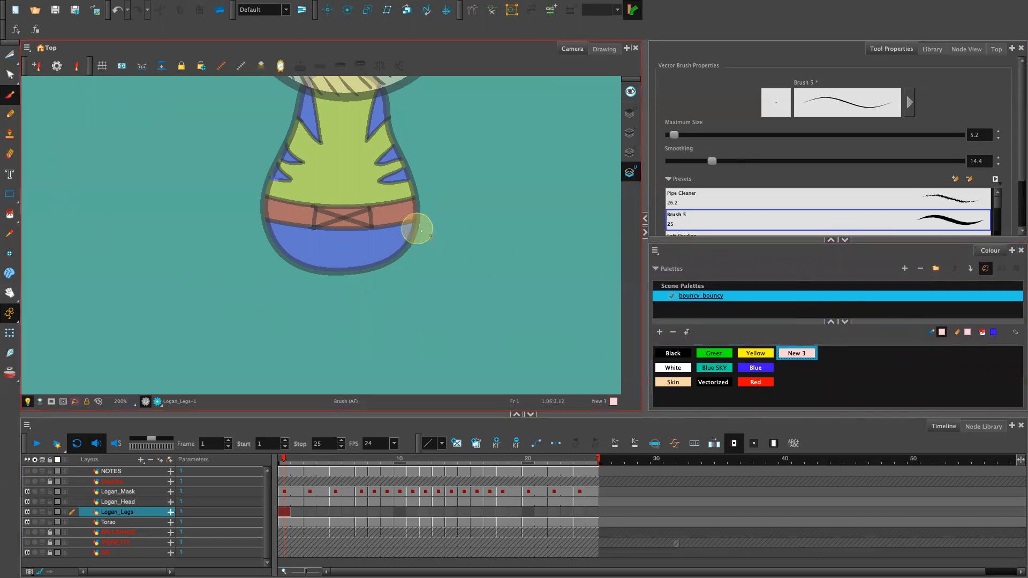
drag(387, 239, 455, 217)
key(ctrl+z)
mouse_move(379, 243)
mouse_down()
mouse_move(447, 222)
mouse_move(467, 257)
mouse_up()
key(ctrl+z)
mouse_move(381, 237)
mouse_down()
mouse_move(459, 223)
mouse_move(474, 232)
mouse_move(466, 271)
mouse_up()
mouse_move(378, 260)
mouse_down()
mouse_move(444, 252)
mouse_move(431, 275)
mouse_move(450, 271)
mouse_move(452, 257)
mouse_move(450, 289)
mouse_up()
key(ctrl+z)
key(ctrl+z)
key(ctrl+z)
Sketch a rough bent leg in pale pink, with the thigh extending sideways from the trunks, the shin dropping down and the foot angled outward.
mouse_move(380, 248)
mouse_down()
mouse_move(461, 233)
mouse_move(462, 316)
mouse_up()
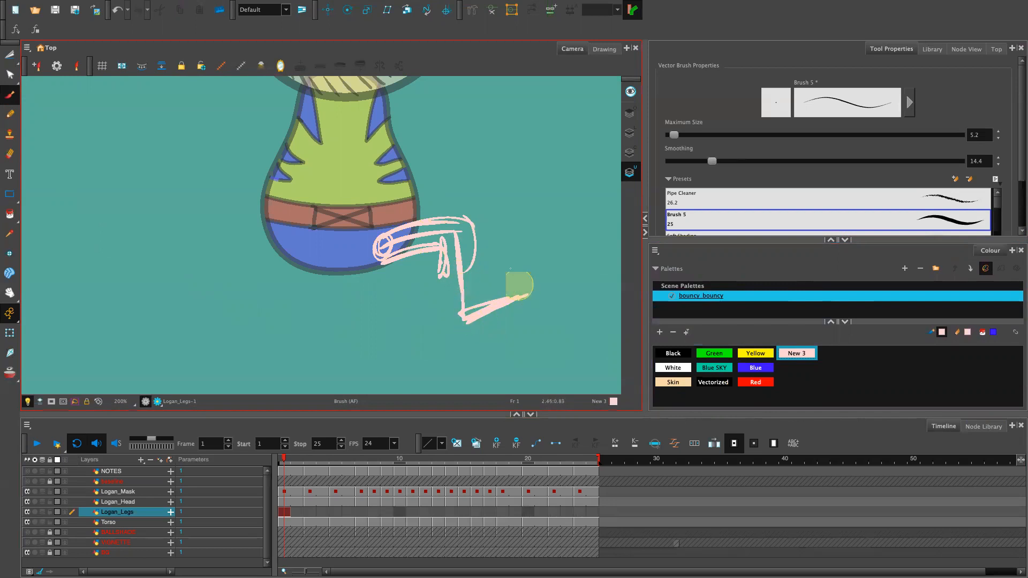
scroll(514, 220, down, 4)
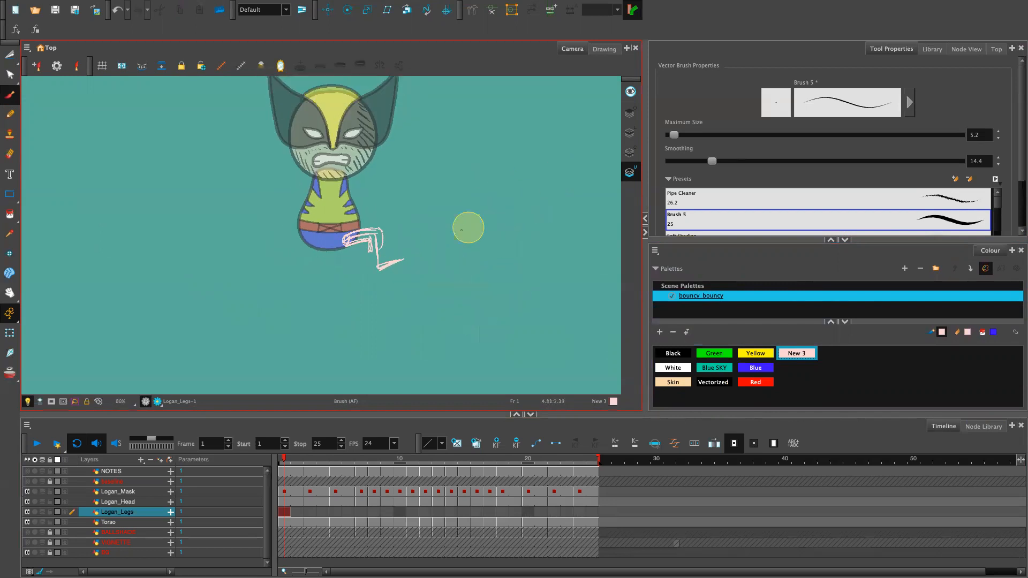
Sketch the second leg in rough pale pink, with the thigh hanging from the trunks, the shin folded sideways and the foot pointing down.
mouse_move(309, 238)
mouse_down()
mouse_move(279, 255)
mouse_move(309, 239)
mouse_move(282, 254)
mouse_move(298, 283)
mouse_up()
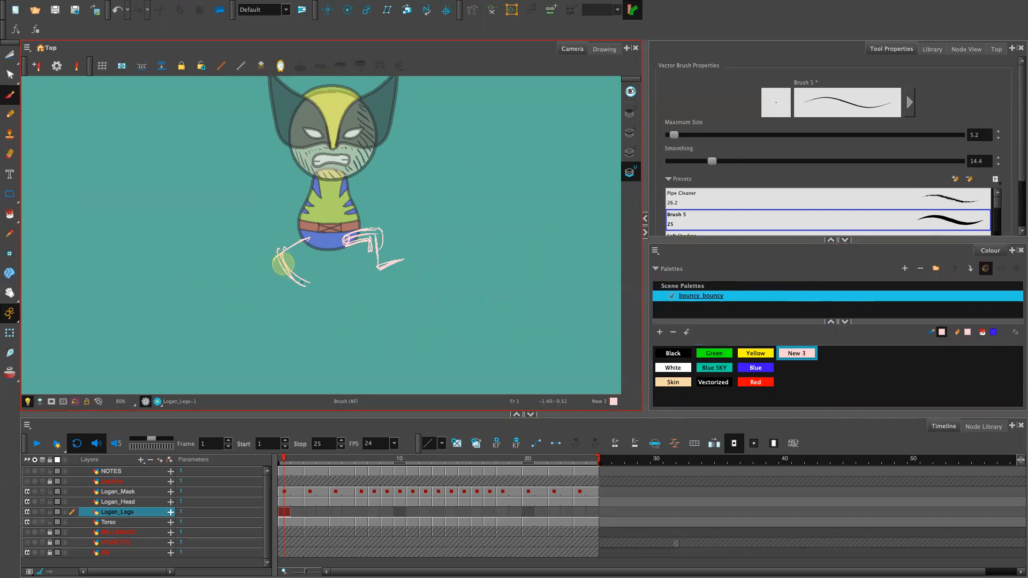
key(ctrl+z)
drag(305, 237, 294, 273)
mouse_move(293, 276)
mouse_down()
mouse_move(325, 264)
mouse_move(323, 273)
mouse_up()
drag(296, 283, 329, 269)
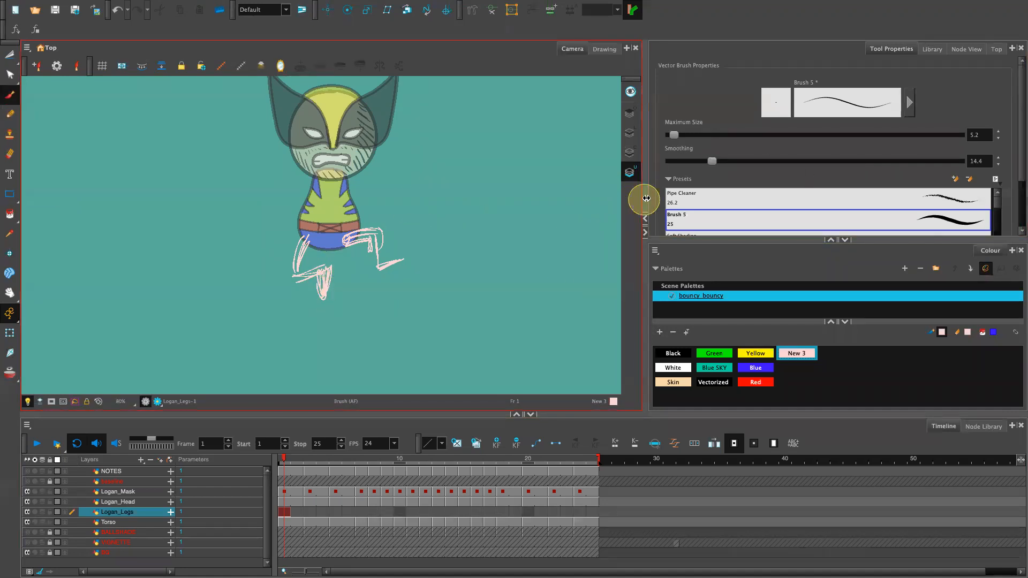
Flesh out both rough legs in pale pink, adding contours around the raised leg's shoe and the folded leg's thigh and knee.
key(2)
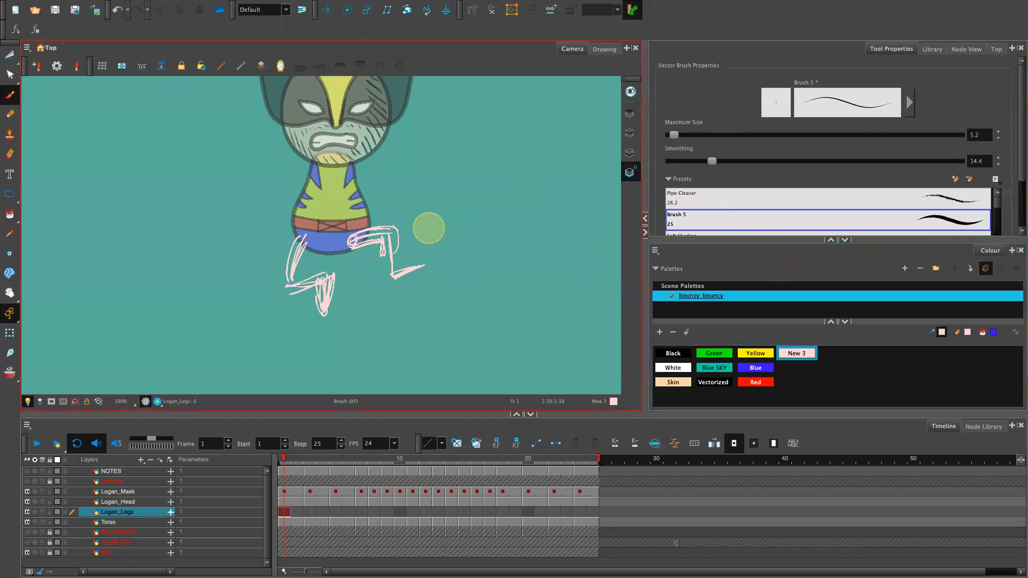
key(2)
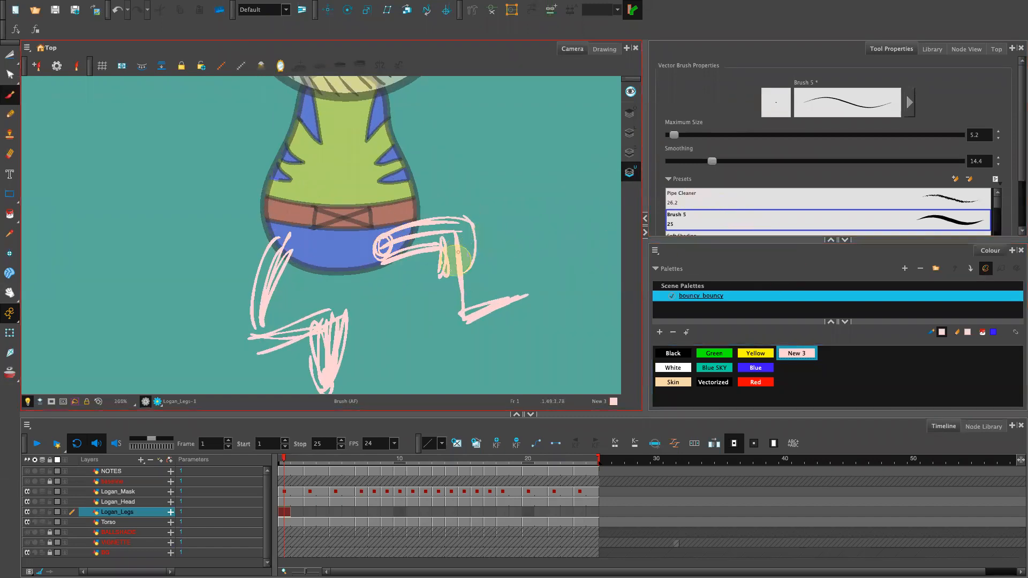
mouse_move(471, 250)
mouse_down()
mouse_move(475, 291)
mouse_move(487, 289)
mouse_move(470, 324)
mouse_move(460, 325)
mouse_move(530, 300)
mouse_up()
drag(313, 354, 319, 380)
mouse_move(316, 315)
mouse_down()
mouse_move(291, 332)
mouse_move(316, 317)
mouse_up()
mouse_move(262, 340)
mouse_down()
mouse_move(287, 311)
mouse_move(265, 275)
mouse_move(311, 264)
mouse_move(283, 307)
mouse_up()
Erase the overlapping sketch lines at the folded leg's knee and redraw the upper edge of its shin with the Brush.
key(alt+e)
drag(275, 325, 345, 308)
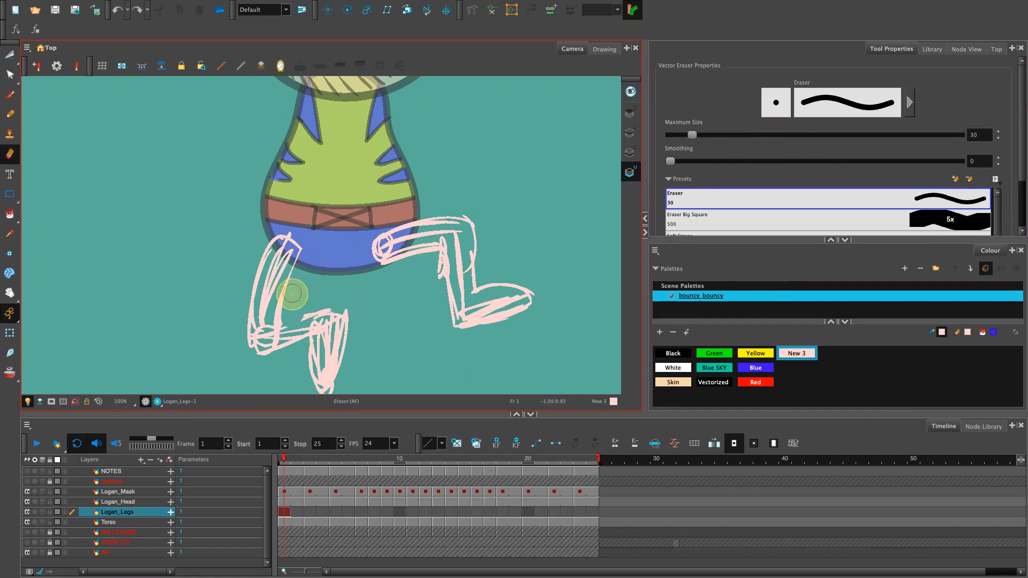
key(alt+b)
drag(280, 322, 347, 309)
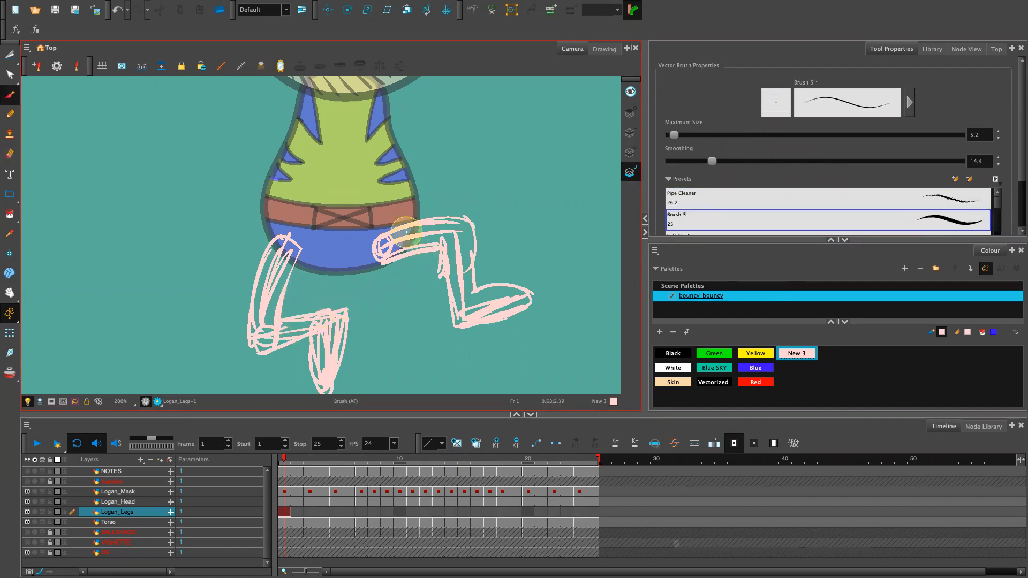
drag(300, 252, 285, 293)
Select the folded leg's rough sketch and nudge it slightly against the trunks.
key(s)
mouse_move(331, 239)
mouse_down()
mouse_move(336, 408)
mouse_move(356, 266)
mouse_up()
drag(359, 227, 368, 235)
drag(338, 318, 339, 324)
key(1)
key(1)
key(1)
key(1)
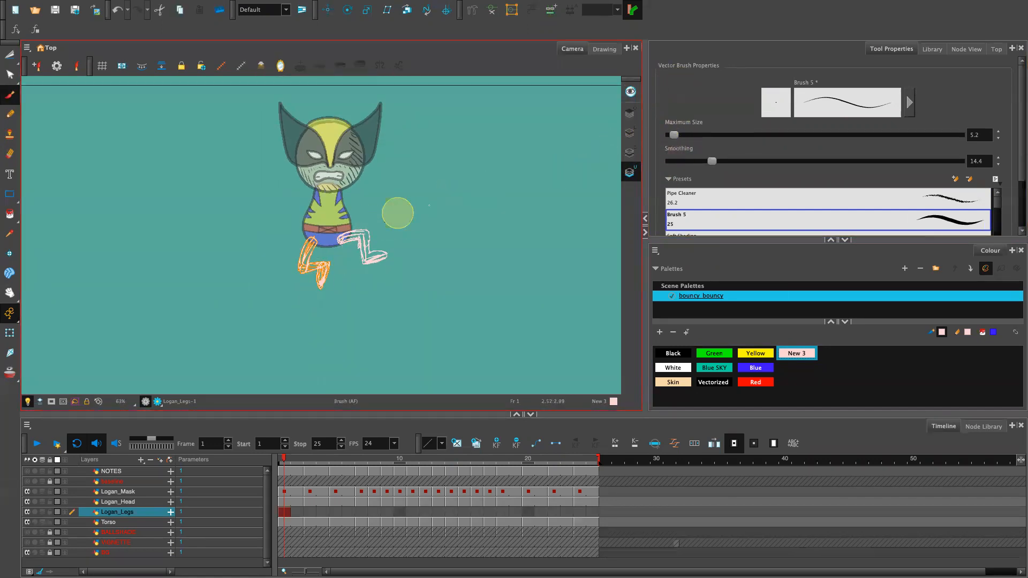
Make the Line Art layer current and set up the Pencil tool with the Black swatch, undoing any stray test stroke.
click(634, 131)
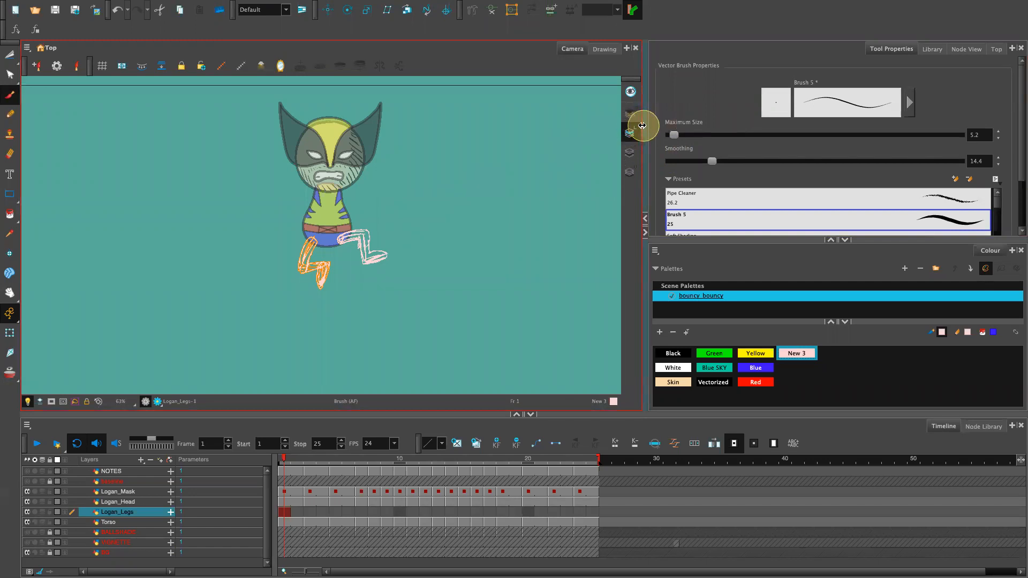
click(673, 354)
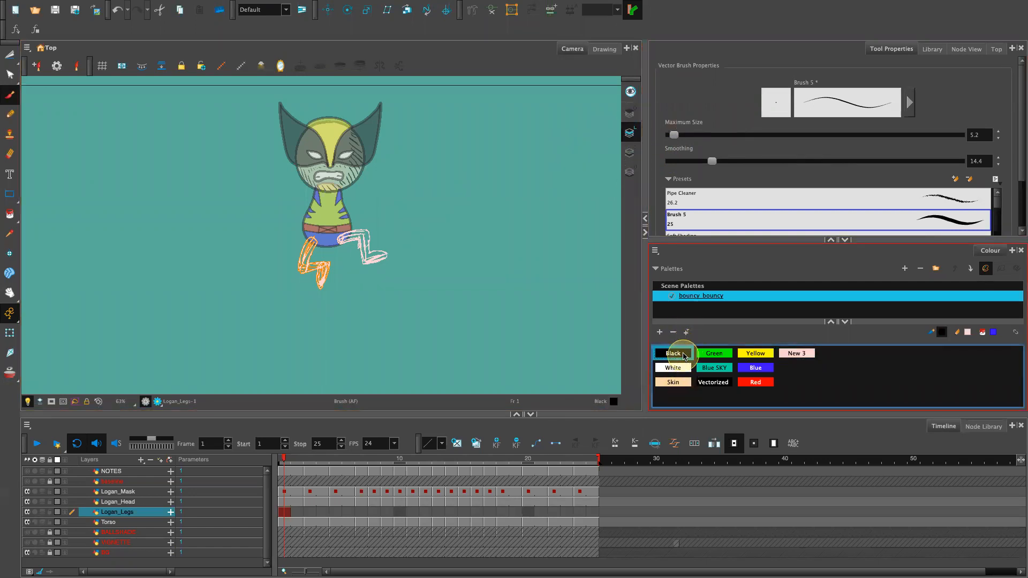
scroll(514, 216, up, 5)
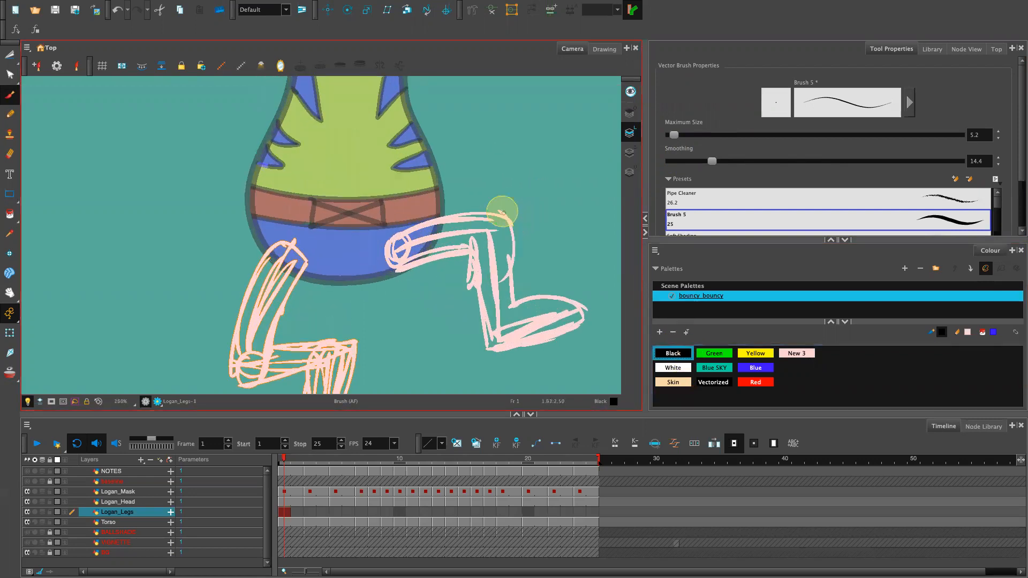
click(14, 113)
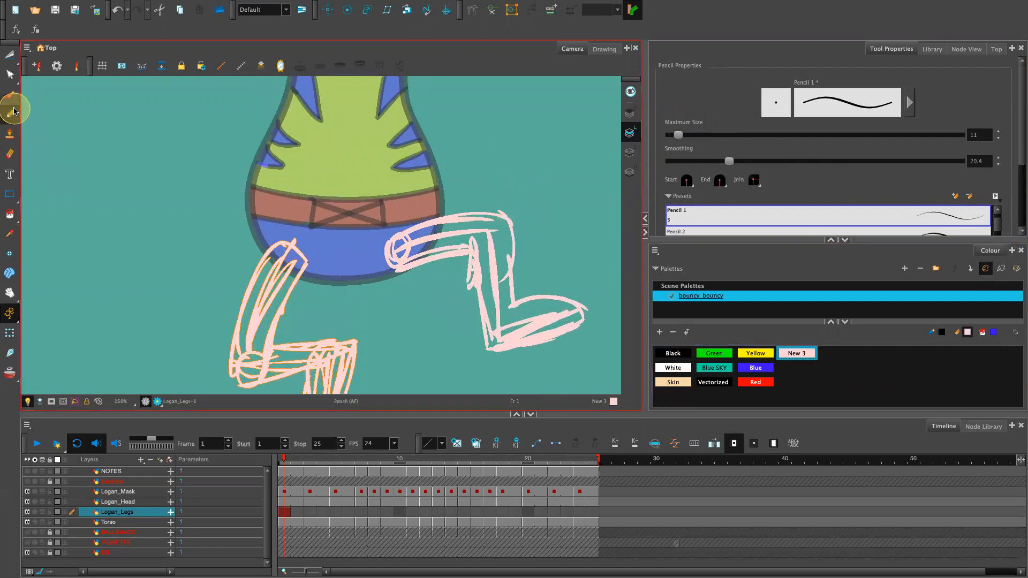
key(ctrl+z)
drag(389, 263, 398, 268)
click(675, 355)
key(ctrl+z)
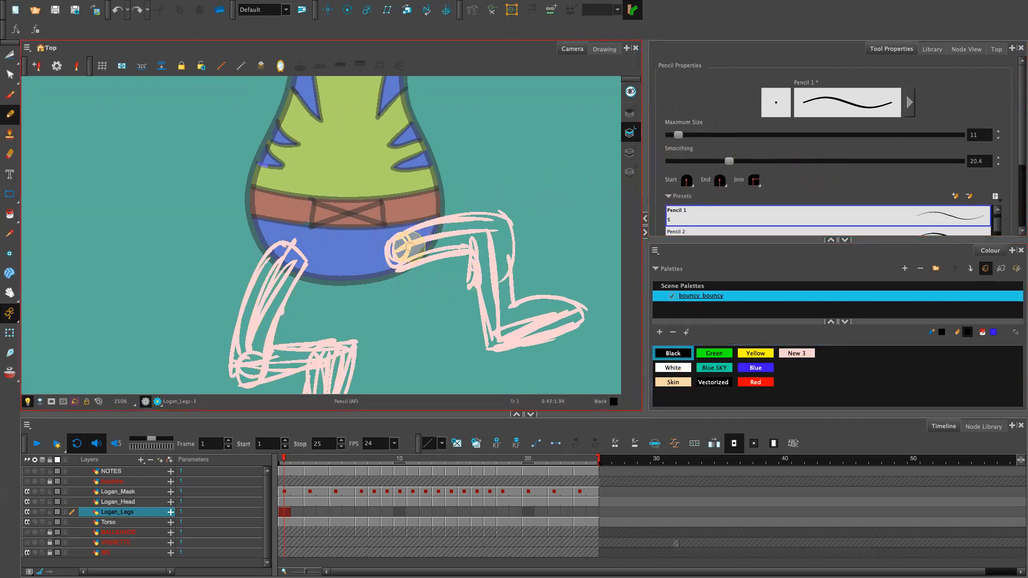
Ink the raised leg's thigh in black with the Pencil, tracing its underside, rounded hip end and top edge to the knee.
drag(399, 269, 416, 275)
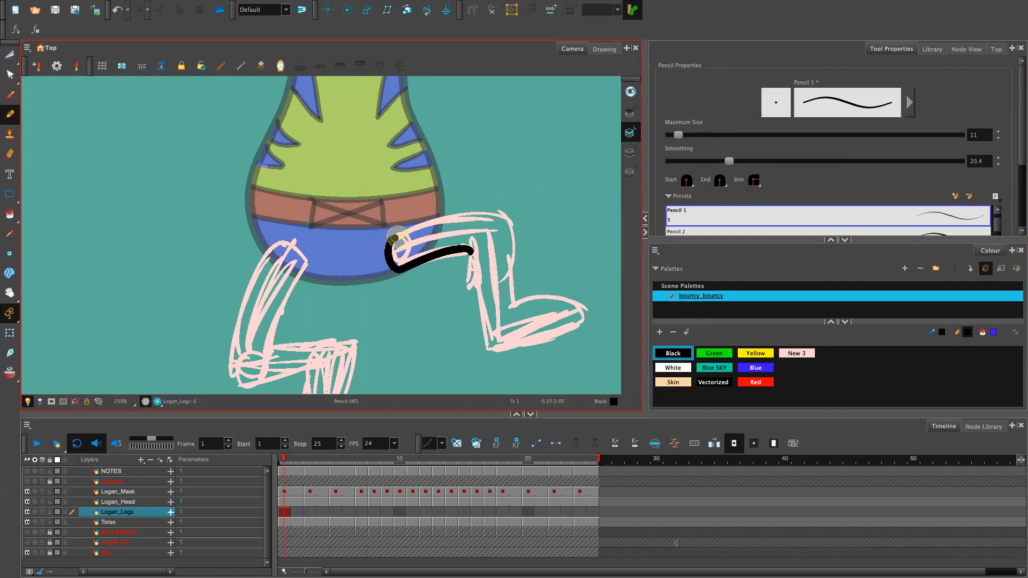
key(ctrl+z)
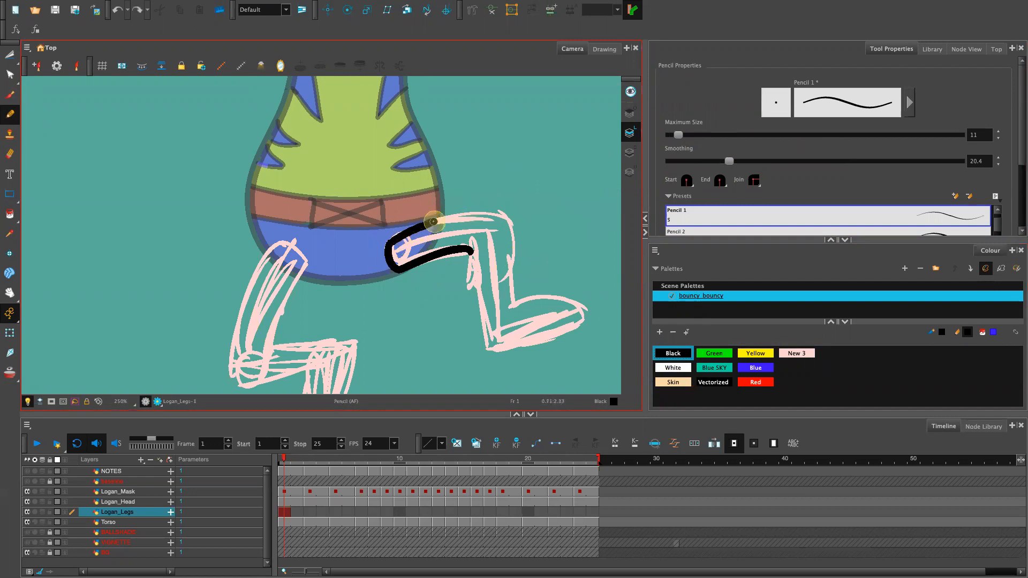
drag(499, 221, 508, 234)
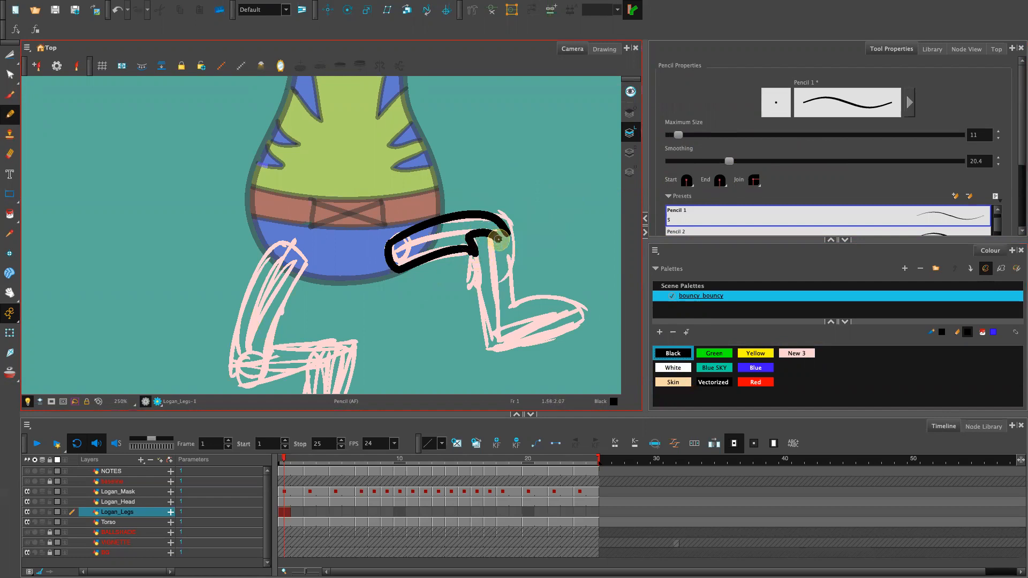
Ink the raised leg's boot in black, with a double front stripe, a flared point at the knee, the back edge and the shoe.
drag(513, 310, 513, 311)
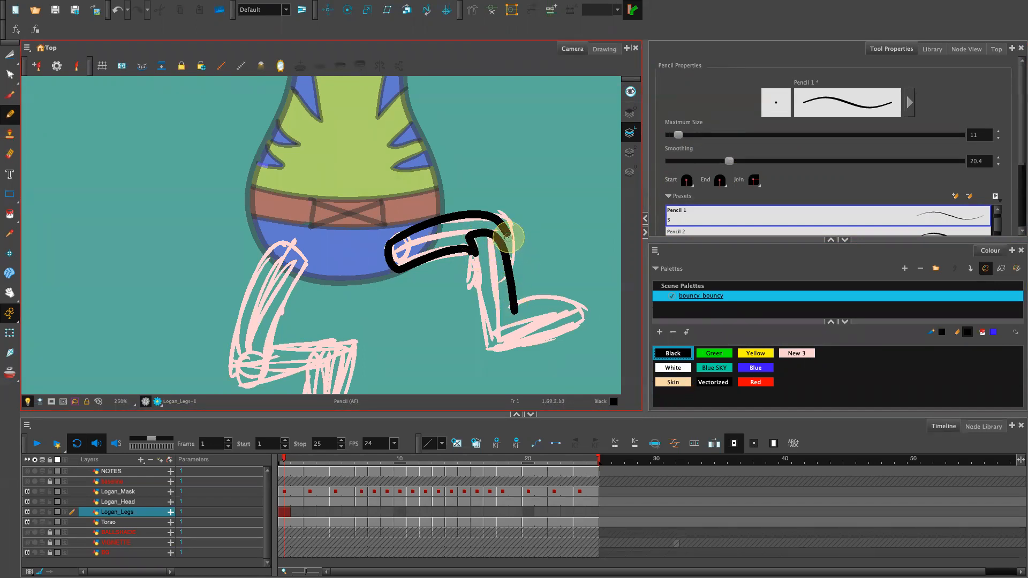
drag(507, 235, 523, 308)
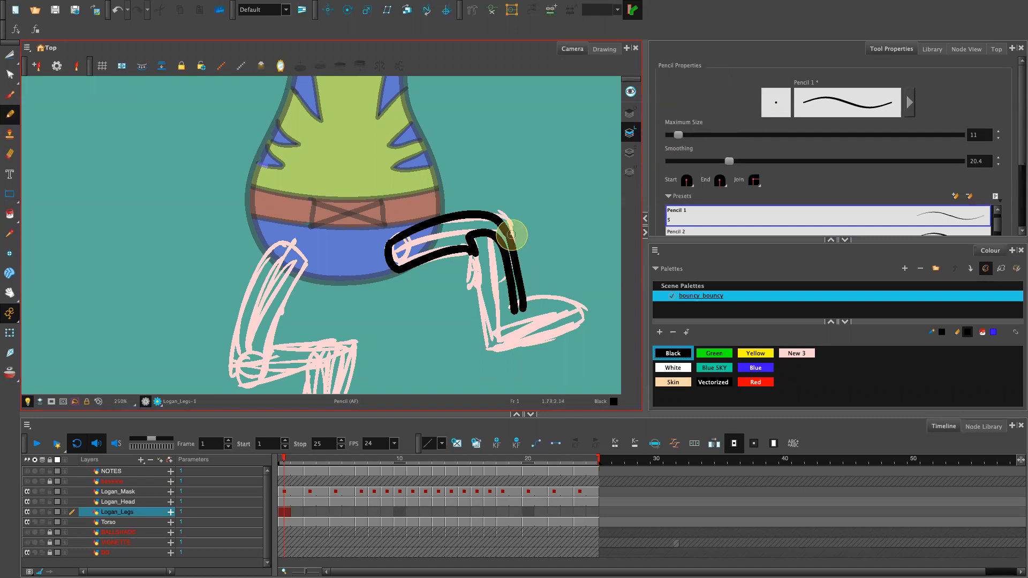
drag(520, 220, 530, 297)
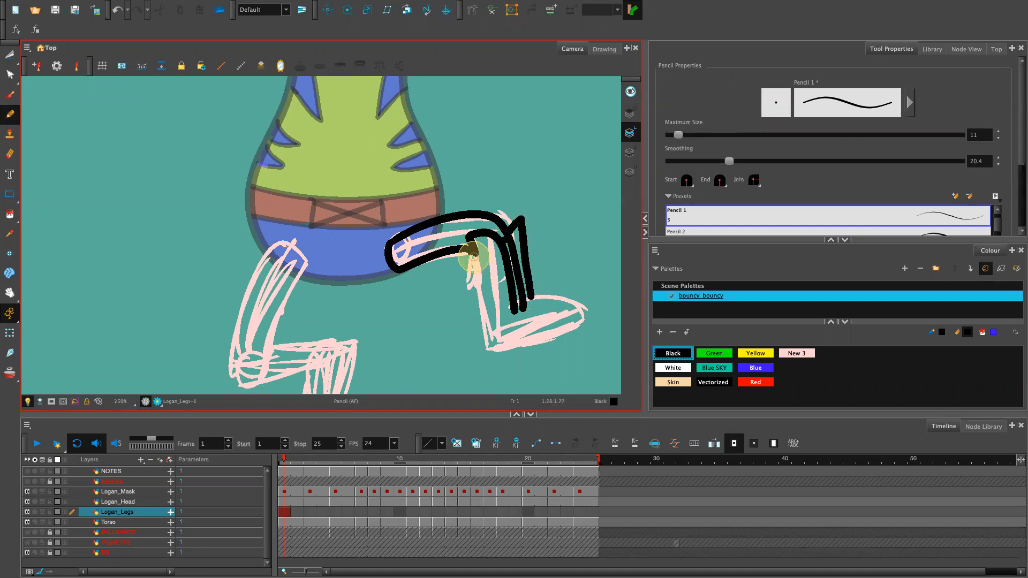
drag(491, 327, 493, 348)
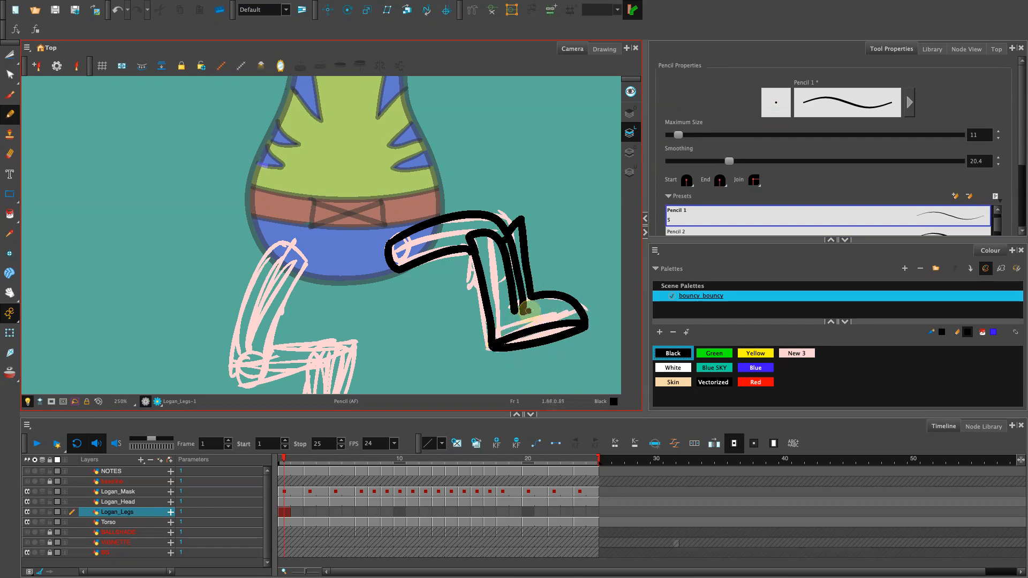
key(ctrl+z)
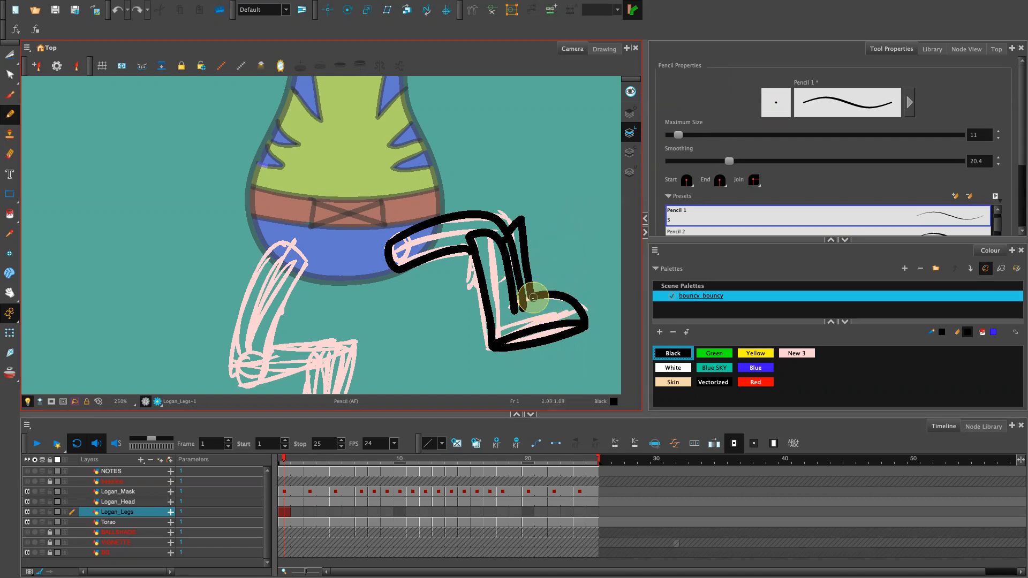
Trim the overshooting stripe ends above the raised shoe with the Cutter, and try a Pencil detail line across the shoe.
key(alt+t)
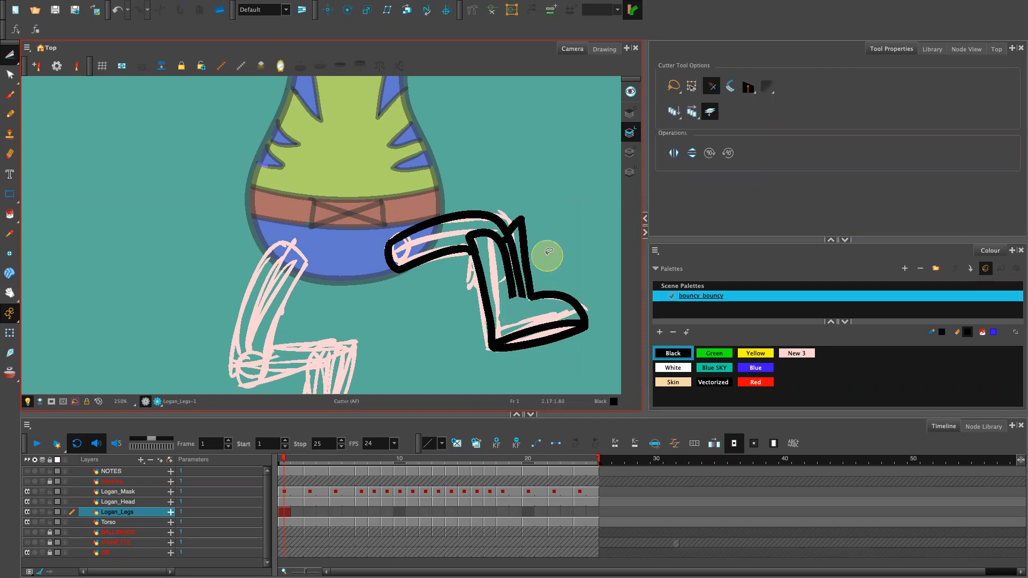
key(alt+/)
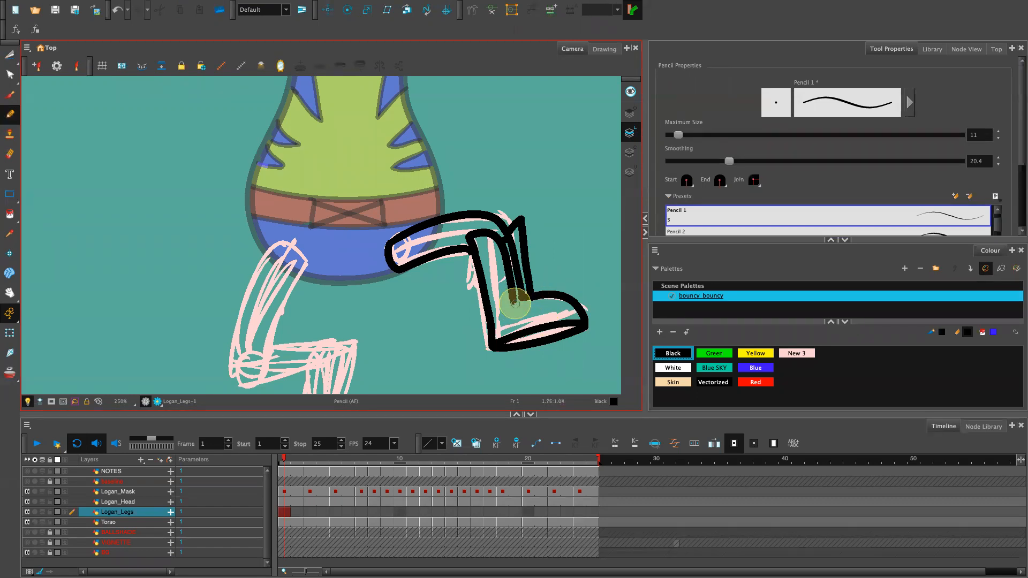
mouse_move(515, 306)
mouse_down()
mouse_move(536, 304)
mouse_move(575, 324)
mouse_move(587, 287)
mouse_up()
key(ctrl+z)
key(ctrl+z)
Ink the folded leg's thigh in black, tracing its inner edge, redrawing the outer edge until it fits, and closing the hip end.
mouse_move(523, 390)
mouse_down()
mouse_move(642, 359)
mouse_move(663, 369)
mouse_up()
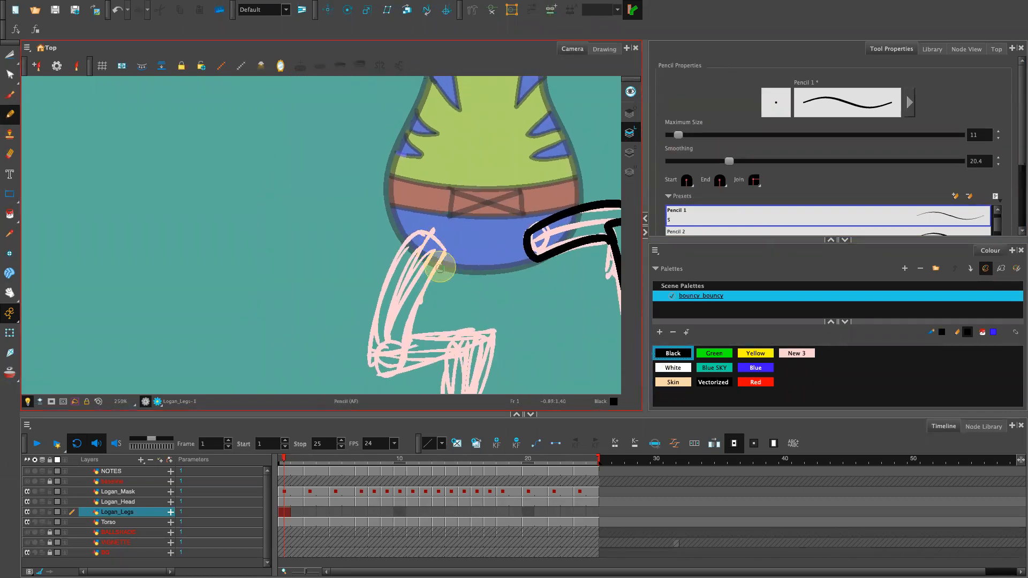
drag(446, 257, 411, 338)
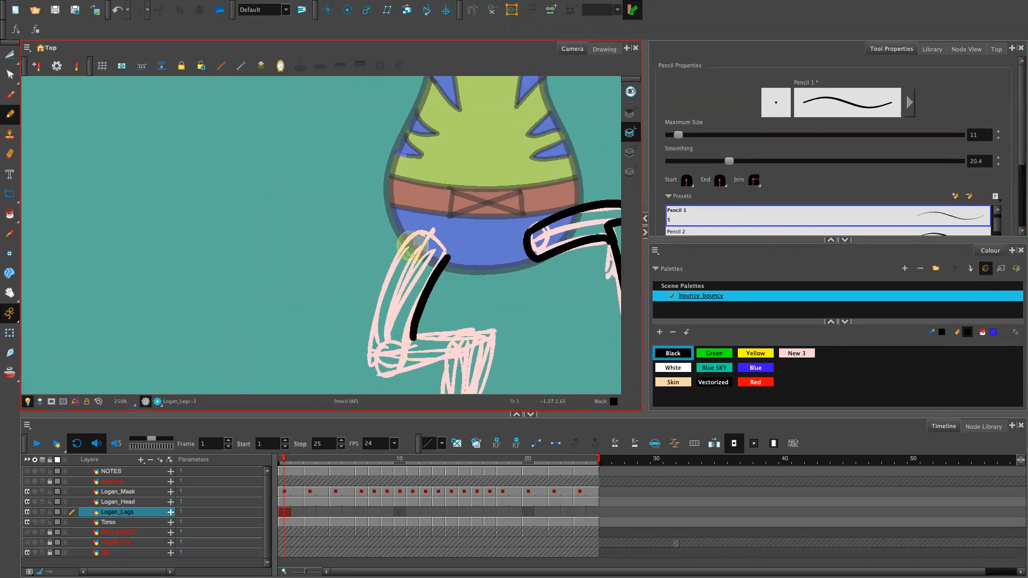
drag(419, 234, 375, 369)
key(ctrl+z)
drag(415, 236, 390, 370)
key(ctrl+z)
drag(413, 238, 376, 359)
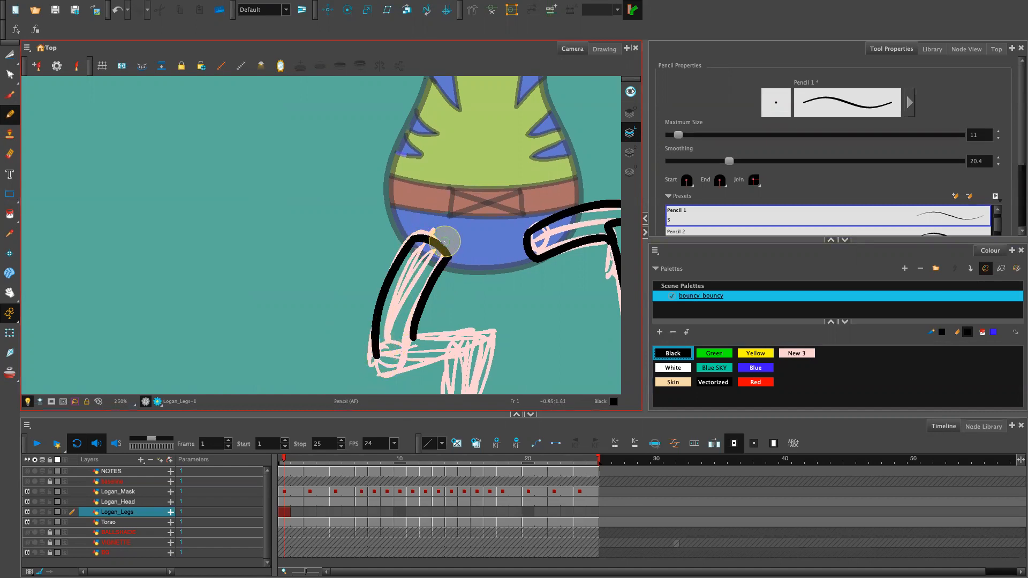
drag(413, 239, 447, 257)
Ink the folded leg's flared boot cuff at the knee and the upper and lower edges of its shin.
drag(542, 311, 573, 218)
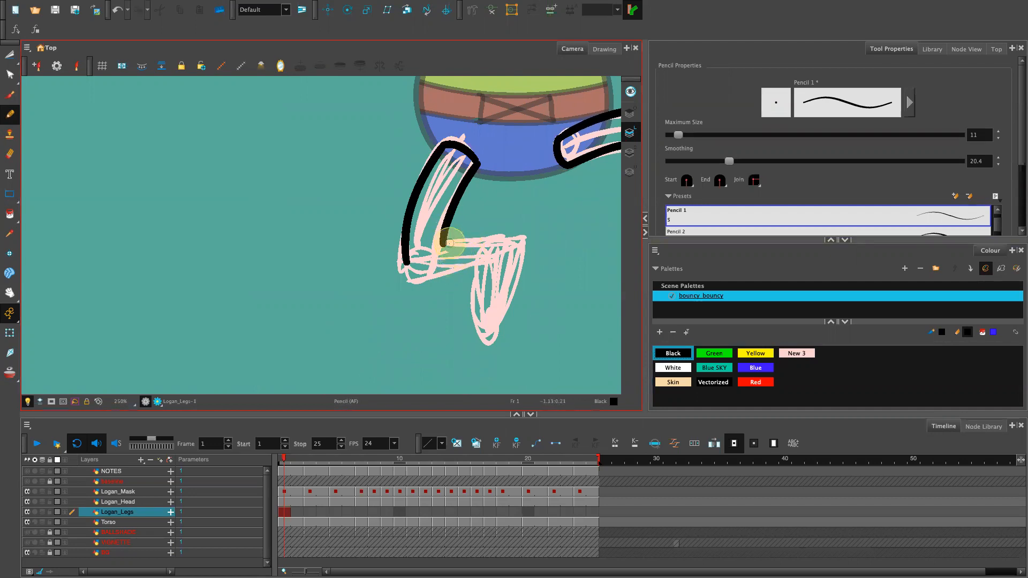
mouse_move(444, 249)
mouse_down()
mouse_move(392, 292)
mouse_move(420, 272)
mouse_move(431, 271)
mouse_move(424, 289)
mouse_move(433, 288)
mouse_move(416, 294)
mouse_move(492, 265)
mouse_up()
drag(445, 242, 517, 234)
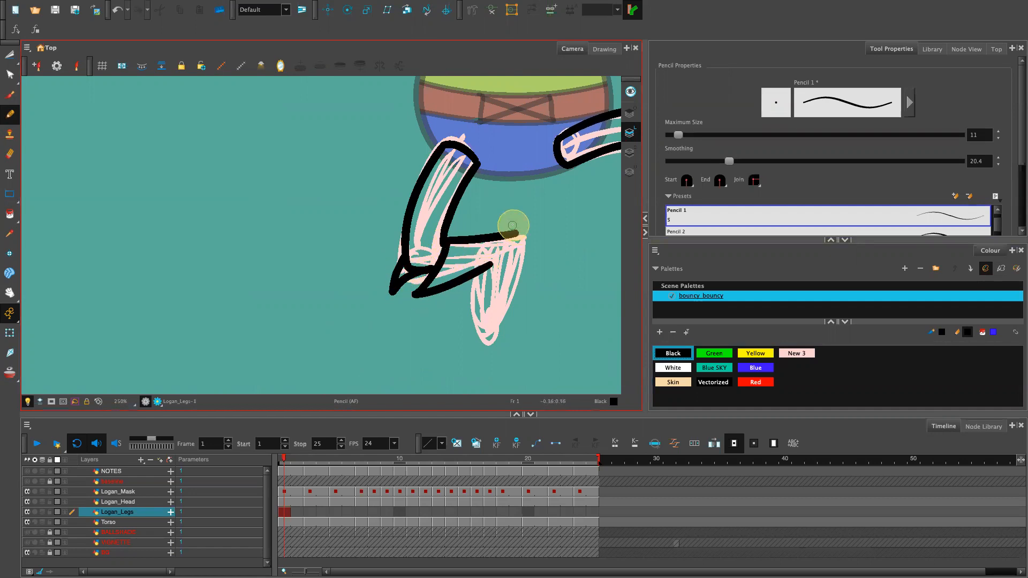
Ink the folded leg's downward-pointing foot with a rounded toe, redrawing the heel-side edge in two strokes until it fits.
drag(477, 286, 498, 329)
drag(516, 234, 495, 330)
key(ctrl+z)
key(ctrl+z)
mouse_move(517, 235)
mouse_down()
mouse_move(494, 328)
mouse_move(509, 294)
mouse_up()
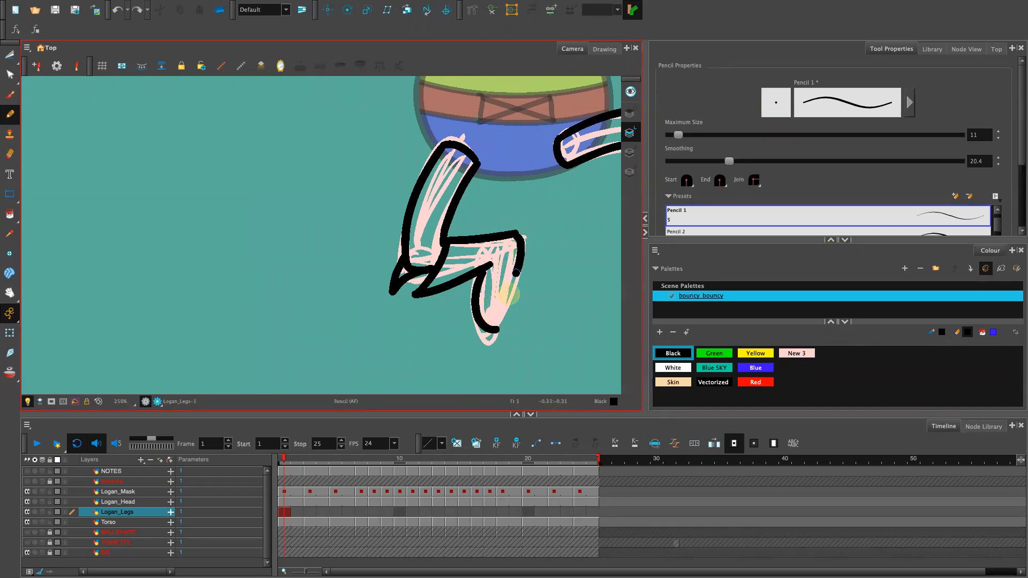
key(ctrl+z)
mouse_move(515, 232)
mouse_down()
mouse_move(520, 261)
mouse_move(498, 327)
mouse_up()
key(ctrl+z)
drag(516, 276, 504, 323)
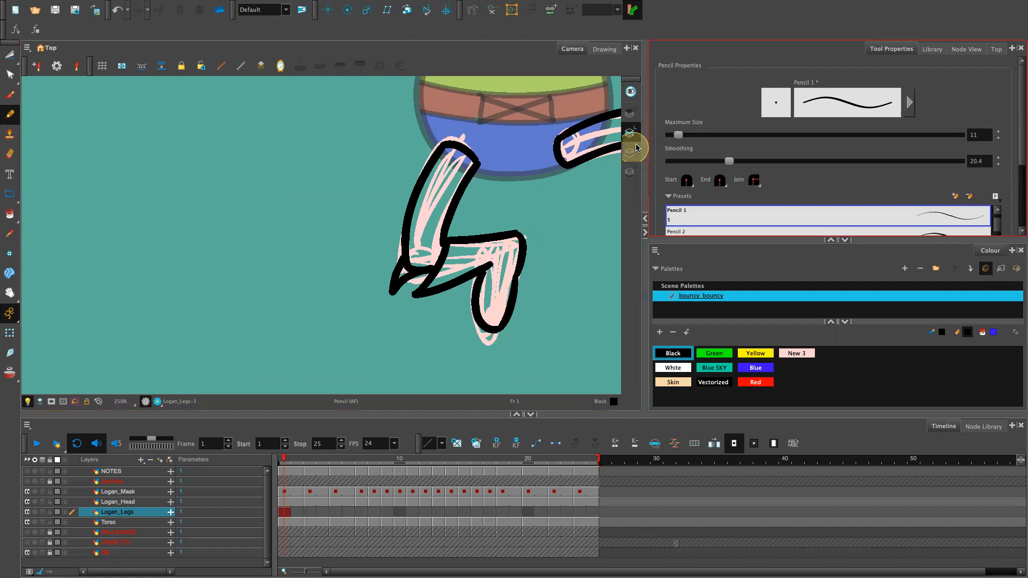
Undo the trial extension of the folded leg's ankle line and set the Pencil's maximum size to 4.4.
key(1)
click(687, 145)
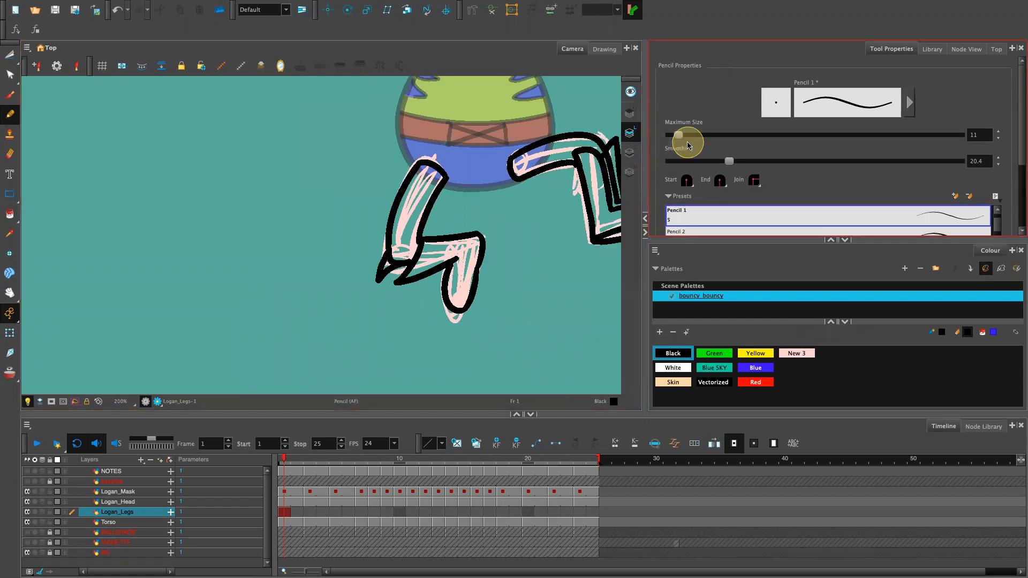
key(1)
key(1)
key(space)
drag(463, 323, 264, 269)
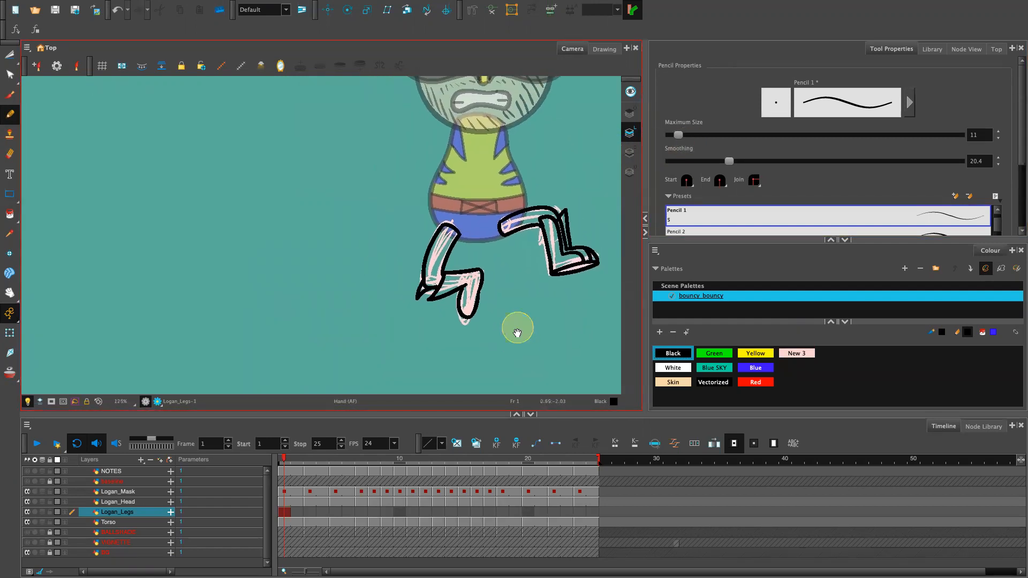
key(2)
key(2)
key(2)
key(2)
key(2)
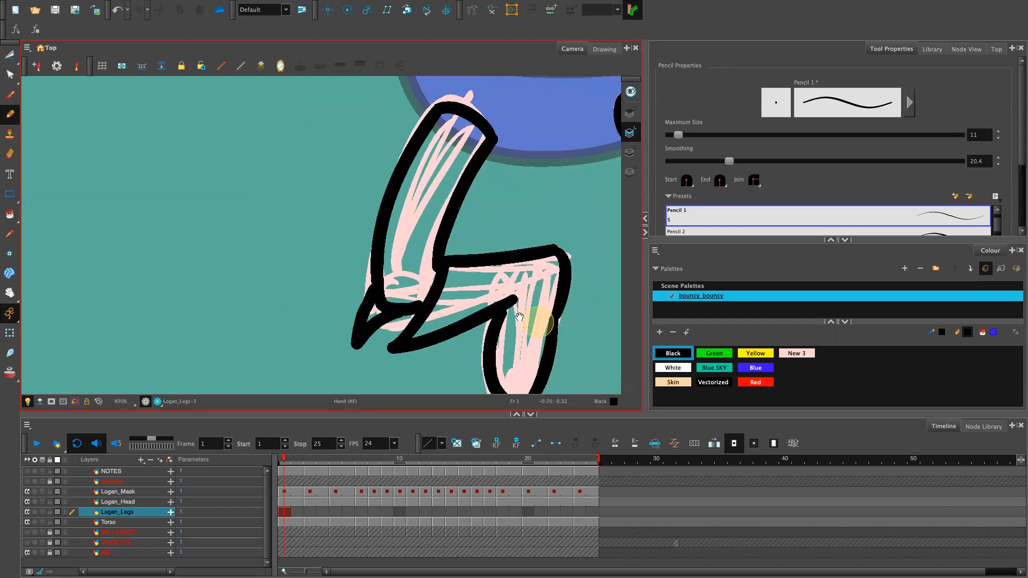
drag(519, 316, 402, 253)
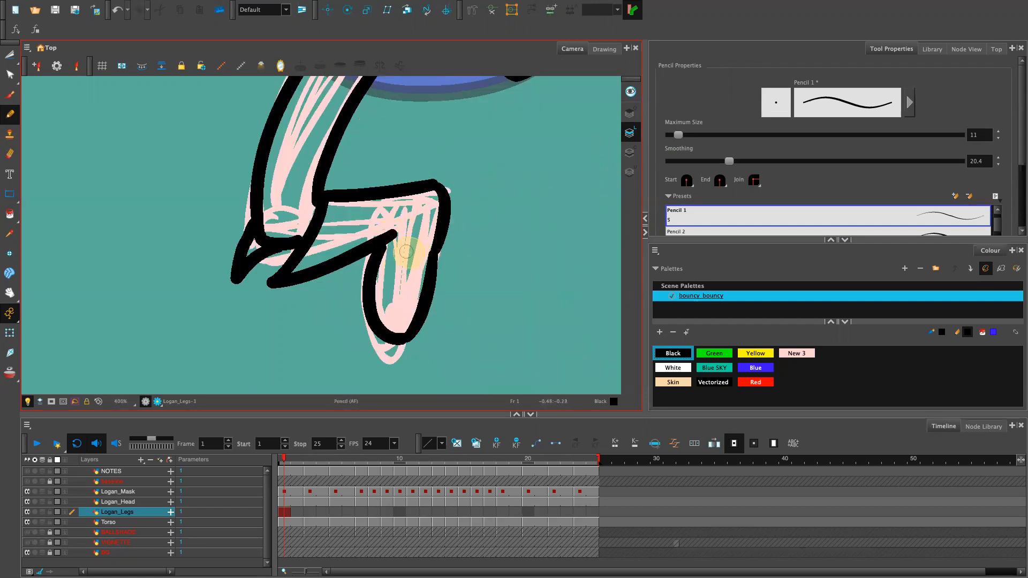
key(ctrl+z)
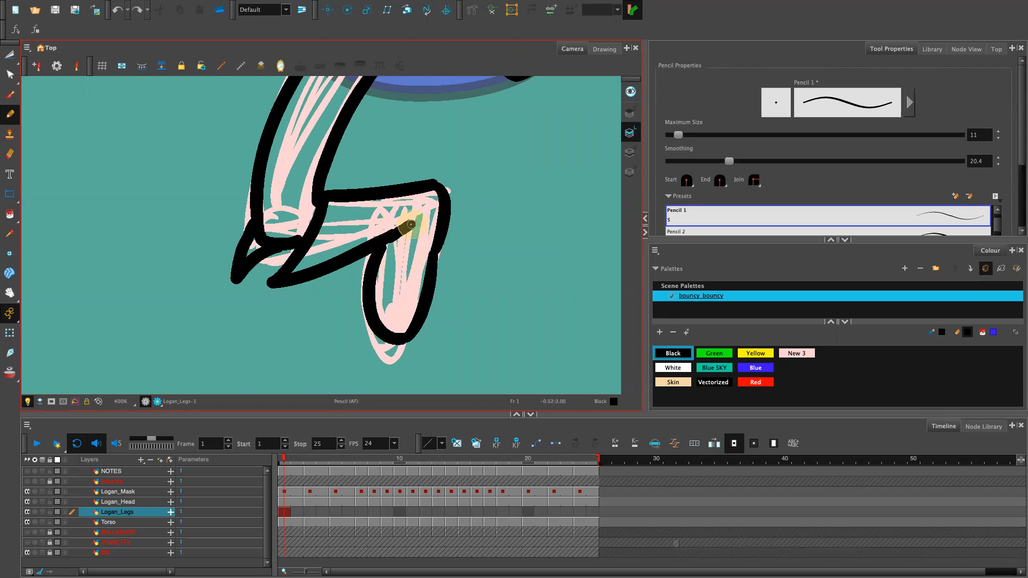
key(ctrl+z)
drag(678, 136, 669, 136)
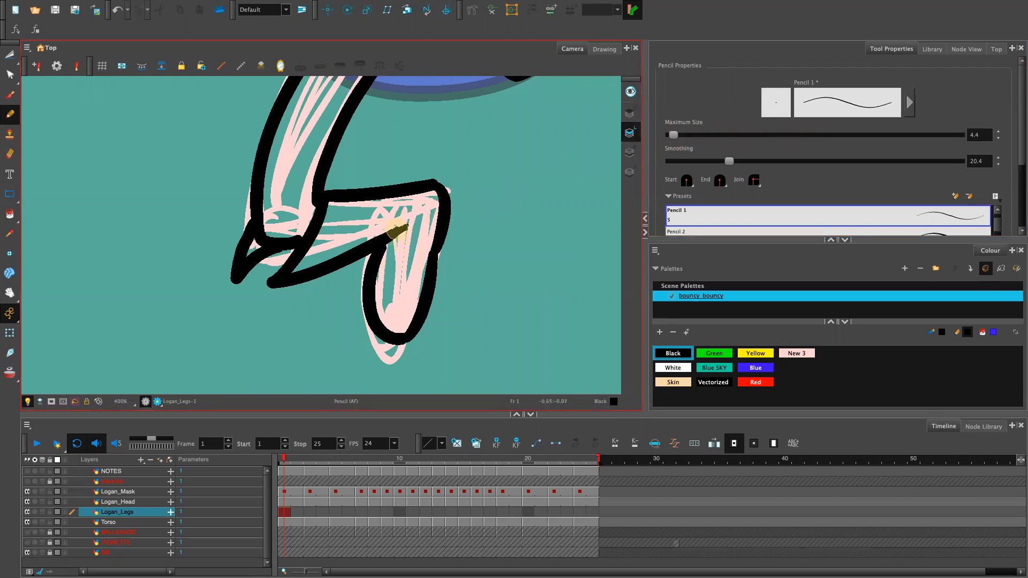
Ink two thin lines down the folded leg's foot and fill the narrow strip between them with Black.
mouse_move(405, 226)
mouse_down()
mouse_move(402, 334)
mouse_move(404, 227)
mouse_up()
mouse_move(389, 310)
mouse_down()
mouse_move(397, 236)
mouse_move(386, 328)
mouse_move(403, 237)
mouse_up()
click(967, 106)
click(755, 368)
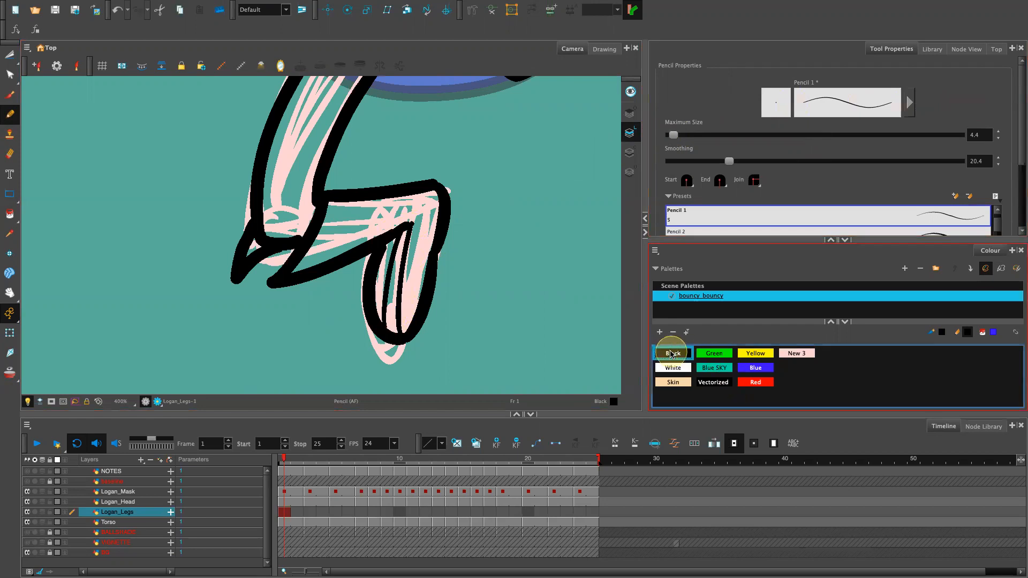
key(alt+i)
click(393, 301)
click(673, 353)
click(392, 317)
Fill the band across the extended leg's boot toe and the strip along the back of its shin with Black.
drag(529, 331, 273, 336)
drag(516, 301, 477, 408)
click(474, 257)
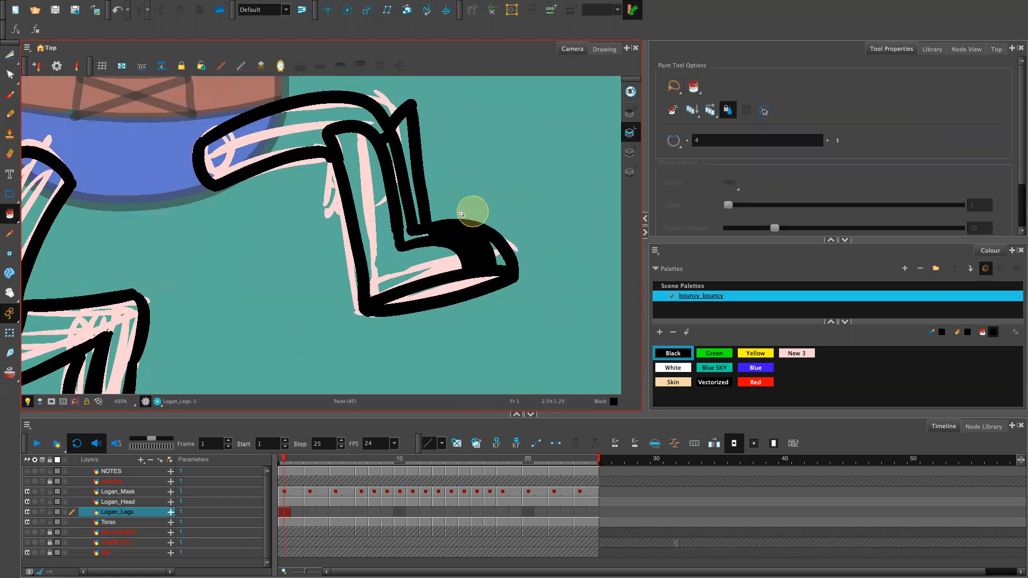
click(421, 234)
click(401, 189)
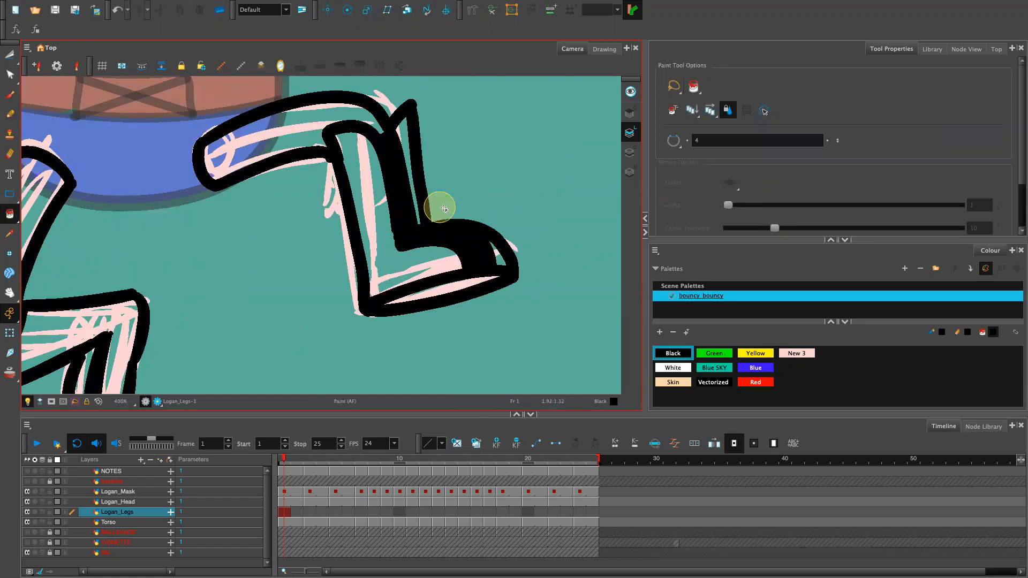
Switch to Google Chrome, examine the boots in the Wolverine costume reference photo, and return to Harmony.
mouse_move(459, 345)
mouse_down()
mouse_move(608, 342)
mouse_move(660, 371)
mouse_up()
mouse_move(484, 358)
mouse_down()
mouse_move(529, 335)
mouse_move(375, 323)
mouse_up()
drag(505, 337, 525, 323)
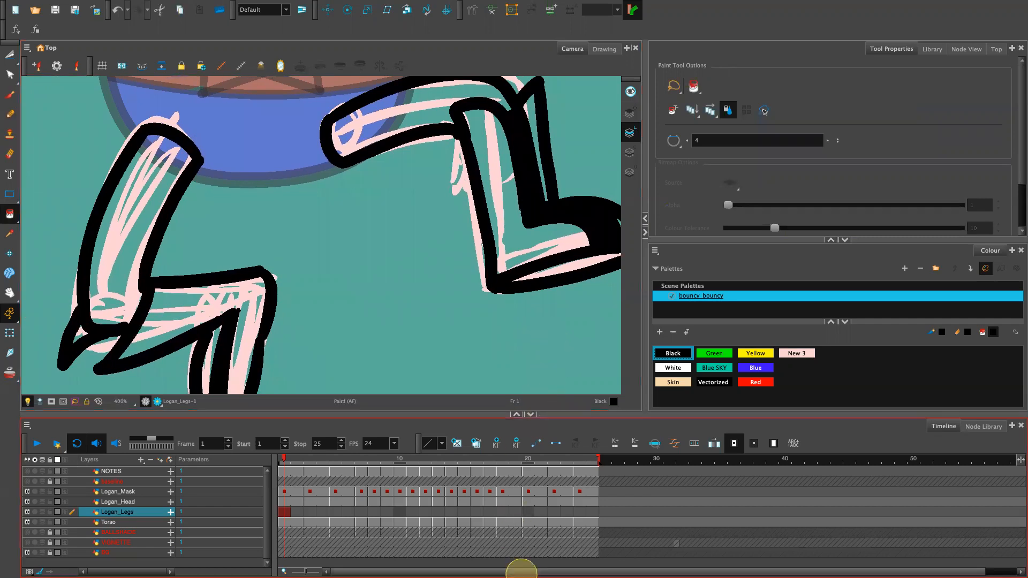
mouse_move(523, 572)
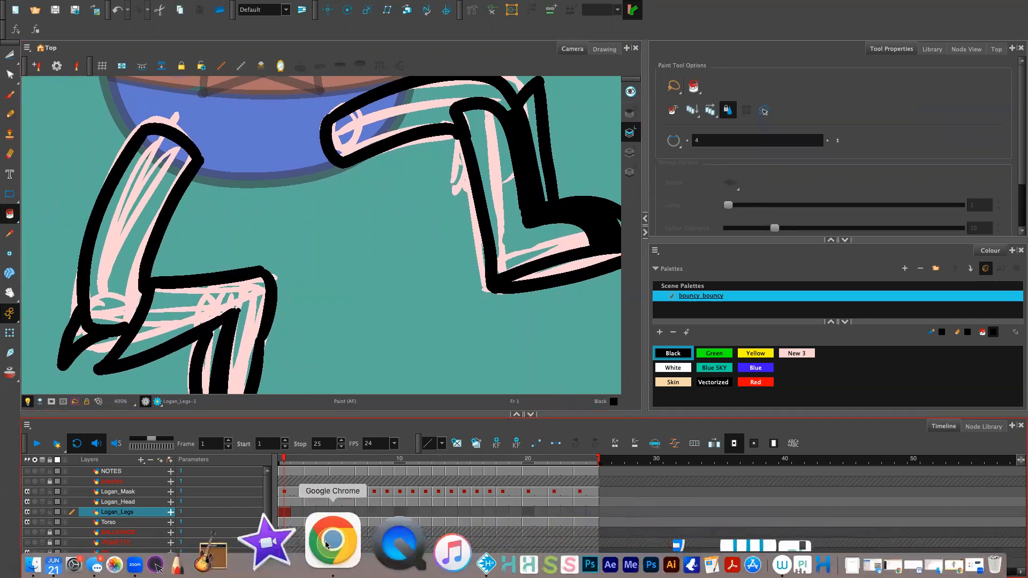
click(332, 546)
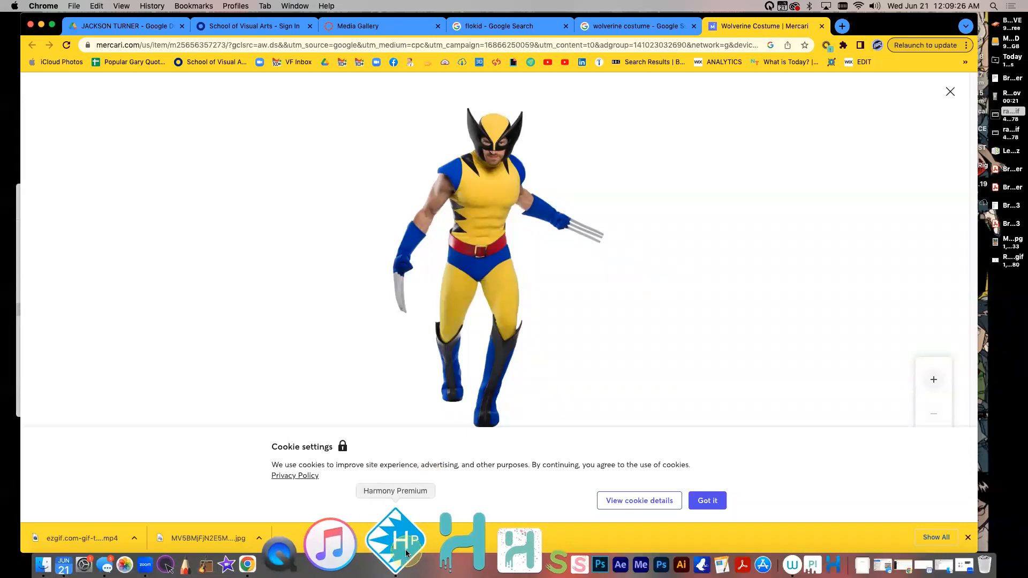
click(406, 551)
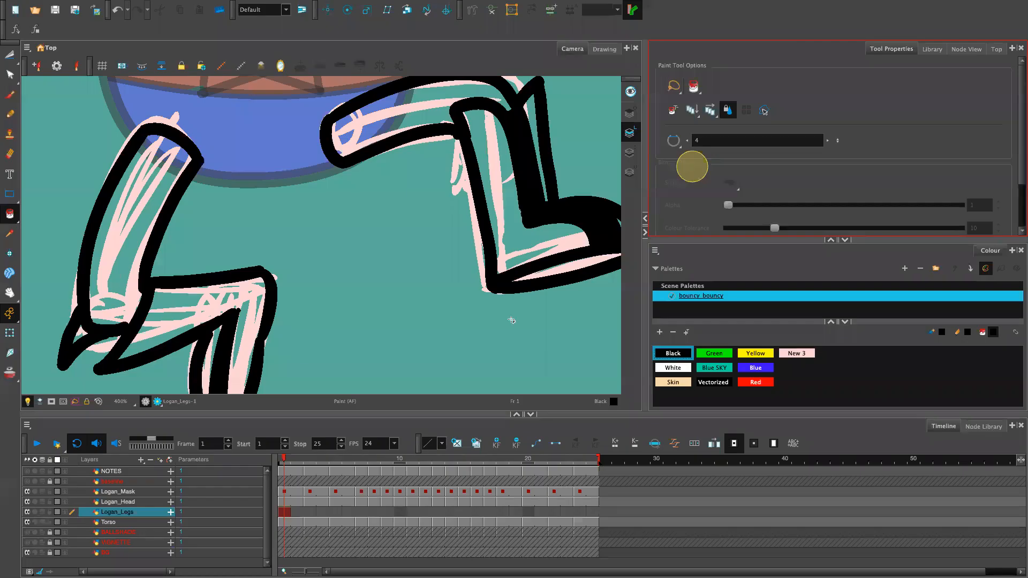
Fill the extended leg's boot, including its flared cuff and toe, with Blue.
drag(555, 328, 444, 414)
click(761, 367)
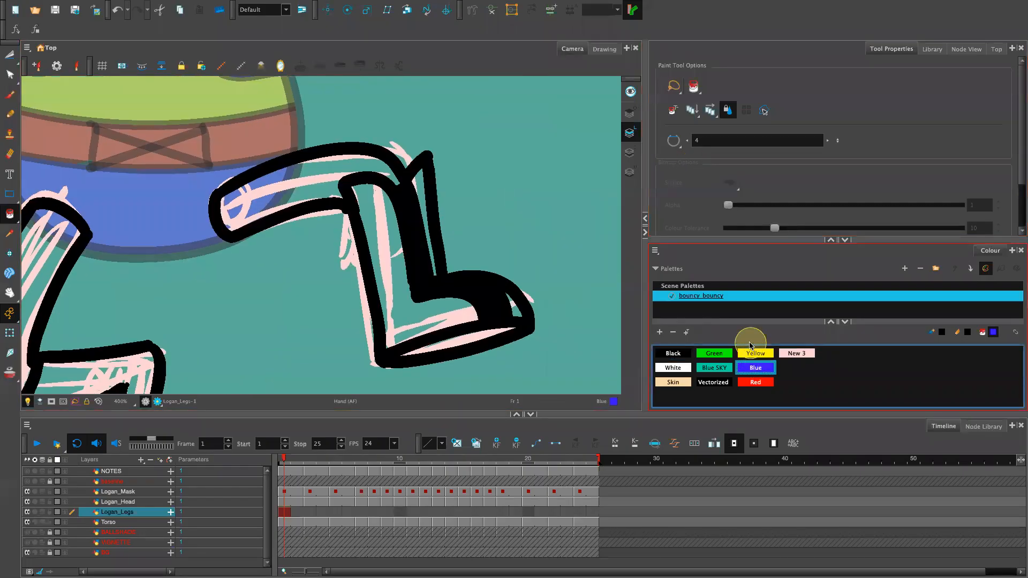
click(383, 286)
click(422, 191)
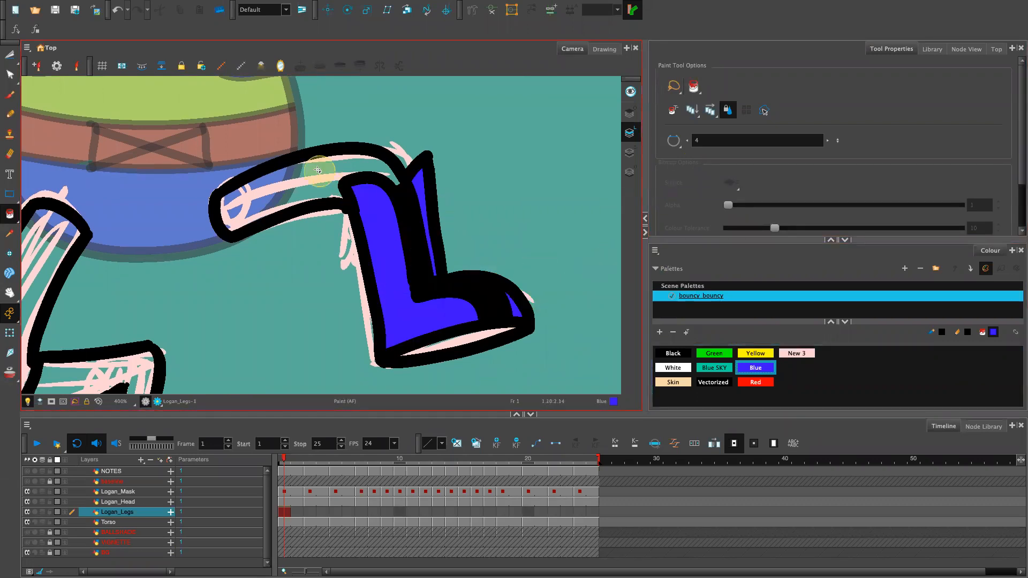
Add a palette colour named Dark Blue with RGB 43, 12, 175 and fill the extended boot's sole with it.
drag(484, 370, 694, 214)
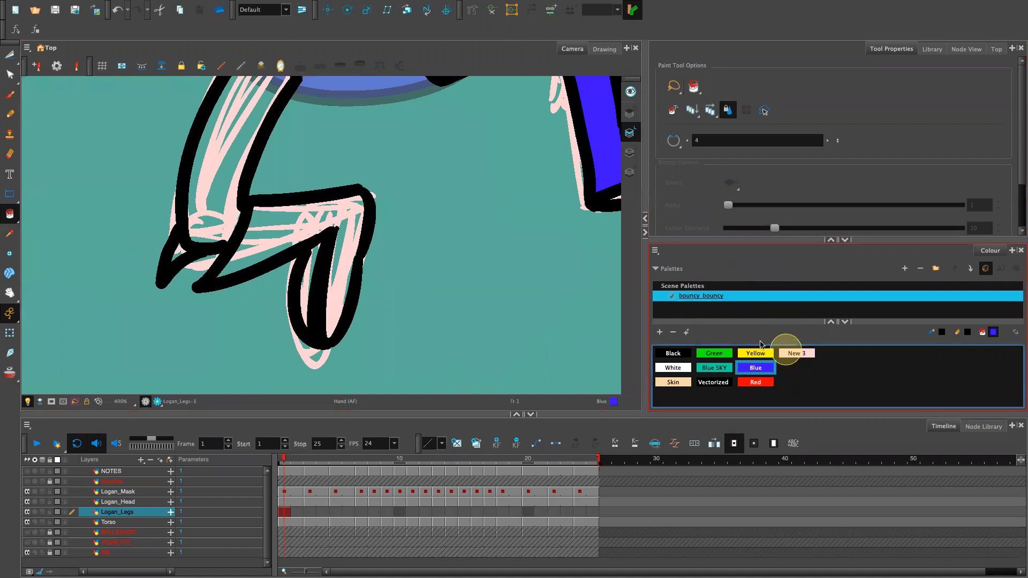
click(660, 332)
double_click(816, 368)
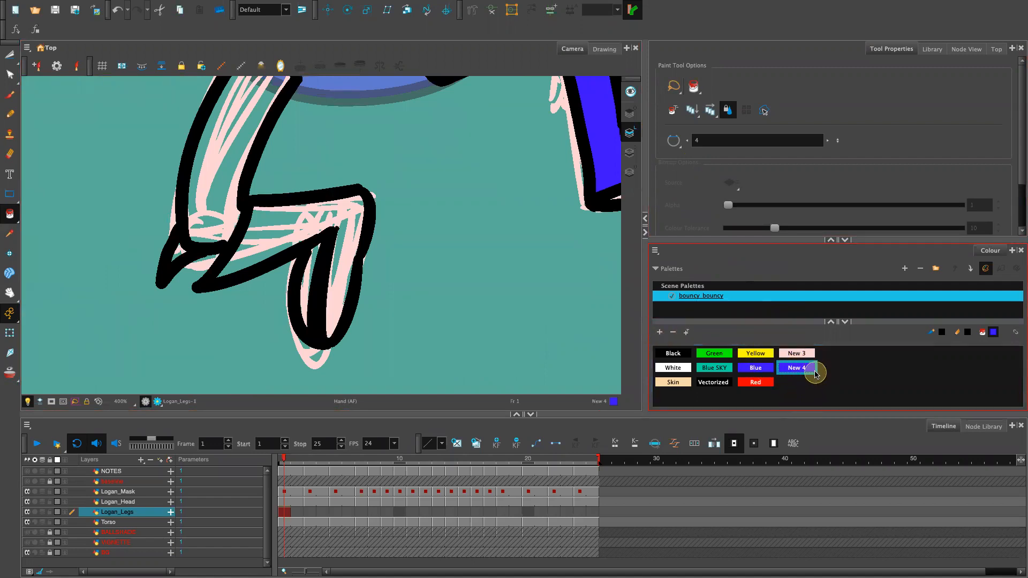
click(494, 210)
click(493, 224)
click(493, 237)
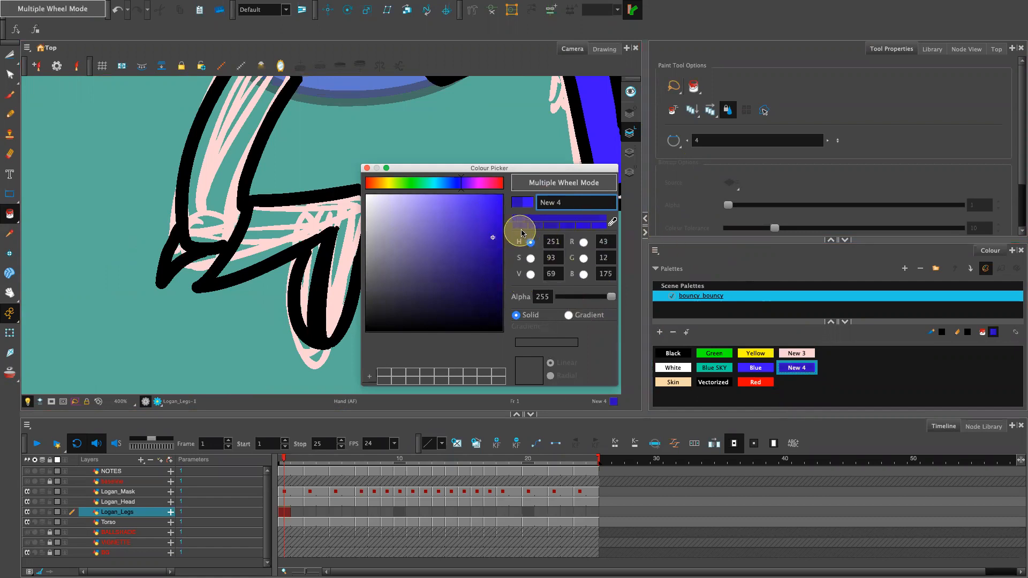
drag(557, 201, 536, 194)
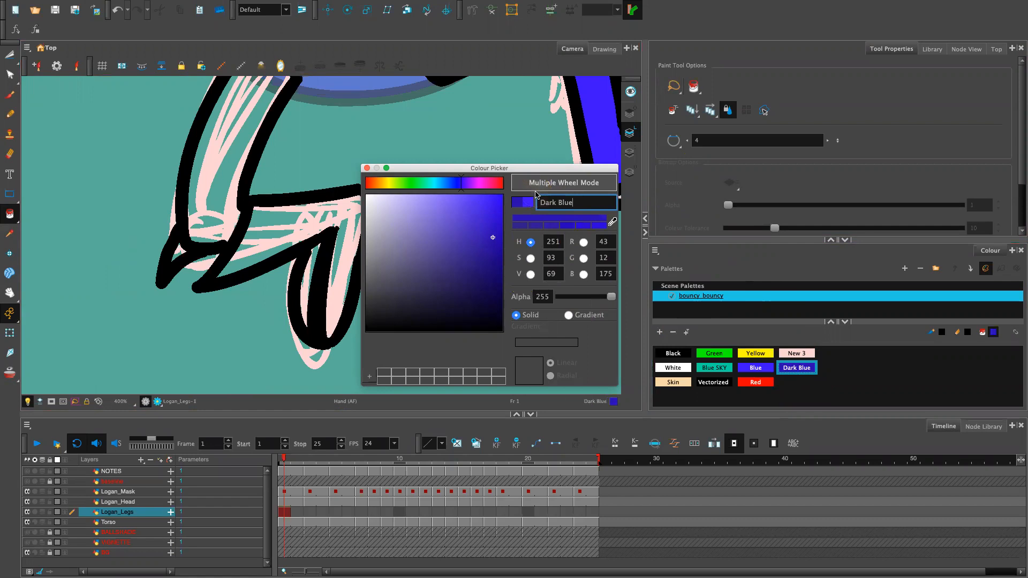
click(367, 168)
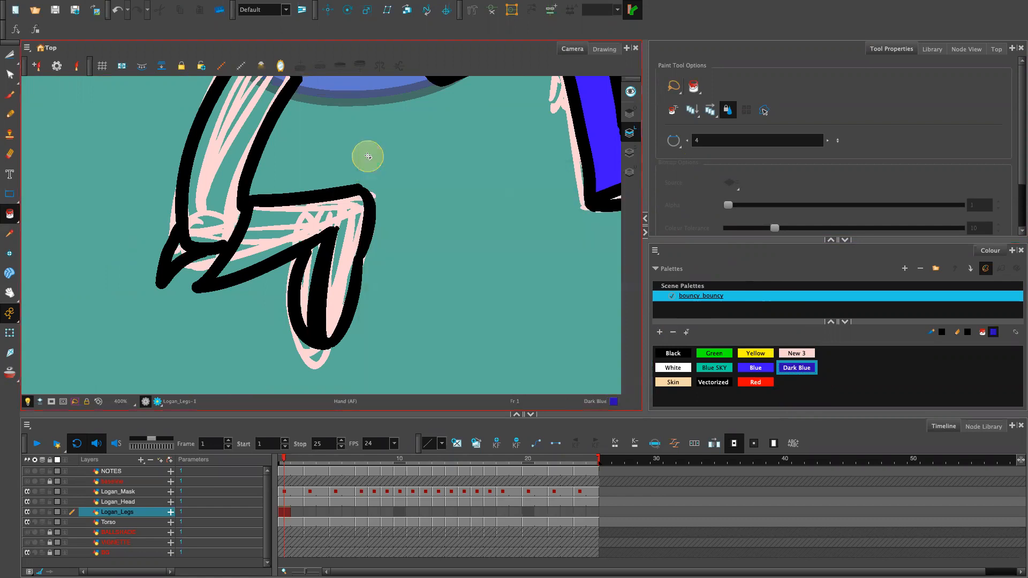
drag(591, 275, 315, 335)
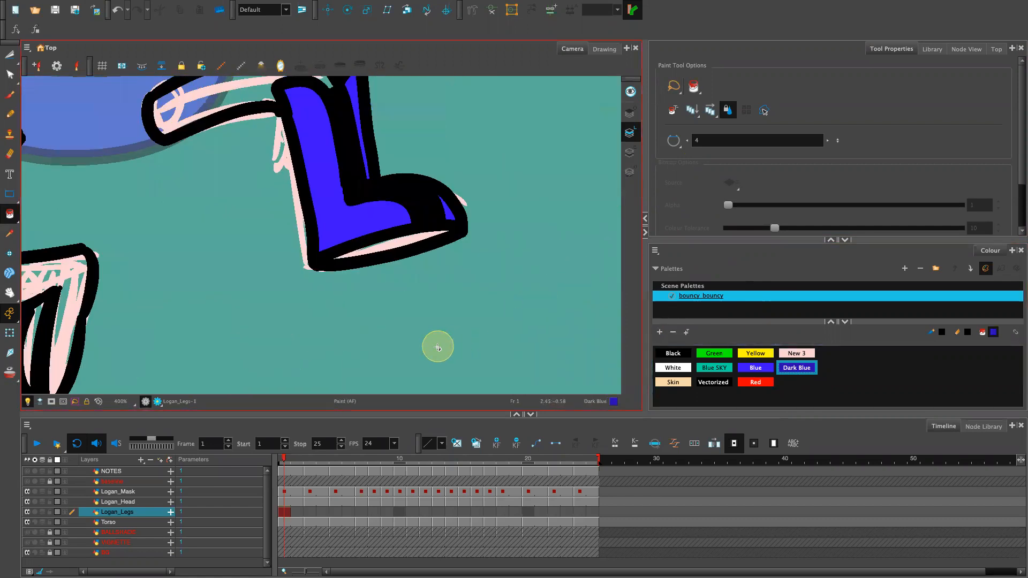
click(403, 243)
Fill the folded leg's boot and foot with Blue and the inside of its flared cuff with Dark Blue.
key(space)
mouse_move(321, 333)
mouse_down()
mouse_move(516, 329)
mouse_move(323, 344)
mouse_up()
click(756, 367)
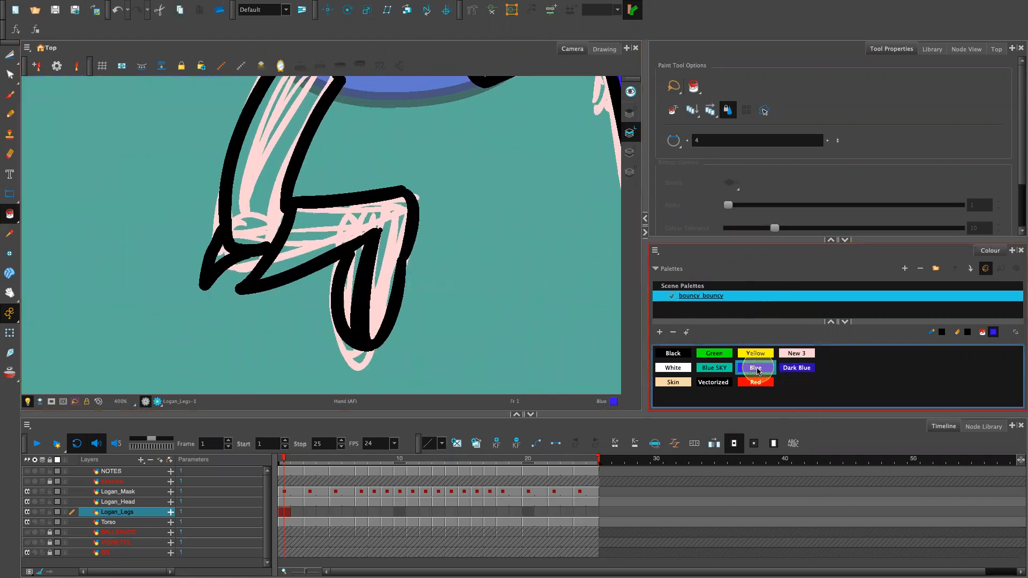
click(378, 286)
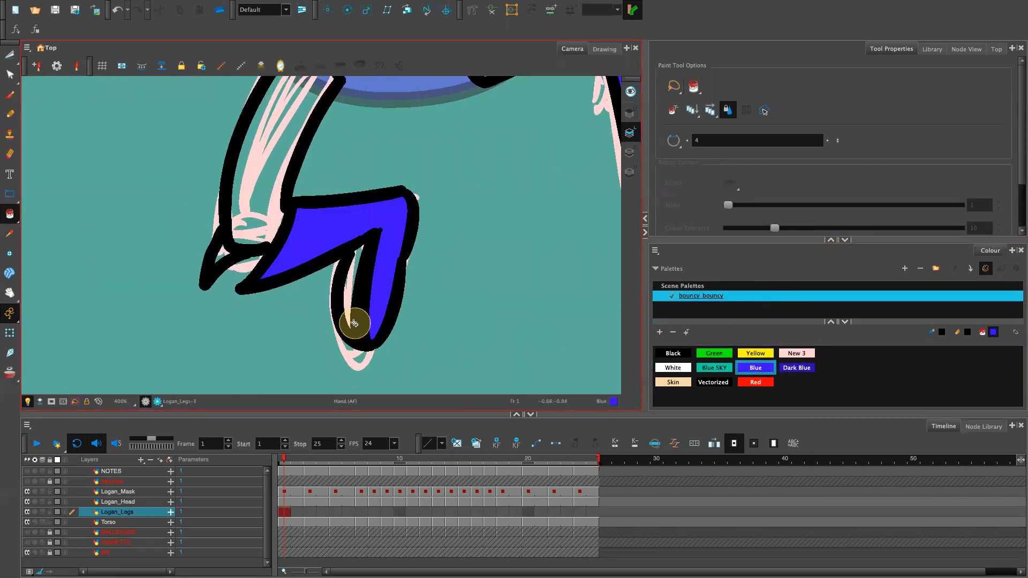
click(347, 297)
drag(408, 294, 556, 365)
click(796, 368)
click(368, 323)
Fill the thighs of both the folded and the extended leg with Yellow.
click(755, 352)
click(407, 276)
drag(574, 334, 396, 309)
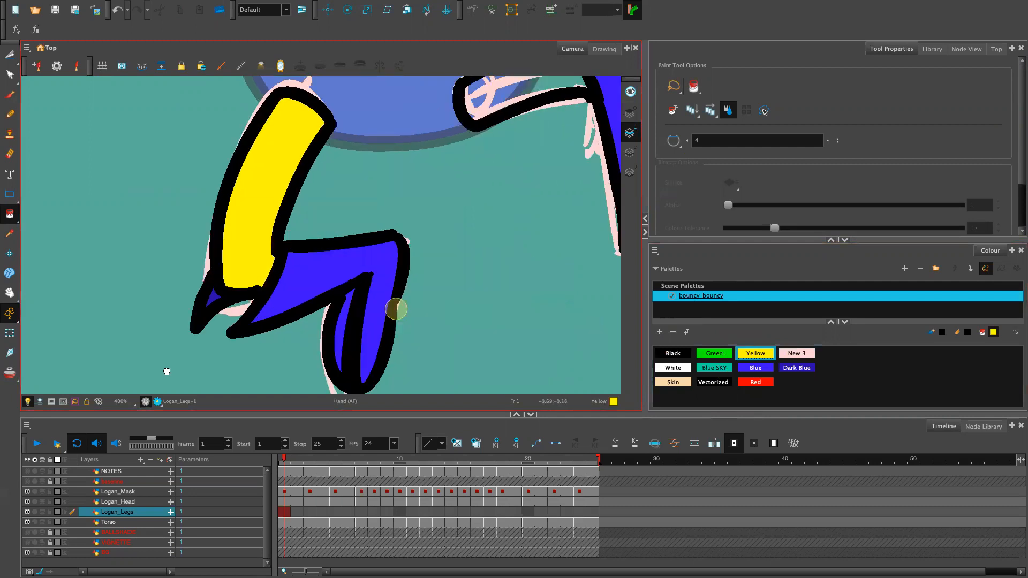
scroll(166, 370, down, 2)
click(267, 217)
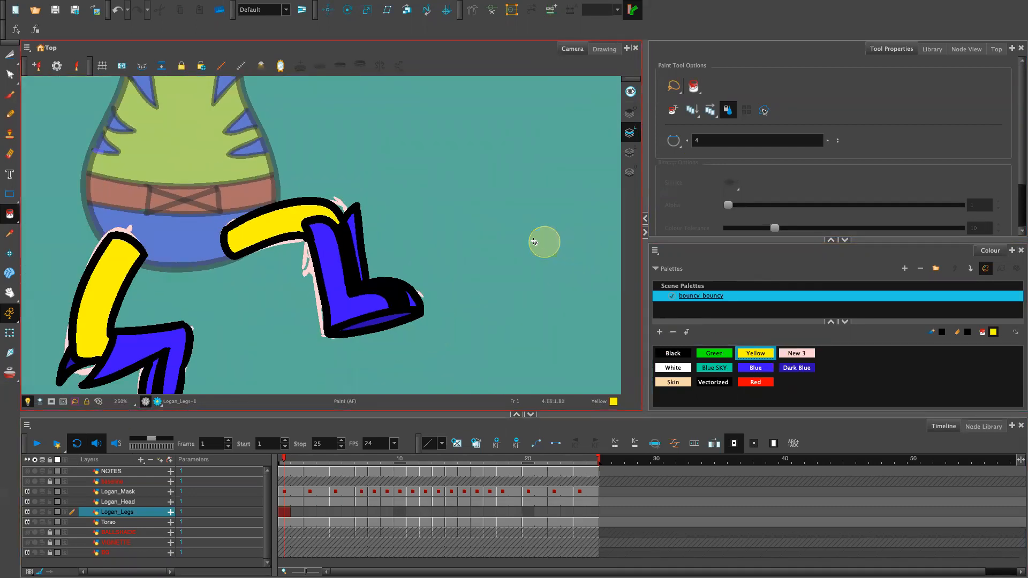
Extend the exposure of the first Logan_Legs drawing to frame 2.
key(1)
key(1)
key(1)
drag(443, 332, 600, 368)
key(1)
key(1)
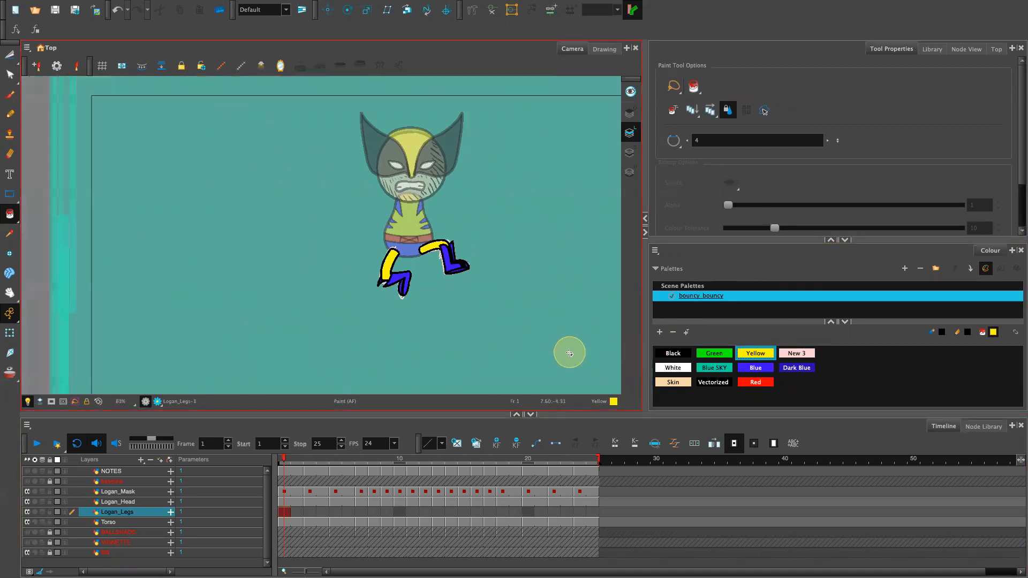
drag(486, 313, 529, 344)
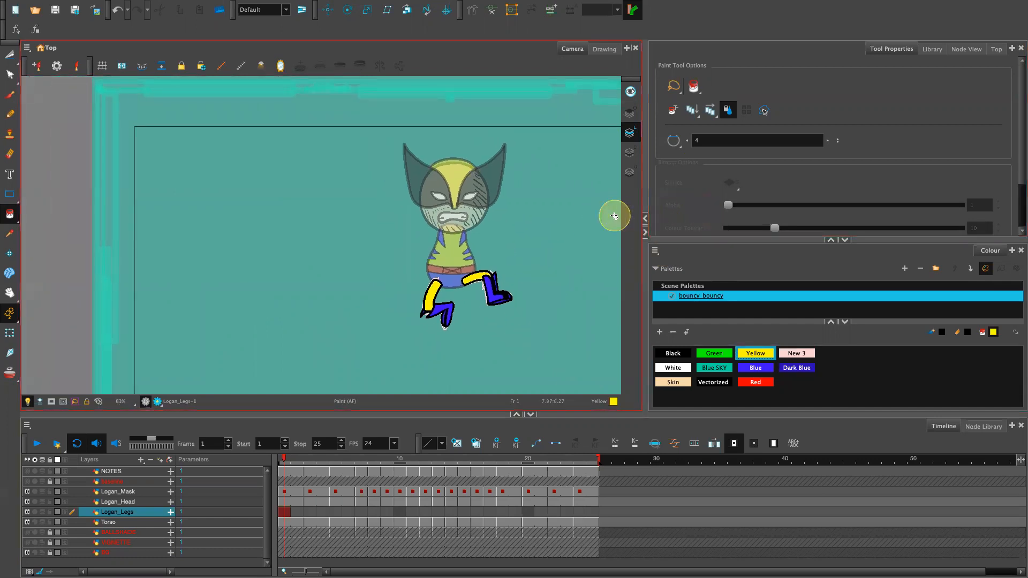
click(298, 511)
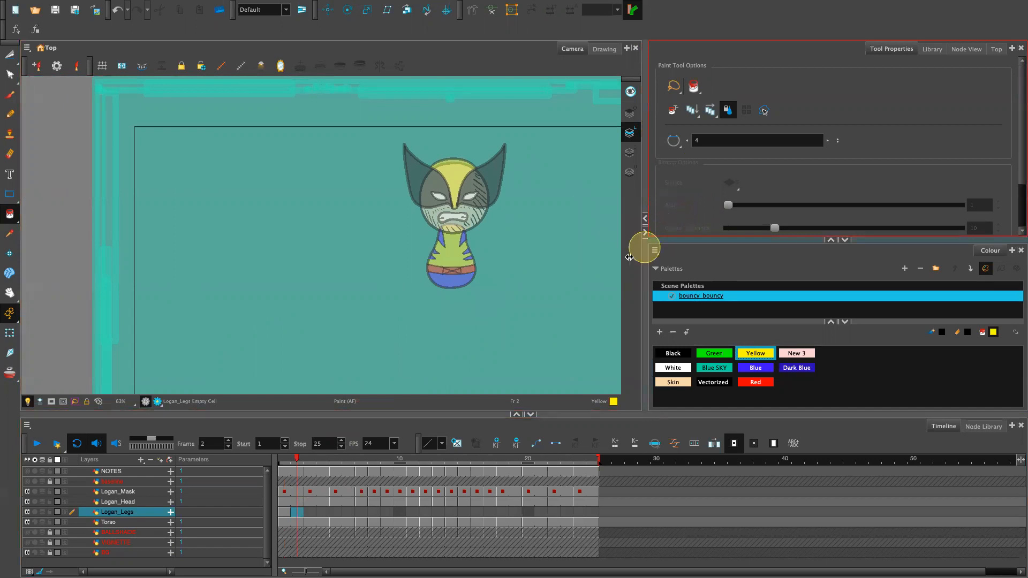
key(F5)
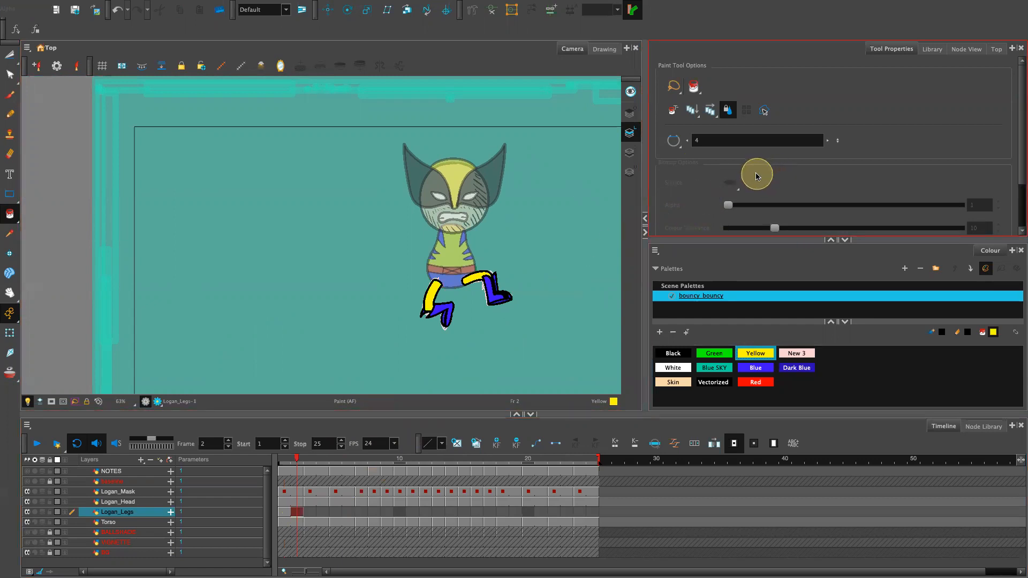
Disable Underlay Art in the Logan_Legs layer's drawing properties to hide the pink sketch.
click(631, 173)
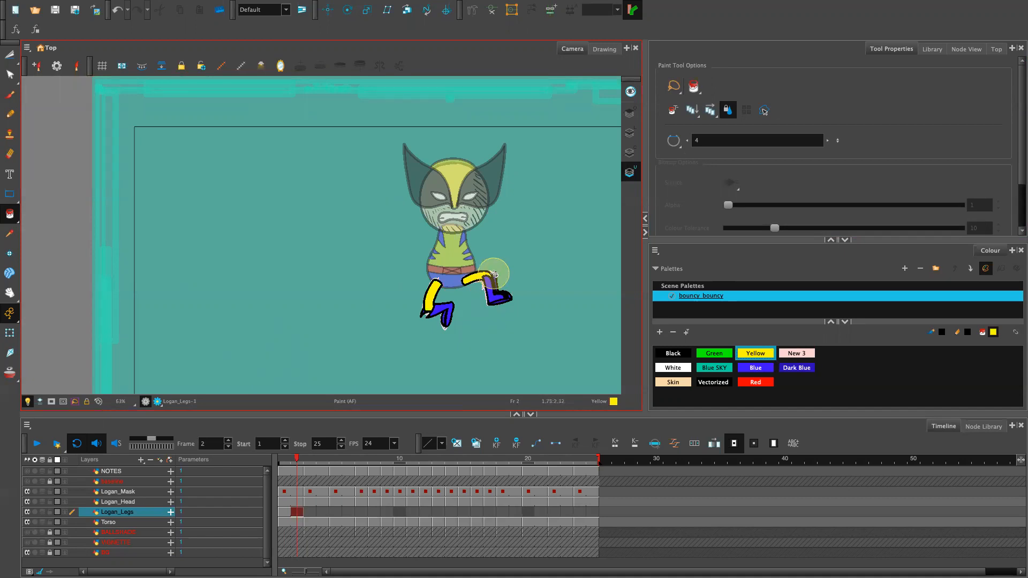
click(155, 515)
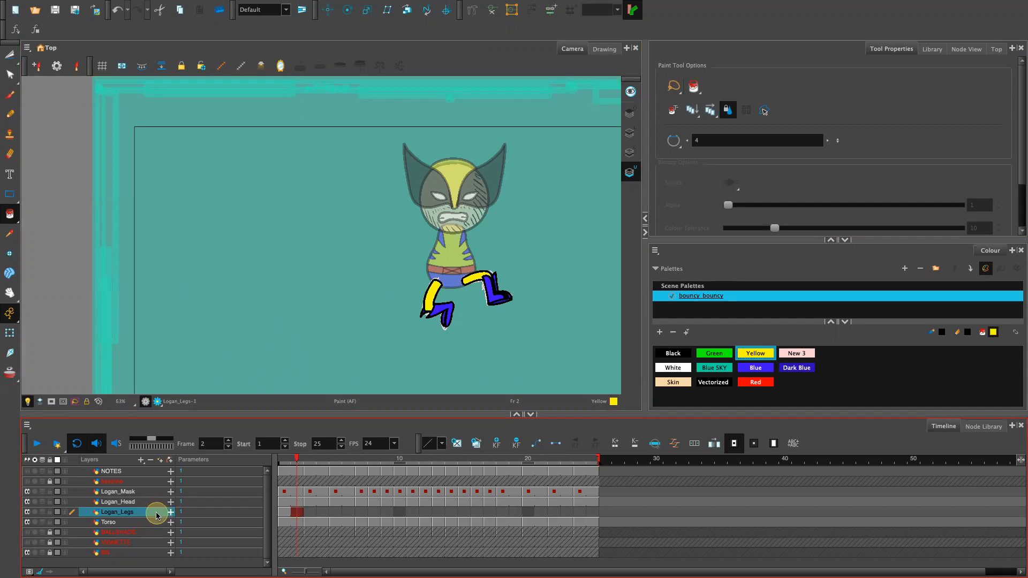
double_click(157, 515)
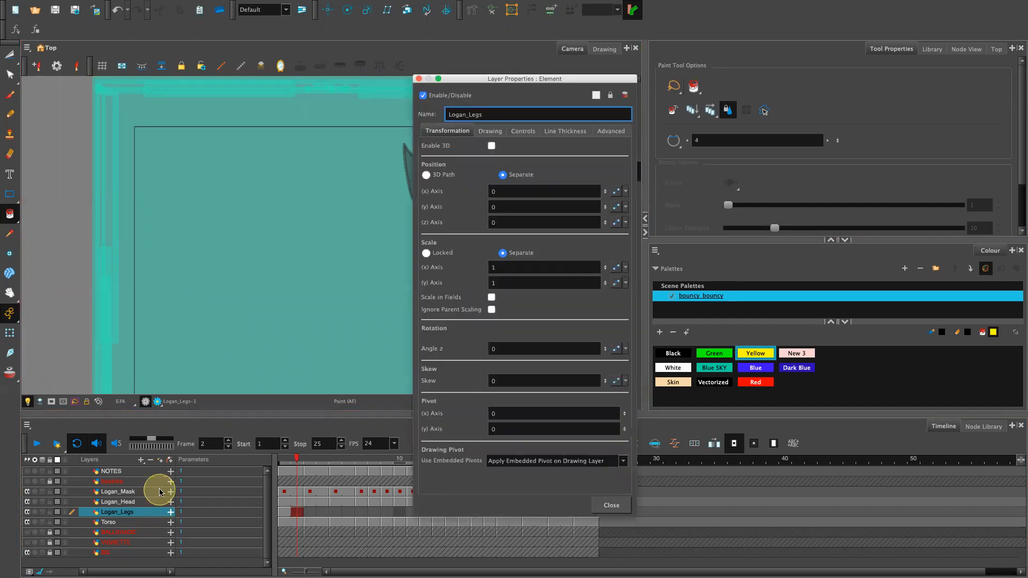
click(490, 134)
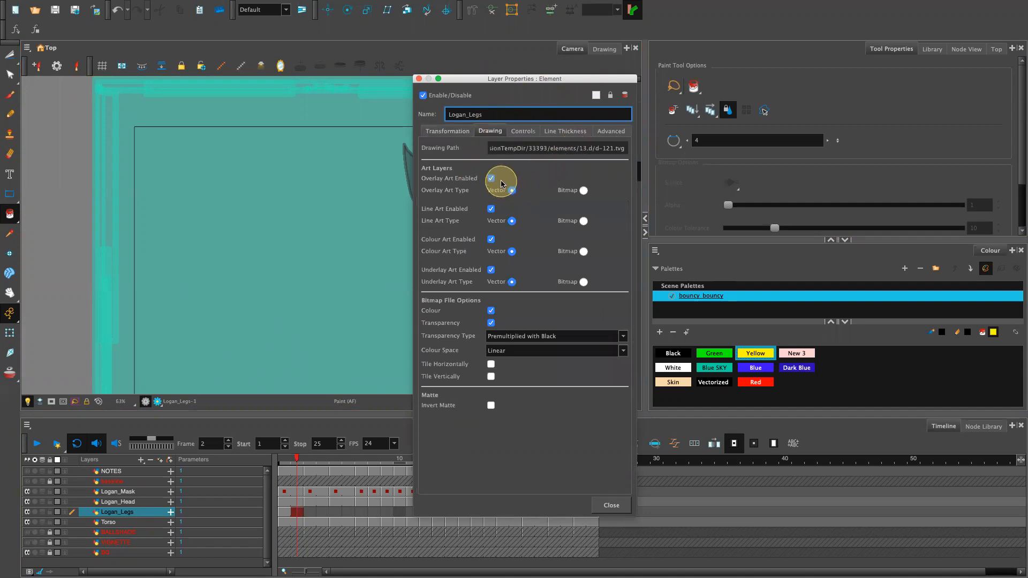
click(491, 270)
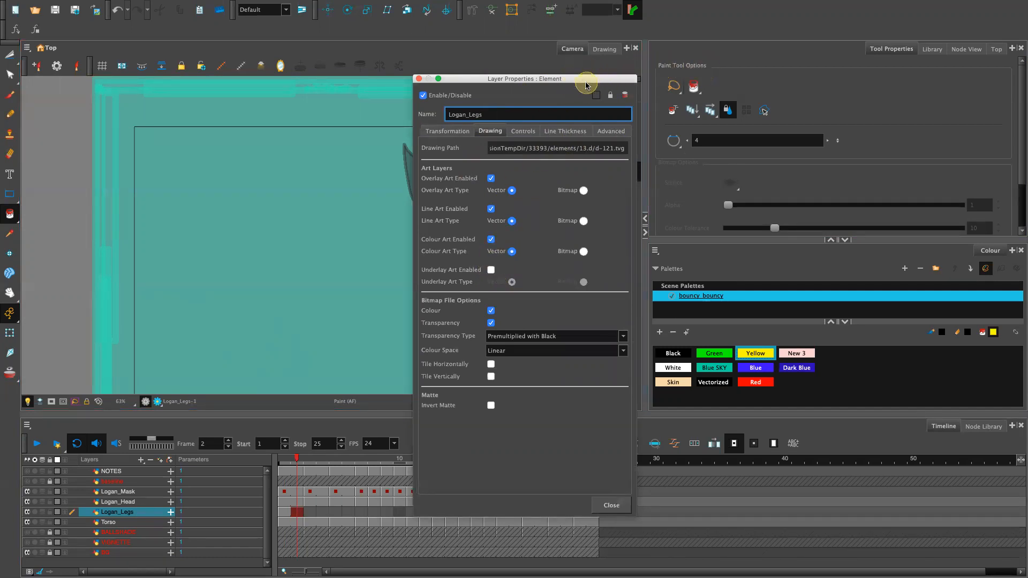
click(491, 269)
drag(480, 81, 622, 94)
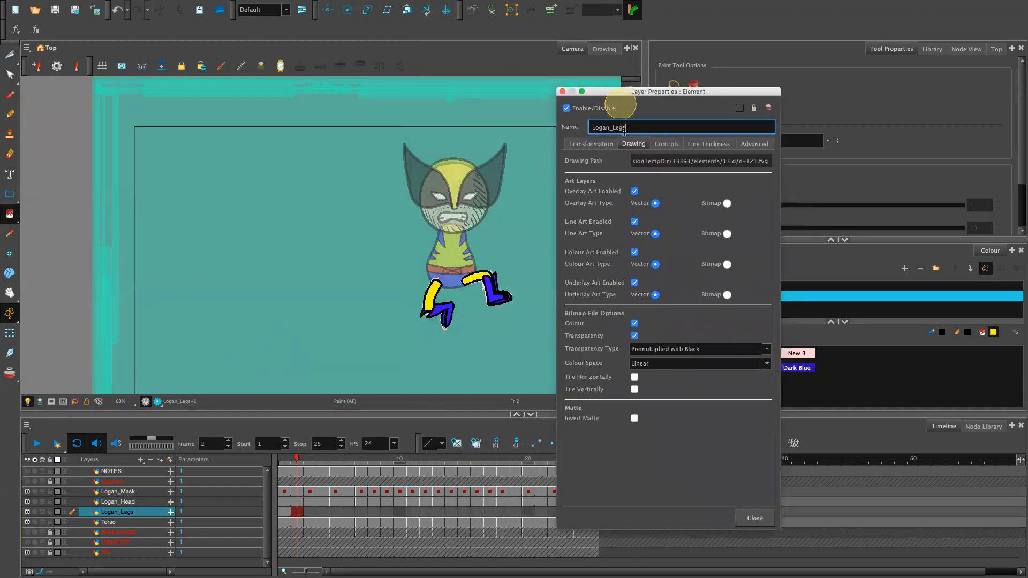
click(634, 283)
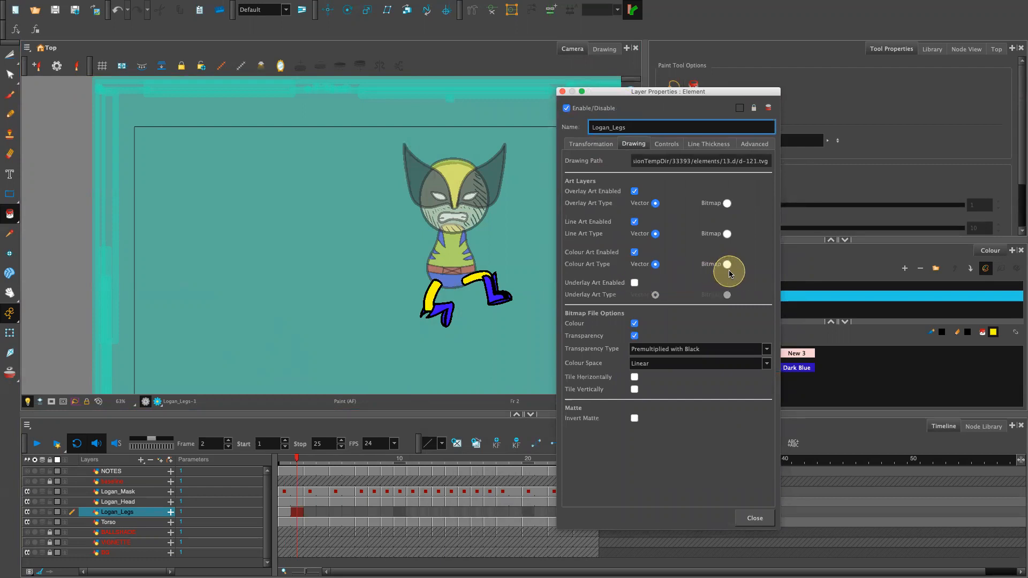
click(562, 93)
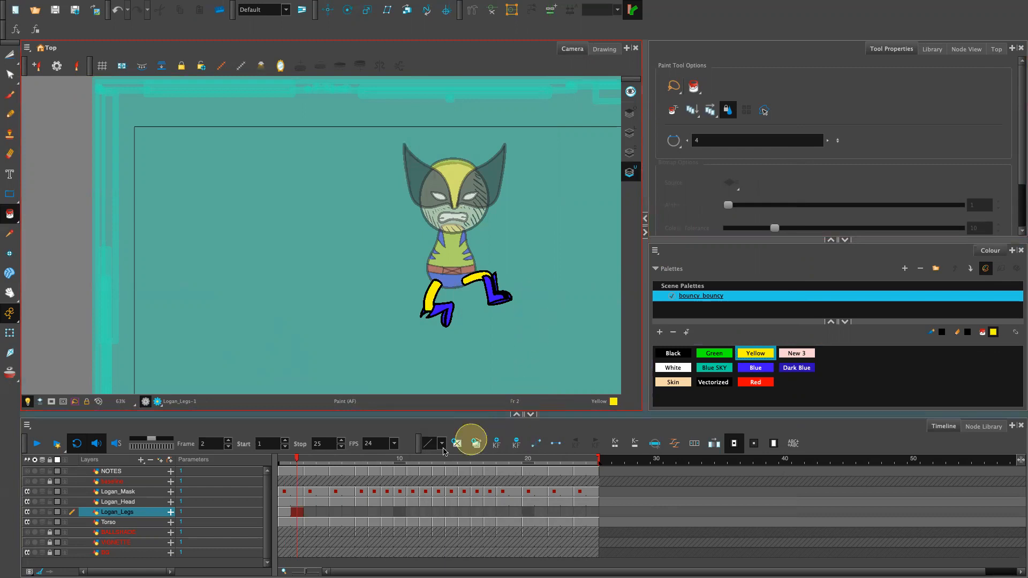
Go to frame 9 on the Logan_Legs layer and ready the Pencil tool with the Black colour.
click(308, 459)
mouse_move(313, 473)
mouse_down()
mouse_move(292, 474)
mouse_move(384, 499)
mouse_up()
mouse_move(553, 361)
mouse_down()
mouse_move(489, 234)
mouse_move(496, 226)
mouse_up()
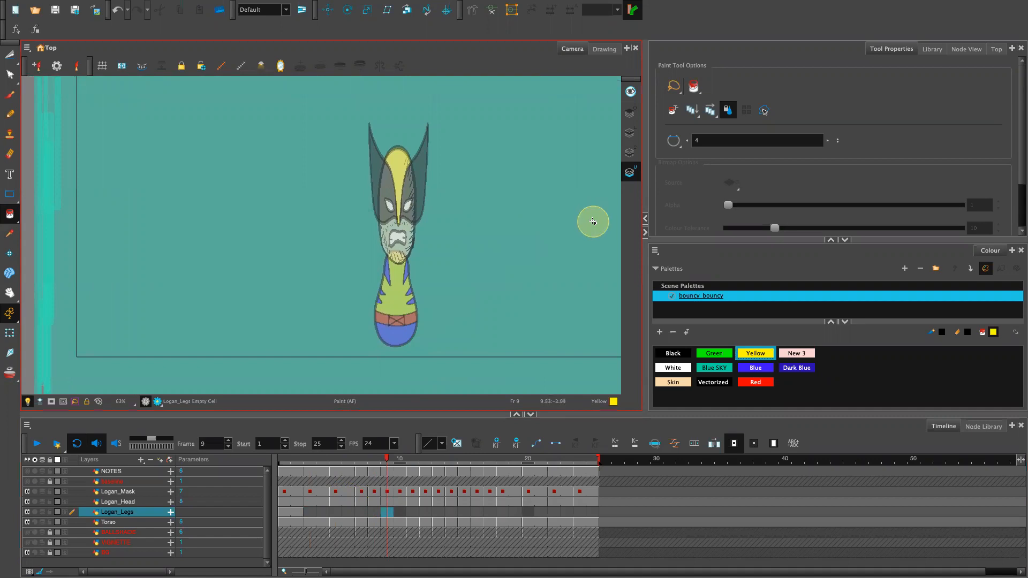
mouse_move(397, 476)
mouse_down()
mouse_move(386, 456)
mouse_move(285, 471)
mouse_move(372, 484)
mouse_move(396, 503)
mouse_move(387, 501)
mouse_up()
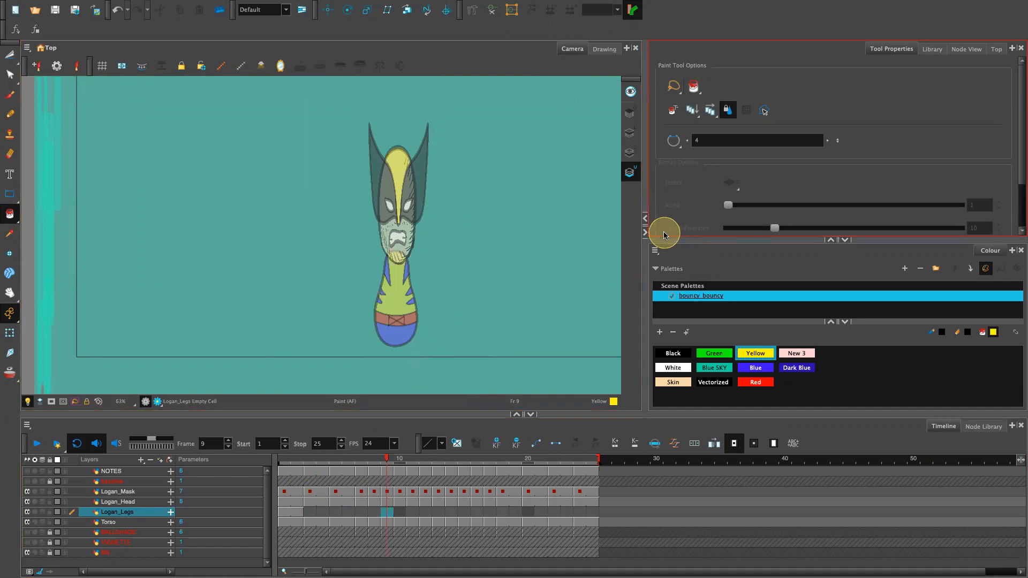
click(673, 354)
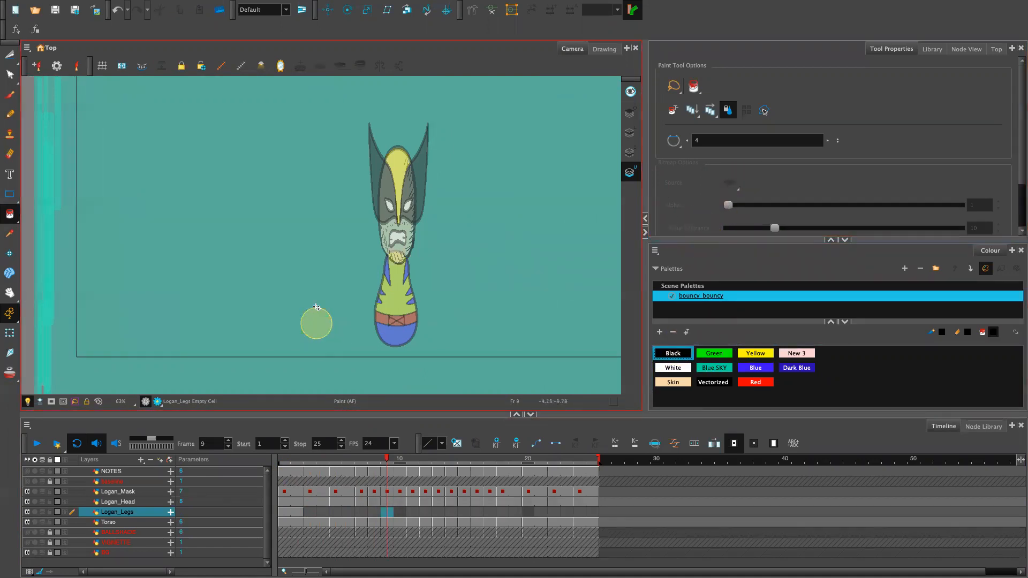
click(14, 99)
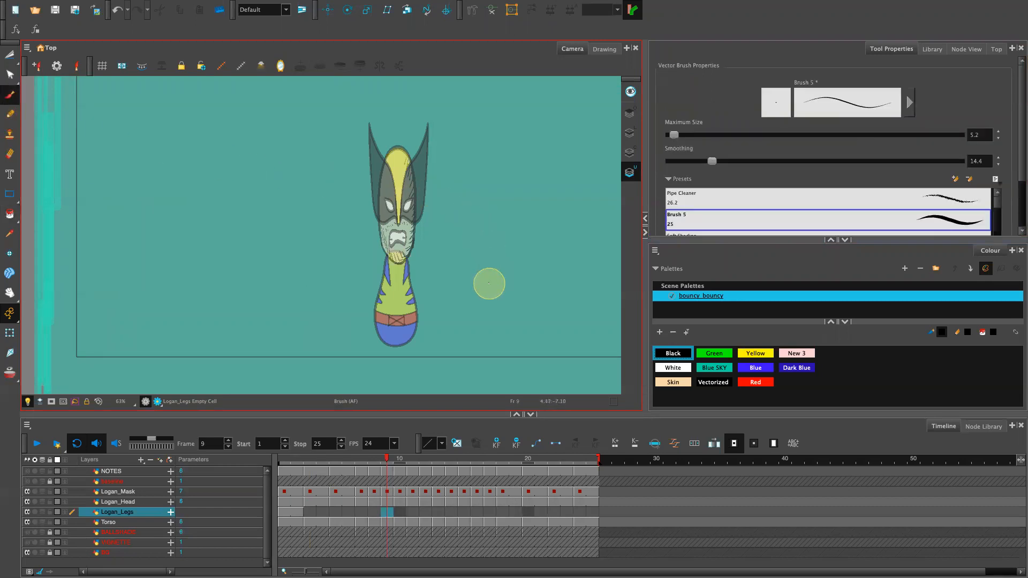
click(10, 116)
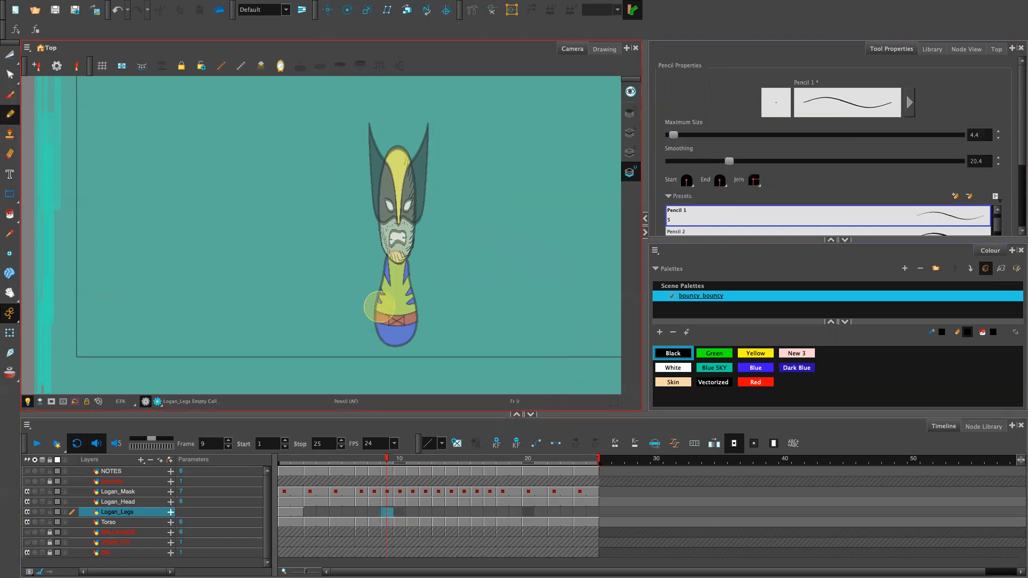
scroll(374, 314, up, 2)
mouse_move(504, 332)
mouse_down()
mouse_move(519, 277)
mouse_move(504, 261)
mouse_move(487, 308)
mouse_up()
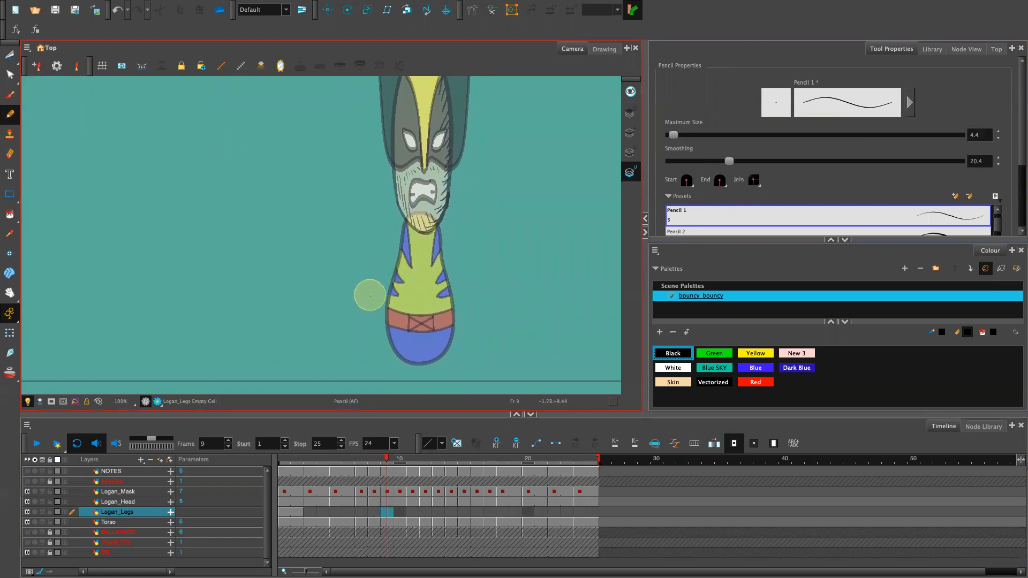
Create a new empty drawing in the Logan_Legs cell at frame 9.
click(390, 514)
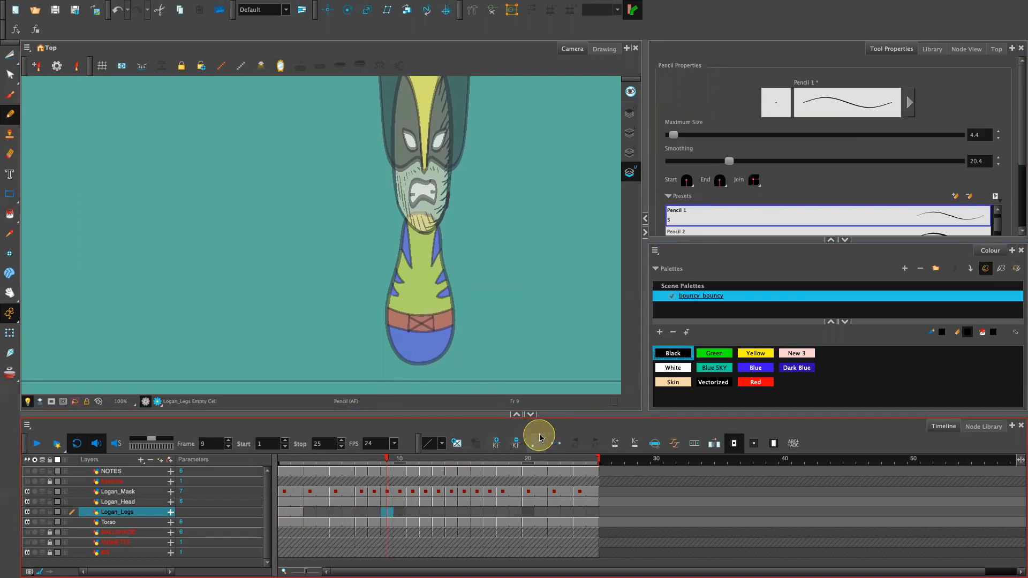
click(458, 444)
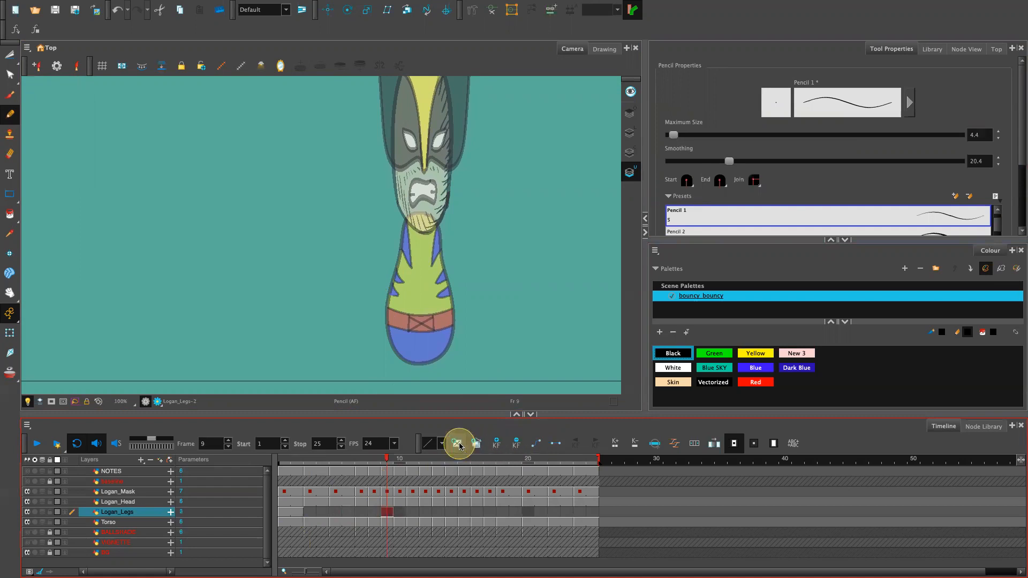
click(384, 511)
Set the Pencil's maximum size to 11.6, trying strokes beside the torso and undoing them.
drag(348, 262, 395, 353)
key(ctrl+z)
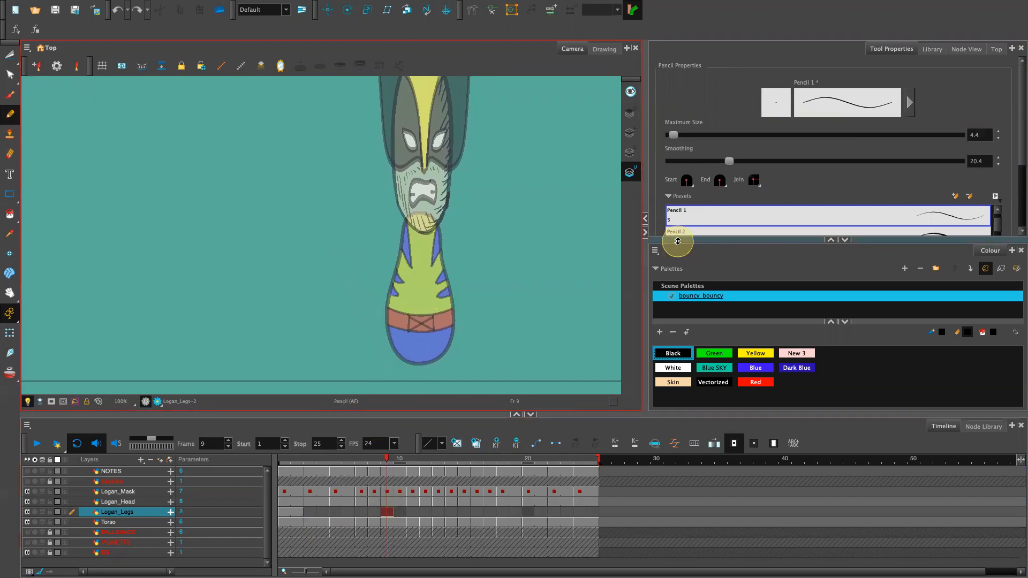
click(758, 216)
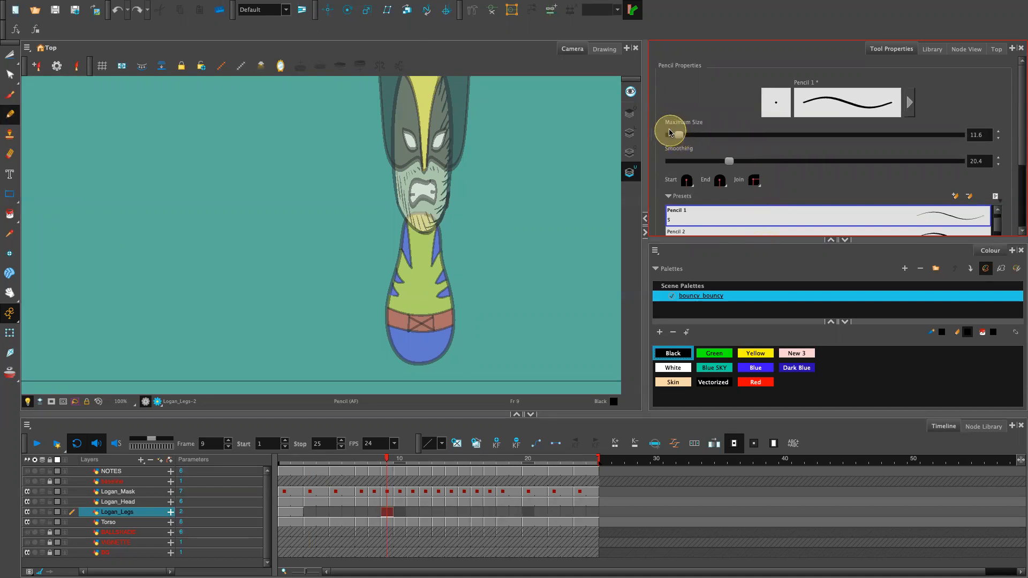
drag(353, 275, 403, 363)
key(ctrl+z)
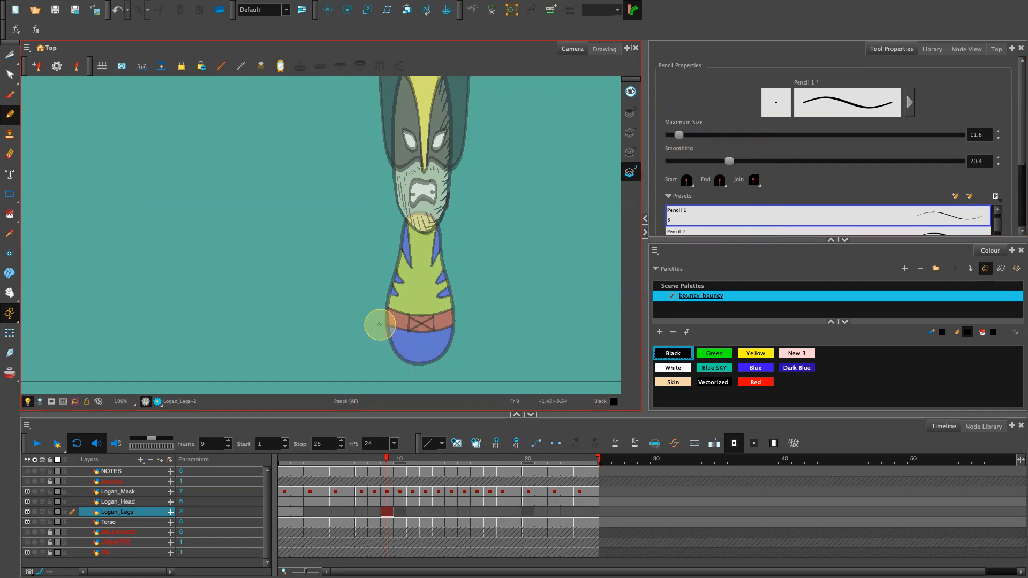
click(388, 513)
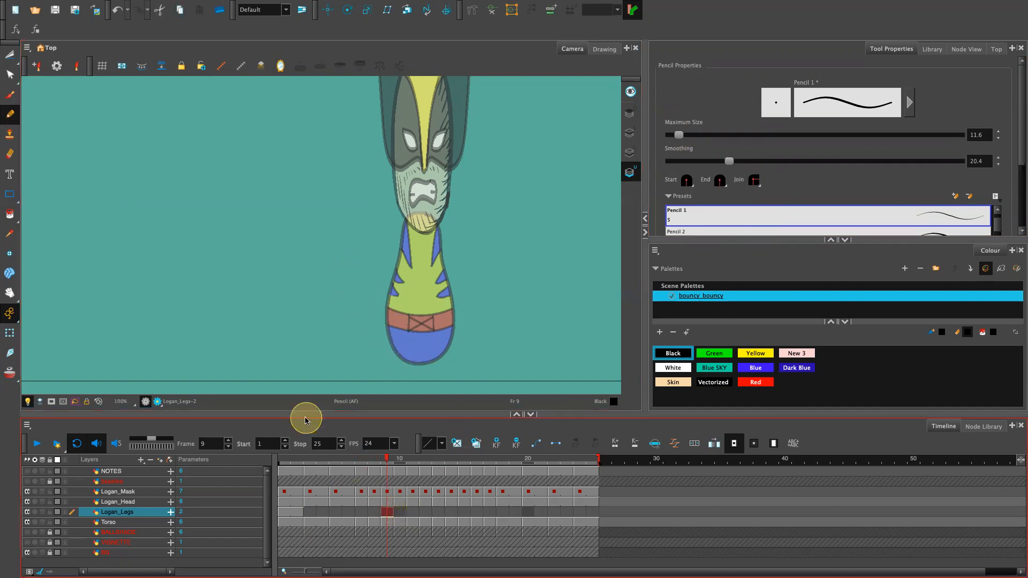
click(389, 514)
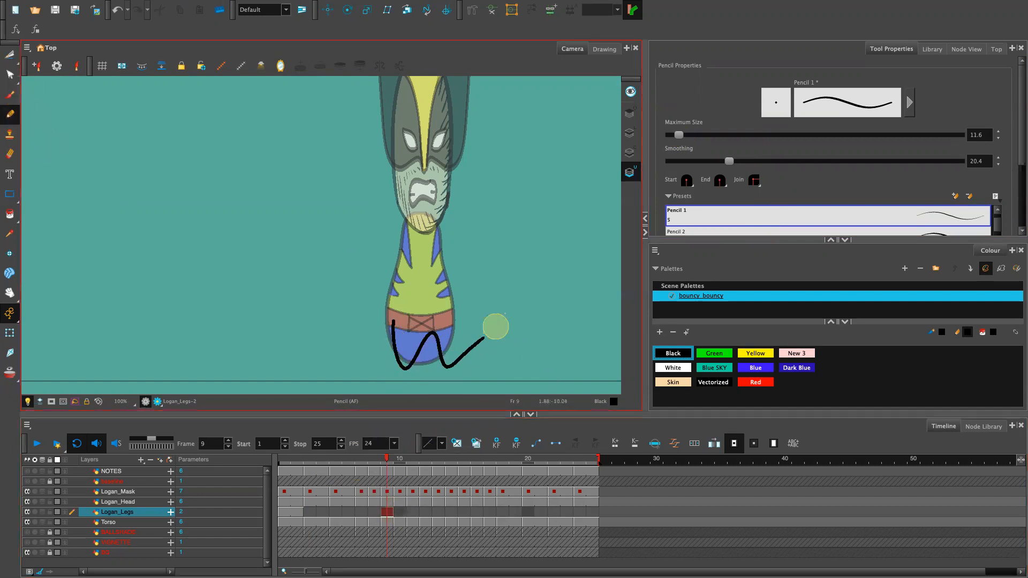
click(385, 515)
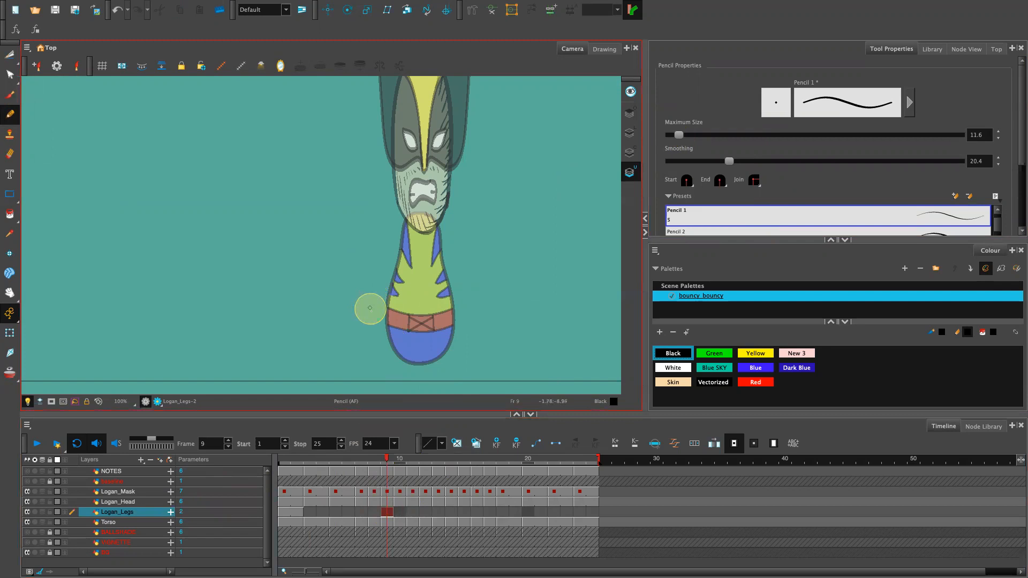
key(ctrl+z)
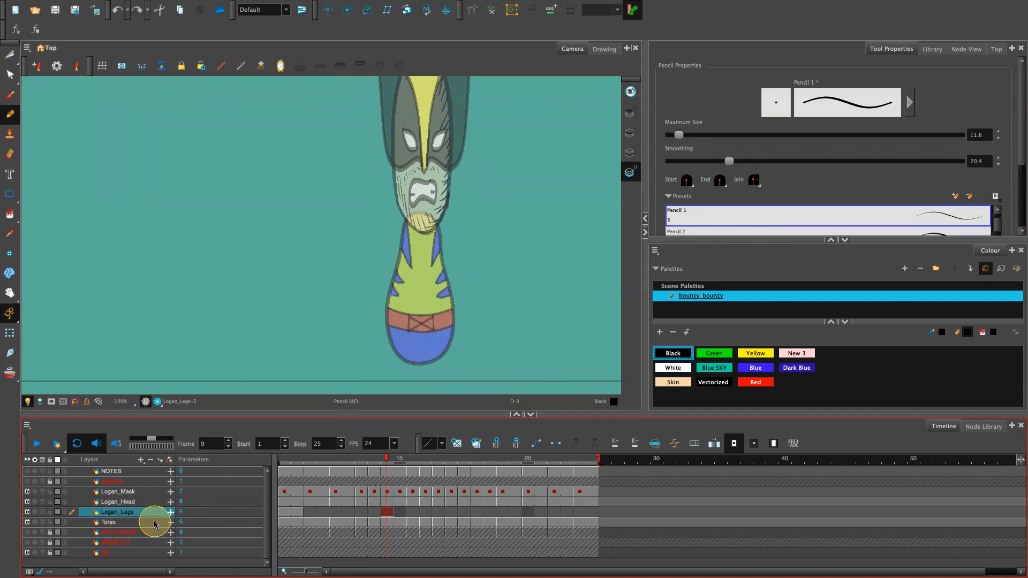
drag(711, 239, 704, 301)
click(301, 510)
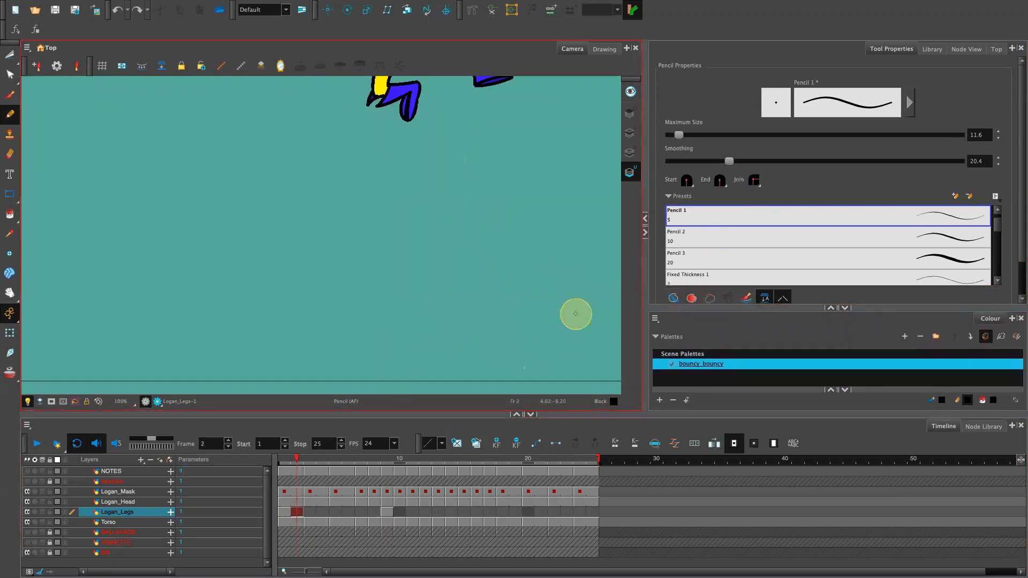
click(387, 512)
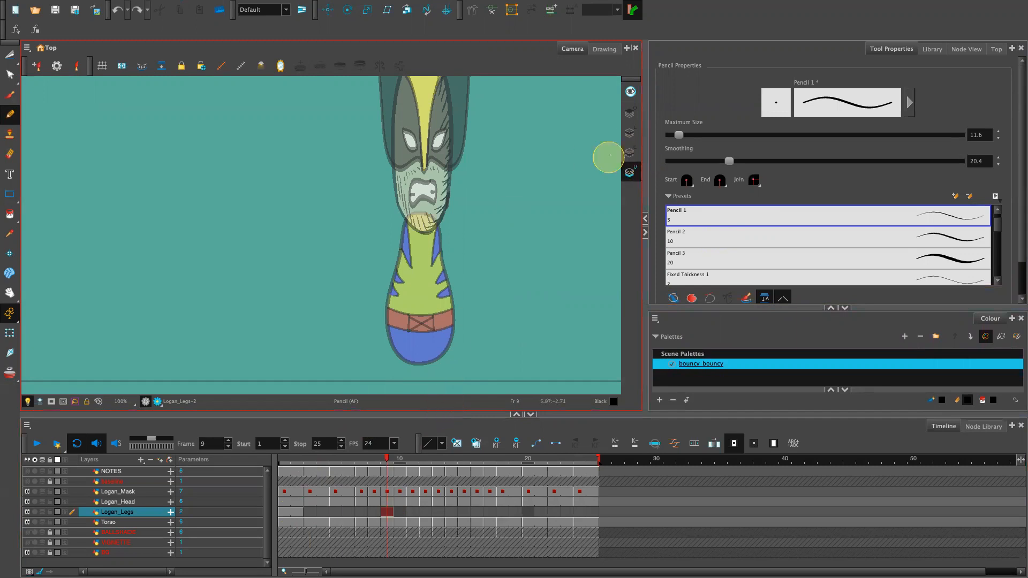
Make Line Art the active art layer for the frame 9 legs drawing and undo the trial stroke.
click(633, 175)
click(638, 114)
click(637, 132)
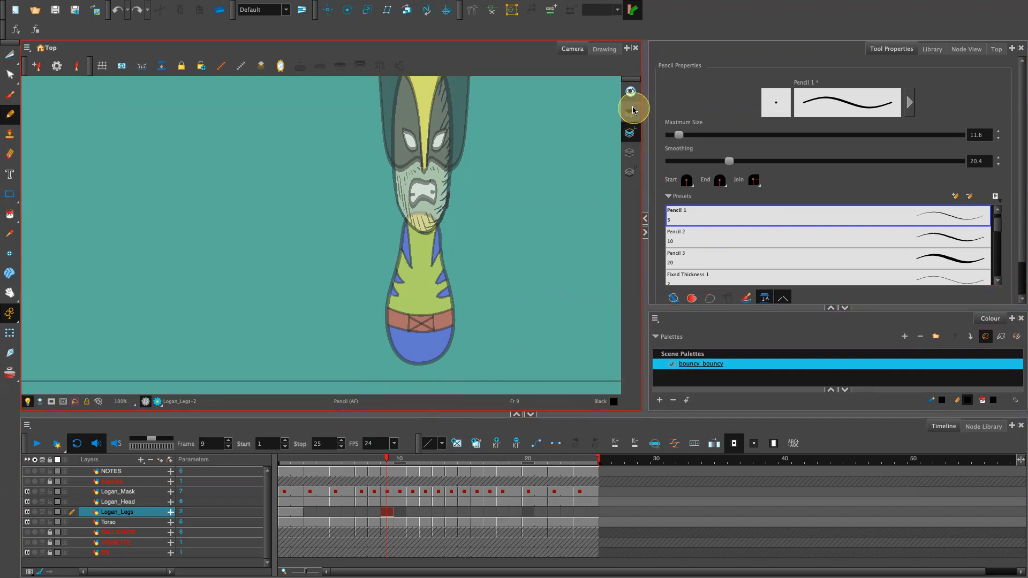
drag(440, 358, 495, 292)
key(ctrl+z)
key(ctrl+z)
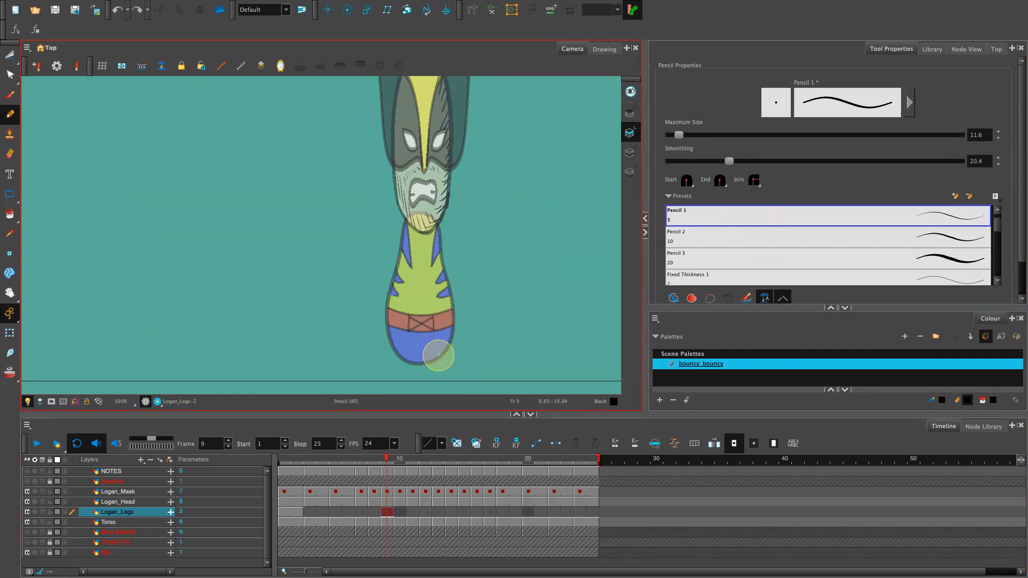
Draw the two long edges of a leg rising diagonally outward from the blue trunks.
drag(443, 338, 488, 261)
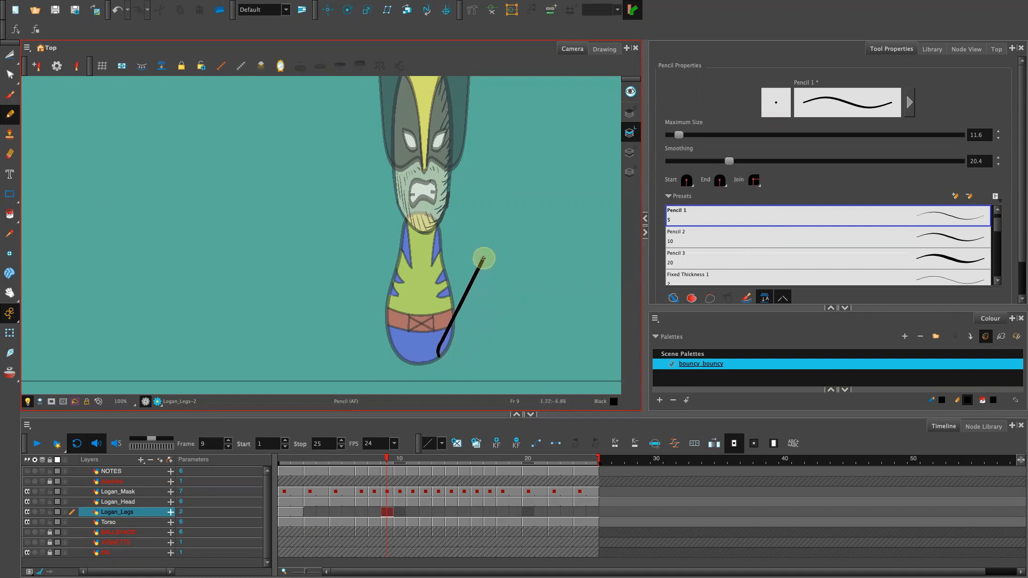
mouse_move(441, 356)
mouse_down()
mouse_move(495, 284)
mouse_move(459, 293)
mouse_up()
key(ctrl+z)
mouse_move(499, 331)
mouse_down()
mouse_move(415, 323)
mouse_move(501, 332)
mouse_move(451, 319)
mouse_up()
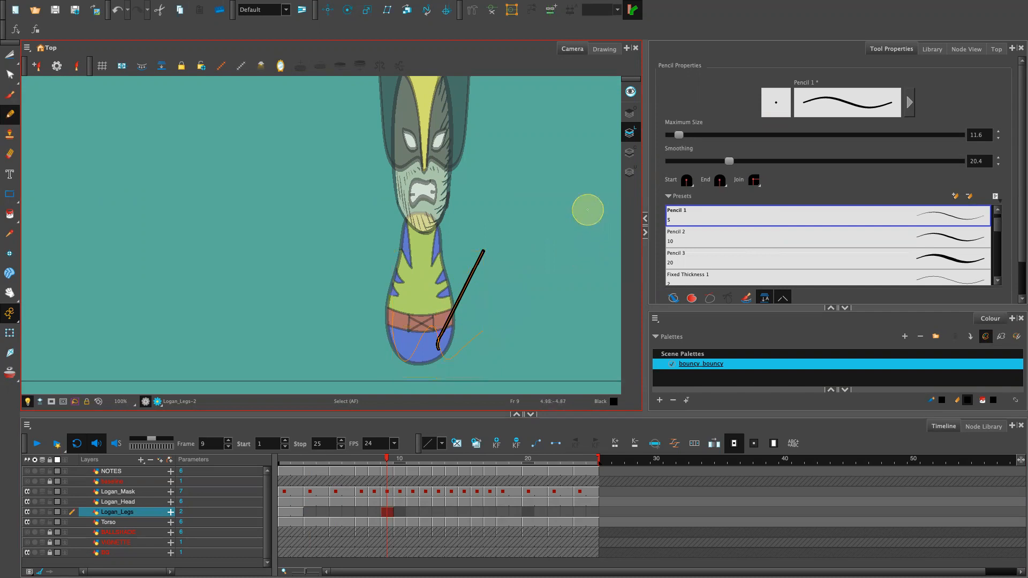
key(alt+x)
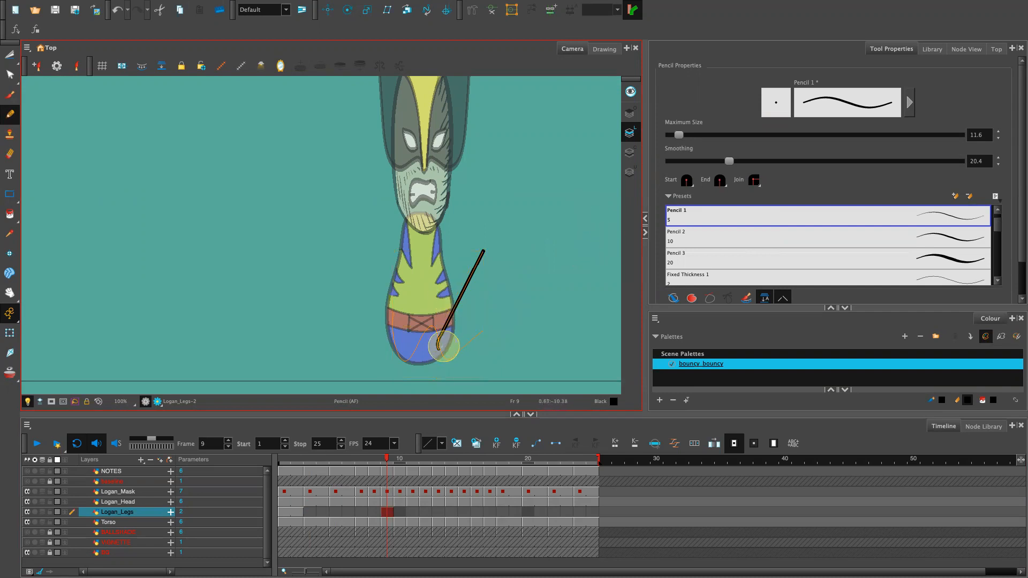
mouse_move(440, 349)
mouse_down()
mouse_move(496, 270)
mouse_move(489, 274)
mouse_up()
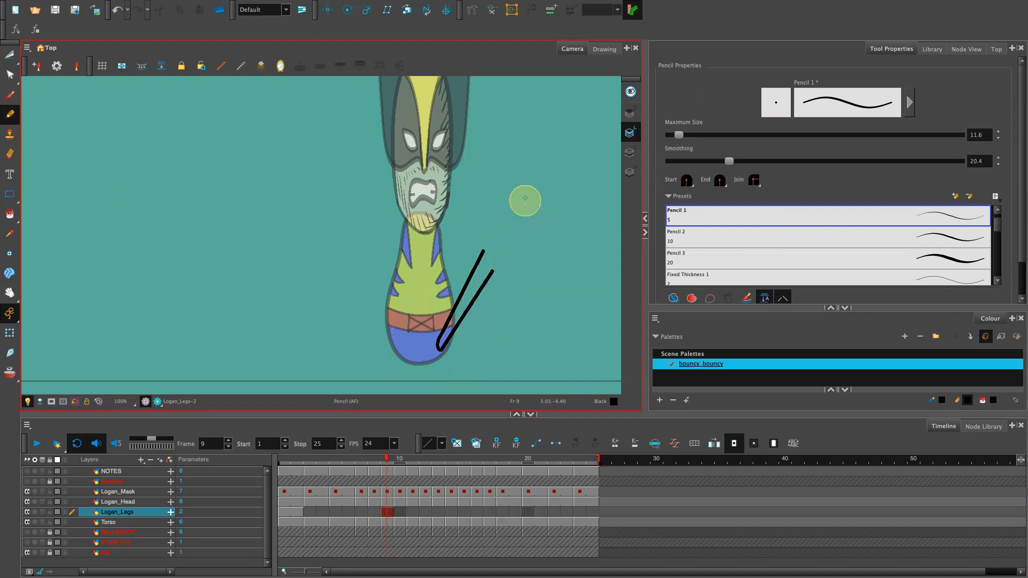
Draw the upturned foot with its sole at the leg's end and the boot cuff line across the leg.
mouse_move(482, 250)
mouse_down()
mouse_move(490, 213)
mouse_move(503, 270)
mouse_up()
key(ctrl+z)
mouse_move(489, 206)
mouse_down()
mouse_move(503, 227)
mouse_move(495, 252)
mouse_move(489, 207)
mouse_move(504, 257)
mouse_up()
key(ctrl+z)
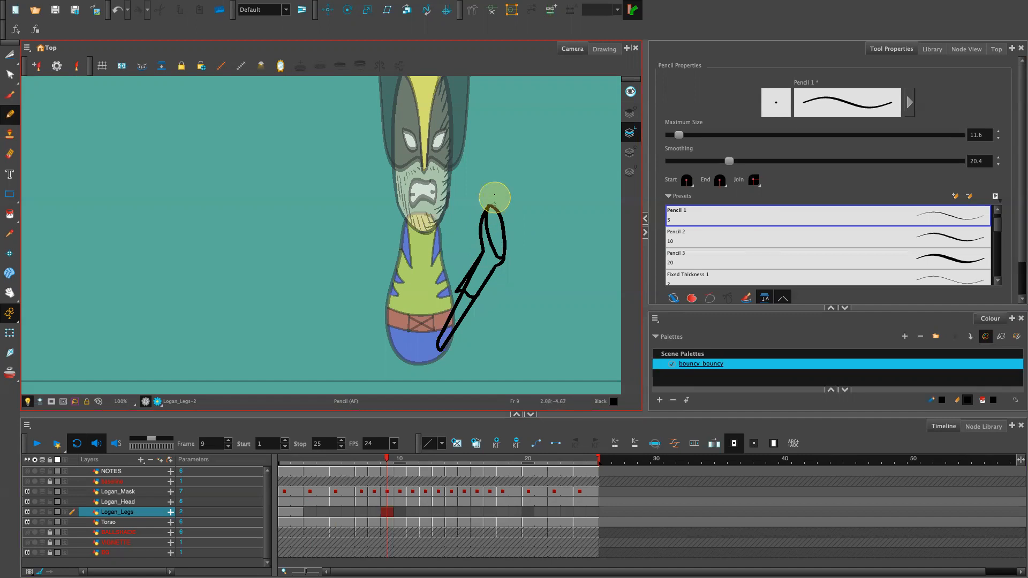
Trim the overlapping lines at the boot cuff with the Cutter and redraw its flared, pointed edge.
key(alt+t)
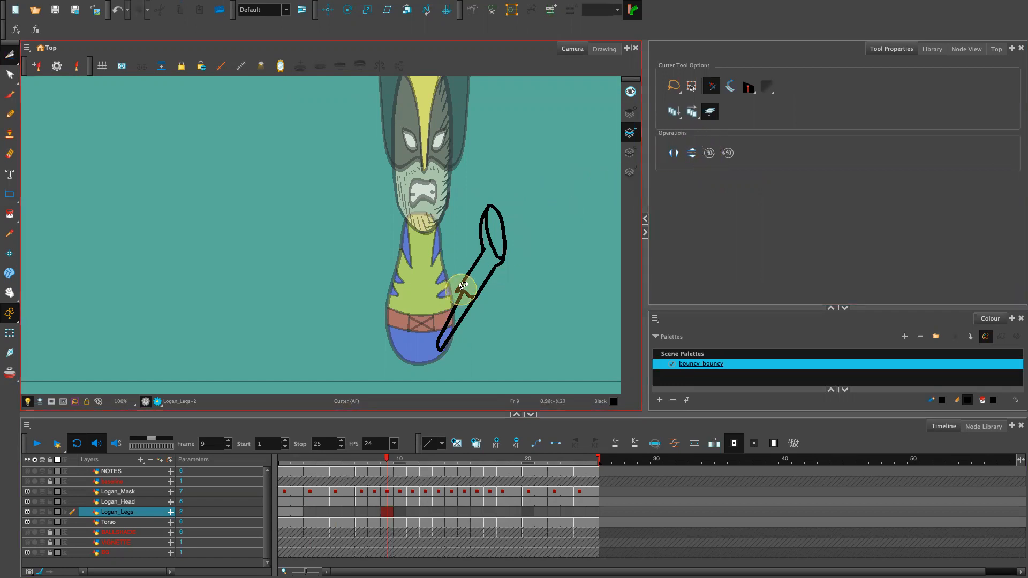
key(alt+x)
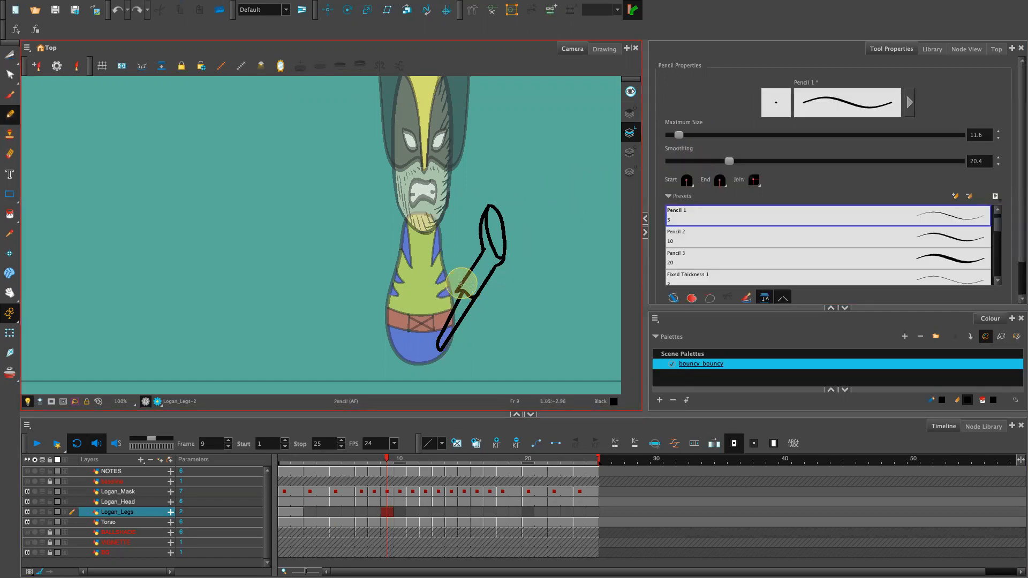
drag(464, 291, 478, 294)
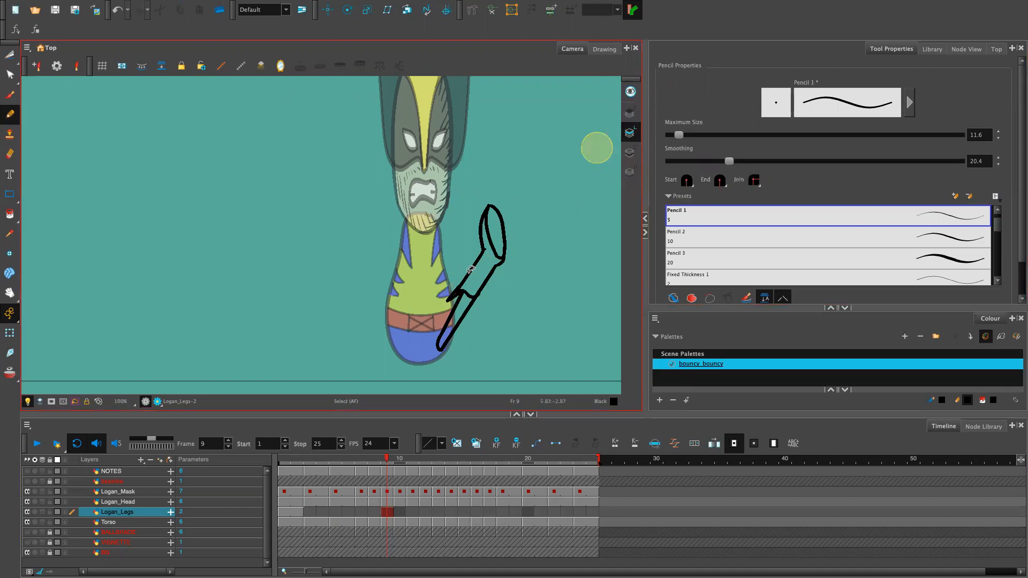
key(alt+s)
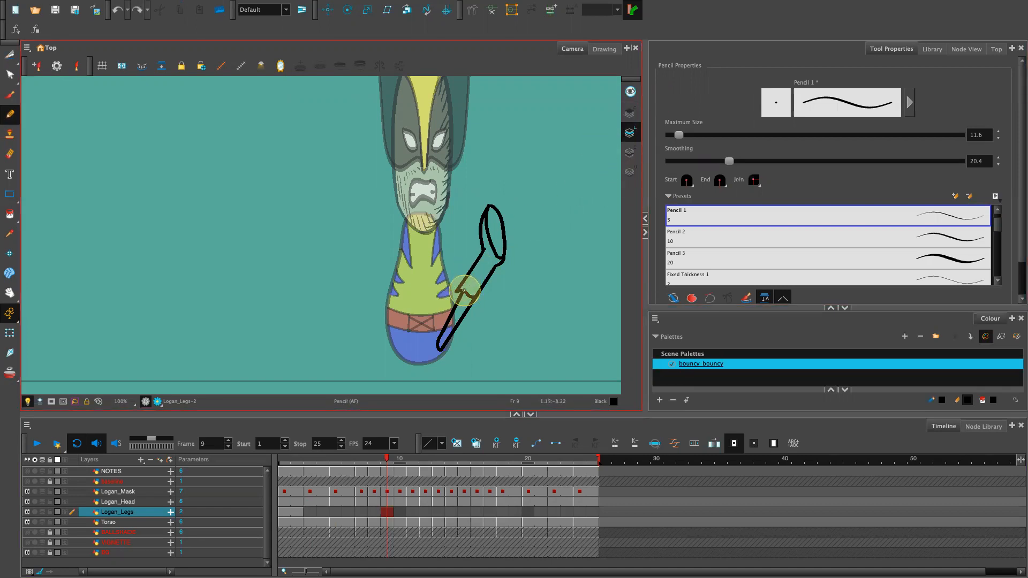
key(alt+t)
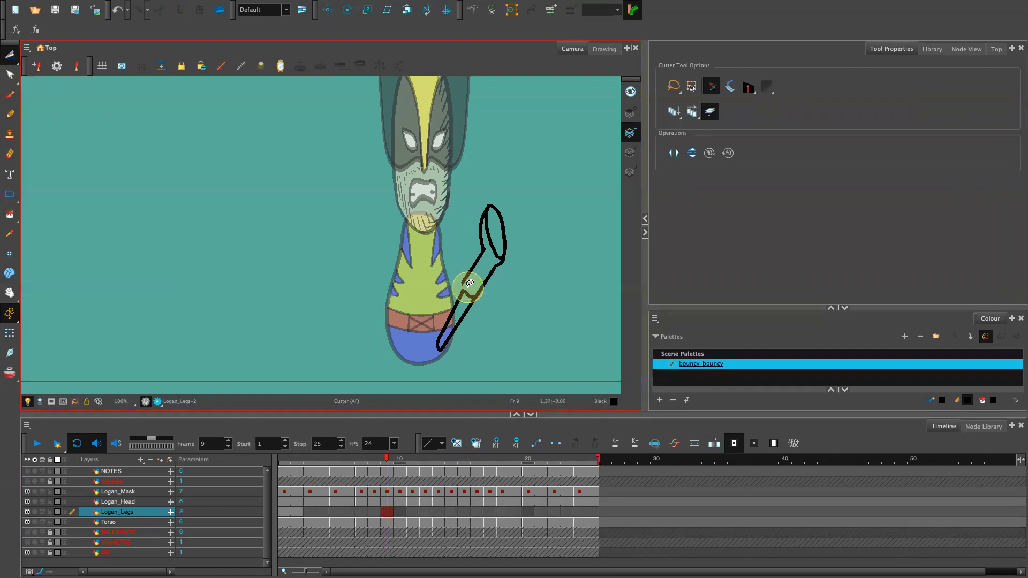
key(alt+b)
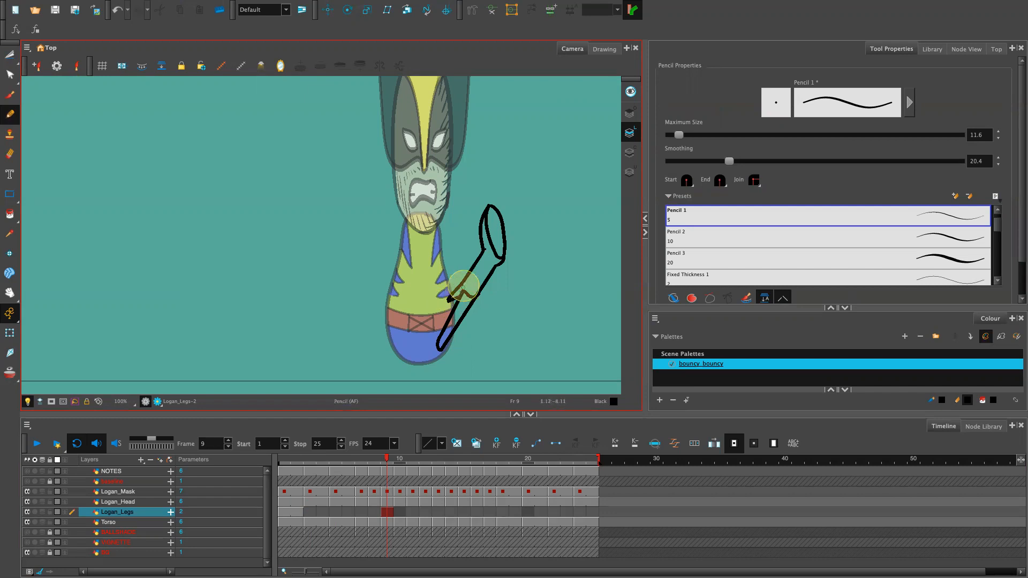
mouse_move(470, 273)
mouse_down()
mouse_move(453, 297)
mouse_move(462, 291)
mouse_up()
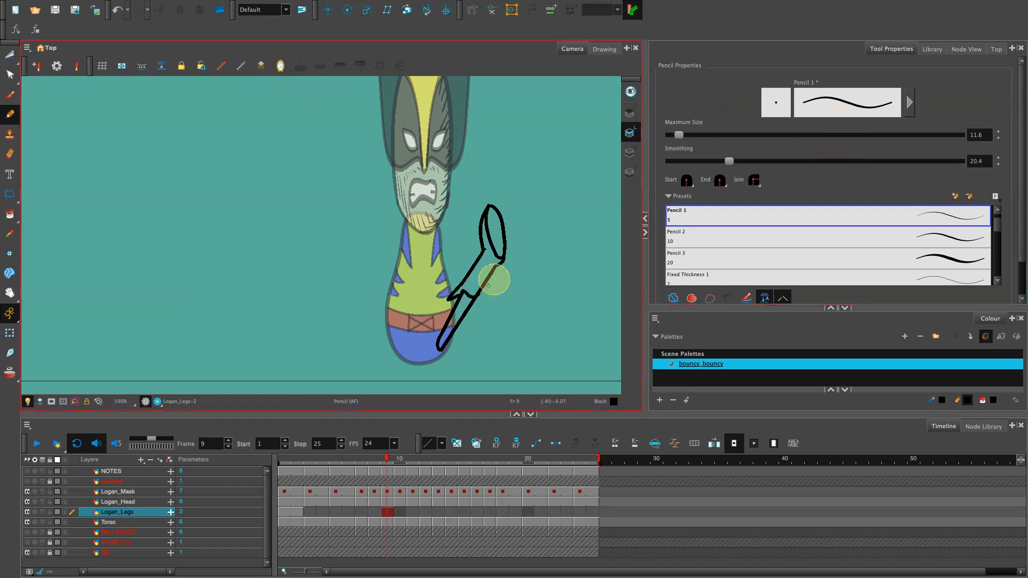
Draw the heel line across the sole of the foot and cut away its overhanging end.
mouse_move(502, 243)
mouse_down()
mouse_move(507, 227)
mouse_move(488, 250)
mouse_up()
key(alt+t)
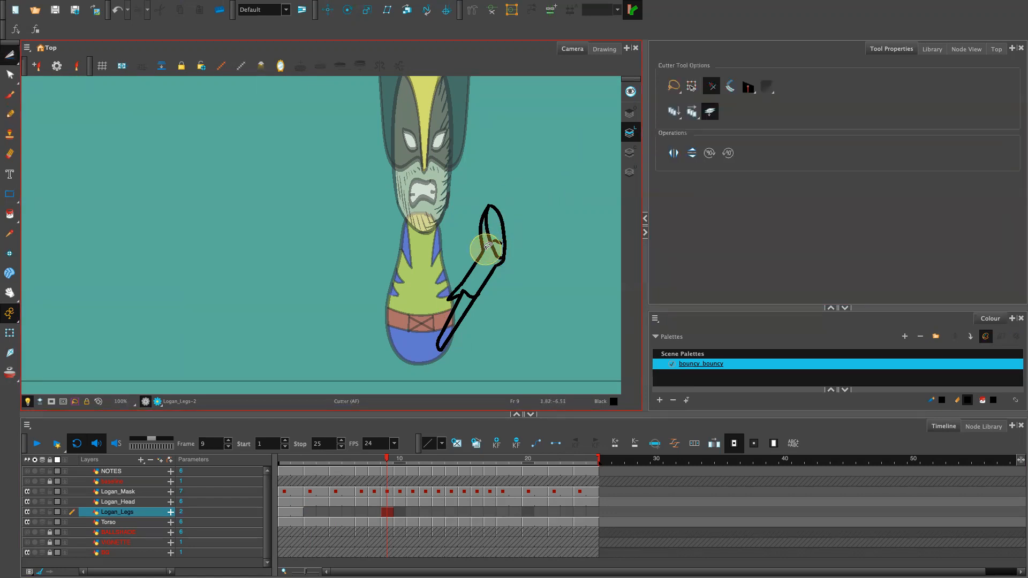
click(486, 249)
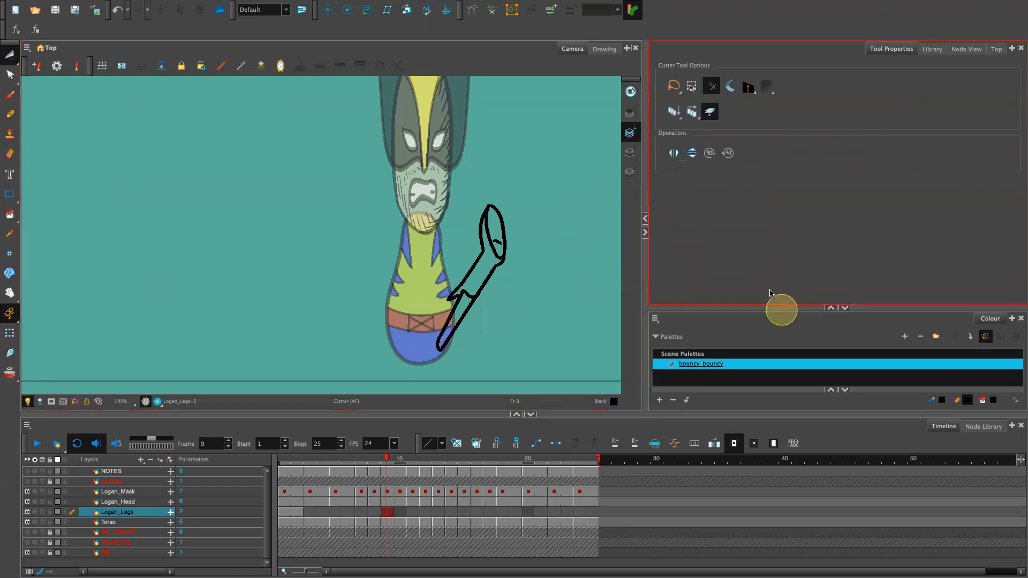
Fill the upper part of the raised leg with the Yellow swatch.
drag(876, 307, 860, 202)
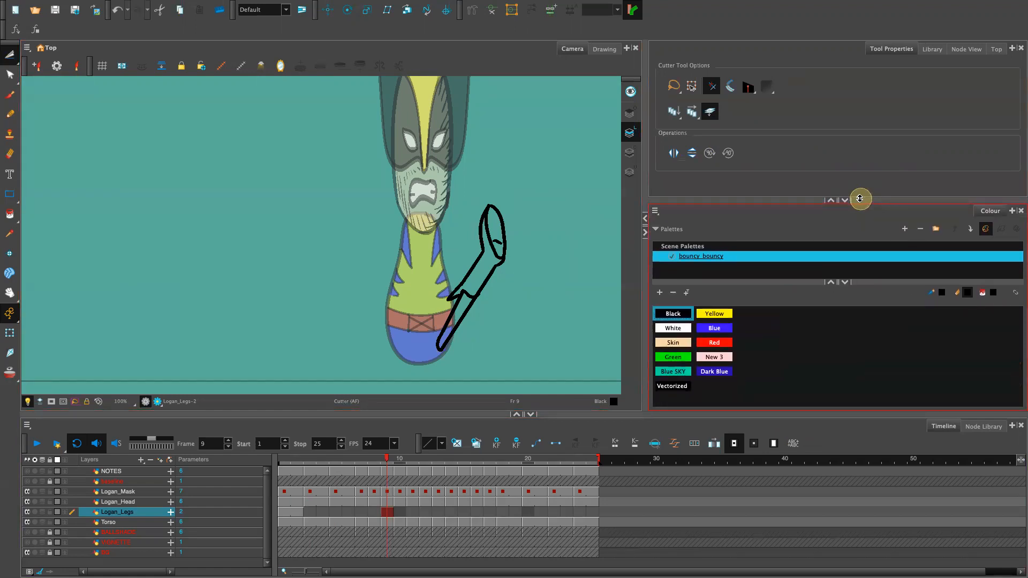
click(714, 314)
key(alt+i)
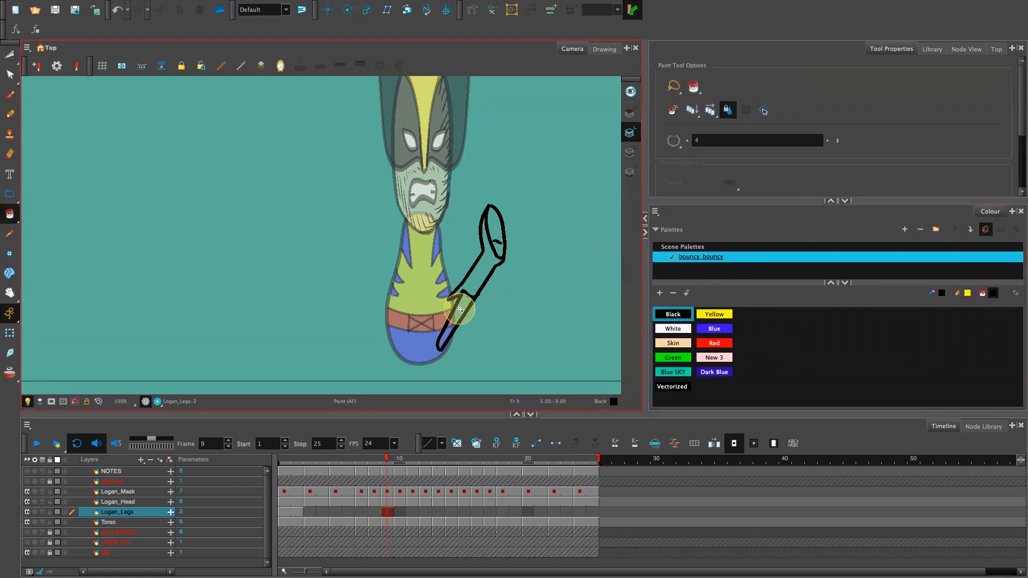
click(714, 314)
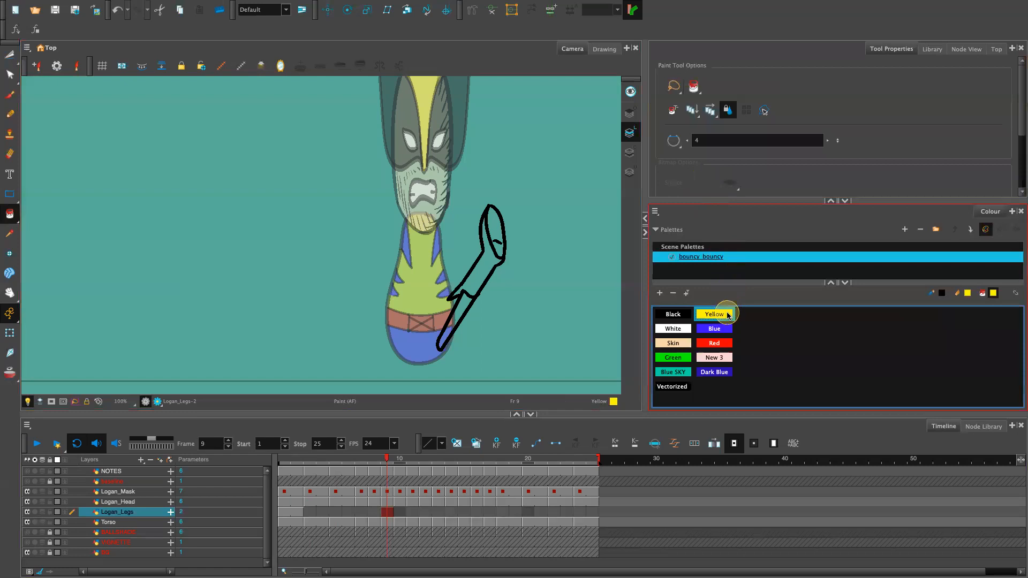
click(448, 314)
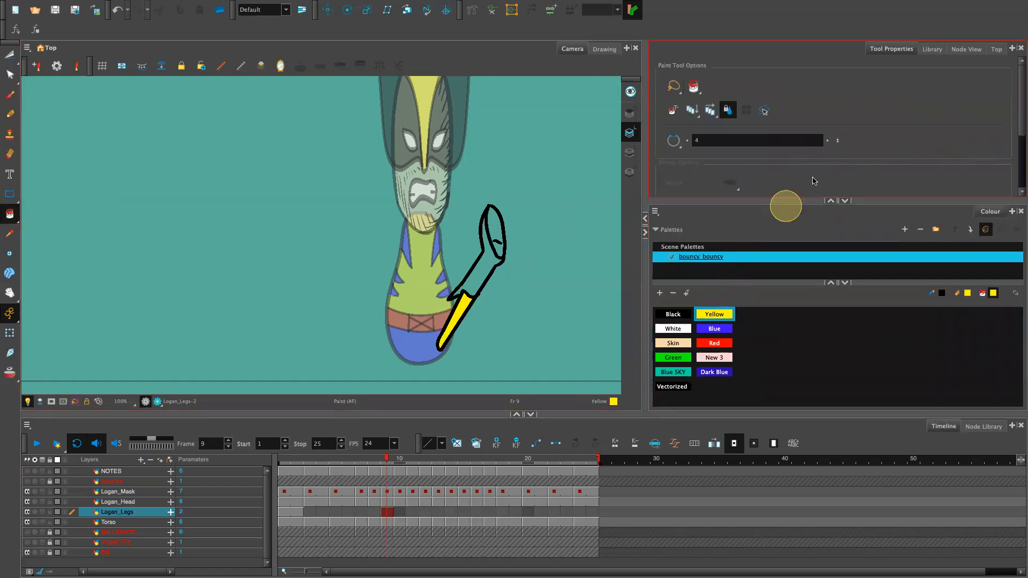
Fill the boot with Blue and both sections of its sole with Dark Blue.
click(721, 329)
click(478, 274)
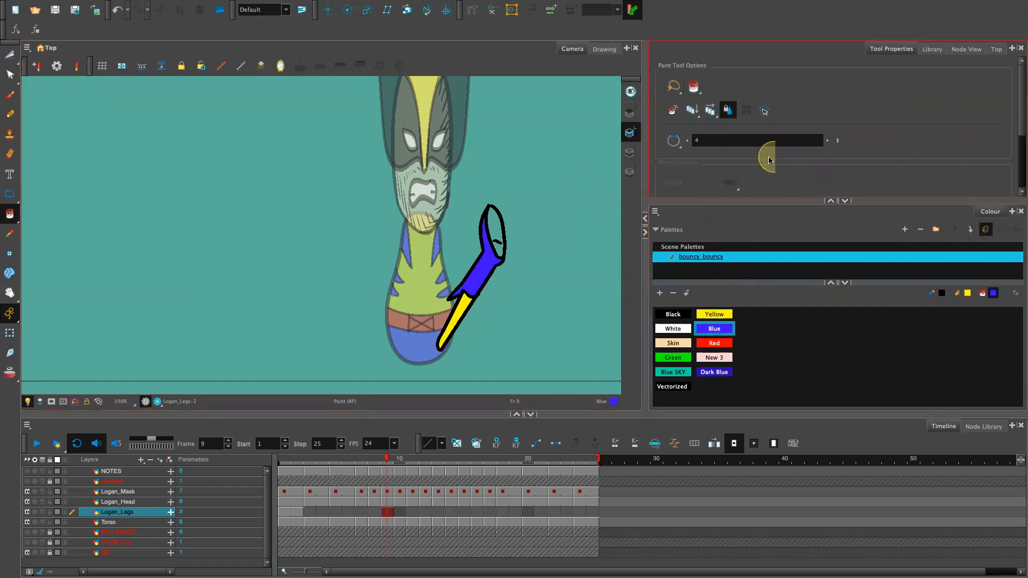
click(714, 372)
click(495, 231)
click(500, 251)
Select the whole coloured leg, paste a copy of it and align the copy exactly over the original.
key(space)
drag(501, 340, 540, 326)
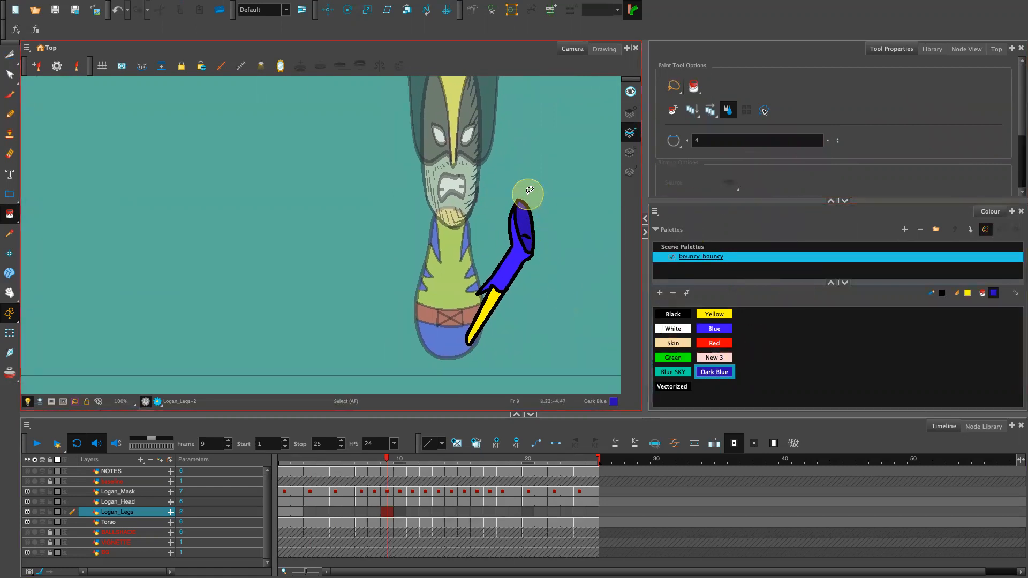
mouse_move(535, 174)
mouse_down()
mouse_move(474, 196)
mouse_move(446, 365)
mouse_move(578, 287)
mouse_move(512, 164)
mouse_up()
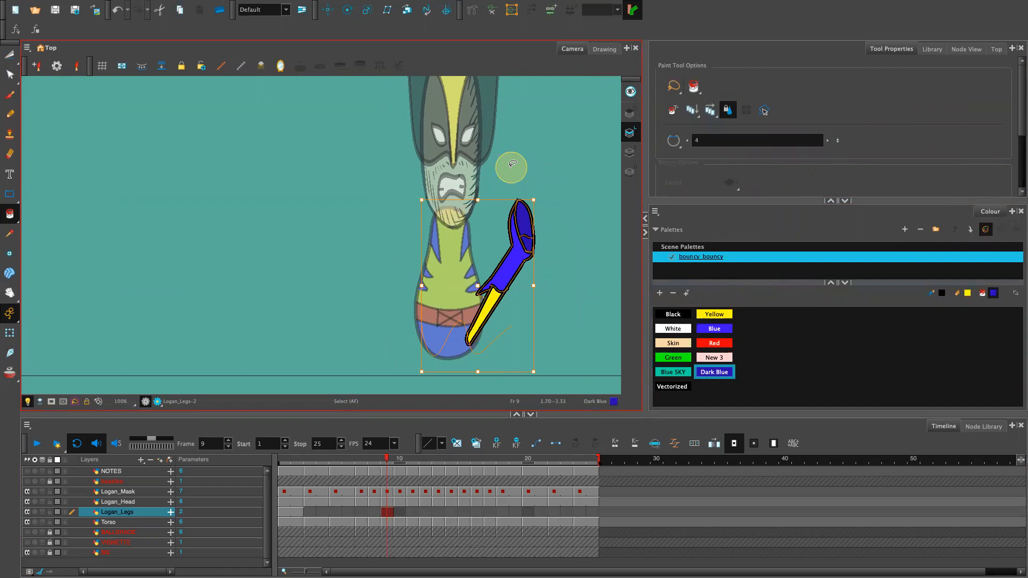
key(super+c)
key(super+v)
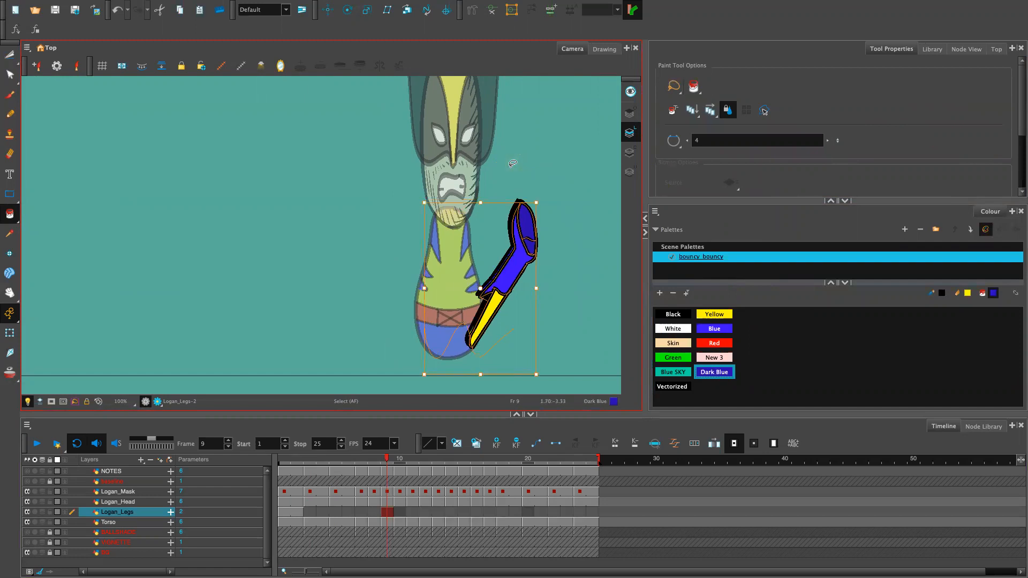
key(Up)
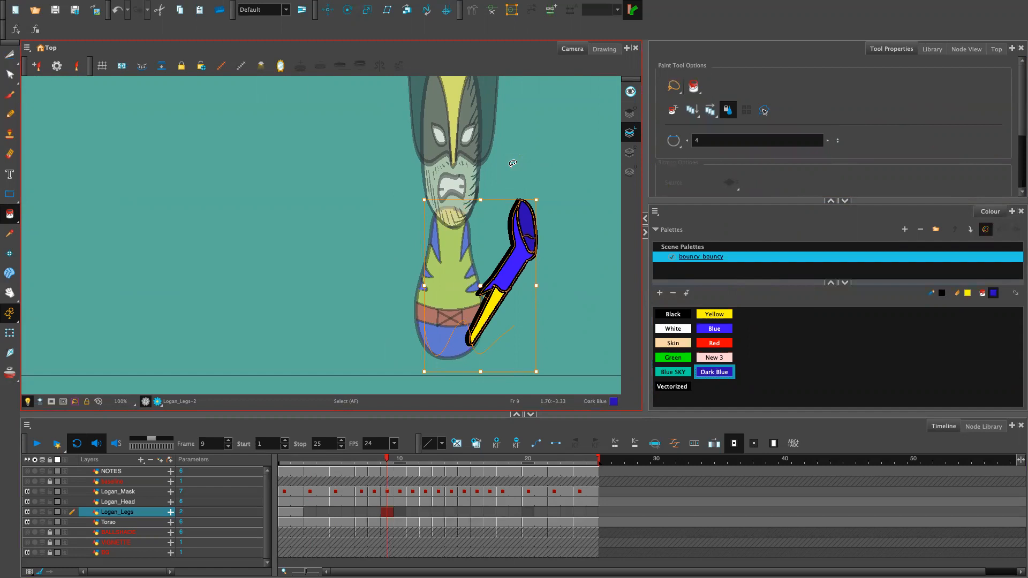
key(Left)
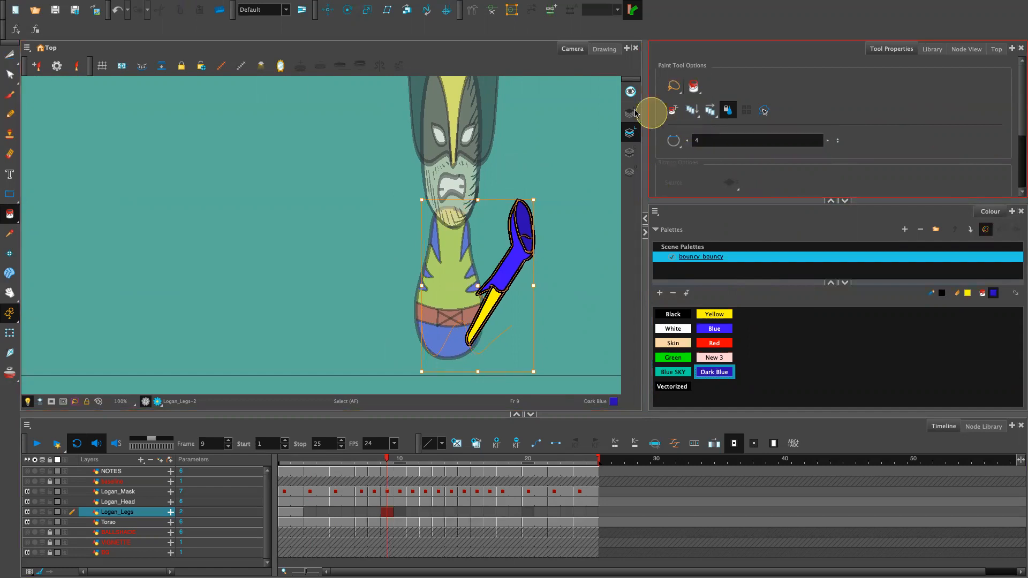
Flip the copied leg horizontally and move it to the opposite side of the trunks to mirror the original leg.
click(12, 60)
click(12, 60)
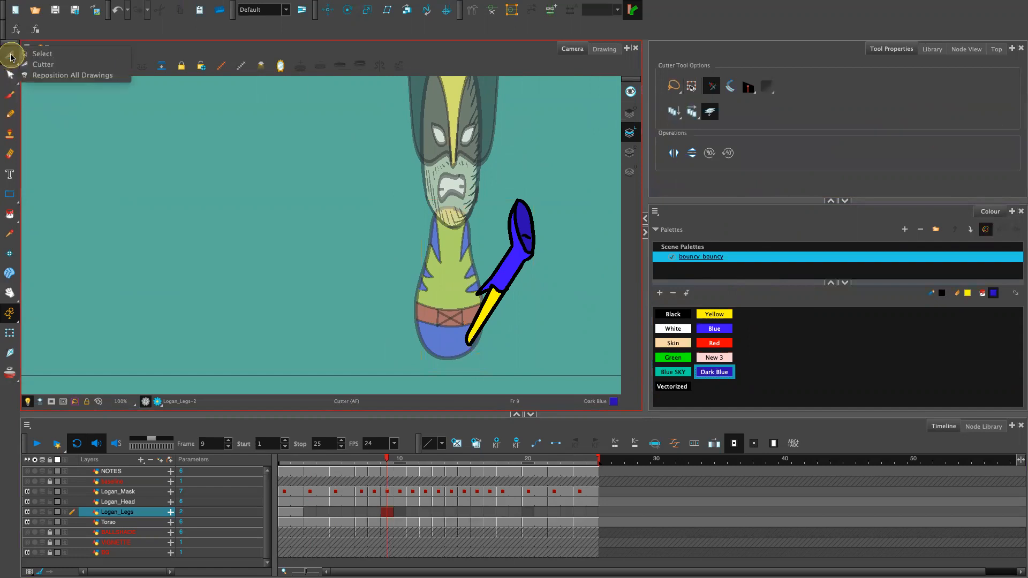
drag(39, 55, 41, 55)
click(672, 159)
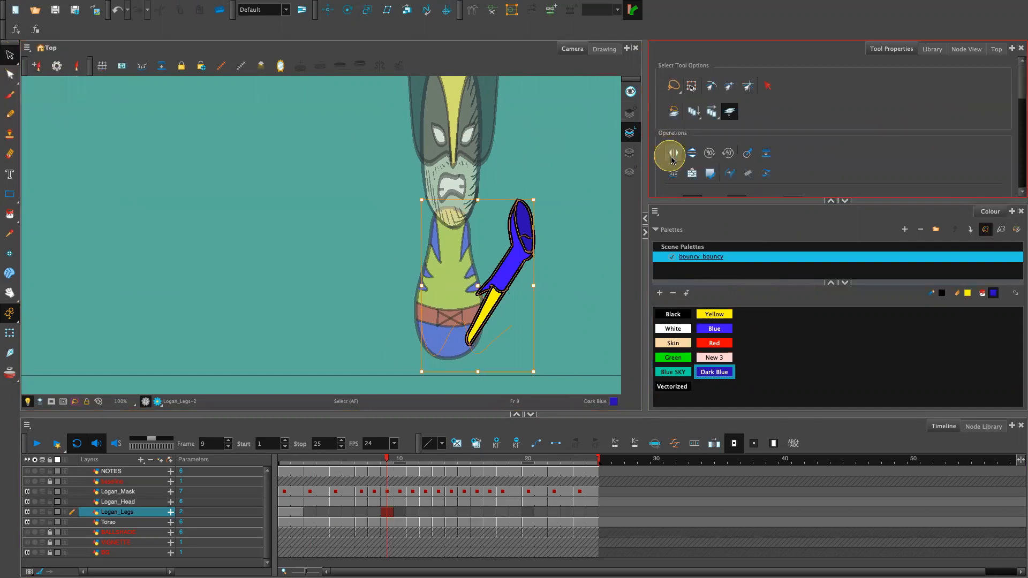
click(450, 281)
key(Left)
key(Left)
key(Left)
key(Left)
key(Left)
key(Left)
key(Left)
key(Left)
key(Left)
key(Left)
key(Left)
key(Left)
key(Left)
key(Left)
key(Left)
key(Left)
key(Left)
key(Left)
key(Left)
key(Left)
key(Left)
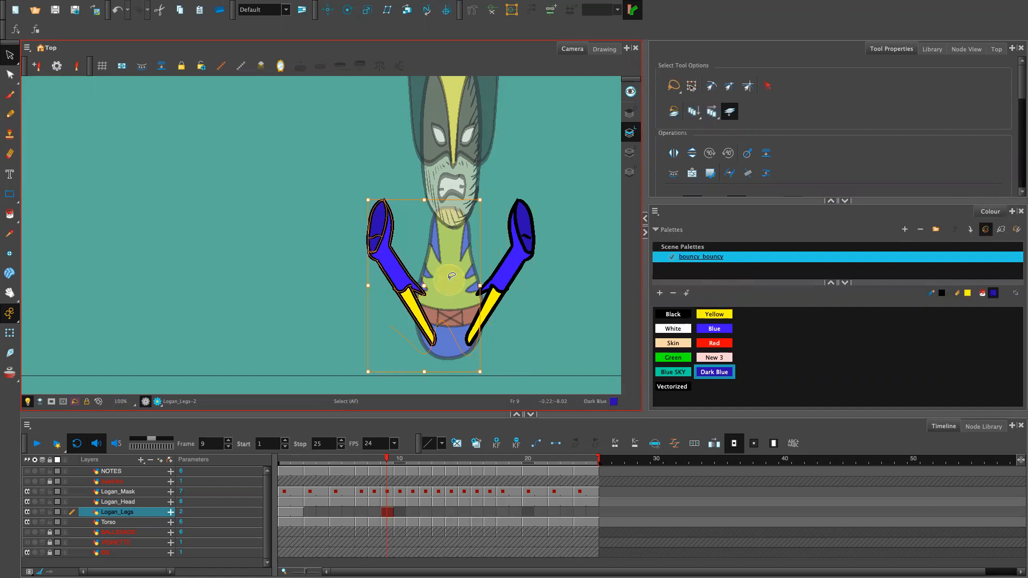
Turn on the onion skin and widen its range to cover the first legs drawing and the frame 9 pose.
click(391, 467)
mouse_move(387, 459)
mouse_down()
mouse_move(360, 464)
mouse_move(403, 470)
mouse_move(386, 472)
mouse_up()
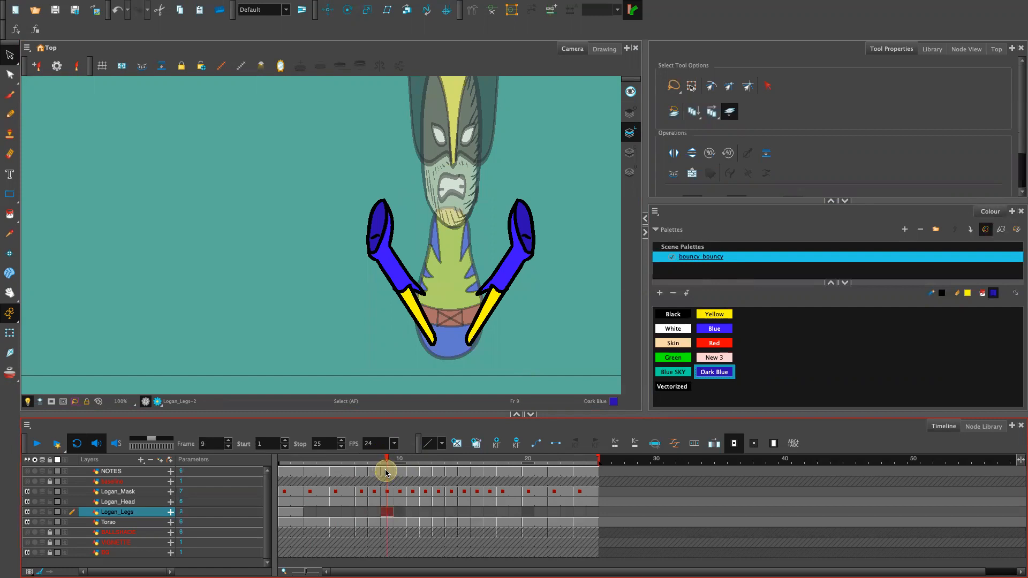
mouse_move(381, 474)
mouse_down()
mouse_move(338, 488)
mouse_move(361, 489)
mouse_up()
scroll(530, 227, down, 2)
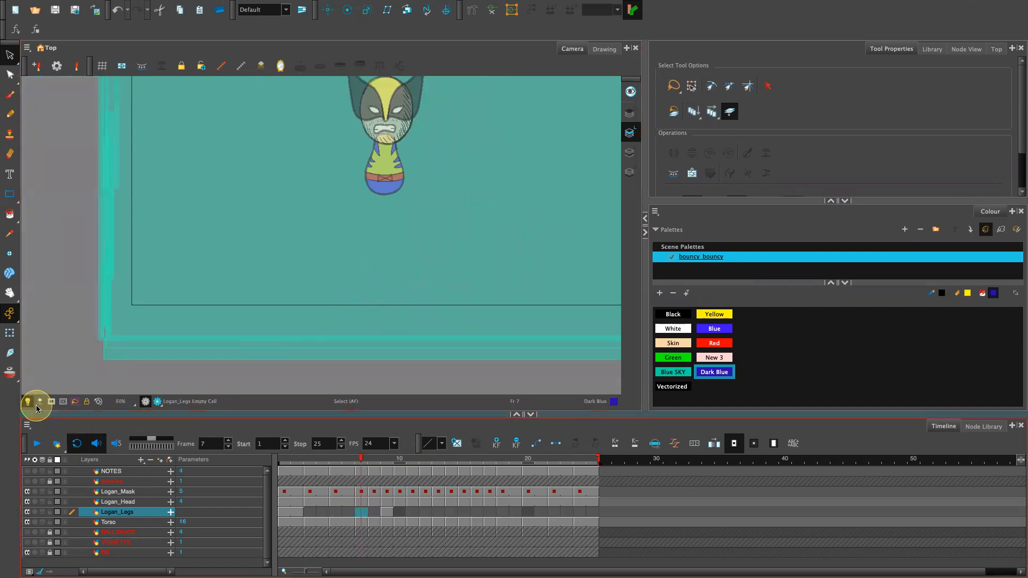
click(11, 375)
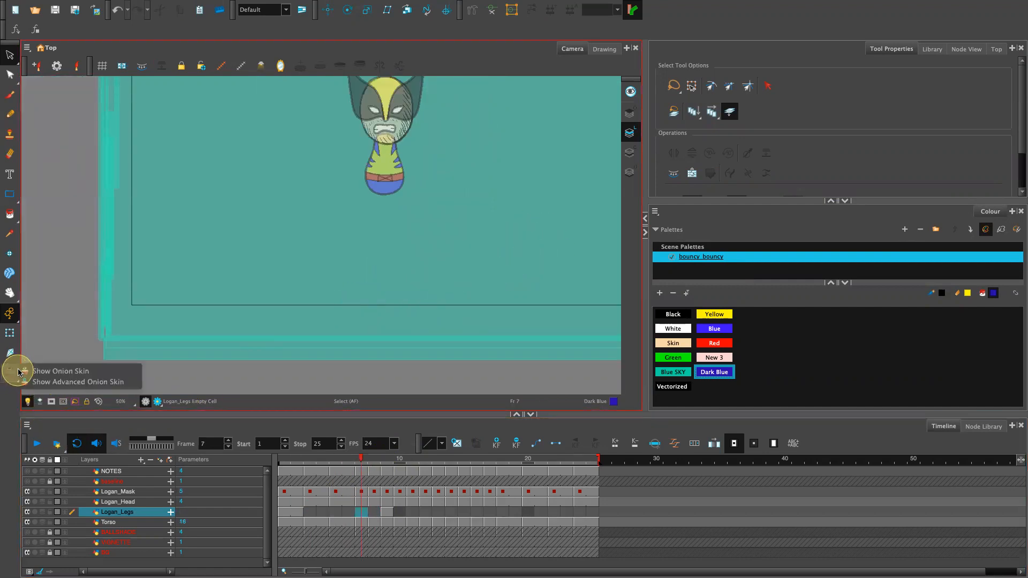
click(13, 387)
click(5, 376)
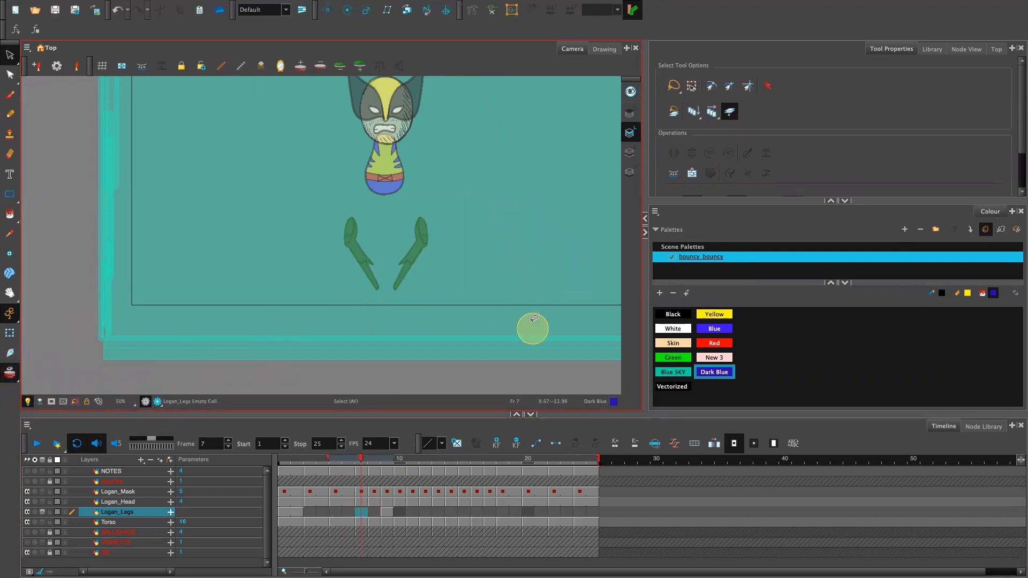
mouse_move(381, 475)
mouse_down()
mouse_move(305, 471)
mouse_move(352, 476)
mouse_move(280, 453)
mouse_up()
drag(381, 458, 458, 461)
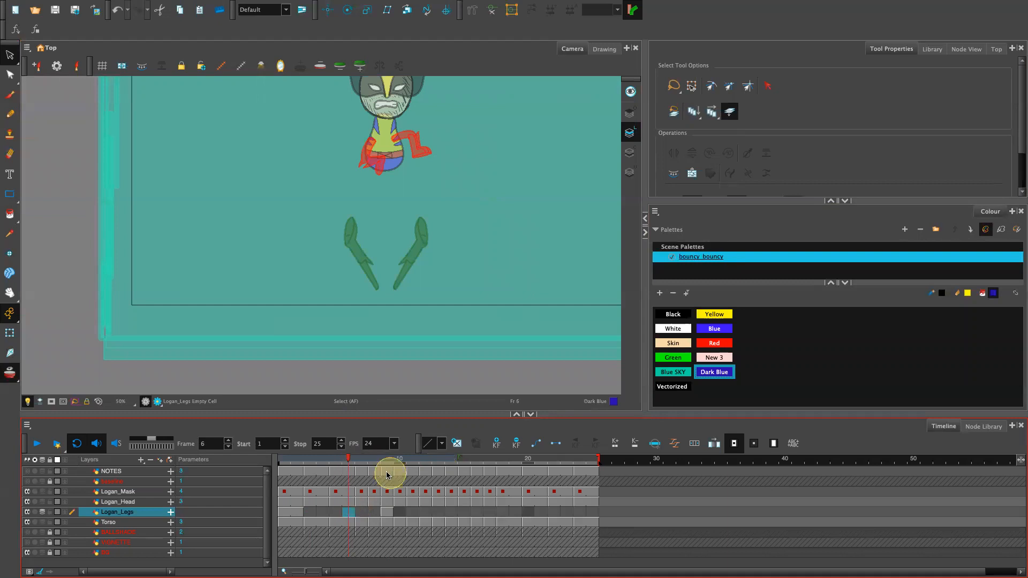
Compare the onion-skinned leg poses with the body's position on frames 6, 5 and 3.
click(349, 512)
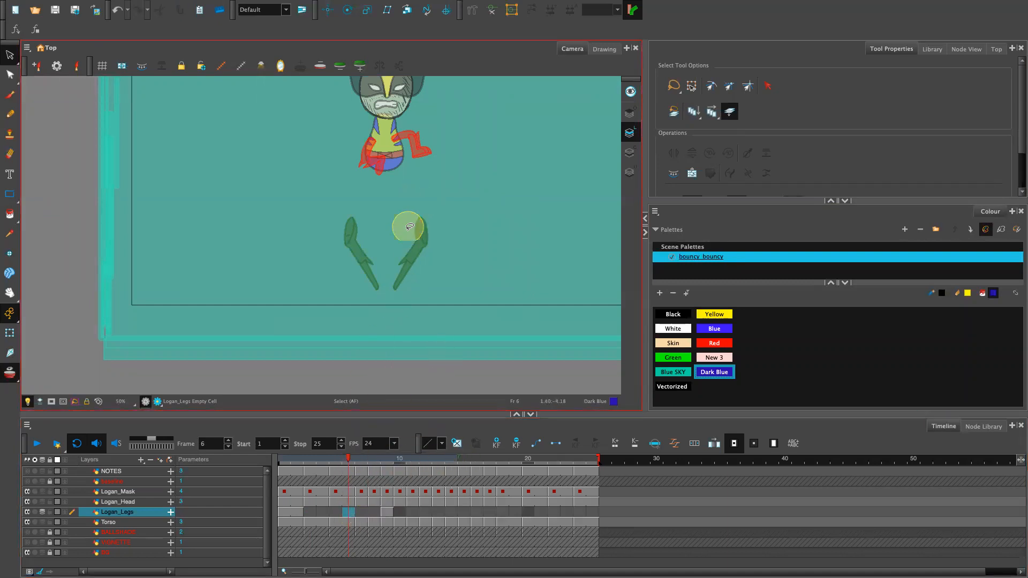
scroll(460, 244, up, 1)
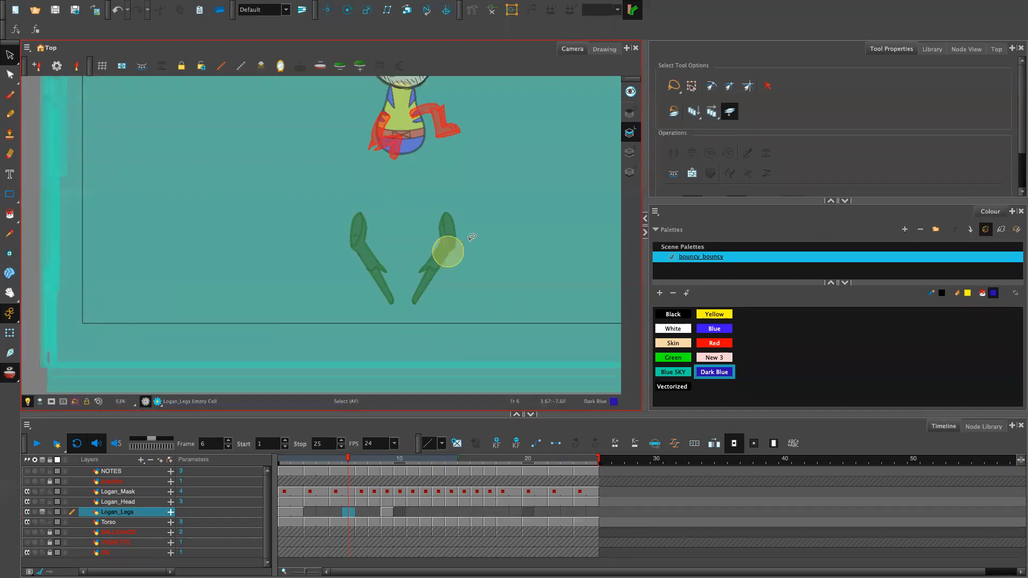
scroll(503, 234, up, 1)
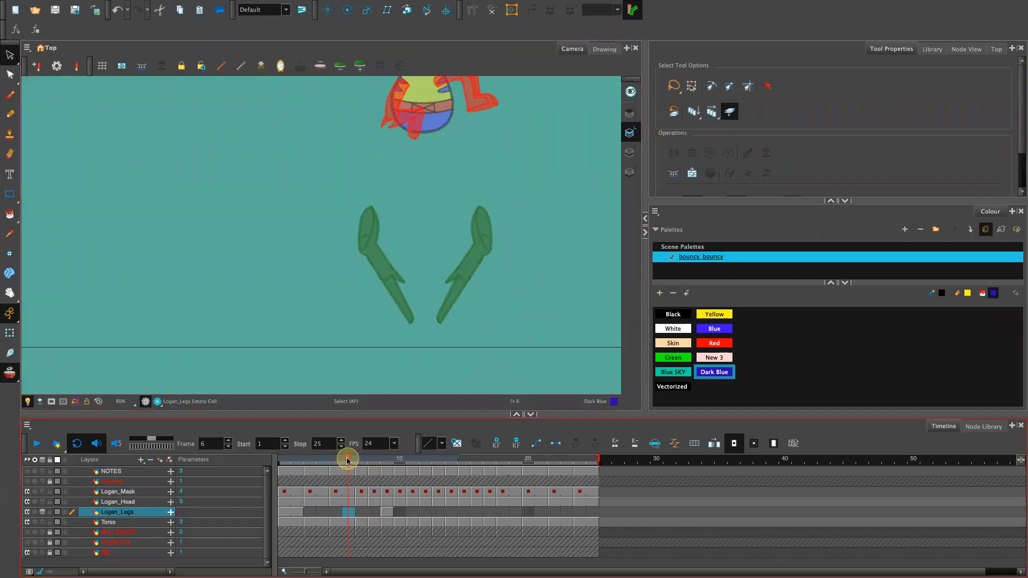
mouse_move(344, 461)
mouse_down()
mouse_move(331, 464)
mouse_move(344, 469)
mouse_move(300, 475)
mouse_move(341, 478)
mouse_move(333, 448)
mouse_up()
drag(486, 273, 491, 374)
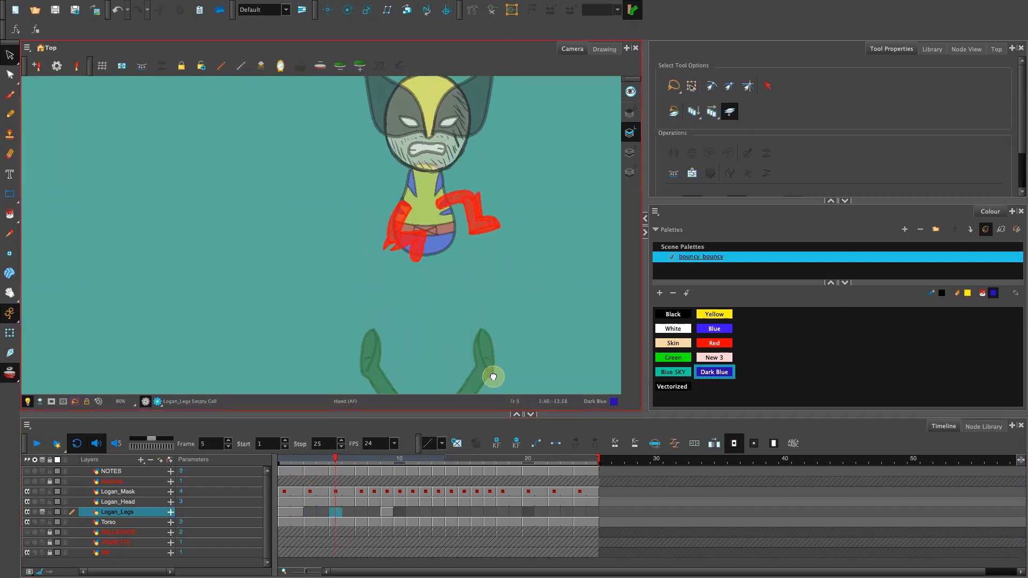
click(311, 512)
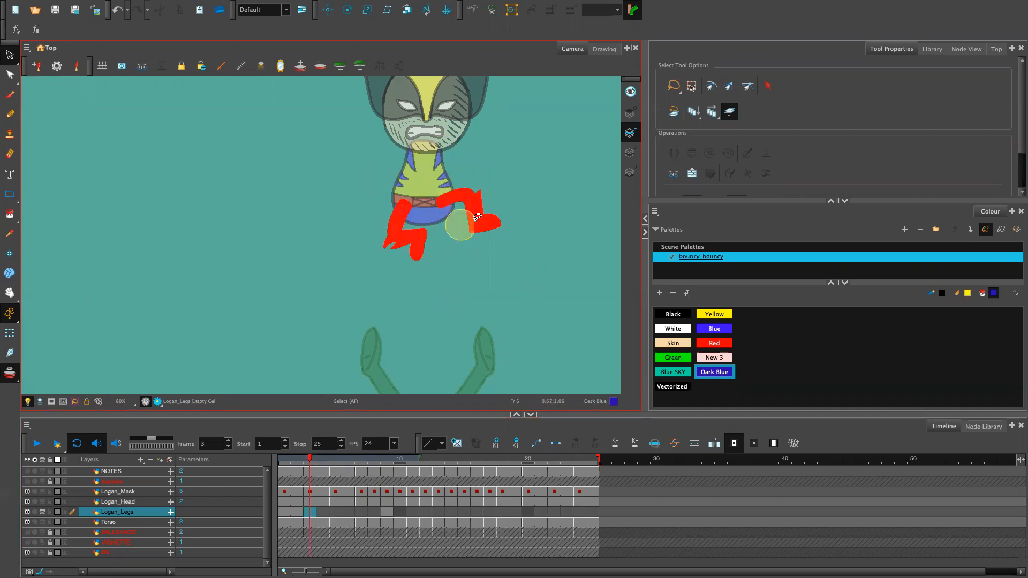
drag(510, 148, 475, 155)
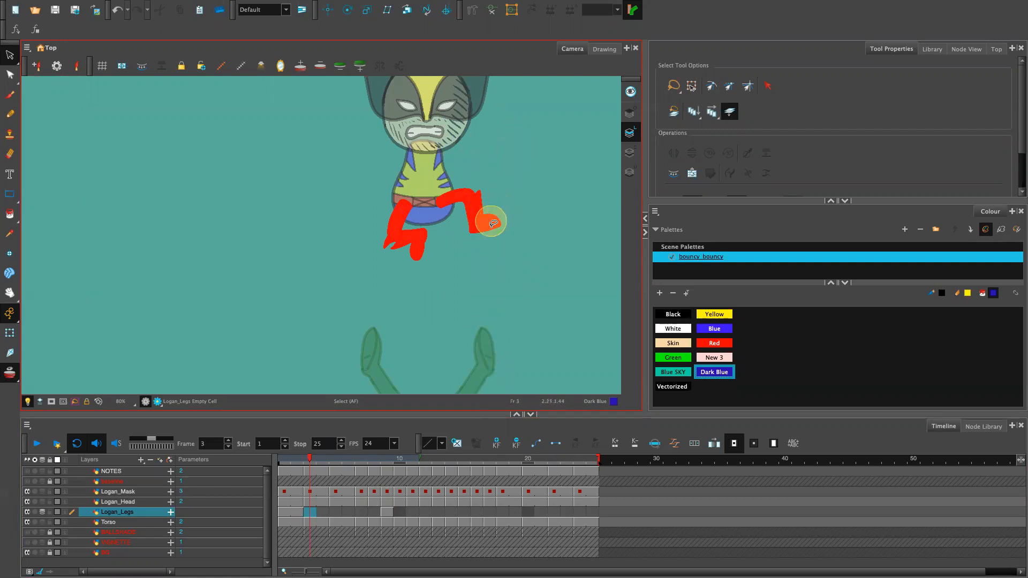
scroll(525, 322, up, 2)
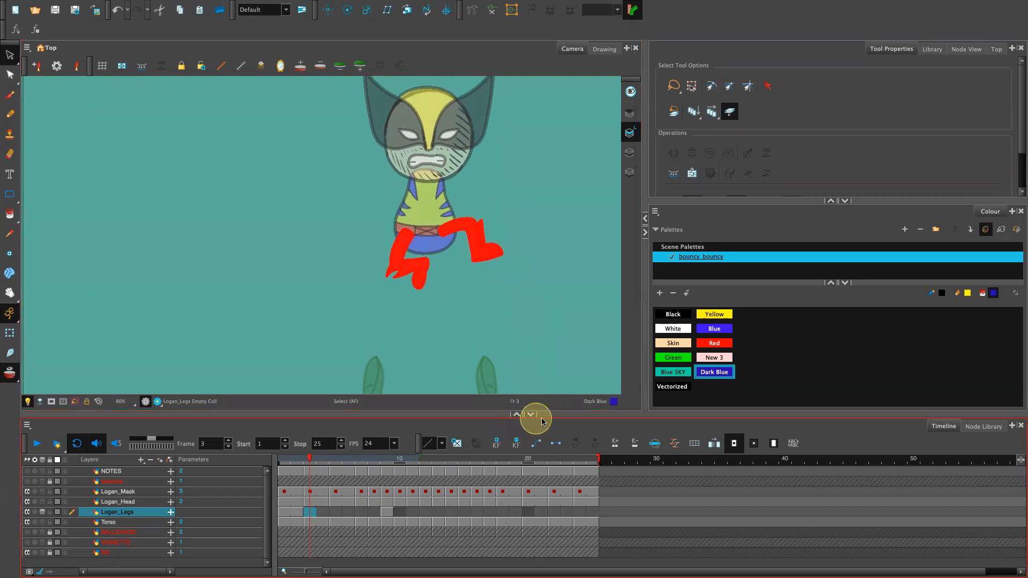
drag(542, 421, 546, 474)
drag(549, 386, 566, 343)
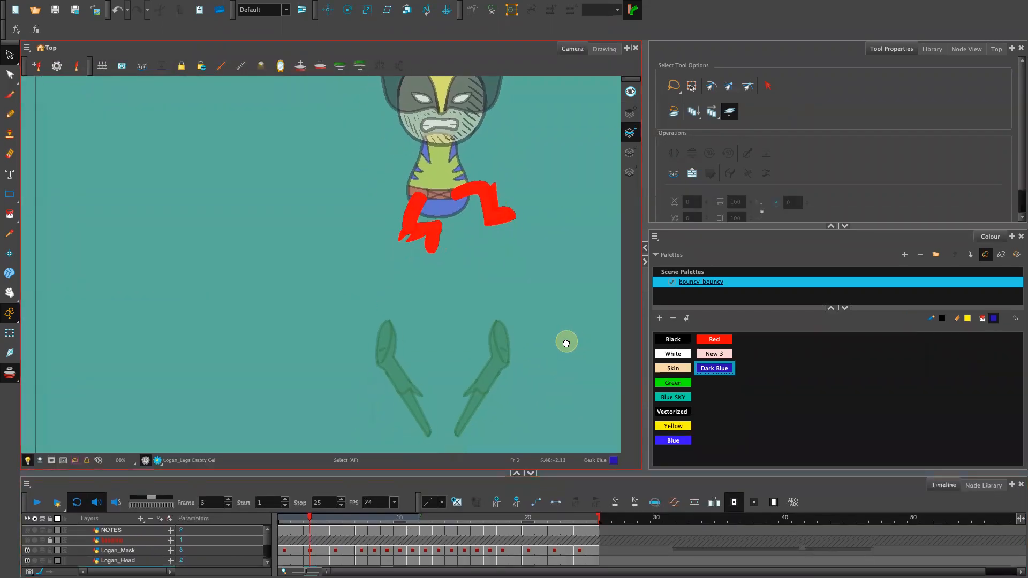
click(308, 545)
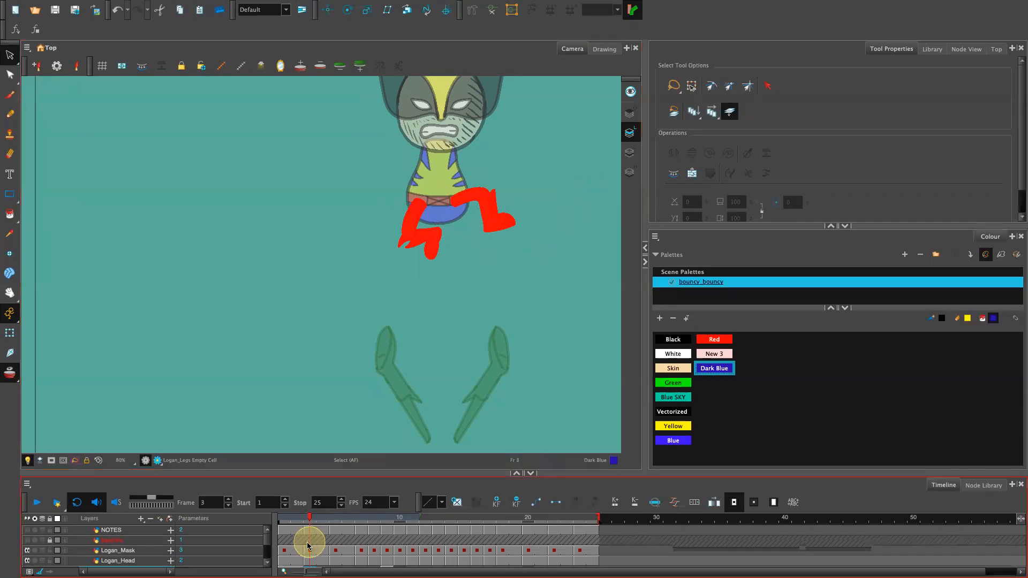
Extend the first Logan_Legs drawing's exposure to frame 3 and duplicate it there as a separate drawing.
drag(486, 472, 494, 387)
click(297, 485)
click(311, 486)
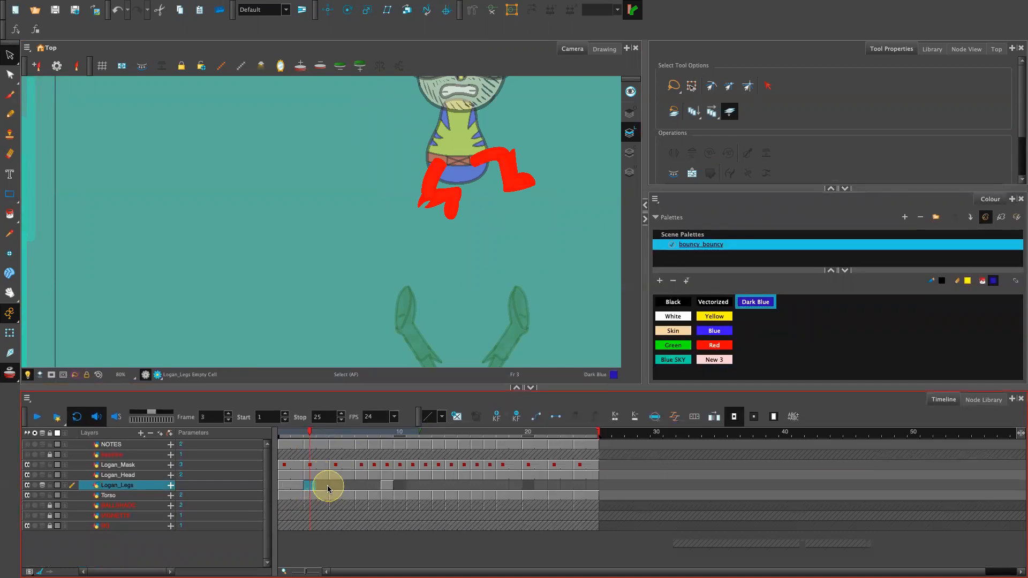
click(310, 485)
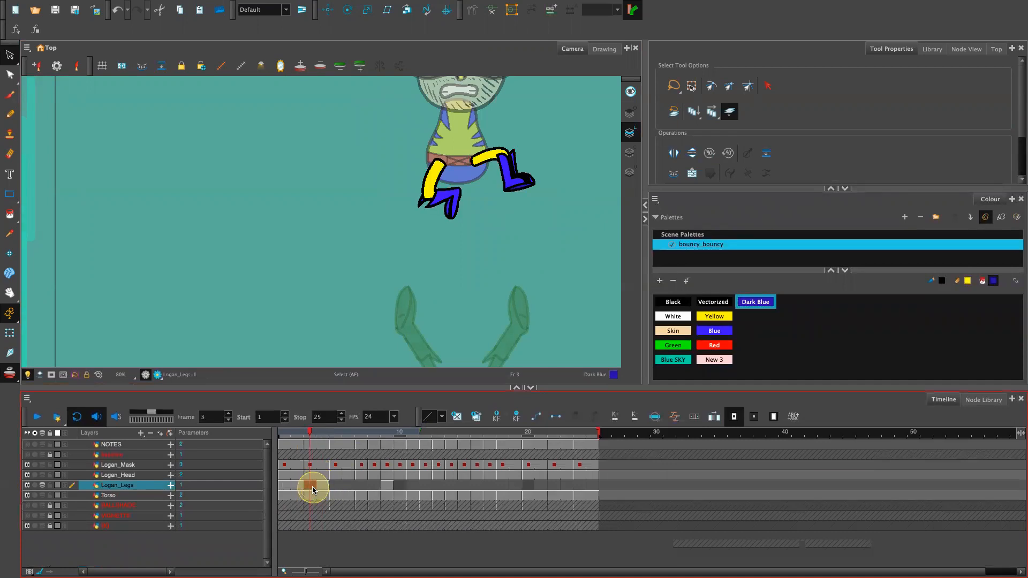
click(477, 417)
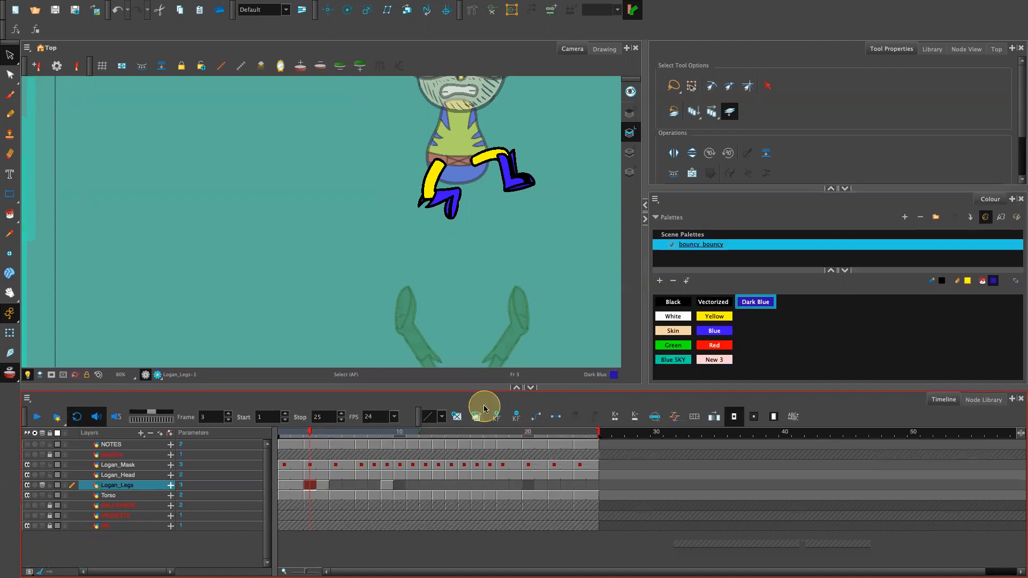
drag(538, 229, 534, 314)
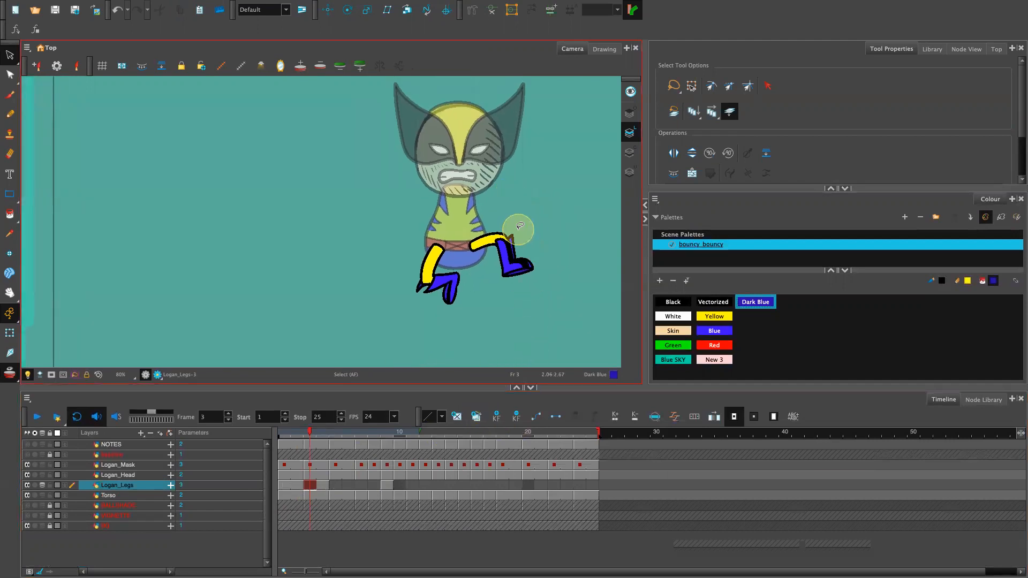
mouse_move(523, 213)
mouse_down()
mouse_move(472, 217)
mouse_move(513, 296)
mouse_move(549, 236)
mouse_move(527, 199)
mouse_move(501, 200)
mouse_up()
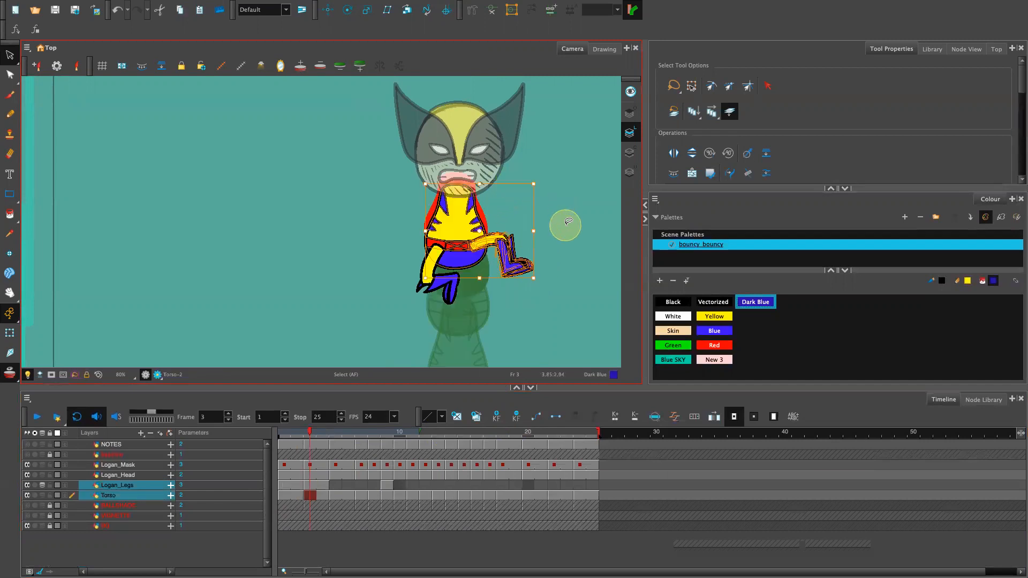
click(566, 224)
Select the duplicated legs drawing on frame 4 of the Logan_Legs layer.
click(325, 484)
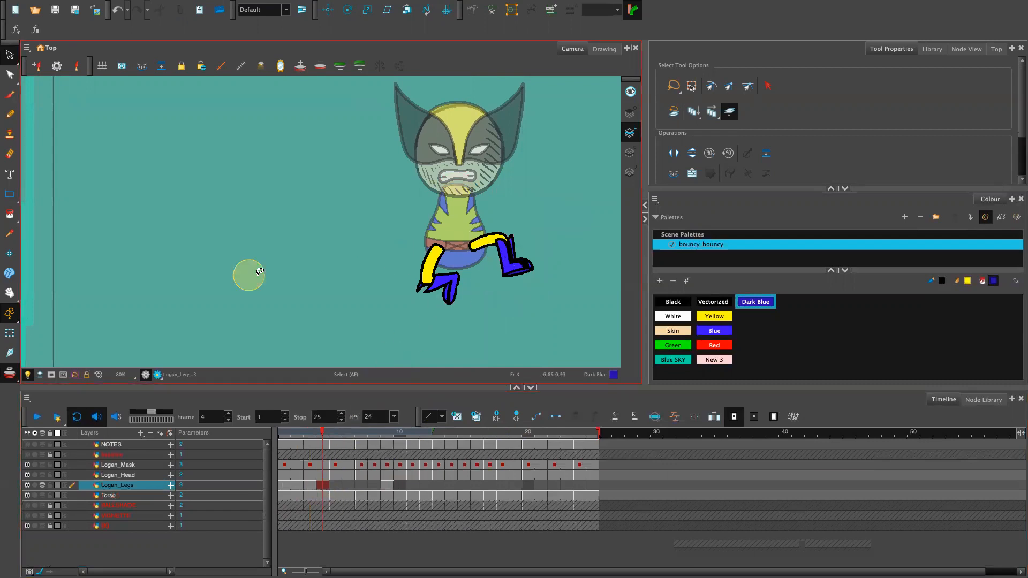
click(11, 113)
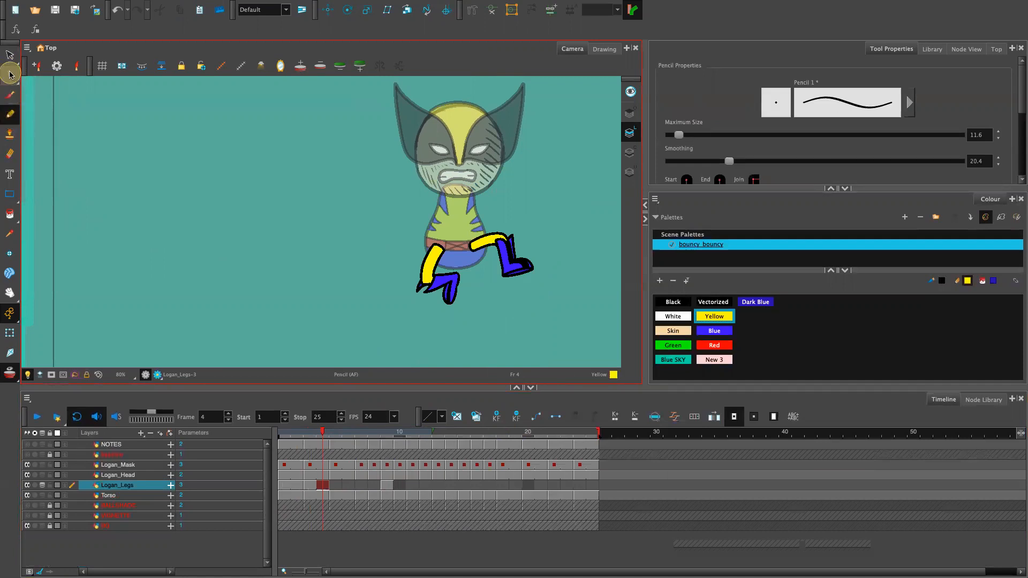
click(10, 54)
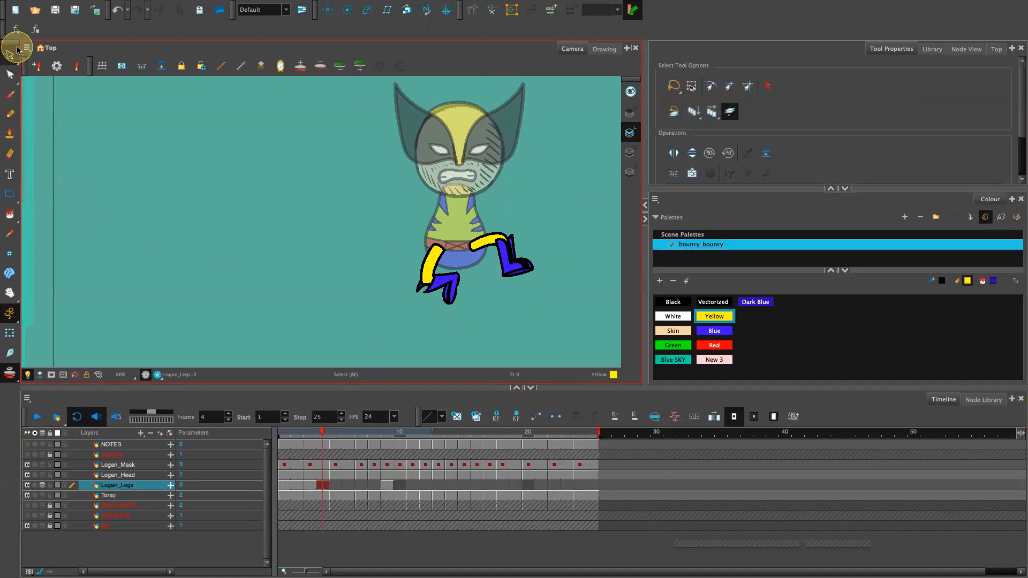
click(9, 94)
mouse_move(222, 200)
mouse_down()
mouse_move(242, 254)
mouse_move(270, 241)
mouse_up()
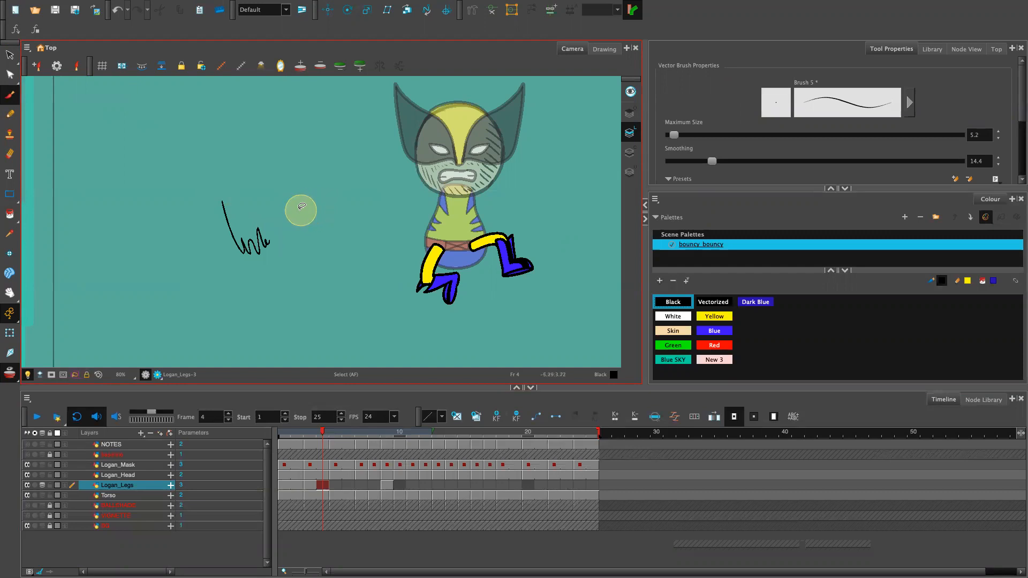
mouse_move(292, 205)
mouse_down()
mouse_move(195, 223)
mouse_move(271, 177)
mouse_up()
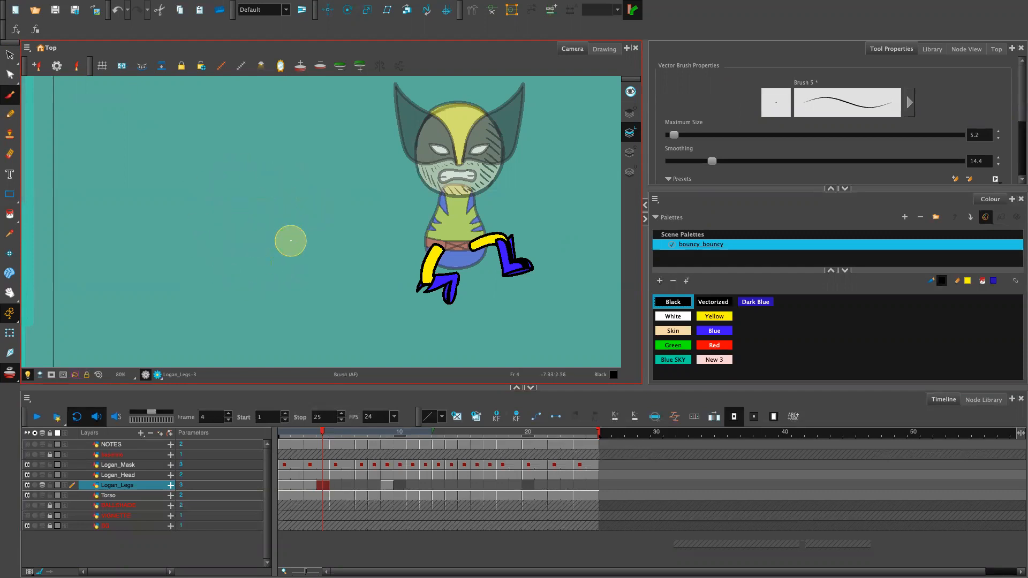
mouse_move(539, 210)
mouse_down()
mouse_move(560, 232)
mouse_move(586, 248)
mouse_up()
Select the left leg on frame 4 and shift it slightly downward and outward from its onion-skinned previous pose.
key(s)
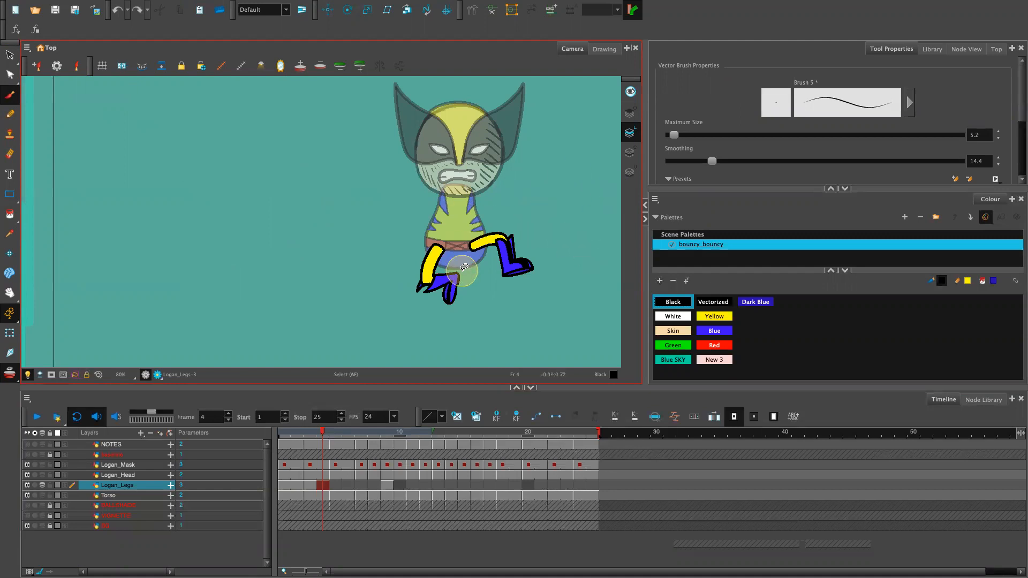
mouse_move(468, 264)
mouse_down()
mouse_move(395, 291)
mouse_move(467, 262)
mouse_move(454, 307)
mouse_up()
drag(466, 244, 472, 253)
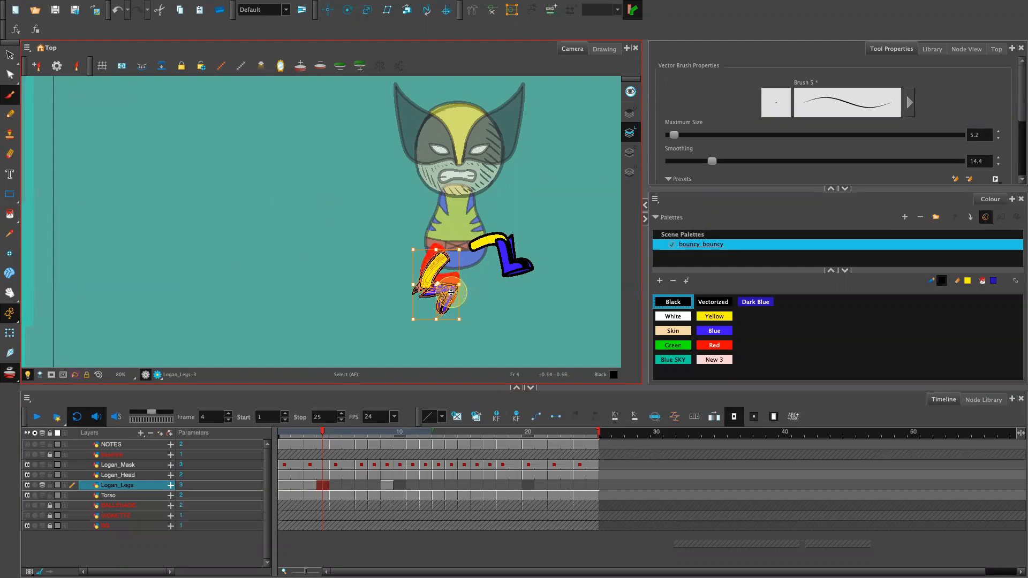
click(449, 297)
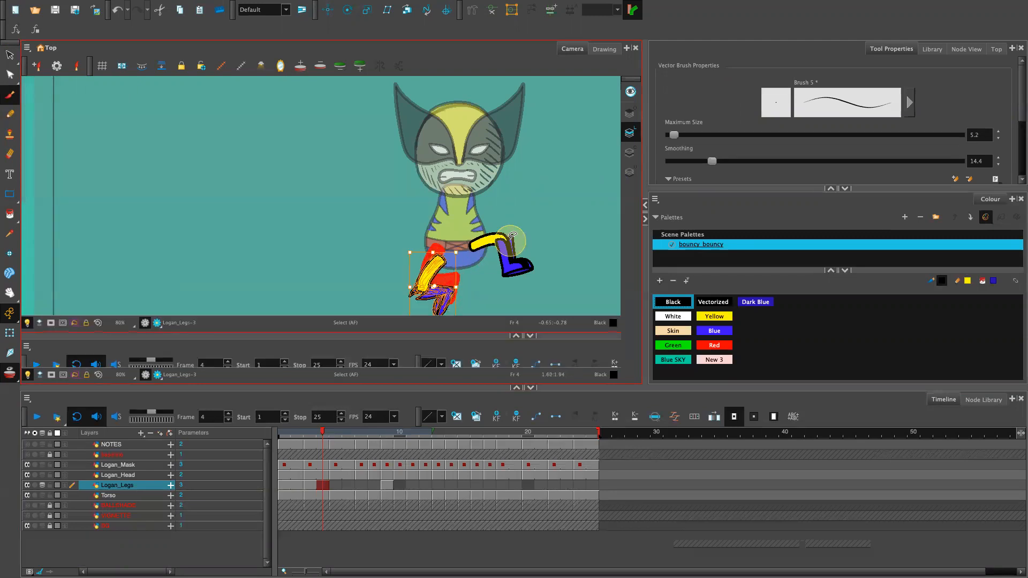
Select the right leg on frame 4 and rotate it slightly counter-clockwise so the thigh lowers and the toe lifts.
drag(527, 194, 538, 217)
drag(516, 268, 518, 269)
click(571, 243)
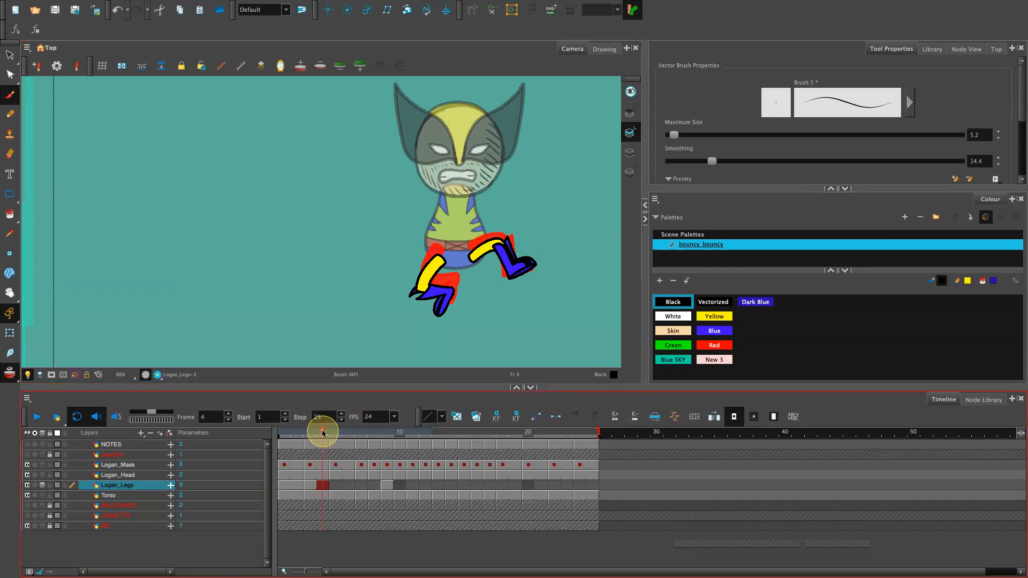
Compare the legs on frames 3 and 4 without the onion skin, and nudge the left leg slightly leftward on frame 4.
mouse_move(318, 436)
mouse_down()
mouse_move(292, 438)
mouse_move(330, 458)
mouse_move(312, 454)
mouse_move(341, 451)
mouse_move(310, 452)
mouse_move(291, 436)
mouse_move(332, 450)
mouse_move(293, 442)
mouse_move(312, 450)
mouse_up()
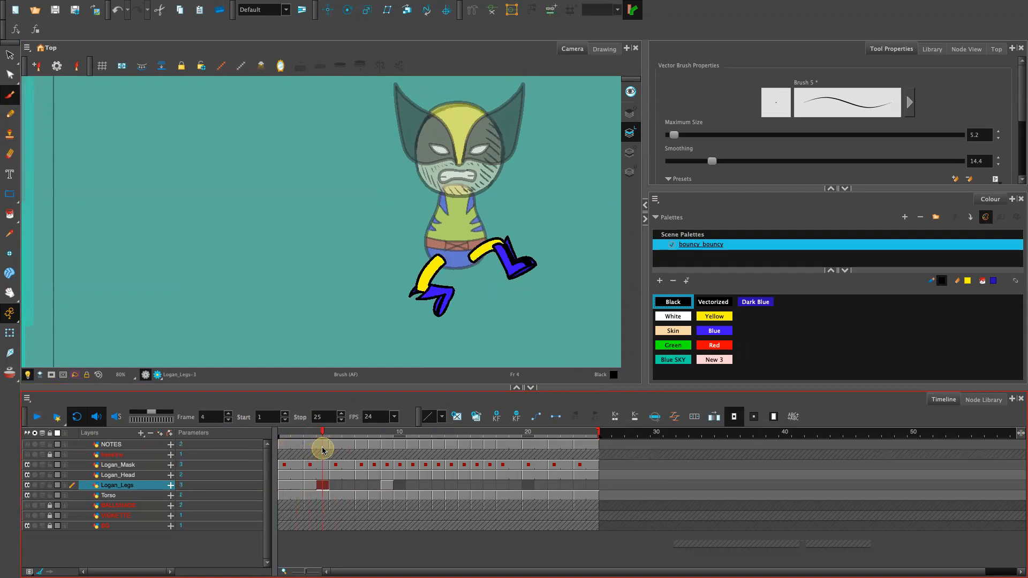
key(alt+s)
click(454, 266)
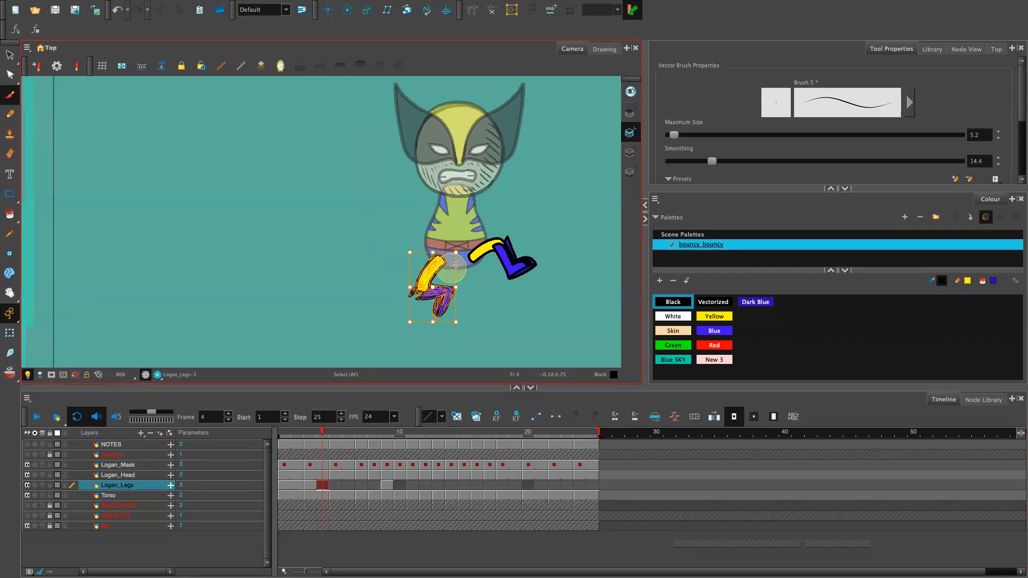
key(Left)
key(Left)
Turn the onion skin back on and compare the frame 4 legs with the body's position on frame 5.
mouse_move(321, 441)
mouse_down()
mouse_move(321, 428)
mouse_move(300, 432)
mouse_move(315, 441)
mouse_move(298, 436)
mouse_move(338, 442)
mouse_up()
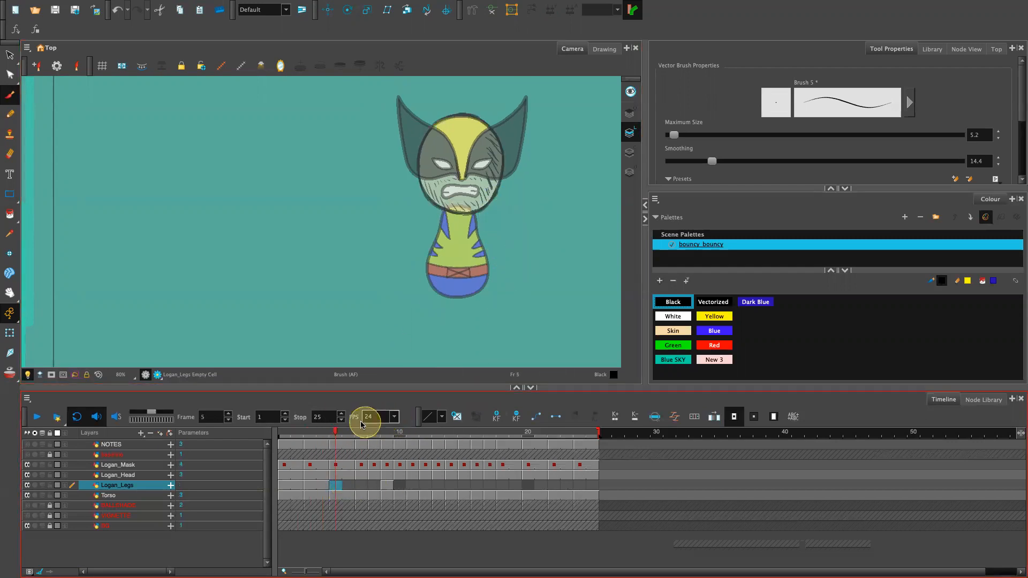
click(10, 374)
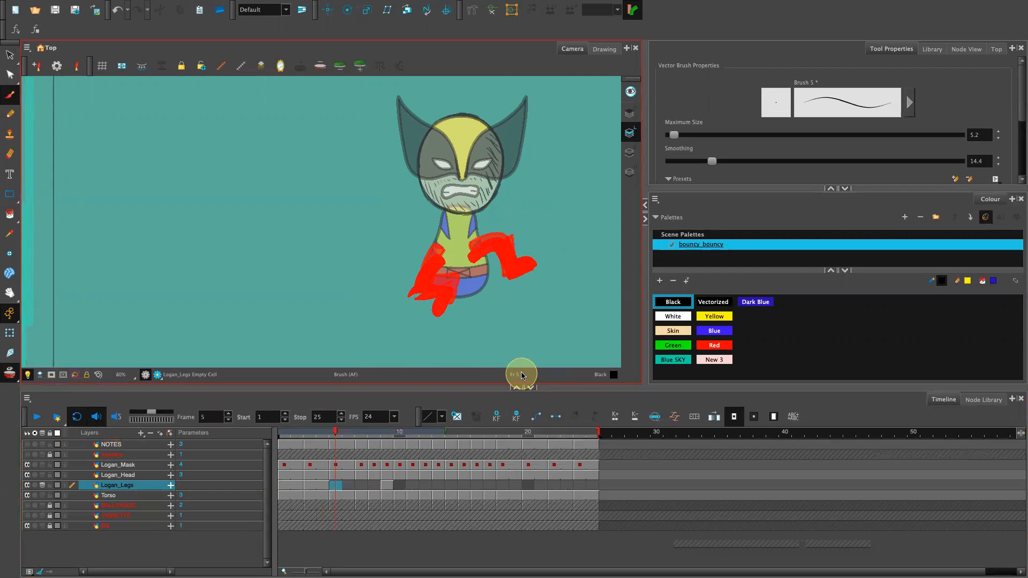
click(338, 485)
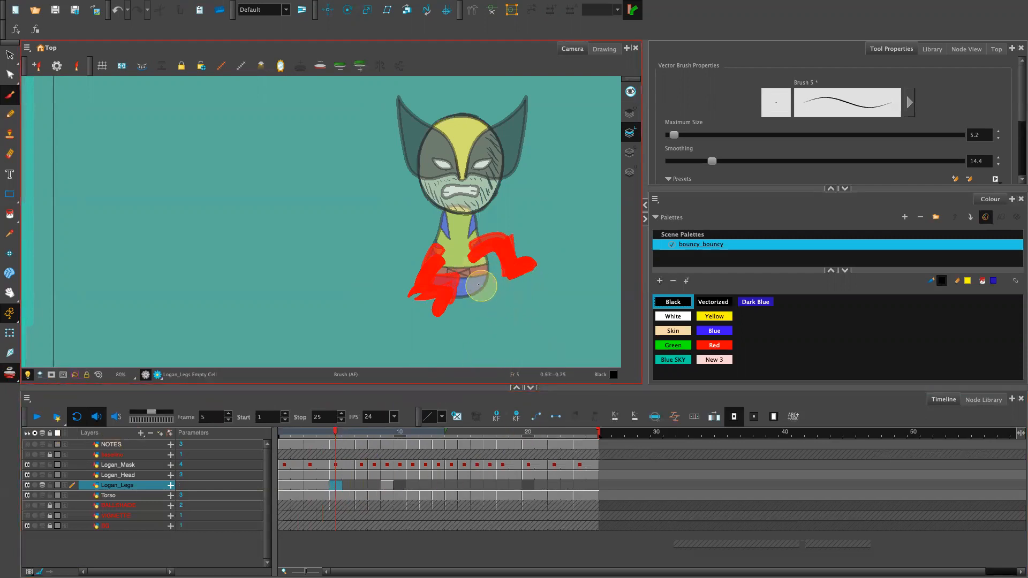
click(324, 487)
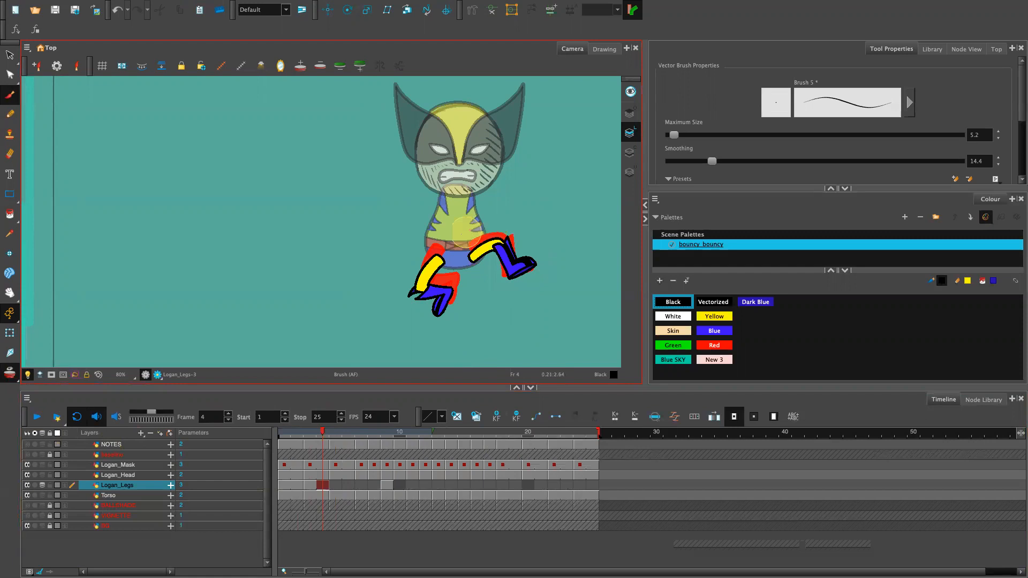
click(325, 488)
click(334, 485)
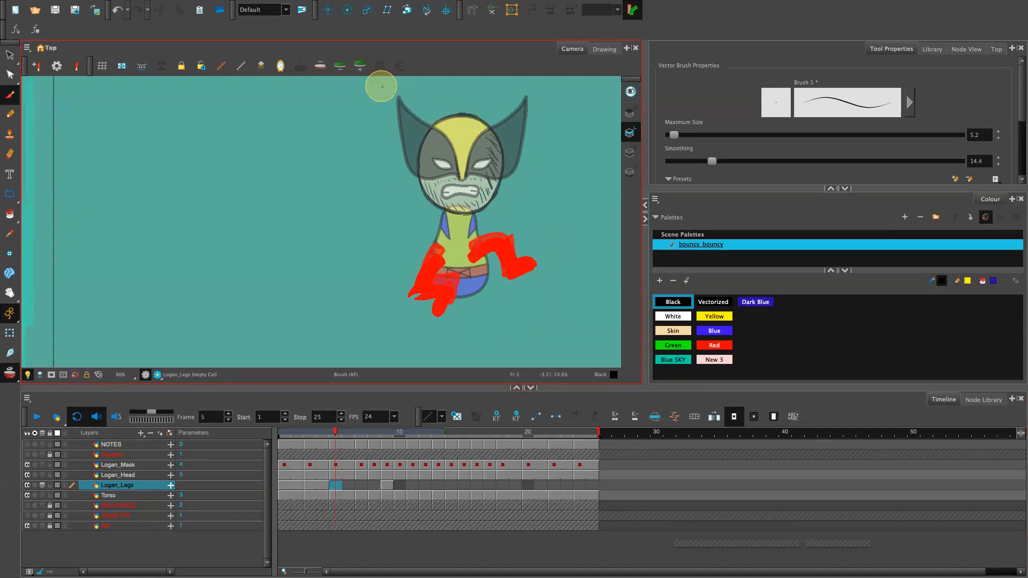
Extend the onion skin range further ahead and lower the Onion Skin Opacity to near its minimum.
click(341, 70)
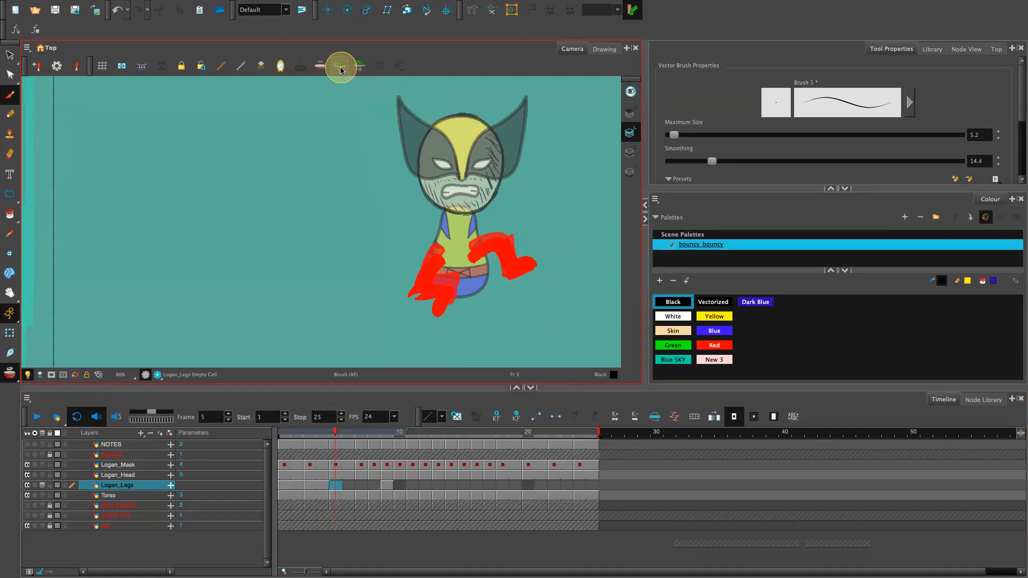
drag(369, 431, 510, 431)
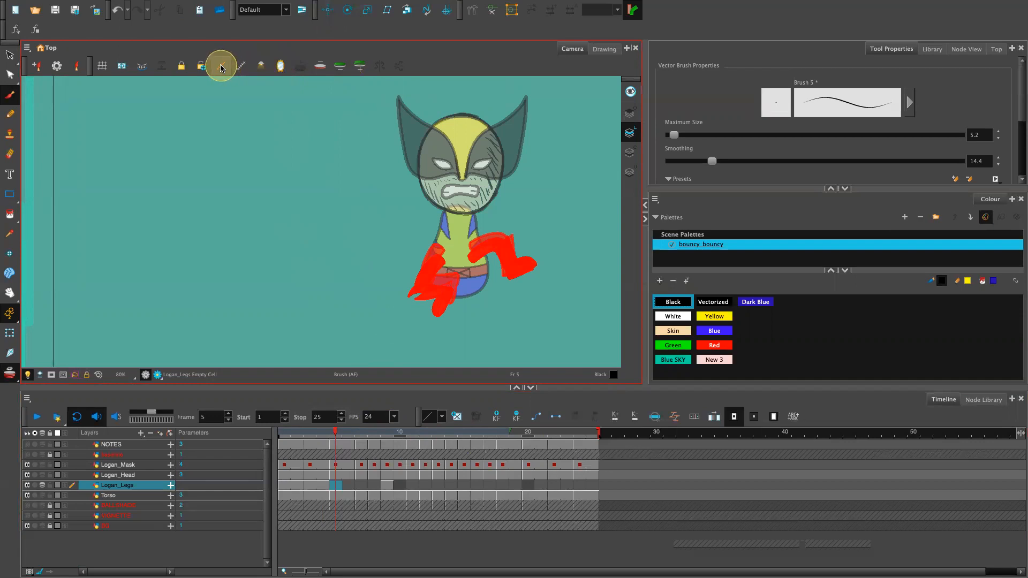
click(260, 64)
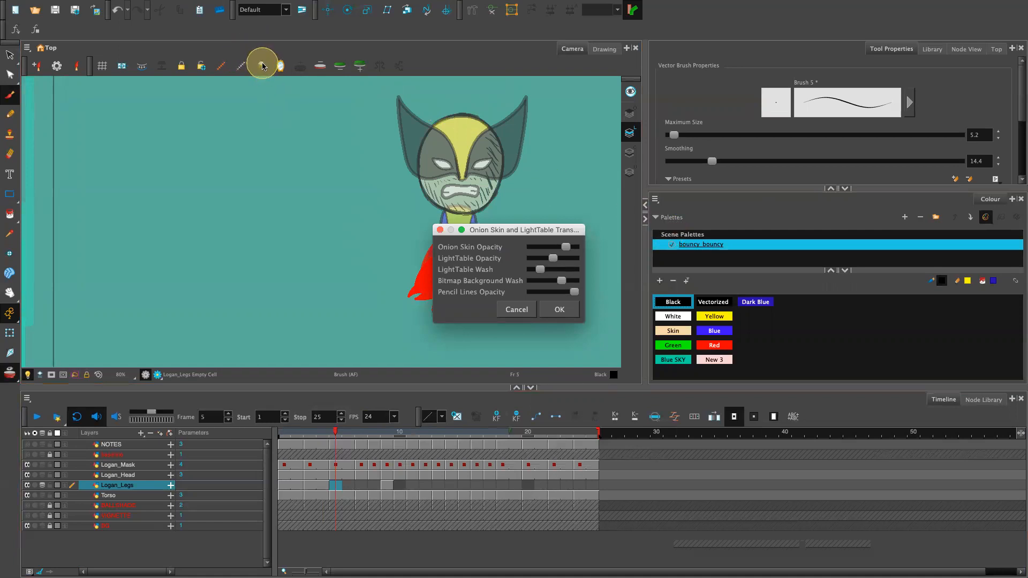
drag(575, 231, 696, 214)
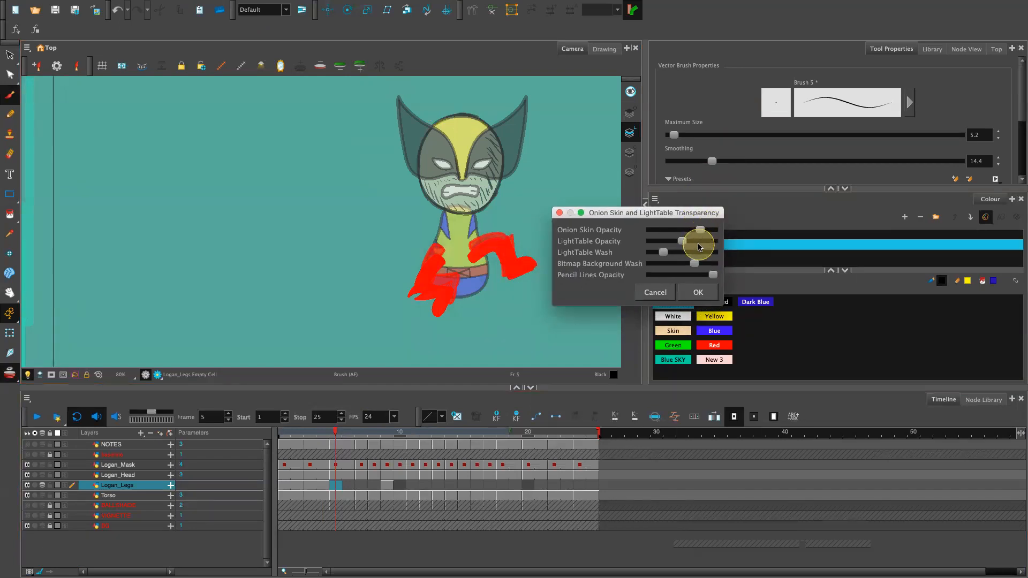
drag(700, 232, 653, 235)
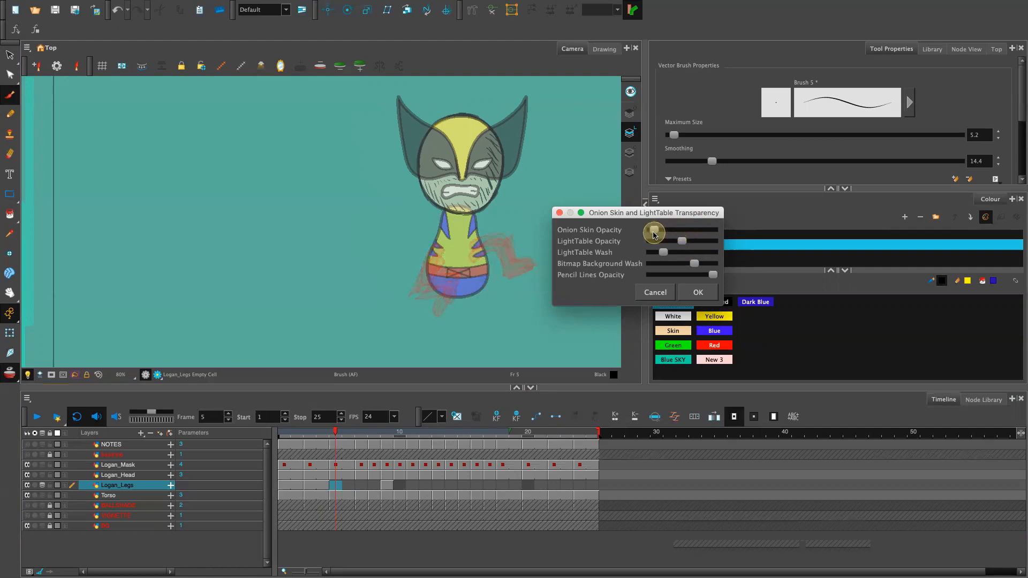
click(697, 295)
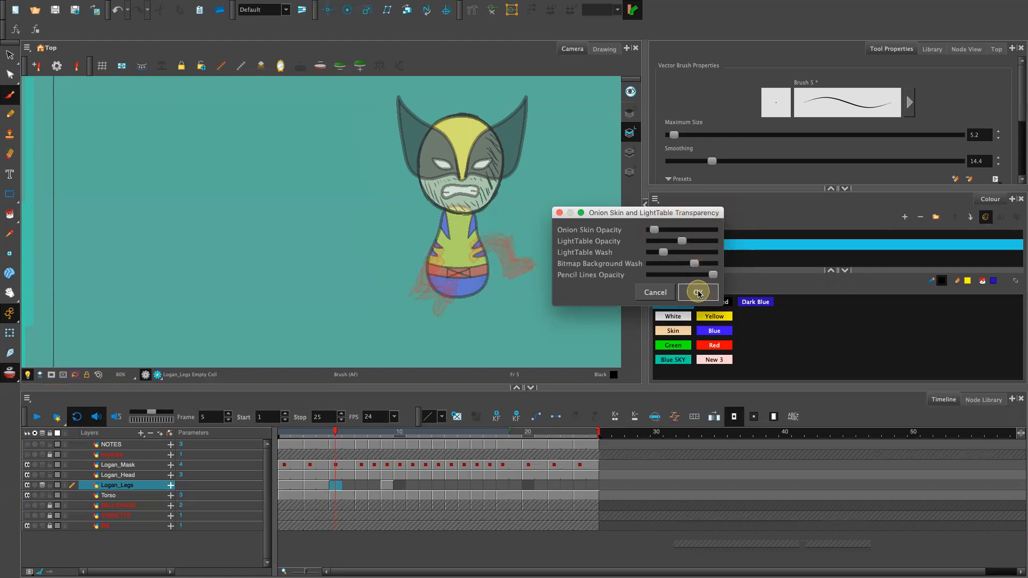
Set up the Pencil tool with the Black swatch on the empty frame 5 cell of Logan_Legs.
click(338, 486)
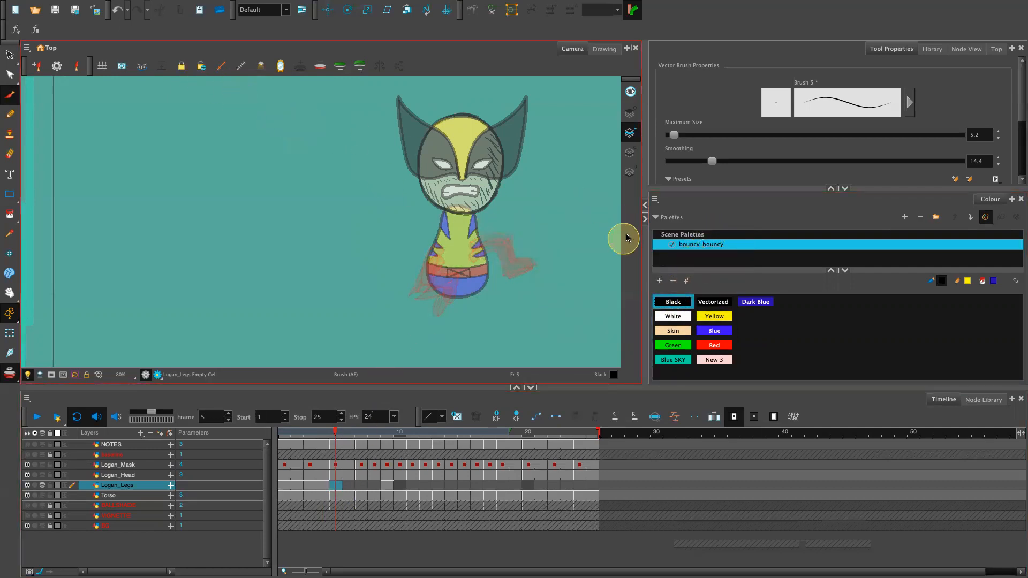
scroll(578, 236, up, 2)
drag(576, 323, 417, 294)
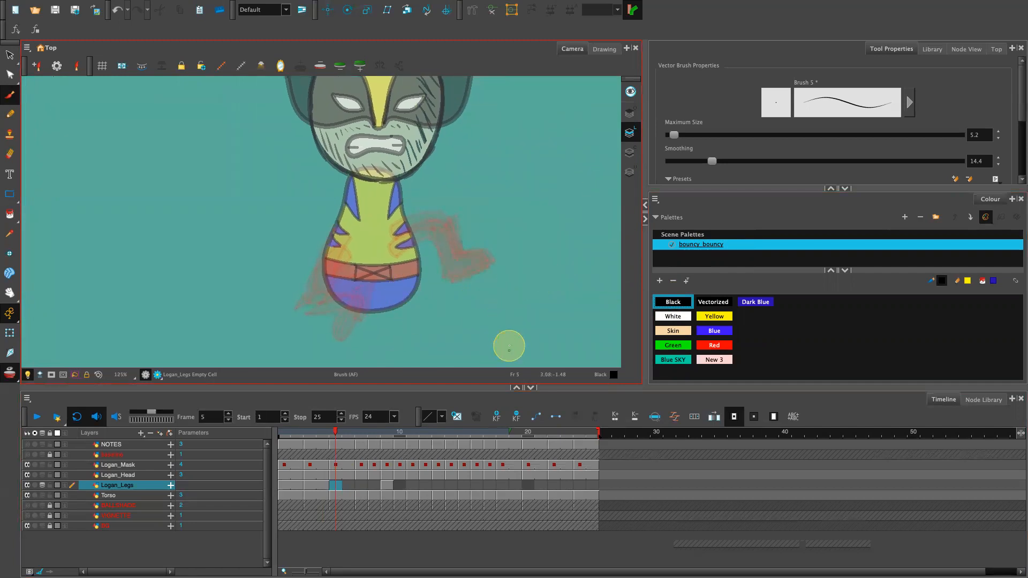
mouse_move(344, 434)
mouse_down()
mouse_move(374, 447)
mouse_move(335, 448)
mouse_move(344, 436)
mouse_up()
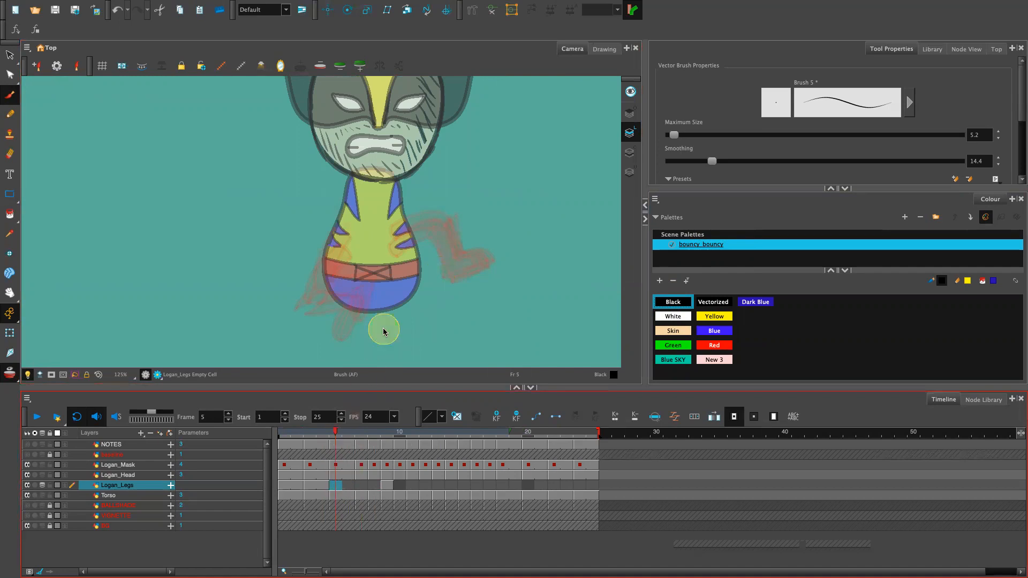
drag(395, 298, 396, 286)
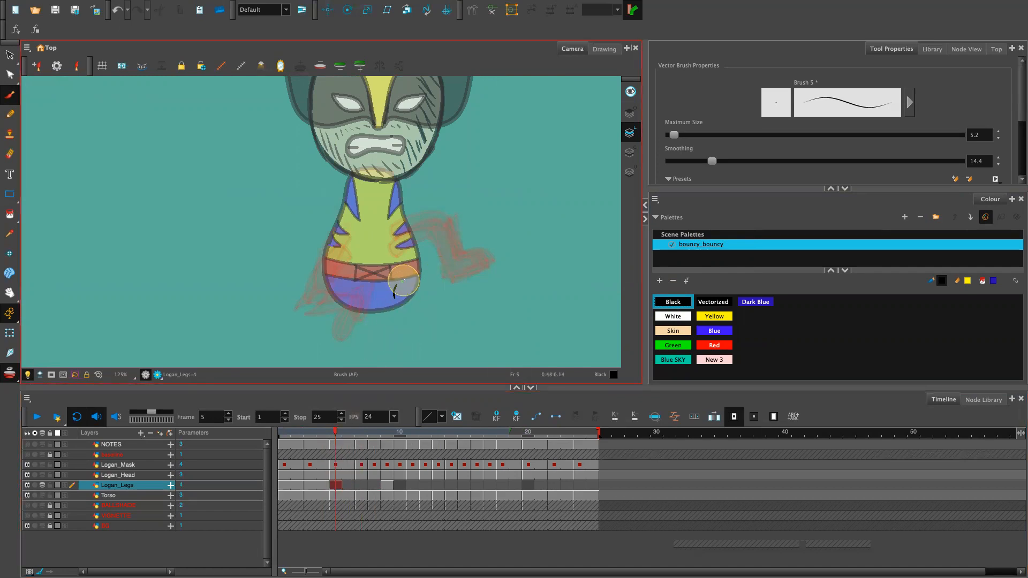
key(ctrl+z)
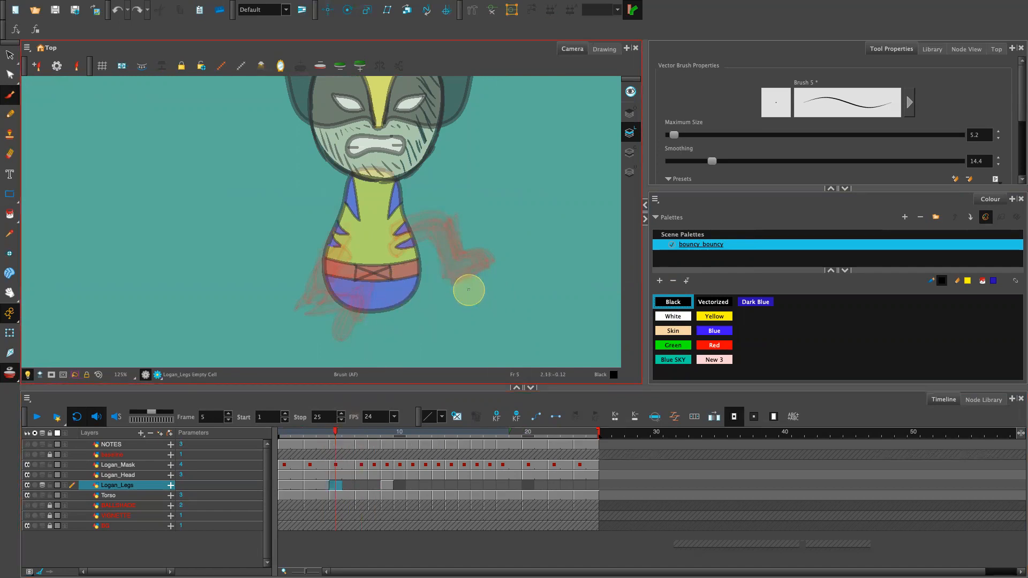
key(alt+x)
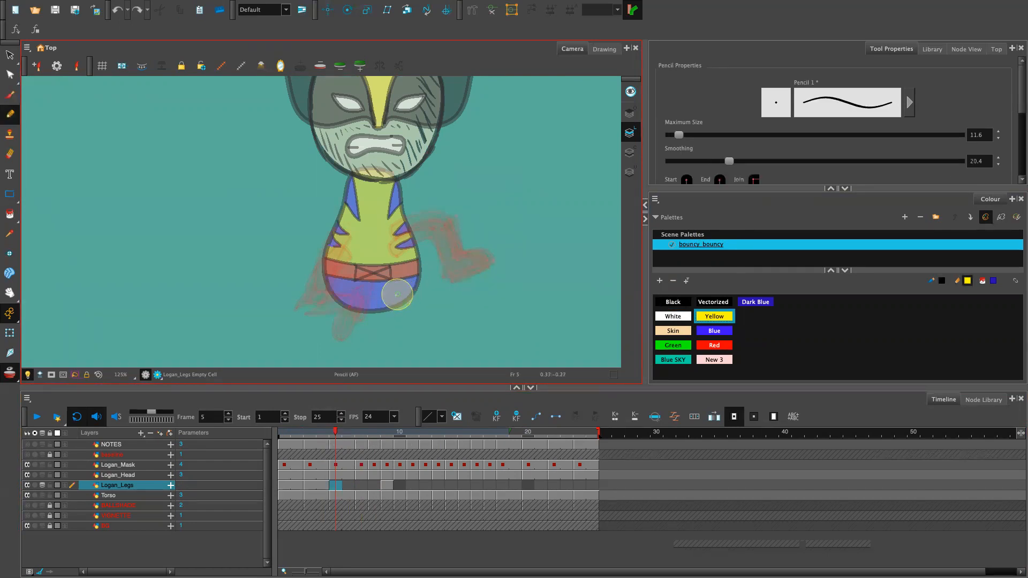
click(673, 302)
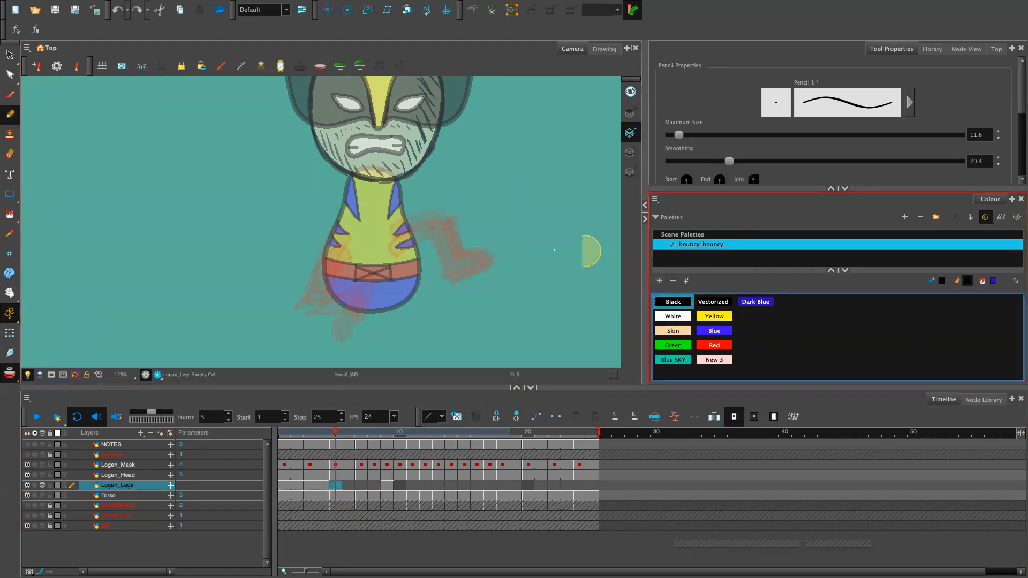
Draw the upper curve of the right thigh from the hip up and outward to the knee, redoing unsatisfactory strokes.
drag(397, 300, 430, 249)
key(ctrl+z)
key(ctrl+z)
drag(397, 288, 427, 254)
key(ctrl+z)
mouse_move(397, 288)
mouse_down()
mouse_move(434, 253)
mouse_move(396, 288)
mouse_move(418, 256)
mouse_move(449, 244)
mouse_move(429, 259)
mouse_move(450, 263)
mouse_move(463, 235)
mouse_up()
key(ctrl+z)
key(ctrl+z)
Draw an upright oval boot sole beside the knee with a short dividing line across it.
mouse_move(456, 296)
mouse_down()
mouse_move(478, 235)
mouse_move(484, 276)
mouse_move(457, 298)
mouse_move(475, 301)
mouse_move(484, 261)
mouse_up()
key(ctrl+z)
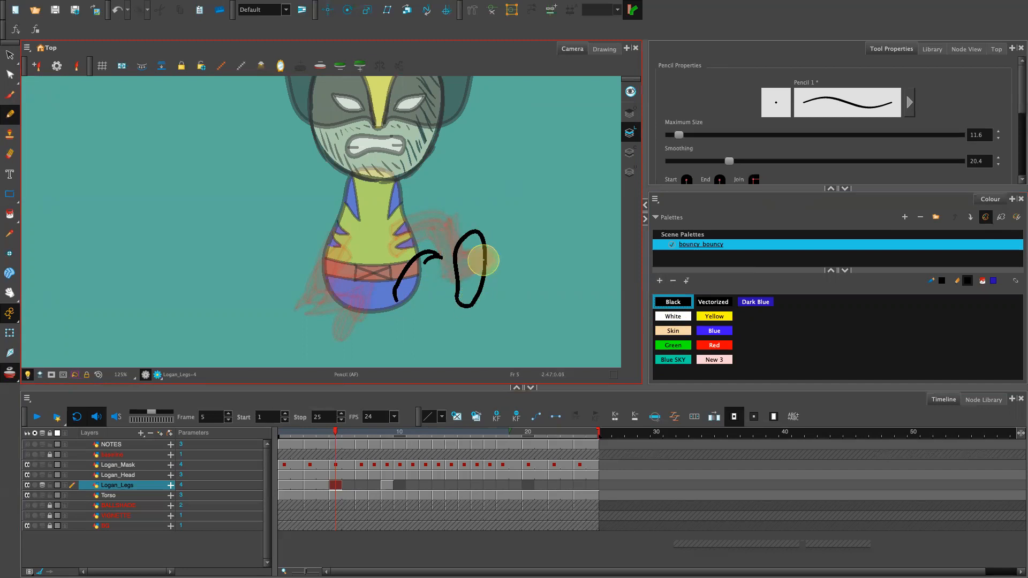
key(ctrl+z)
mouse_move(457, 298)
mouse_down()
mouse_move(470, 305)
mouse_move(479, 267)
mouse_move(472, 273)
mouse_up()
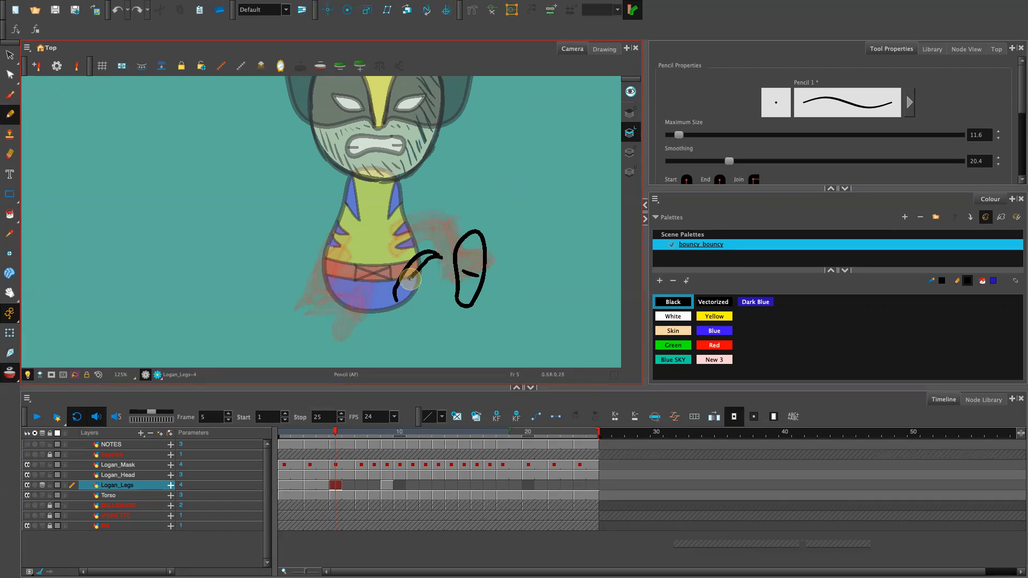
Draw the underside of the right leg up to the boot and add the boot's inner curve along the sole.
mouse_move(413, 276)
mouse_down()
mouse_move(429, 259)
mouse_move(413, 281)
mouse_move(455, 299)
mouse_move(462, 279)
mouse_move(412, 282)
mouse_move(462, 287)
mouse_move(445, 284)
mouse_move(457, 303)
mouse_move(463, 279)
mouse_move(445, 286)
mouse_move(454, 296)
mouse_move(458, 271)
mouse_move(412, 280)
mouse_move(456, 293)
mouse_move(447, 279)
mouse_move(415, 280)
mouse_move(456, 292)
mouse_move(445, 281)
mouse_move(415, 282)
mouse_move(461, 301)
mouse_move(446, 259)
mouse_up()
key(ctrl+z)
key(ctrl+z)
key(ctrl+z)
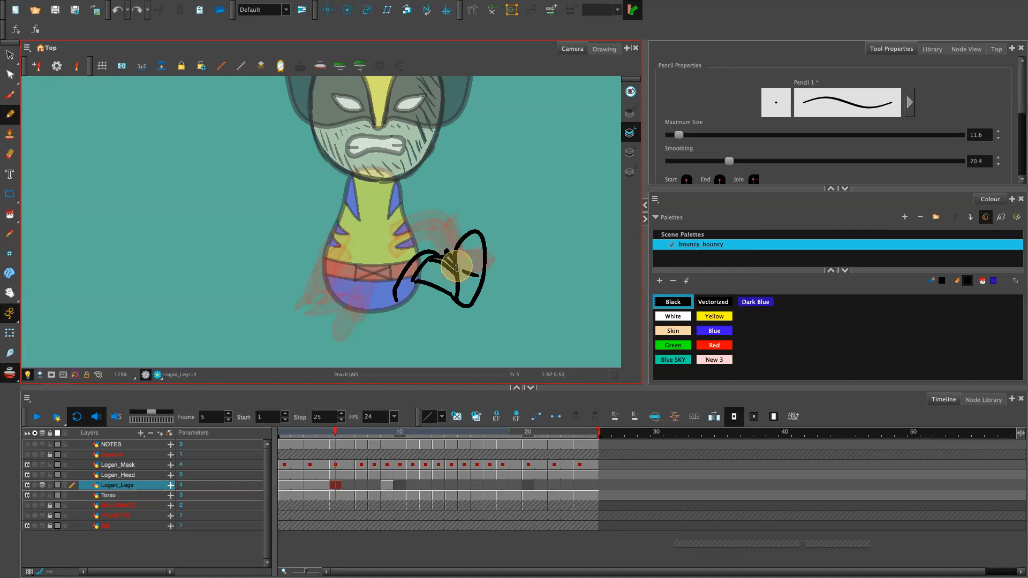
drag(475, 232, 463, 257)
drag(460, 301, 465, 284)
Trim the surplus line segments along the inner curve of the right boot with the Cutter.
key(alt+t)
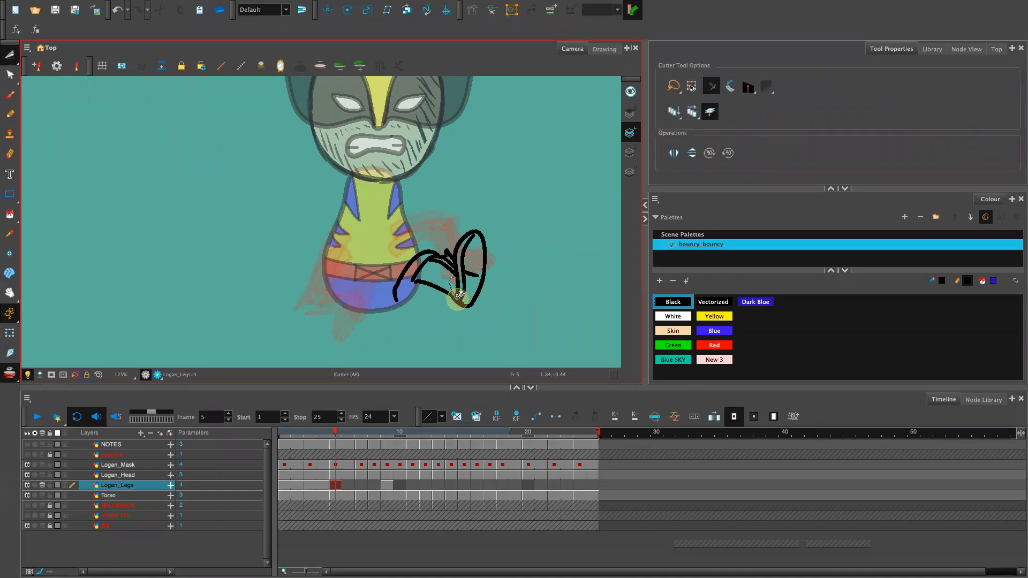
drag(463, 283, 456, 265)
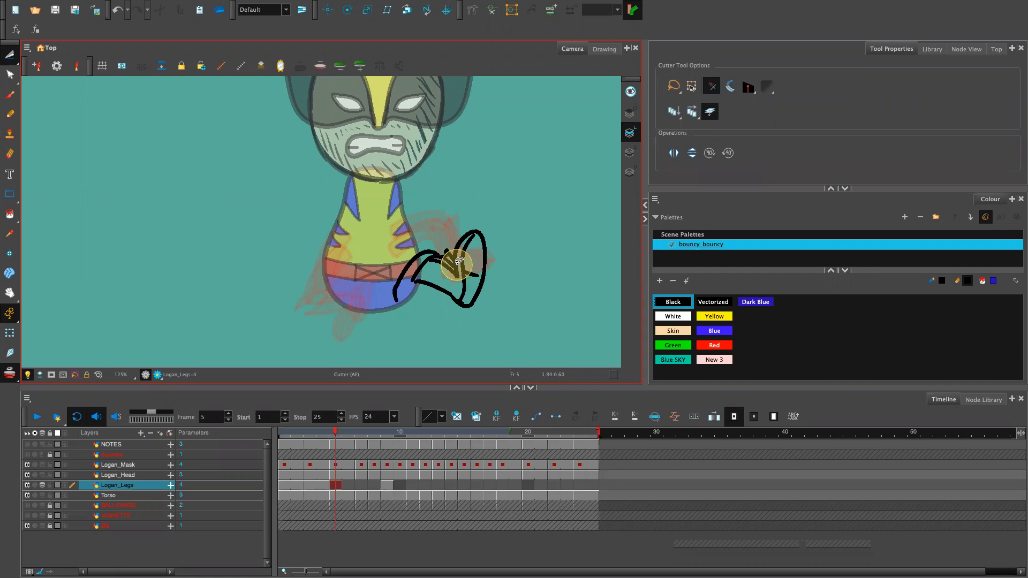
drag(458, 272, 461, 287)
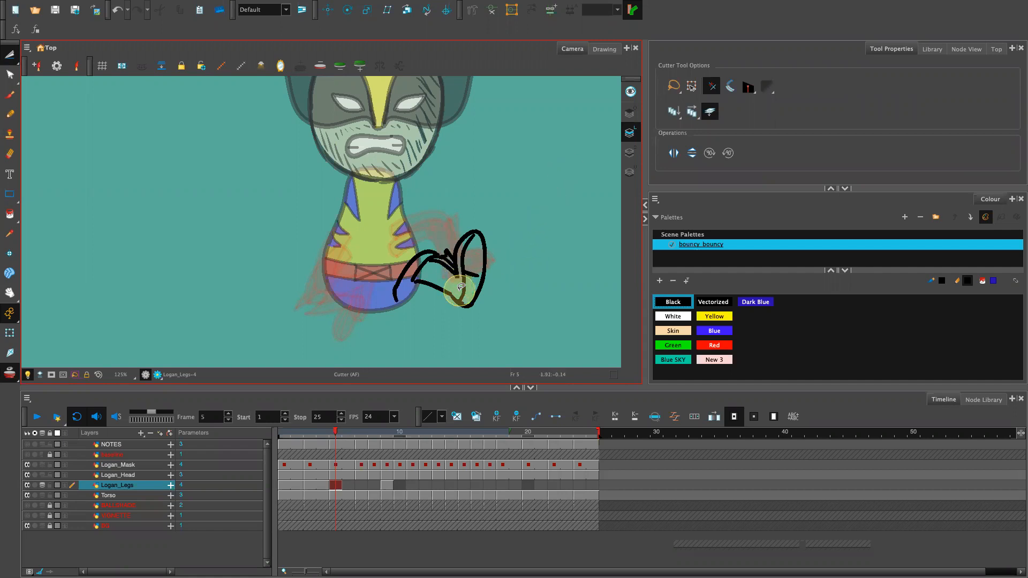
key(alt+x)
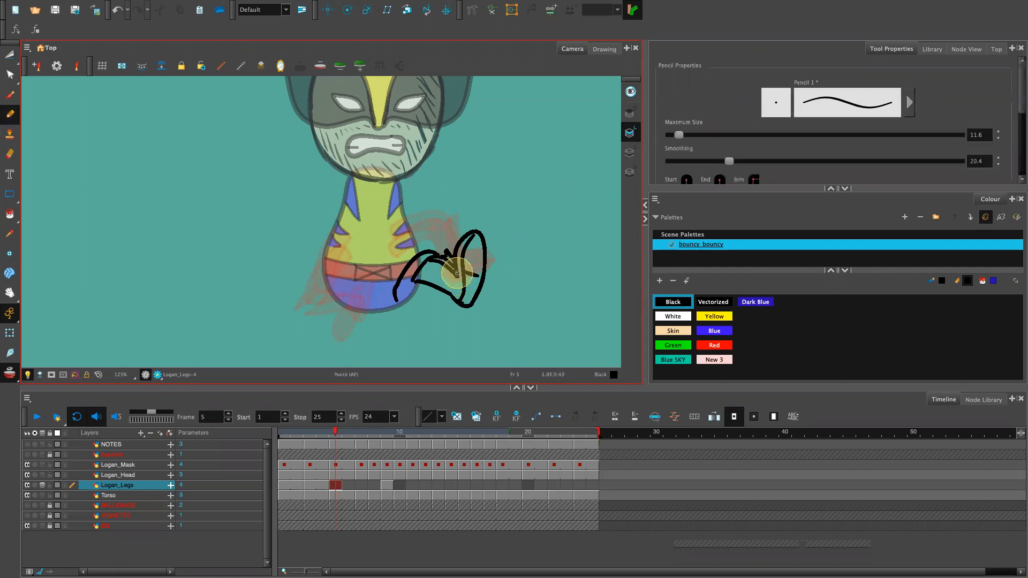
Touch up the right boot's ankle line in pencil and close the hip end of the right thigh, undoing unwanted strokes.
key(alt+s)
drag(457, 273, 458, 266)
drag(397, 300, 418, 277)
key(ctrl+z)
key(ctrl+z)
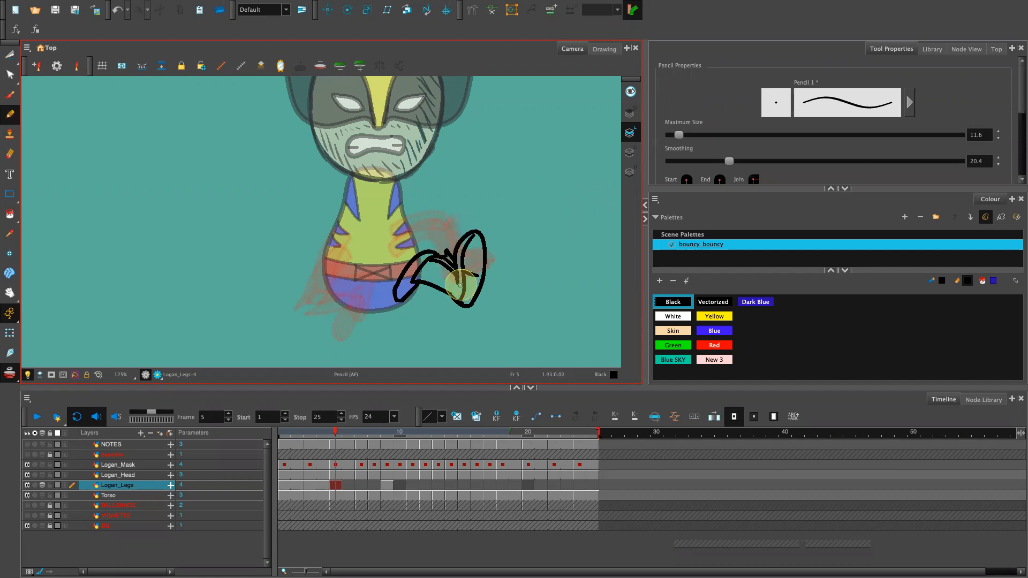
Set the Eraser's maximum size to 16.4 and clean up the excess line inside the right boot.
key(alt+e)
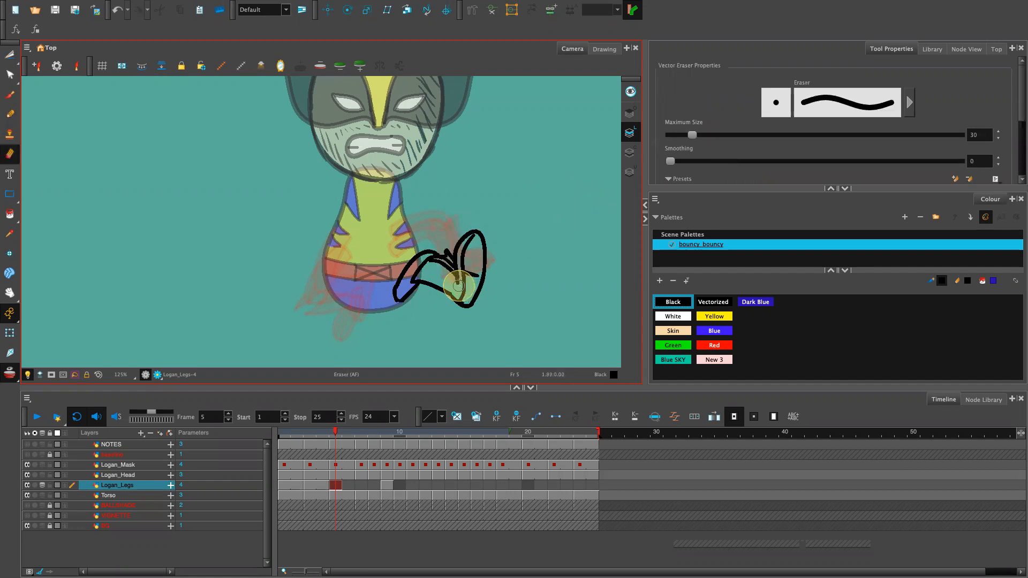
key(ctrl+z)
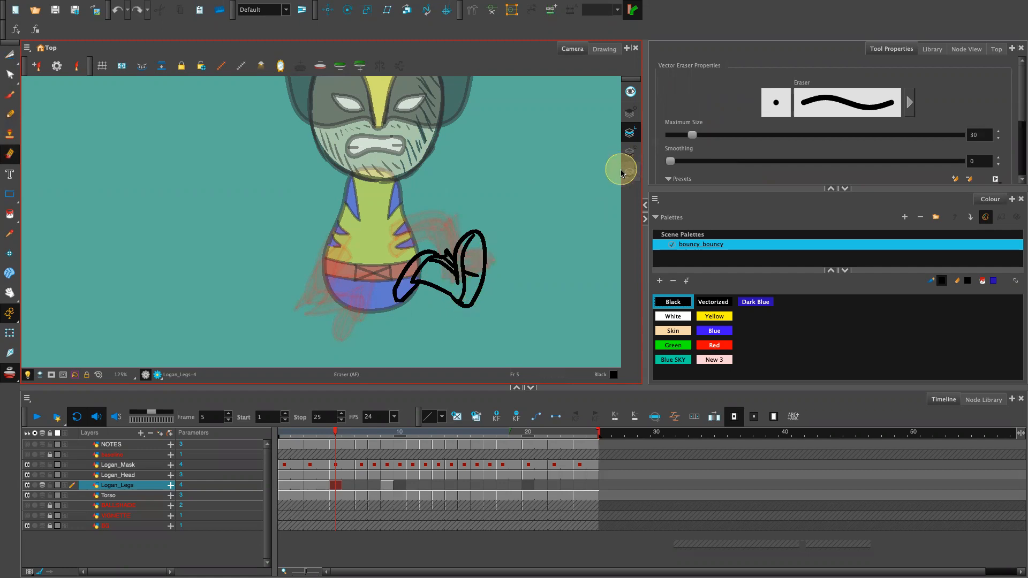
click(690, 135)
drag(689, 134, 682, 135)
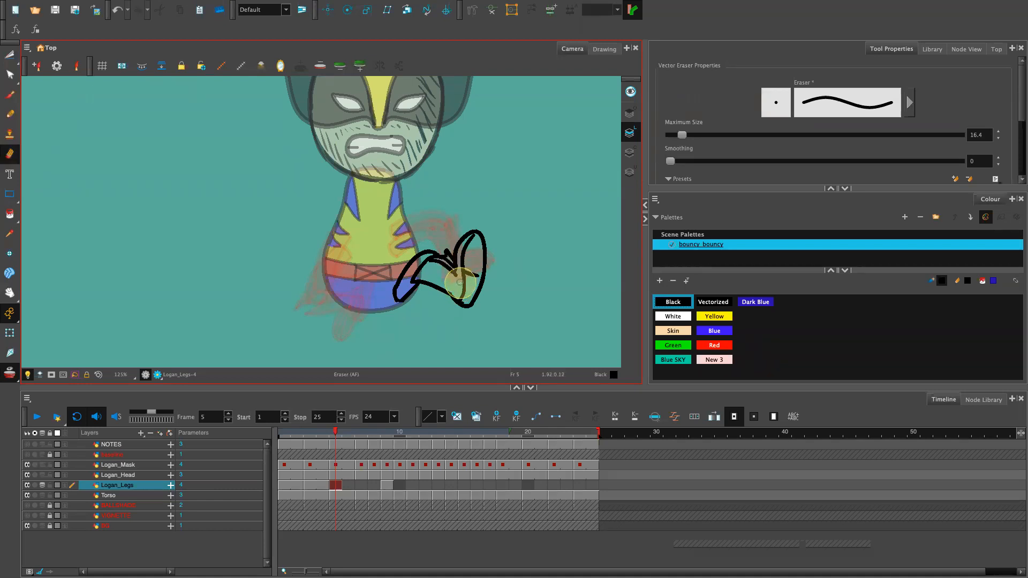
key(alt+x)
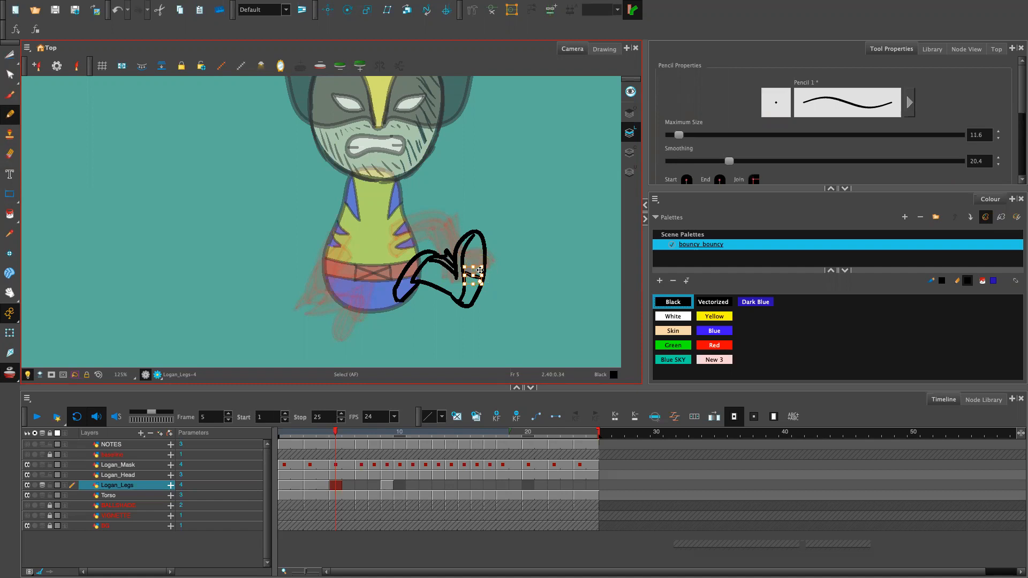
click(537, 287)
Draw the left thigh's curve outward from the hip and the first slanted shin lines down from the knee, redoing unsatisfactory strokes.
mouse_move(525, 338)
mouse_down()
mouse_move(614, 360)
mouse_move(616, 333)
mouse_up()
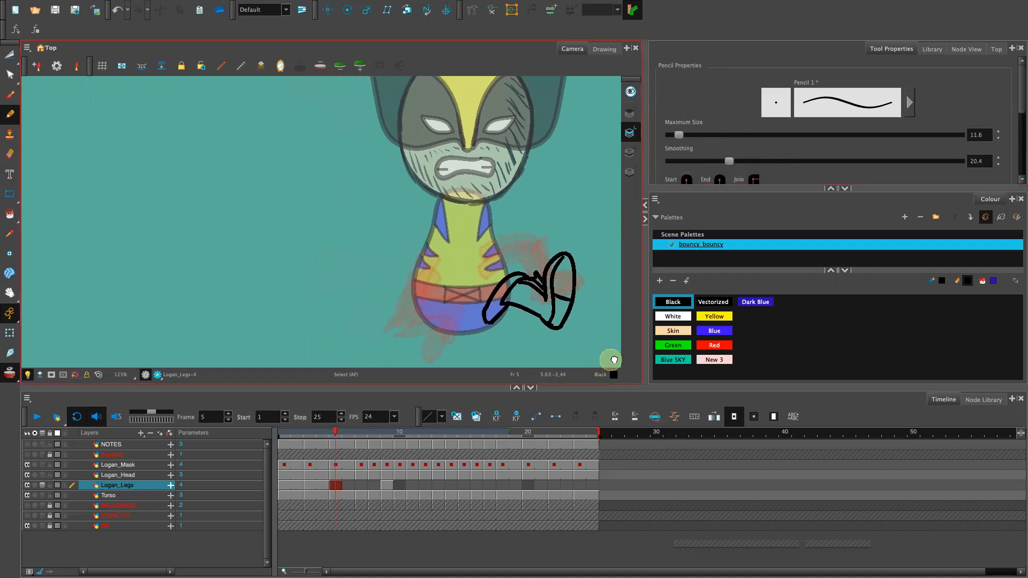
drag(537, 341, 510, 294)
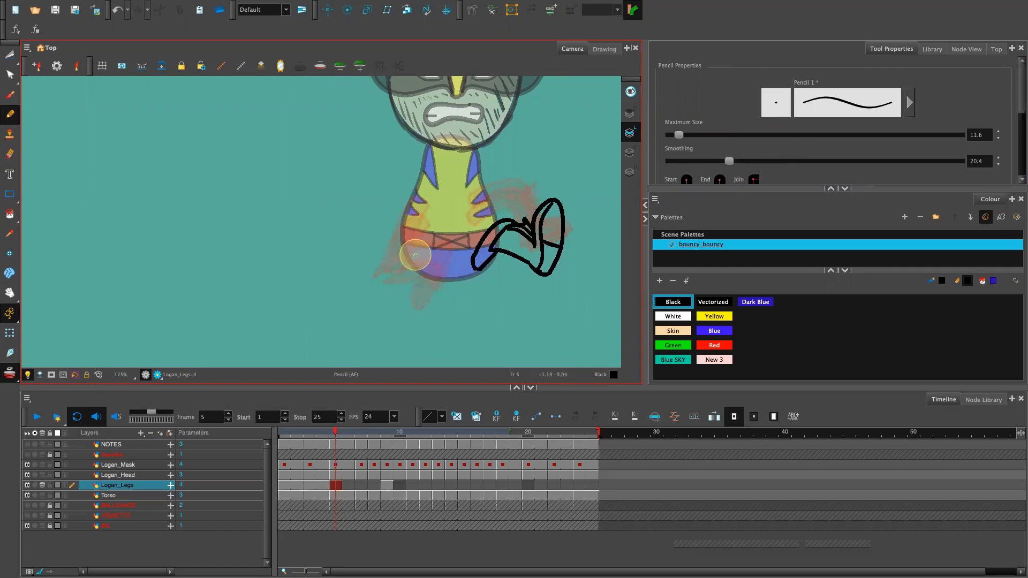
mouse_move(421, 254)
mouse_down()
mouse_move(380, 271)
mouse_move(388, 302)
mouse_up()
key(ctrl+z)
mouse_move(421, 256)
mouse_down()
mouse_move(381, 257)
mouse_move(397, 295)
mouse_up()
key(ctrl+z)
drag(368, 255, 403, 317)
key(ctrl+z)
drag(371, 258, 406, 310)
drag(393, 264, 414, 316)
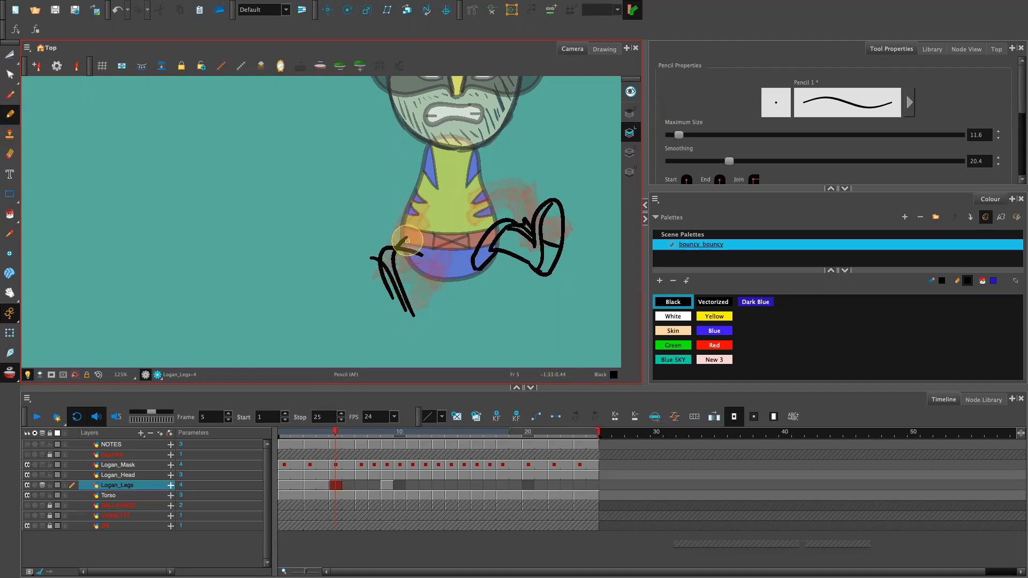
Draw the inner and outer edges of the left boot shaft from its pointed cuffs down to the ankle, redoing unsatisfactory strokes.
drag(407, 240, 424, 311)
key(ctrl+z)
drag(408, 238, 427, 313)
drag(368, 256, 401, 330)
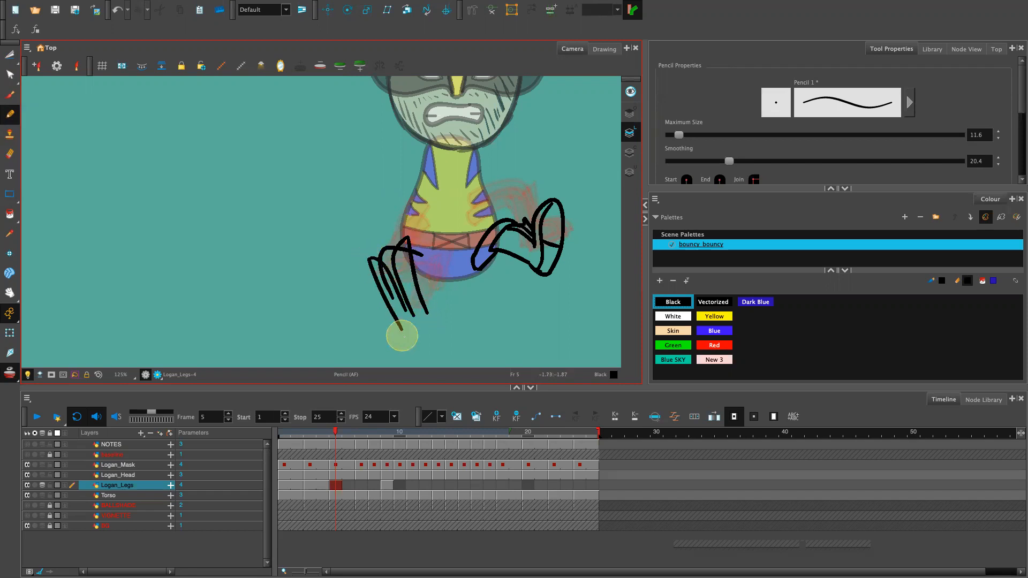
key(ctrl+z)
drag(369, 258, 400, 324)
key(ctrl+z)
drag(369, 259, 400, 319)
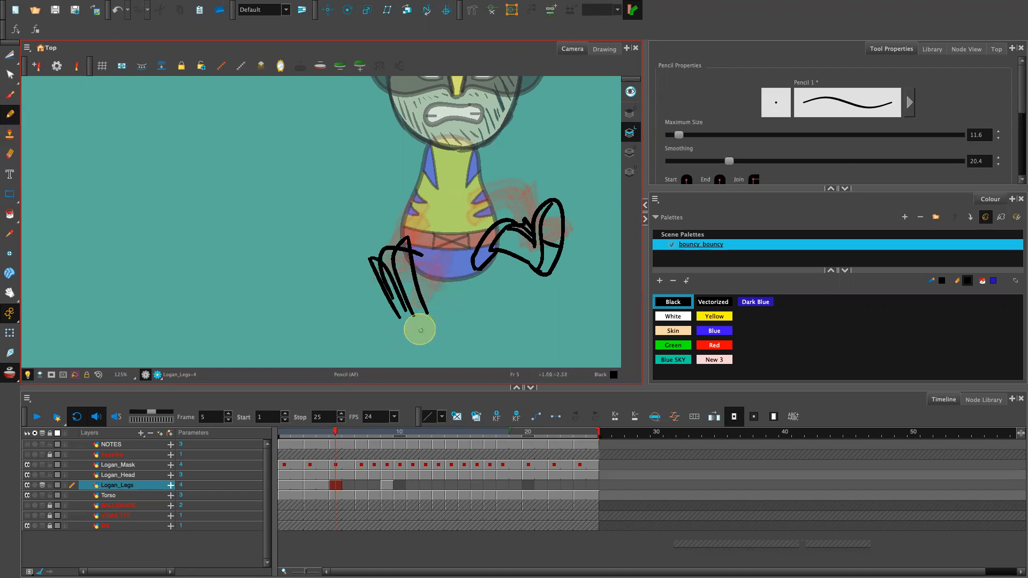
key(ctrl+z)
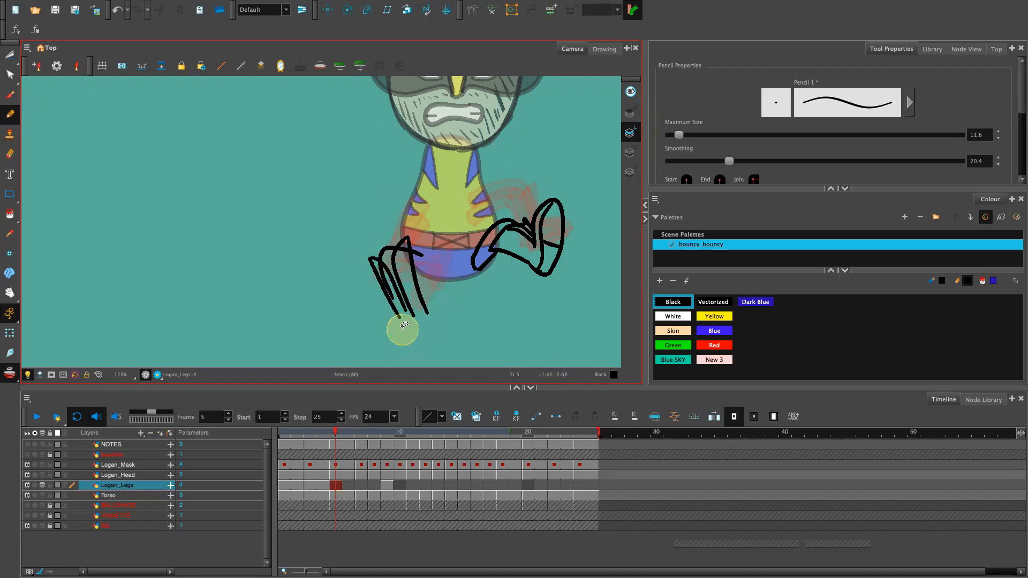
Draw the rounded, downward-pointing foot of the left boot below the shaft and refine its toe outline.
mouse_move(395, 343)
mouse_down()
mouse_move(431, 320)
mouse_move(431, 306)
mouse_up()
key(ctrl+z)
key(ctrl+z)
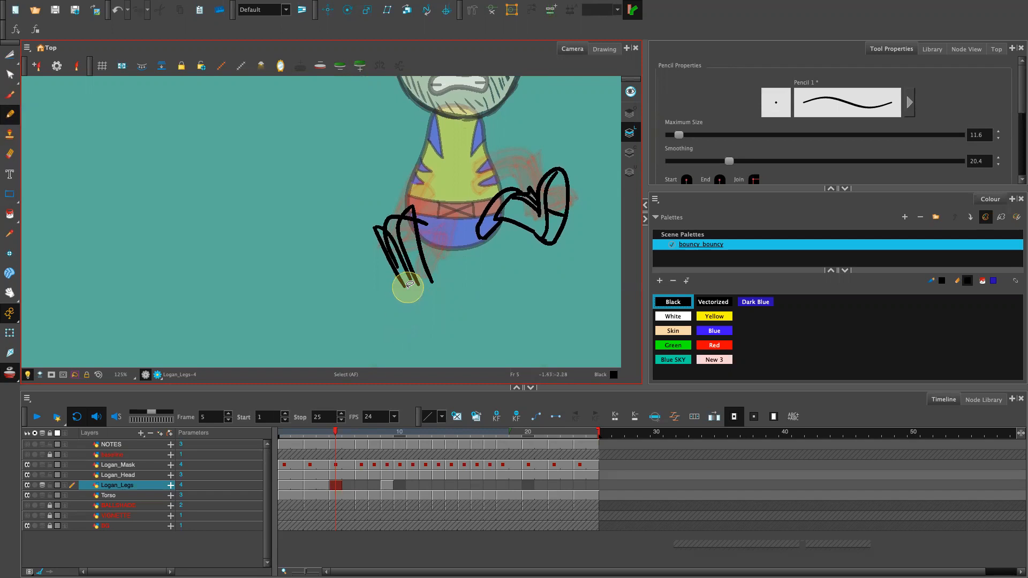
key(alt+s)
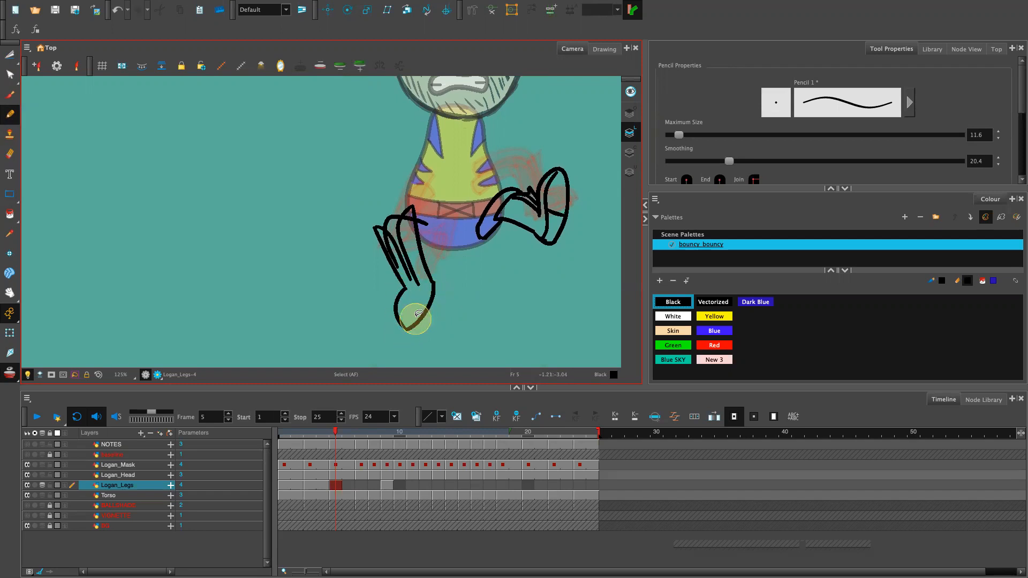
drag(432, 282, 412, 320)
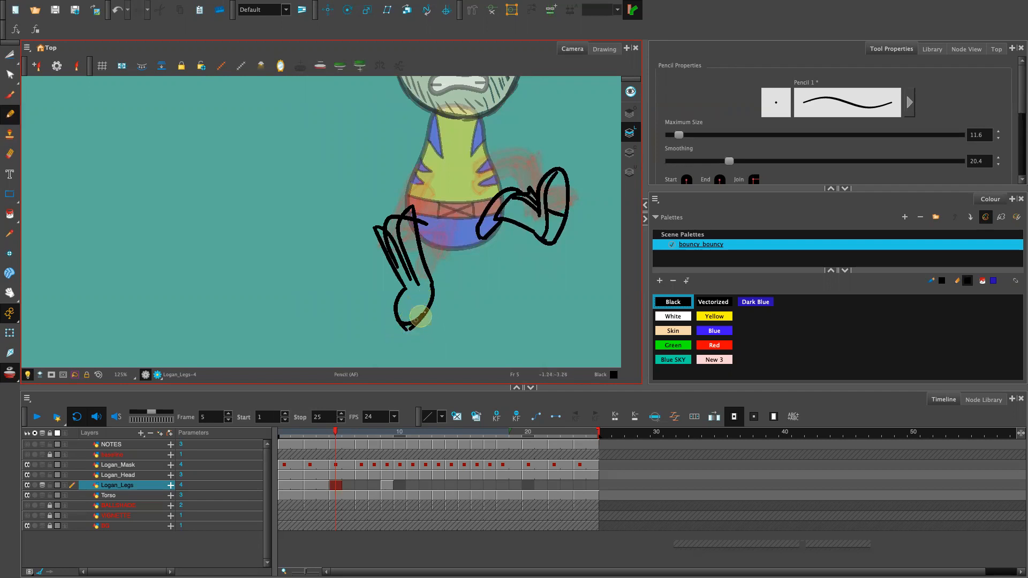
drag(419, 320, 431, 295)
Trim the stray line ends at the left boot's toe and the thigh line crossing its cuff with the Cutter.
key(alt+t)
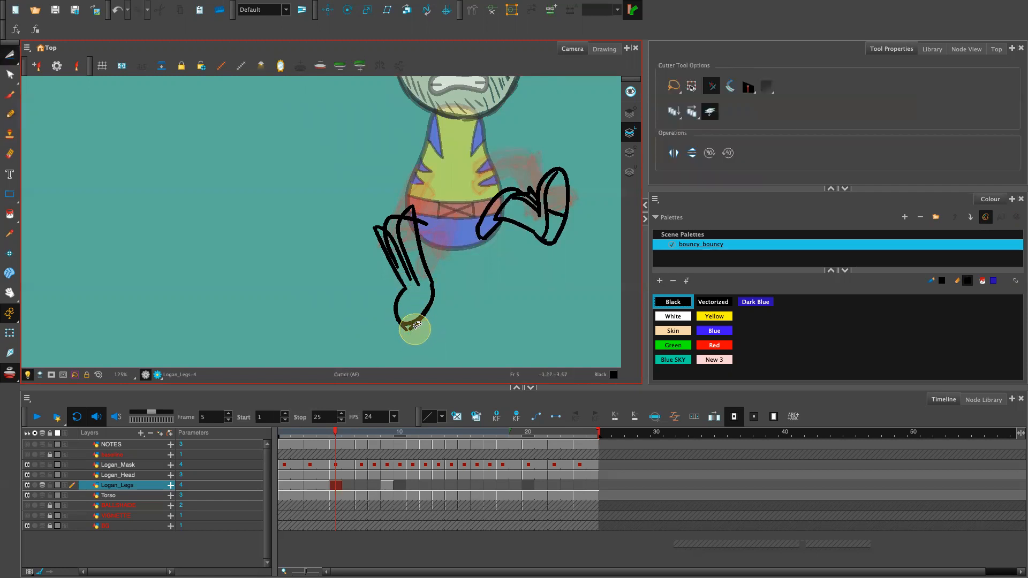
key(Delete)
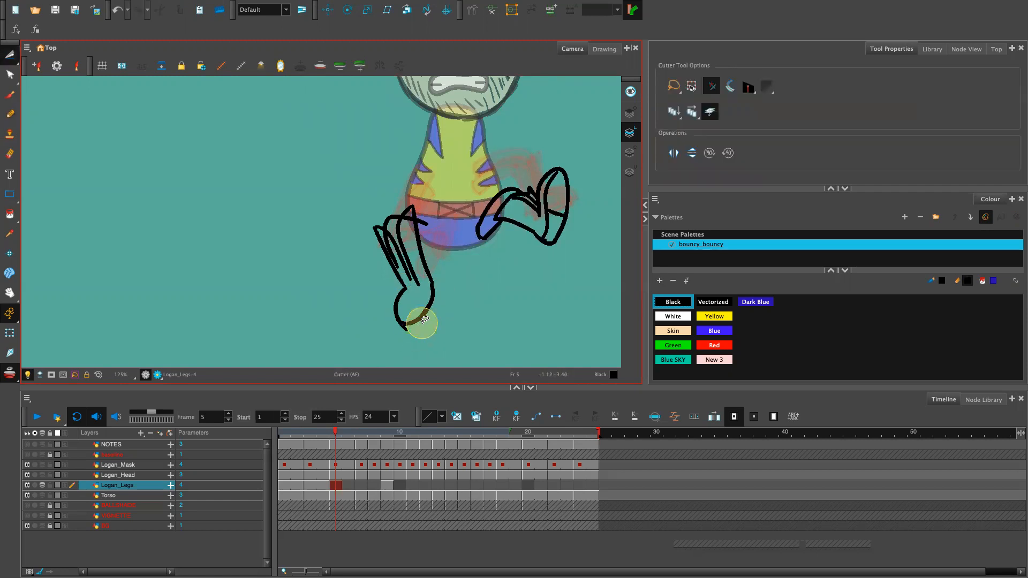
mouse_move(423, 276)
mouse_down()
mouse_move(394, 257)
mouse_move(413, 221)
mouse_up()
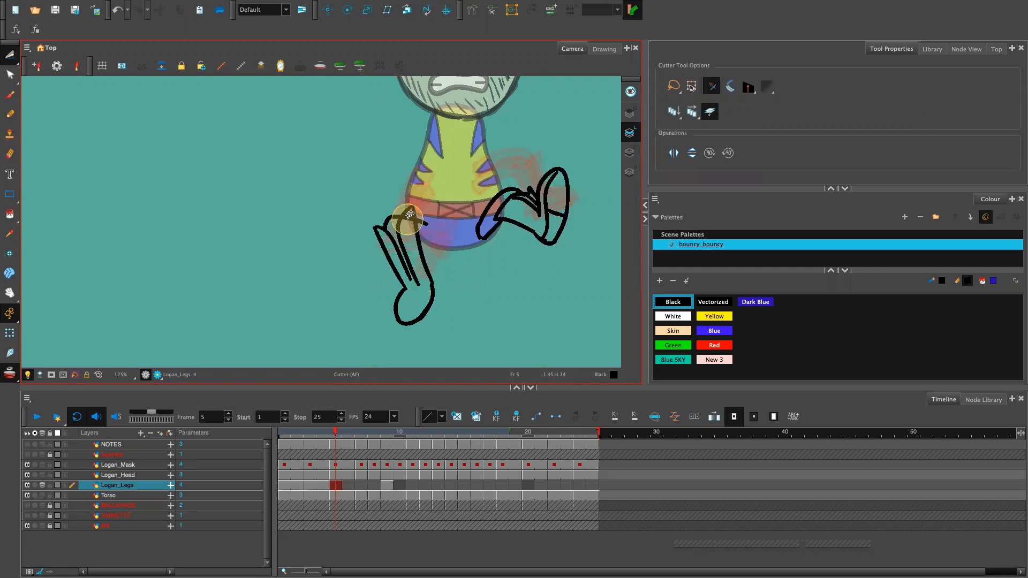
drag(410, 215, 419, 201)
key(Delete)
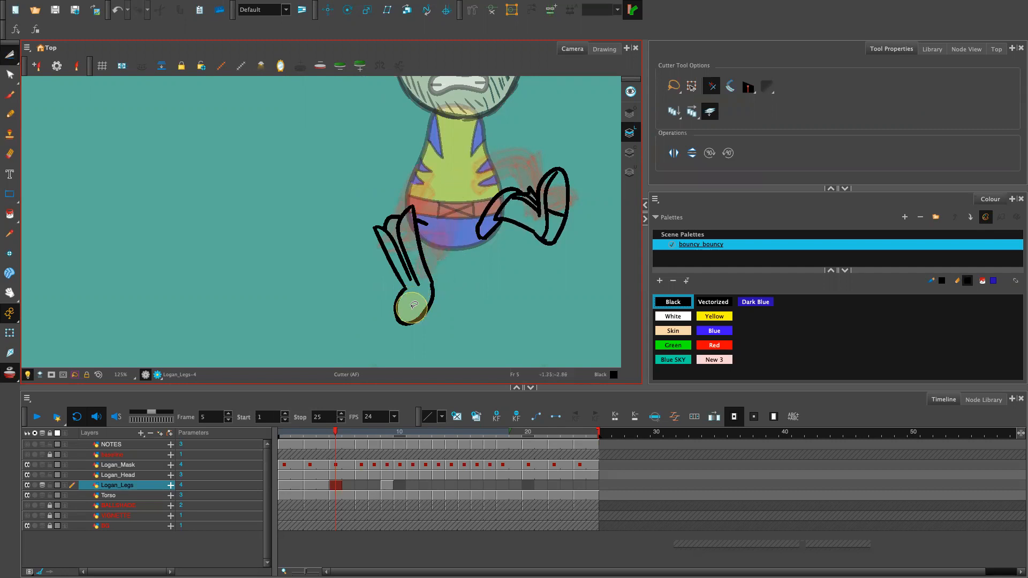
Draw two parallel curved lines from the left boot's ankle down to its toe, redoing strokes until they fit.
key(alt+x)
drag(412, 299, 405, 323)
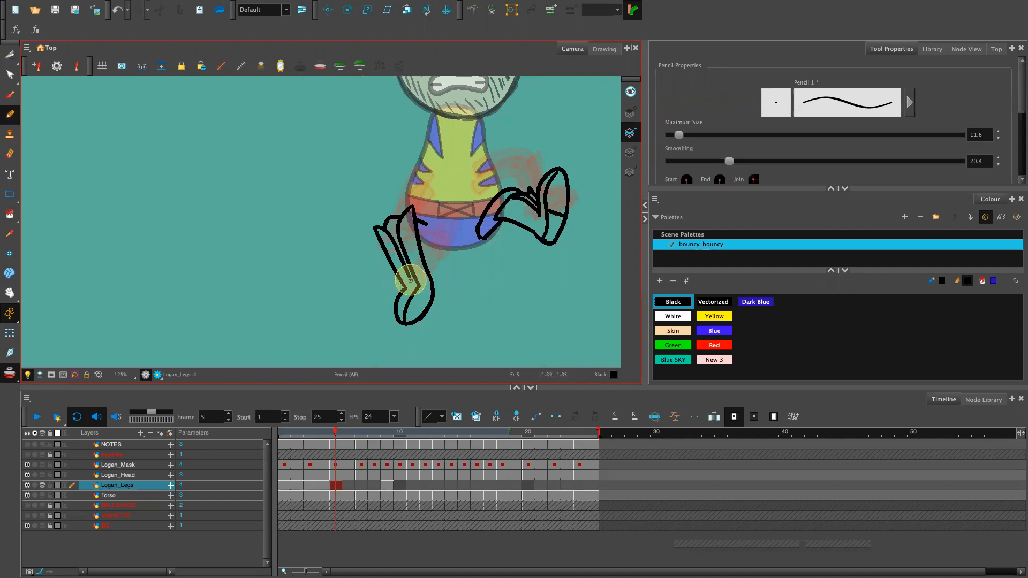
key(alt+s)
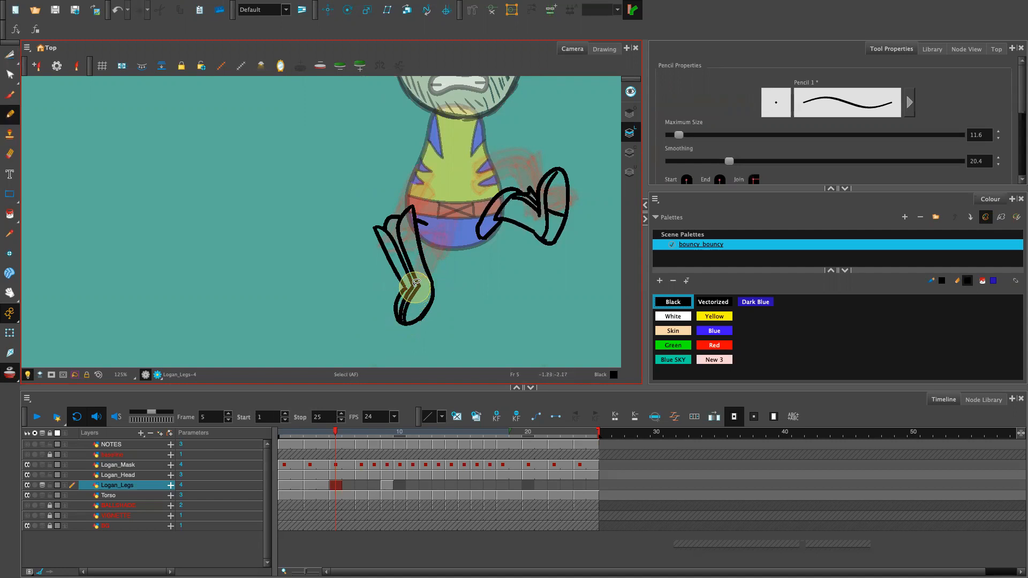
drag(408, 291, 402, 321)
key(ctrl+z)
key(ctrl+z)
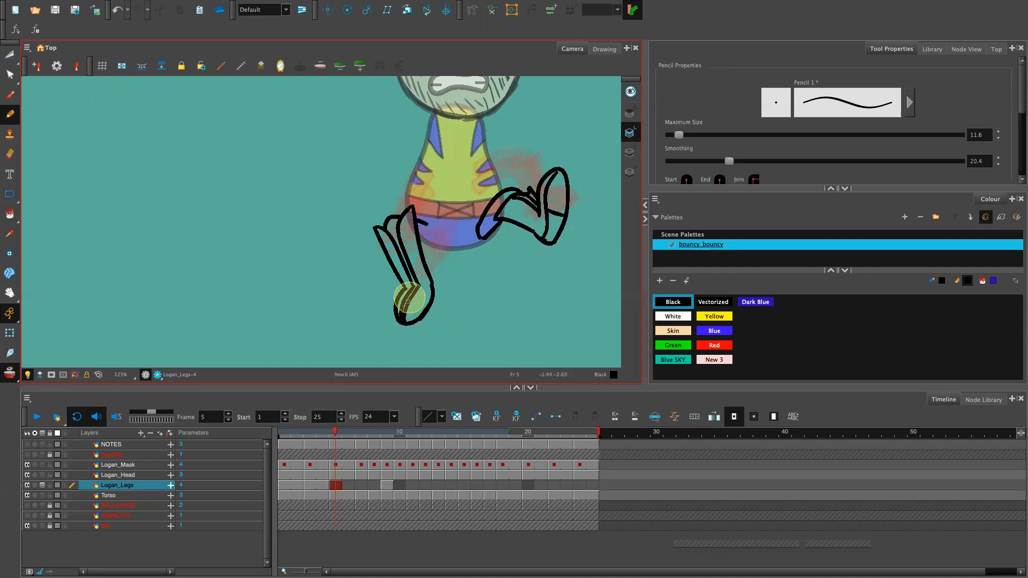
drag(414, 285, 403, 322)
key(ctrl+z)
drag(412, 285, 402, 323)
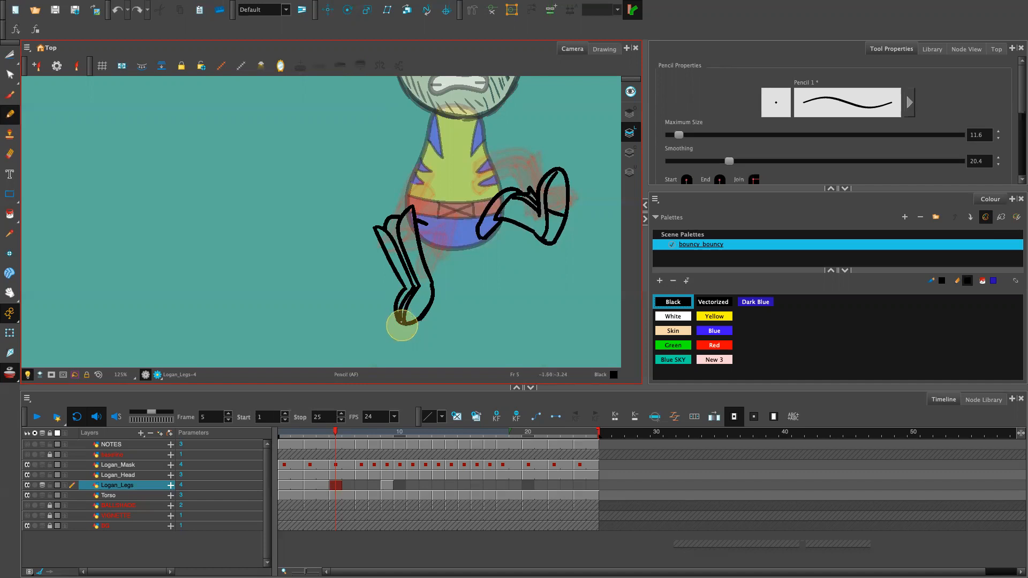
key(ctrl+z)
drag(414, 285, 401, 324)
key(ctrl+z)
mouse_move(413, 288)
mouse_down()
mouse_move(402, 322)
mouse_move(422, 317)
mouse_up()
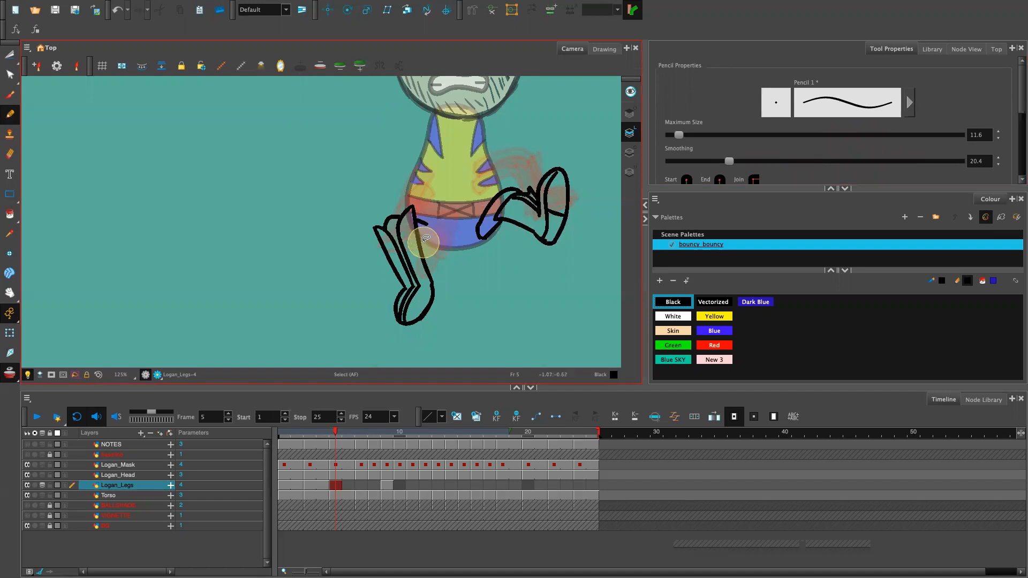
Close the hip end of the left thigh, select the whole left leg and nudge it slightly upward.
drag(425, 223, 434, 245)
key(ctrl+z)
key(s)
drag(435, 196, 426, 194)
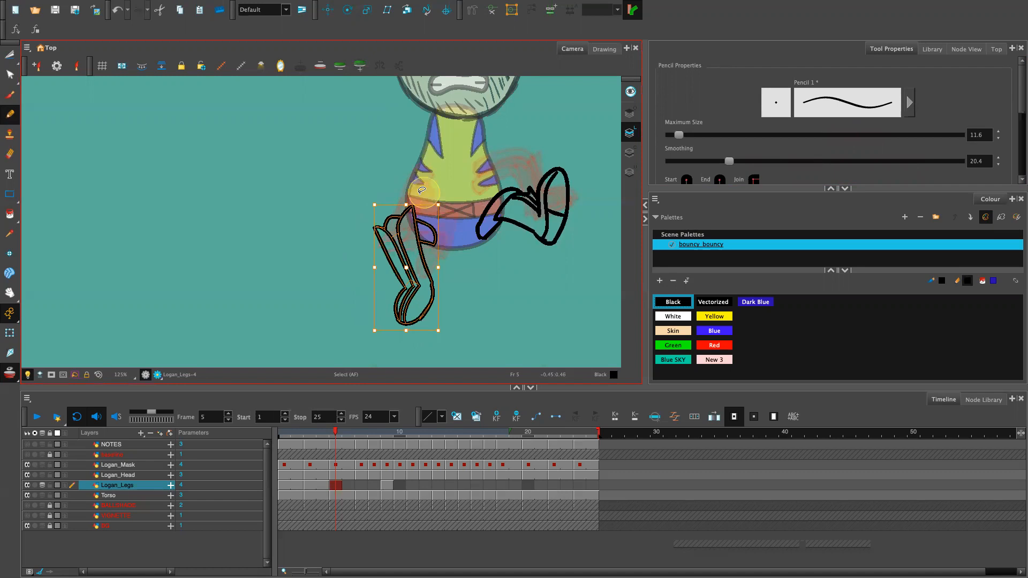
key(Up)
key(Up)
key(alt+shift+s)
key(Down)
key(Down)
key(Down)
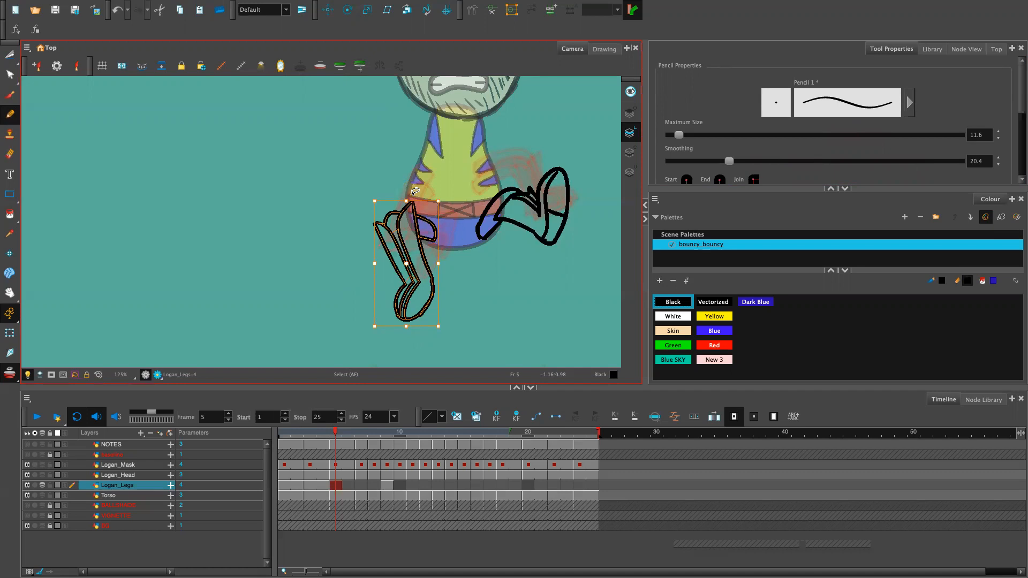
Scale the selected left leg slightly smaller and nudge it into place beside the hip.
click(496, 305)
click(878, 128)
mouse_move(450, 233)
mouse_down()
mouse_move(442, 337)
mouse_move(451, 344)
mouse_up()
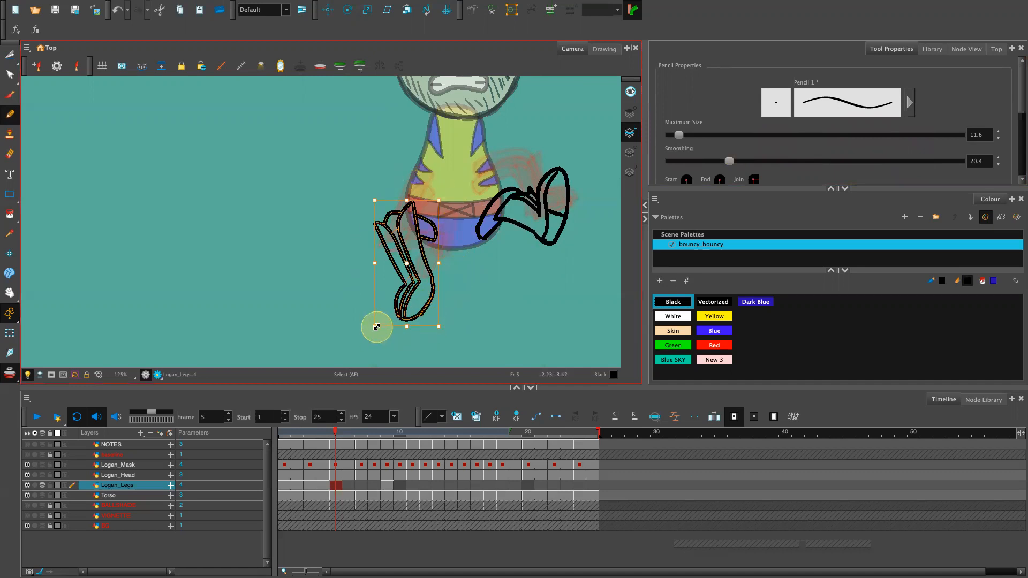
drag(375, 325, 438, 319)
key(Down)
key(Down)
key(Right)
key(Left)
key(Left)
key(Up)
key(Right)
key(Right)
key(Right)
key(Right)
key(Up)
click(537, 277)
Fill the right and left thighs with the Yellow swatch using the Paint tool.
click(714, 316)
click(737, 244)
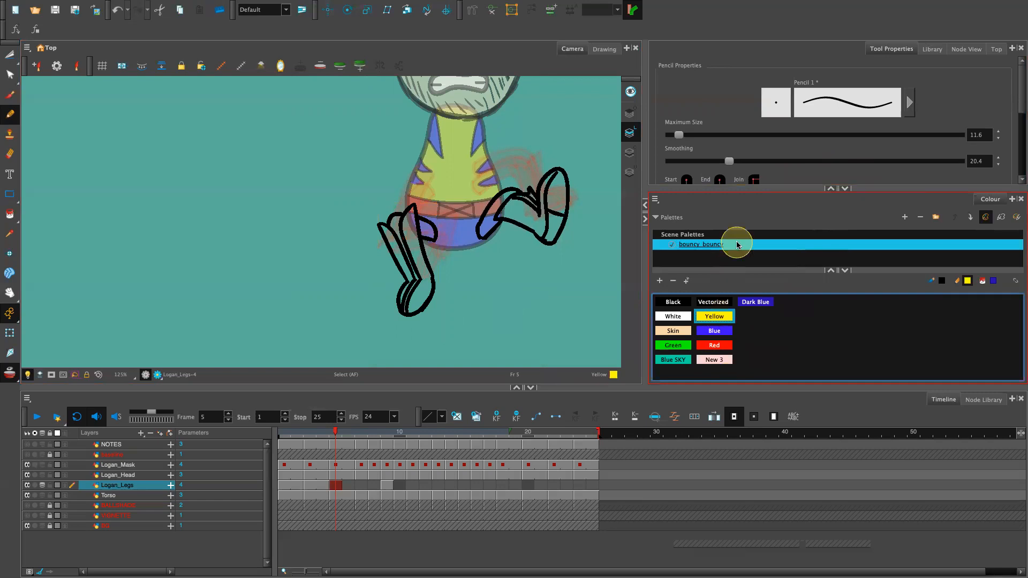
key(alt+i)
click(756, 302)
click(737, 318)
click(491, 213)
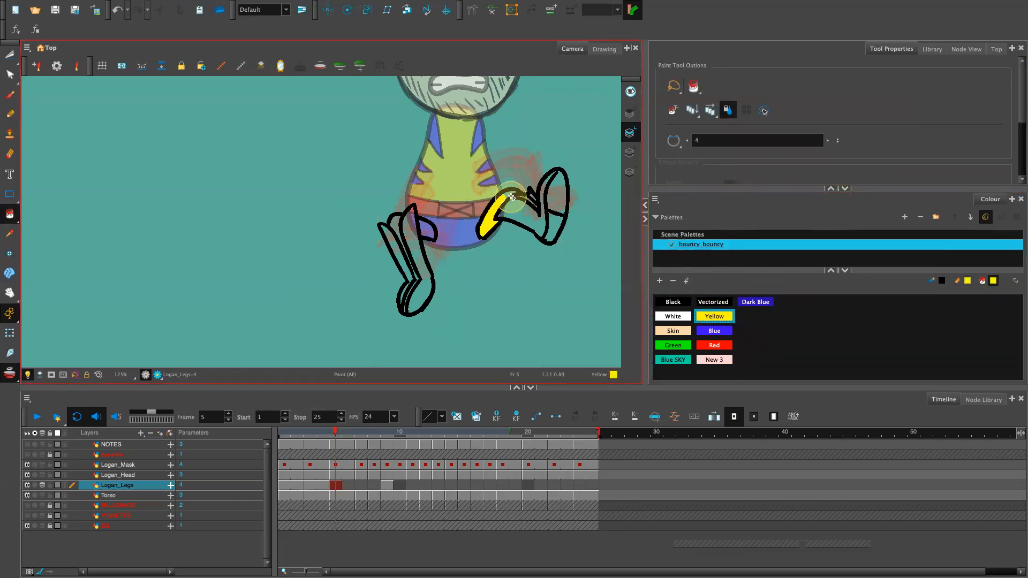
click(427, 229)
Draw a short Black pencil stroke joining the lines at the top of the left boot, redoing the first attempt.
click(672, 302)
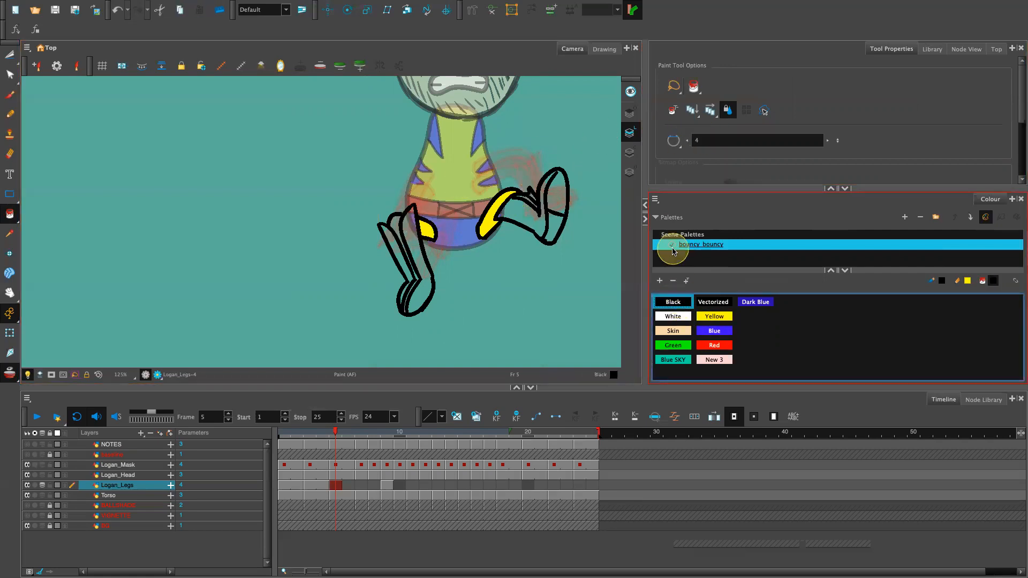
key(alt+slash)
drag(389, 227, 400, 224)
key(ctrl+z)
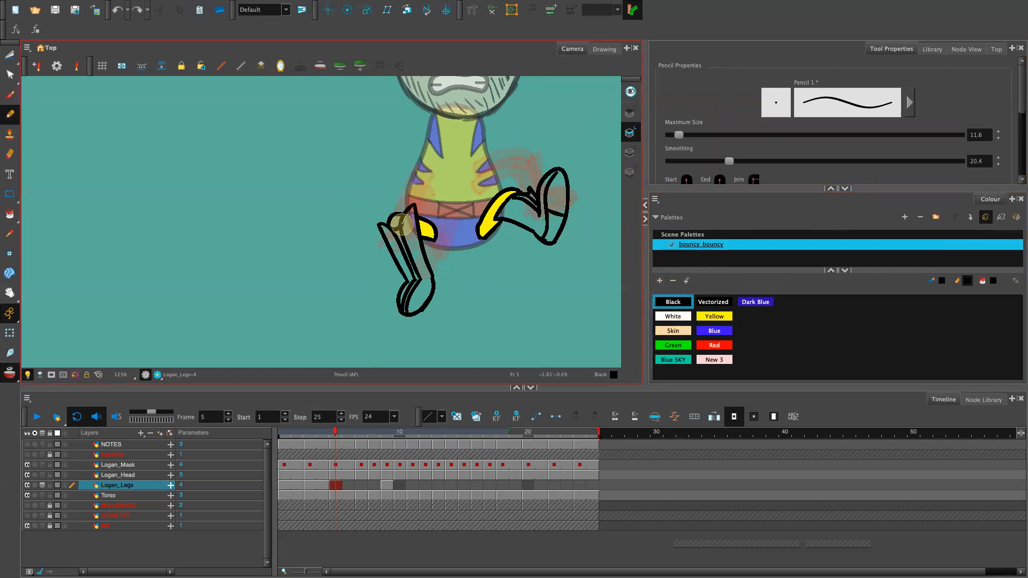
drag(397, 224, 407, 211)
click(662, 193)
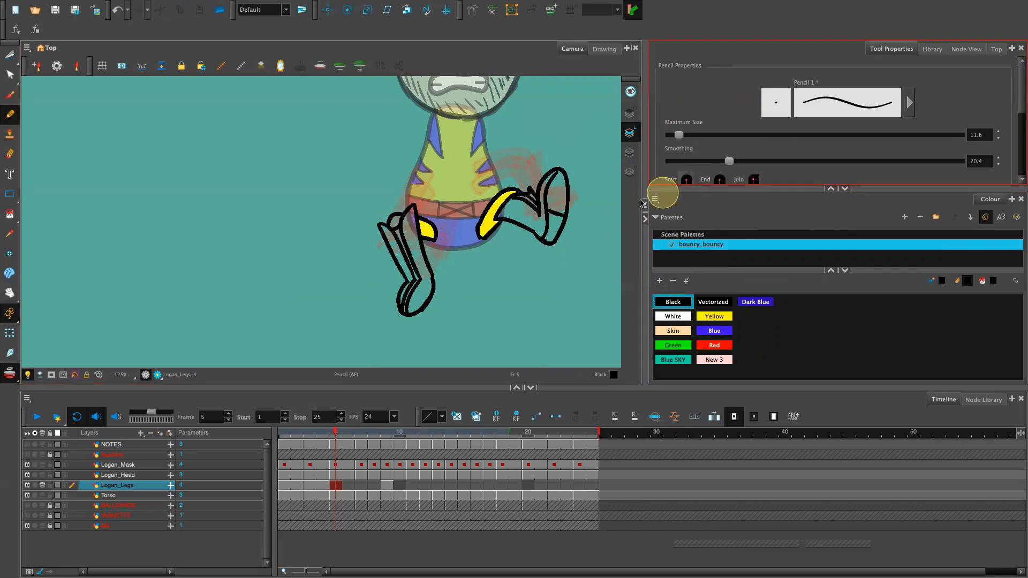
Fill the narrow strip between the left boot's lines with Black using the Paint tool, undoing stray fills.
key(alt+i)
click(403, 244)
mouse_move(404, 244)
mouse_down()
mouse_move(418, 276)
mouse_move(409, 296)
mouse_move(416, 281)
mouse_up()
click(412, 272)
key(ctrl+z)
click(416, 272)
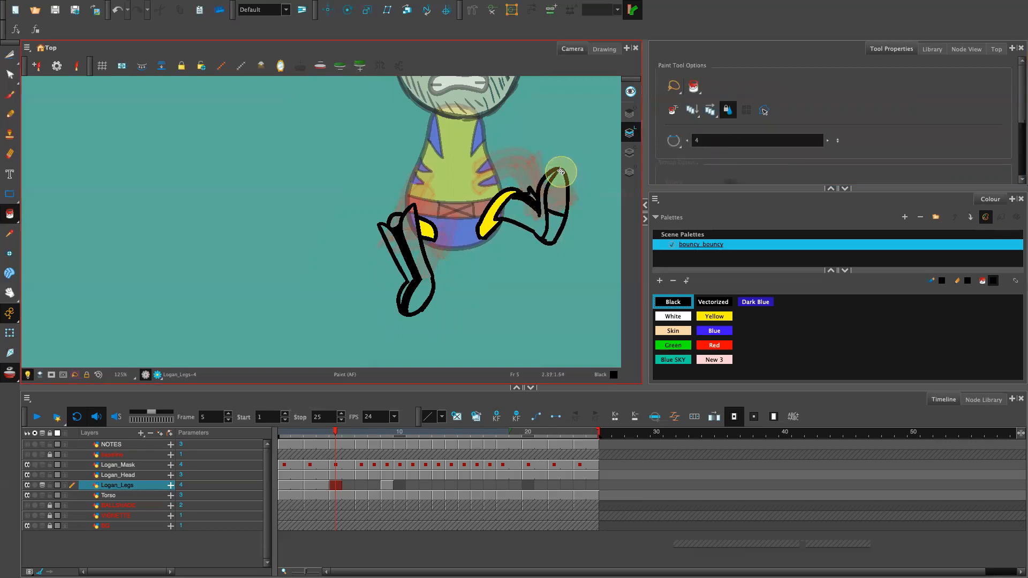
key(ctrl+z)
Reshape the right leg's black outline under the knee by moving its corner point slightly with the Contour Editor.
click(10, 74)
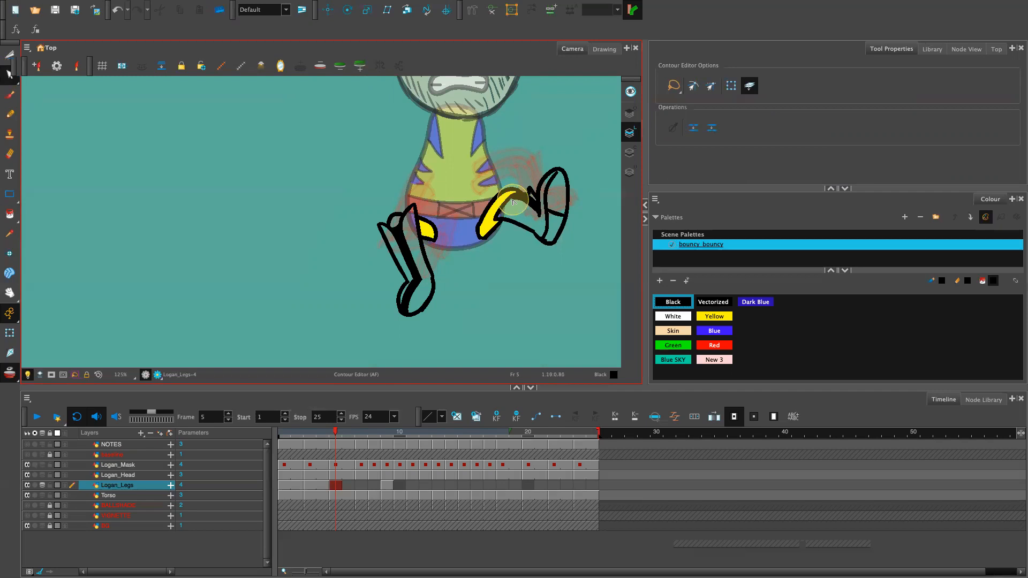
click(515, 202)
key(2)
key(2)
key(2)
key(2)
key(2)
key(2)
key(2)
key(2)
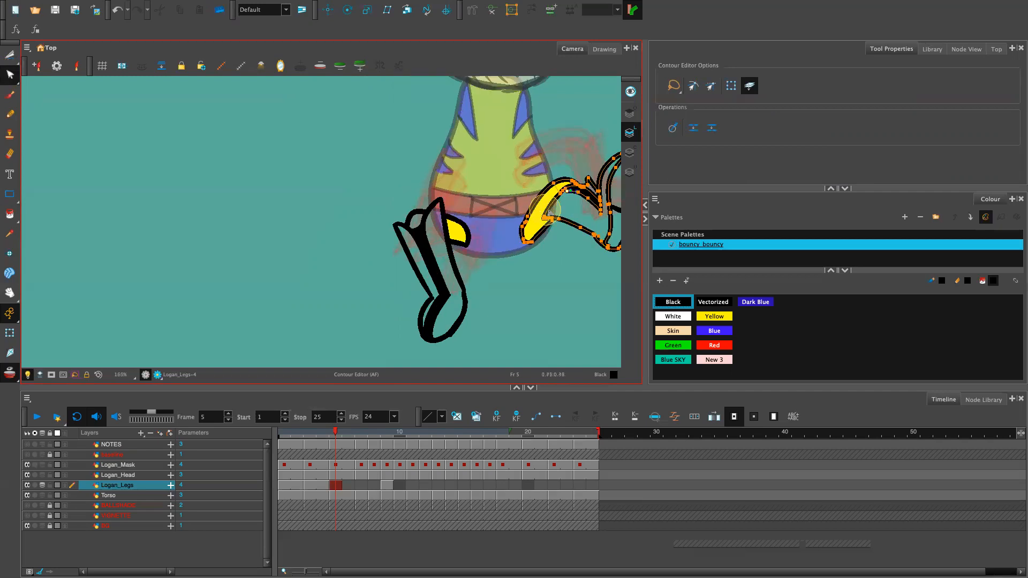
drag(559, 271, 131, 281)
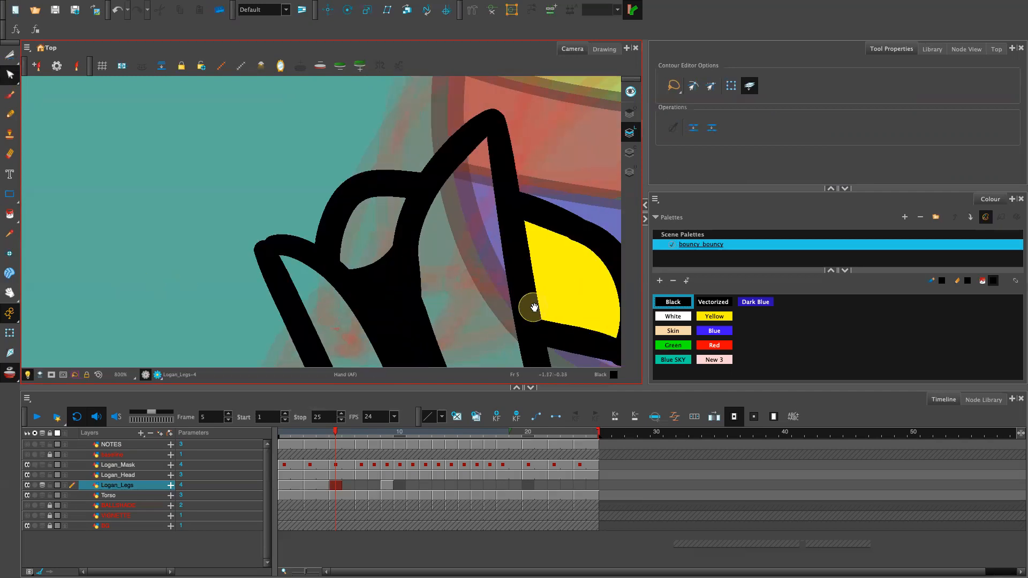
mouse_move(533, 307)
mouse_down()
mouse_move(316, 278)
mouse_move(284, 313)
mouse_move(409, 355)
mouse_move(452, 296)
mouse_move(456, 367)
mouse_up()
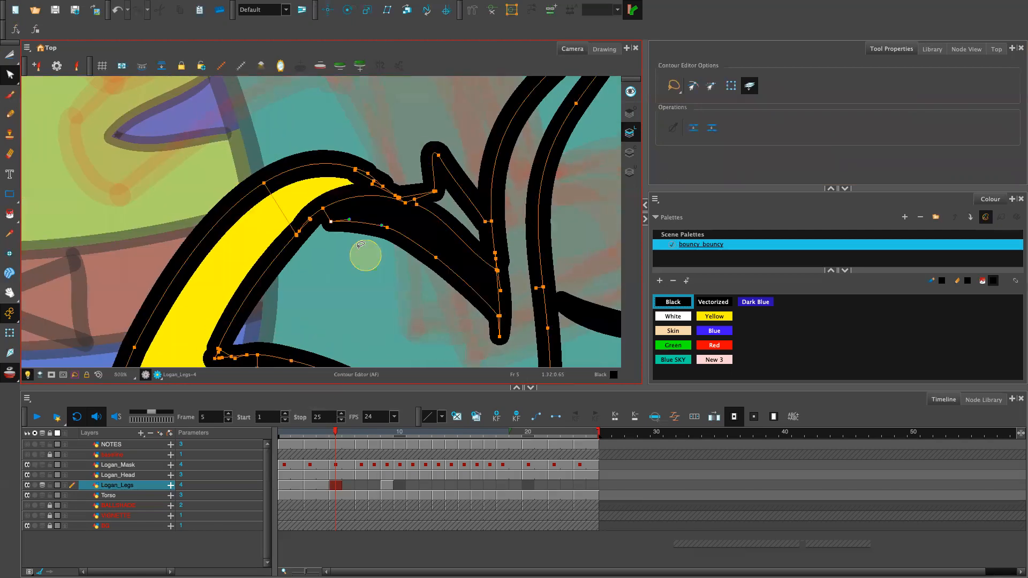
drag(332, 222, 329, 221)
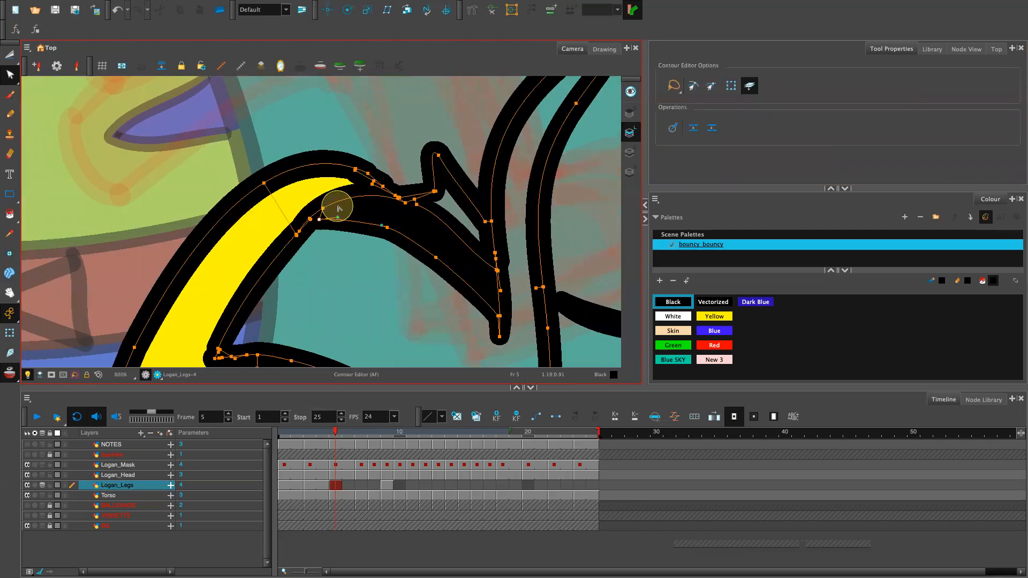
Fill the right boot's upper part and the left boot's sections with the Blue swatch using the Paint tool.
key(1)
key(1)
key(1)
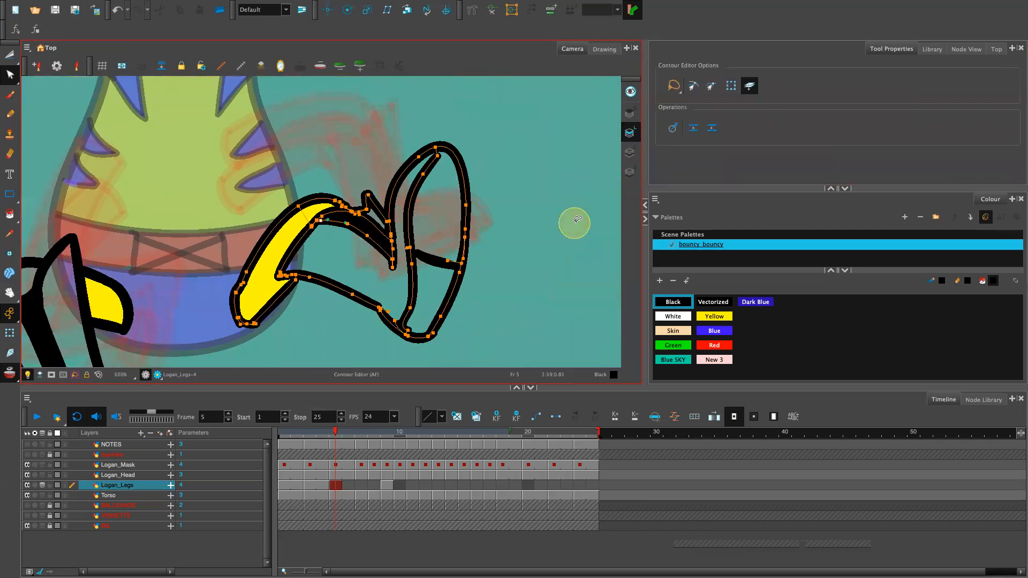
key(1)
key(1)
key(1)
drag(443, 318, 624, 295)
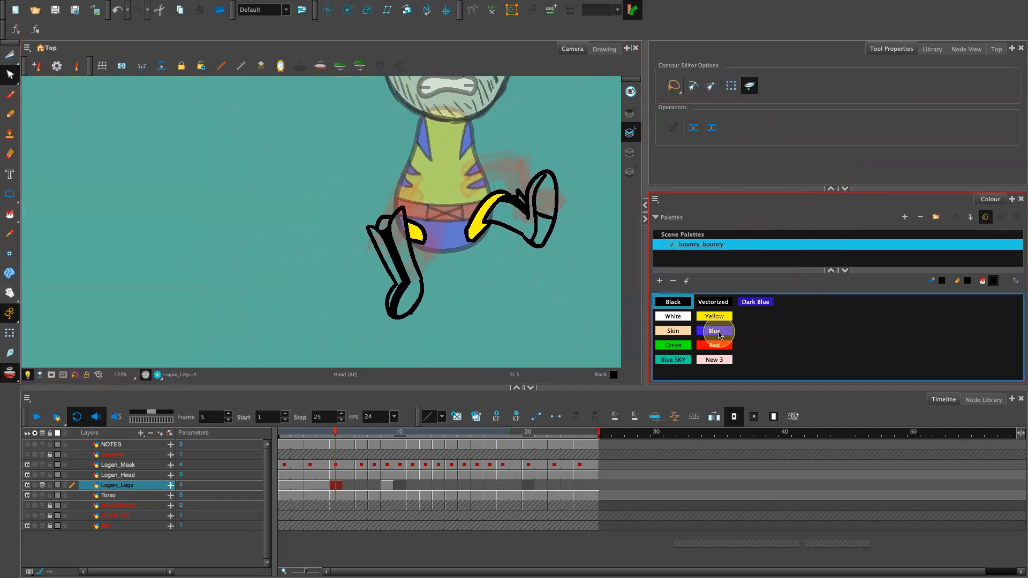
click(719, 335)
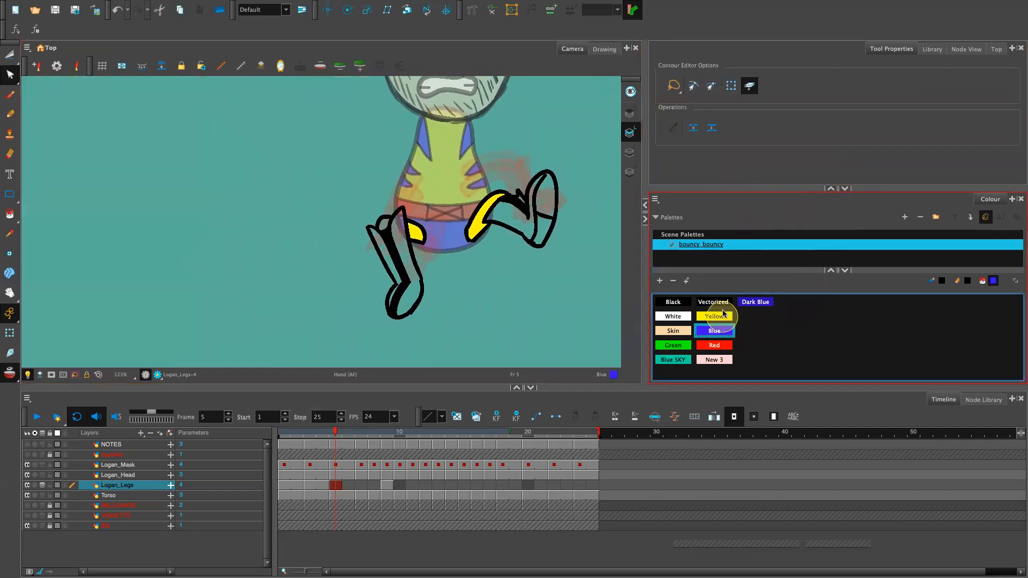
key(alt+i)
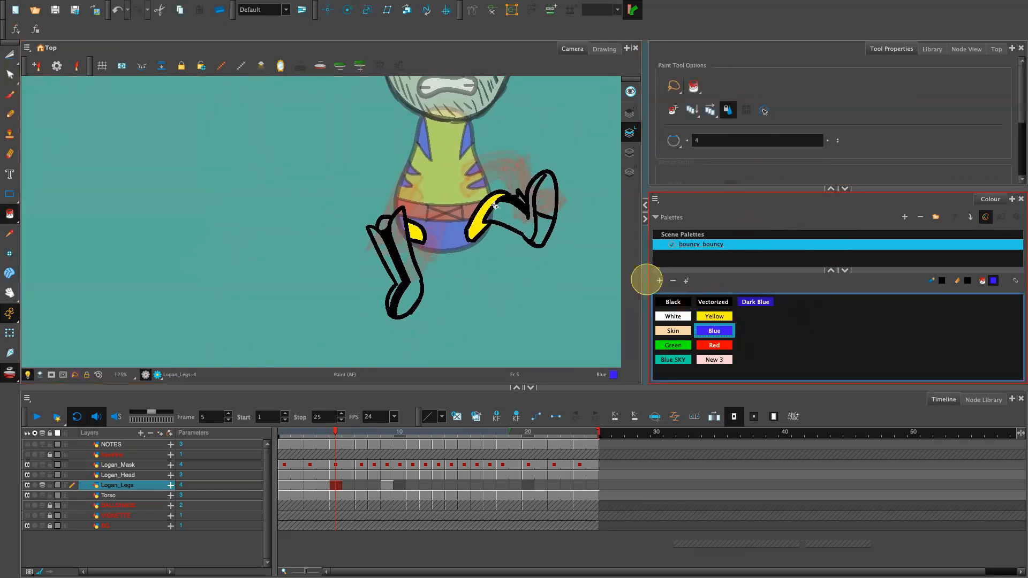
click(524, 215)
click(401, 299)
click(409, 278)
click(394, 268)
click(397, 268)
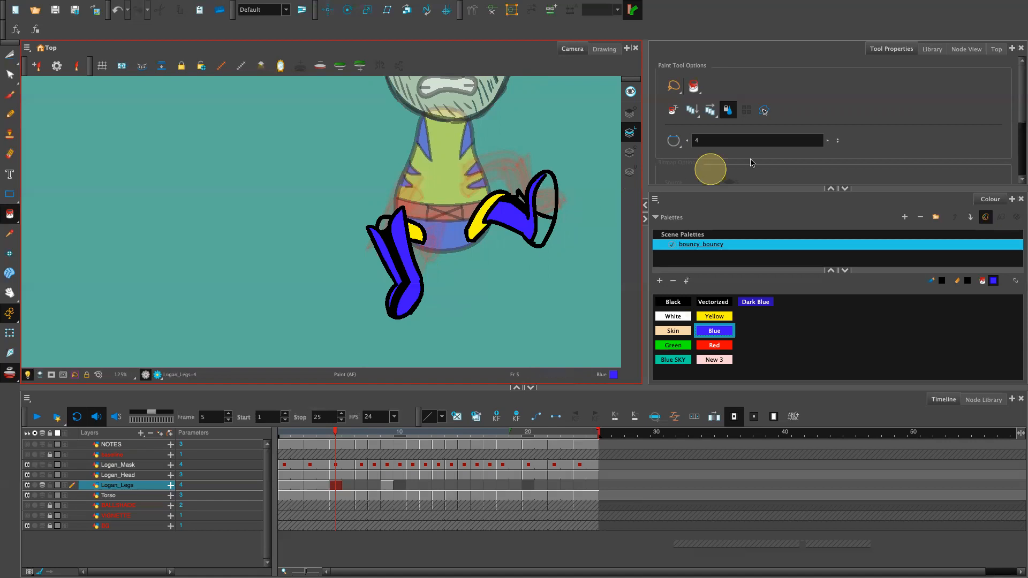
Undo the stray fill on the right boot and touch up the tip of its cuff with a Black brush dab.
click(519, 195)
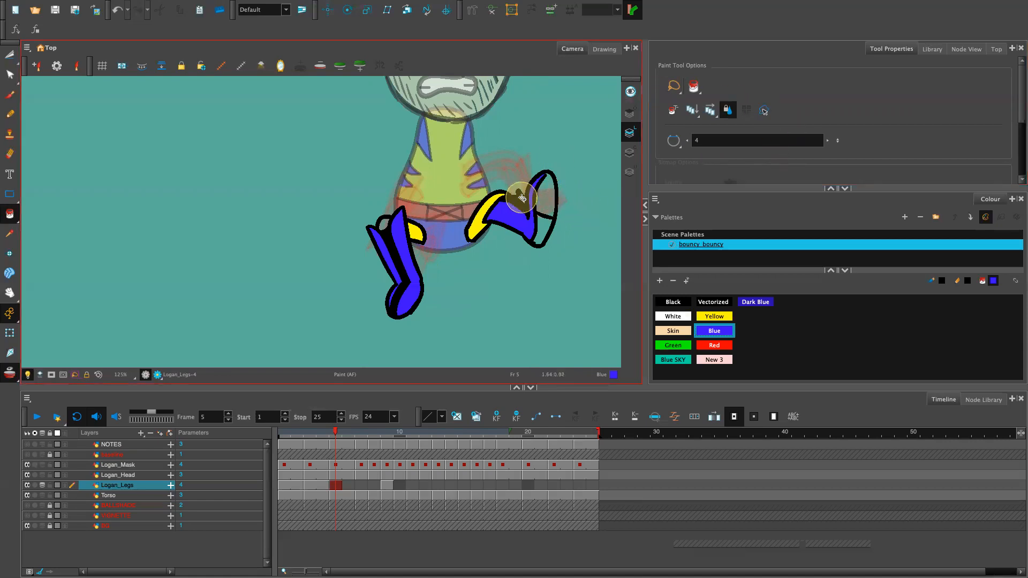
click(541, 195)
key(ctrl+z)
click(751, 181)
key(alt+b)
drag(711, 202, 723, 320)
click(518, 200)
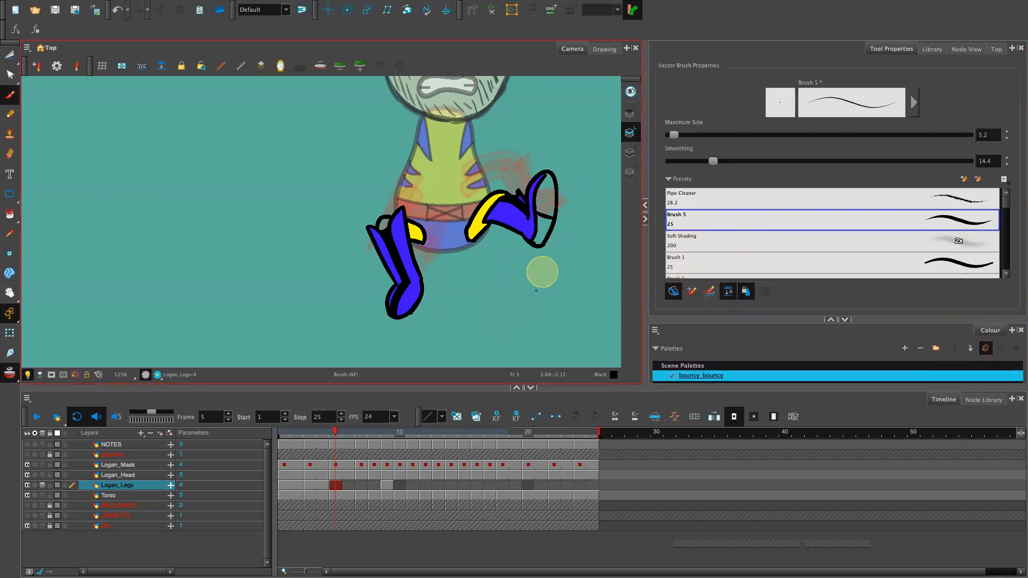
Fill the left knee patch with Yellow and the right boot's sole with Dark Blue using the Paint tool.
key(alt+i)
mouse_move(737, 318)
mouse_down()
mouse_move(835, 293)
mouse_move(863, 186)
mouse_up()
click(714, 313)
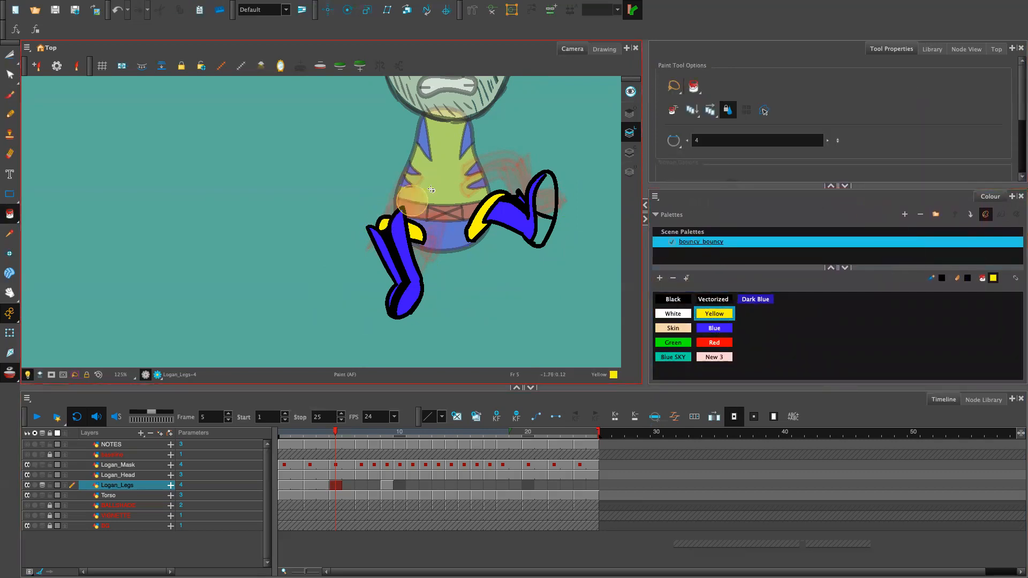
click(753, 298)
click(545, 222)
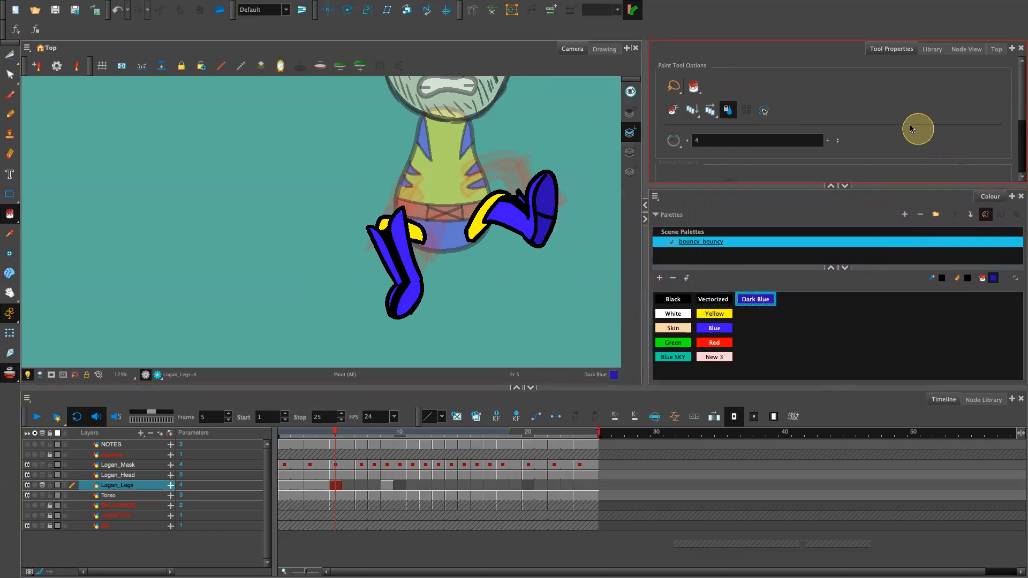
Place the frame 5 leg drawing on frame 6 of the Logan_Legs layer.
scroll(563, 225, down, 4)
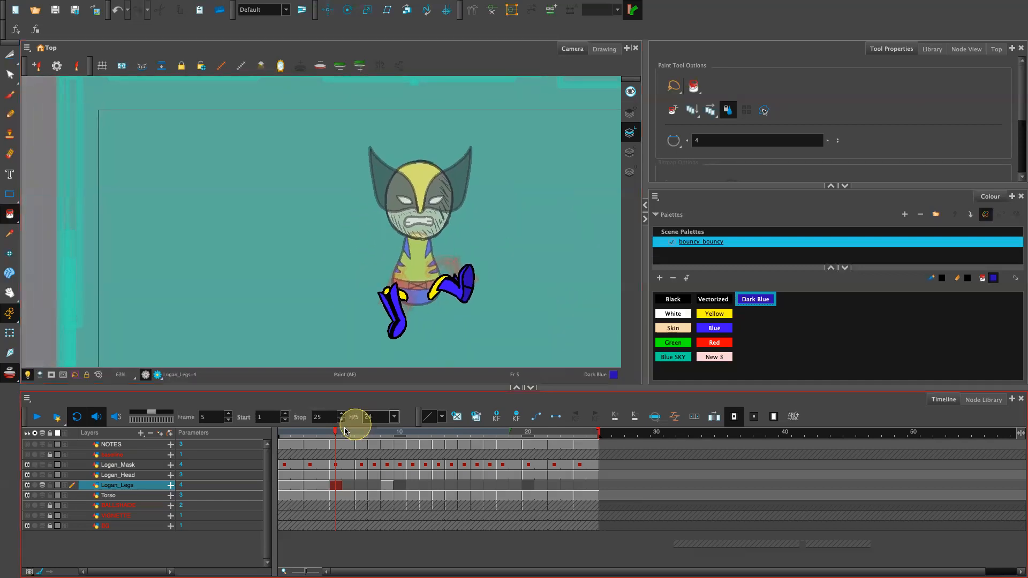
click(349, 485)
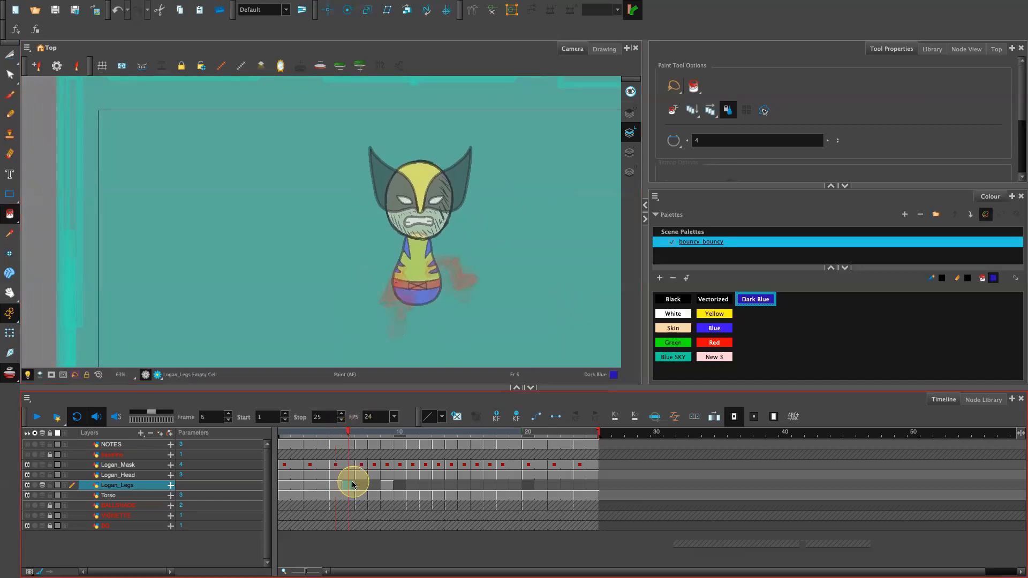
mouse_move(349, 432)
mouse_down()
mouse_move(312, 459)
mouse_move(344, 470)
mouse_move(316, 471)
mouse_move(367, 470)
mouse_move(291, 475)
mouse_move(348, 473)
mouse_up()
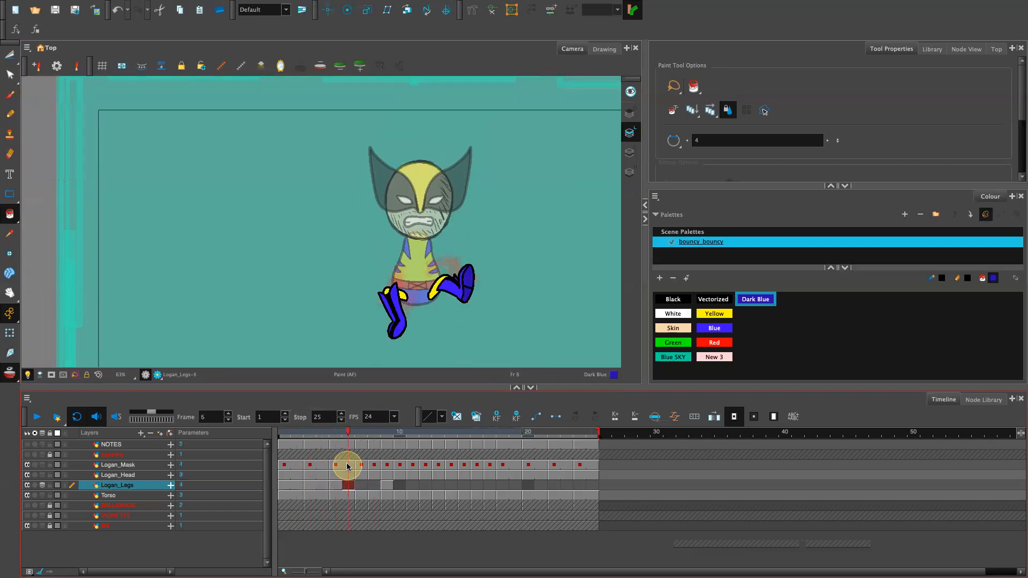
Select the right leg on frame 6, squash it slightly with the Perspective tool and nudge it downward.
mouse_move(479, 245)
mouse_down()
mouse_move(423, 302)
mouse_move(465, 273)
mouse_up()
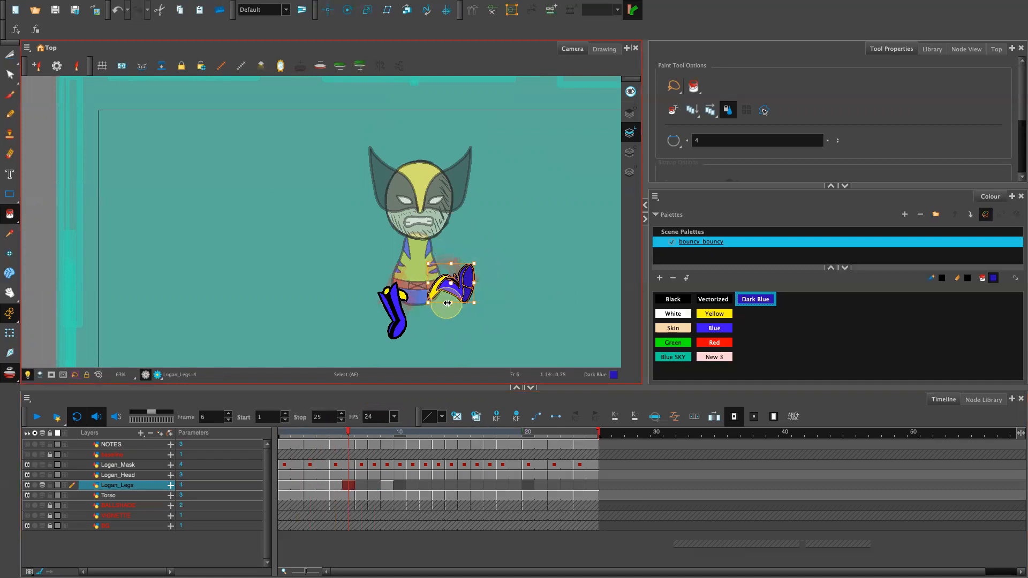
key(2)
key(2)
key(2)
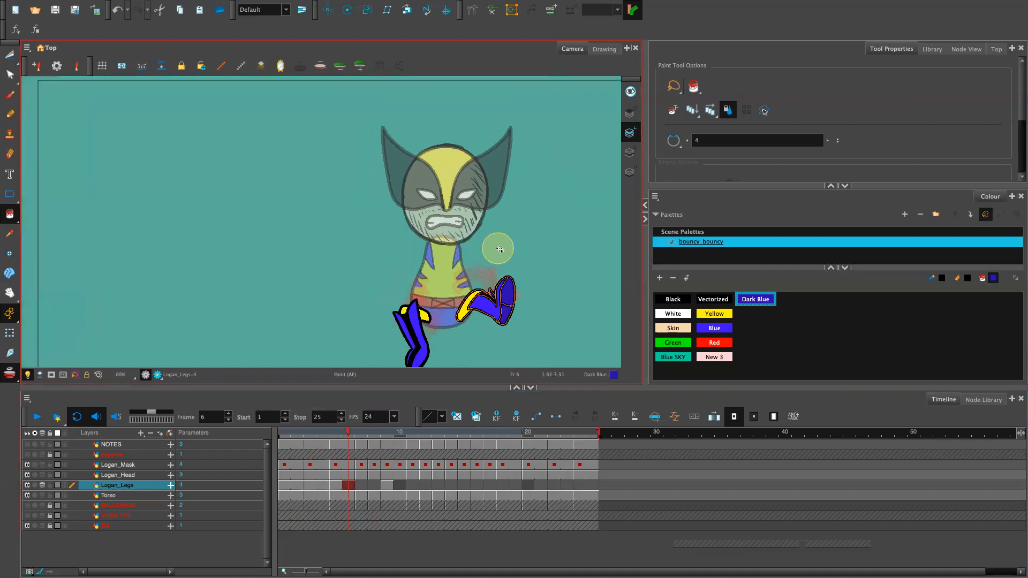
drag(571, 286, 400, 216)
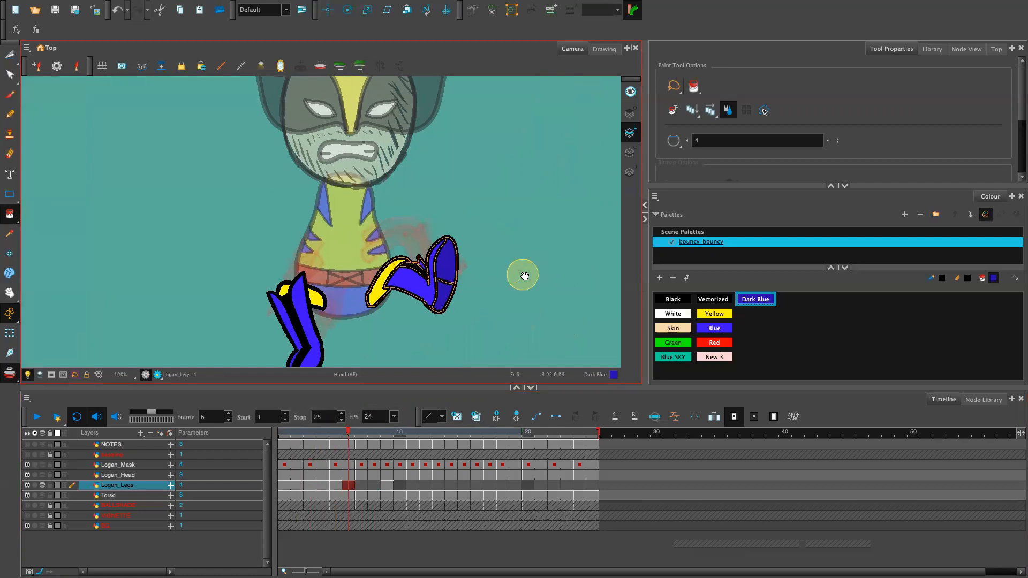
drag(524, 276, 569, 188)
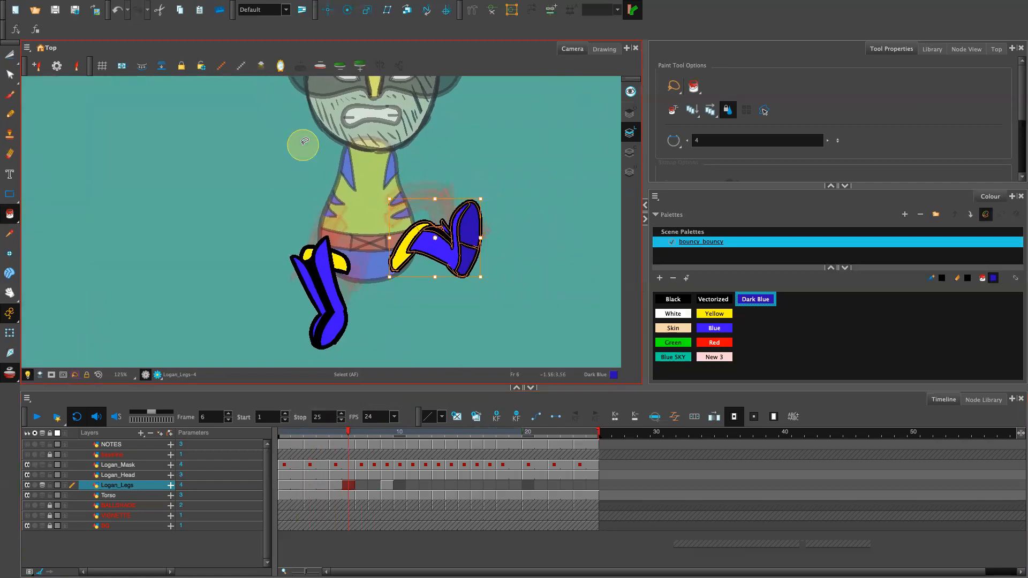
click(11, 78)
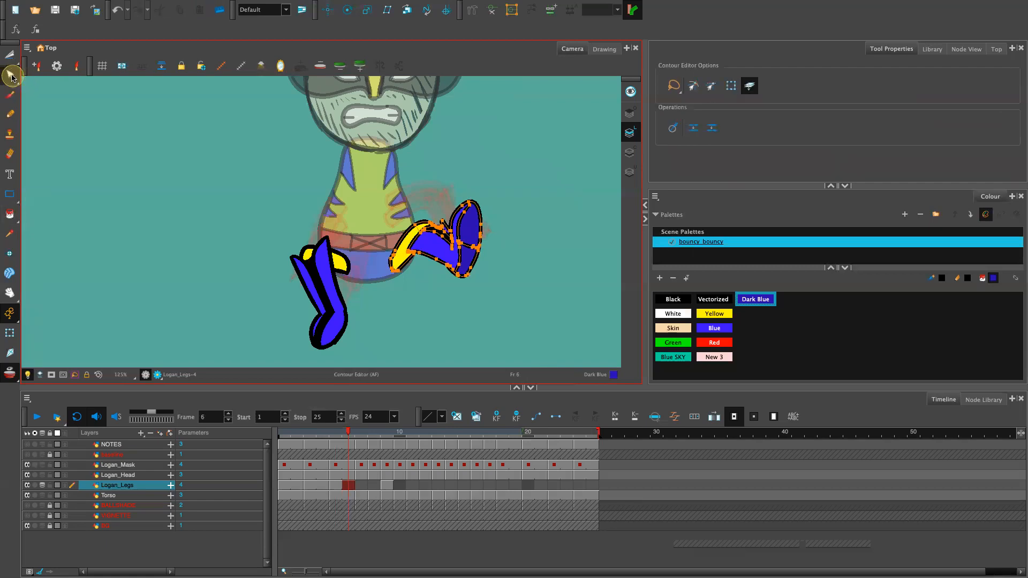
click(12, 77)
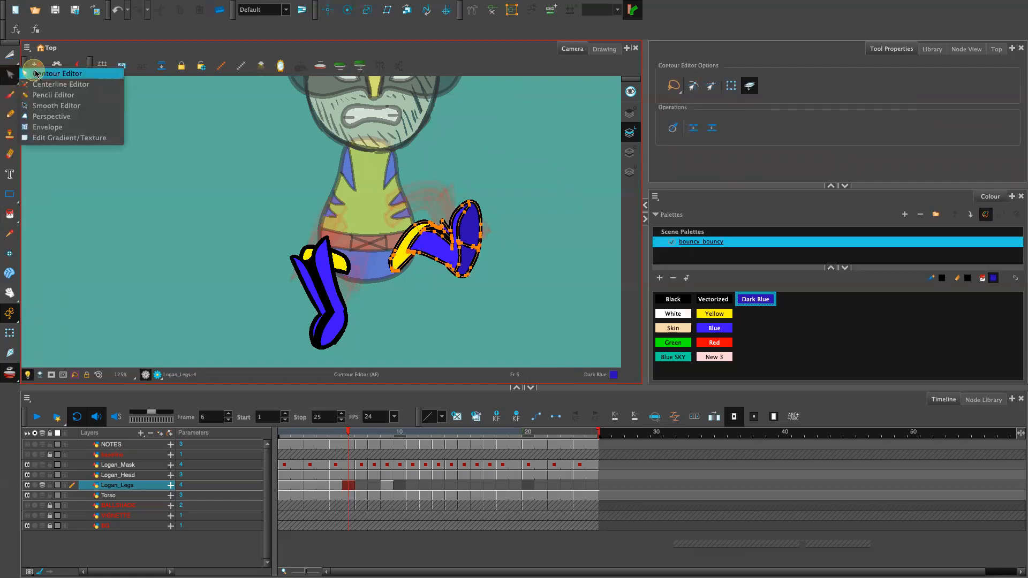
drag(52, 77, 47, 116)
mouse_move(490, 183)
mouse_down()
mouse_move(459, 326)
mouse_move(503, 155)
mouse_up()
drag(389, 278, 387, 270)
drag(390, 201, 390, 206)
drag(482, 199, 482, 197)
drag(389, 272, 388, 263)
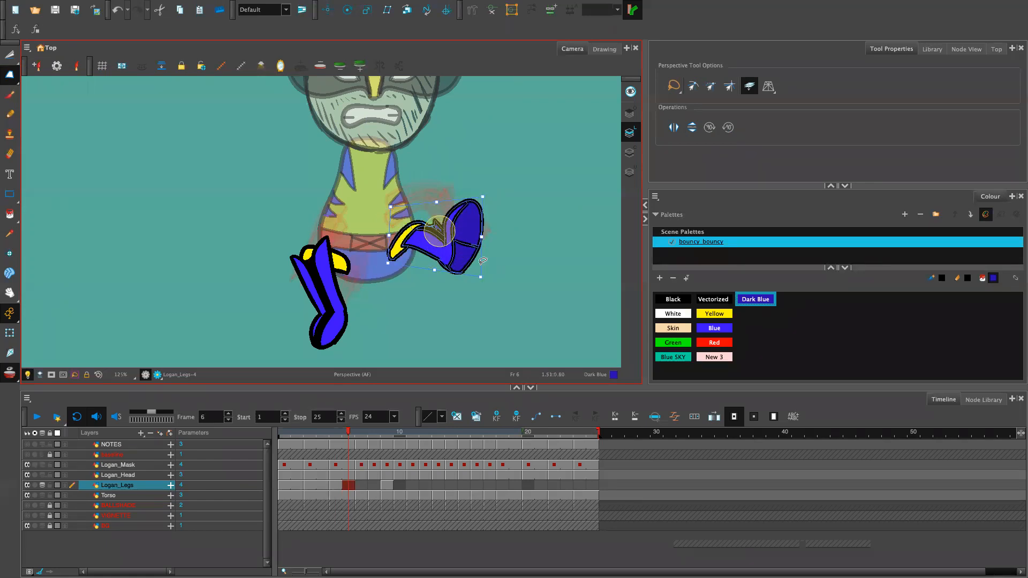
drag(479, 275, 478, 269)
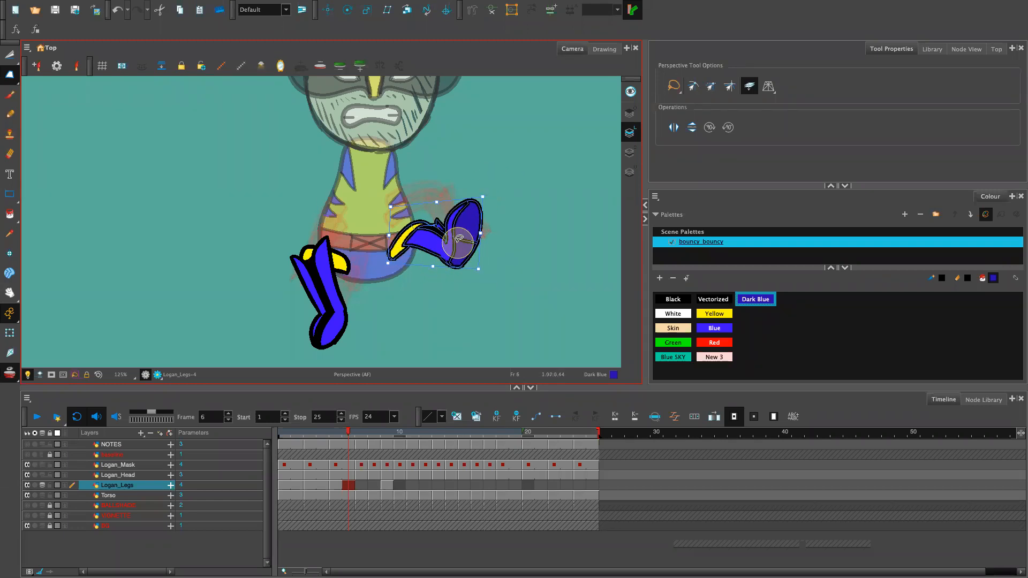
mouse_move(464, 228)
mouse_down()
mouse_move(465, 247)
mouse_move(465, 231)
mouse_up()
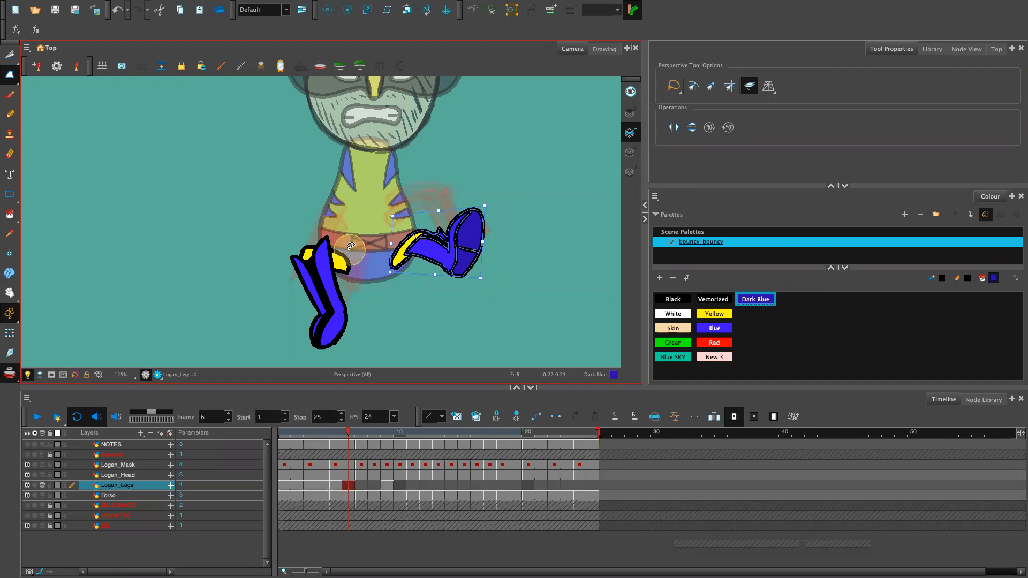
Select the left leg on frame 6 and shorten its foot end with the Perspective tool, adjusting its position slightly.
mouse_move(348, 228)
mouse_down()
mouse_move(380, 311)
mouse_move(376, 274)
mouse_up()
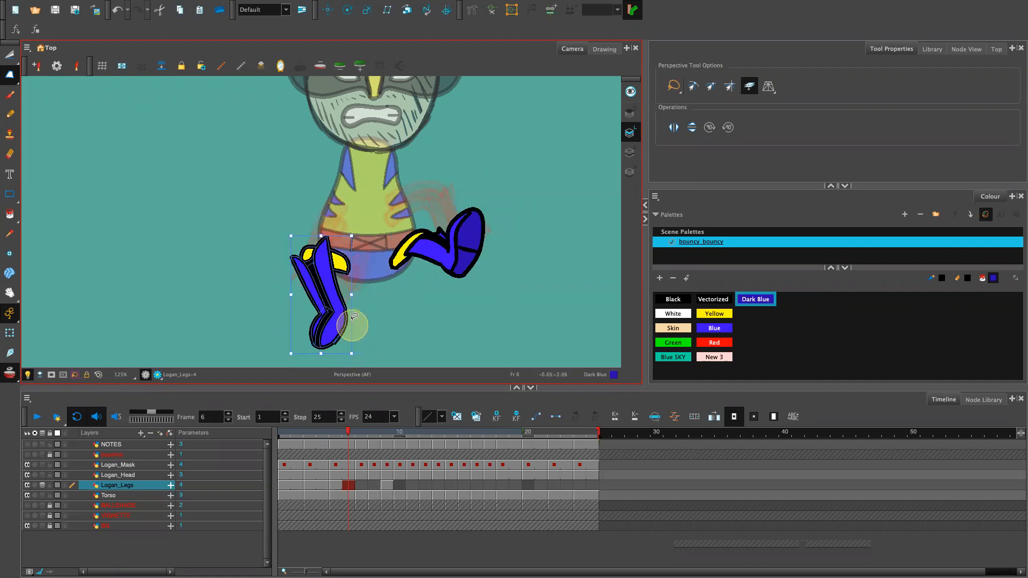
drag(352, 357, 349, 333)
drag(354, 239, 345, 251)
drag(340, 302, 343, 299)
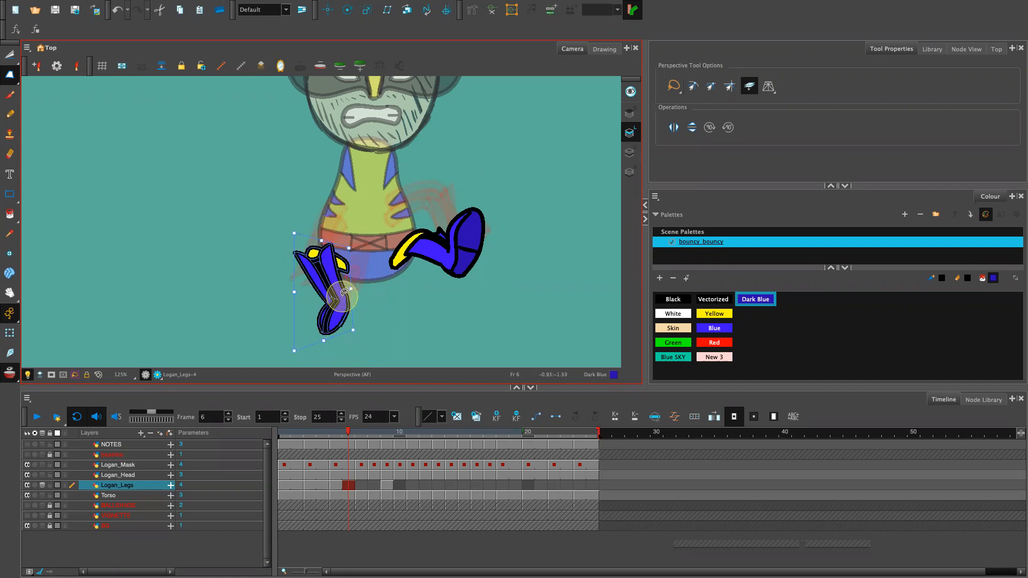
click(548, 245)
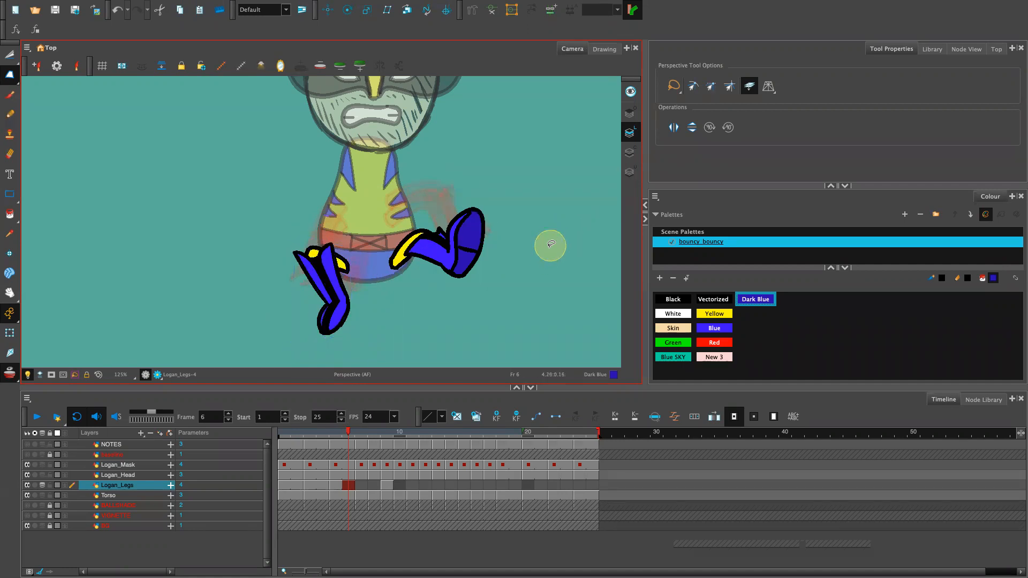
Copy the right leg from the frame 9 drawing and paste it into frame 7 of the Logan_Legs layer.
key(1)
key(1)
key(1)
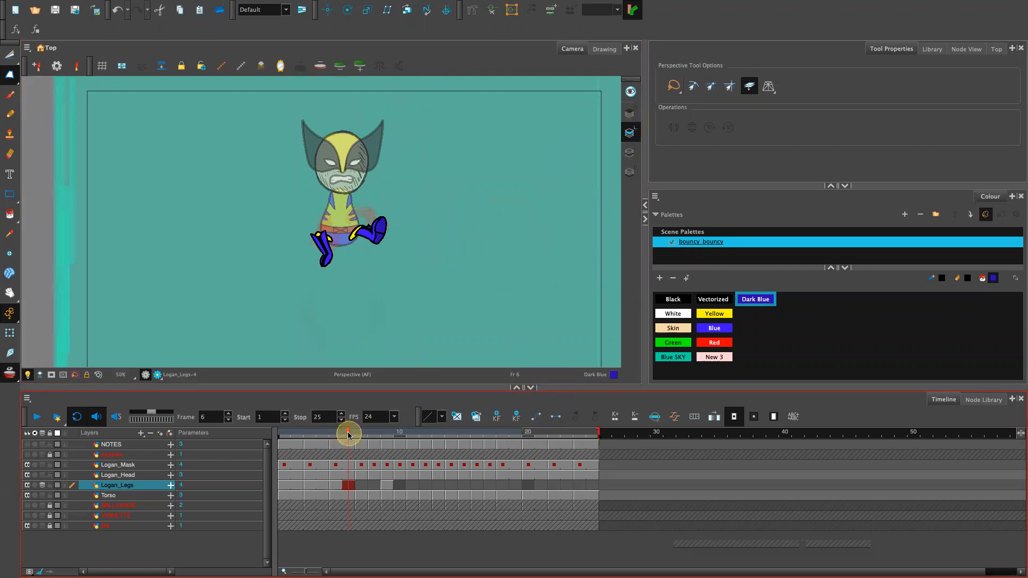
mouse_move(348, 435)
mouse_down()
mouse_move(299, 437)
mouse_move(345, 456)
mouse_move(301, 447)
mouse_move(335, 448)
mouse_move(303, 452)
mouse_move(345, 465)
mouse_move(301, 452)
mouse_move(342, 480)
mouse_move(307, 464)
mouse_move(324, 474)
mouse_move(357, 484)
mouse_move(410, 471)
mouse_move(367, 484)
mouse_move(387, 487)
mouse_up()
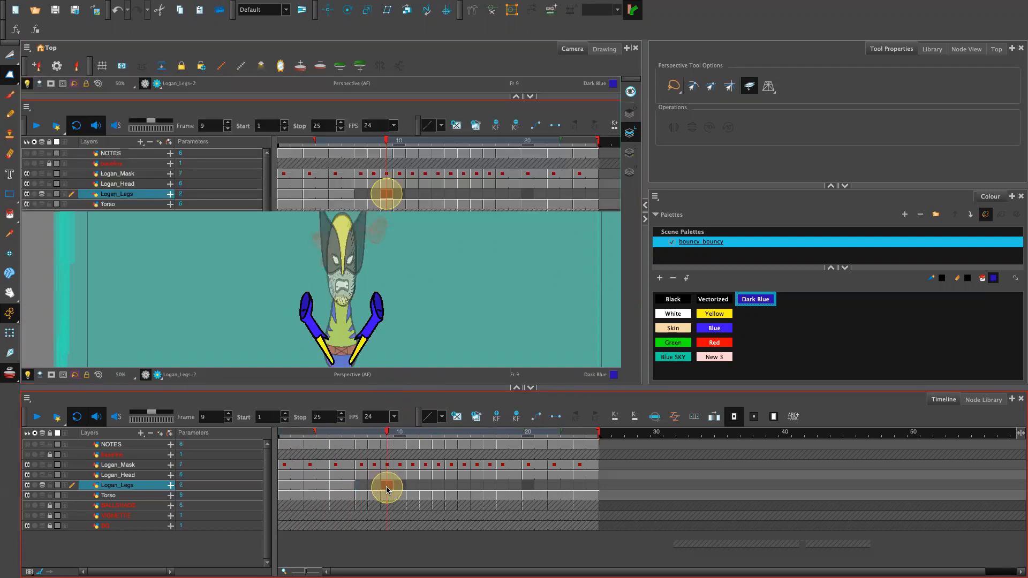
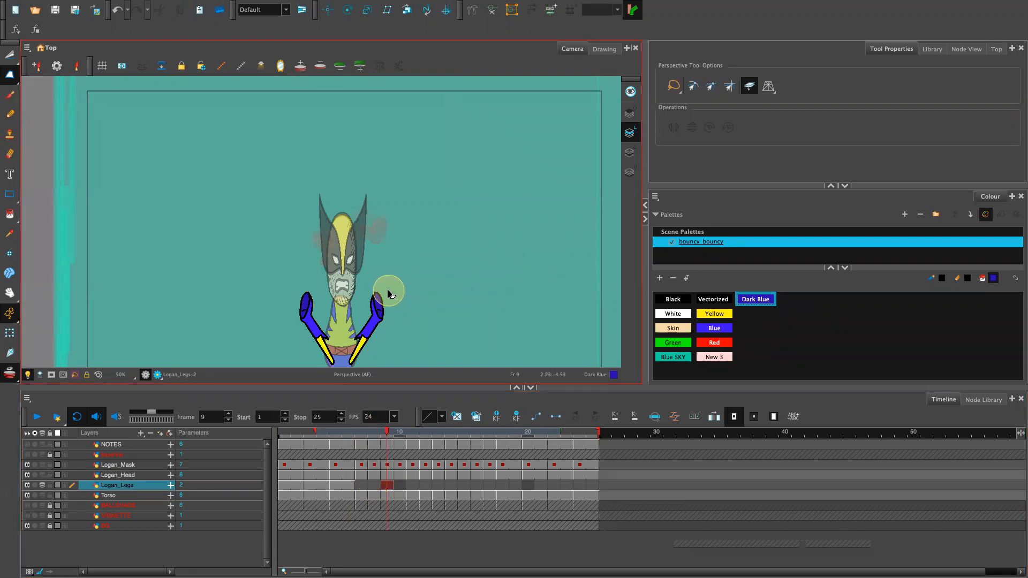
drag(465, 329, 482, 269)
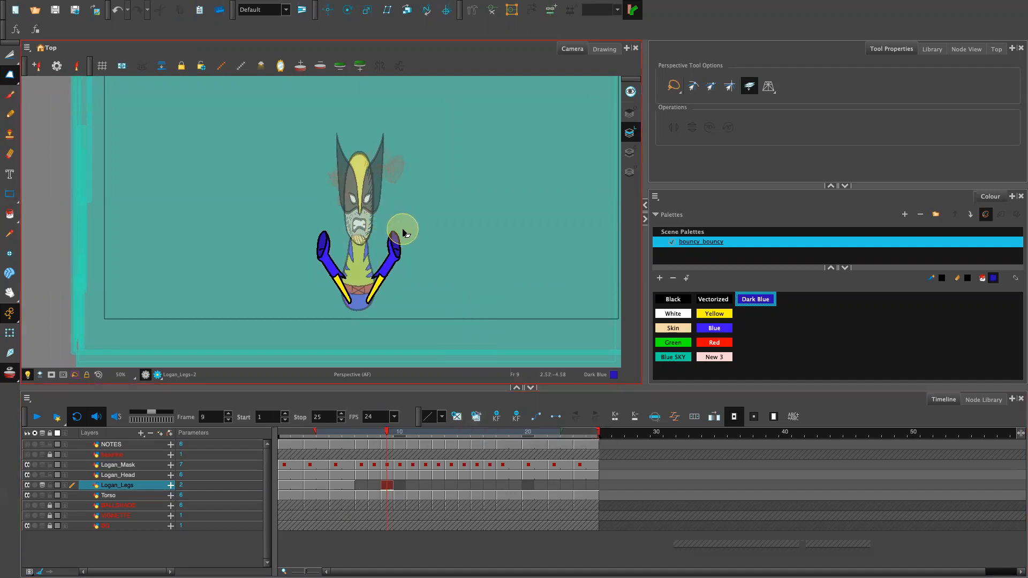
click(14, 55)
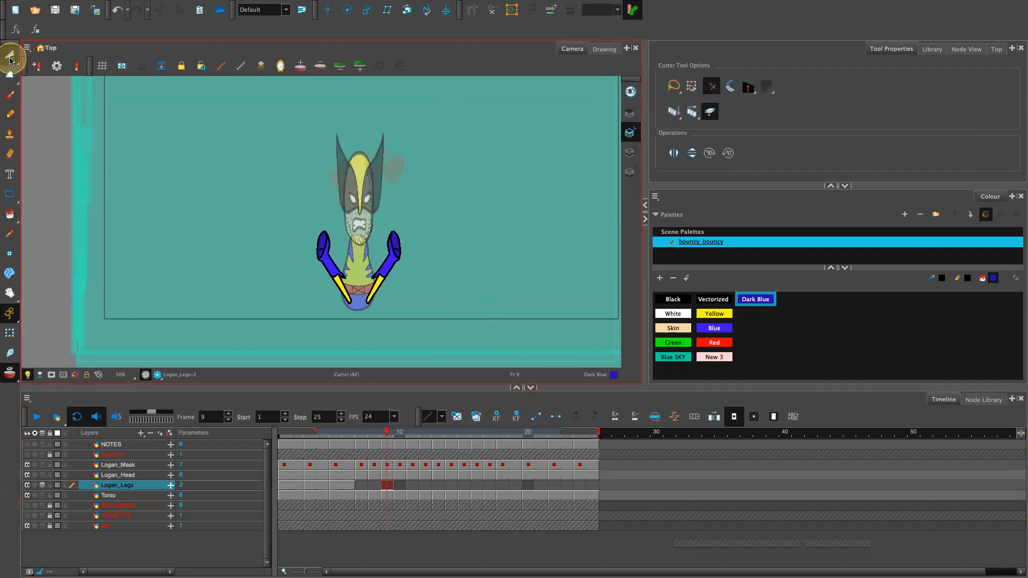
click(42, 54)
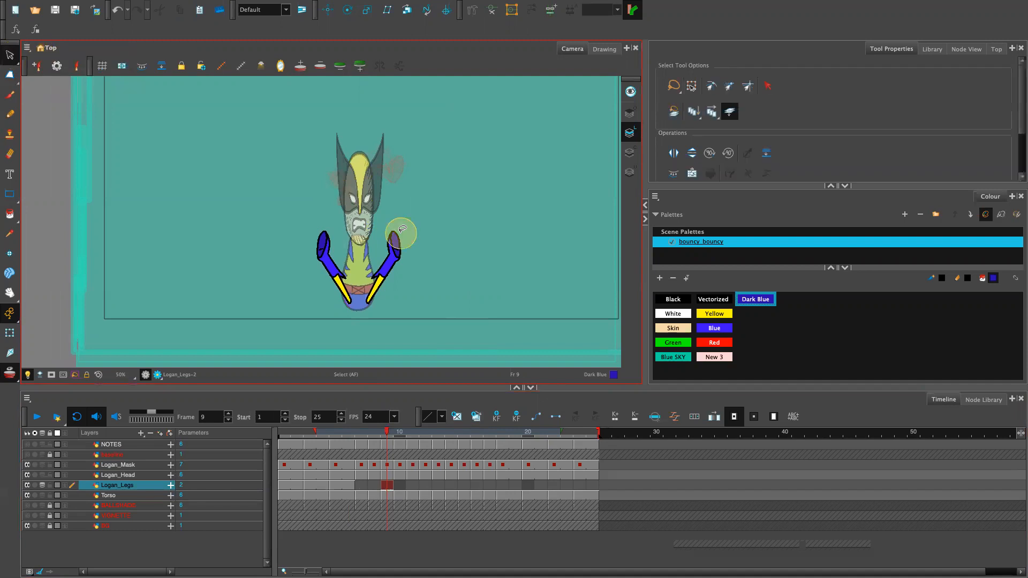
mouse_move(407, 216)
mouse_down()
mouse_move(359, 312)
mouse_move(409, 214)
mouse_move(412, 232)
mouse_up()
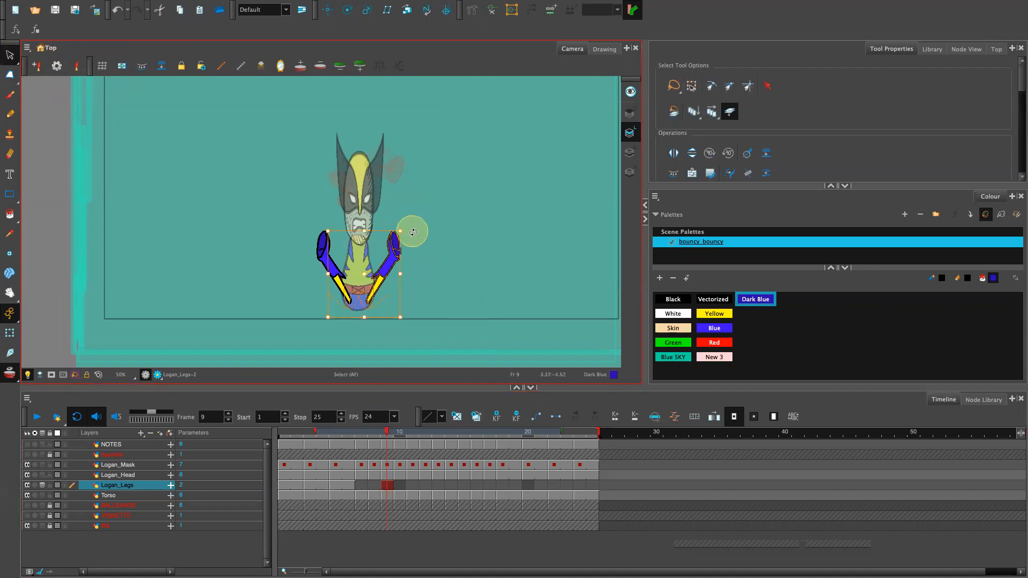
click(360, 485)
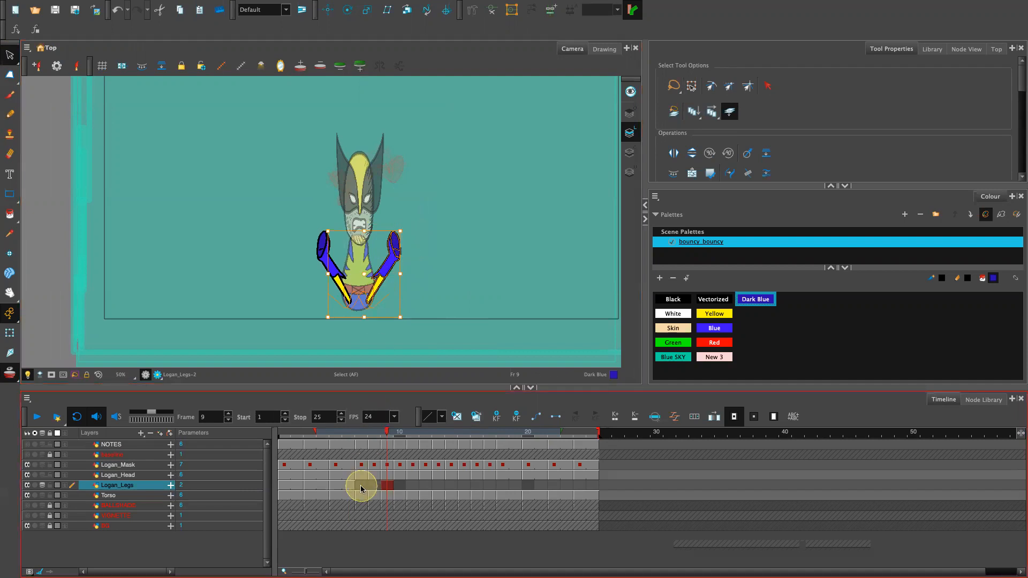
click(390, 177)
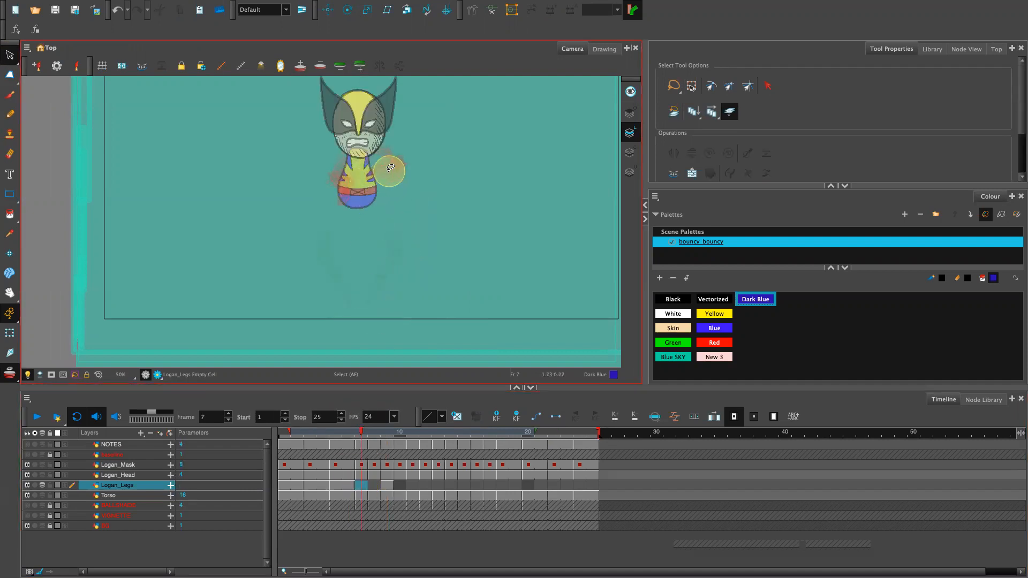
key(ctrl+v)
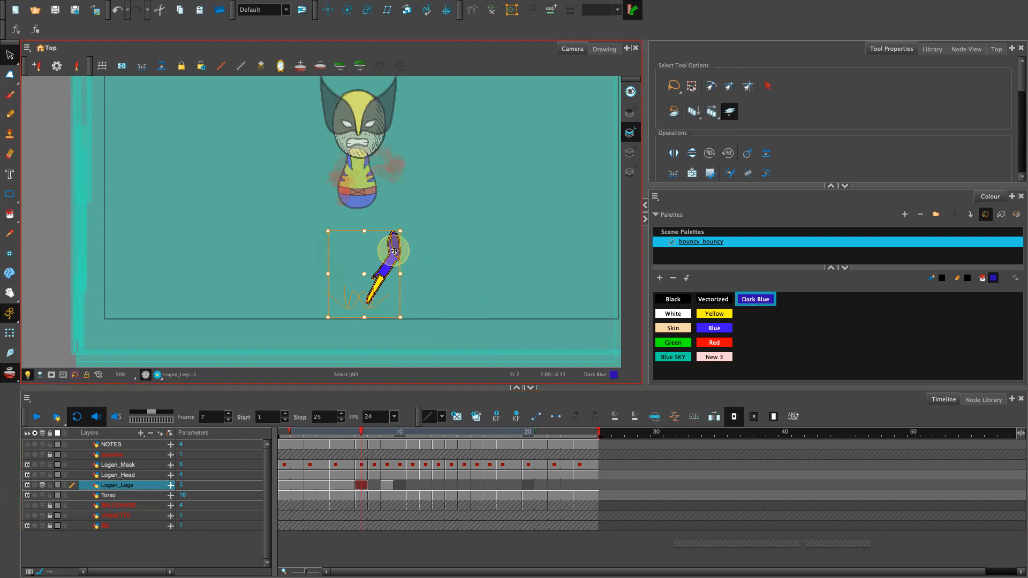
Move the raised leg on frame 7 up so that its thigh meets the hip of the torso.
drag(394, 254, 400, 159)
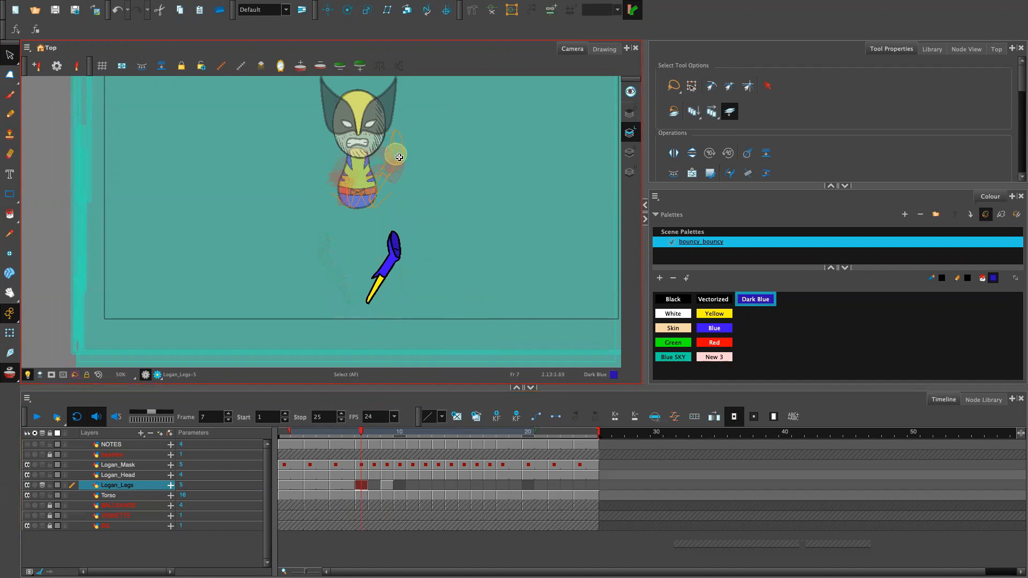
key(ctrl+z)
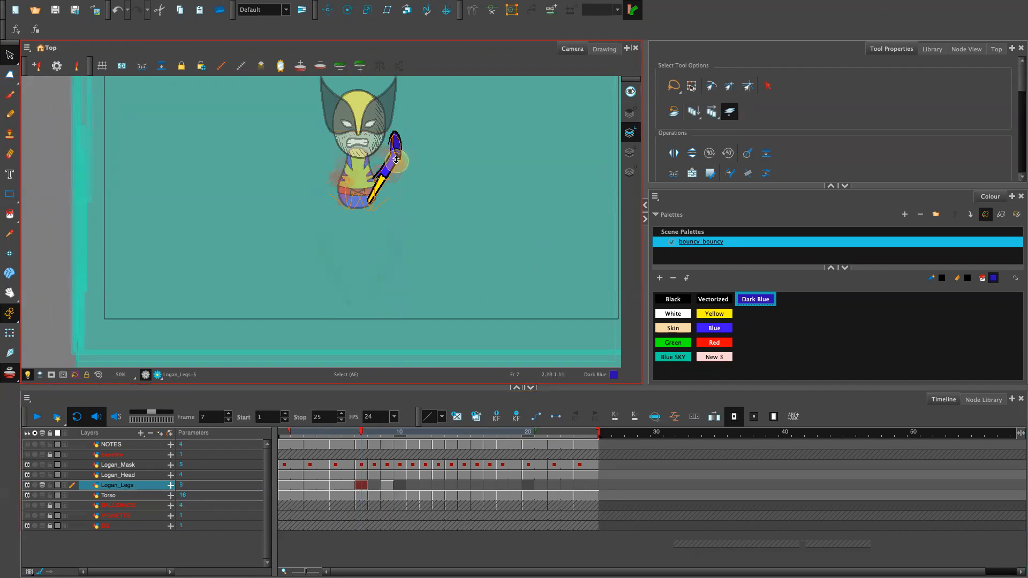
drag(396, 159, 402, 143)
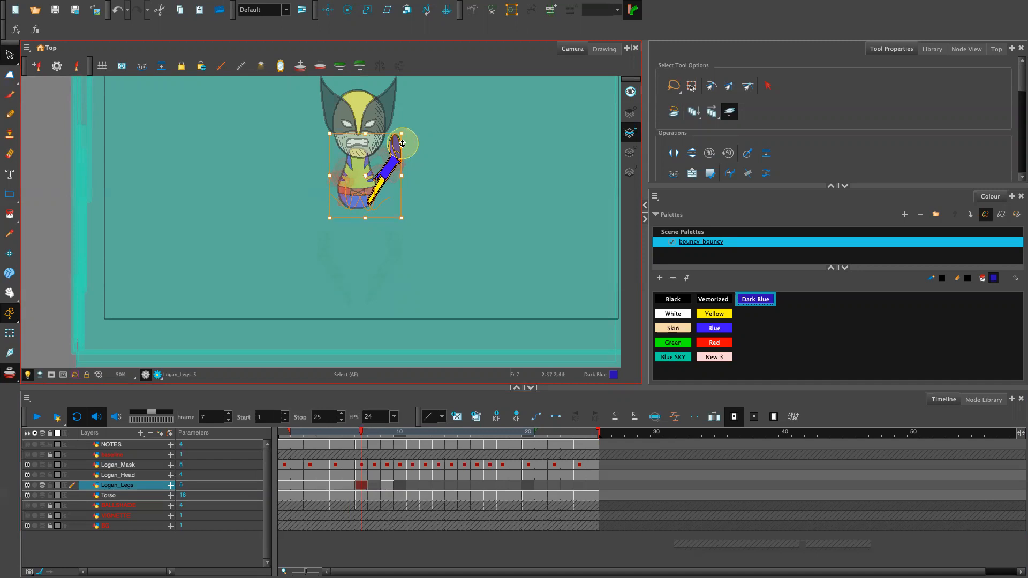
key(Up)
Copy the bent leg with the raised foot from frame 5 of Logan_Legs and paste it into the frame 7 drawing.
mouse_move(362, 432)
mouse_down()
mouse_move(348, 431)
mouse_move(368, 436)
mouse_move(350, 442)
mouse_up()
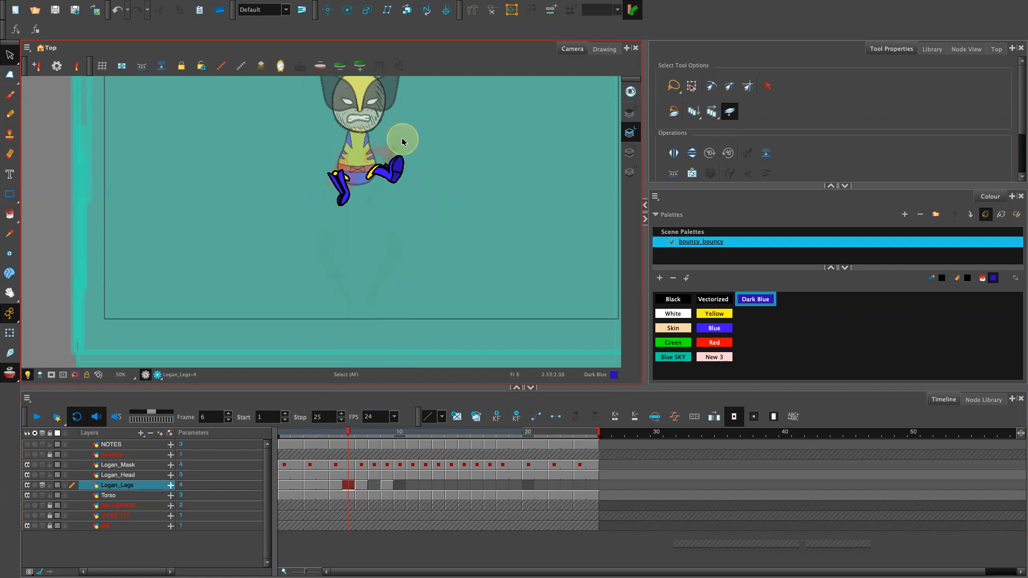
mouse_move(411, 132)
mouse_down()
mouse_move(357, 171)
mouse_move(428, 170)
mouse_move(409, 106)
mouse_up()
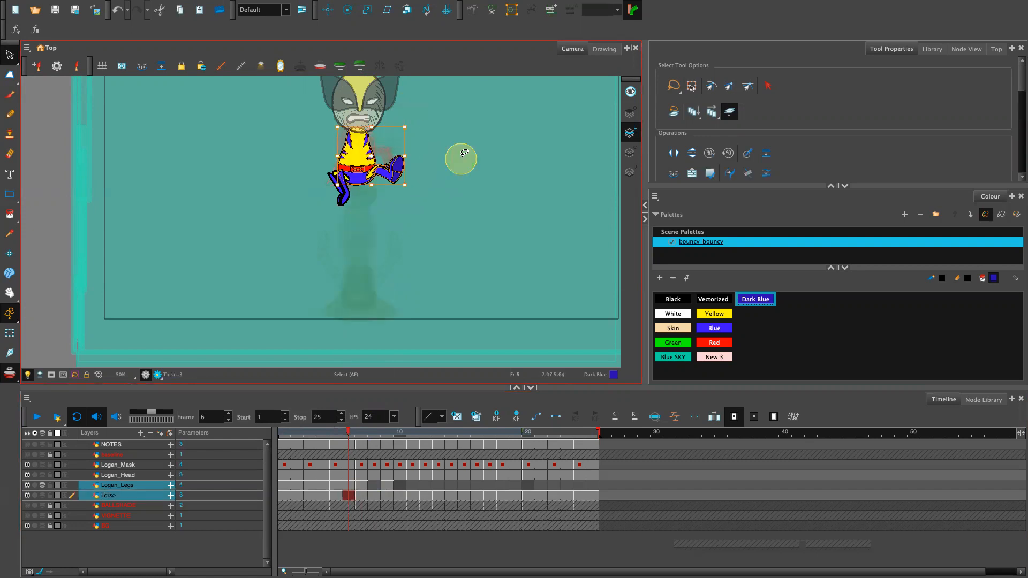
click(349, 486)
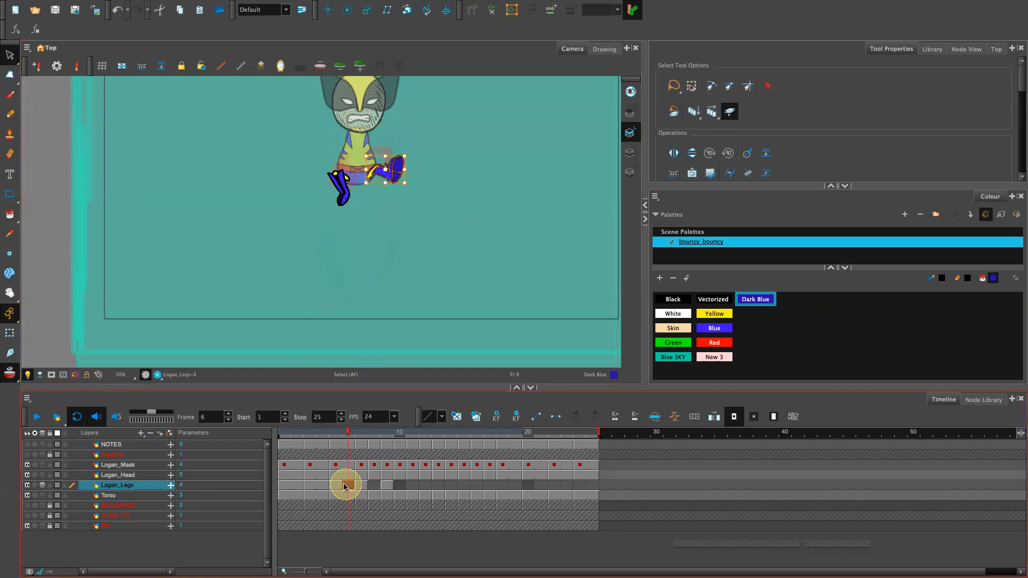
click(339, 485)
mouse_move(410, 142)
mouse_down()
mouse_move(381, 197)
mouse_move(437, 111)
mouse_move(430, 177)
mouse_move(405, 151)
mouse_up()
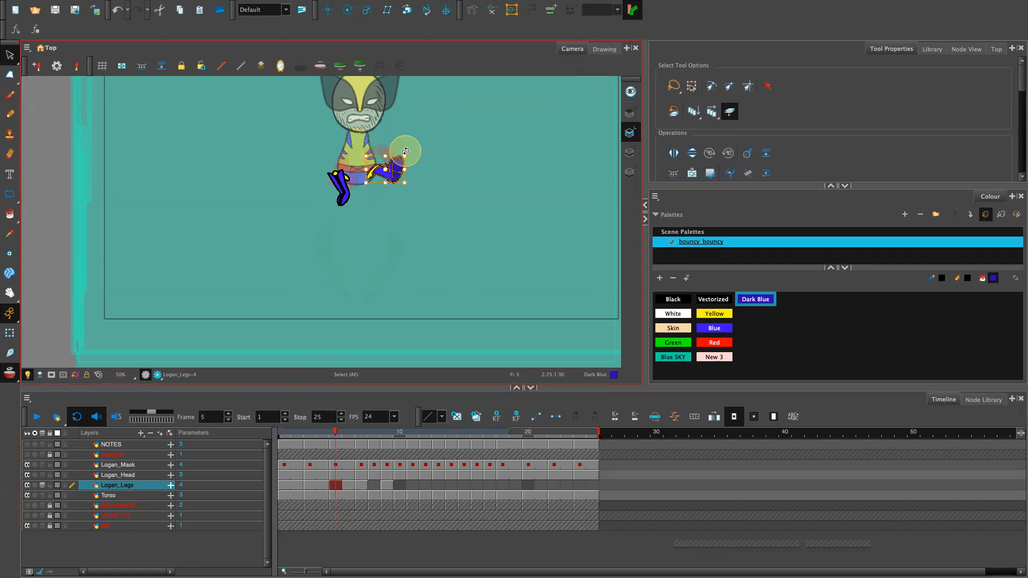
click(374, 485)
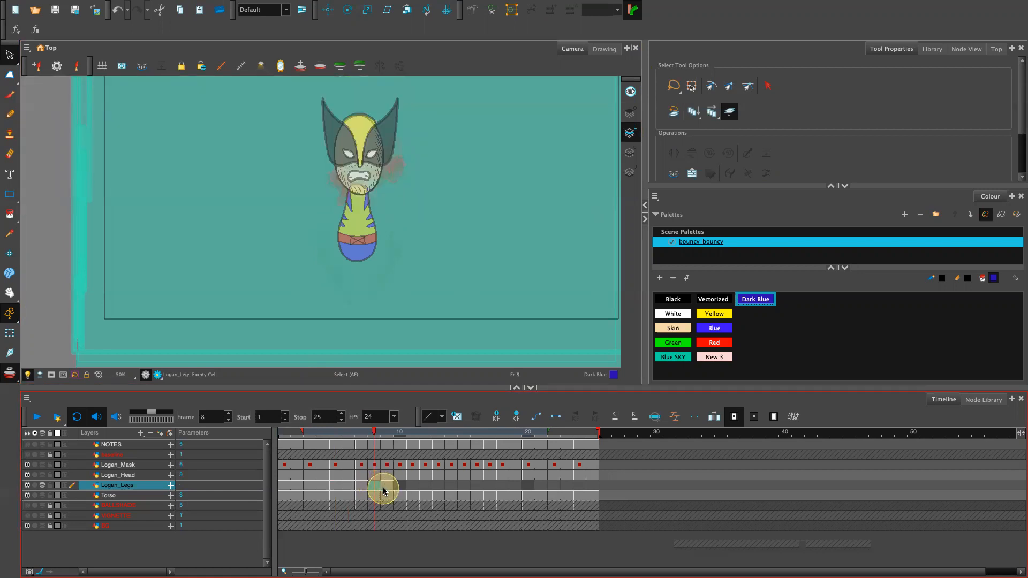
click(363, 488)
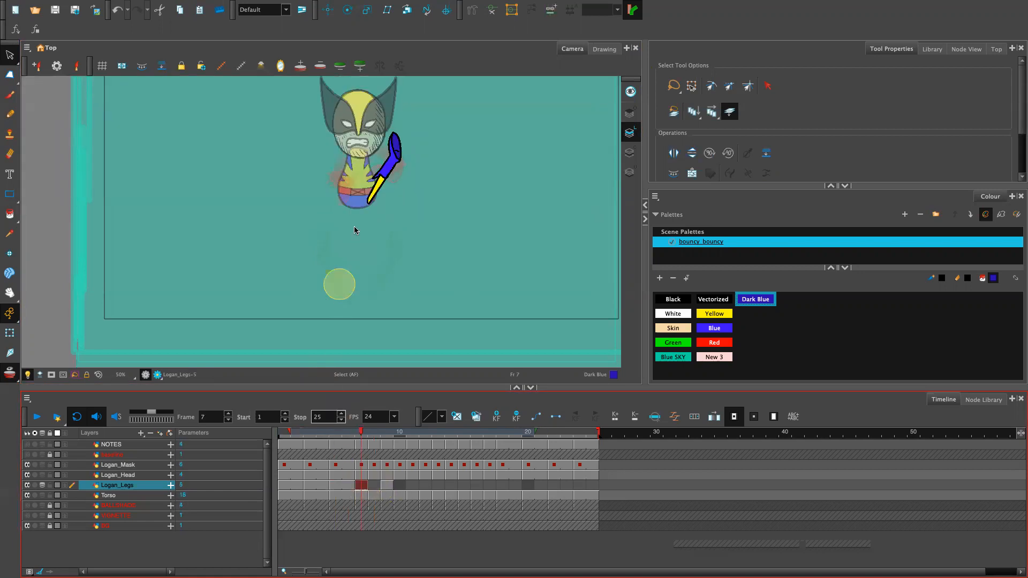
click(352, 190)
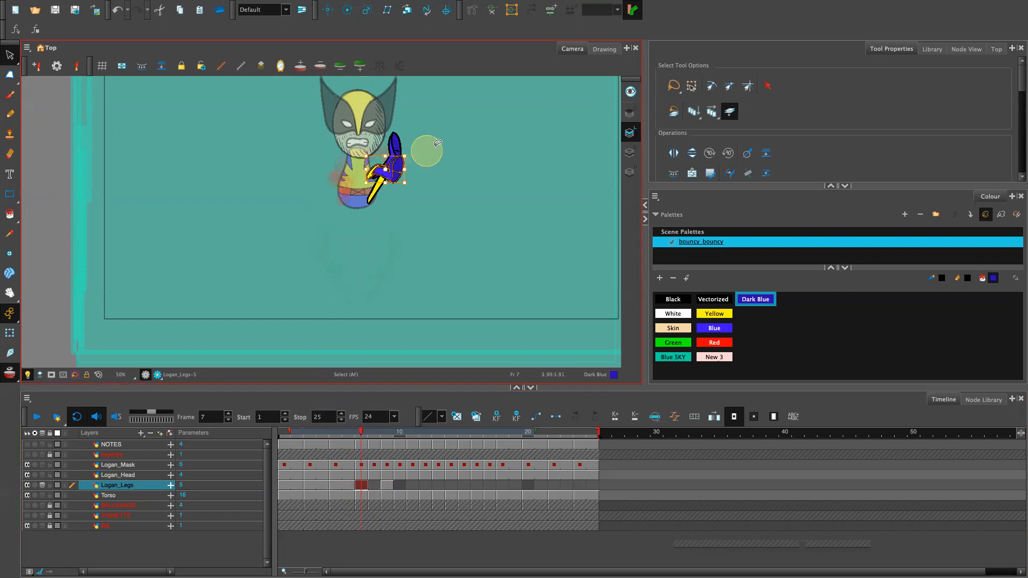
Move the pasted bent leg to the opposite side of the torso and flip it horizontally.
click(395, 166)
drag(396, 169, 327, 193)
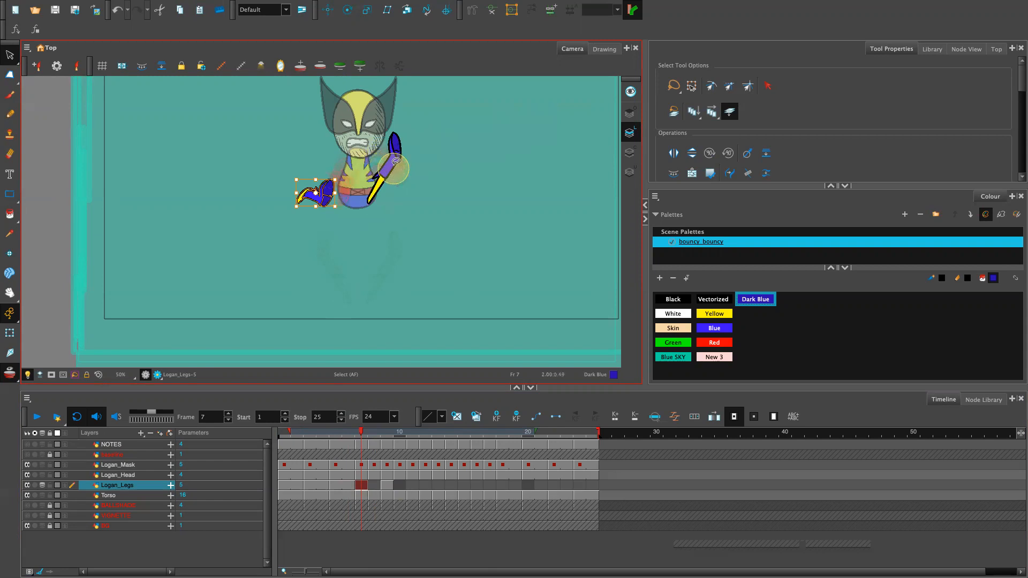
click(738, 71)
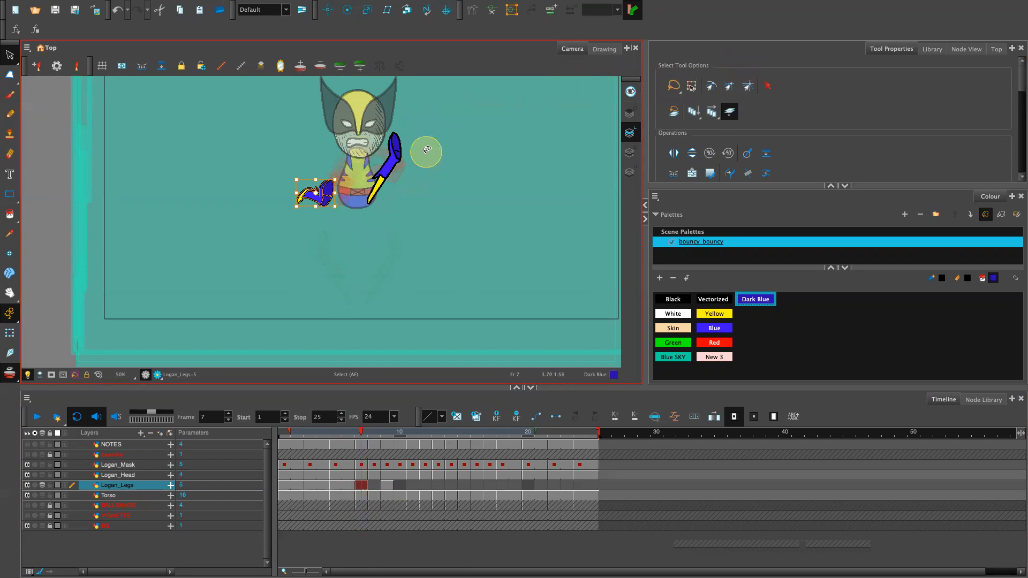
click(768, 152)
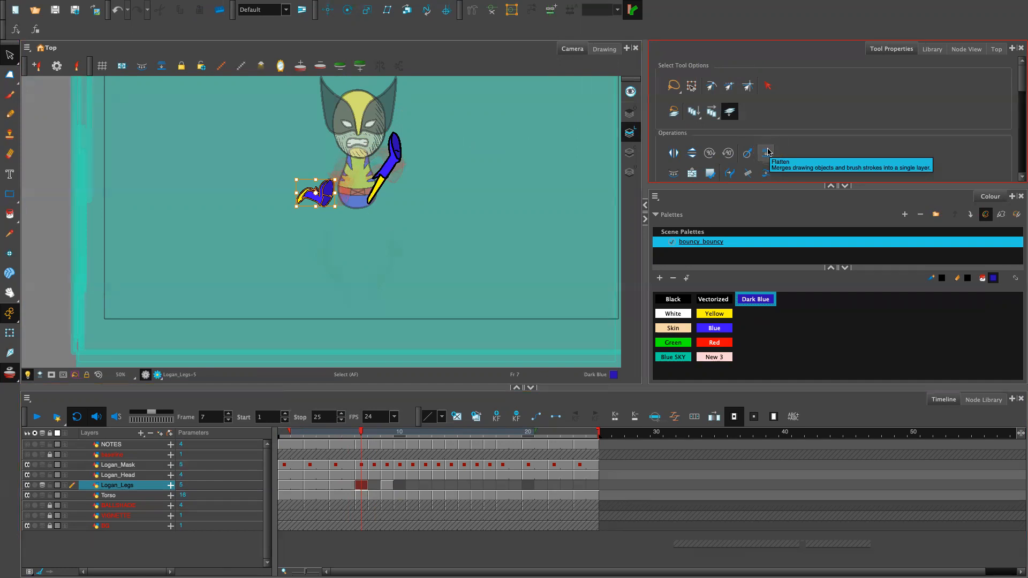
click(369, 213)
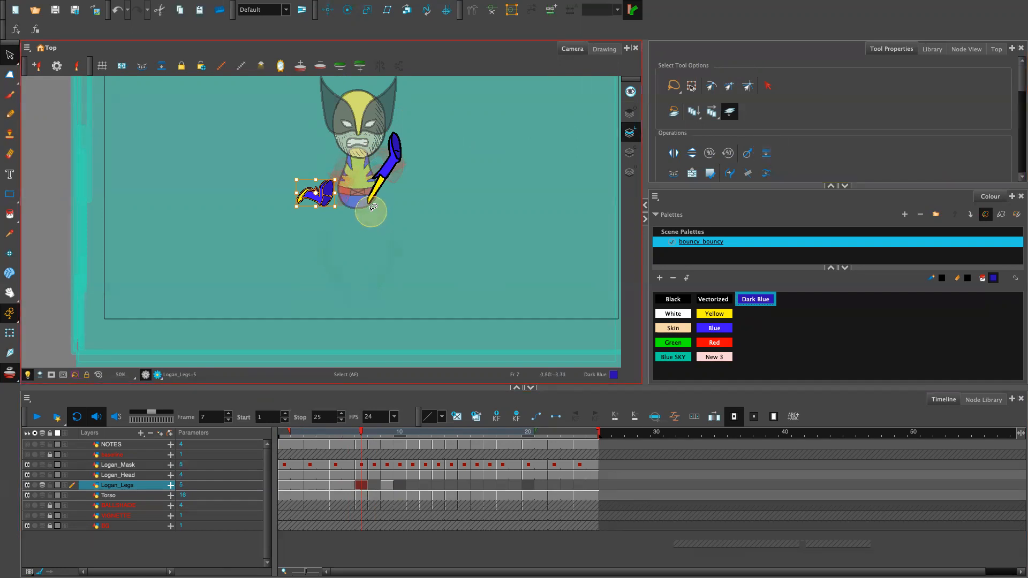
click(340, 178)
click(671, 154)
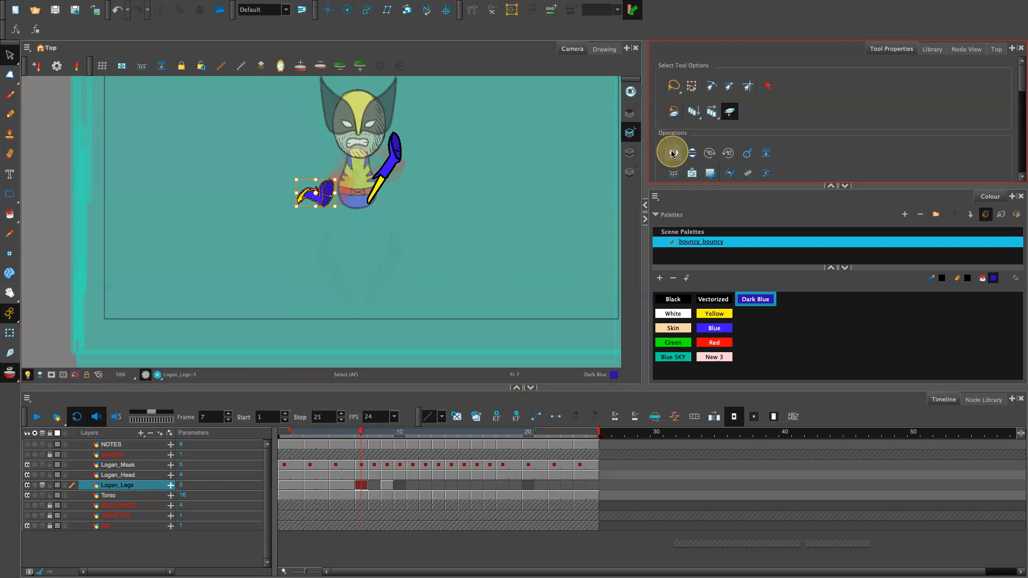
click(672, 154)
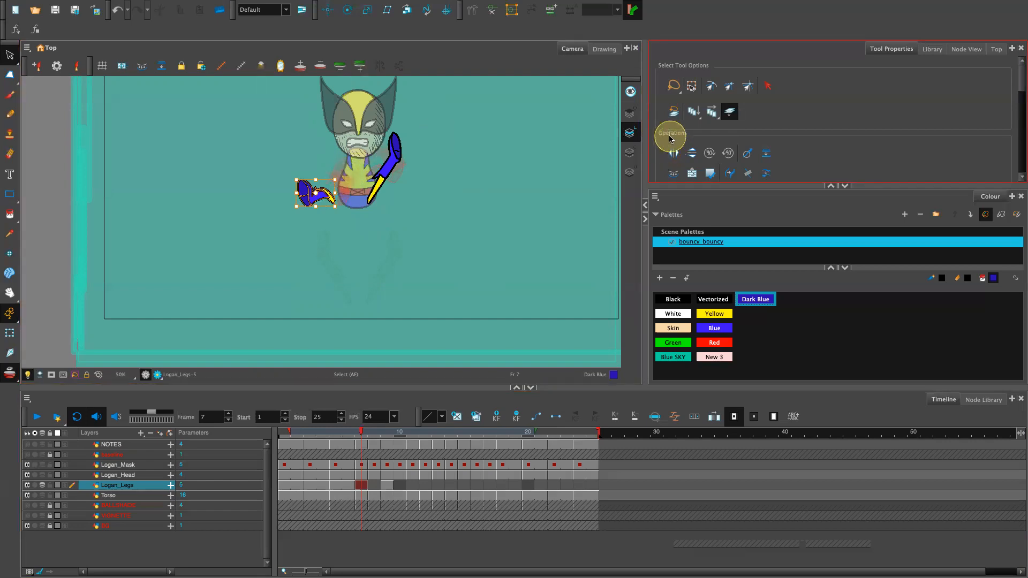
Nudge the flipped leg sideways toward the torso and slightly down until its thigh joins the hip.
key(Right)
key(Right)
key(Right)
key(Right)
key(Right)
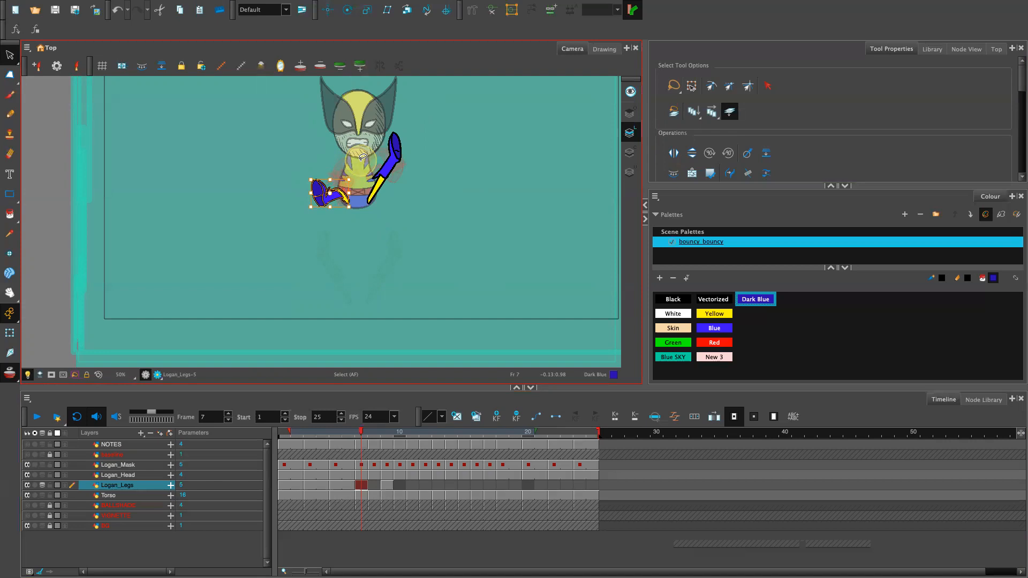
key(2)
key(2)
key(2)
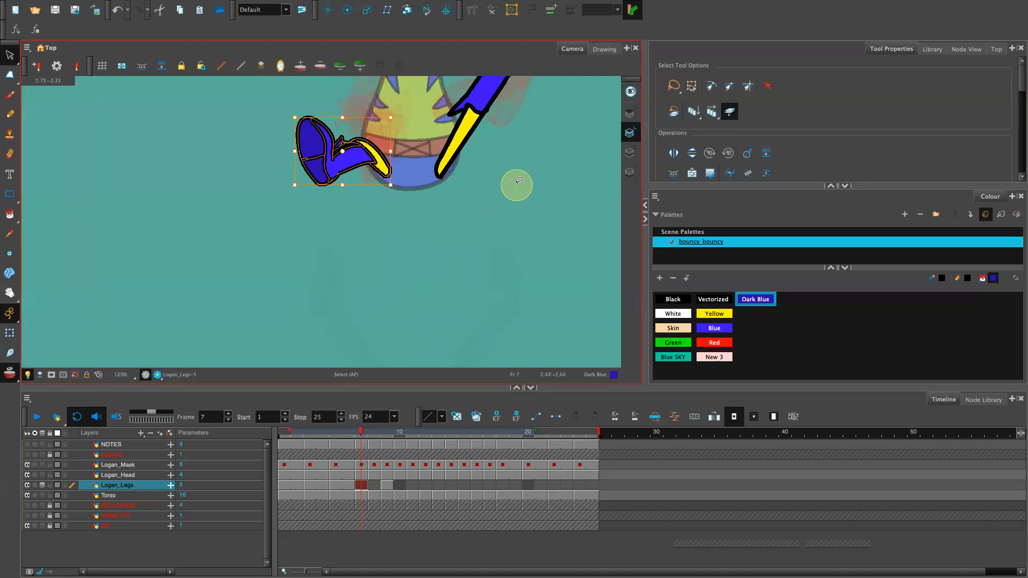
key(Down)
key(Down)
key(Down)
key(Down)
key(Down)
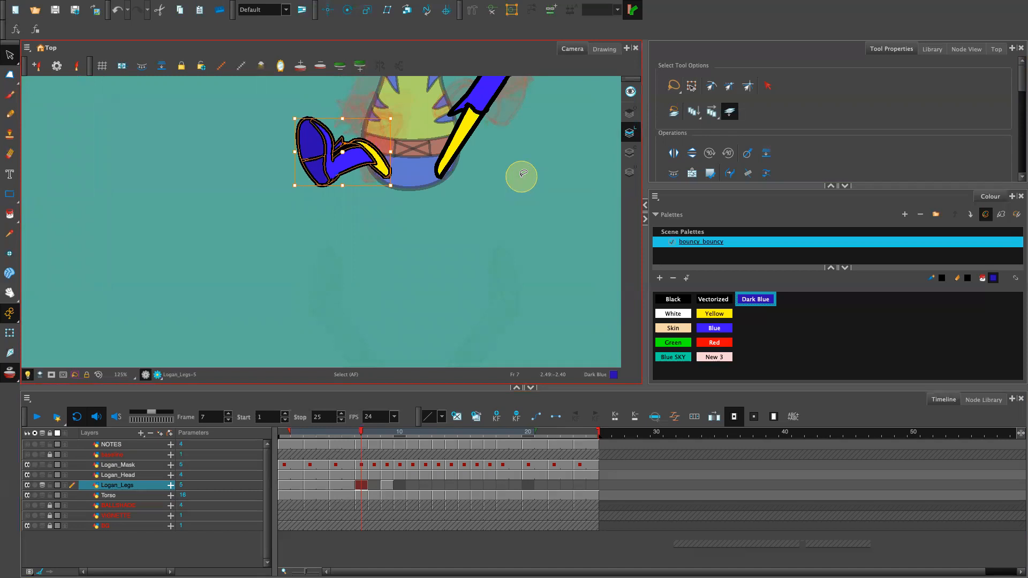
key(Right)
key(Right)
key(Right)
key(Right)
key(Right)
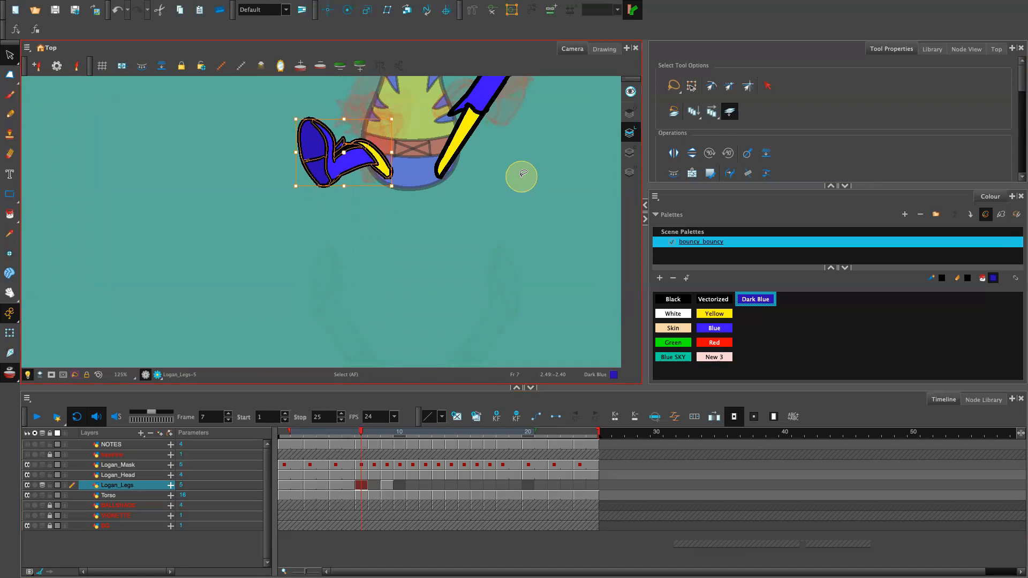
key(Left)
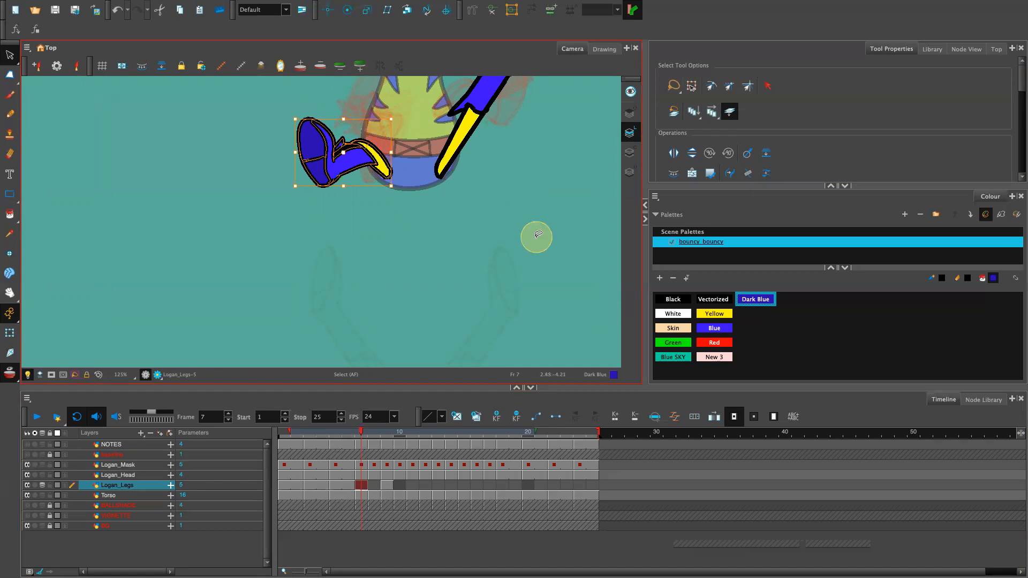
Examine the placement of both legs against the torso on frame 7 at several magnifications.
scroll(535, 204, down, 4)
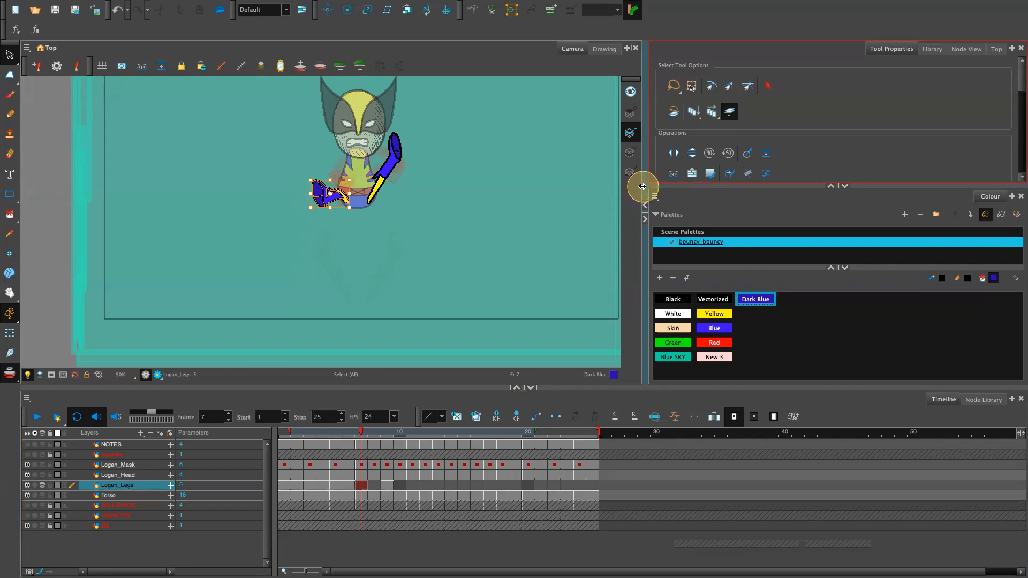
click(641, 186)
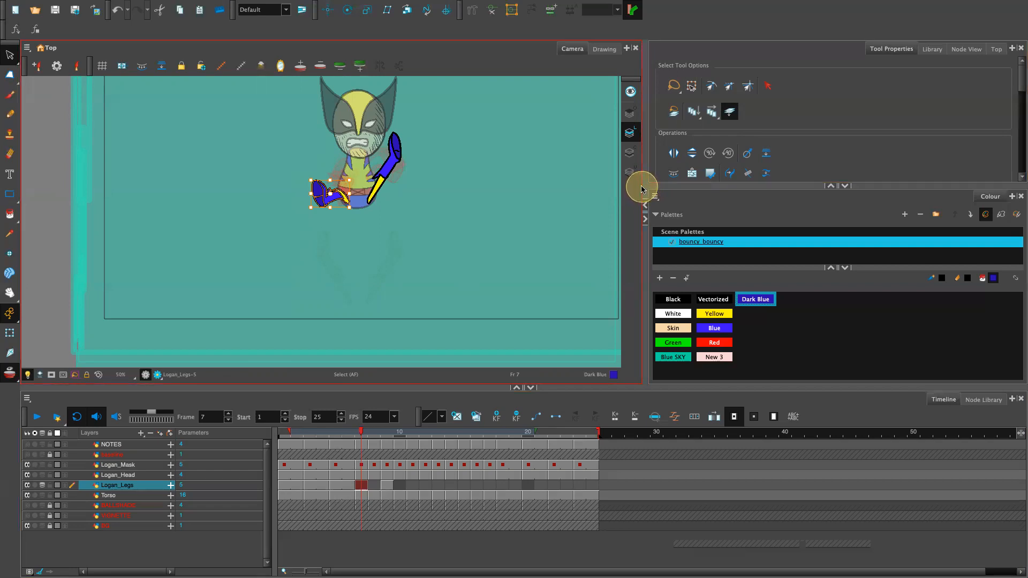
key(space)
drag(488, 236, 488, 289)
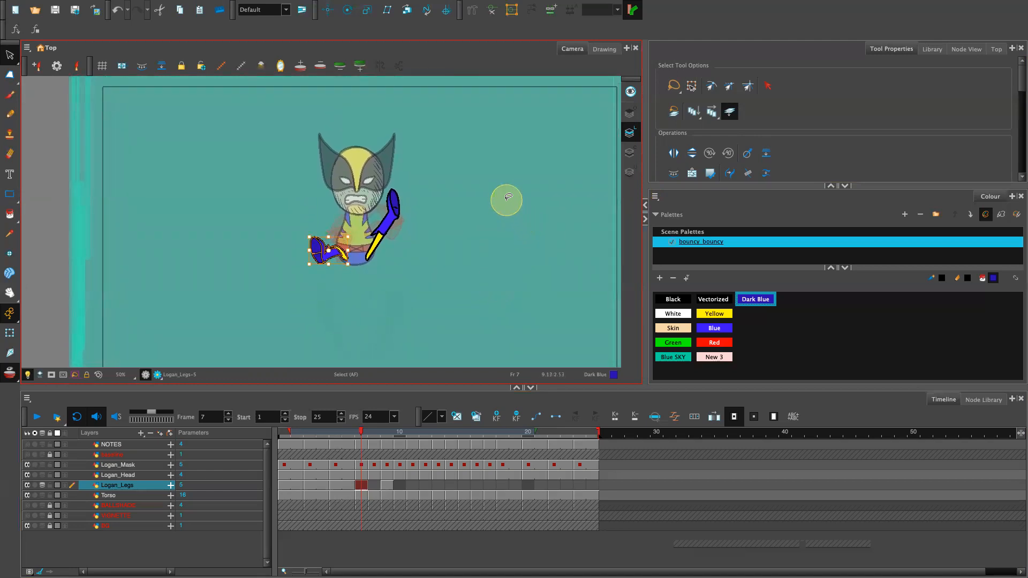
key(2)
key(2)
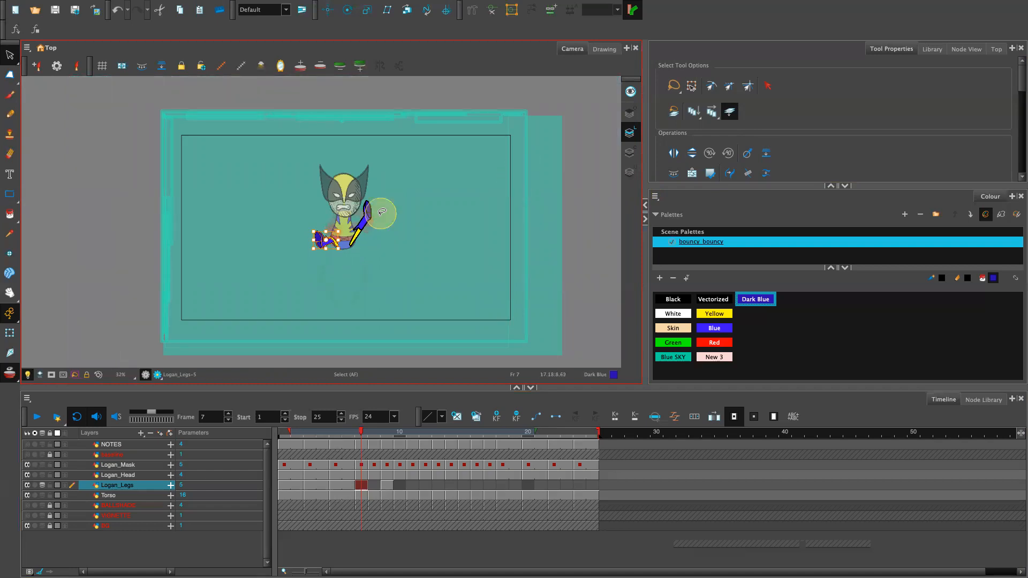
key(space)
drag(424, 261, 496, 294)
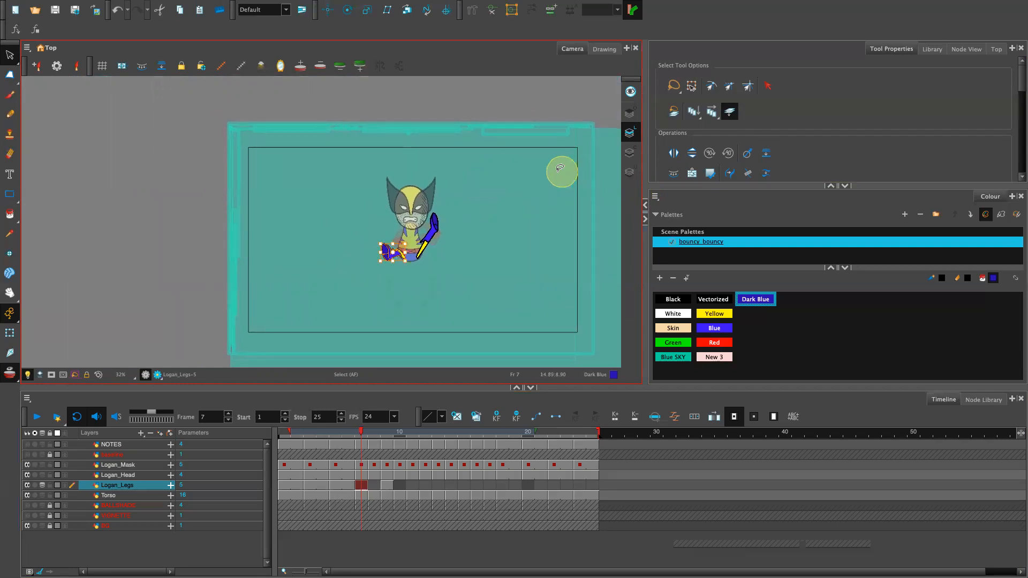
key(2)
key(2)
key(2)
key(2)
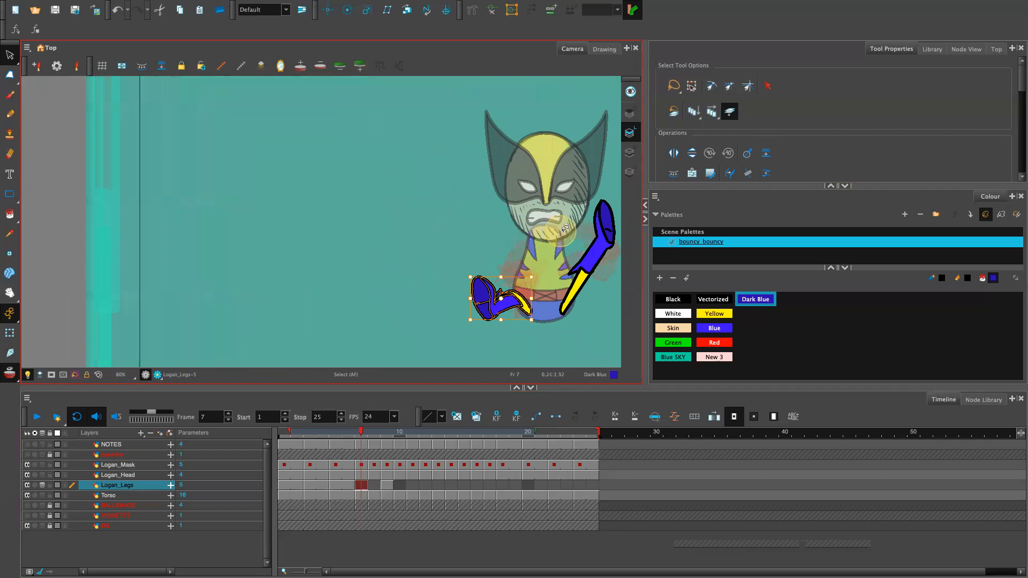
key(space)
drag(587, 315, 391, 322)
key(1)
key(1)
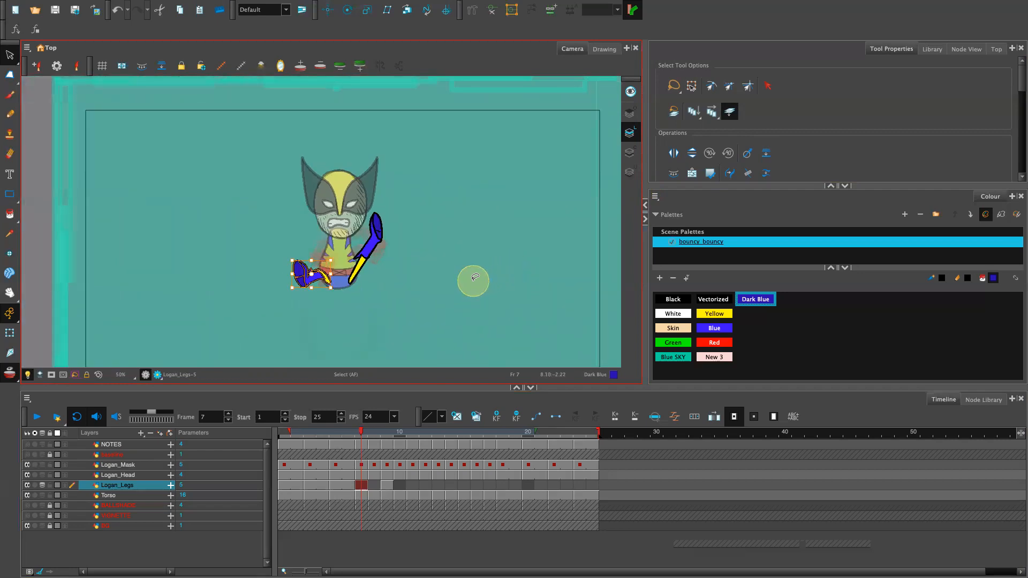
key(2)
key(space)
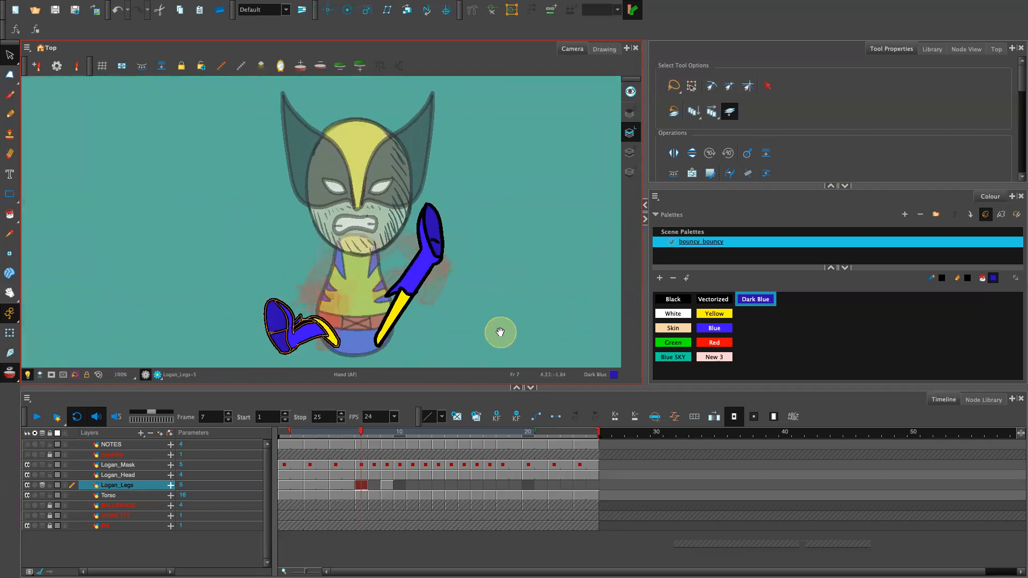
drag(500, 332, 521, 316)
Review the character's poses on frames 8 and 9 to compare the legs with frame 7.
click(370, 485)
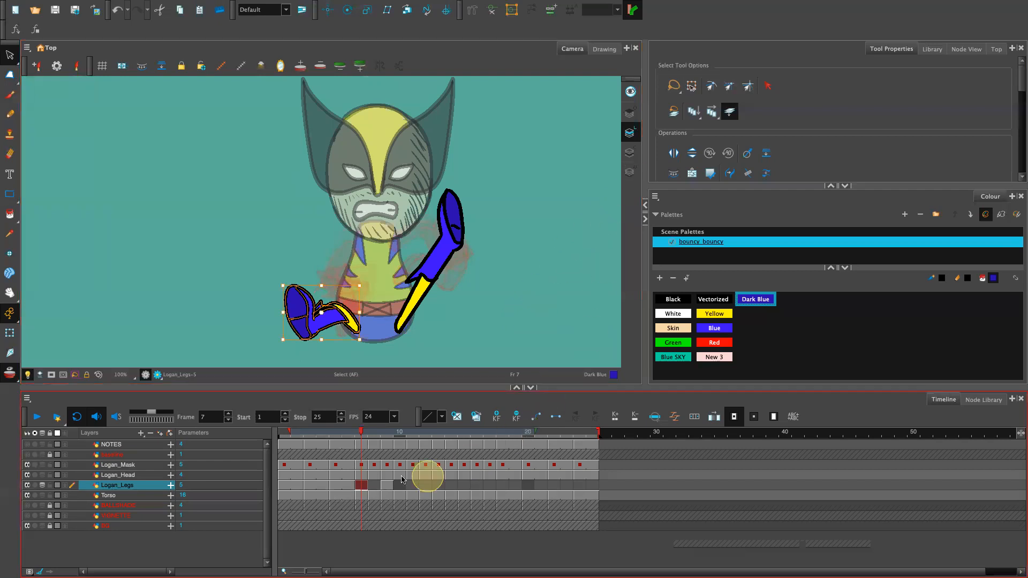
click(373, 488)
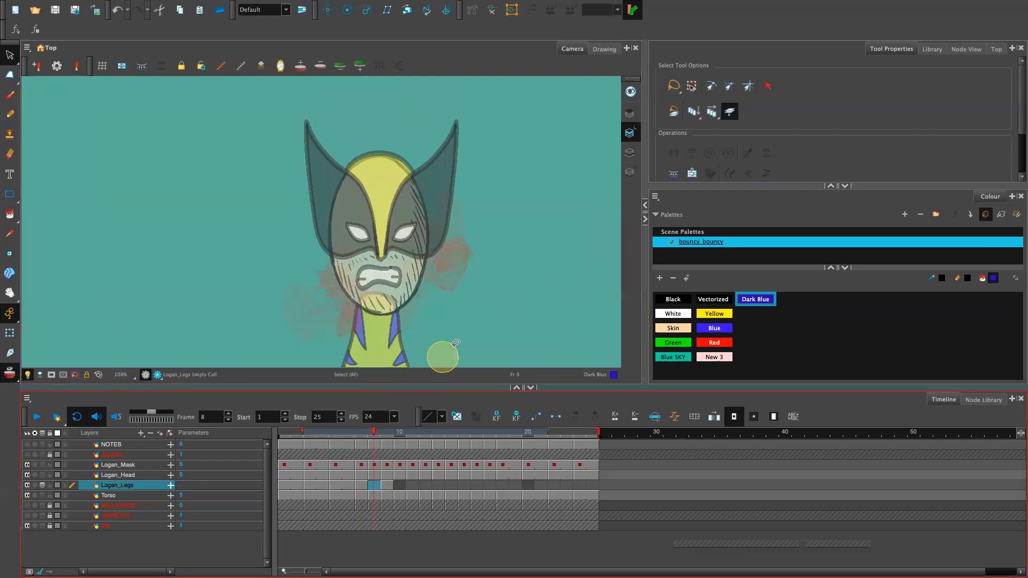
key(1)
key(1)
drag(374, 431, 387, 448)
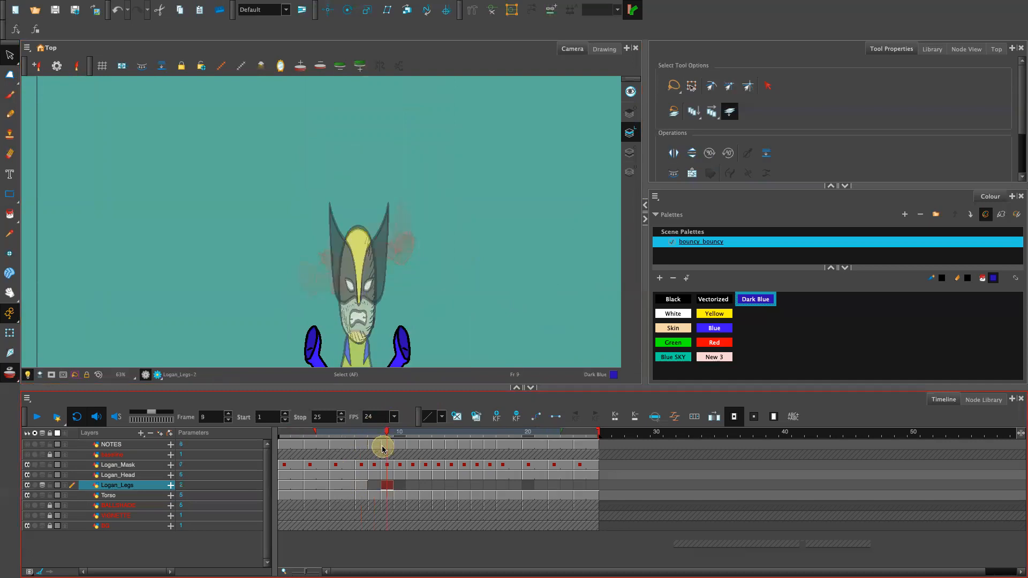
key(space)
drag(462, 261, 498, 225)
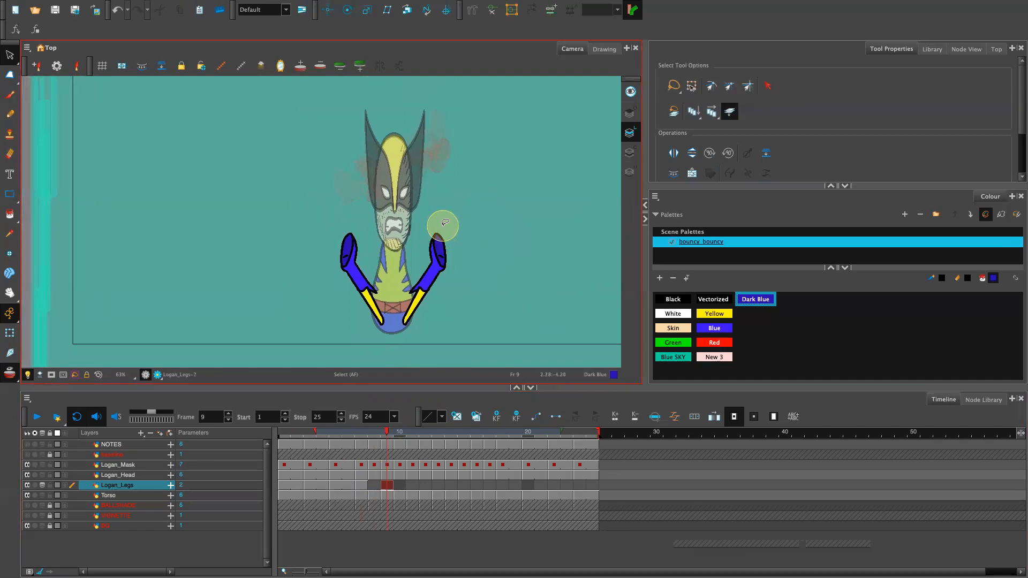
Place the raised leg's pivot at the hip on frame 7 of Logan_Legs and shorten the leg slightly toward it.
click(362, 486)
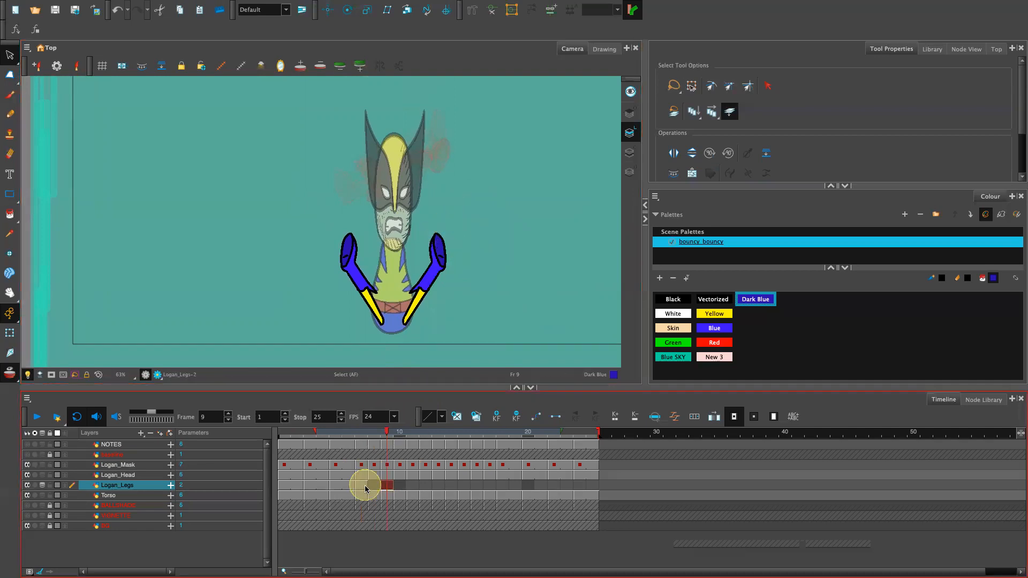
mouse_move(448, 94)
mouse_down()
mouse_move(405, 209)
mouse_move(473, 130)
mouse_move(461, 82)
mouse_move(412, 137)
mouse_move(405, 208)
mouse_move(463, 102)
mouse_up()
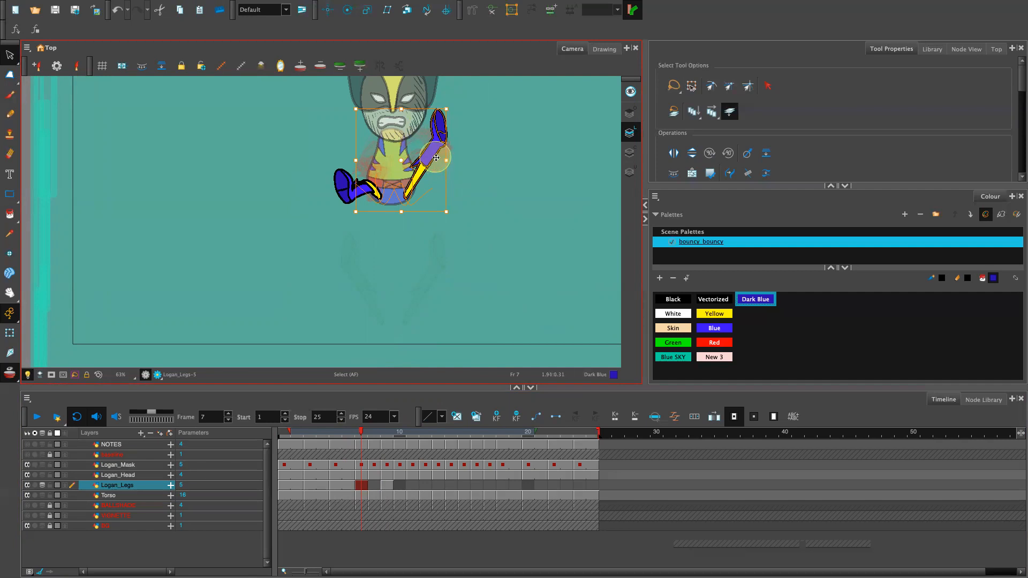
drag(401, 160, 407, 196)
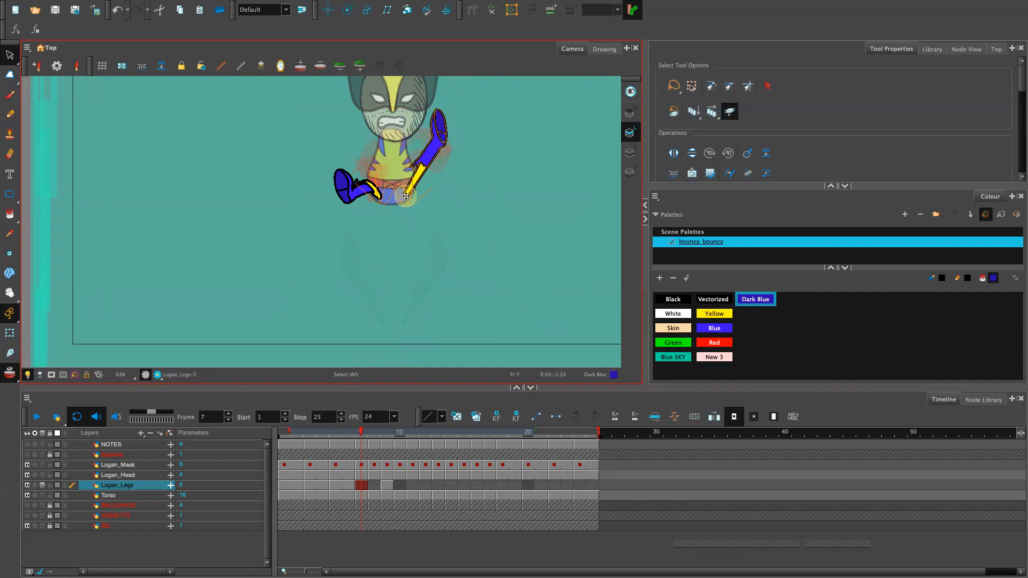
drag(444, 114, 441, 114)
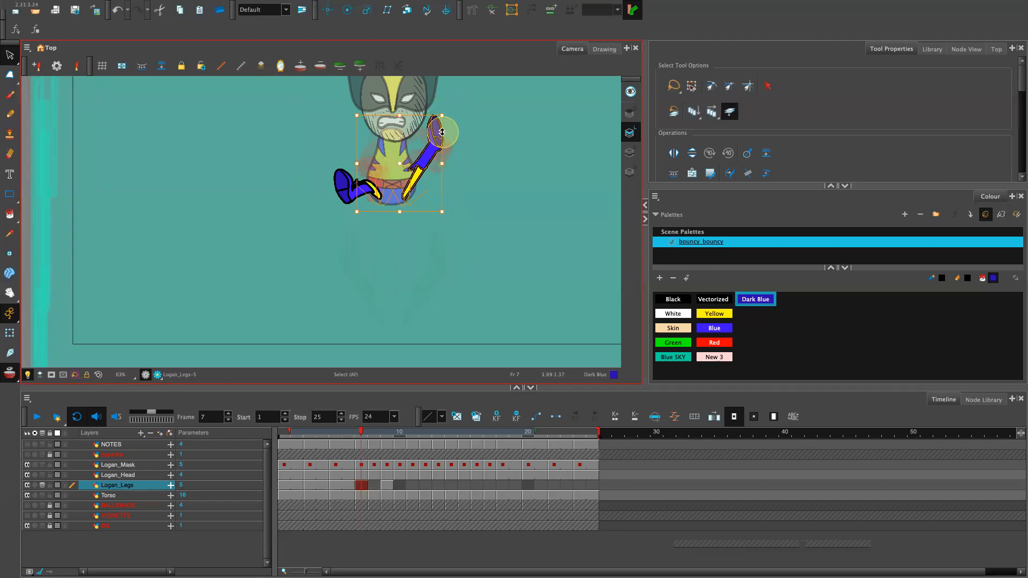
click(442, 132)
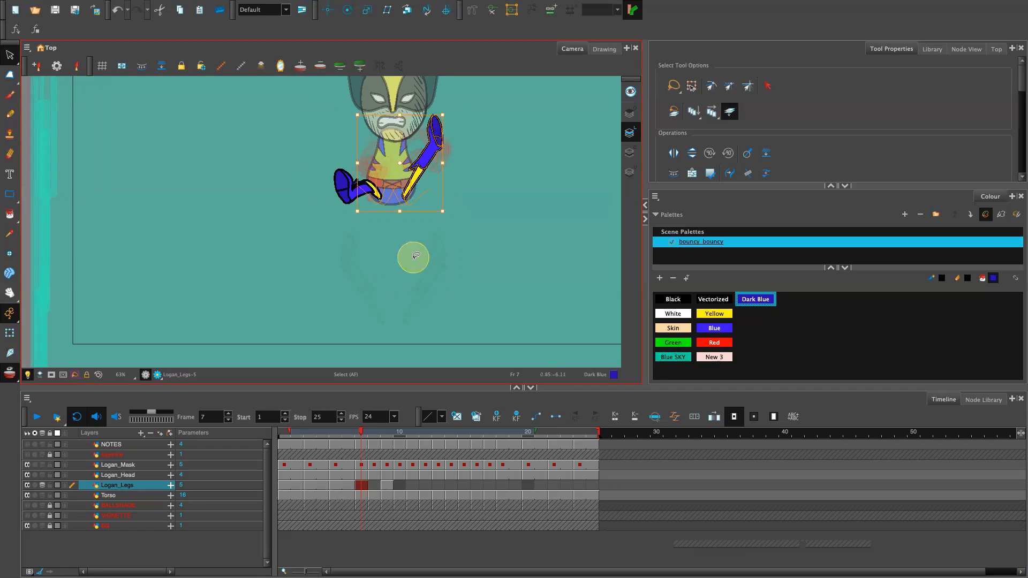
Copy the raised leg from frame 7 and paste it into the empty frame 8 cell of Logan_Legs.
mouse_move(361, 433)
mouse_down()
mouse_move(349, 436)
mouse_move(369, 436)
mouse_move(345, 439)
mouse_move(366, 447)
mouse_up()
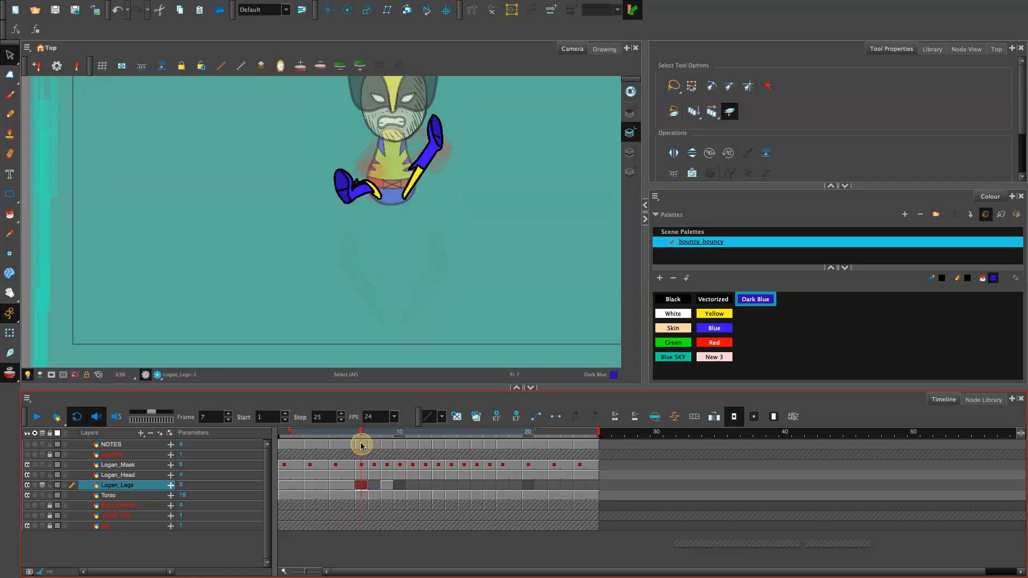
drag(440, 103, 401, 169)
mouse_move(401, 209)
mouse_down()
mouse_move(464, 146)
mouse_move(450, 114)
mouse_up()
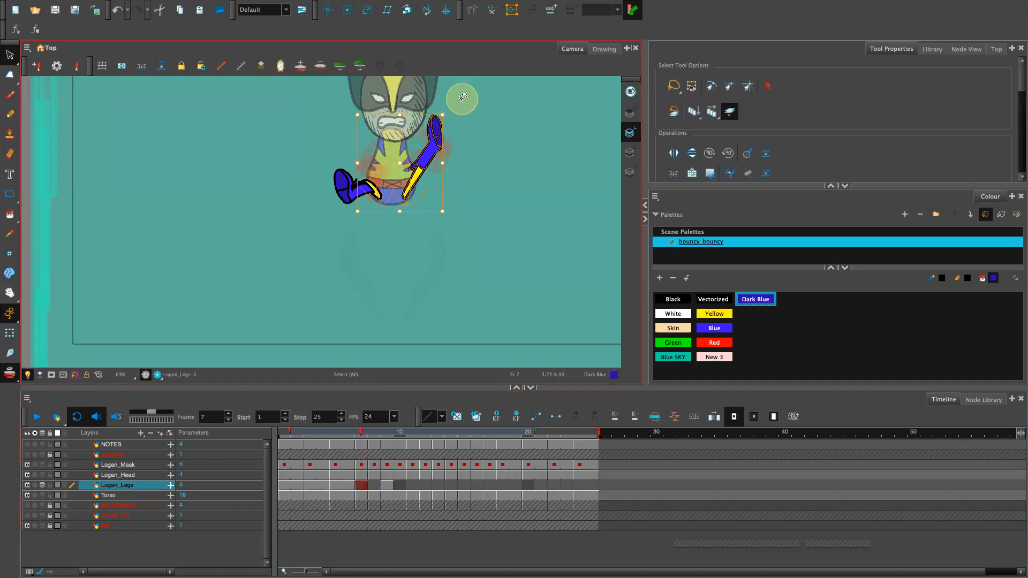
click(372, 485)
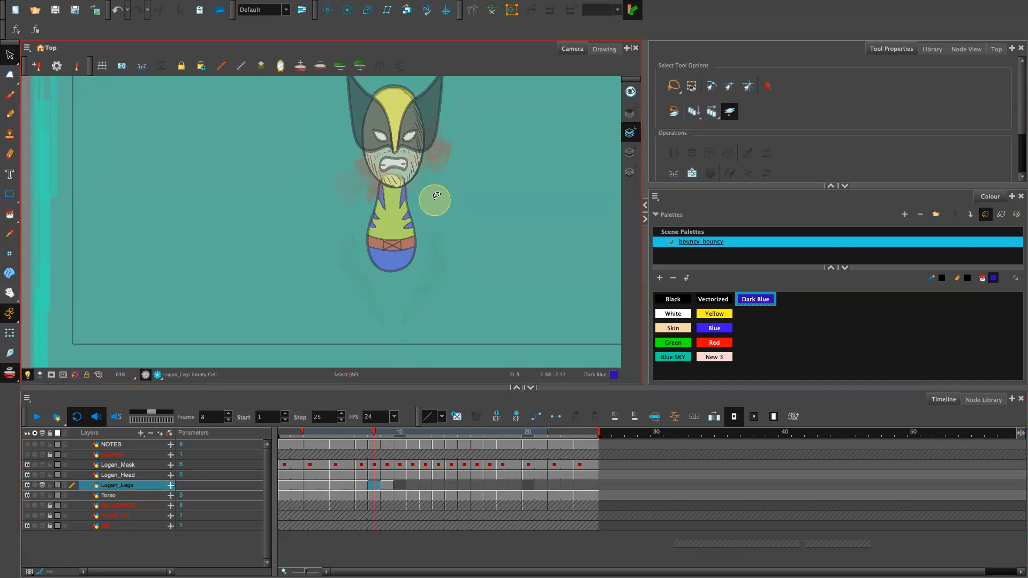
key(ctrl+v)
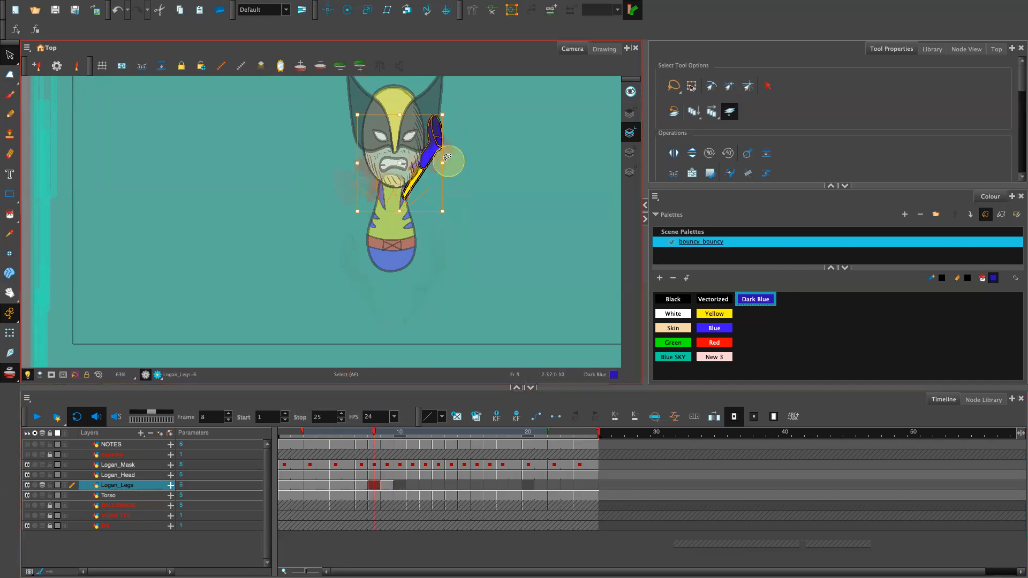
Move the pasted leg down to the torso's hip on frame 8 and rotate it about a pivot at the hip.
mouse_move(439, 137)
mouse_down()
mouse_move(449, 111)
mouse_move(424, 110)
mouse_move(428, 203)
mouse_up()
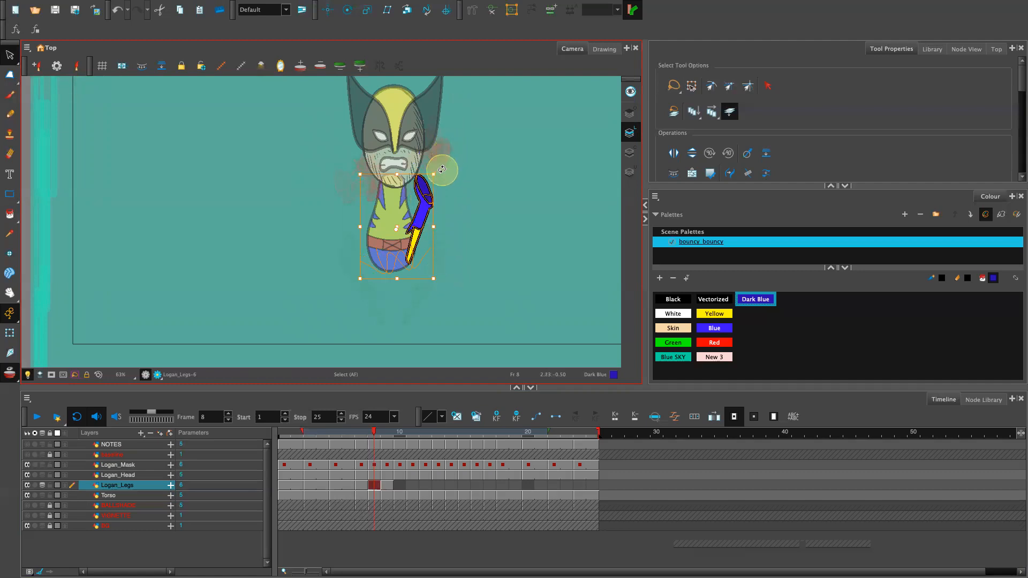
drag(395, 229, 410, 260)
mouse_move(440, 170)
mouse_down()
mouse_move(449, 175)
mouse_move(432, 194)
mouse_up()
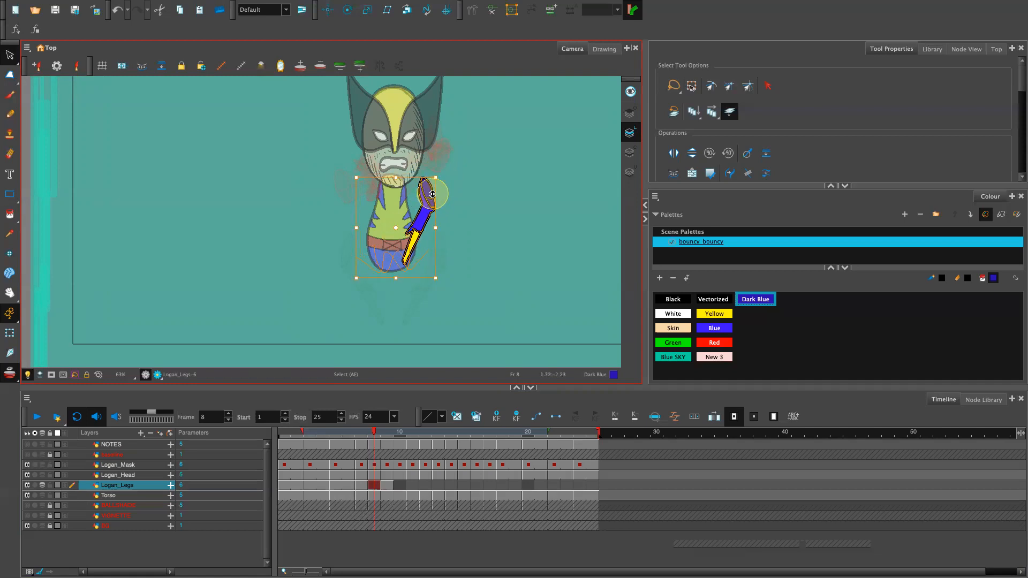
drag(432, 194, 432, 194)
click(537, 183)
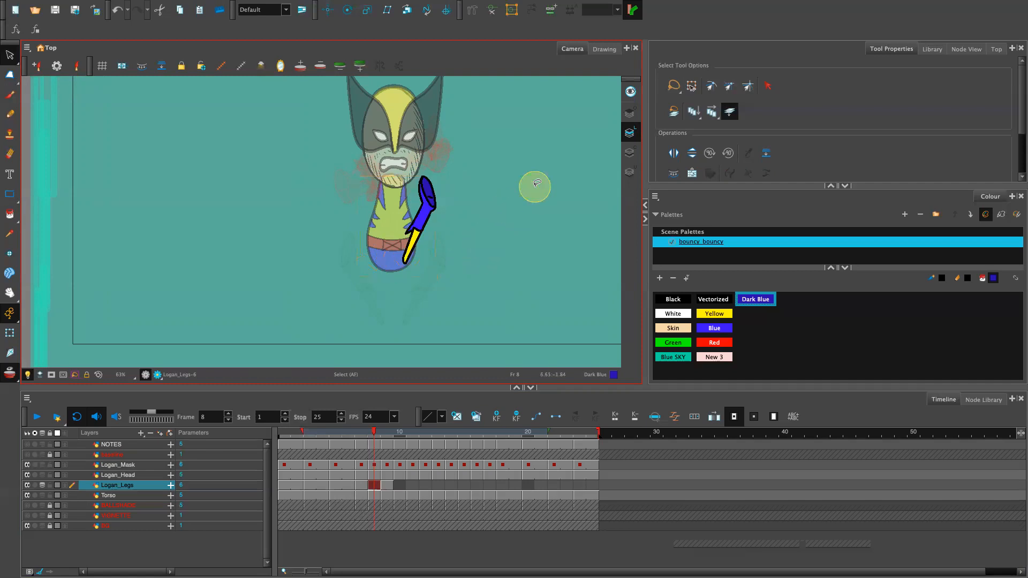
Duplicate the leg on frame 8, flip the copy horizontally, and position it on the opposite side of the torso.
mouse_move(438, 154)
mouse_down()
mouse_move(426, 157)
mouse_move(451, 147)
mouse_up()
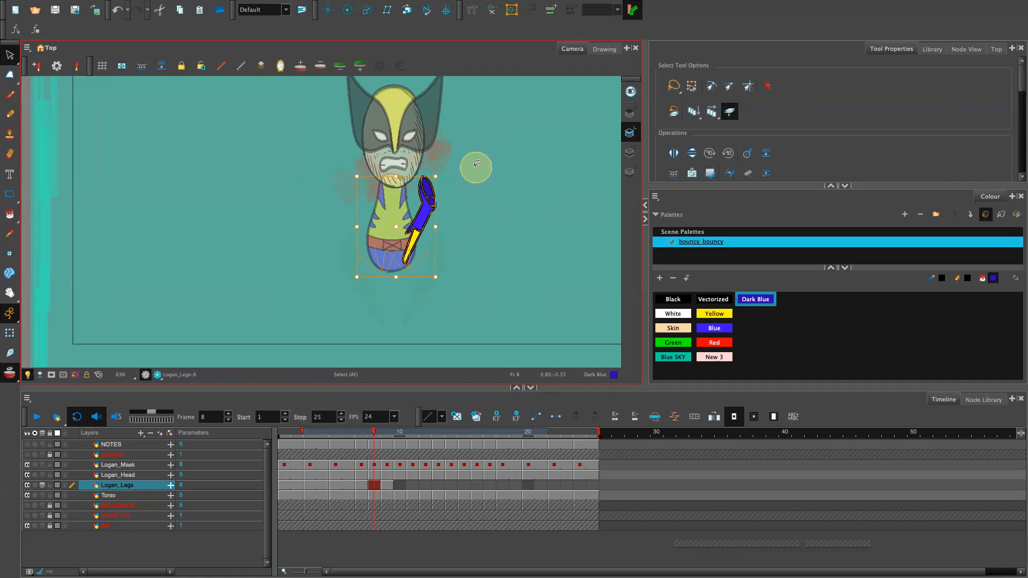
key(ctrl+v)
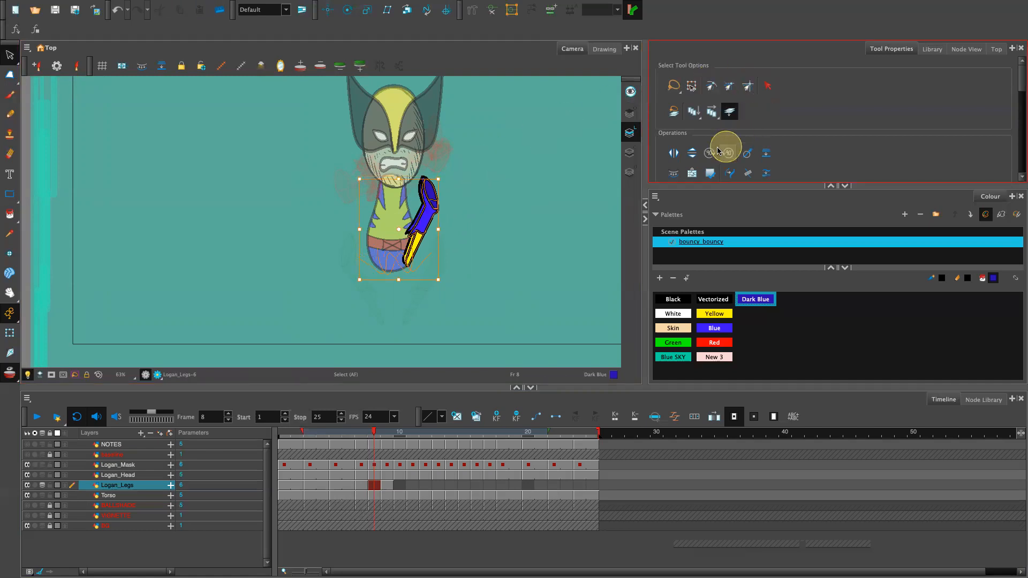
click(673, 153)
click(372, 198)
key(Left)
key(Left)
key(Up)
key(Left)
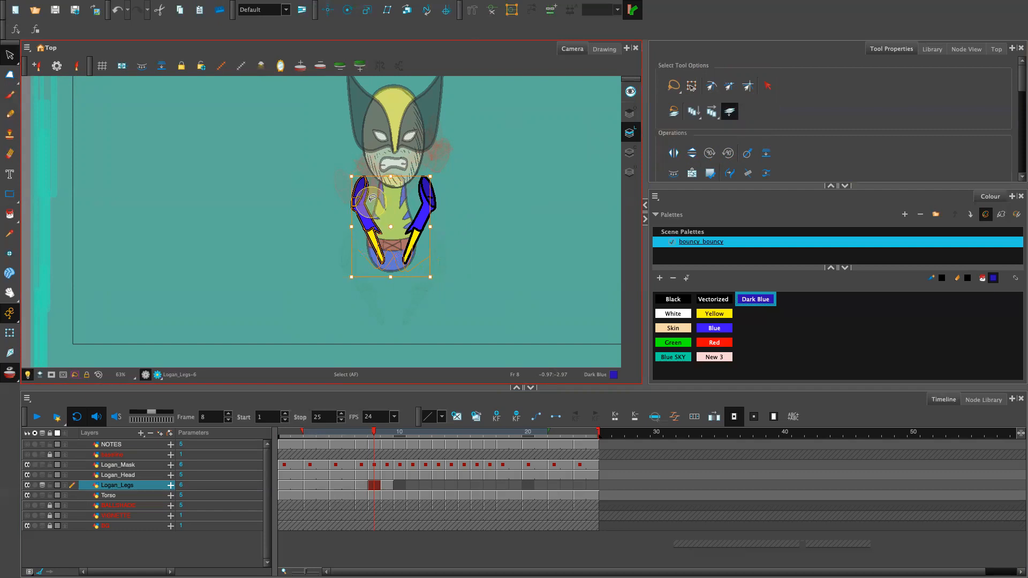
key(Down)
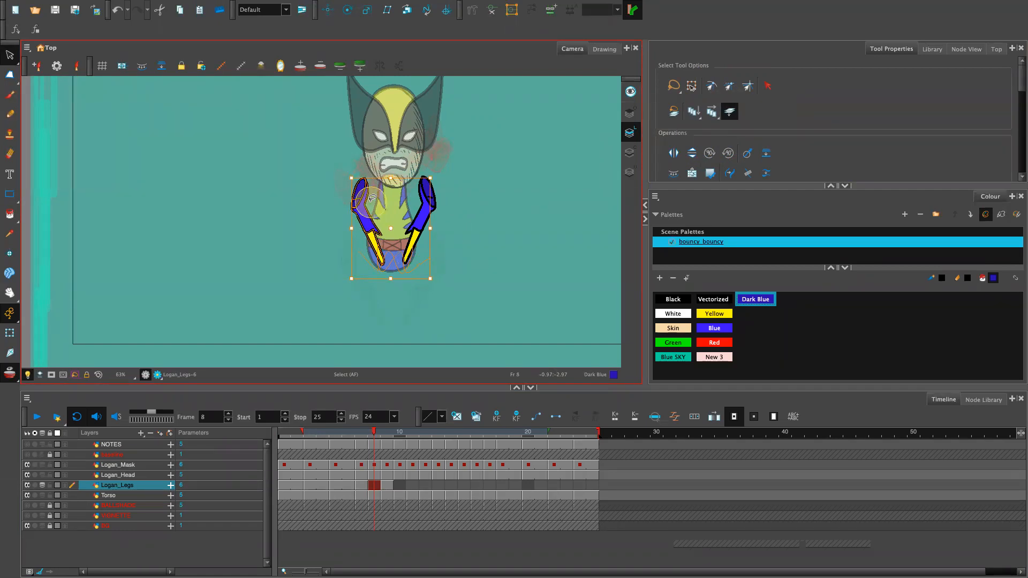
key(Left)
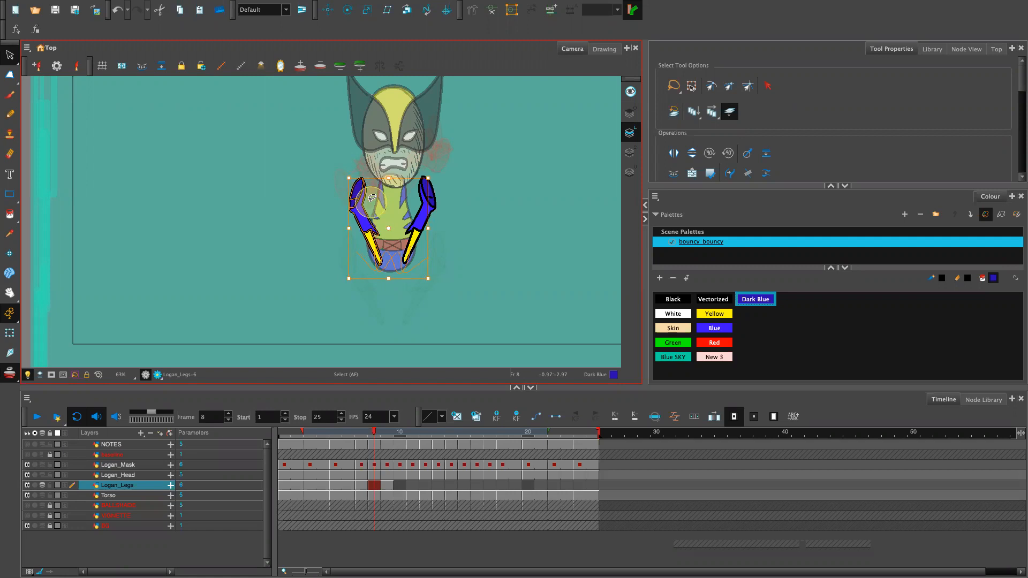
click(798, 142)
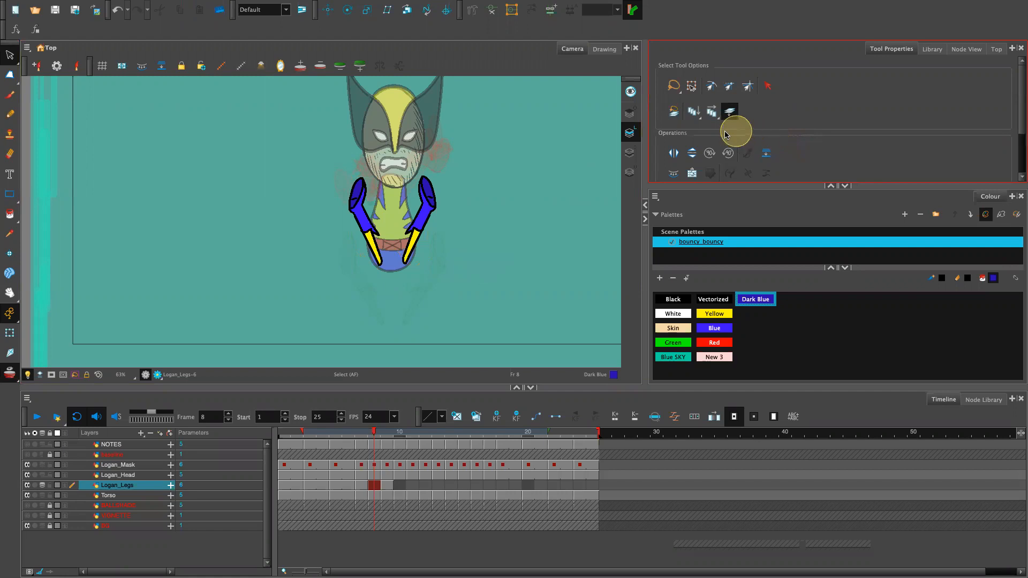
Nudge both frame 8 legs slightly inward so they sit evenly on either side of the torso.
drag(354, 156, 399, 235)
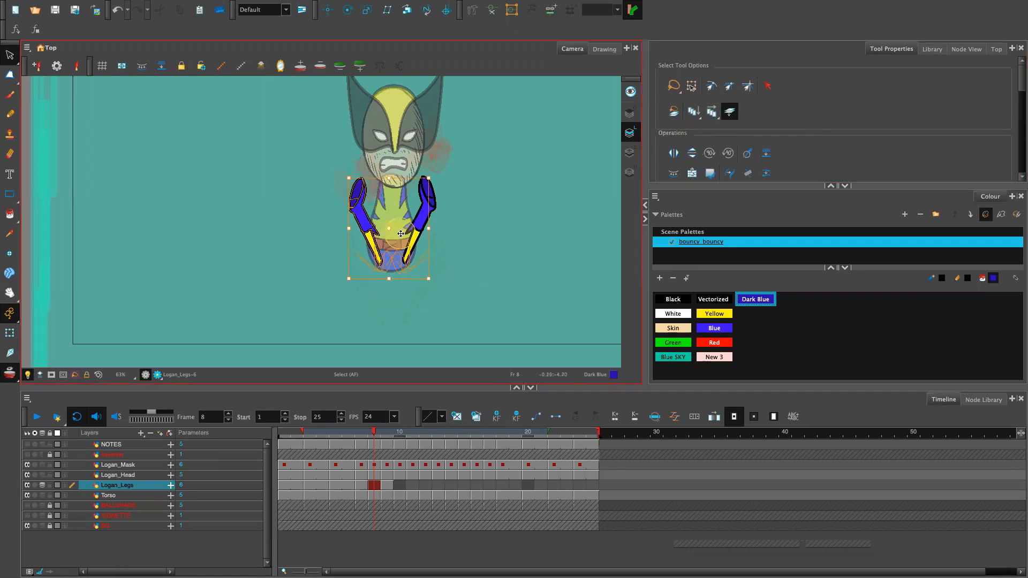
key(Right)
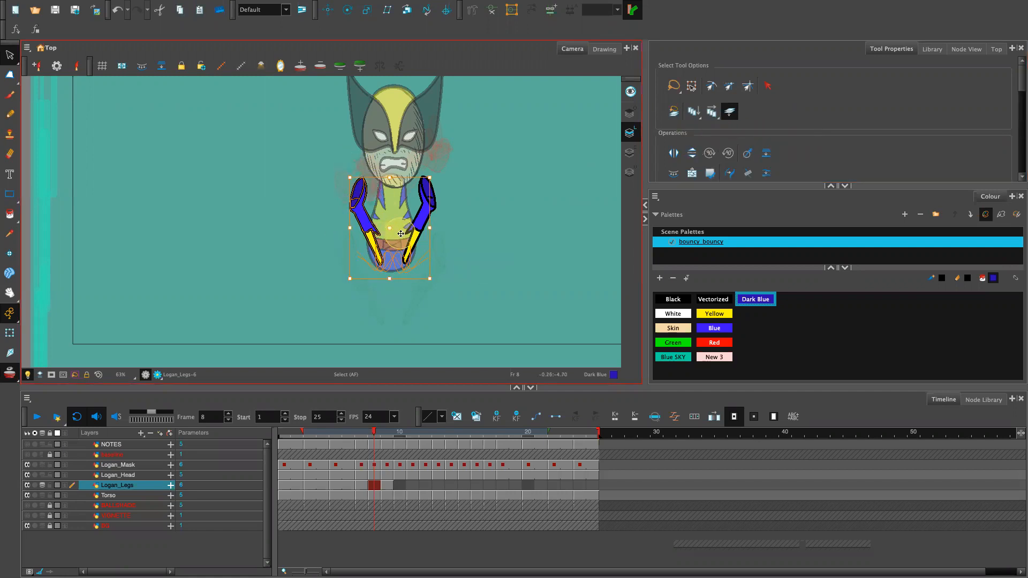
click(467, 286)
mouse_move(397, 207)
mouse_down()
mouse_move(459, 176)
mouse_move(441, 169)
mouse_up()
key(Left)
key(Left)
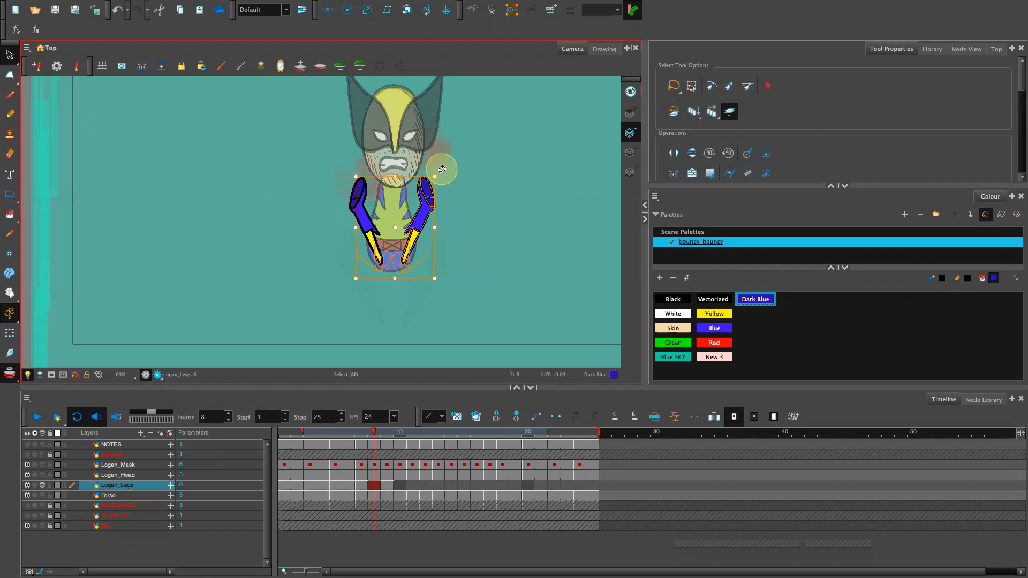
click(472, 239)
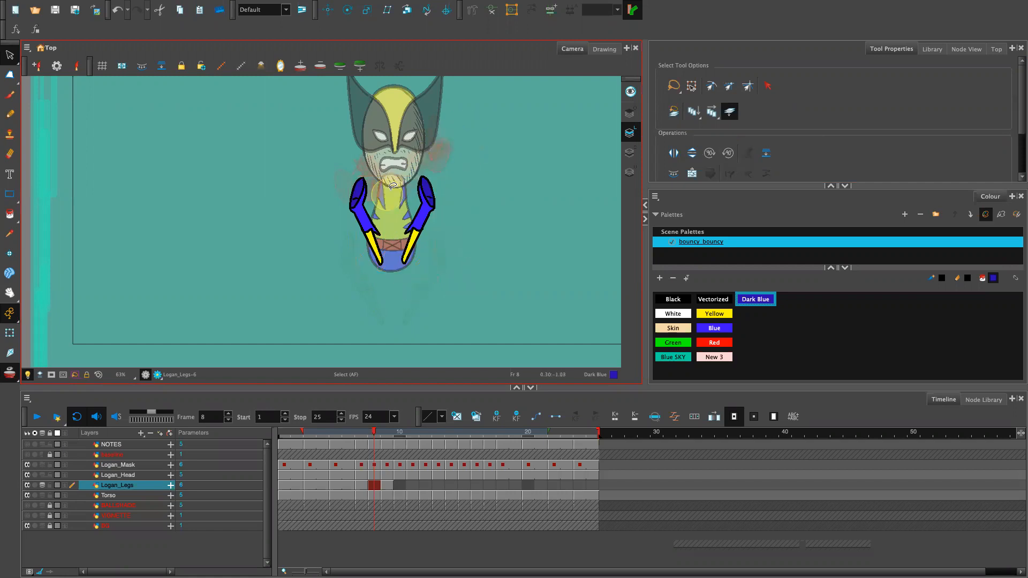
mouse_move(392, 257)
mouse_down()
mouse_move(390, 283)
mouse_move(386, 268)
mouse_up()
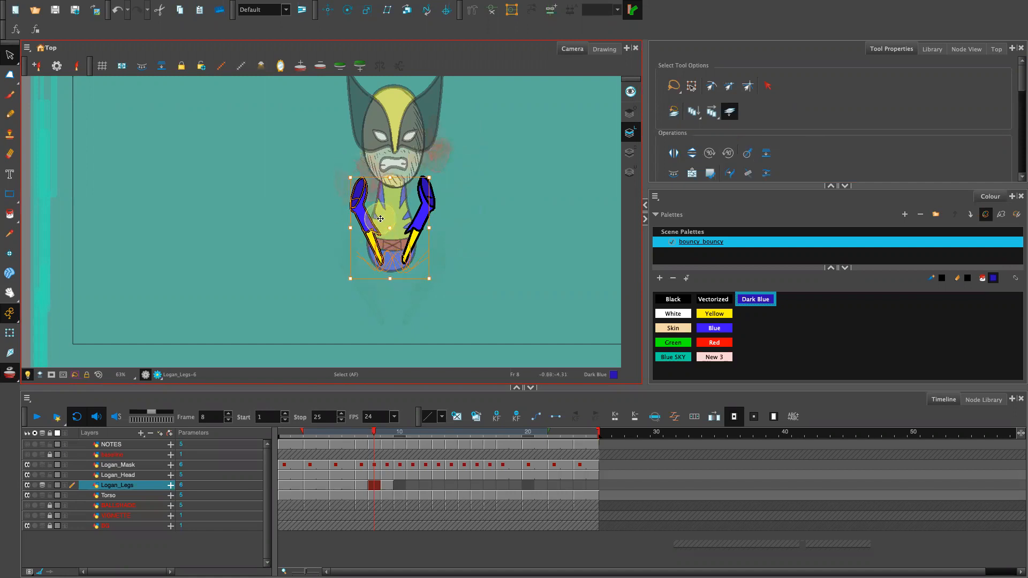
click(481, 243)
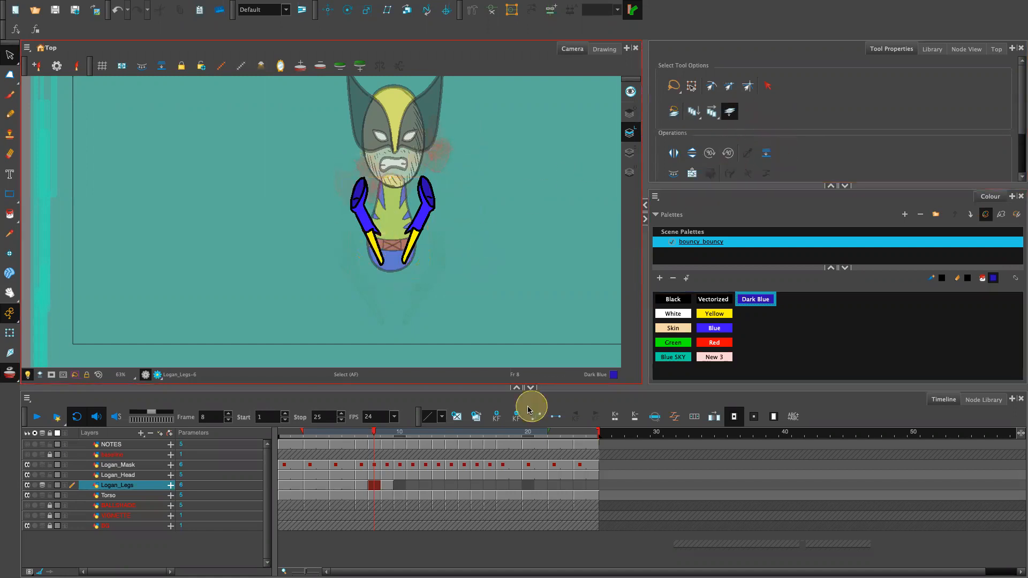
On frame 9, set the unflipped leg's pivot at the hip, rotate the leg inward, and stretch it upward.
click(385, 434)
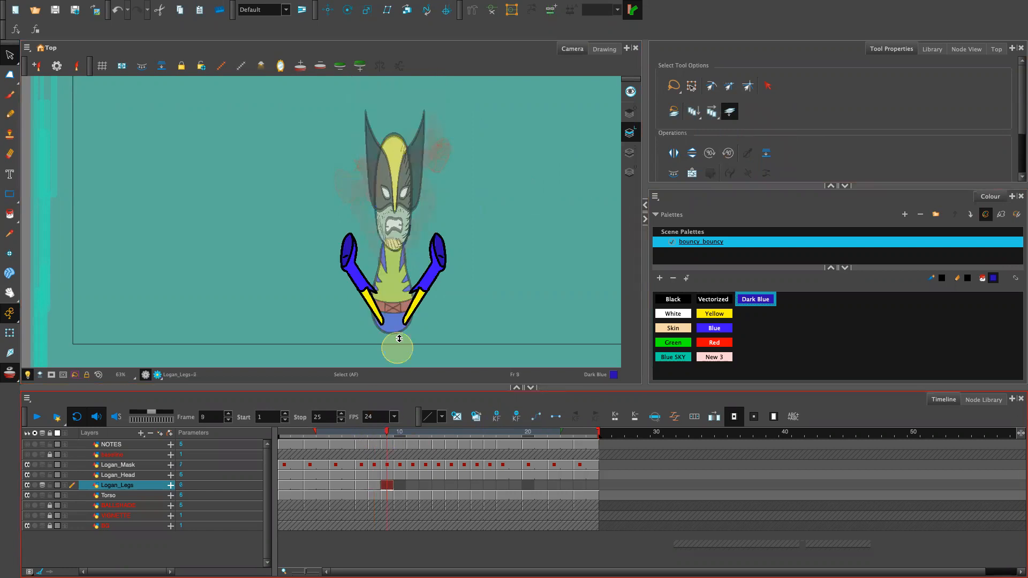
mouse_move(449, 211)
mouse_down()
mouse_move(430, 222)
mouse_move(430, 347)
mouse_move(458, 230)
mouse_up()
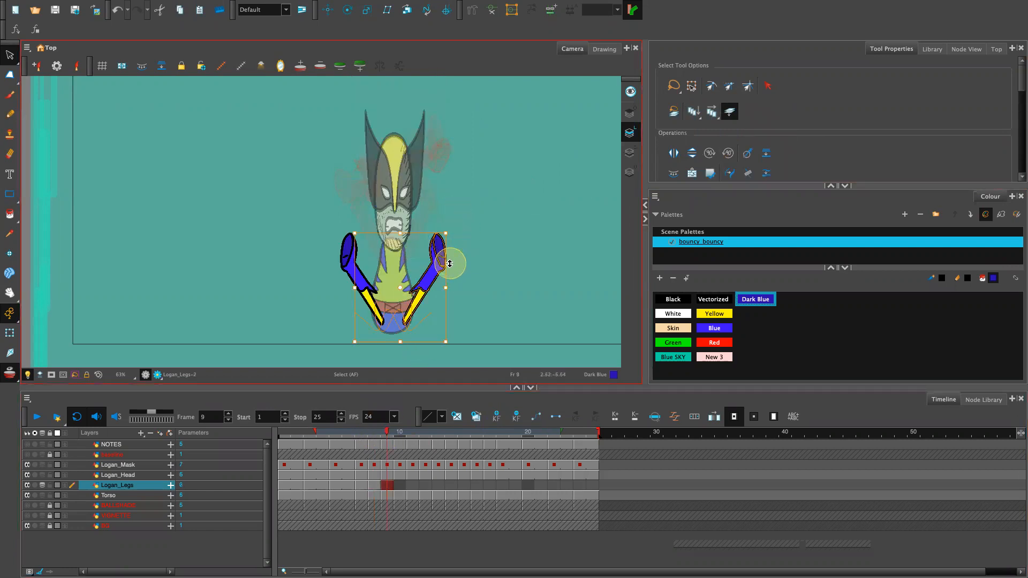
drag(400, 288, 405, 327)
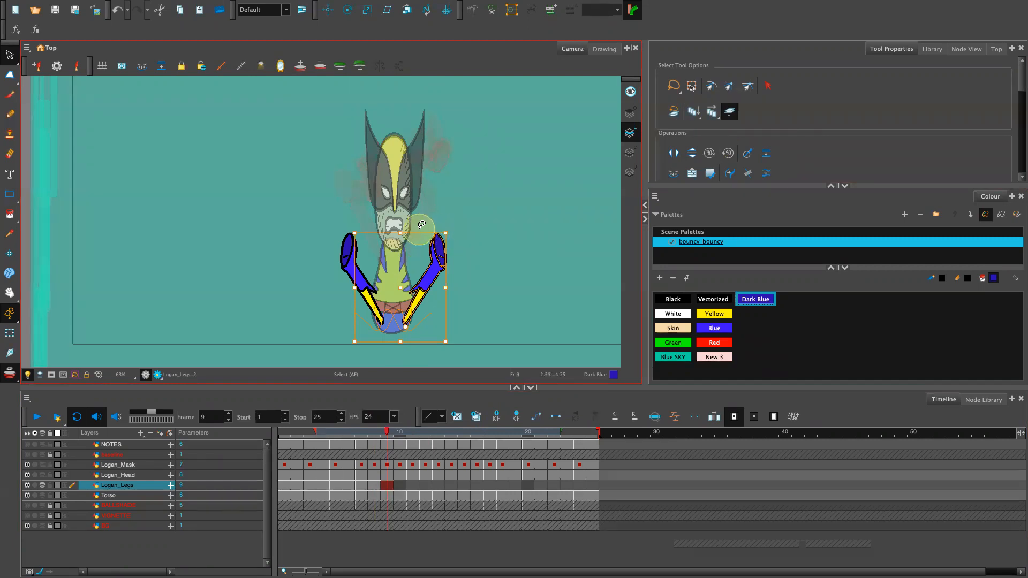
drag(400, 229, 400, 215)
click(487, 216)
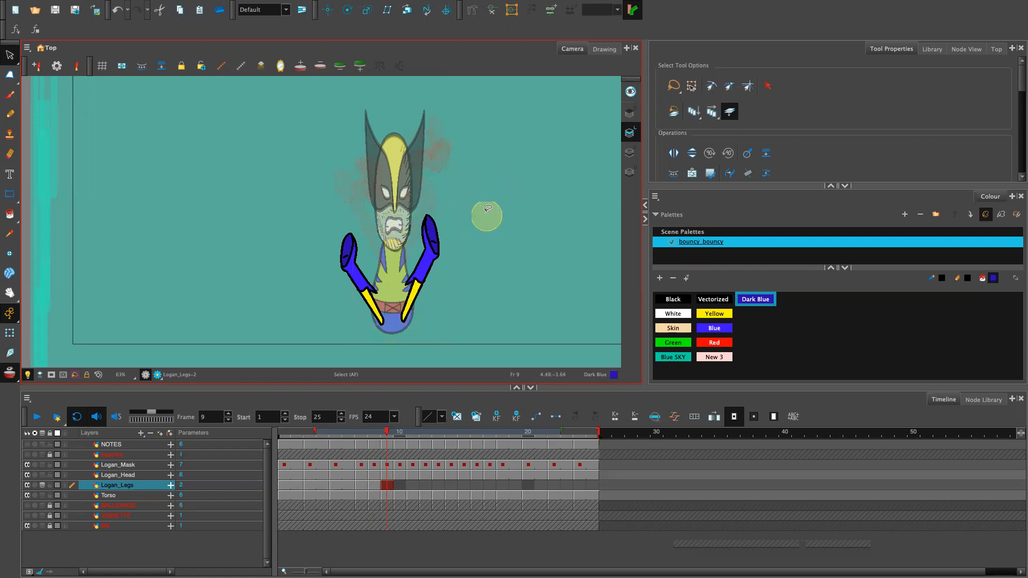
Move that leg's pivot to the toe and stretch the thigh slightly downward into the hip on frame 9.
mouse_move(407, 313)
mouse_down()
mouse_move(402, 240)
mouse_move(404, 320)
mouse_up()
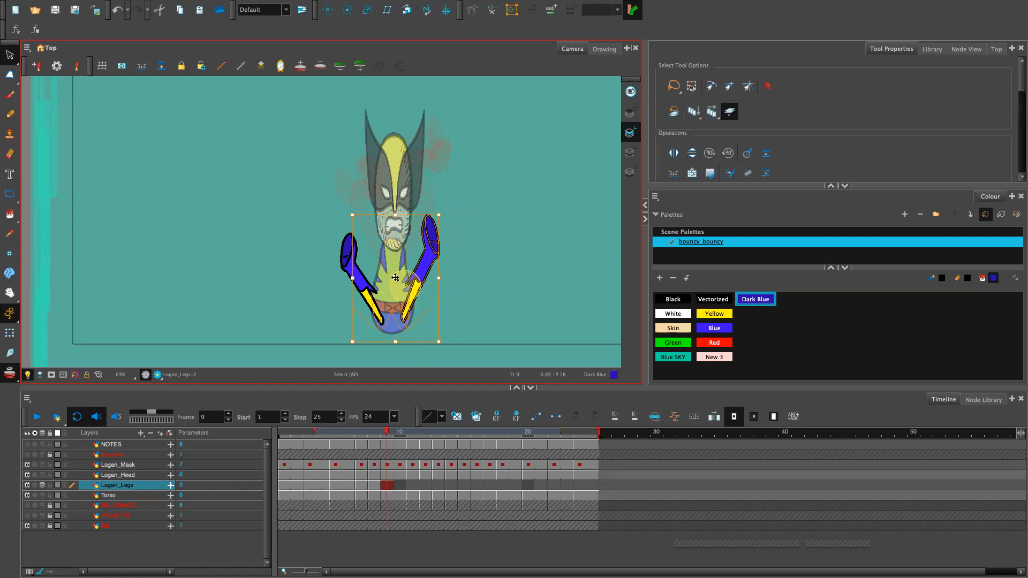
drag(397, 283, 426, 220)
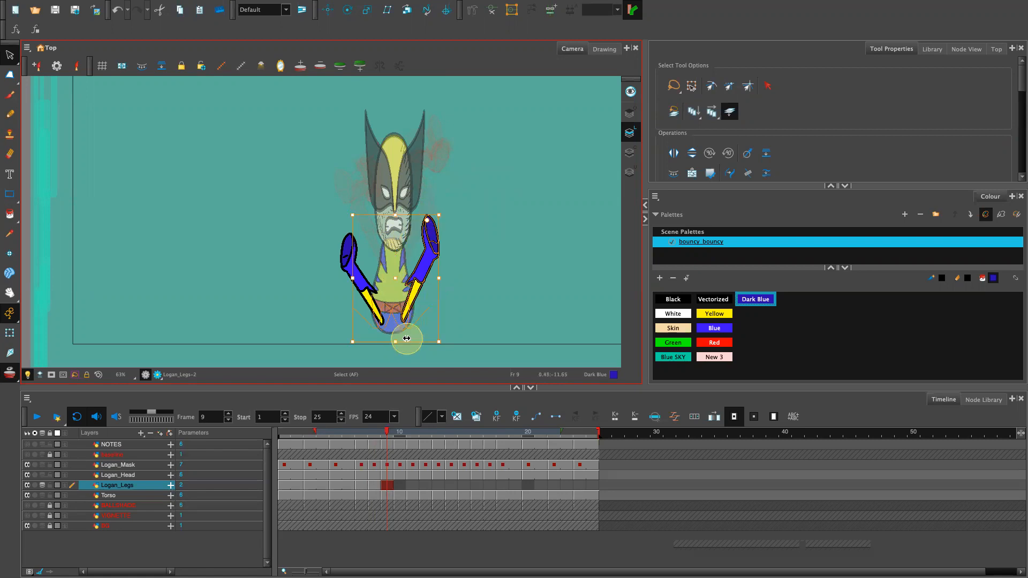
mouse_move(395, 341)
mouse_down()
mouse_move(443, 303)
mouse_move(395, 347)
mouse_up()
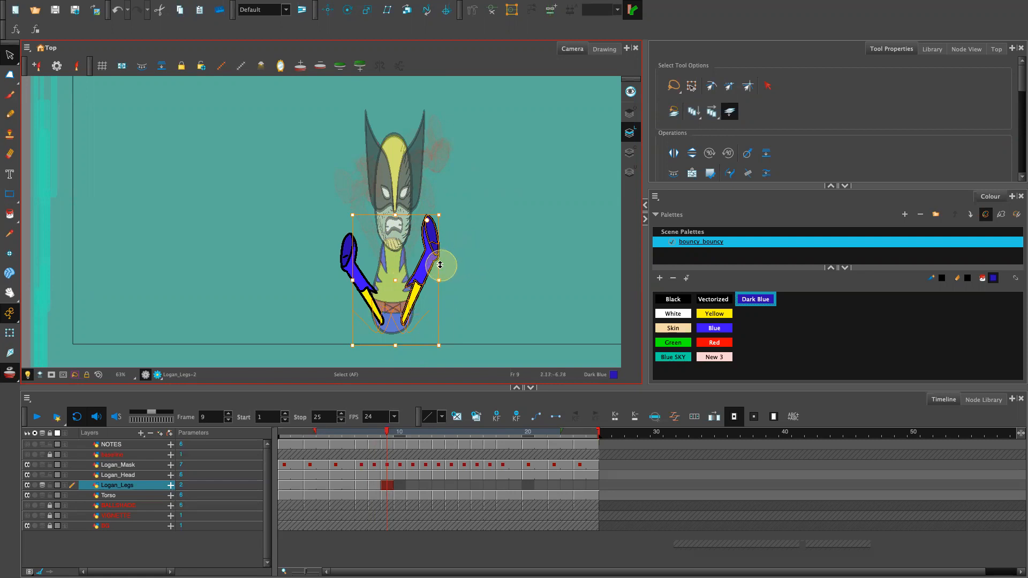
Delete the old flipped leg on frame 9 and replace it with a horizontally flipped copy of the reshaped leg.
mouse_move(369, 236)
mouse_down()
mouse_move(334, 221)
mouse_move(355, 335)
mouse_move(393, 306)
mouse_move(364, 209)
mouse_up()
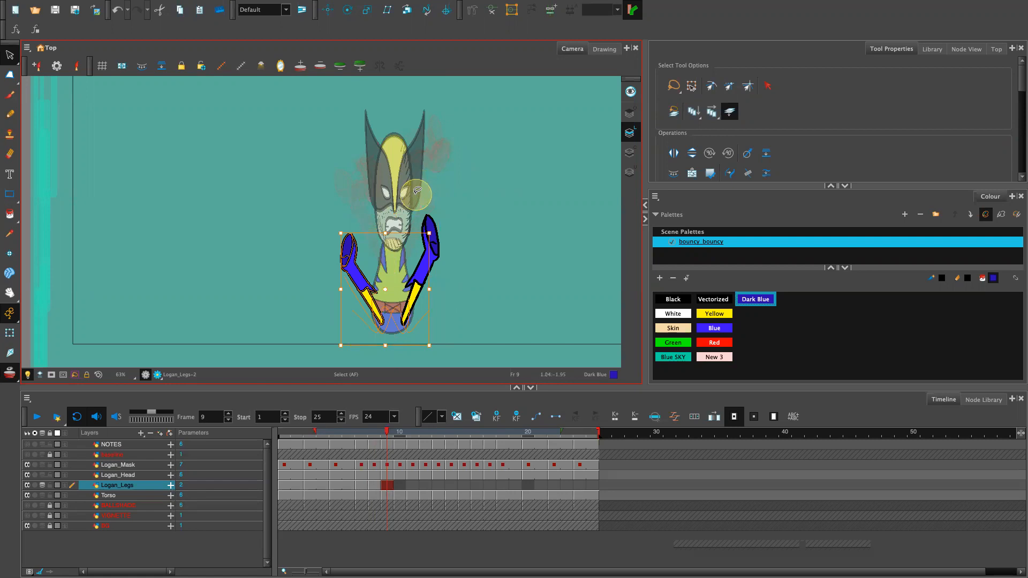
key(Delete)
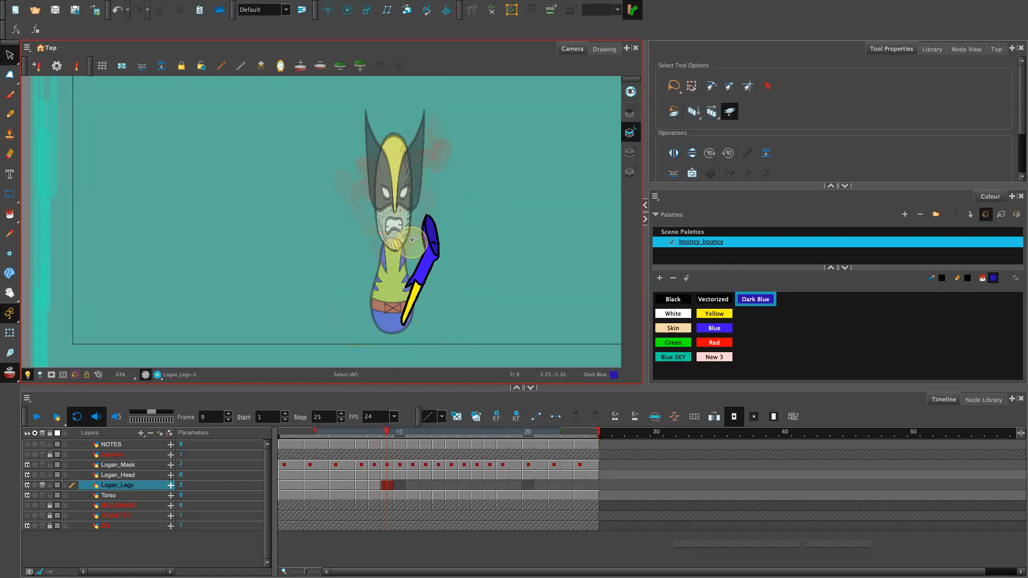
click(414, 238)
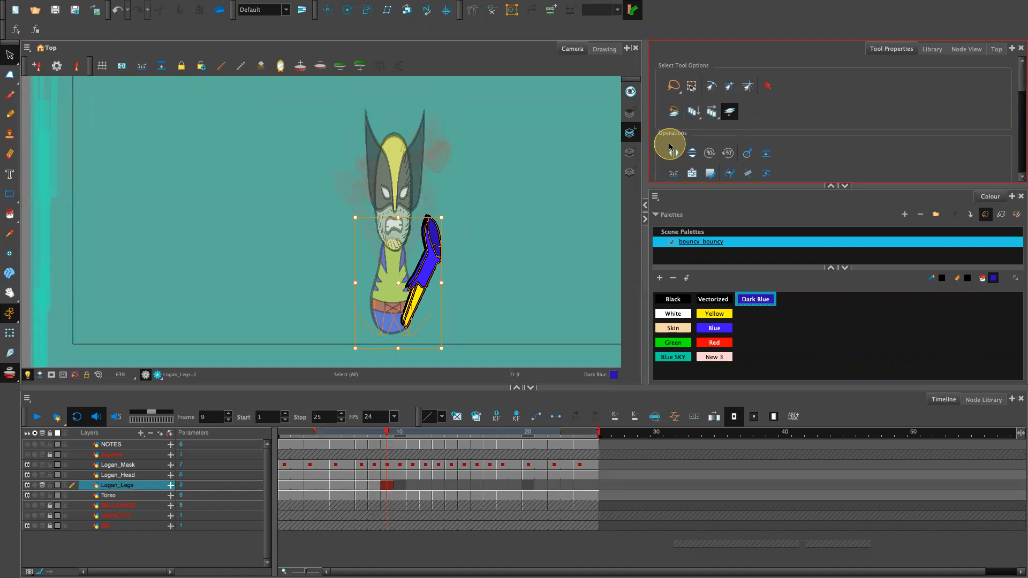
drag(445, 282, 447, 280)
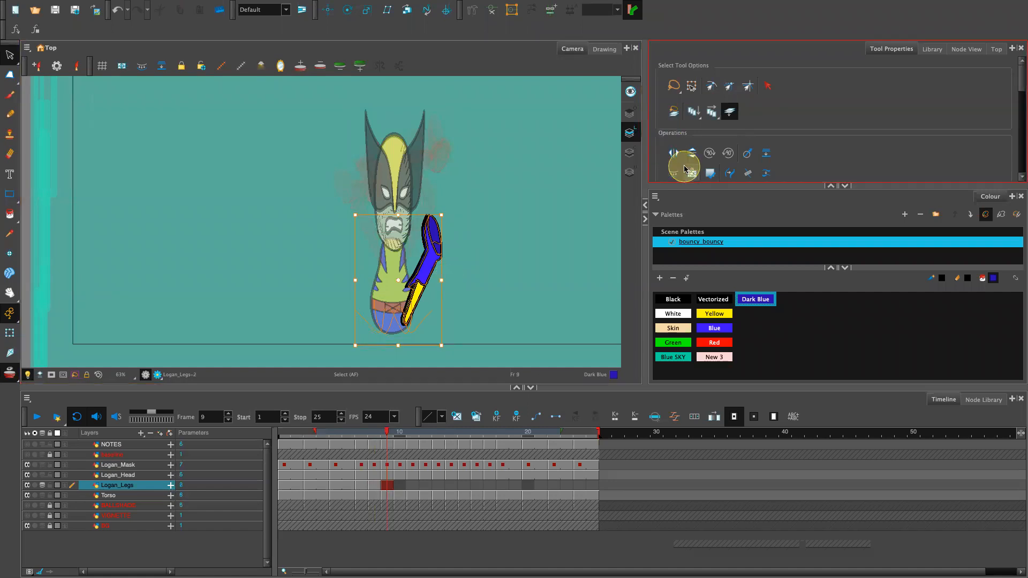
click(673, 153)
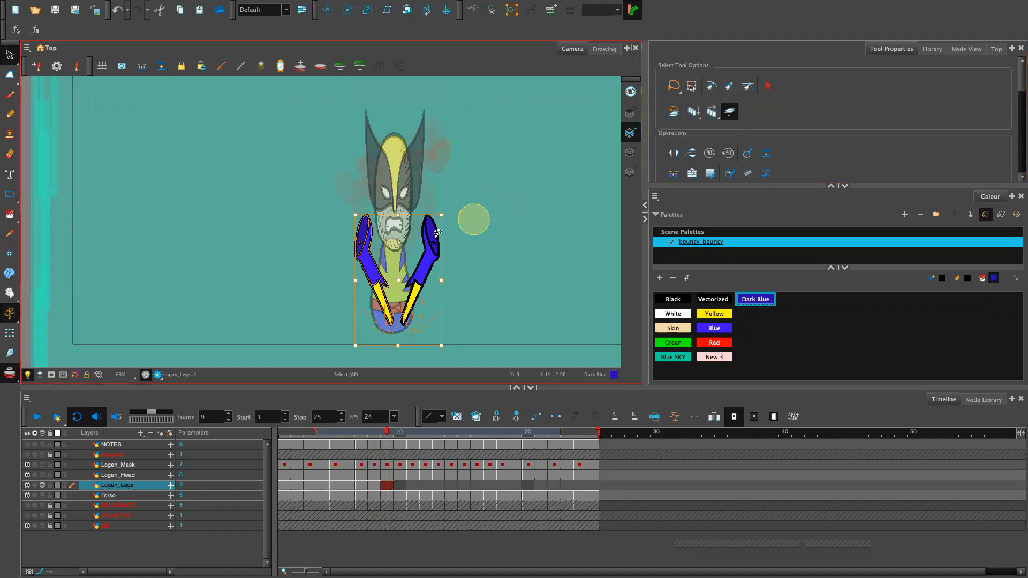
Nudge the flipped leg copy outward until its thigh meets the opposite hip of the torso on frame 9.
key(Left)
key(Left)
key(Left)
key(Left)
key(Left)
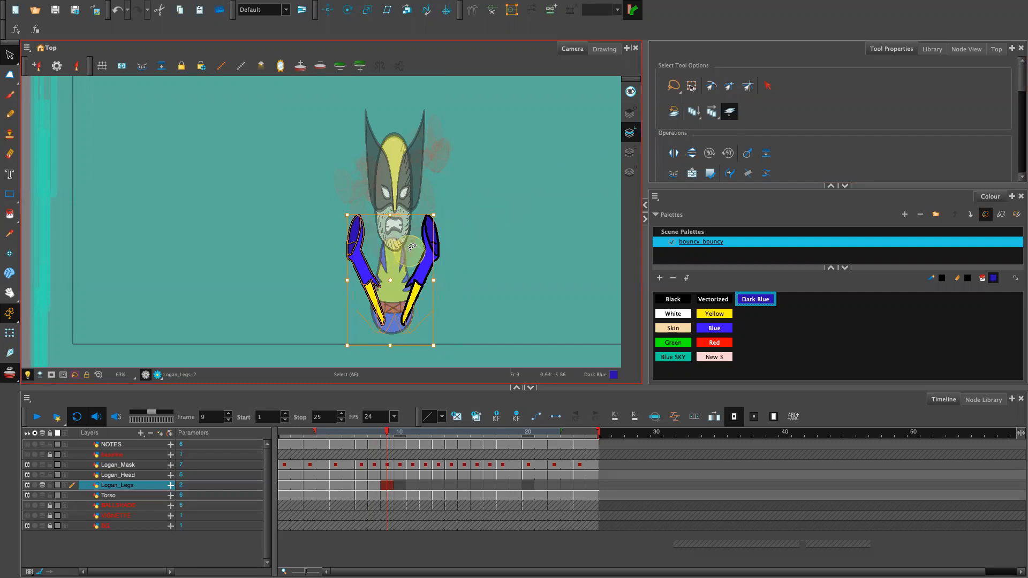
key(Right)
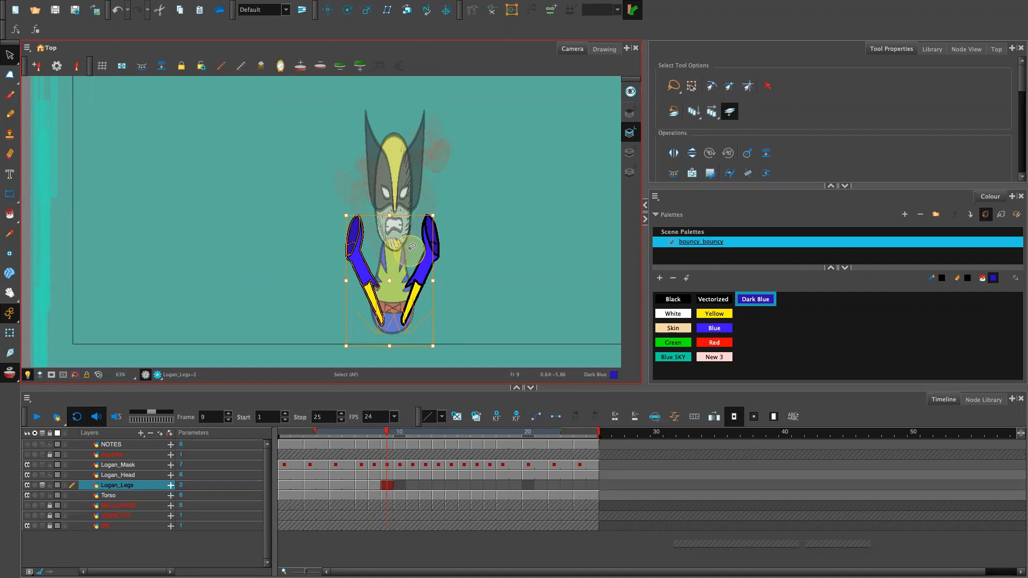
click(553, 208)
Nudge both frame 9 legs slightly outward so they sit evenly at the sides of the hips.
drag(388, 433, 388, 483)
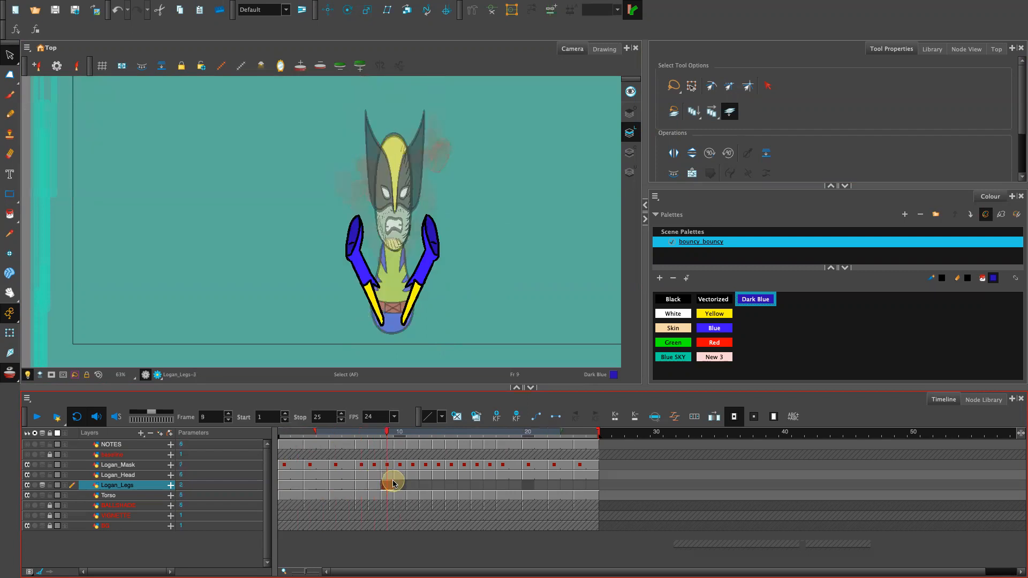
mouse_move(390, 326)
mouse_down()
mouse_move(344, 309)
mouse_move(388, 277)
mouse_up()
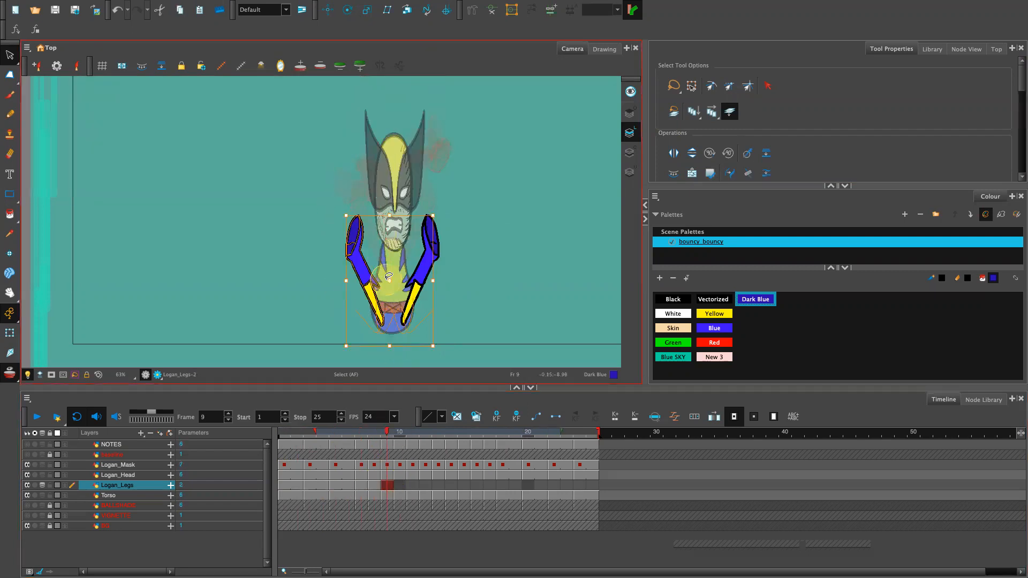
key(Left)
key(Left)
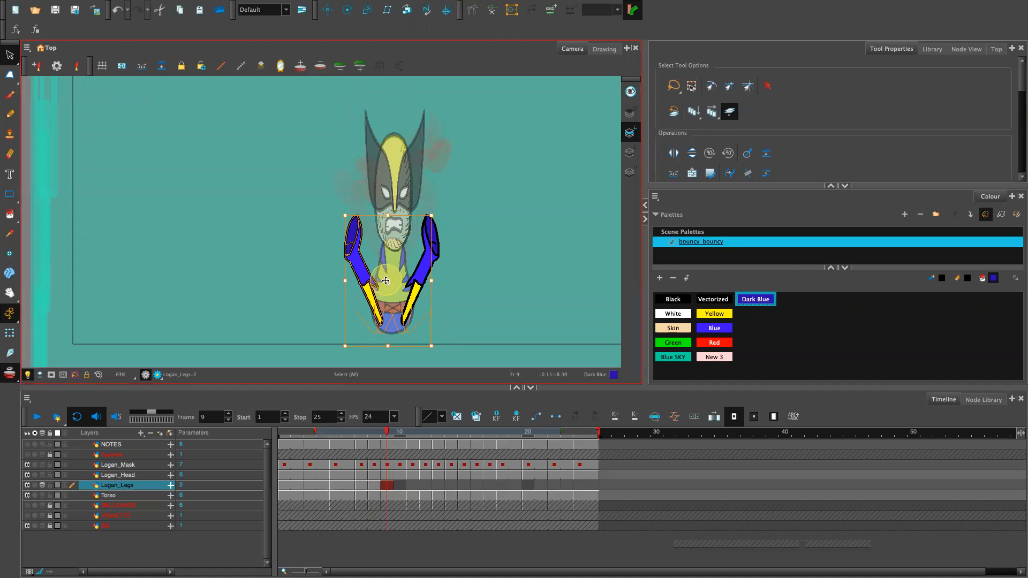
mouse_move(462, 213)
mouse_down()
mouse_move(421, 199)
mouse_move(407, 348)
mouse_move(441, 190)
mouse_up()
key(Right)
key(Right)
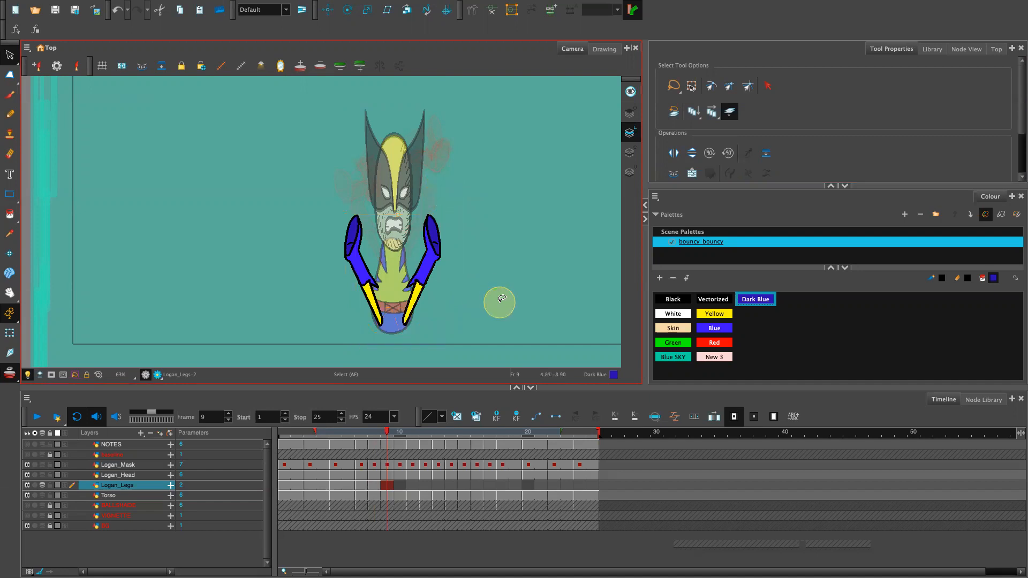
click(592, 410)
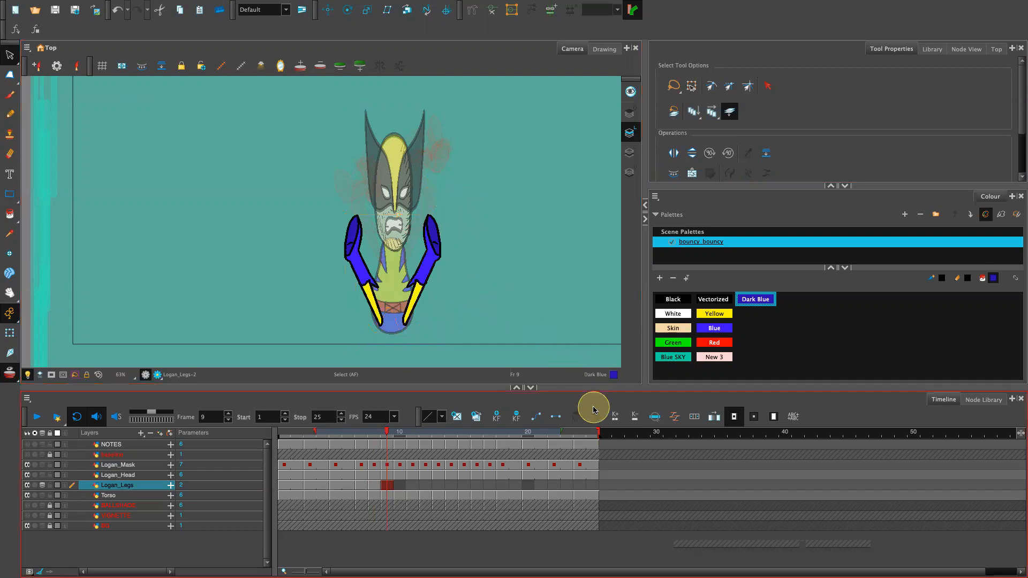
Return to frame 8 and nudge each leg slightly outward from the torso.
click(372, 433)
mouse_move(372, 434)
mouse_down()
mouse_move(384, 434)
mouse_move(373, 443)
mouse_up()
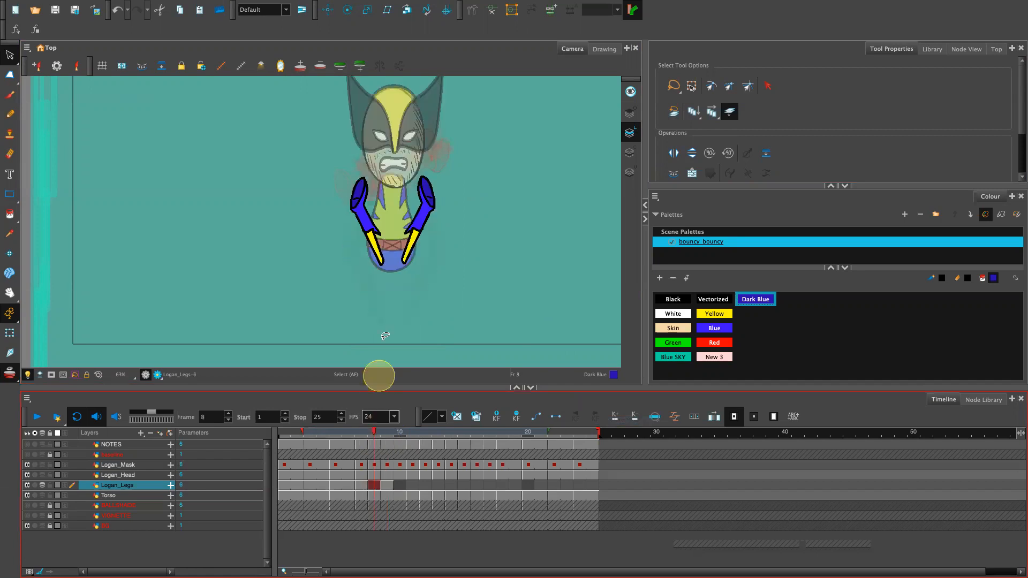
mouse_move(372, 182)
mouse_down()
mouse_move(395, 300)
mouse_move(372, 180)
mouse_up()
key(Left)
key(Left)
key(Left)
mouse_move(464, 169)
mouse_down()
mouse_move(455, 142)
mouse_move(396, 256)
mouse_move(455, 155)
mouse_up()
key(Right)
click(485, 235)
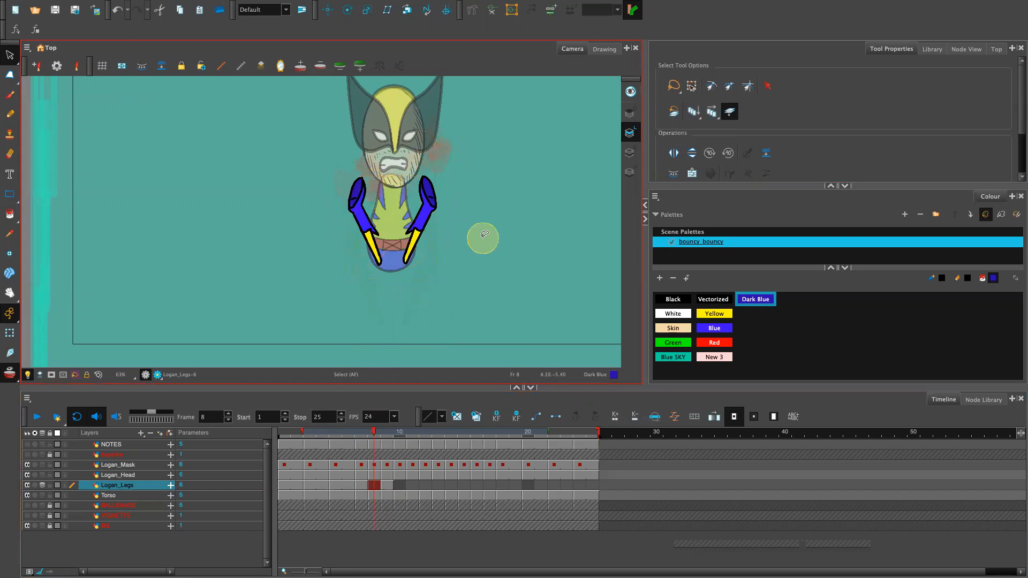
Go to the empty frame 10 of the Logan_Legs layer and activate the Pencil tool.
click(415, 318)
drag(374, 434, 396, 432)
click(447, 310)
click(781, 329)
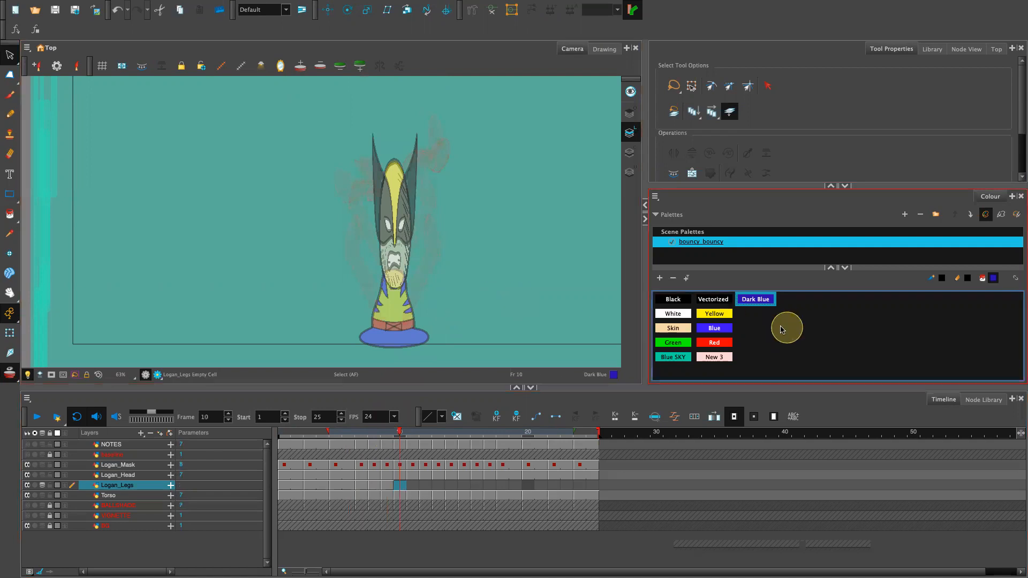
click(432, 351)
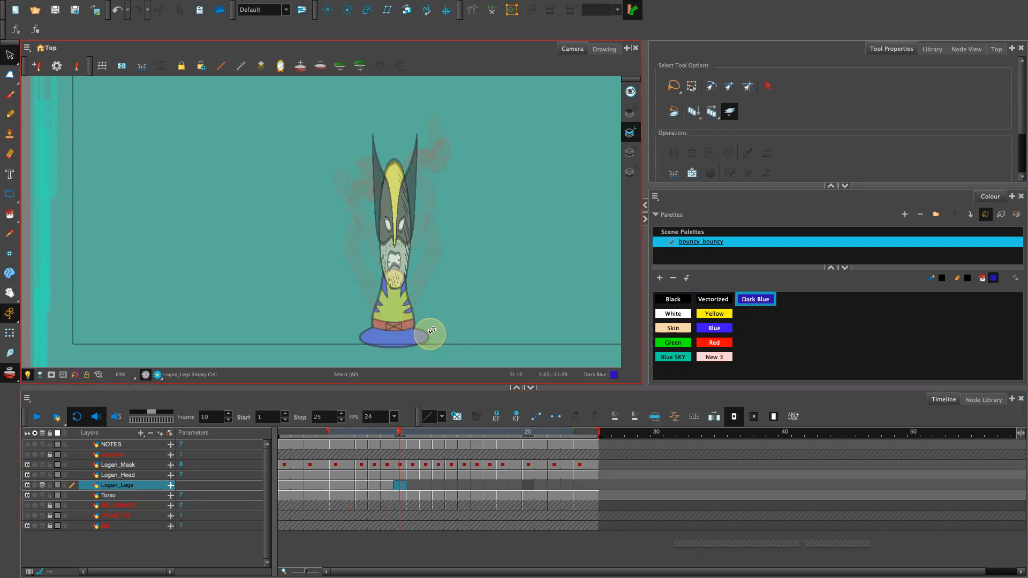
key(alt+slash)
mouse_move(412, 340)
mouse_down()
mouse_move(480, 333)
mouse_move(466, 334)
mouse_up()
key(ctrl+z)
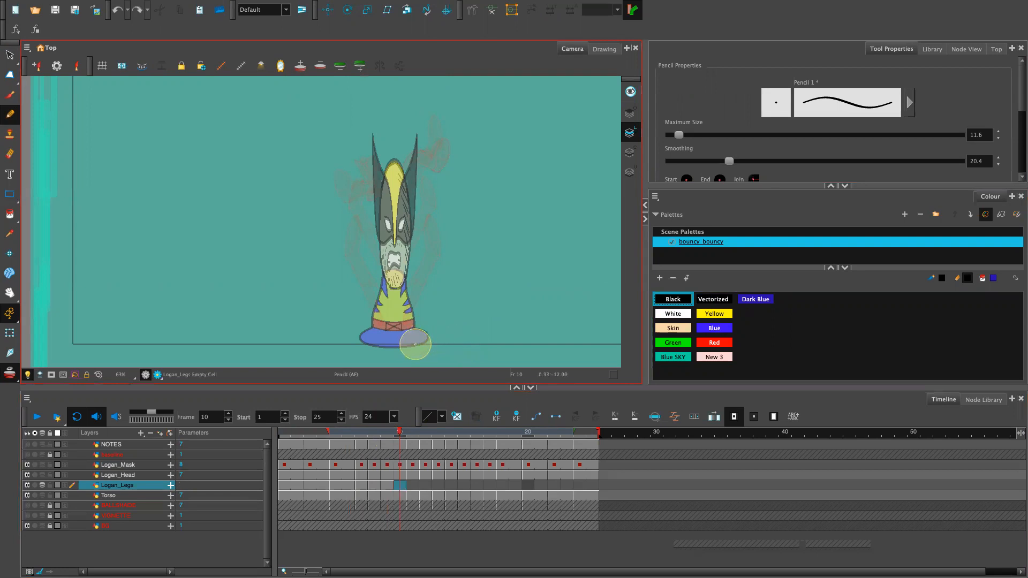
drag(499, 347, 501, 346)
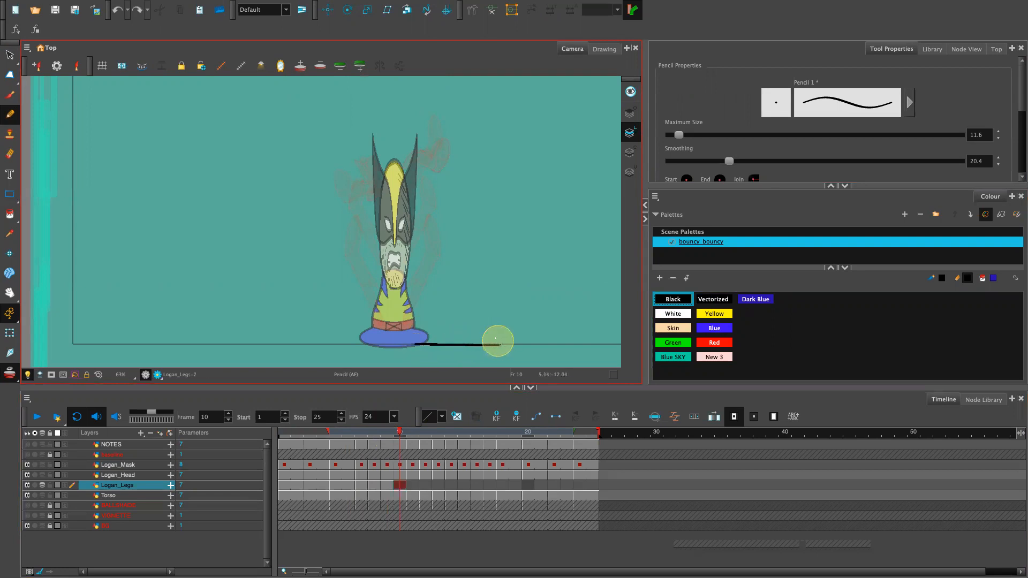
drag(427, 335, 494, 339)
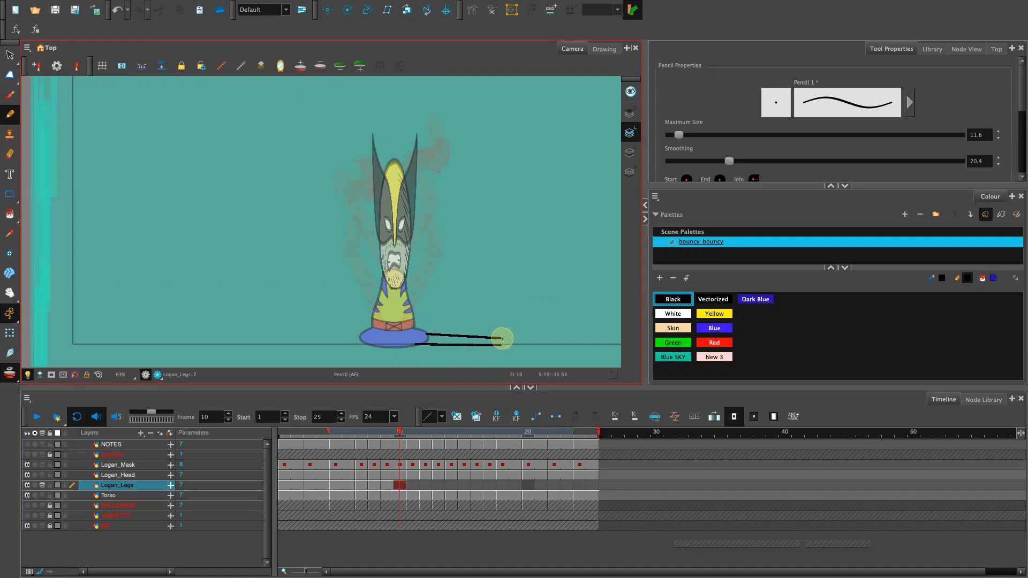
key(ctrl+z)
key(ctrl+z)
key(ctrl+z)
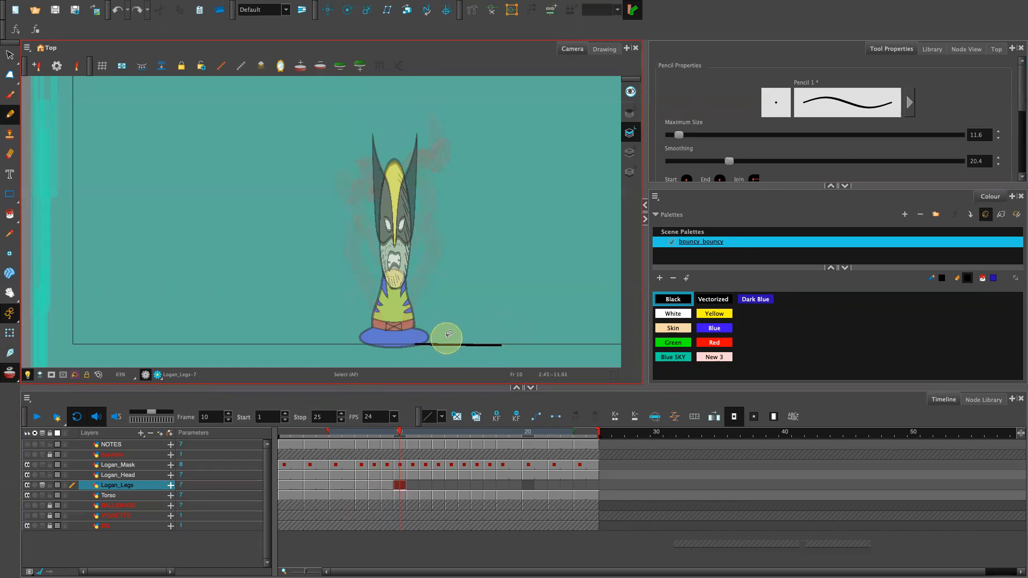
Enable underlay art on the Logan_Legs layer as vector and make underlay the active art layer.
click(630, 175)
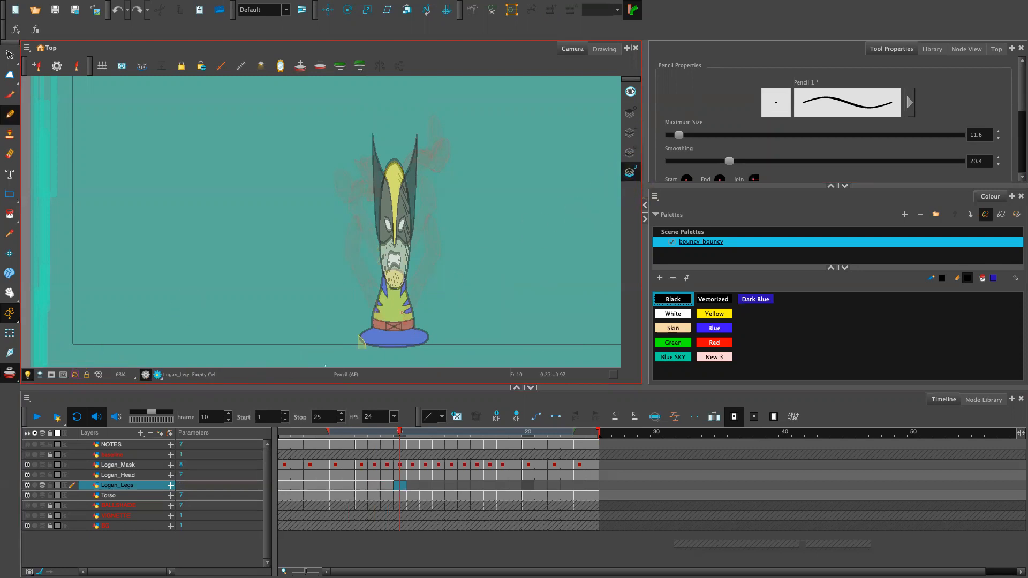
double_click(153, 485)
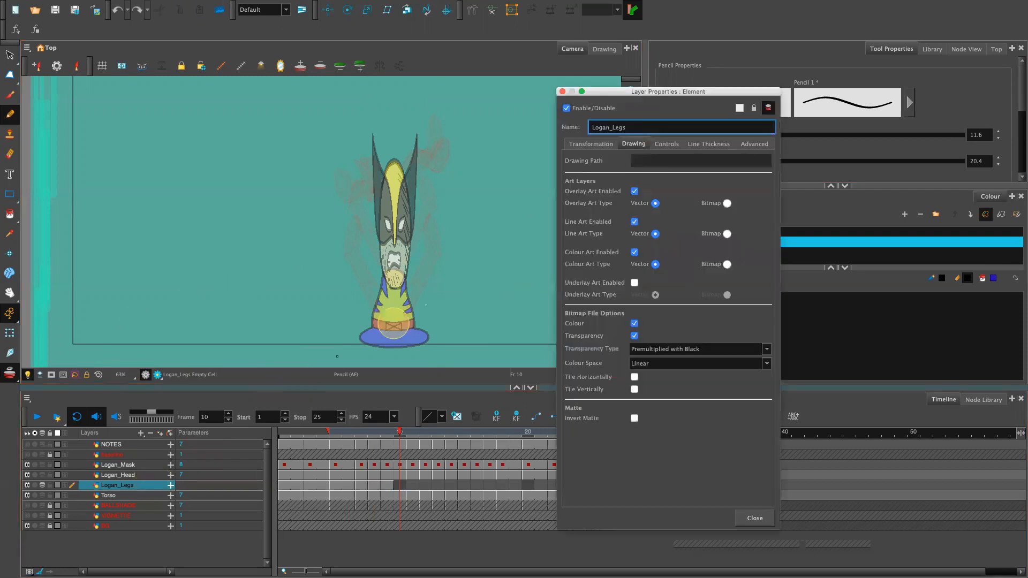
click(635, 283)
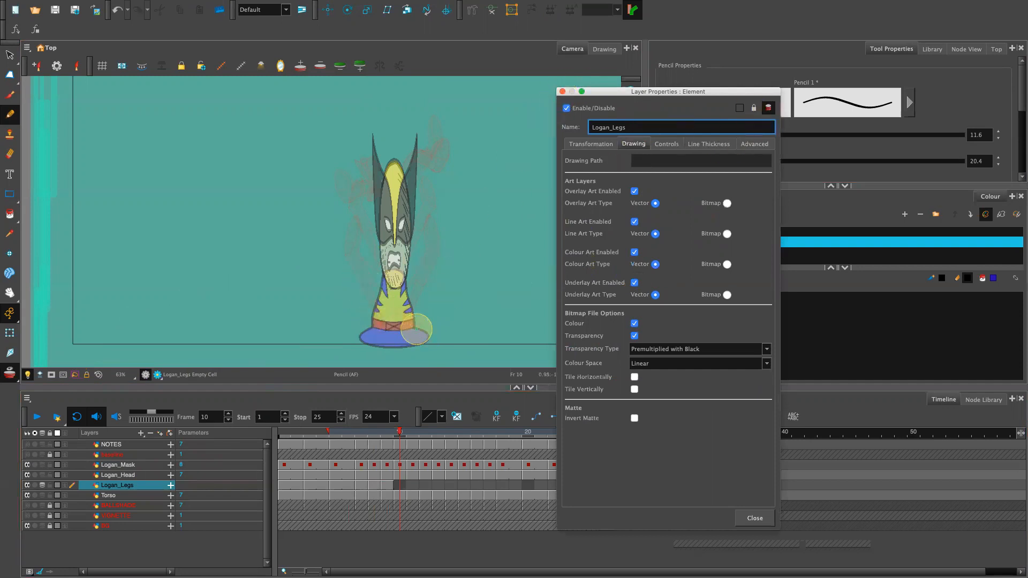
click(562, 92)
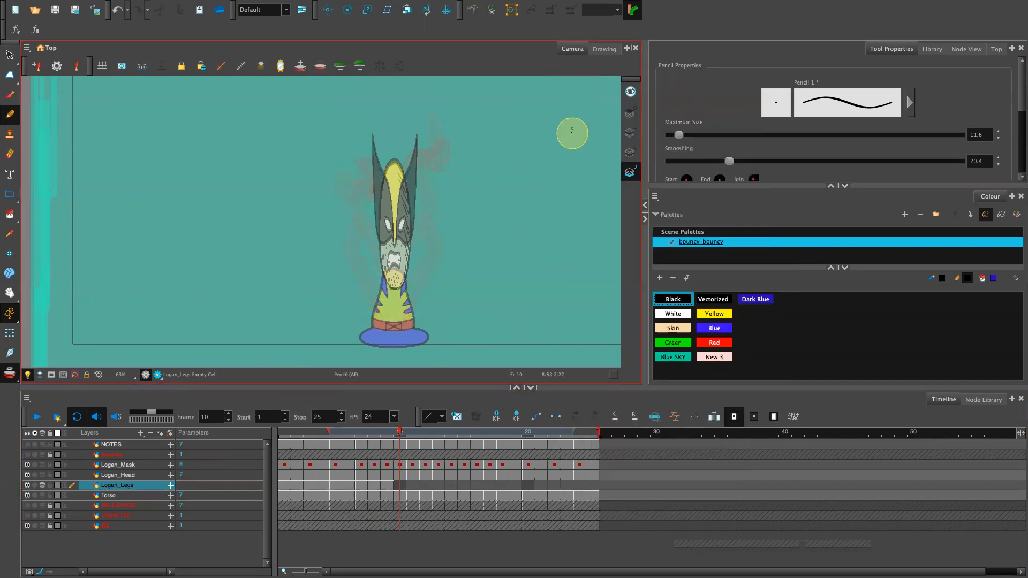
Sketch both legs roughly in the New 3 colour on frame 10, spread flat along the ground with upturned feet.
click(717, 356)
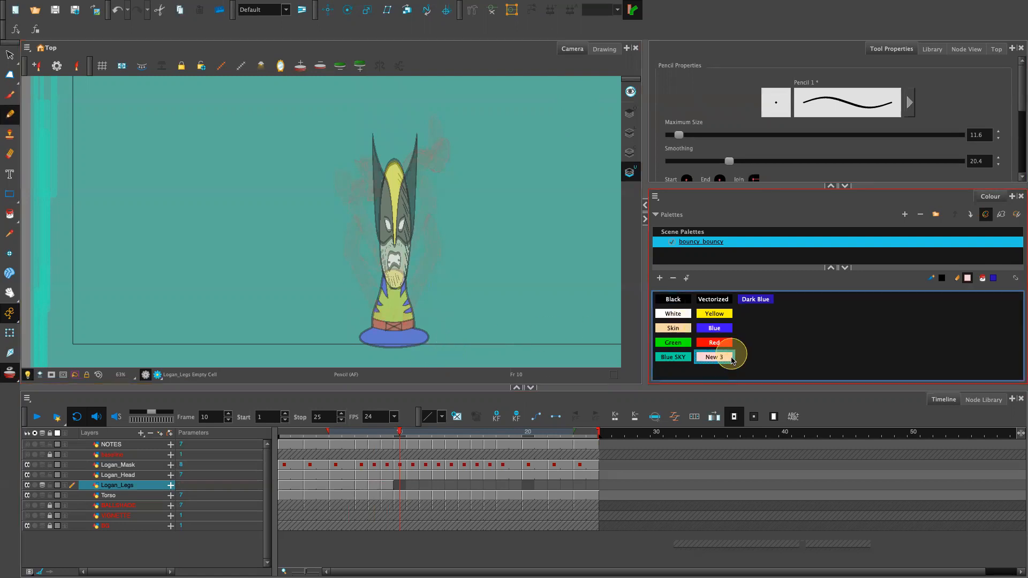
drag(401, 344, 484, 341)
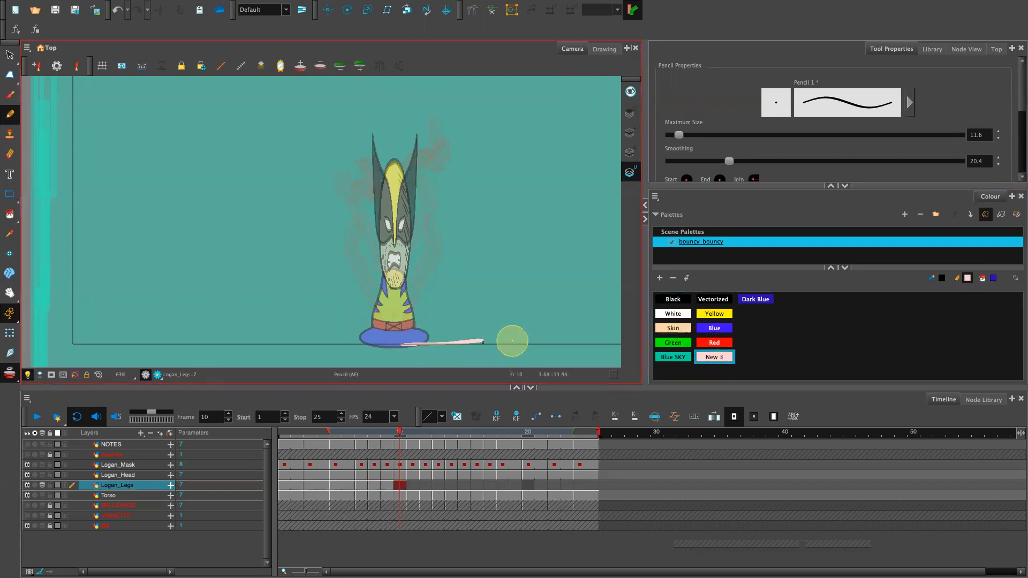
key(super+z)
mouse_move(414, 345)
mouse_down()
mouse_move(494, 340)
mouse_move(466, 338)
mouse_move(505, 335)
mouse_move(514, 318)
mouse_move(516, 344)
mouse_up()
mouse_move(360, 335)
mouse_down()
mouse_move(285, 347)
mouse_move(357, 346)
mouse_move(278, 346)
mouse_move(371, 346)
mouse_up()
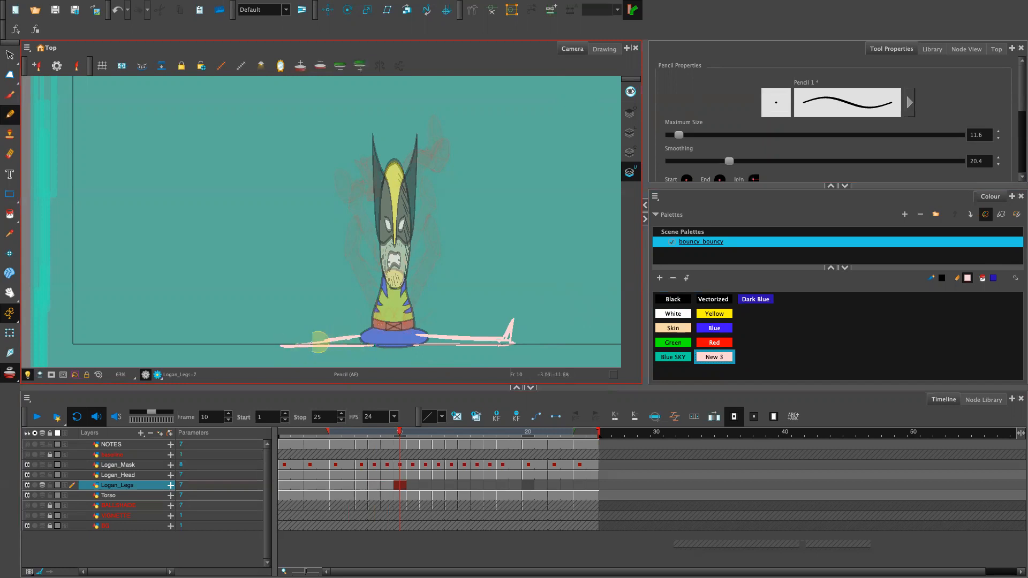
drag(282, 344, 277, 336)
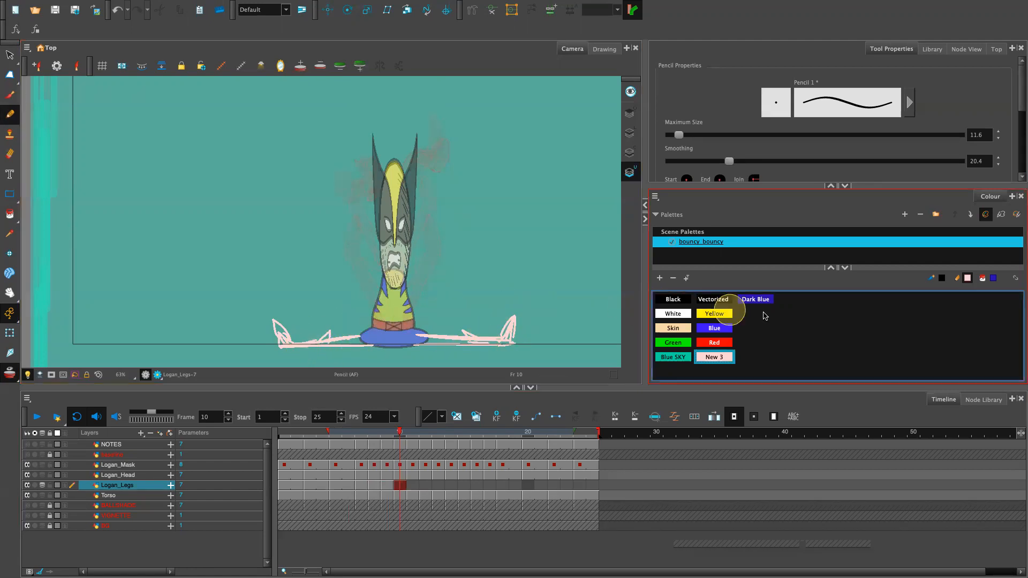
On the line art layer, ink the right-hand leg's hip curve, thigh top and long underside in Black over the sketch.
click(673, 299)
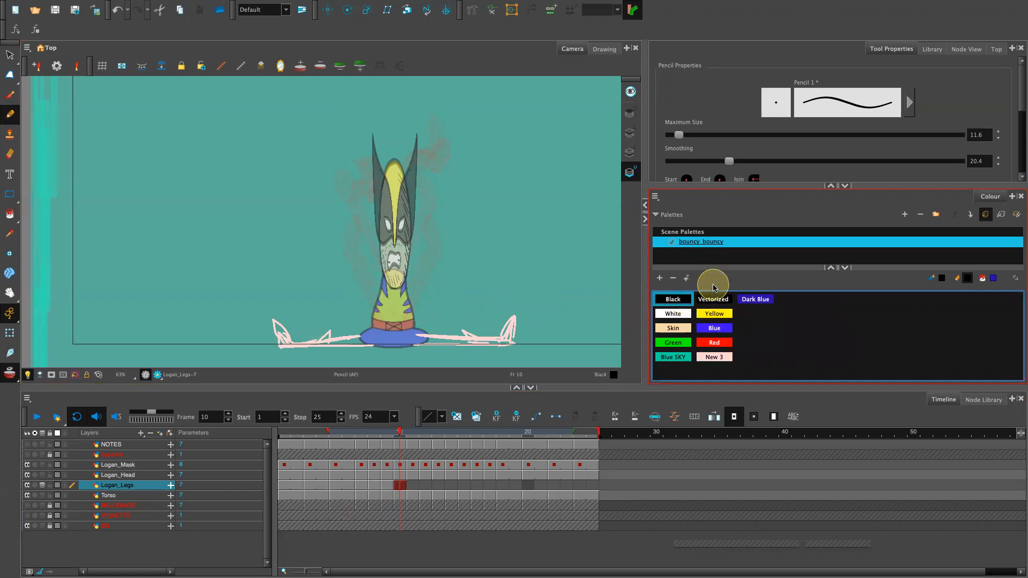
click(631, 133)
key(2)
key(2)
drag(550, 322, 445, 206)
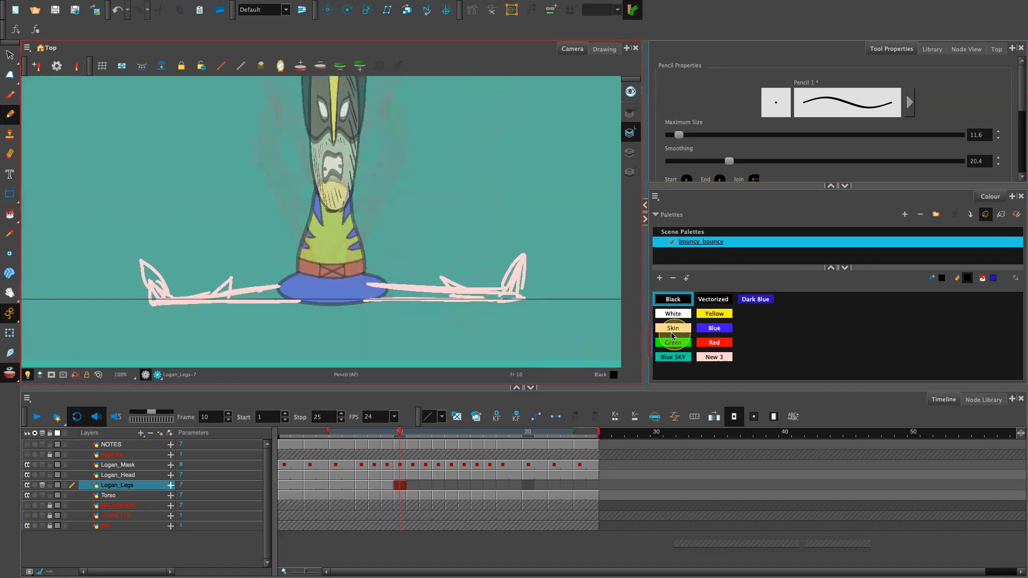
drag(645, 344, 810, 359)
drag(605, 389, 626, 461)
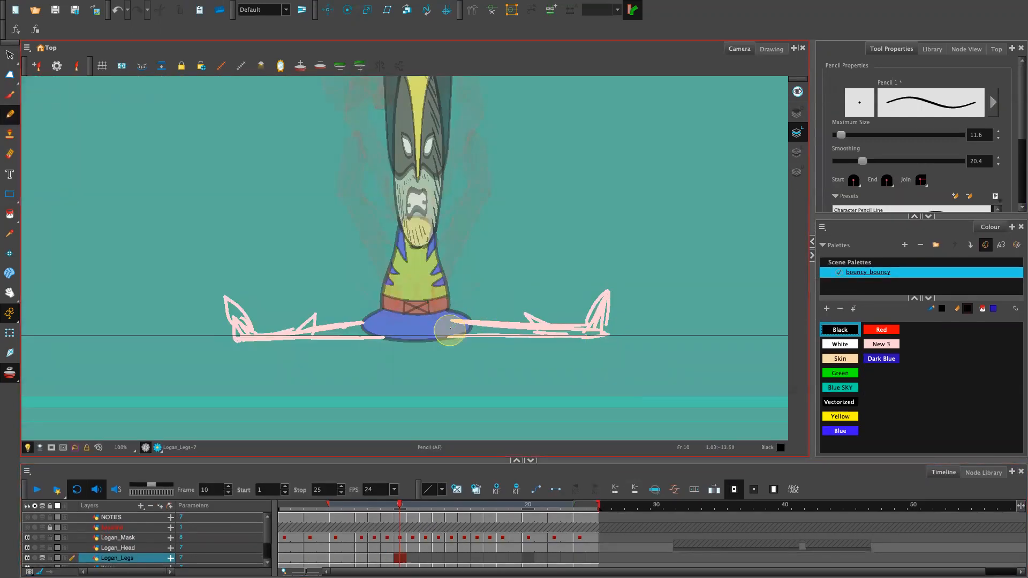
mouse_move(459, 320)
mouse_down()
mouse_move(448, 336)
mouse_move(479, 321)
mouse_move(530, 325)
mouse_up()
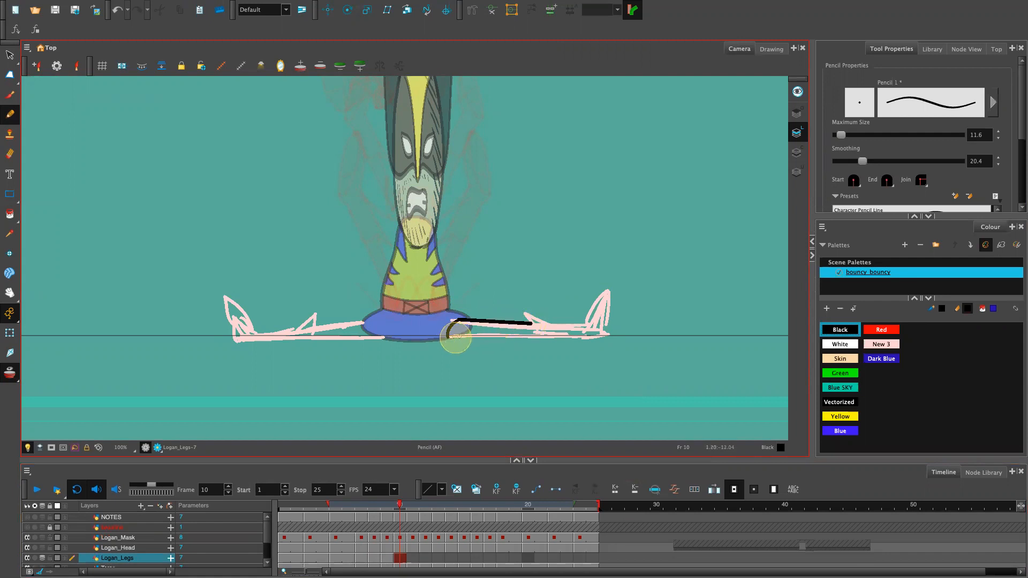
drag(448, 336, 604, 337)
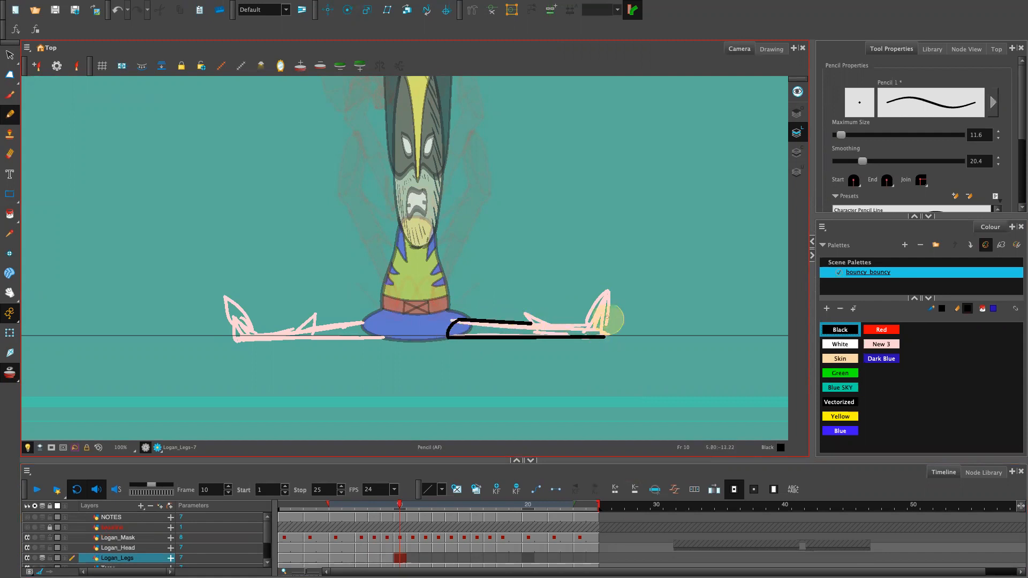
Ink the right-hand leg's pointed boot cuff and the boot's upper edge to the toe tip in Black over the sketch.
mouse_move(526, 315)
mouse_down()
mouse_move(547, 334)
mouse_move(527, 311)
mouse_move(575, 321)
mouse_move(582, 314)
mouse_move(528, 311)
mouse_move(582, 315)
mouse_move(616, 304)
mouse_move(527, 312)
mouse_move(593, 321)
mouse_move(587, 313)
mouse_move(609, 280)
mouse_move(610, 330)
mouse_up()
key(ctrl+z)
key(ctrl+z)
key(ctrl+z)
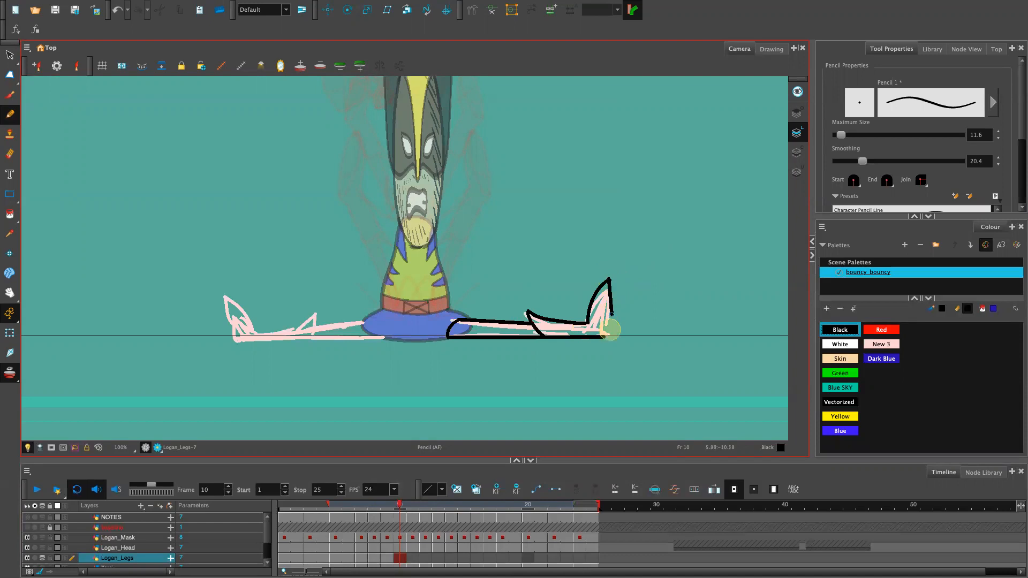
Ink the upturned boot's sole from the toe tip to the heel and trim the overshooting line end with the Cutter.
drag(609, 287, 606, 333)
drag(609, 280, 603, 333)
key(ctrl+z)
drag(610, 281, 603, 335)
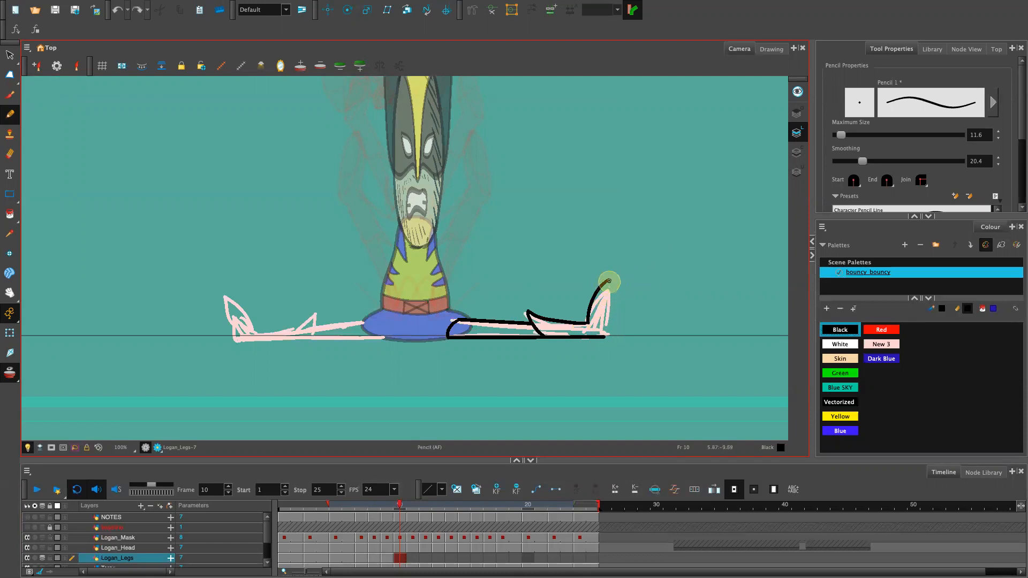
mouse_move(611, 279)
mouse_down()
mouse_move(601, 338)
mouse_move(609, 294)
mouse_up()
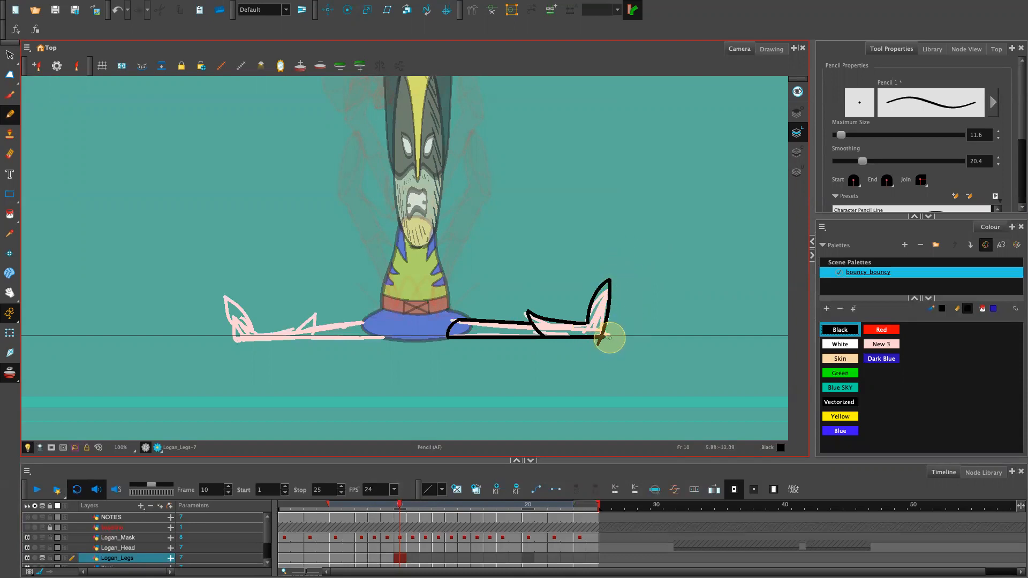
key(alt+t)
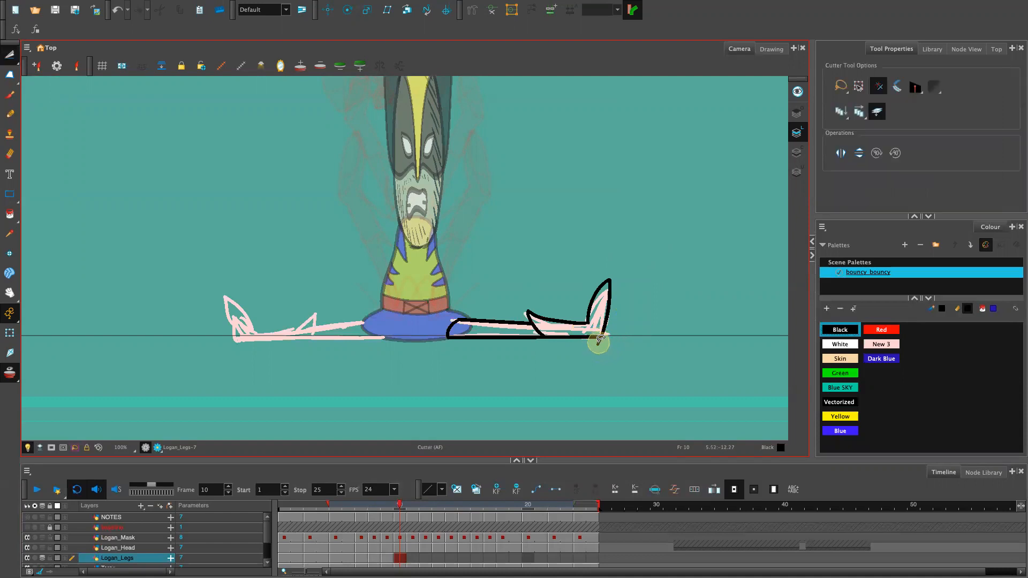
drag(603, 340, 608, 328)
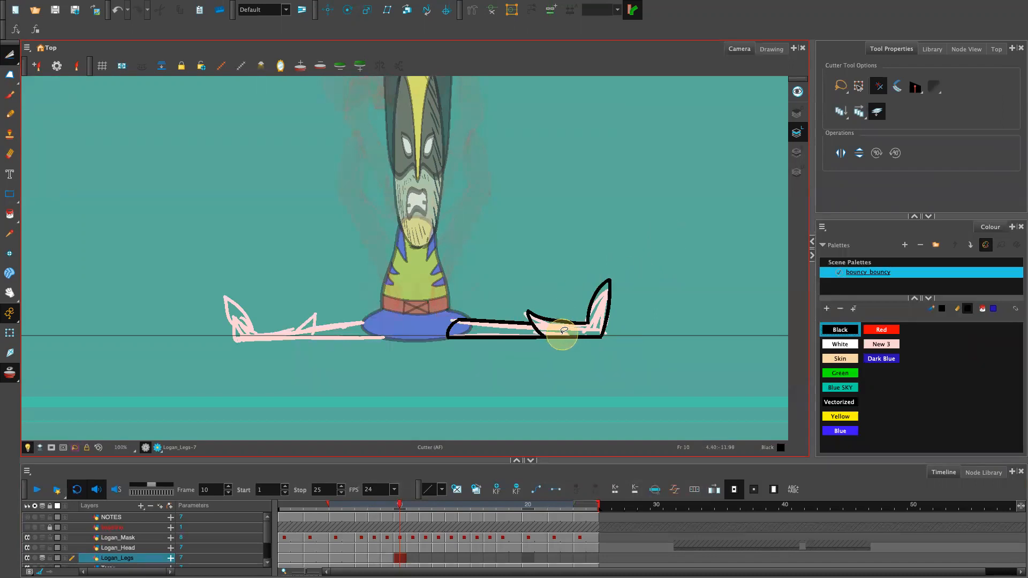
Draw an inner contour along the boot from the cuff point to the toe and cut off the excess line at the tip.
key(alt+/)
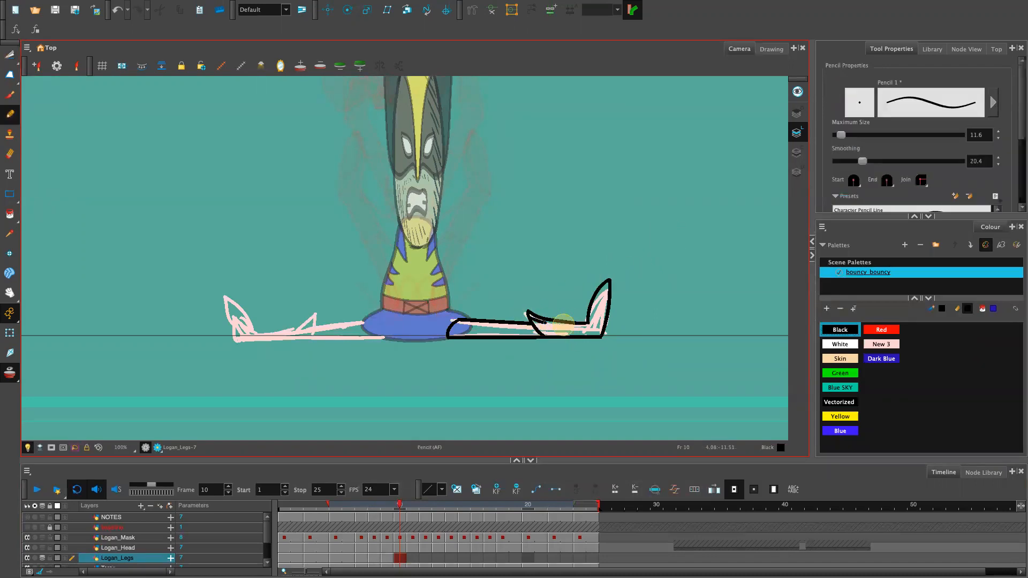
key(ctrl+z)
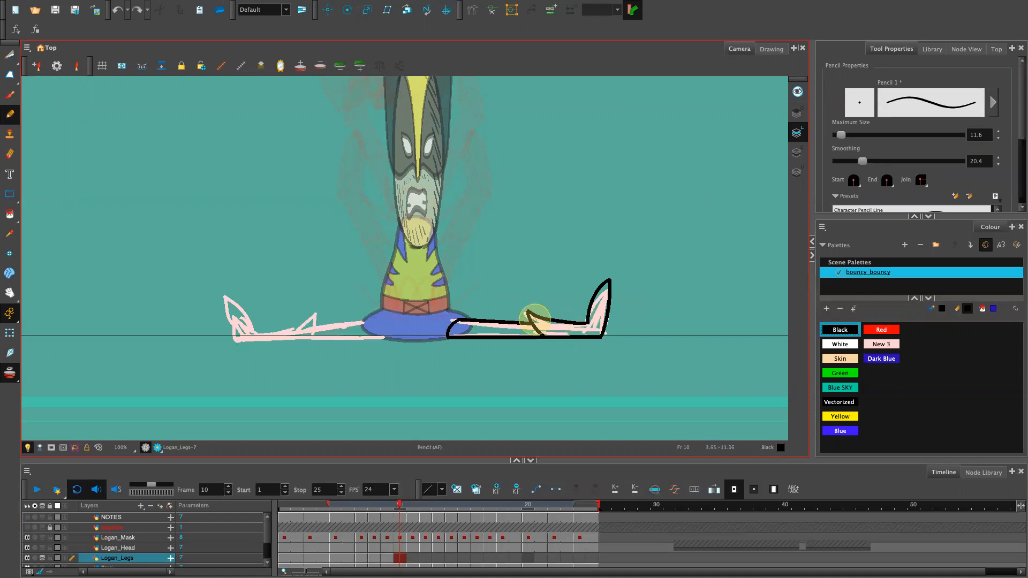
mouse_move(528, 311)
mouse_down()
mouse_move(594, 324)
mouse_move(618, 280)
mouse_move(596, 328)
mouse_move(608, 275)
mouse_up()
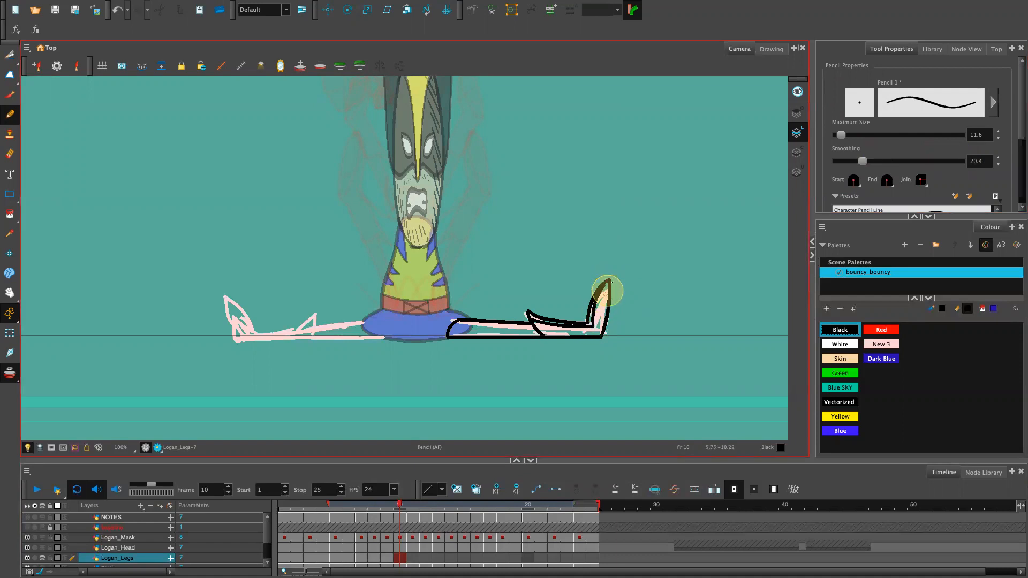
key(space)
drag(644, 305, 789, 303)
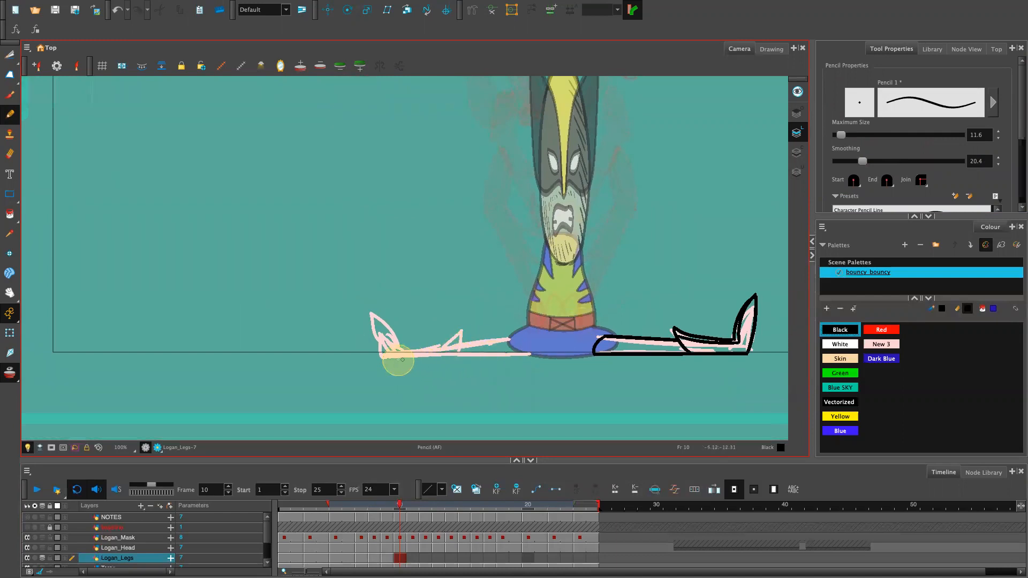
key(s)
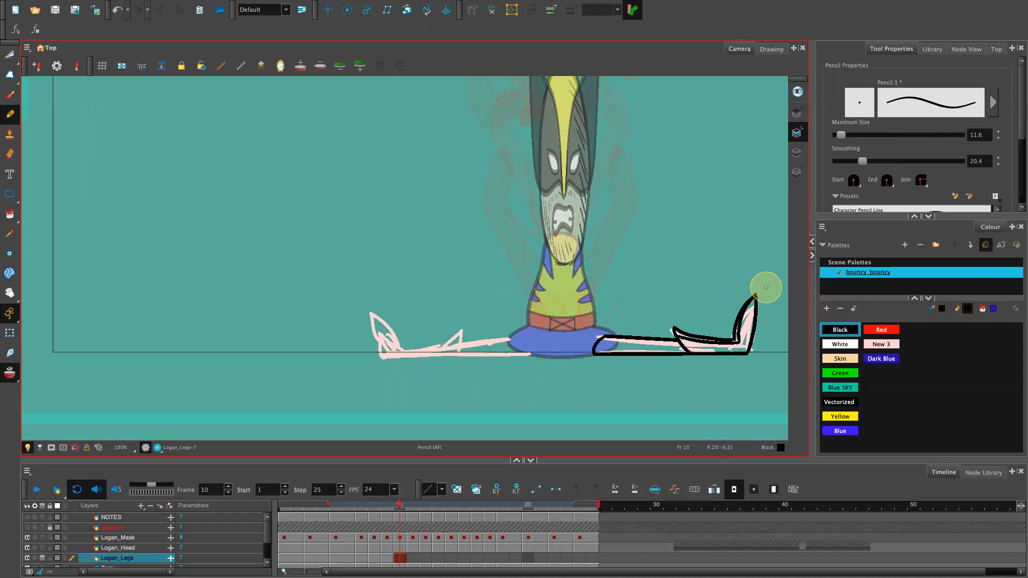
key(alt+t)
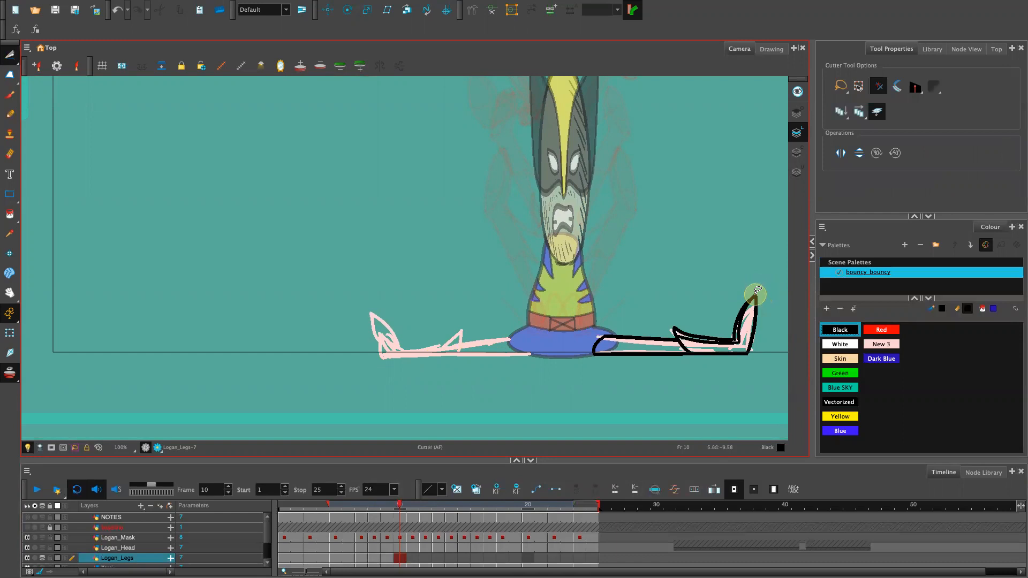
drag(756, 290, 777, 272)
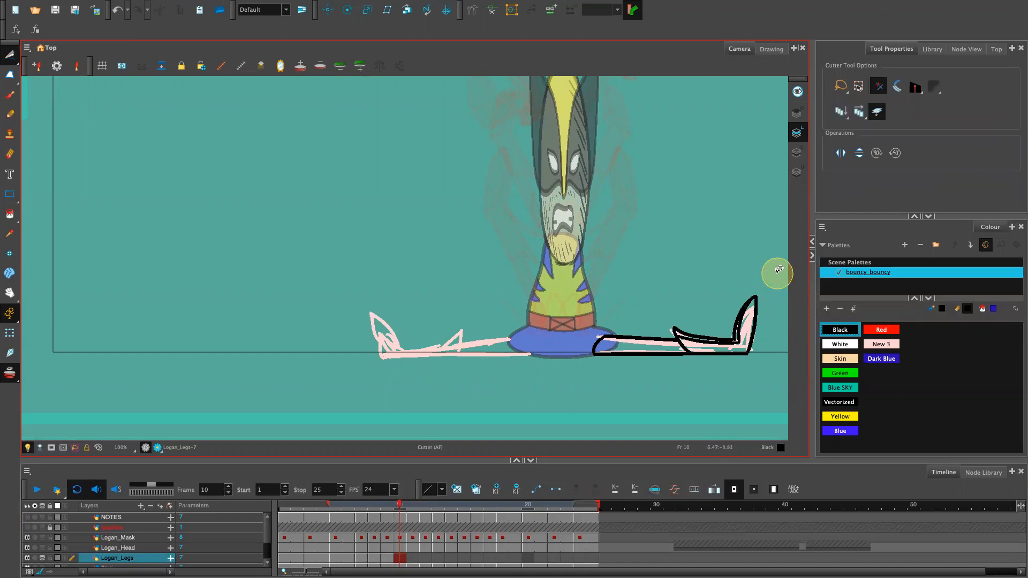
Fill the narrow strip between the boot's upper edge and inner contour with Black.
key(alt+i)
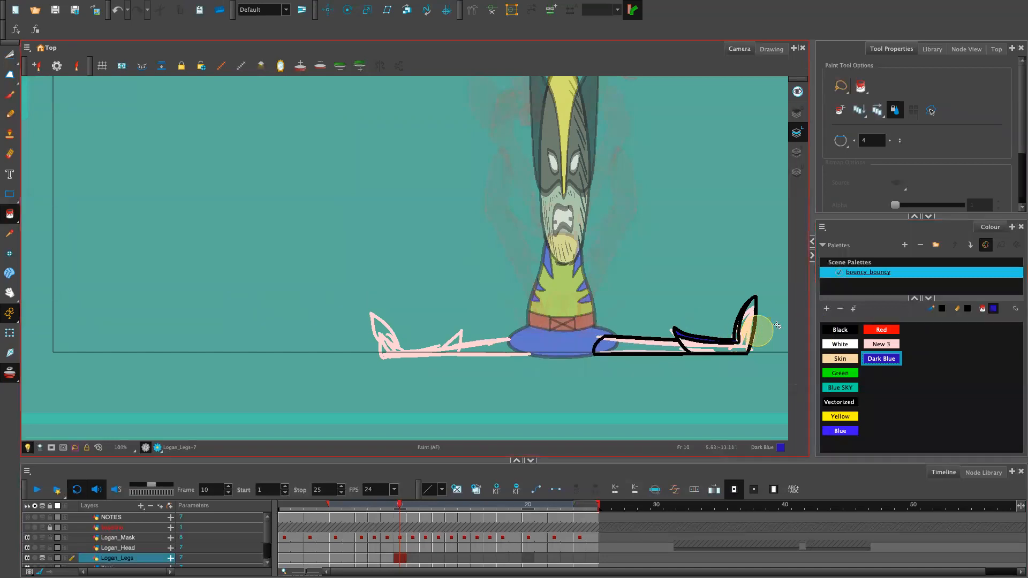
click(840, 330)
click(727, 337)
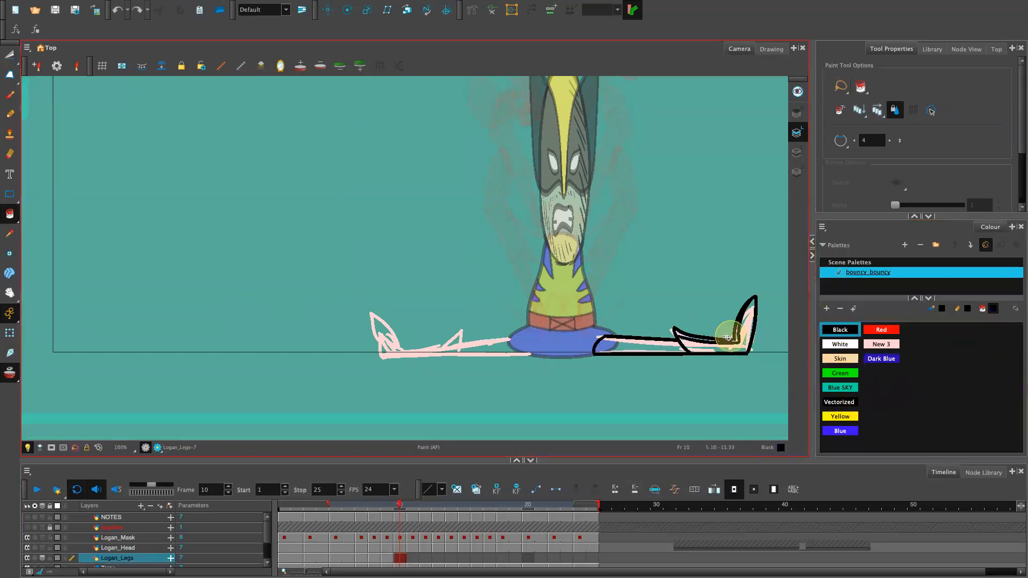
click(736, 341)
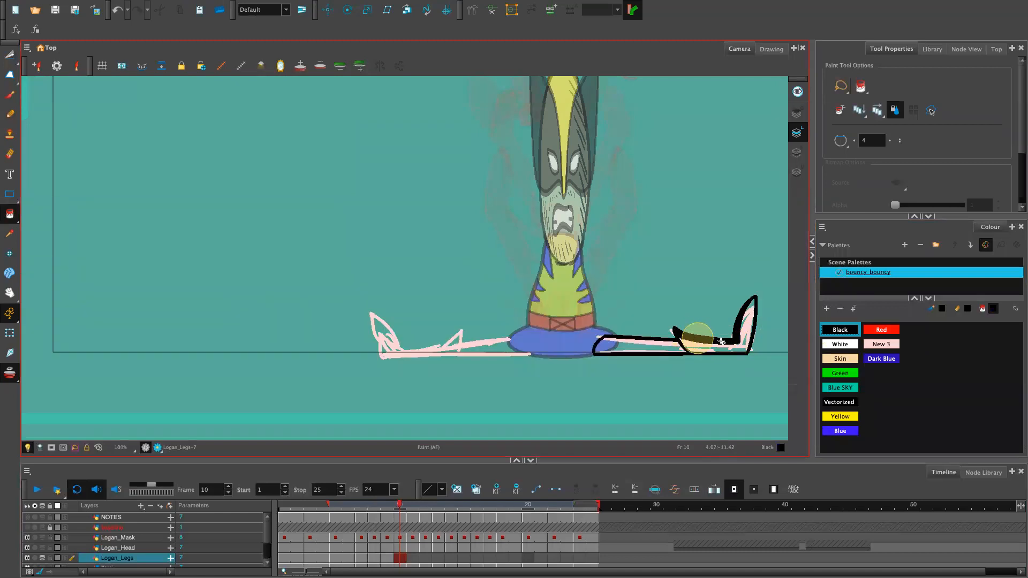
Paint the right-hand leg's thigh area Yellow and the boot area Blue.
click(851, 322)
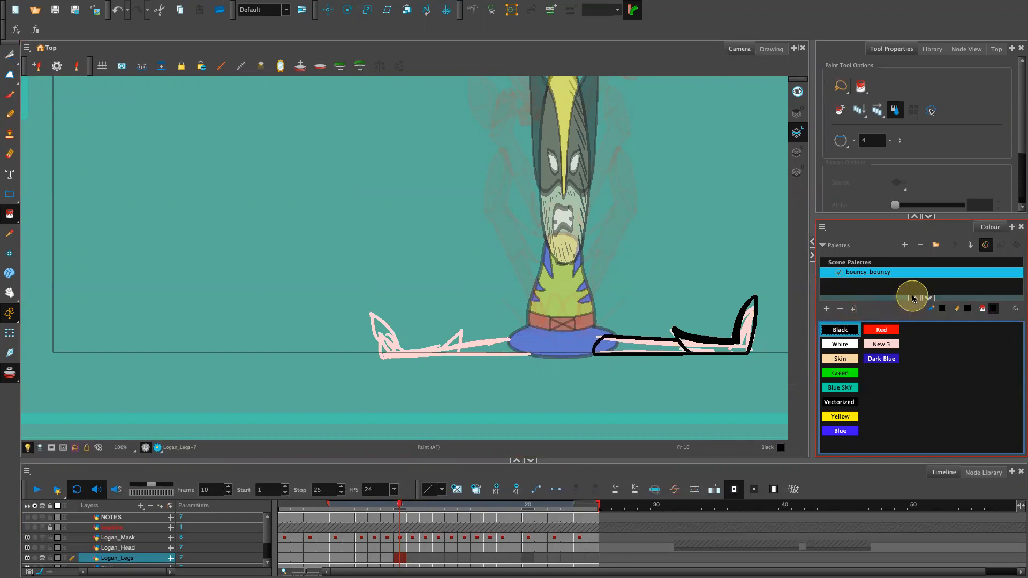
click(840, 417)
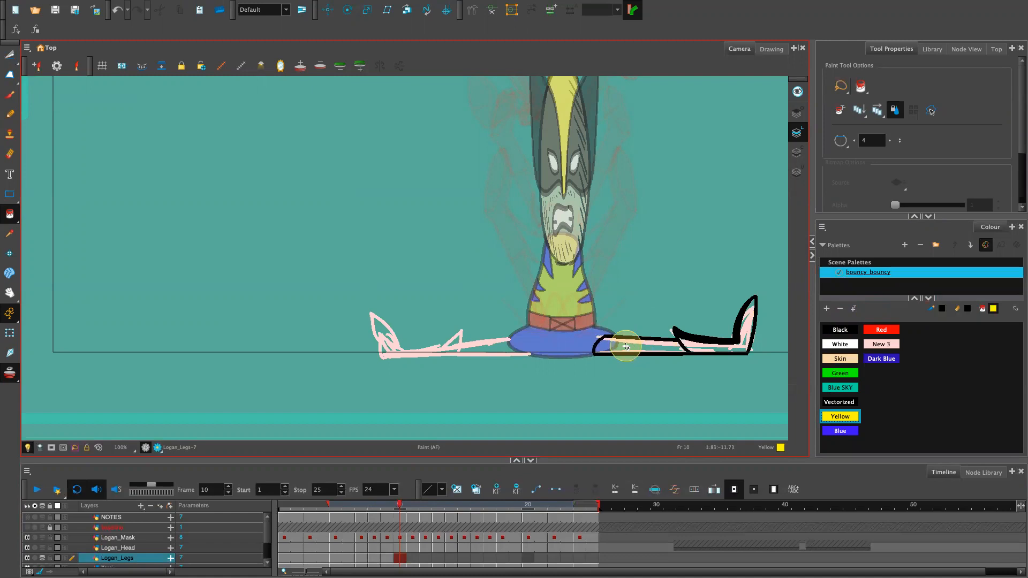
click(625, 347)
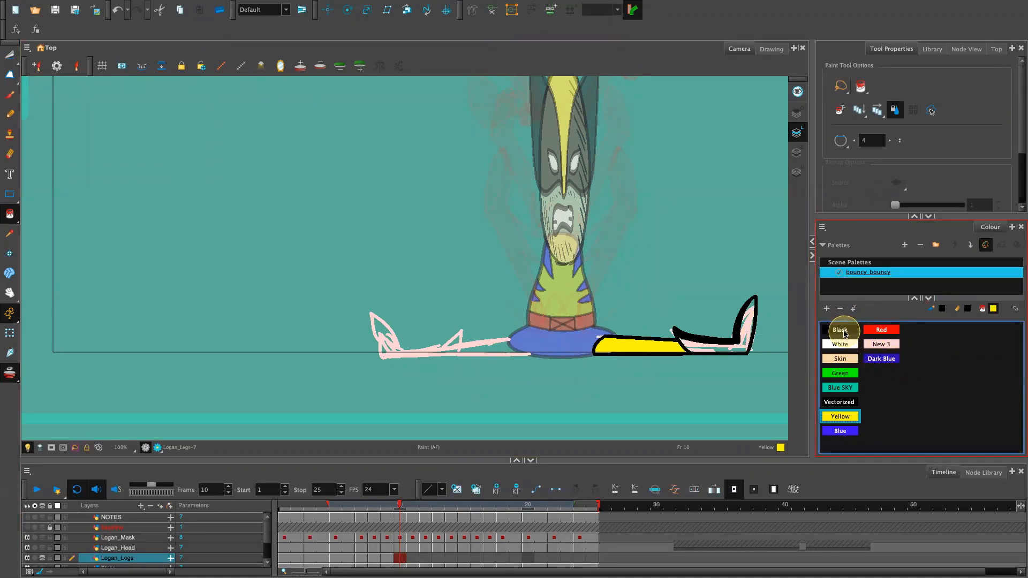
click(840, 431)
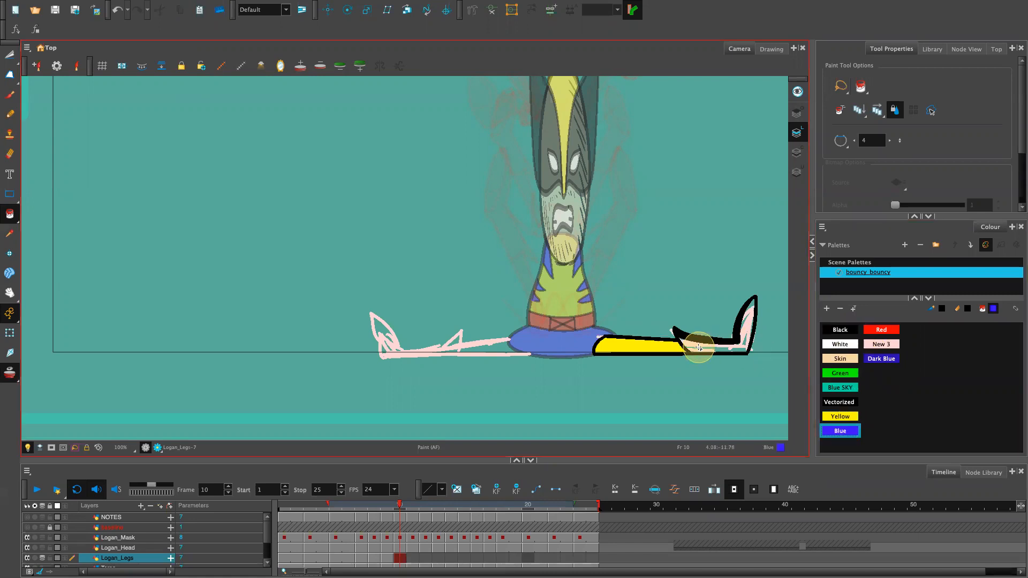
click(698, 348)
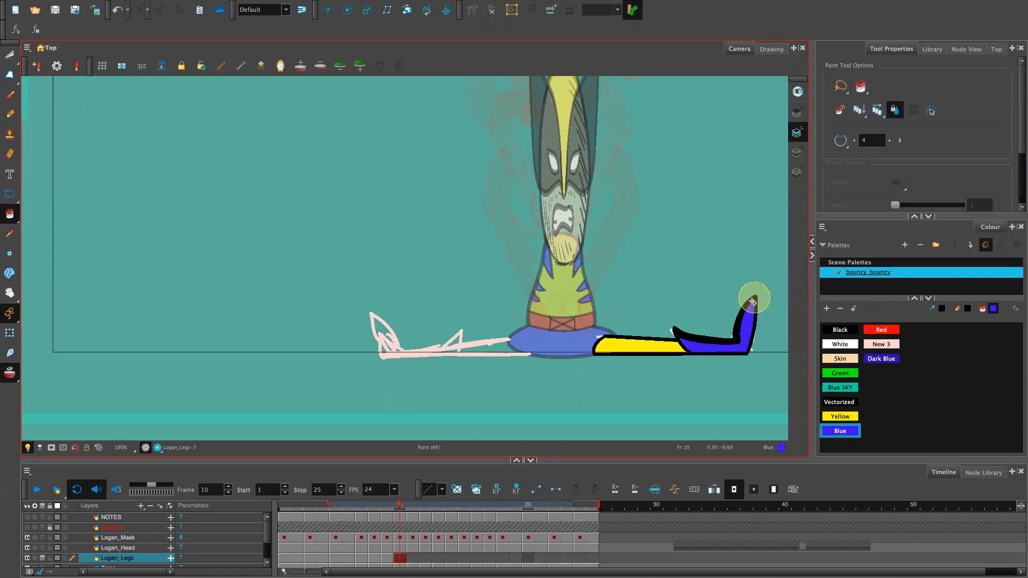
click(741, 312)
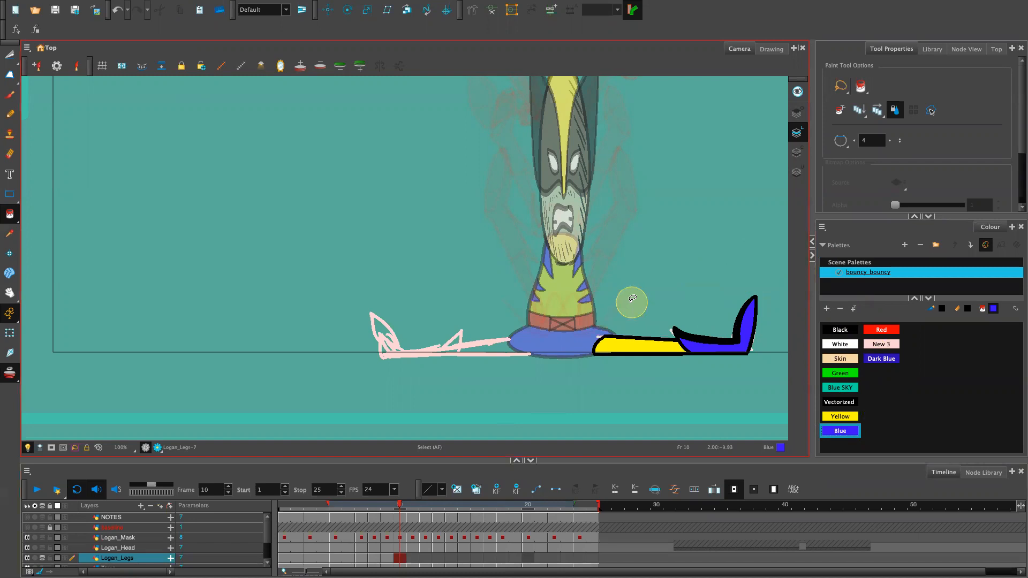
Select the whole painted leg and nudge it slightly outward and up so its underside sits on the ground line.
key(alt+t)
mouse_move(628, 300)
mouse_down()
mouse_move(658, 400)
mouse_move(693, 263)
mouse_move(633, 305)
mouse_up()
key(Right)
key(Right)
key(Right)
key(Right)
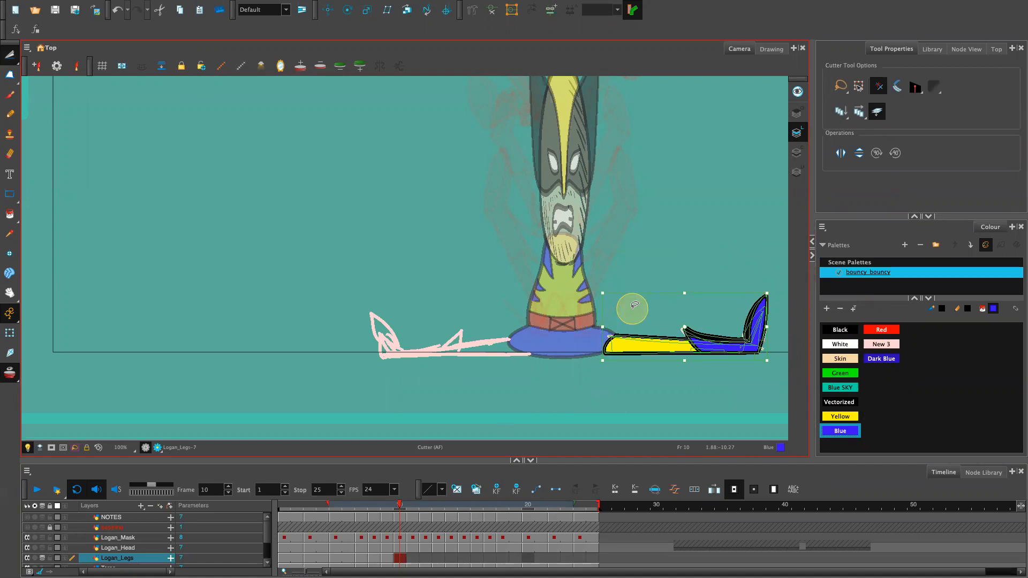
key(Left)
key(Up)
key(Up)
key(Up)
key(Up)
key(Up)
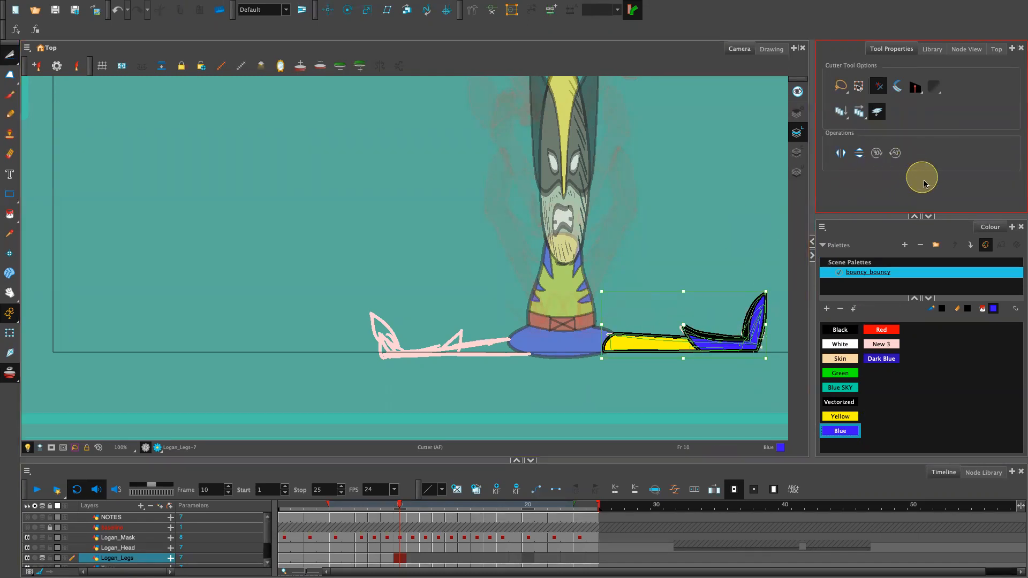
Paste a copy of the painted leg, align it over the original and flip it horizontally.
click(797, 133)
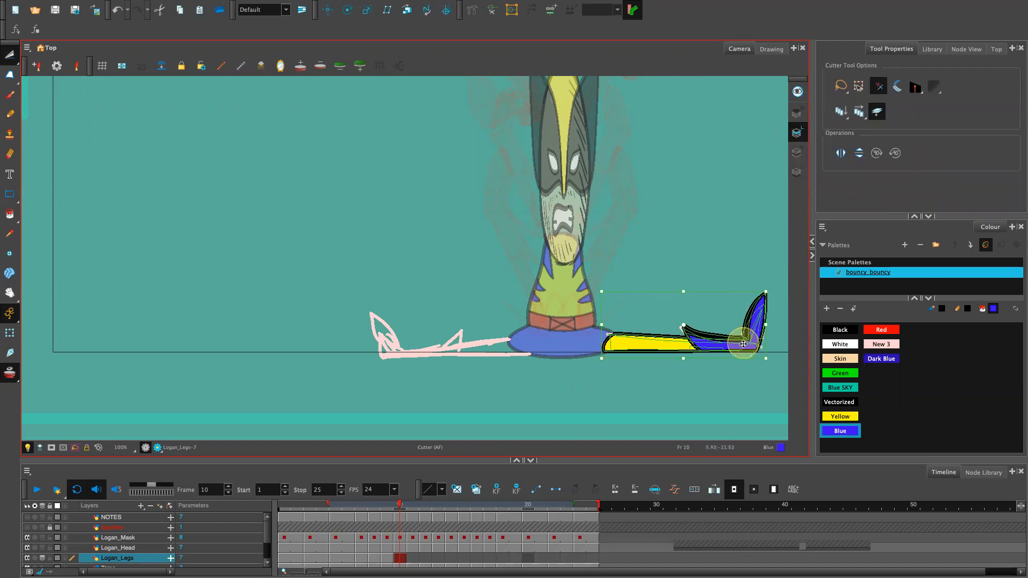
key(super+v)
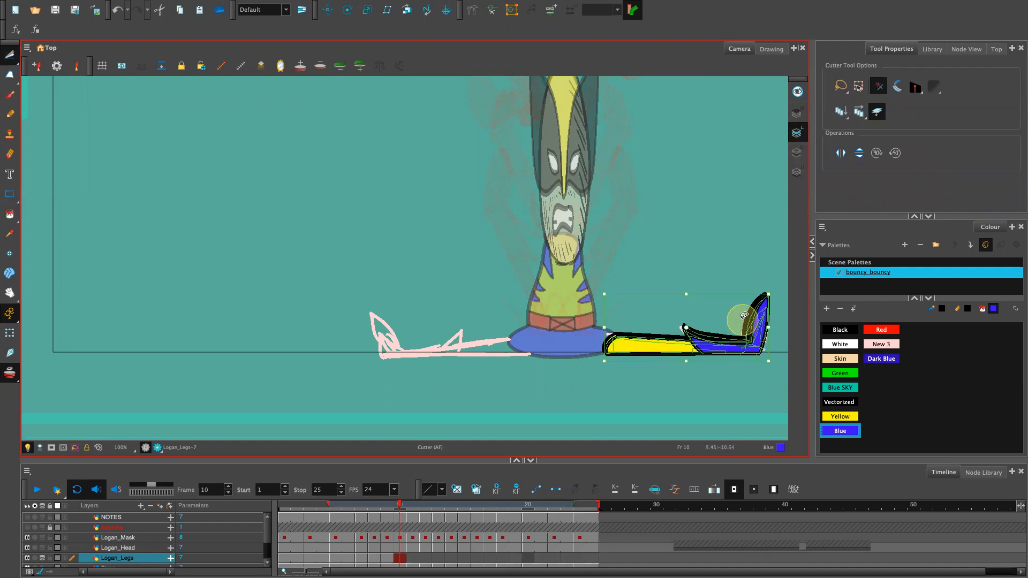
key(Up)
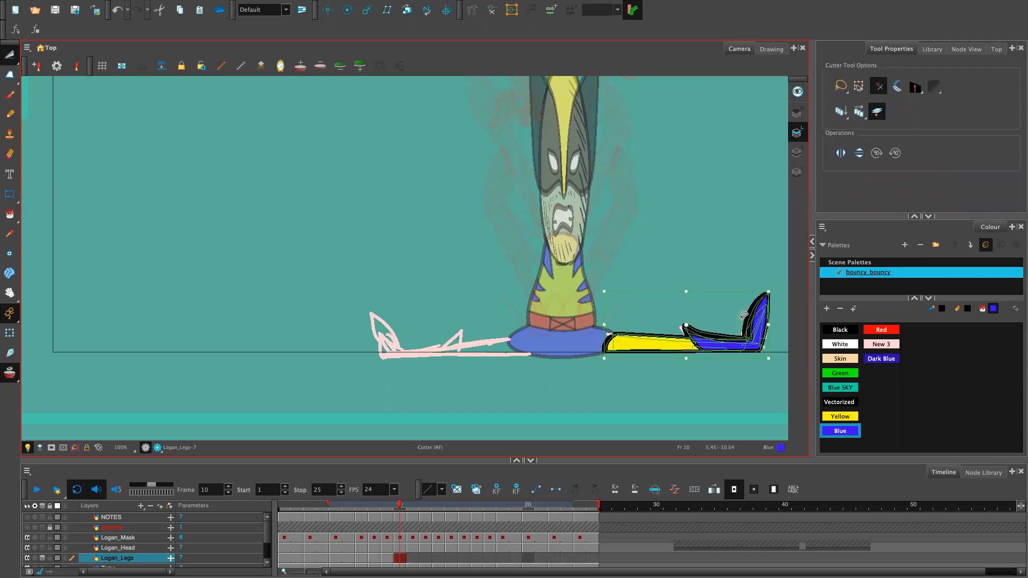
key(Left)
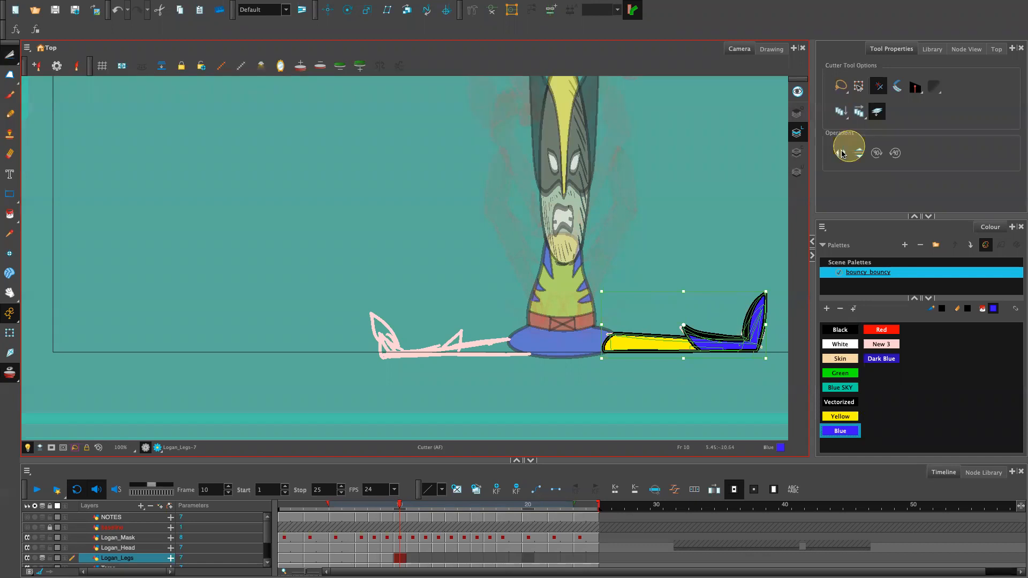
click(840, 152)
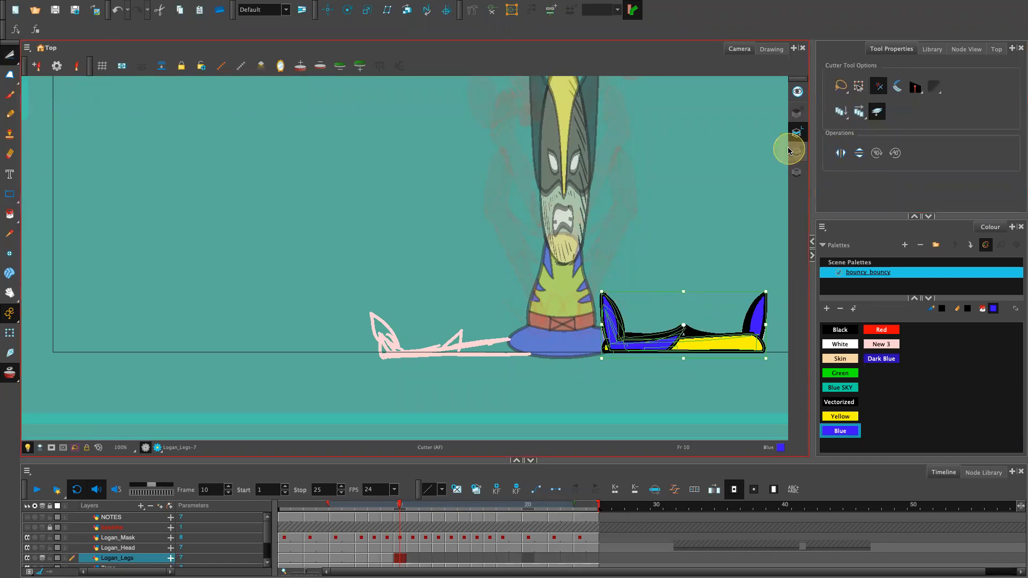
Move the flipped leg horizontally to the opposite side of the pelvis over the sketched leg, then deselect it.
key(Left)
key(Left)
key(Left)
key(Left)
key(Left)
key(Left)
key(Left)
key(Left)
key(Left)
key(Left)
key(Left)
key(Left)
key(Left)
key(Left)
key(Left)
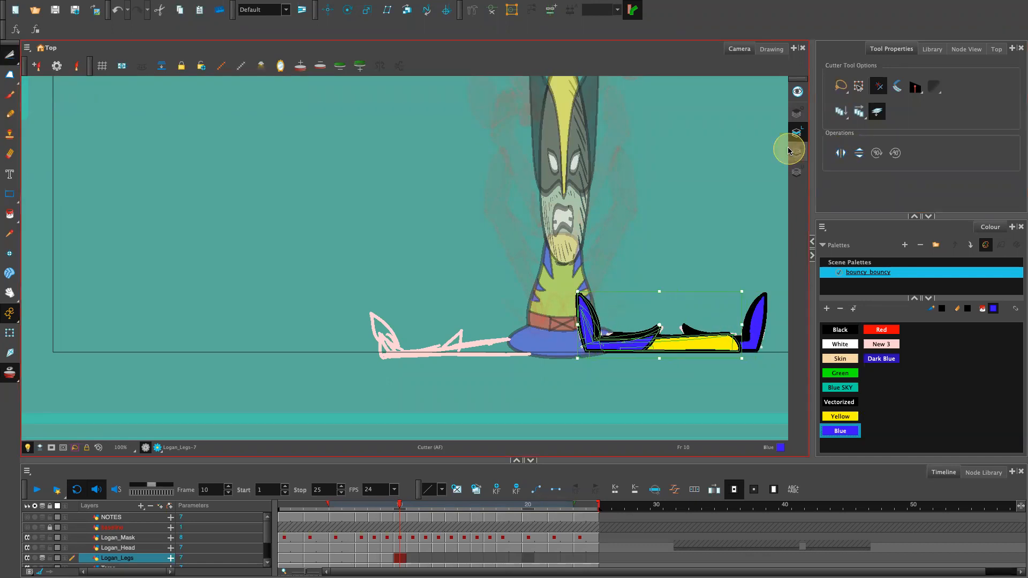
key(Left)
key(Left)
key(Left)
key(Left)
key(Left)
key(Left)
key(Left)
key(Left)
key(Left)
key(Left)
key(Left)
key(Left)
key(Left)
key(Left)
key(Left)
key(Left)
key(Left)
key(Left)
key(Left)
key(Left)
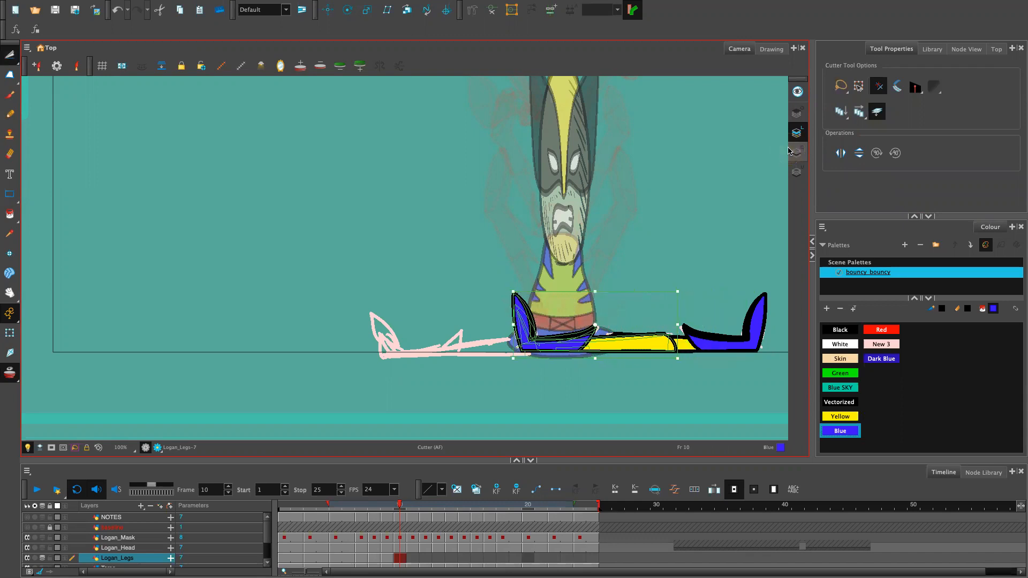
key(Left)
key(Left)
key(Left)
key(Left)
key(Left)
key(Left)
key(Left)
key(Left)
key(Left)
key(Left)
key(Left)
key(Left)
key(Left)
key(Left)
key(Left)
key(Left)
key(Left)
key(Left)
key(Left)
key(Left)
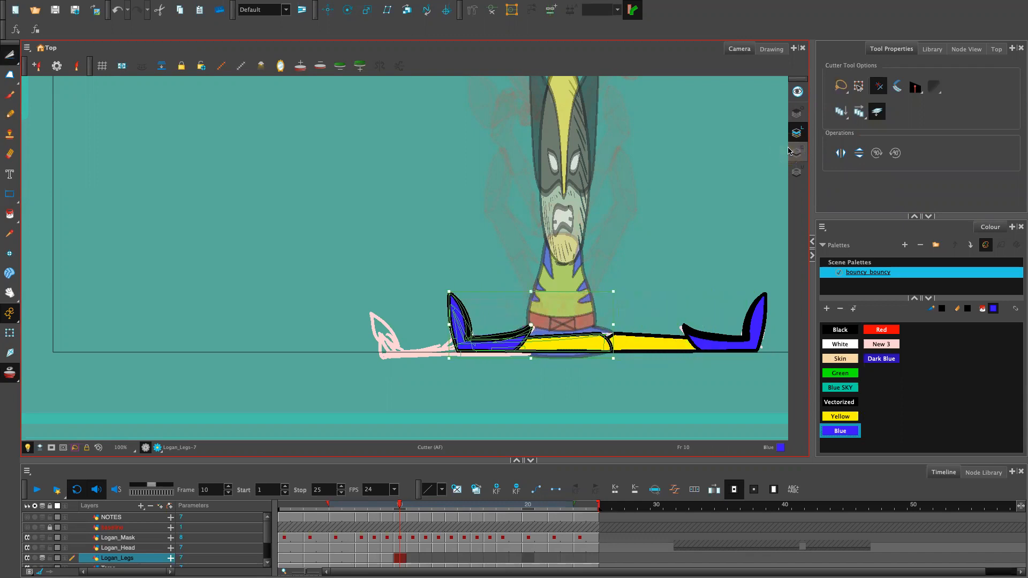
key(Left)
key(Left)
key(Left)
key(Left)
key(Left)
key(Left)
key(Left)
key(Left)
key(Left)
key(Left)
key(Left)
key(Left)
key(Left)
key(Left)
key(Left)
key(Left)
key(Left)
key(Left)
key(Left)
key(Left)
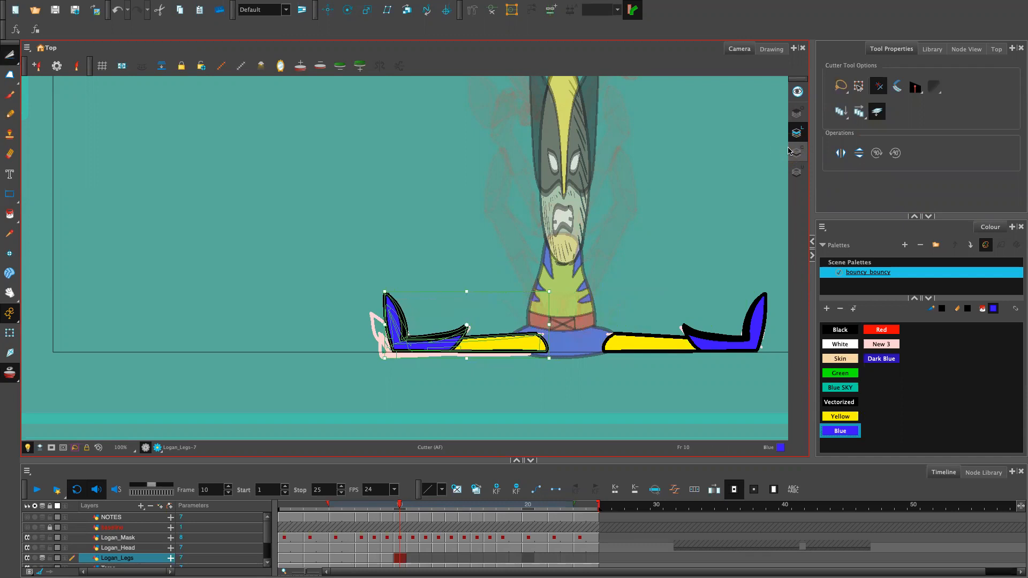
key(Left)
key(Left)
key(Left)
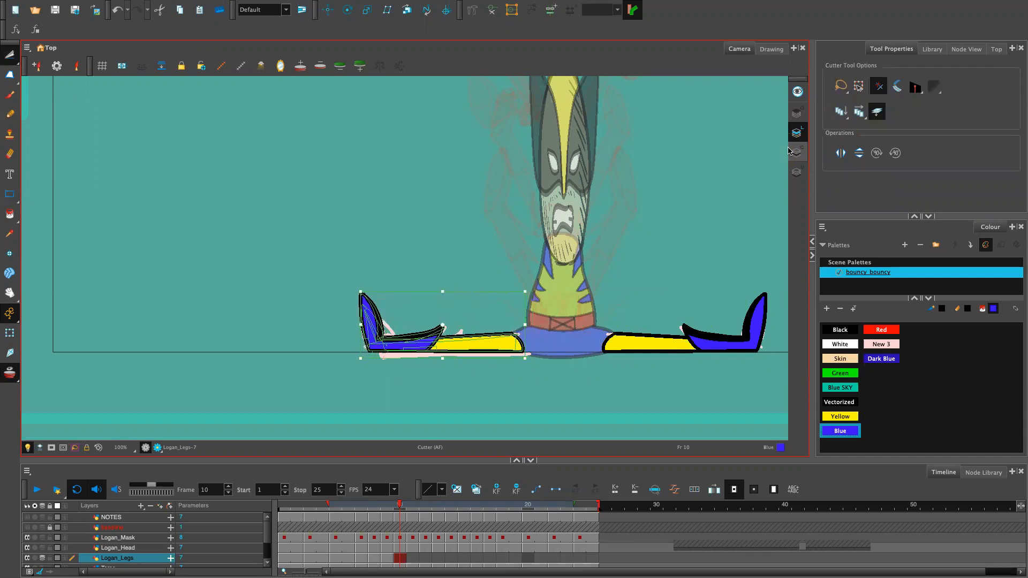
key(Right)
click(788, 151)
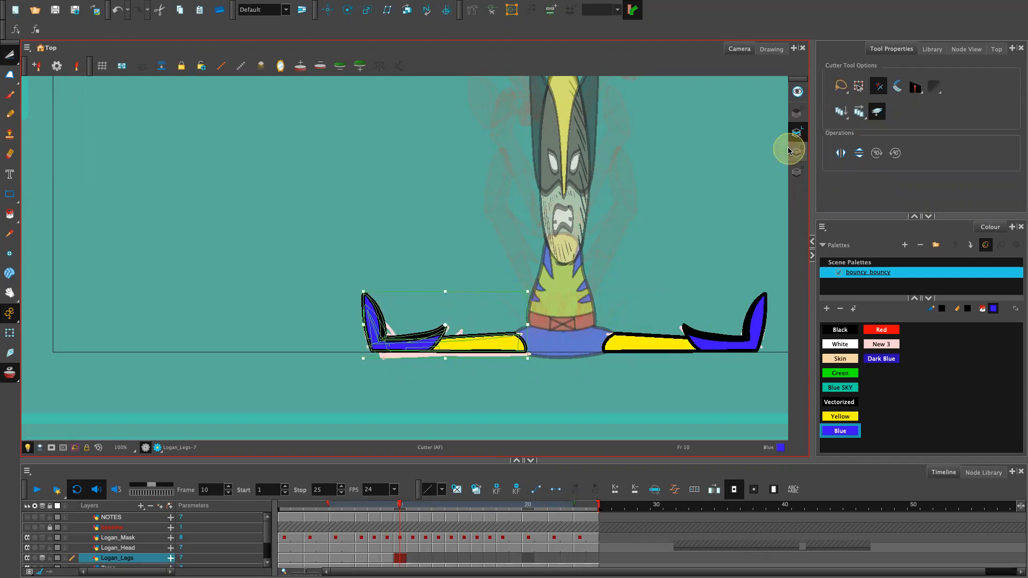
click(704, 233)
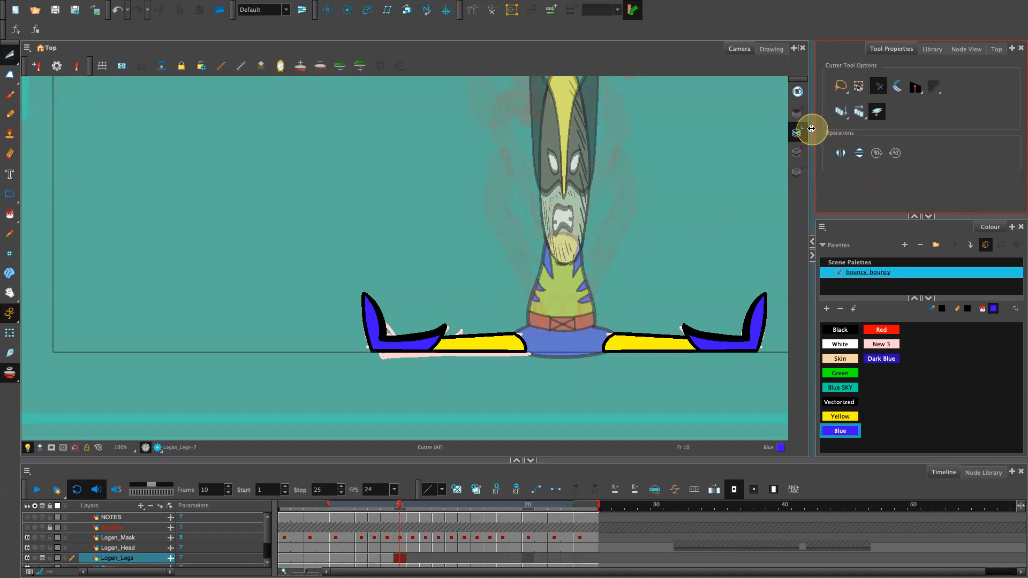
Disable underlay art for the Logan_Legs layer to hide the rough leg sketch, then close the layer properties.
click(146, 560)
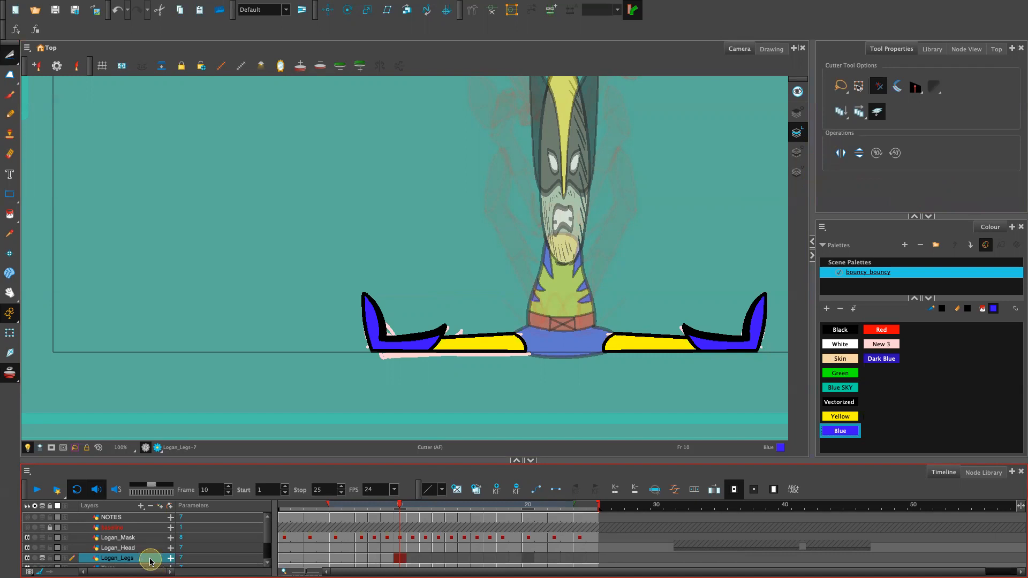
double_click(150, 561)
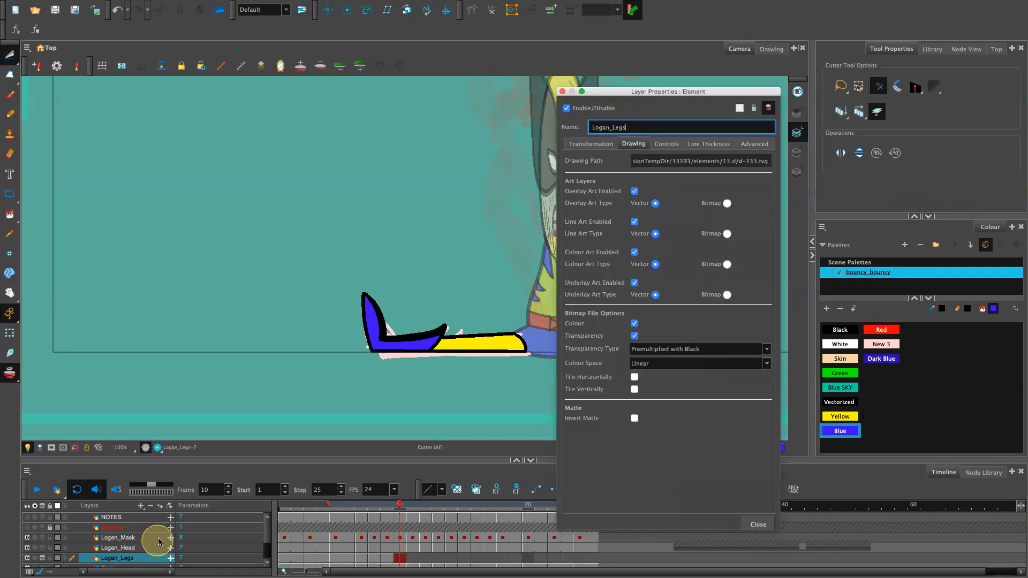
click(634, 283)
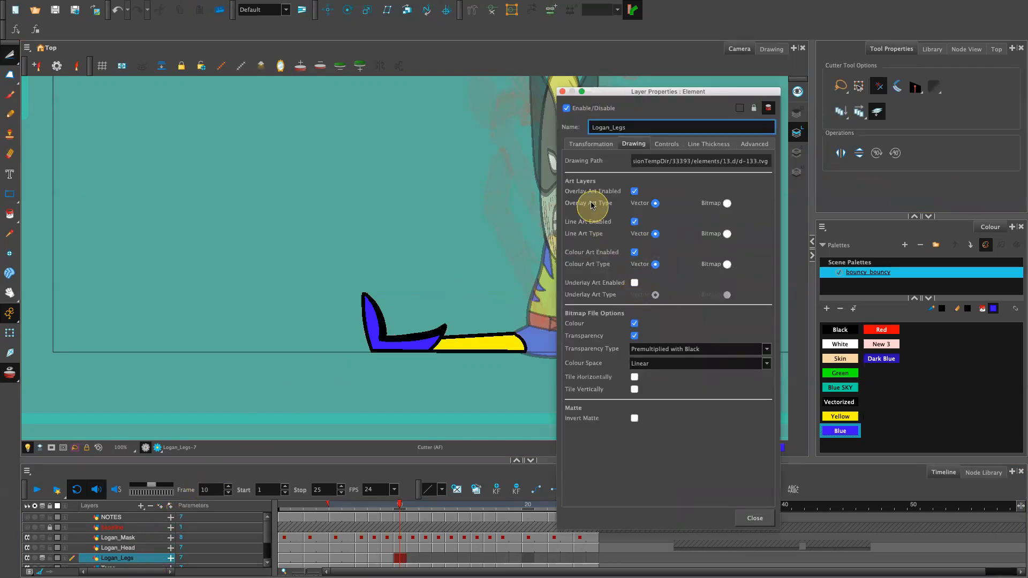
click(562, 95)
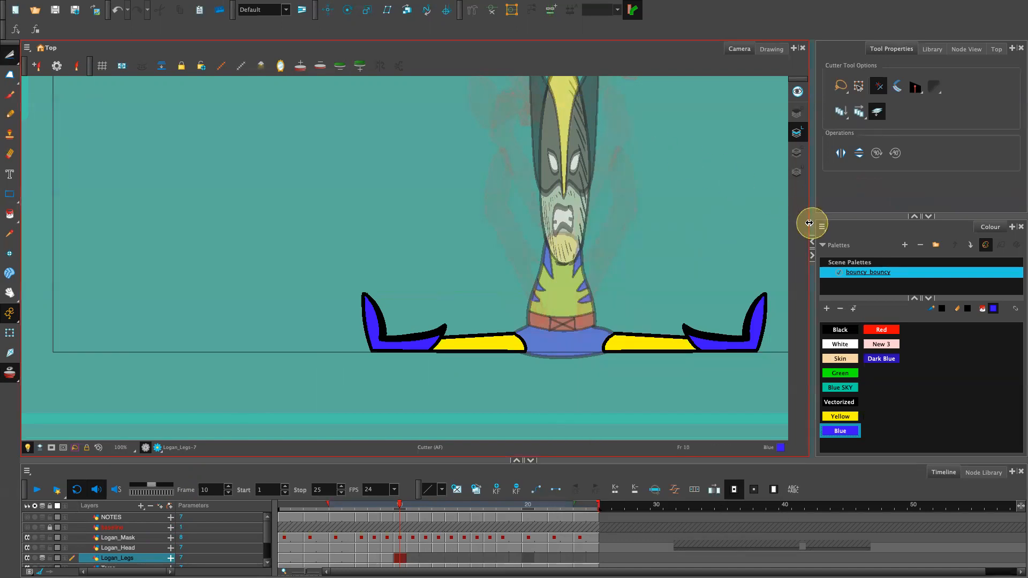
Select both splits legs on frame 10, scale them down proportionally and set them on the ground line beside the pelvis.
key(2)
key(2)
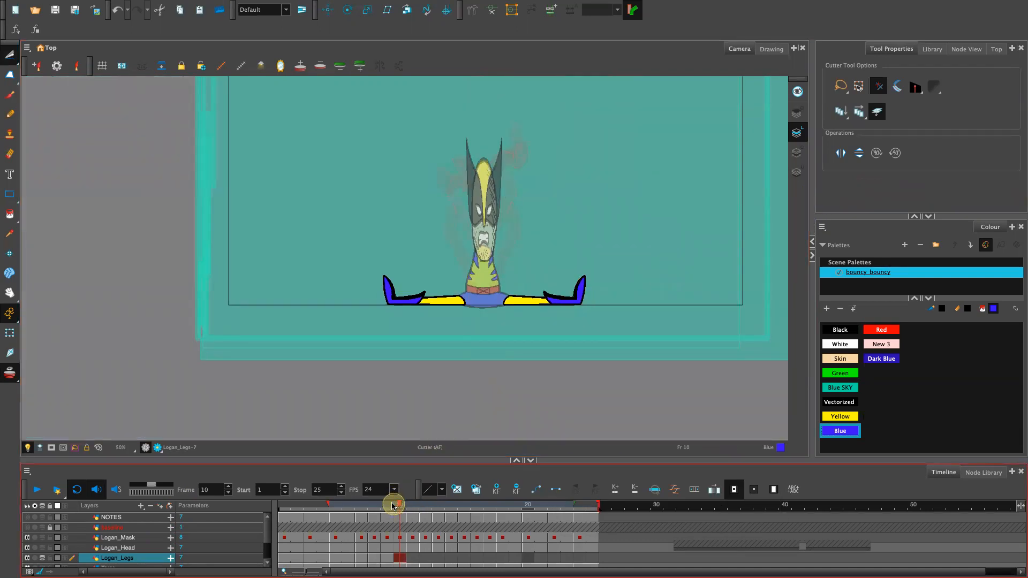
mouse_move(394, 506)
mouse_down()
mouse_move(409, 509)
mouse_move(371, 516)
mouse_move(409, 528)
mouse_move(341, 528)
mouse_move(413, 527)
mouse_move(401, 528)
mouse_up()
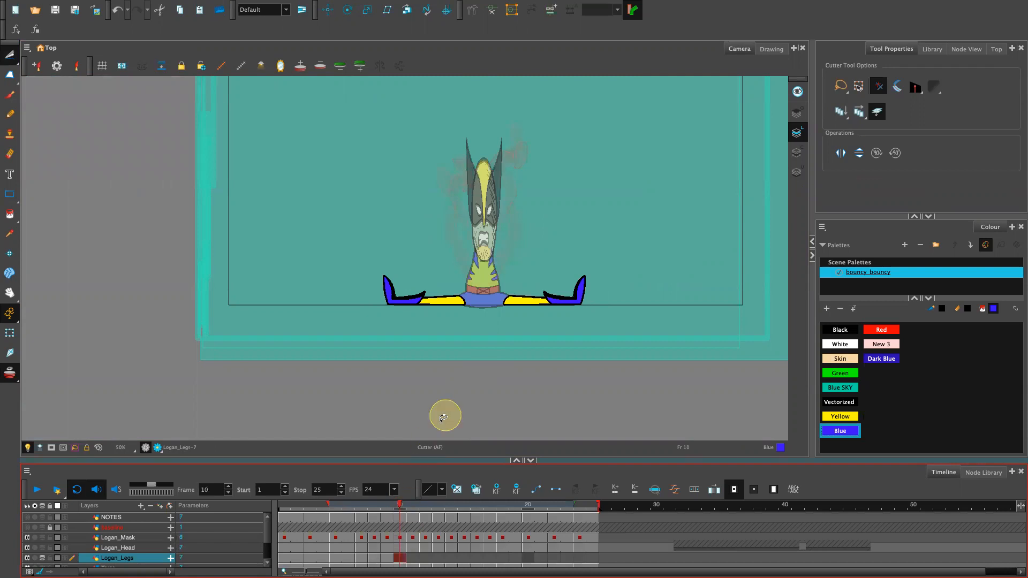
key(2)
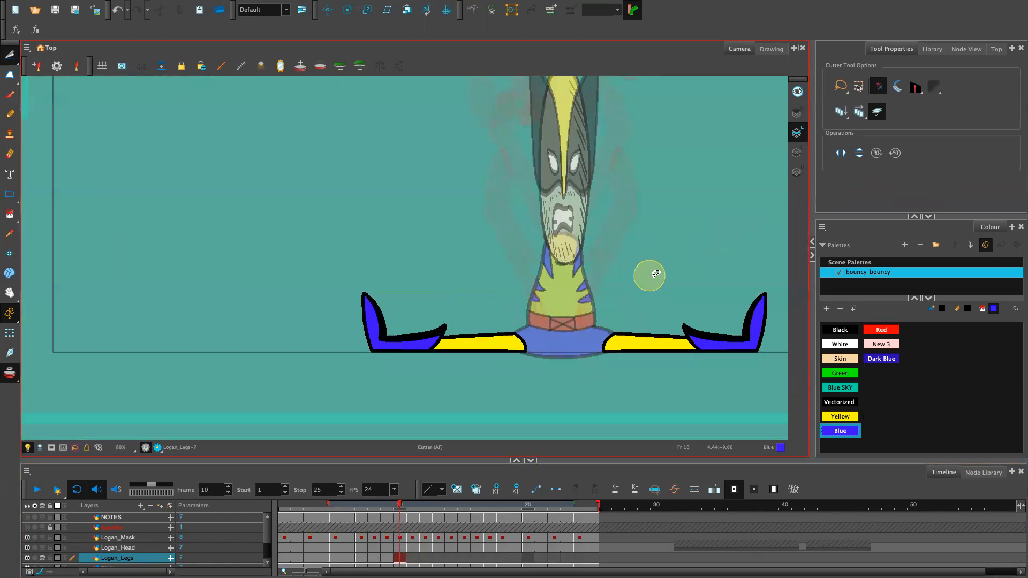
drag(712, 298, 558, 267)
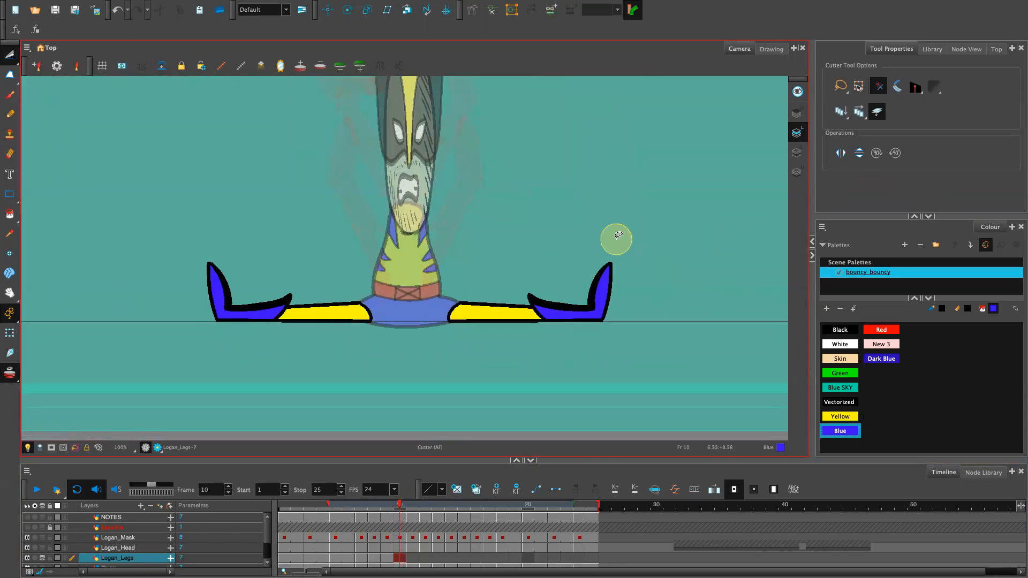
mouse_move(639, 217)
mouse_down()
mouse_move(421, 341)
mouse_move(623, 355)
mouse_move(644, 219)
mouse_move(600, 185)
mouse_move(266, 200)
mouse_move(180, 367)
mouse_move(571, 380)
mouse_move(687, 207)
mouse_move(714, 188)
mouse_move(645, 221)
mouse_up()
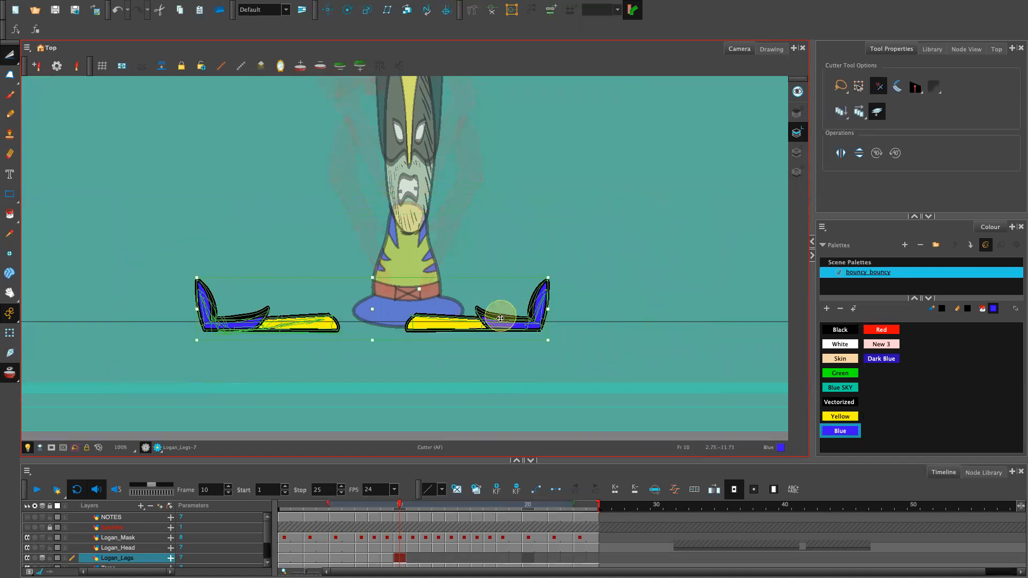
drag(548, 278, 517, 289)
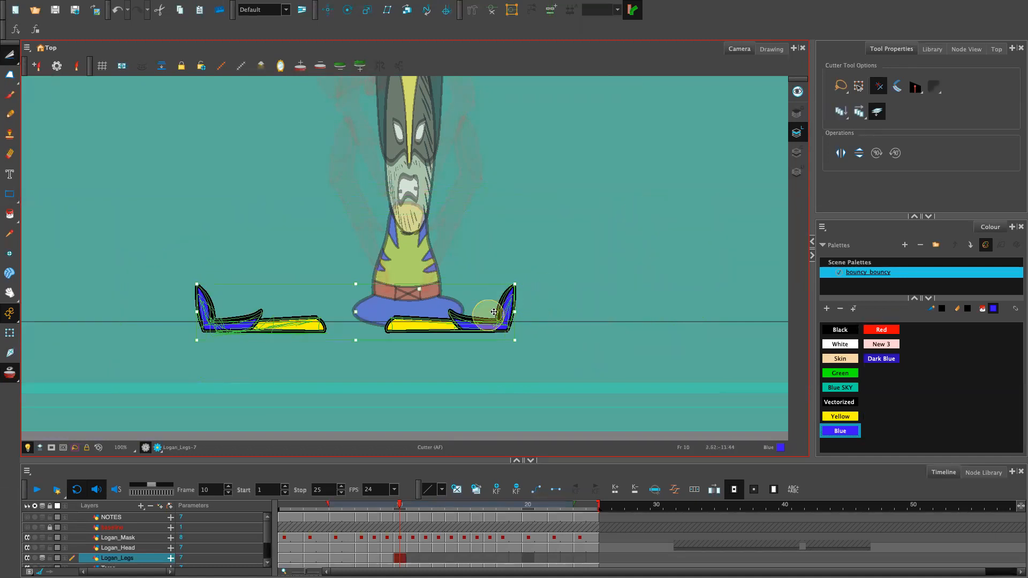
mouse_move(471, 326)
mouse_down()
mouse_move(533, 312)
mouse_move(513, 314)
mouse_up()
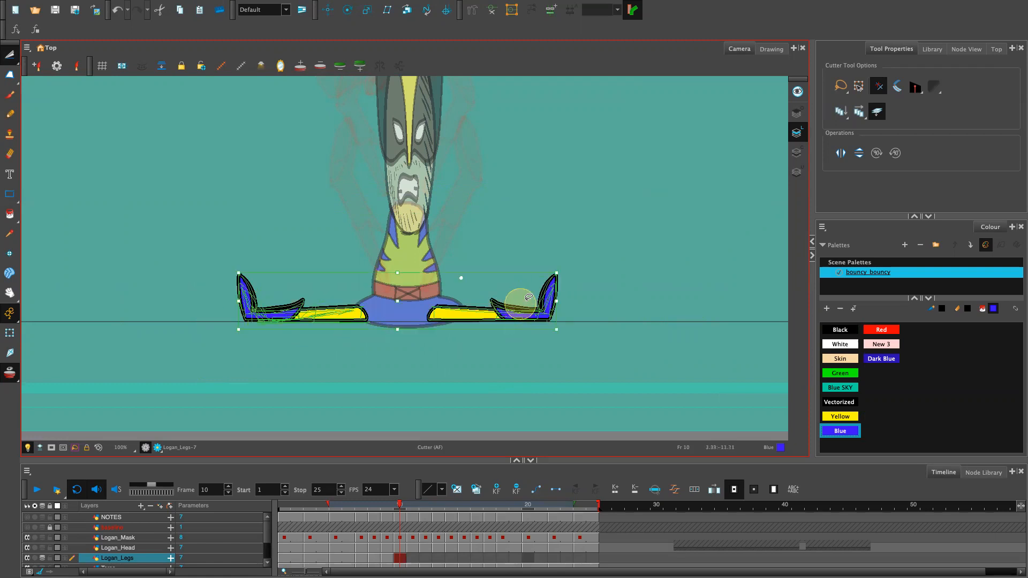
Move the right-hand leg outward to the pelvis's edge and nudge it level with the ground line.
mouse_move(598, 246)
mouse_down()
mouse_move(454, 275)
mouse_move(419, 315)
mouse_move(531, 367)
mouse_move(621, 242)
mouse_up()
drag(542, 308, 567, 315)
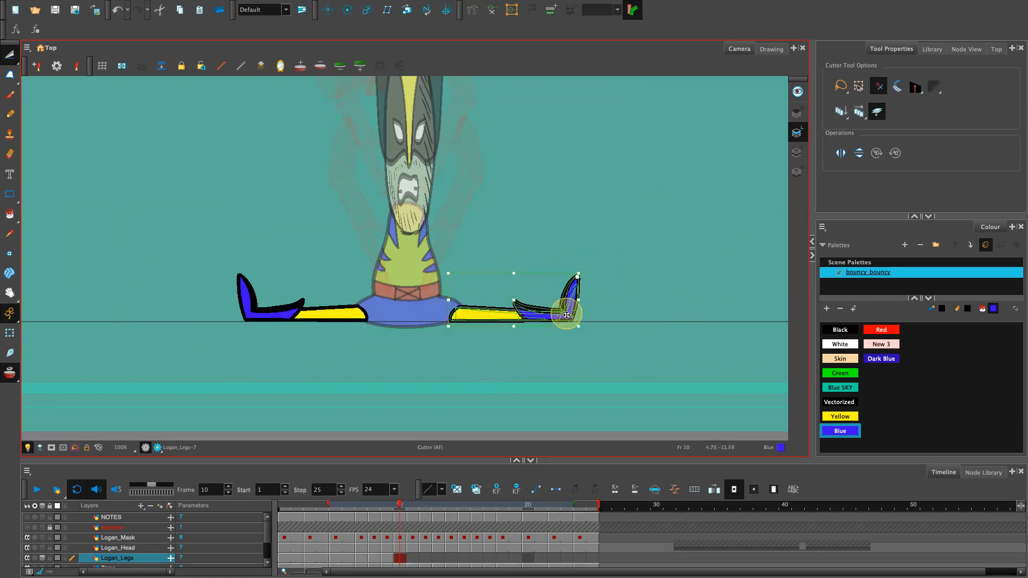
key(Up)
key(Right)
key(Up)
drag(571, 295, 571, 294)
click(621, 252)
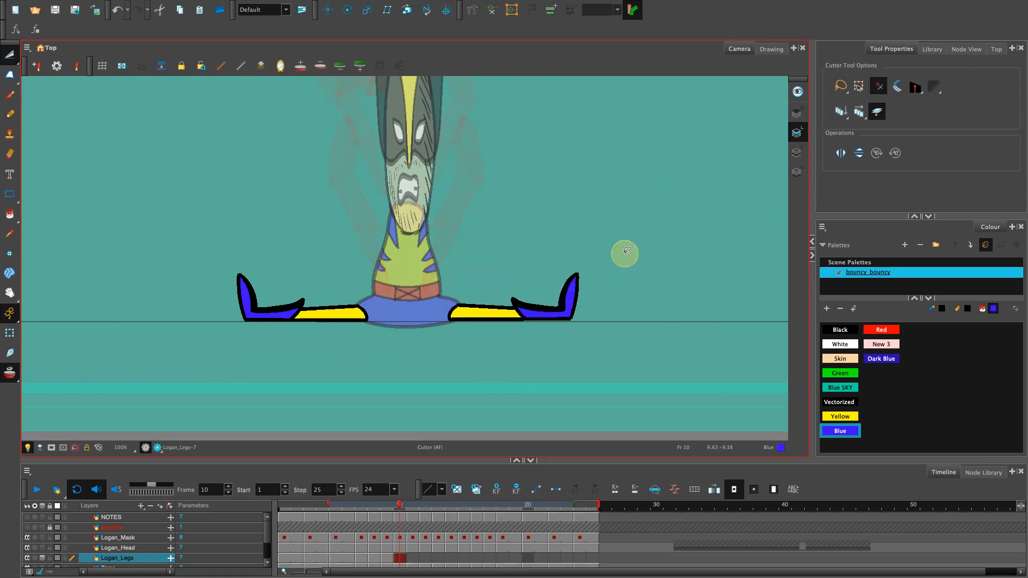
mouse_move(386, 325)
mouse_down()
mouse_move(271, 248)
mouse_move(398, 349)
mouse_up()
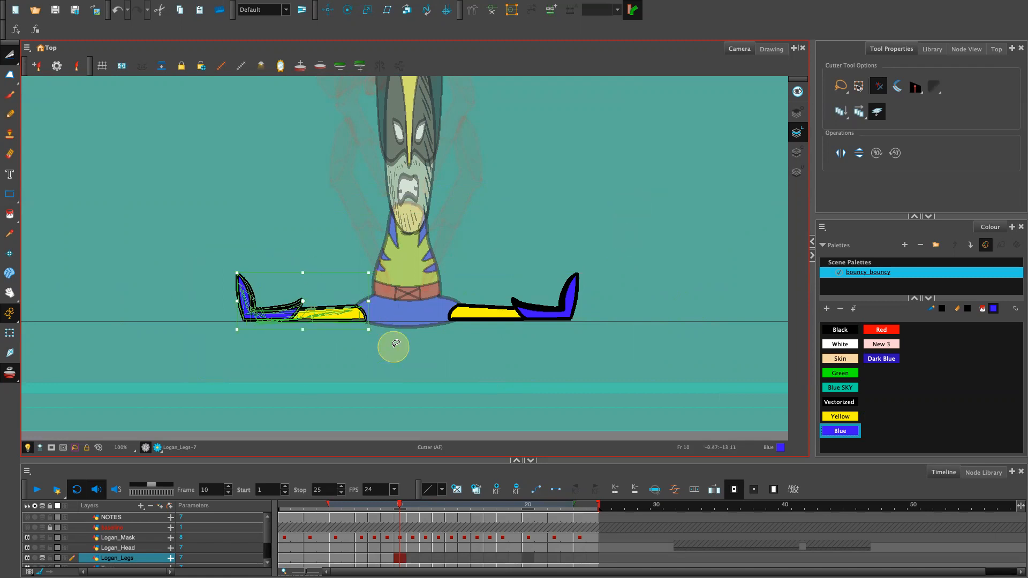
click(649, 244)
Check the legs against the preceding frames, then widen the upright foot of the right-hand boot and set it over the heel.
key(1)
key(1)
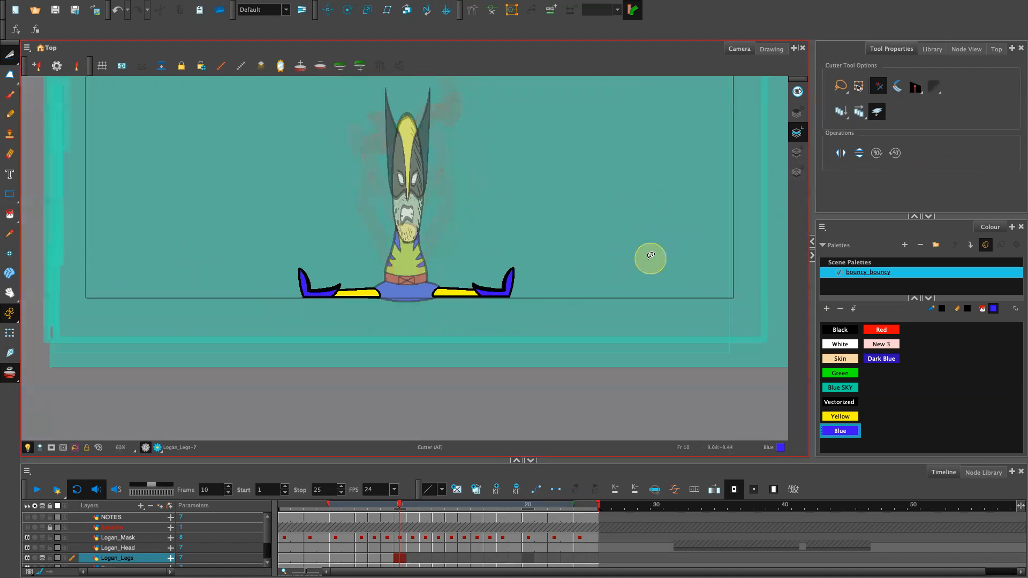
key(2)
mouse_move(397, 505)
mouse_down()
mouse_move(380, 519)
mouse_move(406, 516)
mouse_move(360, 525)
mouse_move(395, 523)
mouse_up()
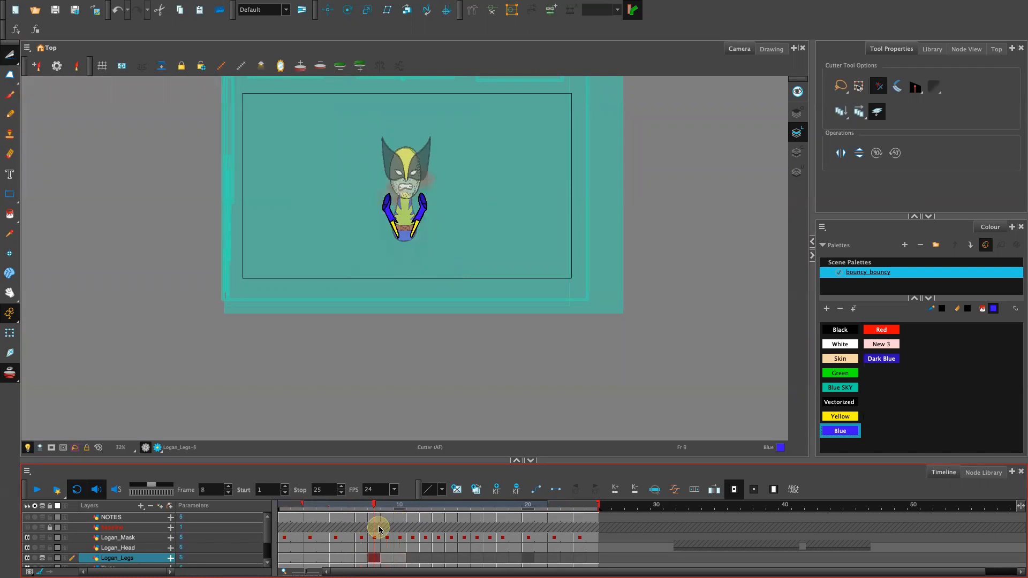
key(2)
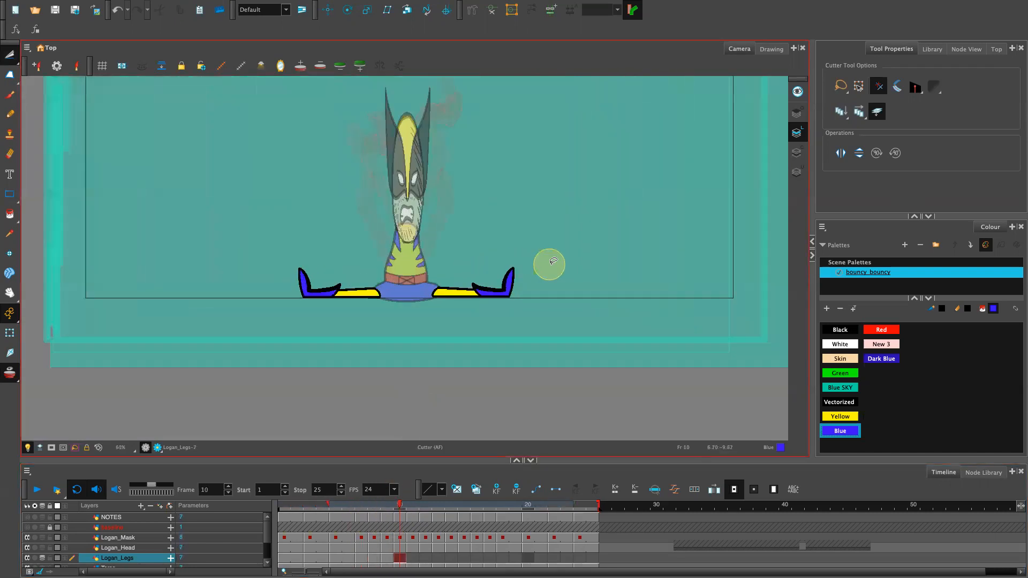
key(2)
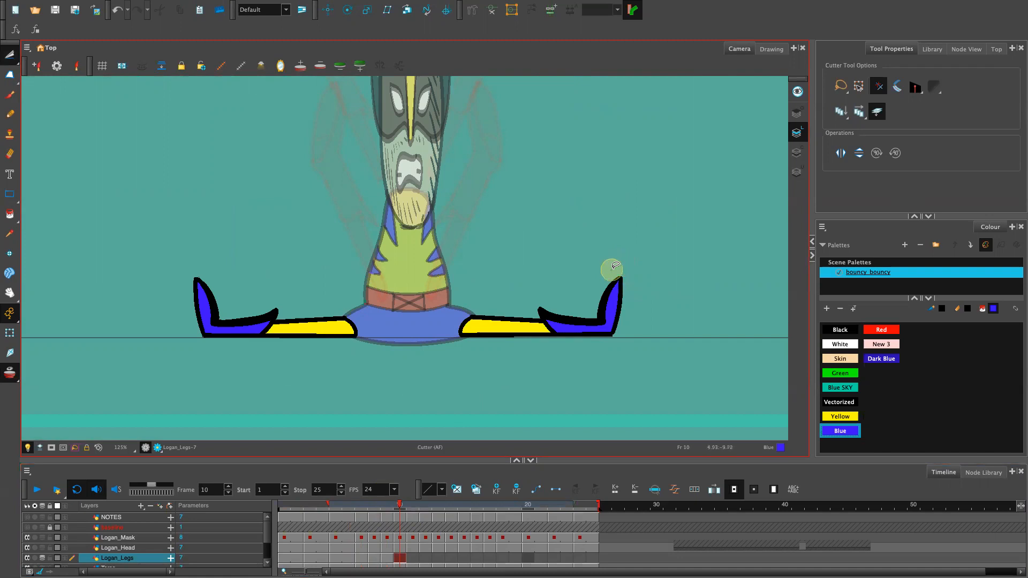
mouse_move(598, 316)
mouse_down()
mouse_move(610, 337)
mouse_move(644, 322)
mouse_move(613, 270)
mouse_up()
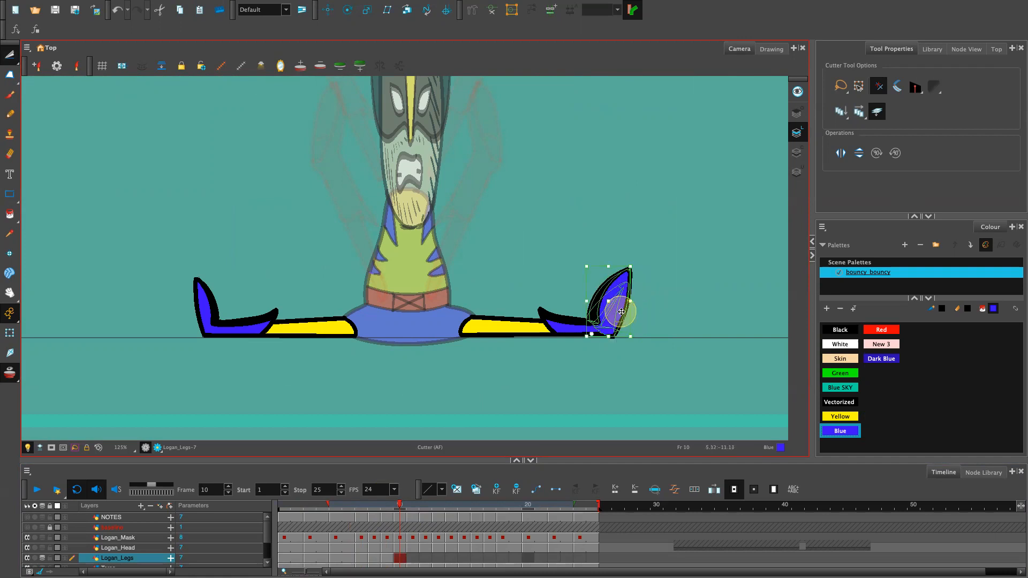
drag(630, 266, 624, 272)
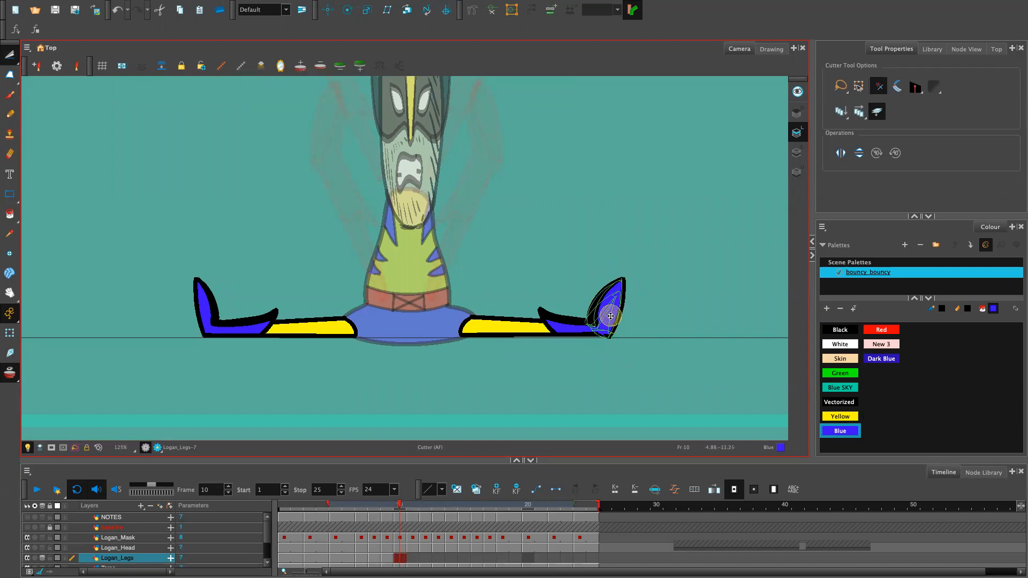
drag(610, 317, 608, 319)
click(660, 282)
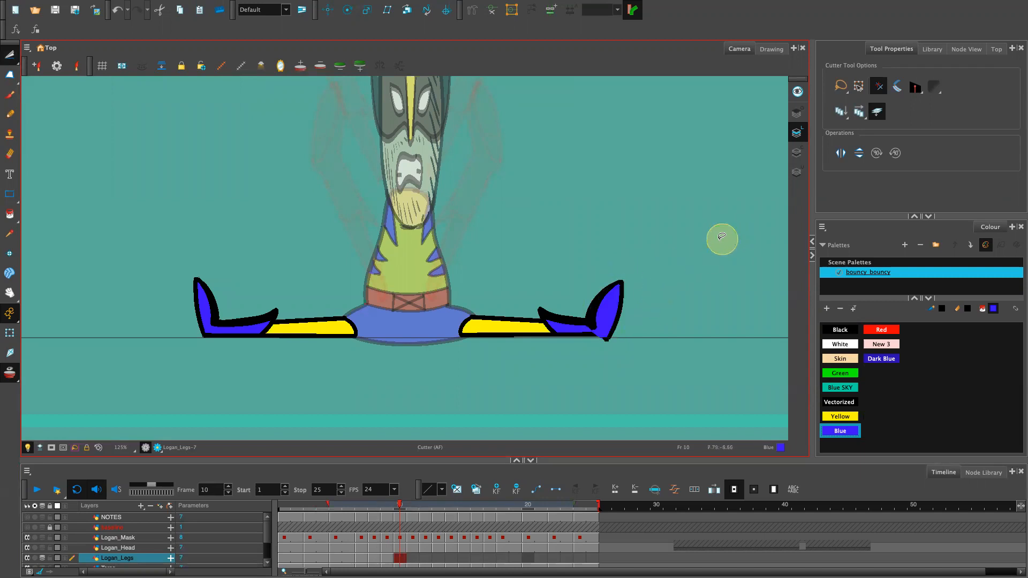
Restore the selection of the widened foot, nudge it up onto the ground line and deselect it.
key(super+a)
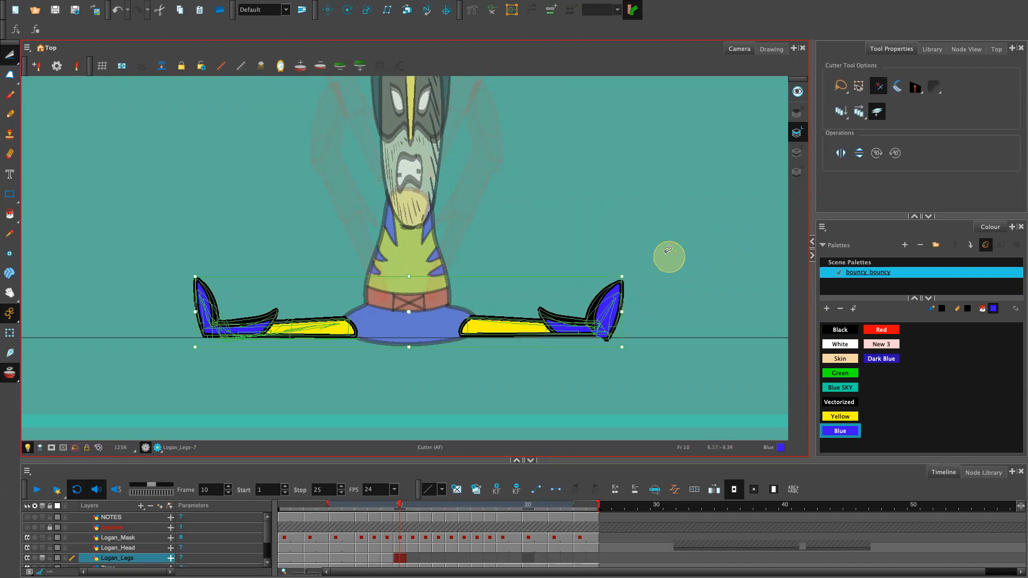
key(super+z)
key(Up)
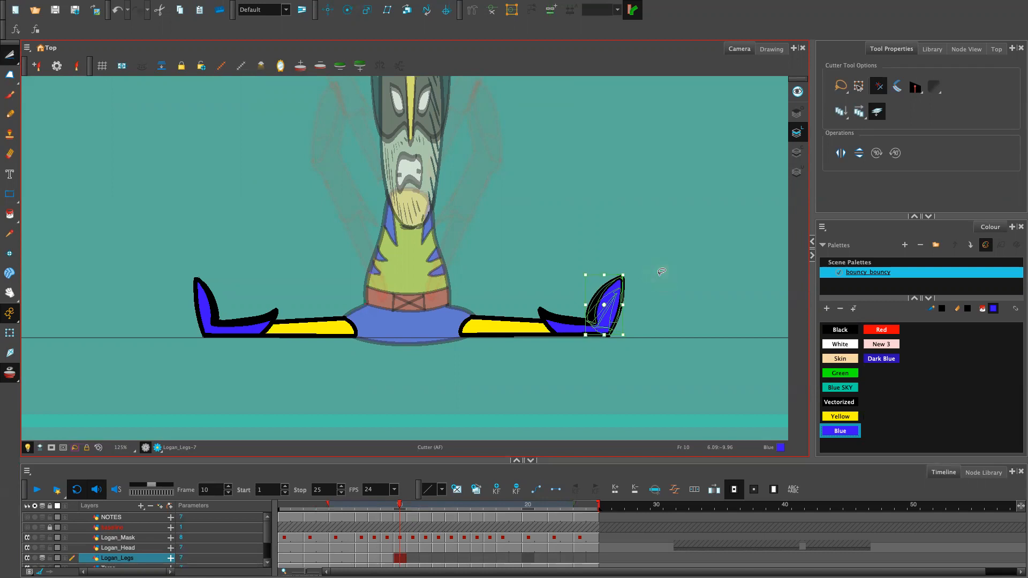
click(667, 257)
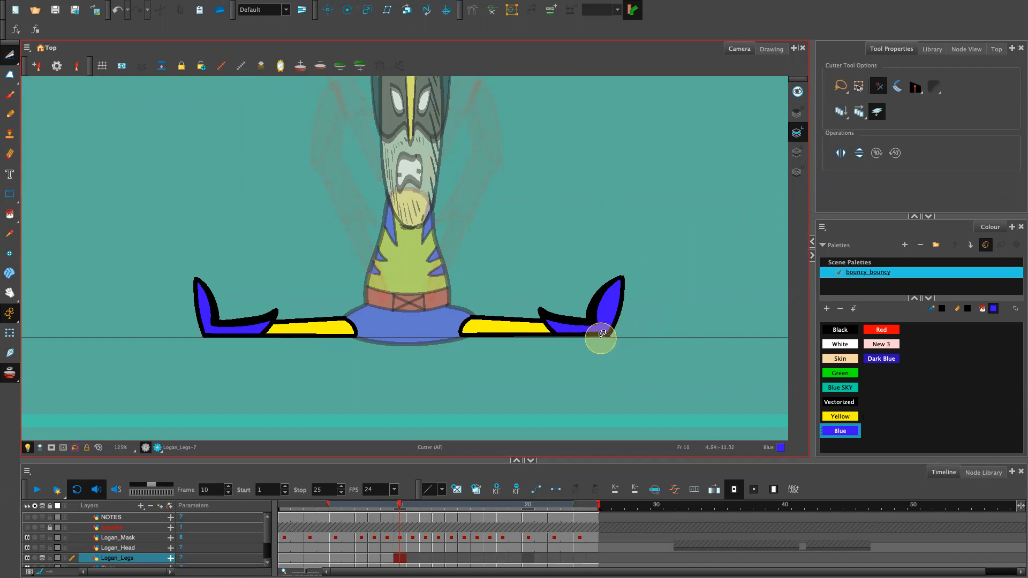
Tidy the outline under the right-hand boot's heel with the Black Pencil and trim the excess line with the Cutter.
key(alt+/)
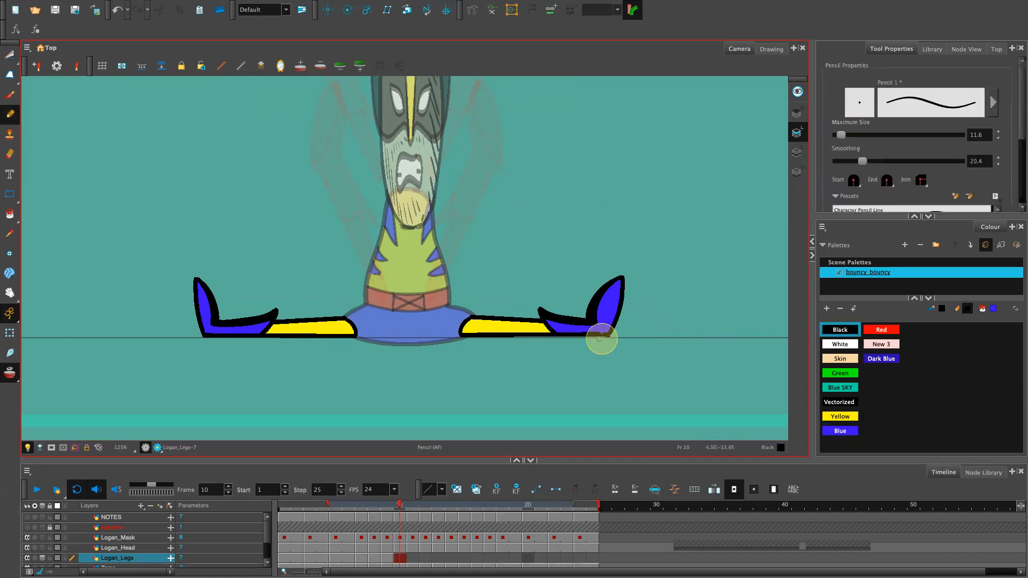
key(alt+s)
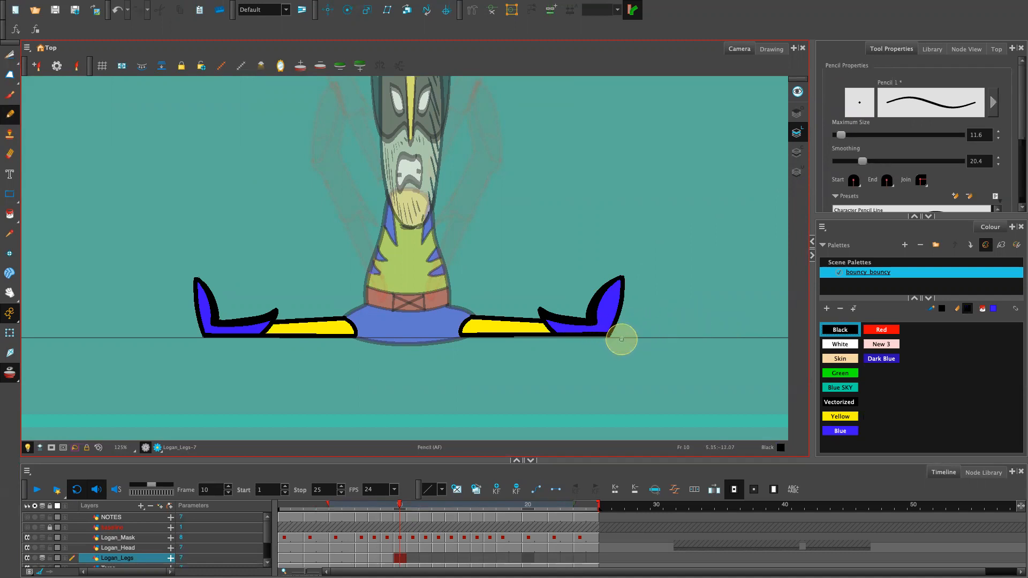
key(alt+t)
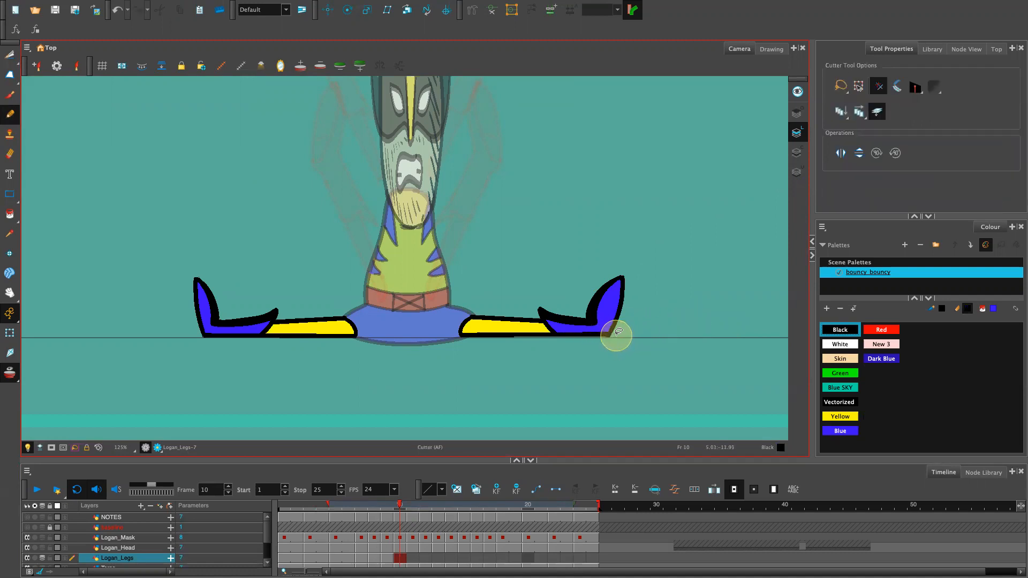
click(611, 336)
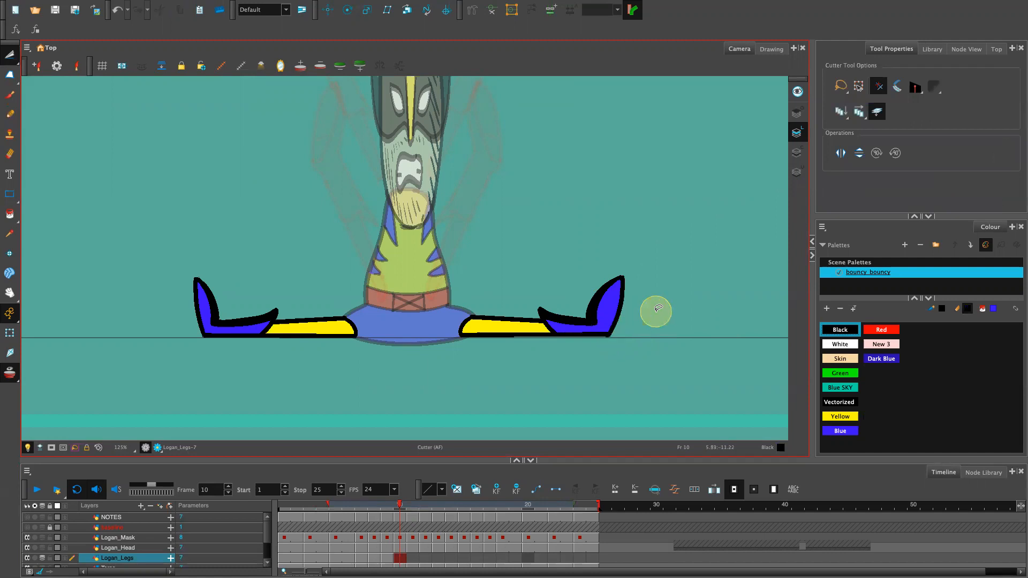
click(606, 336)
key(Delete)
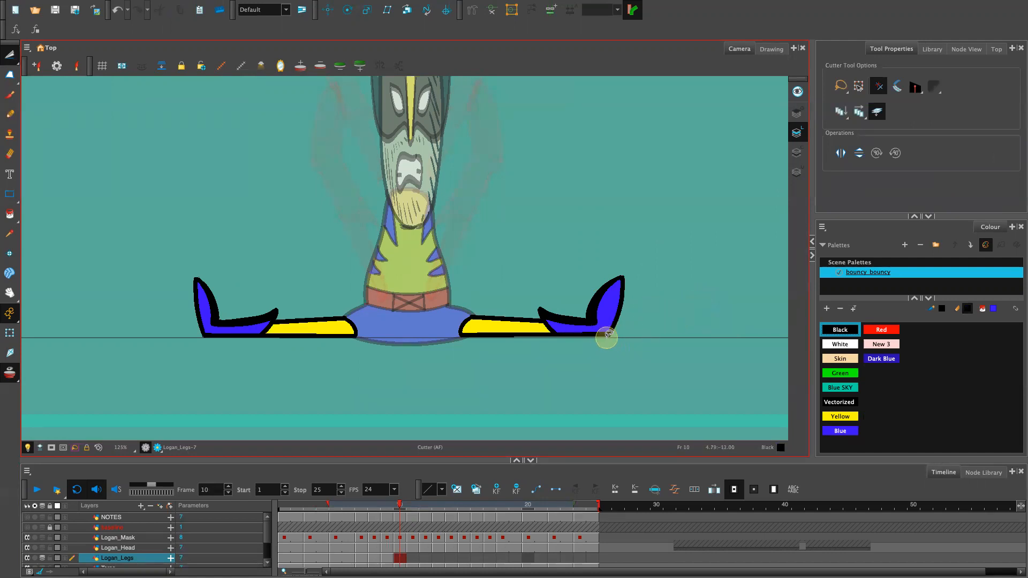
Select the whole reshaped right-hand leg, paste a copy over it and flip the copy horizontally.
mouse_move(658, 242)
mouse_down()
mouse_move(440, 380)
mouse_move(609, 227)
mouse_up()
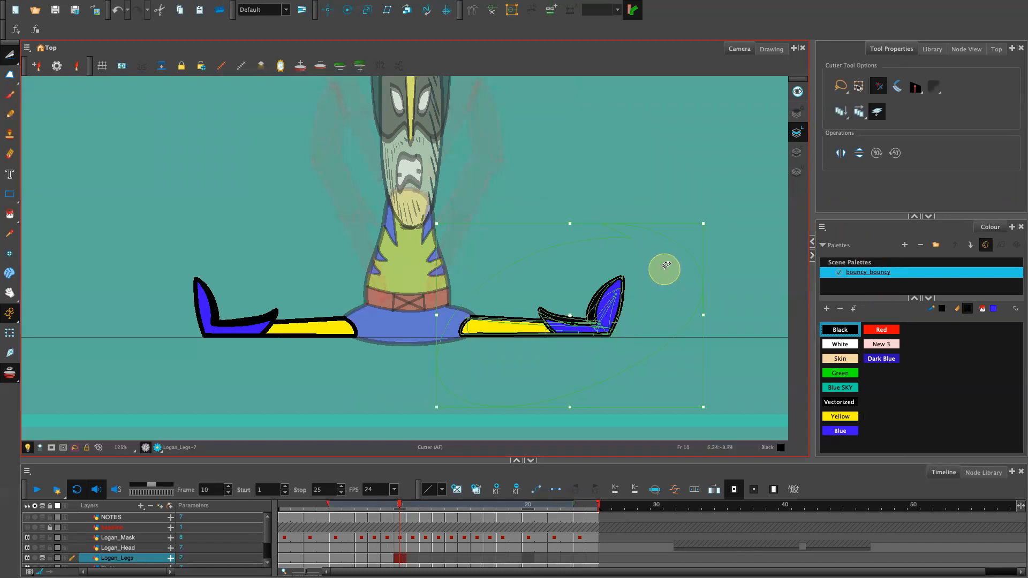
key(super+v)
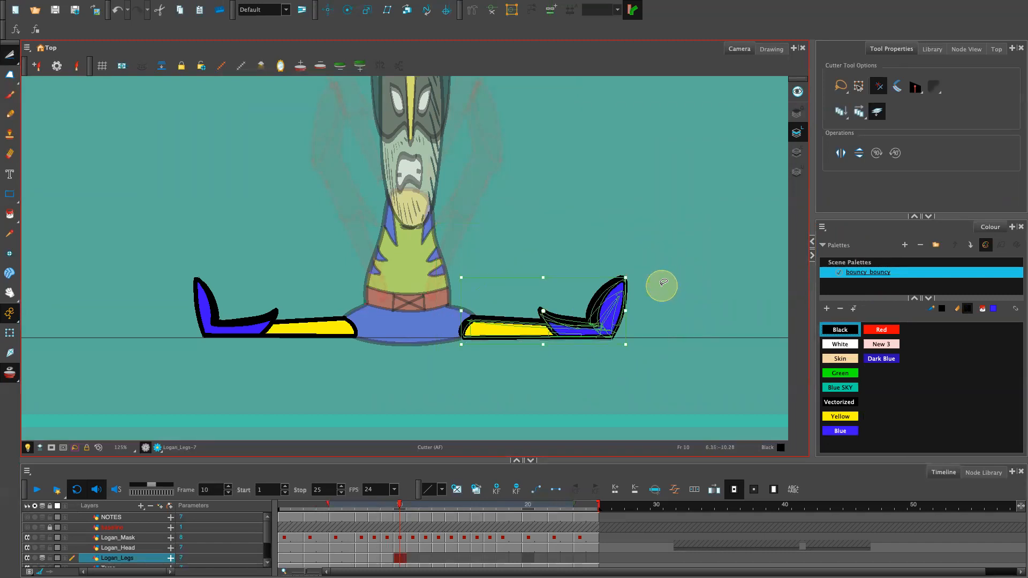
click(840, 153)
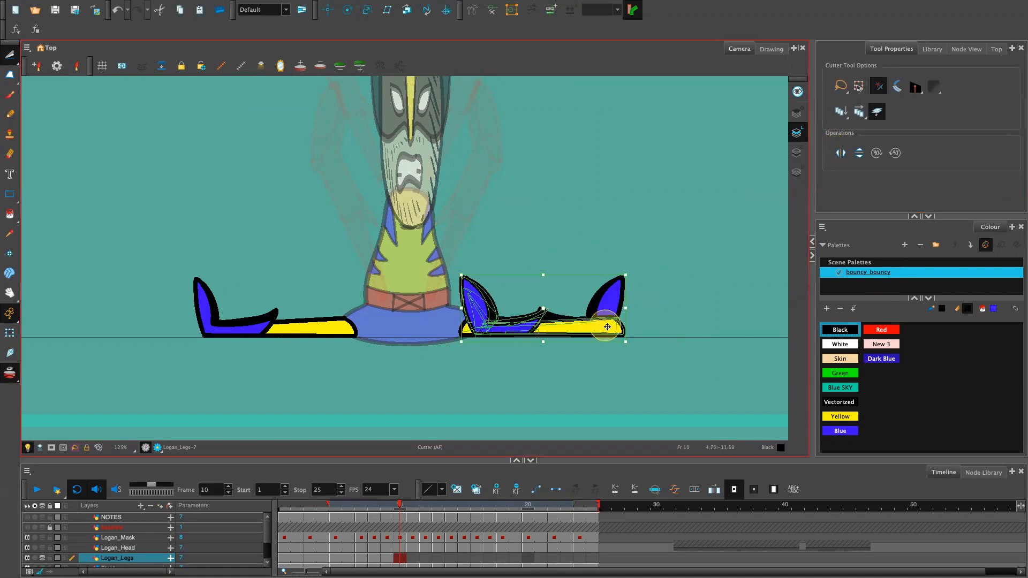
Move the flipped leg copy across the body until it overlaps the old left-hand leg.
key(Left)
key(Left)
key(Left)
key(Left)
key(Left)
key(Left)
key(Left)
key(Left)
key(Left)
key(Left)
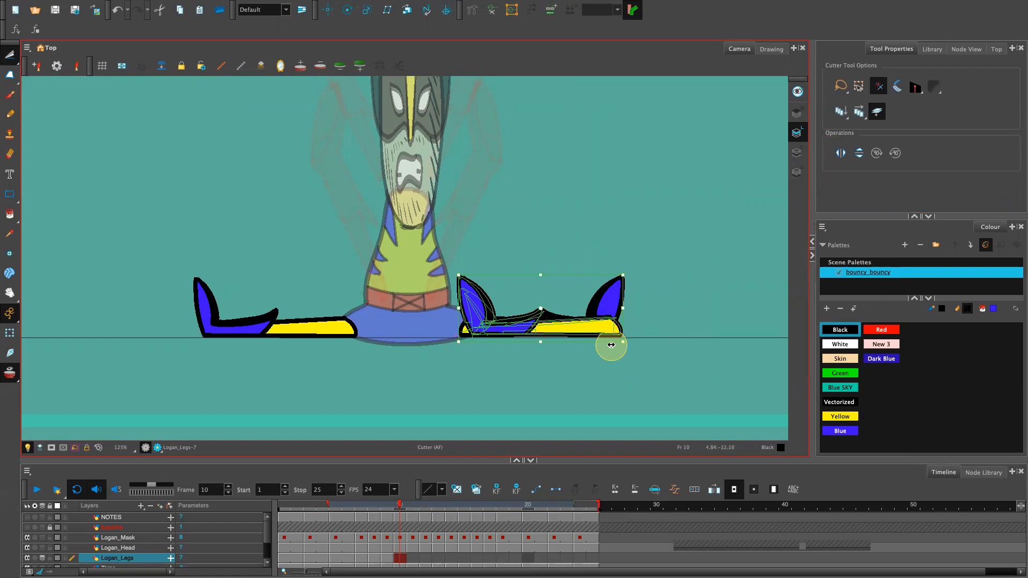
key(Left)
key(Left)
key(Left)
key(Left)
key(Left)
key(Left)
key(Left)
key(Left)
key(Left)
key(Left)
key(Left)
key(Left)
key(Left)
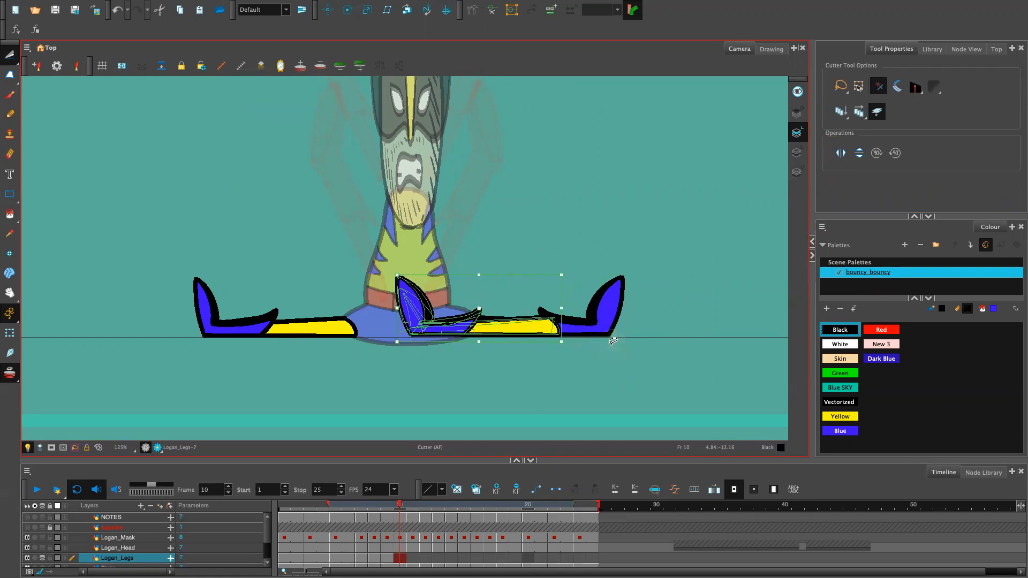
key(Left)
key(Left)
key(Left)
key(Left)
key(Left)
key(Left)
key(Left)
key(Left)
key(Left)
key(Left)
key(Left)
key(Left)
key(Left)
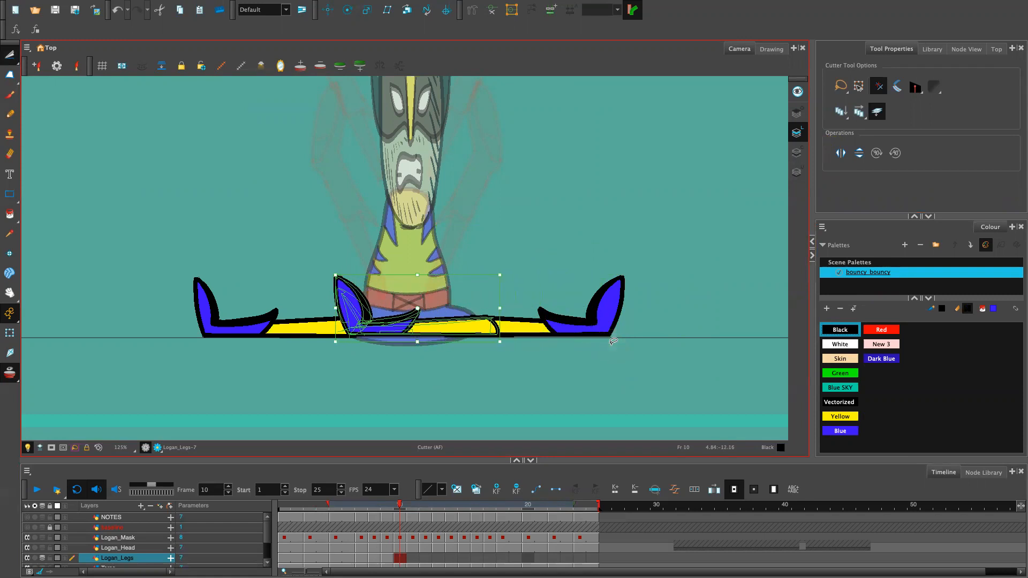
key(Left)
key(Left)
key(Left)
key(Left)
key(Left)
key(Left)
key(Left)
key(Left)
key(Left)
key(Left)
key(Left)
key(Left)
key(Left)
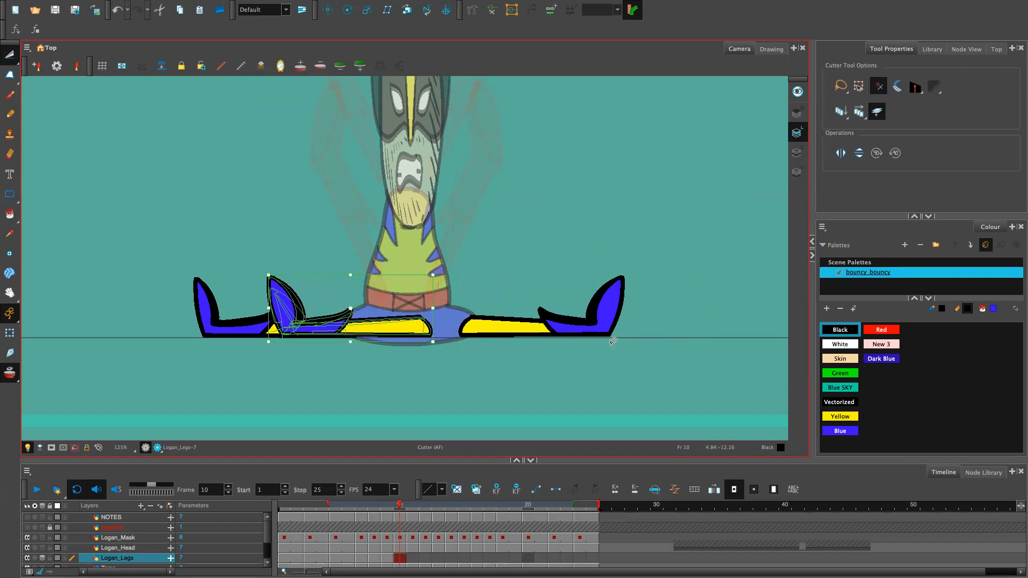
key(Left)
key(Left)
key(Left)
key(Left)
key(Left)
key(Left)
key(Left)
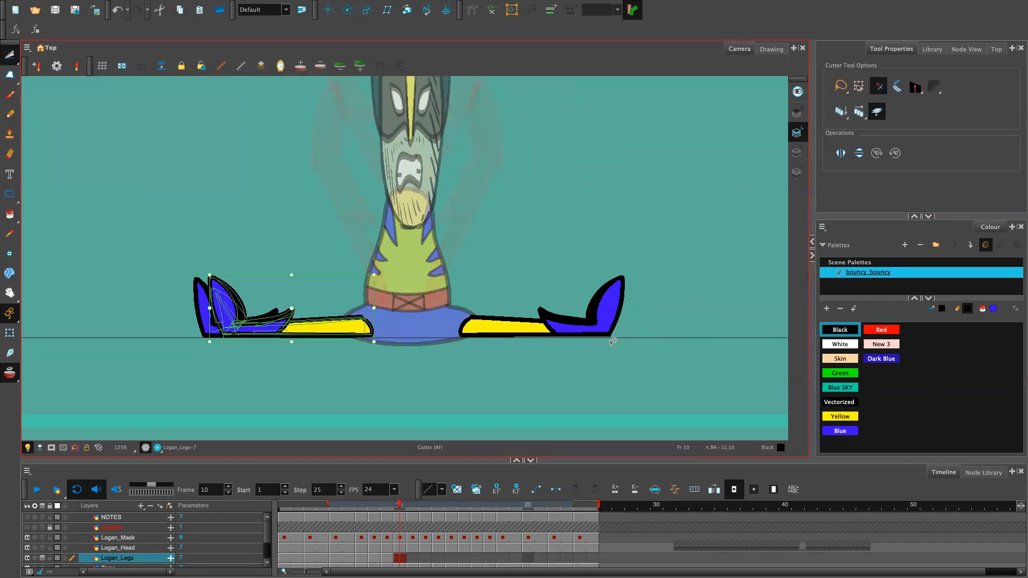
key(Right)
key(Right)
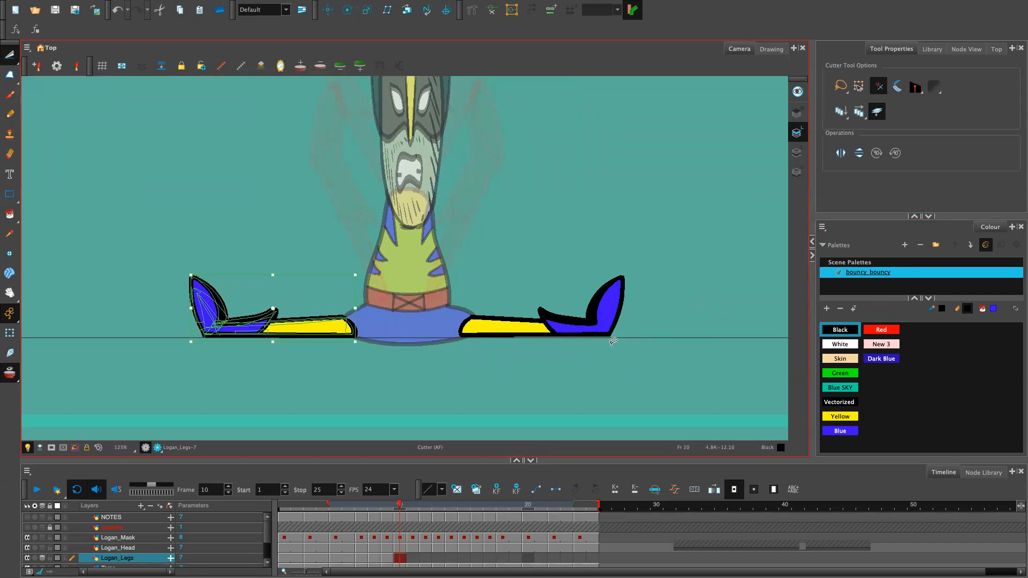
Raise the mirrored copy clear of the old left-hand leg, then select the old leg and delete it.
key(Up)
key(Up)
key(Up)
key(Up)
key(Up)
key(Up)
key(Up)
key(Up)
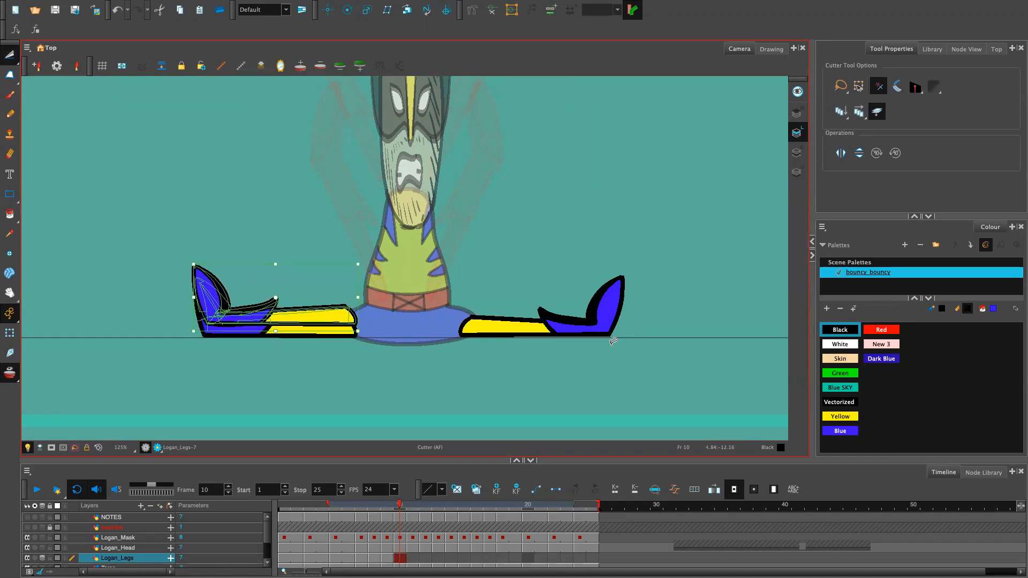
key(Up)
key(Up)
key(Up)
key(Up)
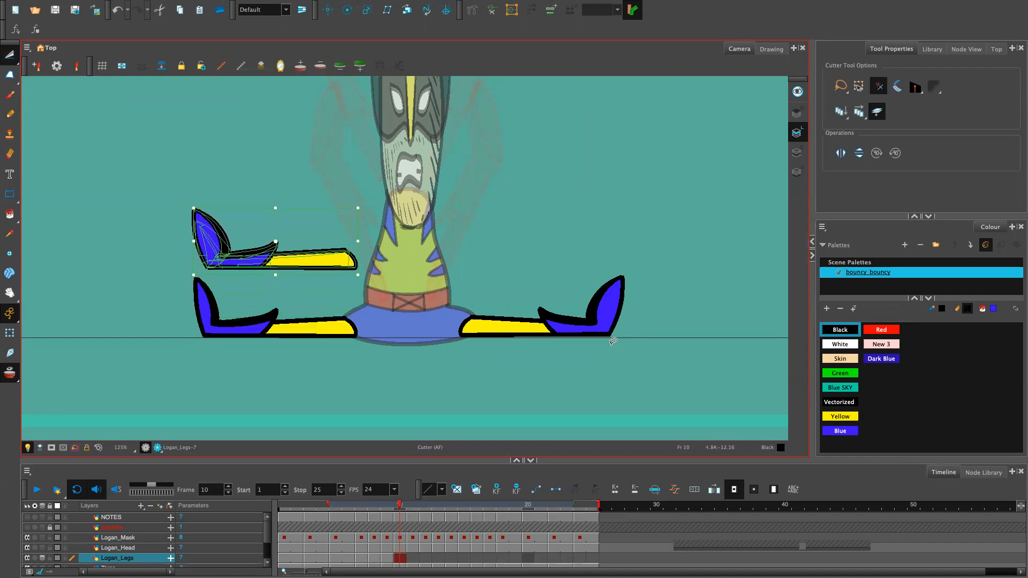
mouse_move(364, 315)
mouse_down()
mouse_move(239, 292)
mouse_move(200, 271)
mouse_move(170, 334)
mouse_move(261, 366)
mouse_move(361, 354)
mouse_move(364, 315)
mouse_up()
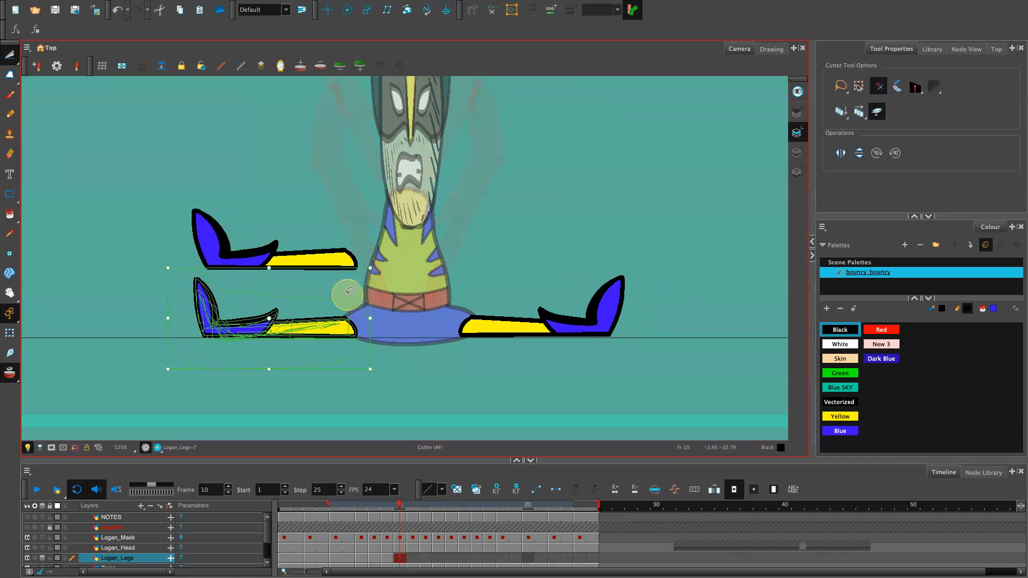
key(Delete)
Select the mirrored left-hand leg, lower it onto the ground line in line with the hips and deselect it.
mouse_move(373, 250)
mouse_down()
mouse_move(204, 180)
mouse_move(209, 322)
mouse_move(361, 277)
mouse_move(352, 204)
mouse_up()
key(Down)
key(Down)
key(Down)
key(Down)
key(Down)
key(Down)
key(Down)
key(Down)
key(Down)
key(Down)
key(Down)
key(Down)
key(Down)
key(Down)
key(Down)
key(Down)
key(Down)
key(Down)
key(Down)
key(Down)
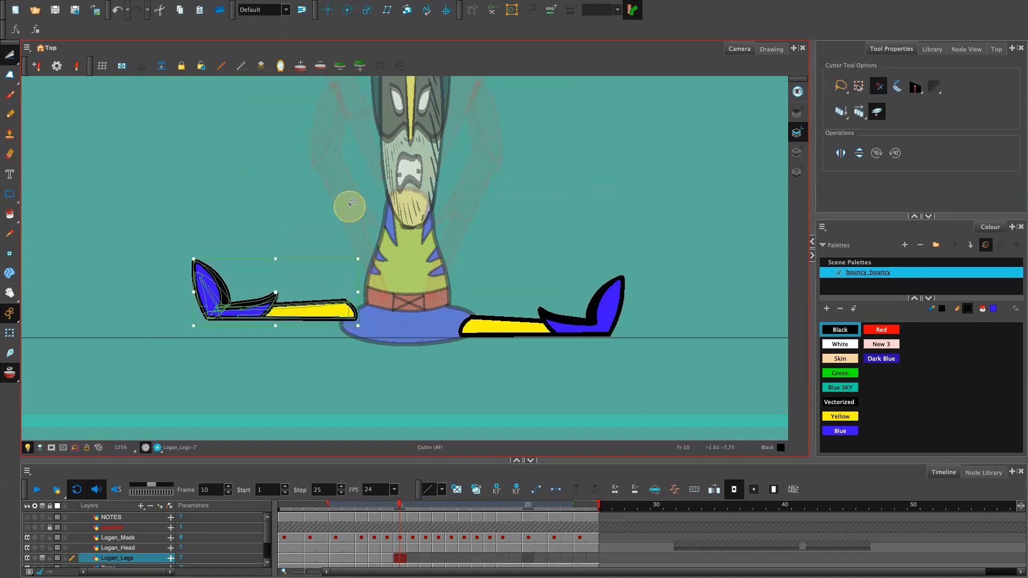
key(Down)
key(Down)
key(Down)
key(Down)
key(Down)
key(Down)
key(Down)
key(Up)
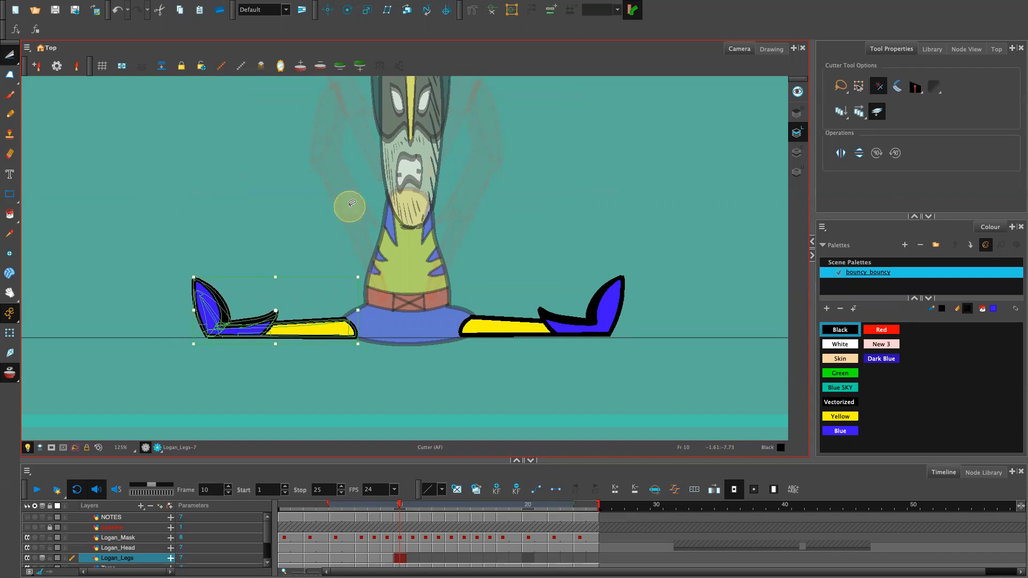
key(Right)
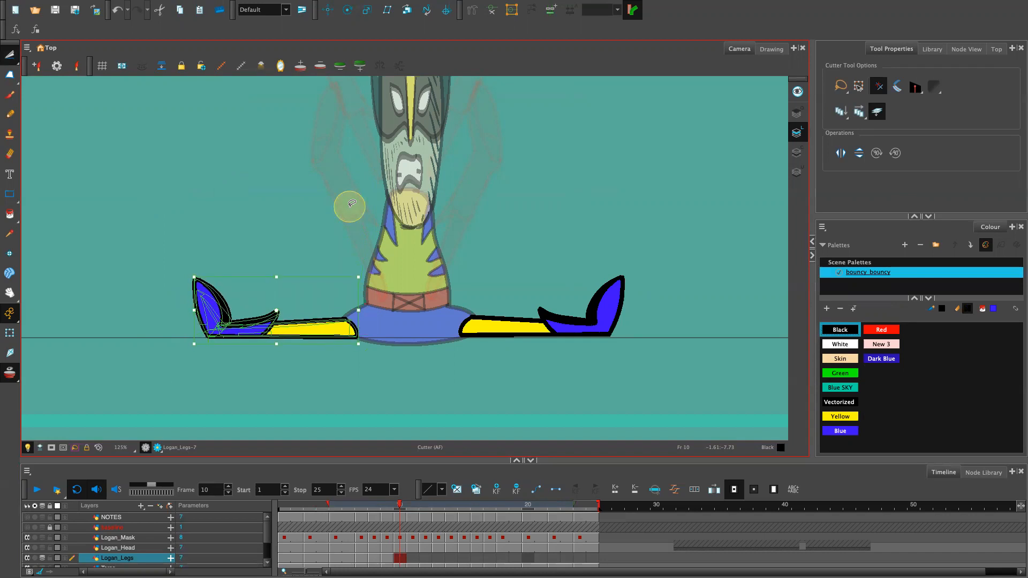
click(673, 223)
Review the finished splits on frame 10 against frames 9 and 11.
key(1)
key(1)
key(1)
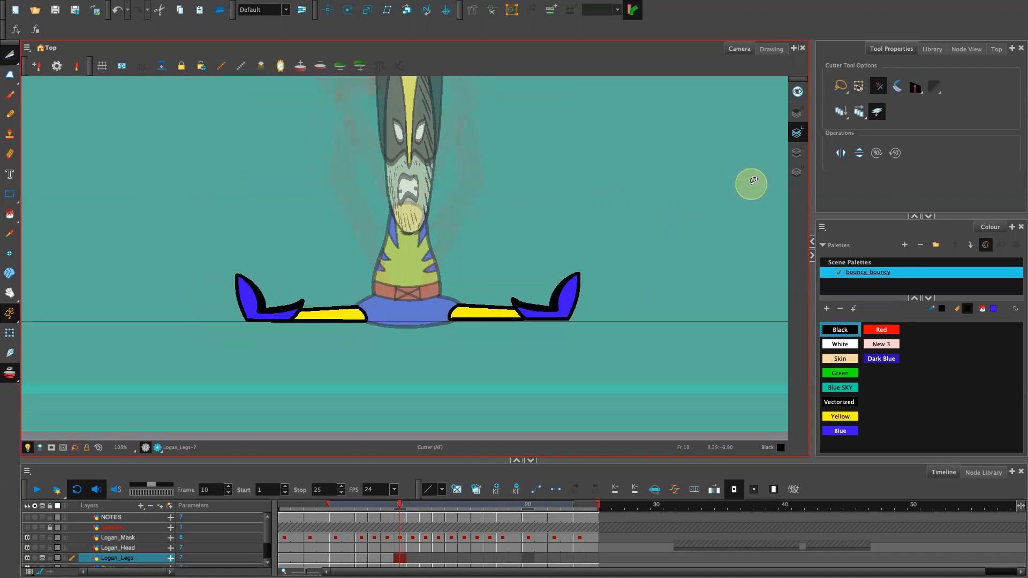
key(2)
click(388, 506)
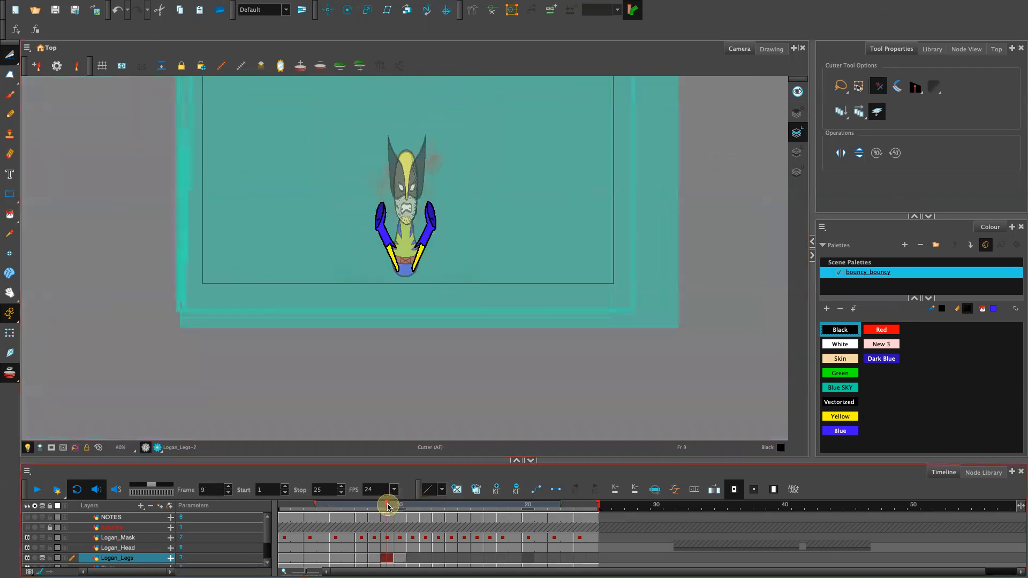
drag(401, 511, 416, 534)
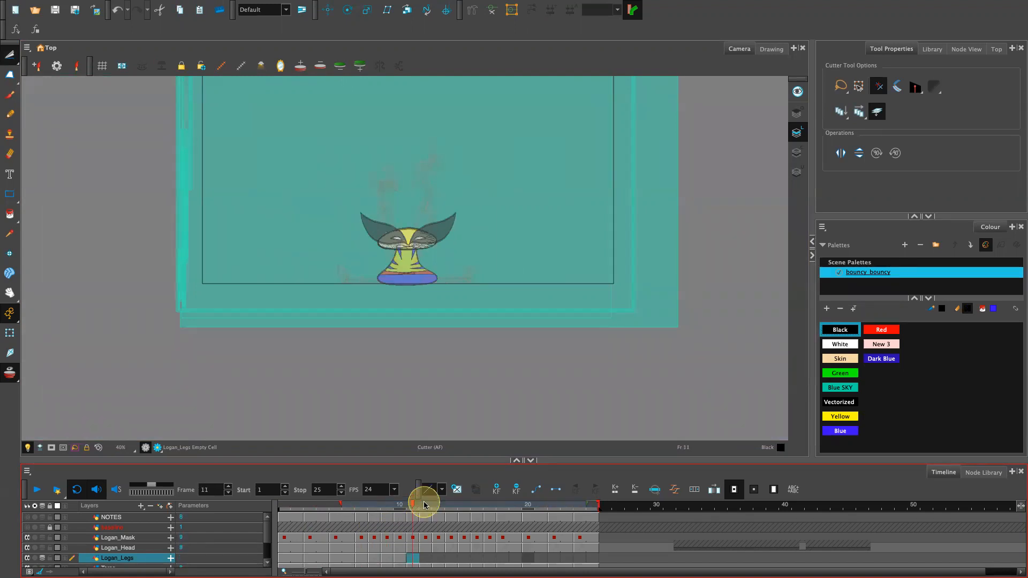
Paste the frame 10 legs drawing into frame 11 of the Logan_Legs layer and duplicate it as a separate drawing.
click(416, 558)
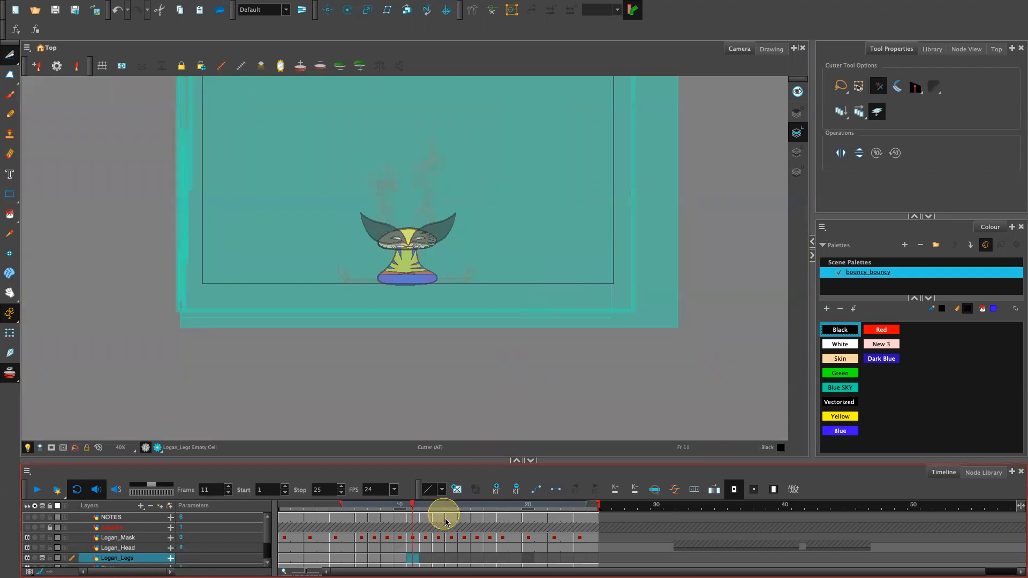
key(super+v)
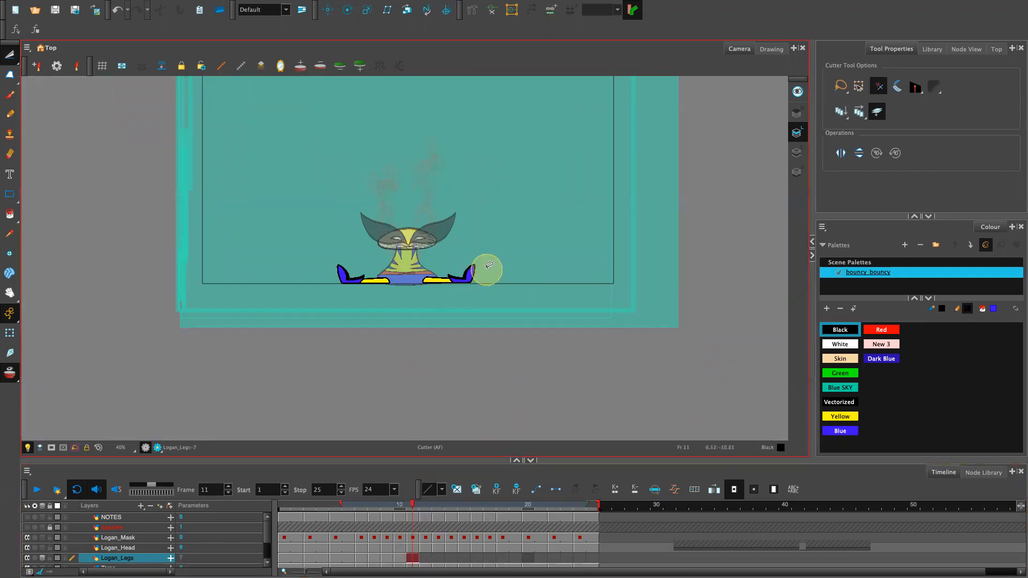
click(474, 496)
click(475, 492)
key(2)
key(2)
key(2)
key(2)
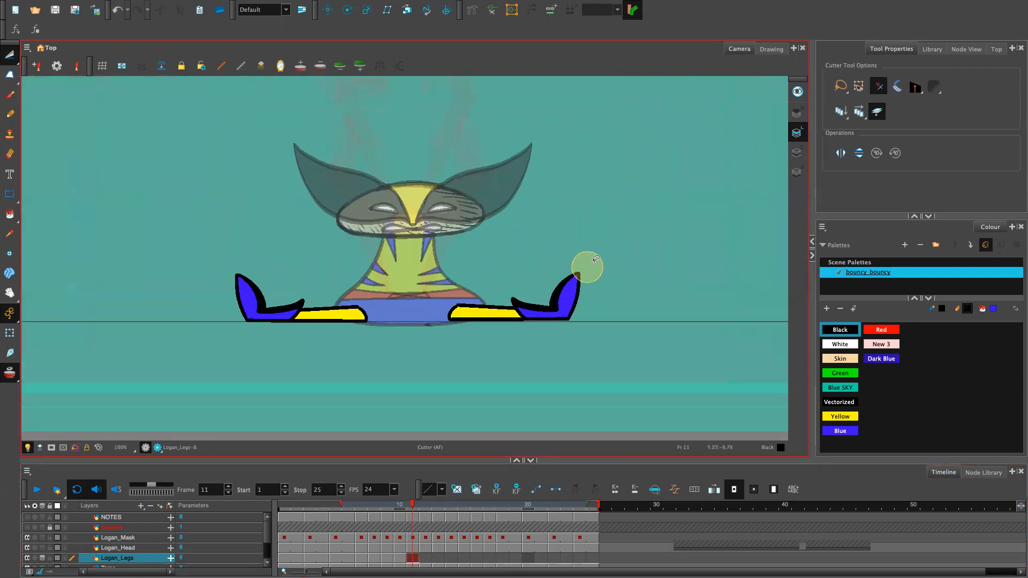
Select the whole right-hand leg on frame 11, stretch it slightly wider and move it outward.
mouse_move(595, 259)
mouse_down()
mouse_move(533, 242)
mouse_move(448, 368)
mouse_move(610, 267)
mouse_up()
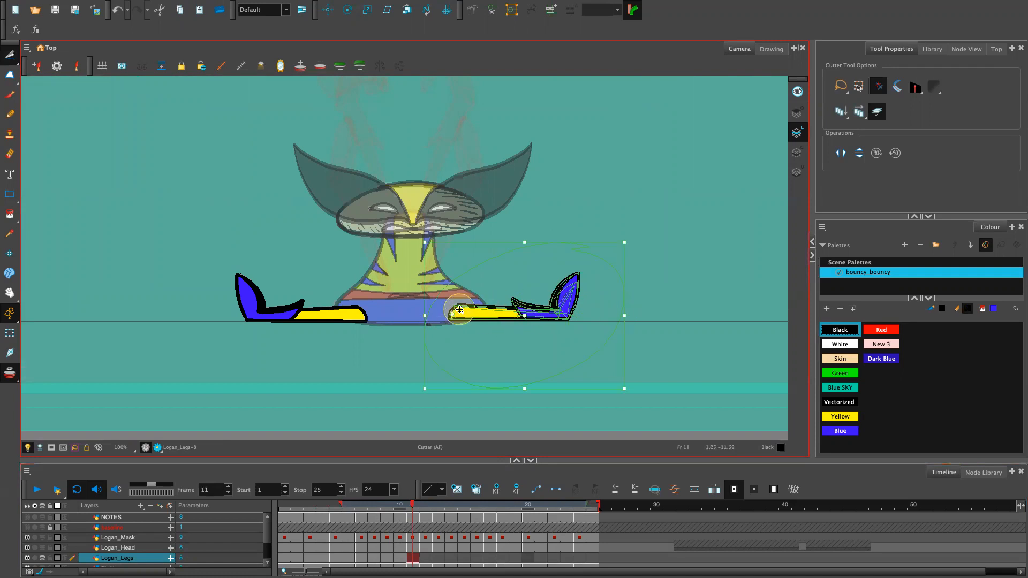
drag(624, 315, 664, 322)
drag(533, 263, 532, 271)
drag(601, 300, 610, 293)
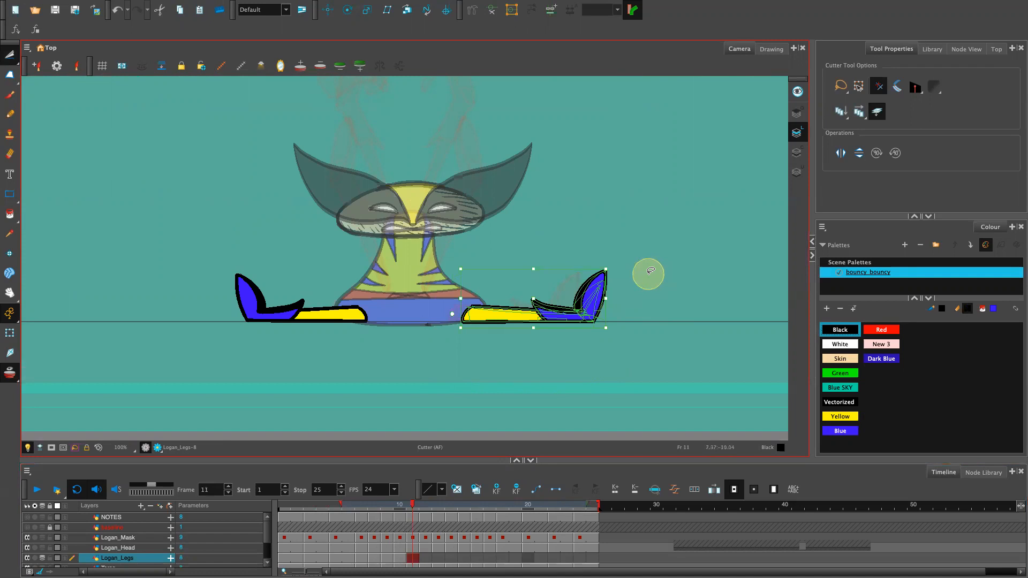
Nudge the right-hand leg into place so its thigh meets the edge of the flattened hips on the ground line.
key(Right)
key(Right)
key(Right)
key(Right)
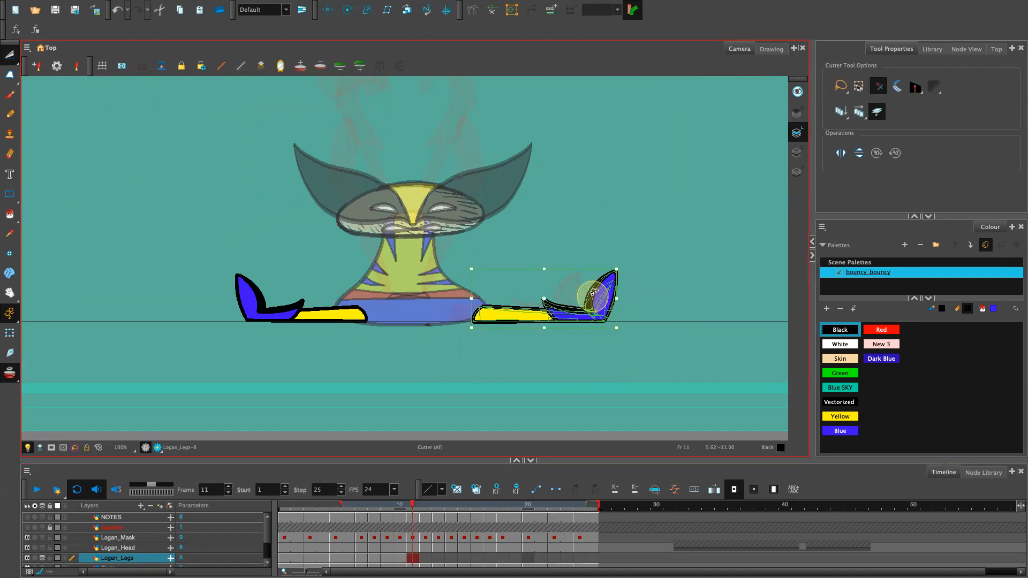
key(Up)
key(Up)
key(Right)
drag(593, 293, 592, 296)
key(Left)
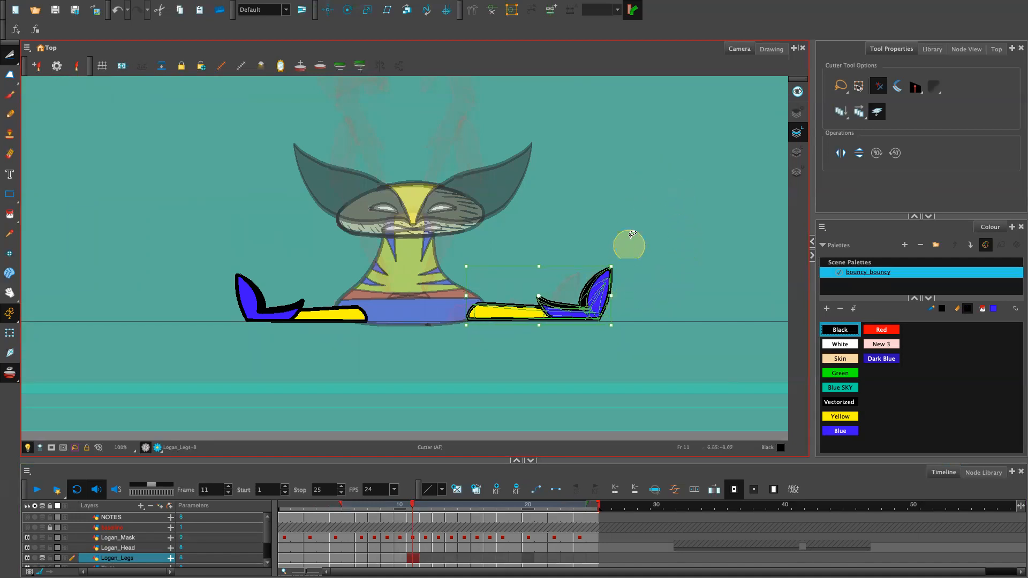
Lengthen the right-hand leg a little more and tilt it so the boot's heel dips just below the ground line.
drag(614, 297, 621, 297)
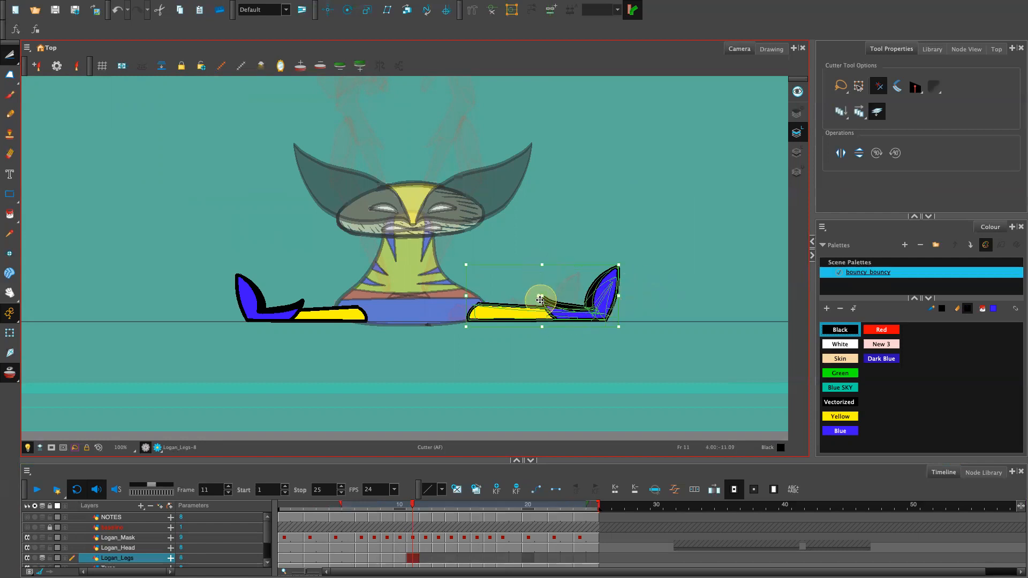
drag(540, 310, 540, 311)
drag(542, 265, 541, 278)
mouse_move(601, 298)
mouse_down()
mouse_move(618, 275)
mouse_move(616, 311)
mouse_up()
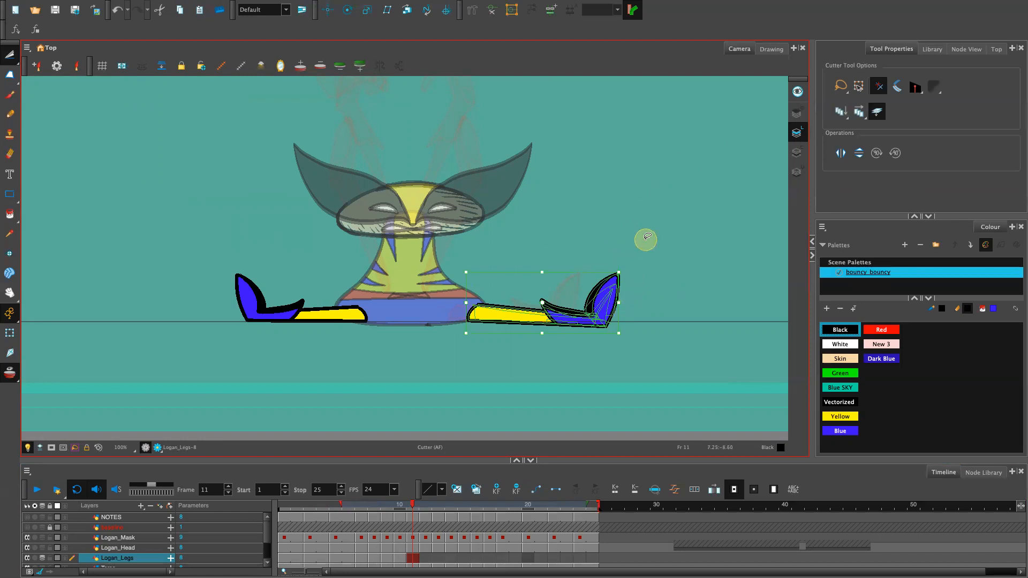
Deselect the leg to check the pose, then reselect the right-hand leg and nudge it slightly outward against the hips.
click(644, 239)
mouse_move(412, 505)
mouse_down()
mouse_move(398, 508)
mouse_move(414, 518)
mouse_up()
click(630, 252)
mouse_move(629, 250)
mouse_down()
mouse_move(562, 402)
mouse_move(632, 235)
mouse_up()
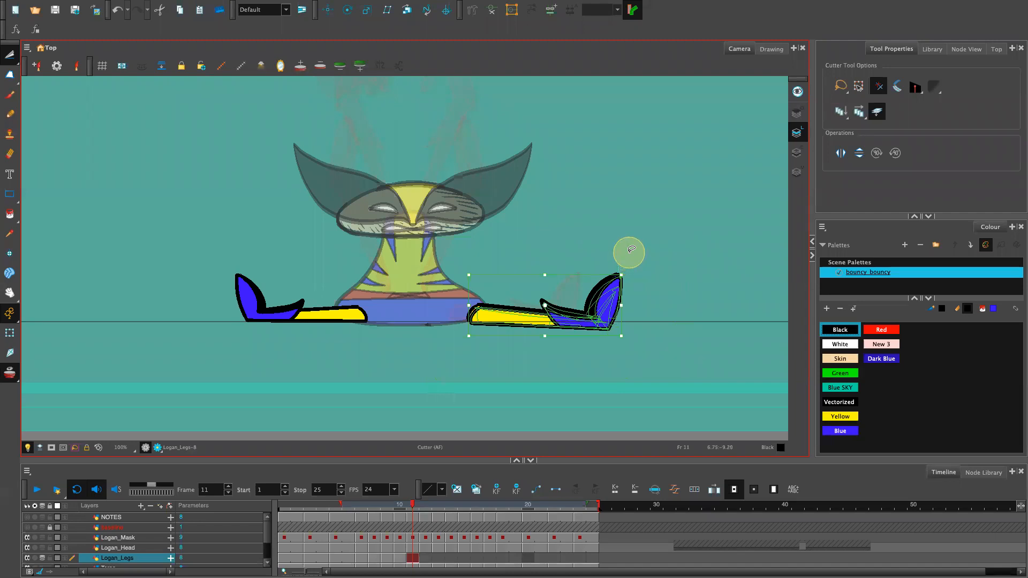
key(Up)
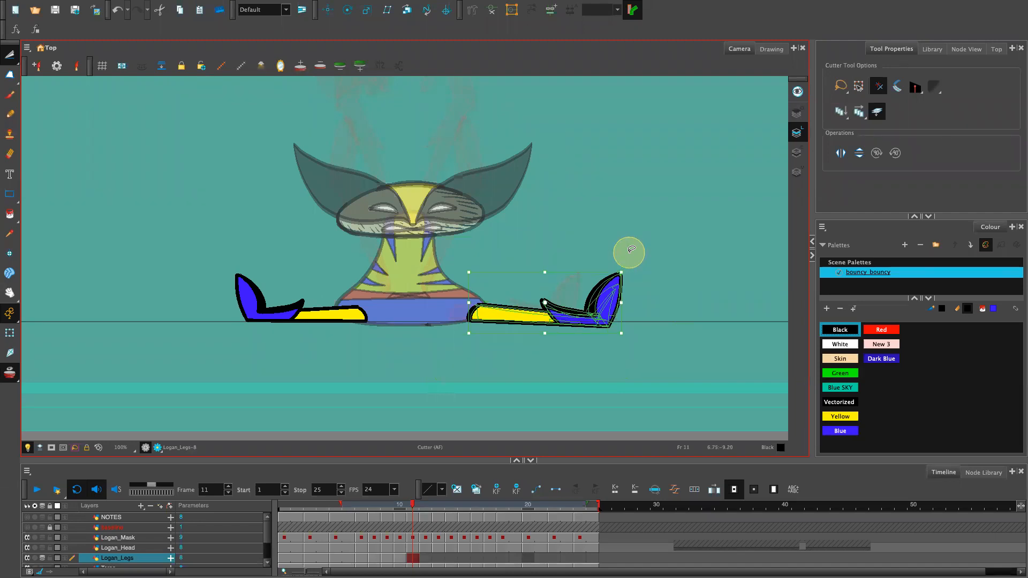
Mirror a copy of frame 11's right-hand leg horizontally and move it just below the old left-hand leg.
click(840, 153)
key(Left)
key(Left)
key(Left)
key(Left)
key(Left)
key(Left)
key(Left)
key(Left)
key(Left)
key(Left)
key(Left)
key(Left)
key(Left)
key(Left)
key(Left)
key(Left)
key(Left)
key(Left)
key(Left)
key(Left)
key(Left)
key(Left)
key(Left)
key(Left)
key(Left)
key(Left)
key(Left)
key(Left)
key(Left)
key(Left)
key(Left)
key(Left)
key(Left)
key(Left)
key(Left)
key(Left)
key(Left)
key(Left)
key(Left)
key(Left)
key(Left)
key(Left)
key(Left)
key(Left)
key(Left)
key(Left)
key(Left)
key(Left)
key(Left)
key(Left)
key(Left)
key(Left)
key(Left)
key(Left)
key(Left)
key(Left)
key(Left)
key(Left)
key(Left)
key(Left)
key(Left)
key(Left)
key(Left)
key(Left)
key(Left)
key(Left)
key(Left)
key(Left)
key(Left)
key(Left)
key(Left)
key(Left)
key(Left)
key(Left)
key(Left)
key(Left)
key(Left)
key(Left)
key(Left)
key(Left)
key(Down)
key(Down)
key(Down)
key(Down)
key(Down)
key(Down)
key(Down)
key(Down)
key(Down)
key(Down)
key(Down)
key(Left)
key(Down)
key(Down)
key(Down)
key(Down)
key(Down)
key(Down)
key(Down)
key(Down)
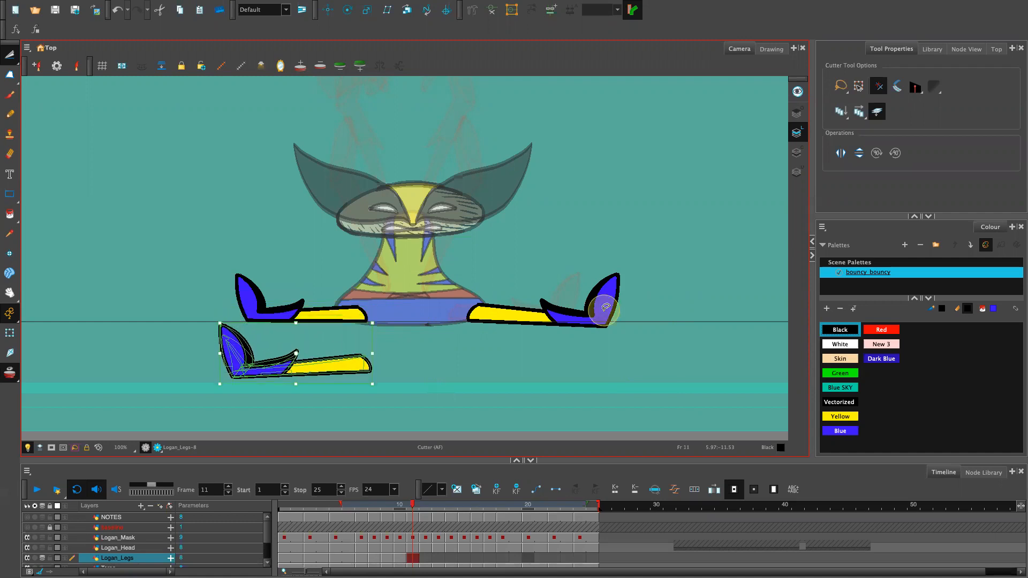
Delete the old left-hand leg on frame 11 and raise the mirrored copy onto the ground line in its place.
mouse_move(380, 310)
mouse_down()
mouse_move(341, 273)
mouse_move(253, 238)
mouse_move(212, 281)
mouse_move(248, 328)
mouse_move(285, 344)
mouse_move(352, 338)
mouse_move(379, 310)
mouse_up()
key(Delete)
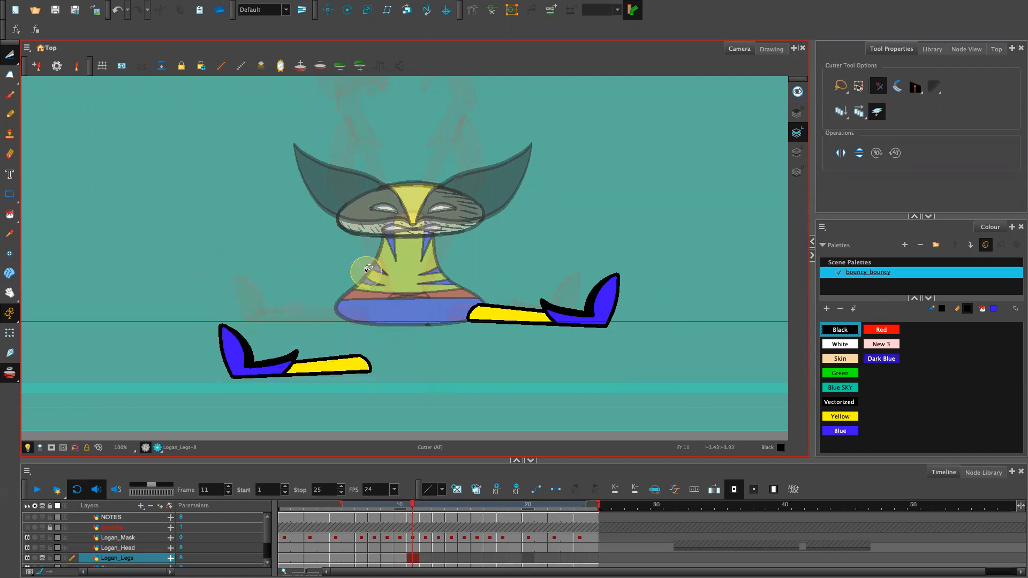
mouse_move(248, 287)
mouse_down()
mouse_move(373, 399)
mouse_move(372, 314)
mouse_up()
key(Up)
key(Up)
key(Up)
key(Up)
key(Up)
key(Up)
key(Up)
key(Up)
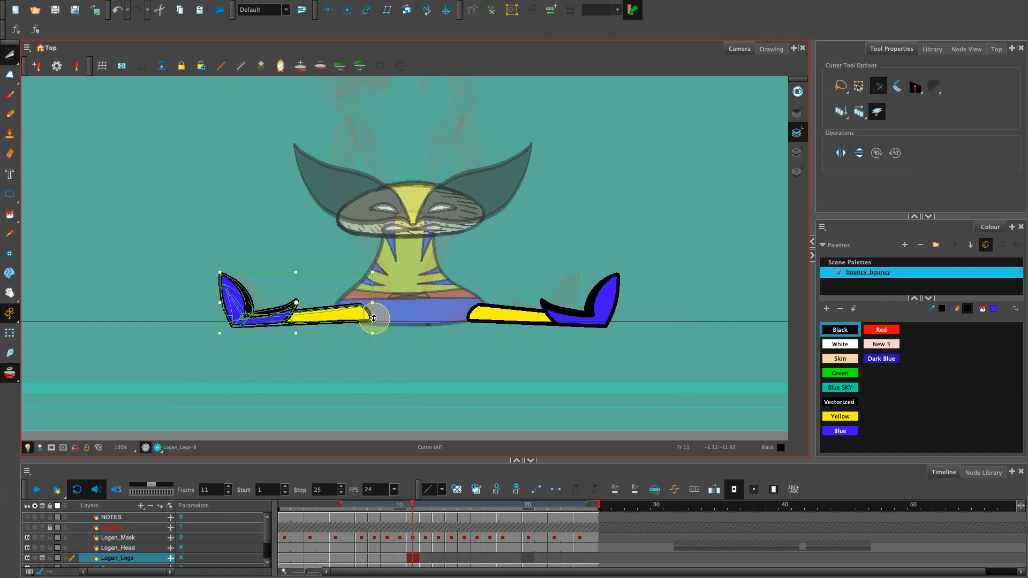
Move the mirrored left-hand leg outward so its thigh meets the edge of the flattened hips, and deselect it.
click(373, 318)
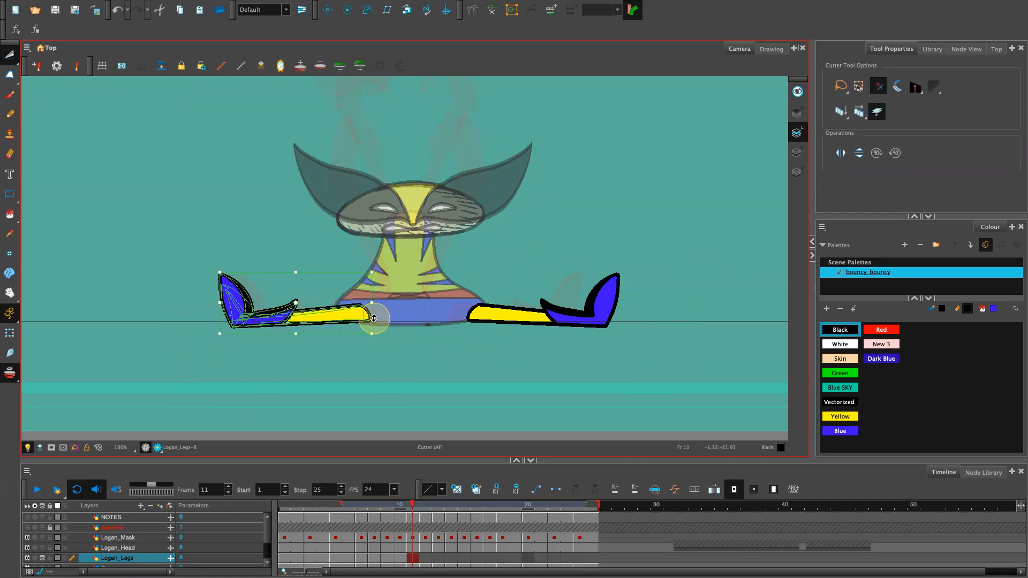
click(604, 350)
click(882, 348)
mouse_move(390, 332)
mouse_down()
mouse_move(292, 368)
mouse_move(388, 331)
mouse_up()
drag(373, 294, 370, 293)
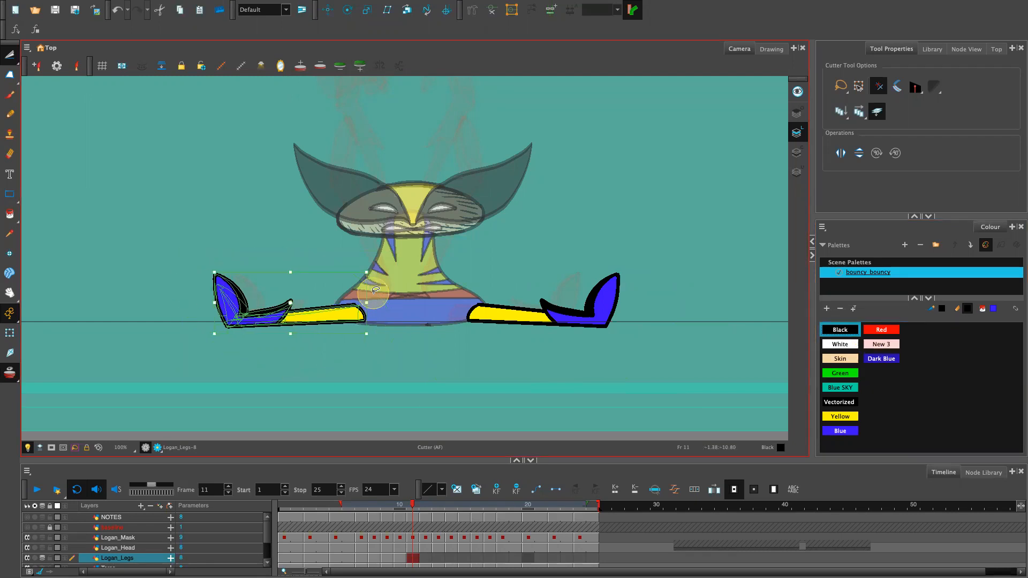
click(685, 263)
mouse_move(387, 332)
mouse_down()
mouse_move(223, 266)
mouse_move(379, 335)
mouse_up()
key(Left)
key(Left)
key(Left)
key(Left)
key(Left)
key(Left)
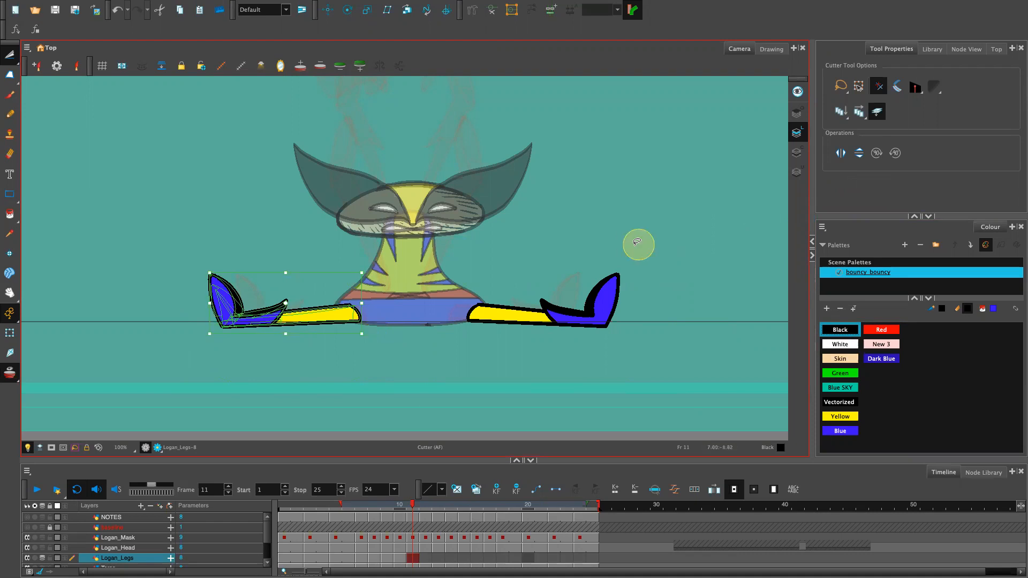
click(658, 235)
Go back to frame 10 to compare its pose with frame 11, and select both legs there.
click(410, 510)
drag(405, 505, 401, 534)
scroll(519, 353, down, 4)
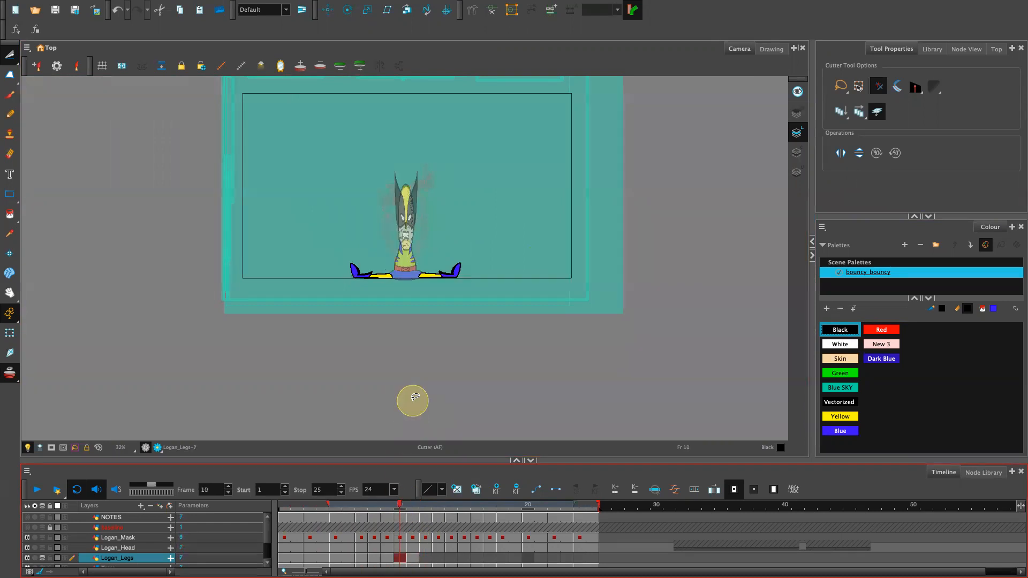
mouse_move(388, 225)
mouse_down()
mouse_move(382, 317)
mouse_move(458, 234)
mouse_up()
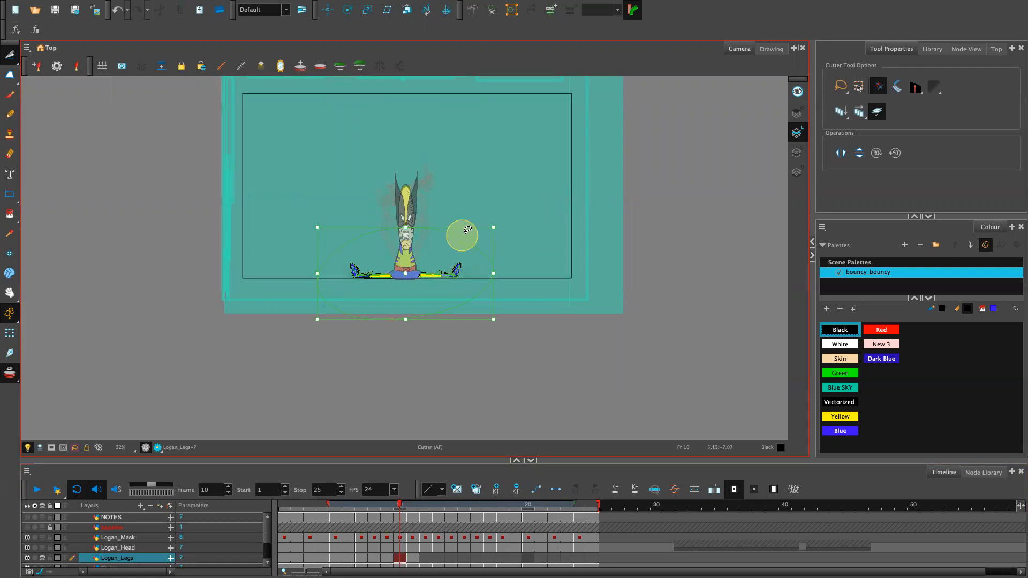
Reuse existing leg drawings on frame 12 of Logan_Legs, trying frame 11's wide splits and frame 10's narrower legs.
click(424, 558)
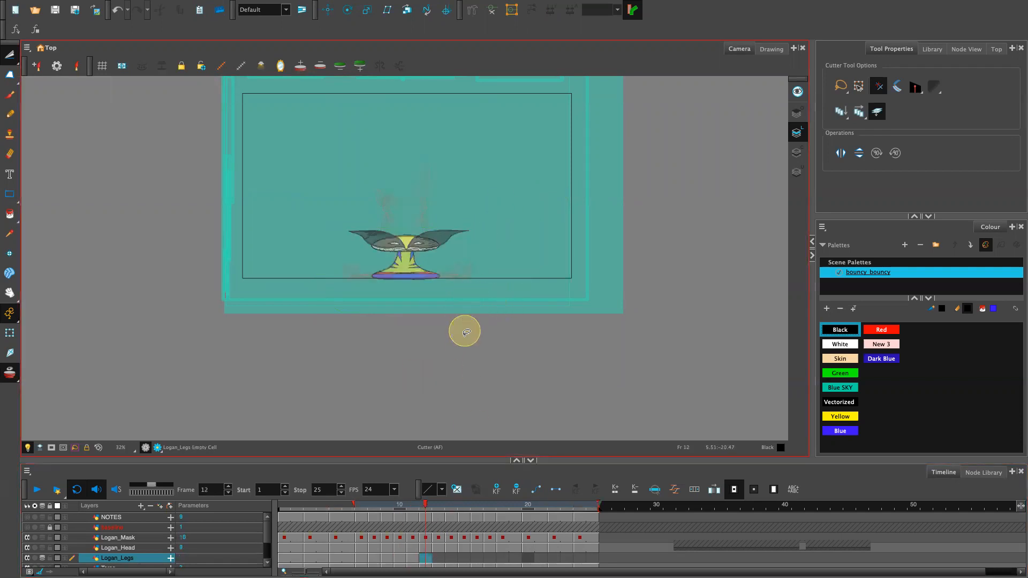
key(bracketright)
key(bracketright)
key(bracketright)
key(bracketright)
key(bracketright)
key(bracketright)
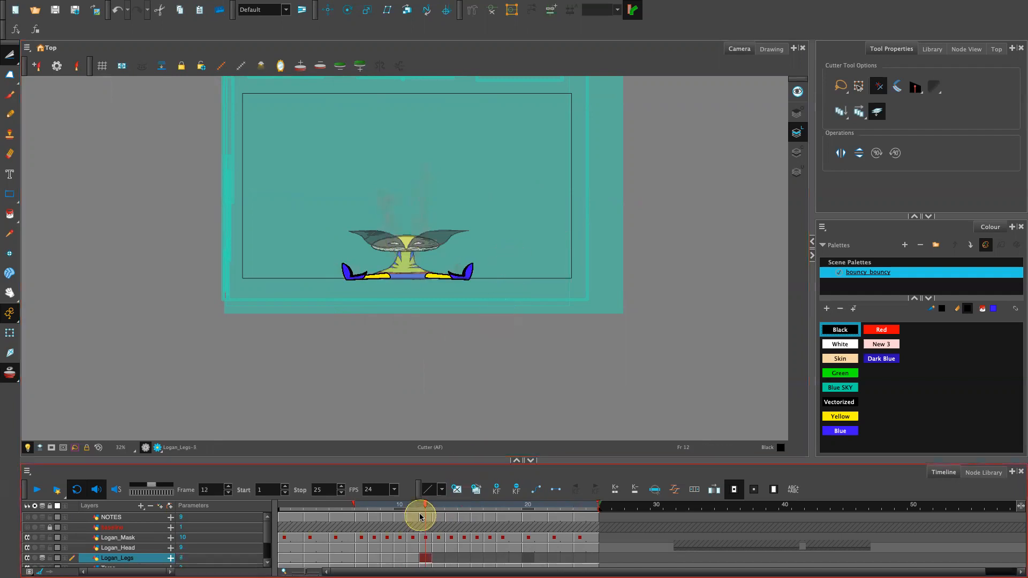
mouse_move(425, 507)
mouse_down()
mouse_move(410, 504)
mouse_move(424, 504)
mouse_up()
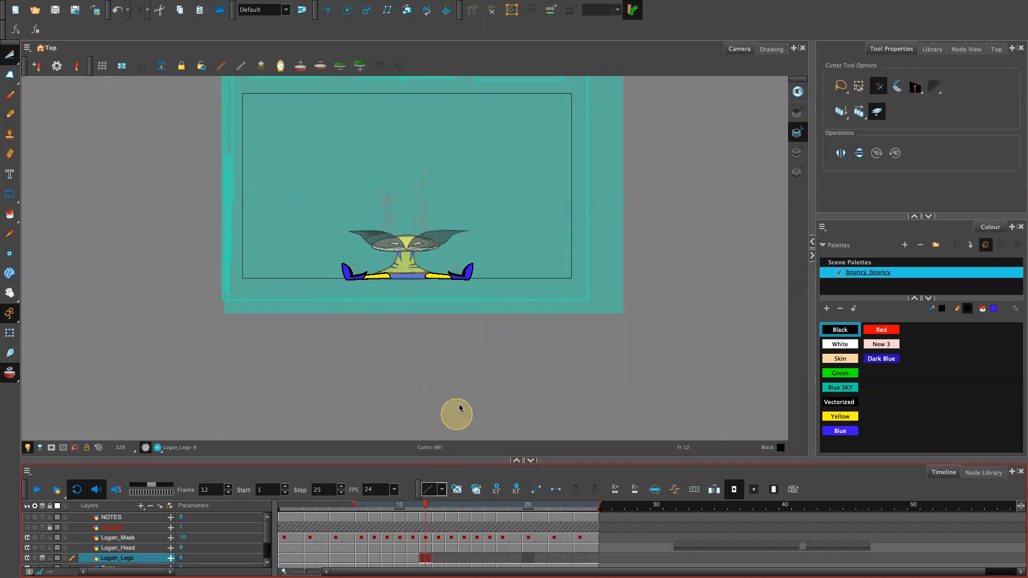
key(minus)
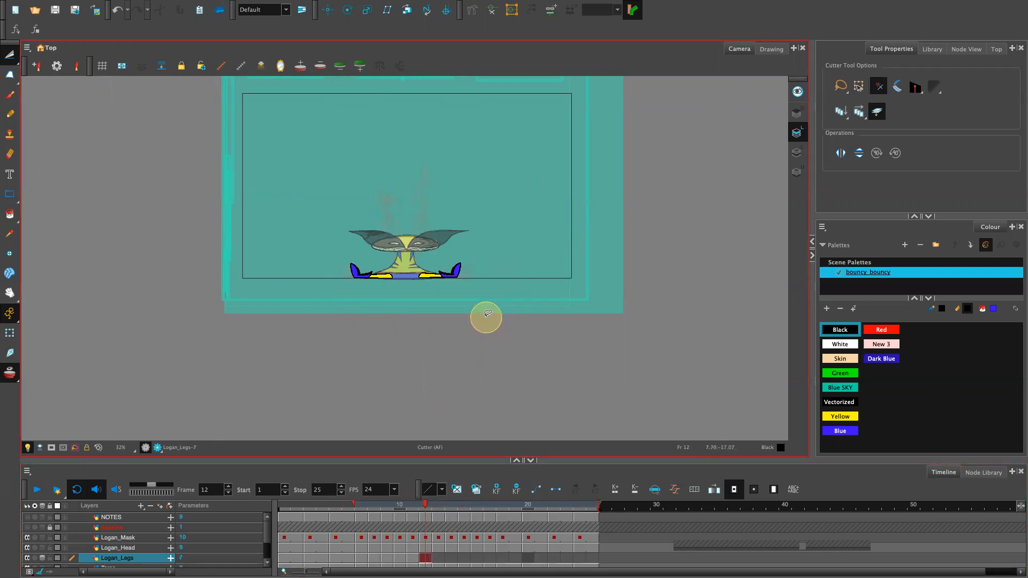
Expose frame 10's legs drawing on the empty frame 13 of Logan_Legs and duplicate it as an independent drawing.
mouse_move(427, 504)
mouse_down()
mouse_move(408, 513)
mouse_move(425, 517)
mouse_move(381, 518)
mouse_move(427, 520)
mouse_move(444, 538)
mouse_move(393, 532)
mouse_move(390, 551)
mouse_move(436, 554)
mouse_move(388, 537)
mouse_move(434, 552)
mouse_move(361, 545)
mouse_move(426, 552)
mouse_move(435, 489)
mouse_up()
click(478, 284)
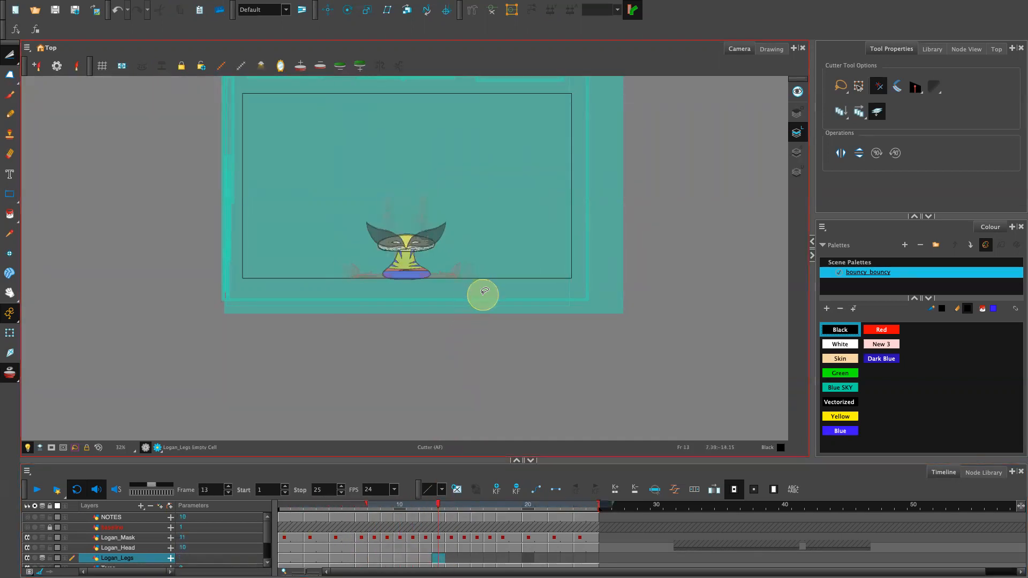
click(442, 560)
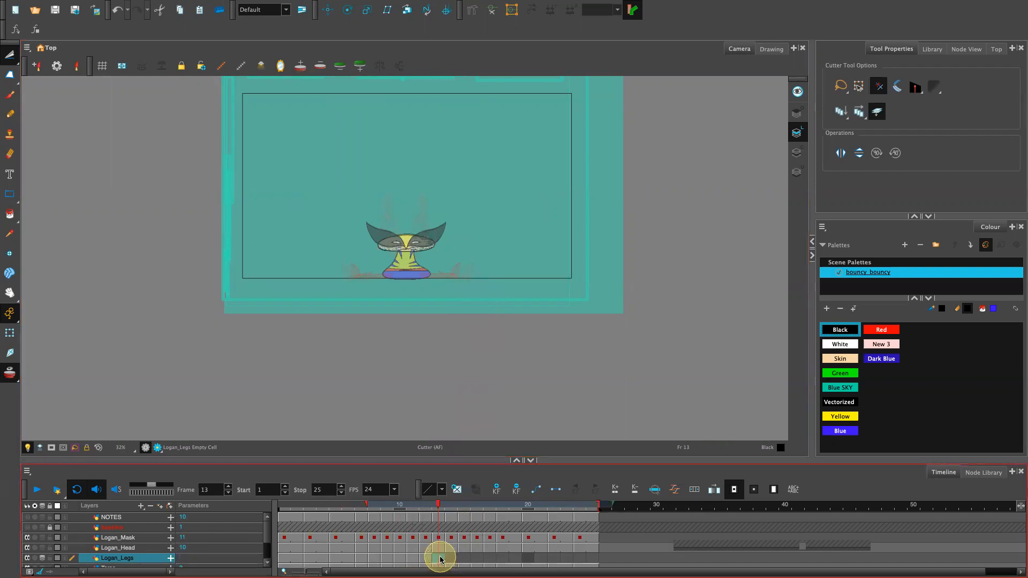
click(373, 269)
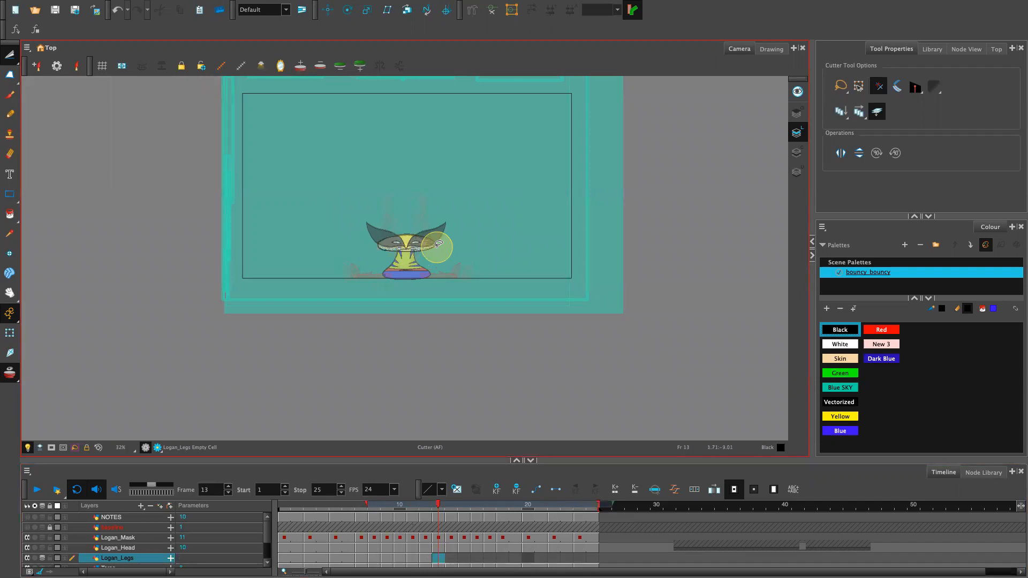
key(bracketright)
key(bracketright)
key(bracketright)
key(bracketright)
key(bracketright)
key(bracketright)
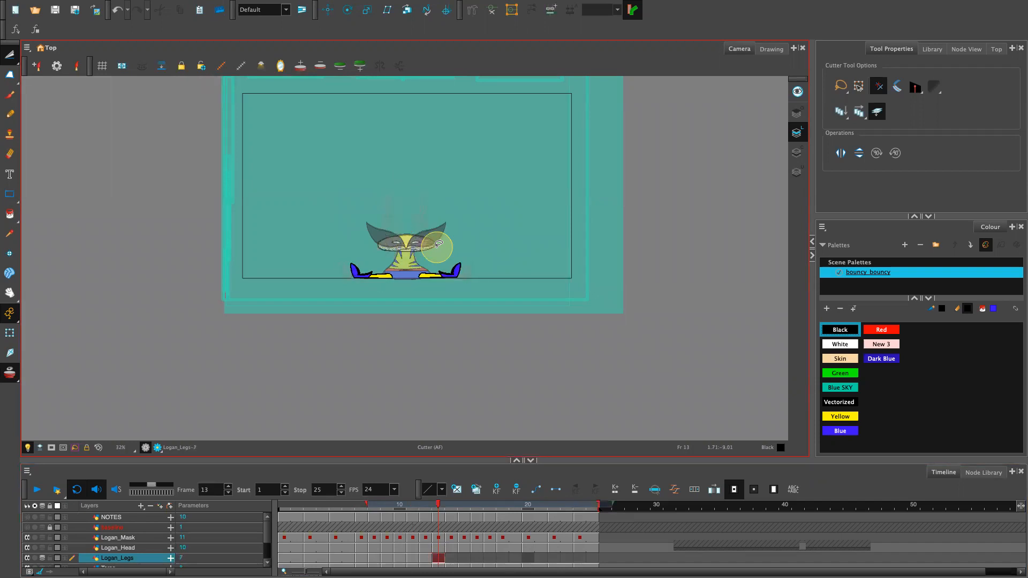
click(477, 490)
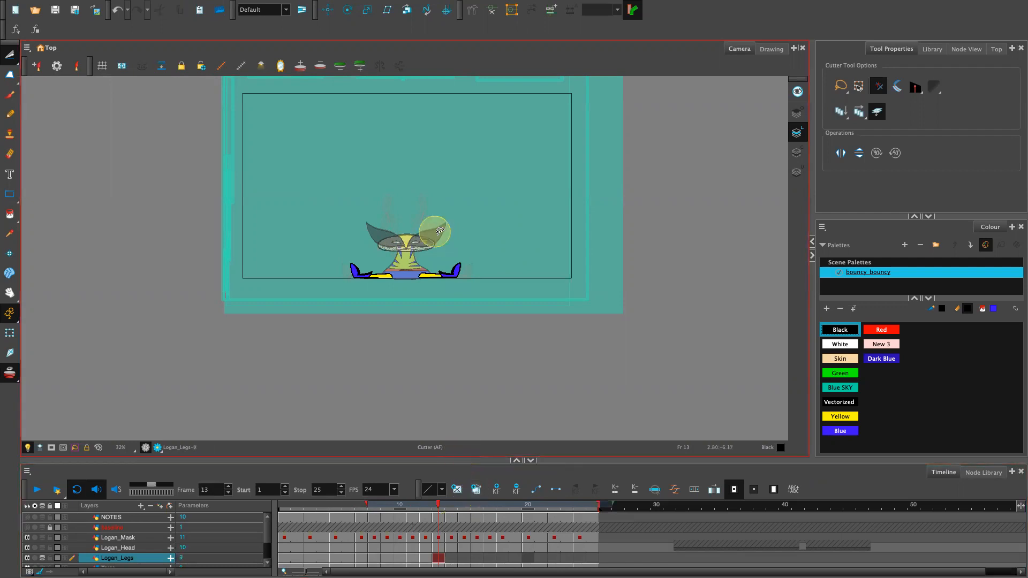
Narrow the right-hand leg on frame 13 horizontally and position its thigh over the edge of the hips.
key(2)
key(2)
key(2)
key(2)
key(2)
key(2)
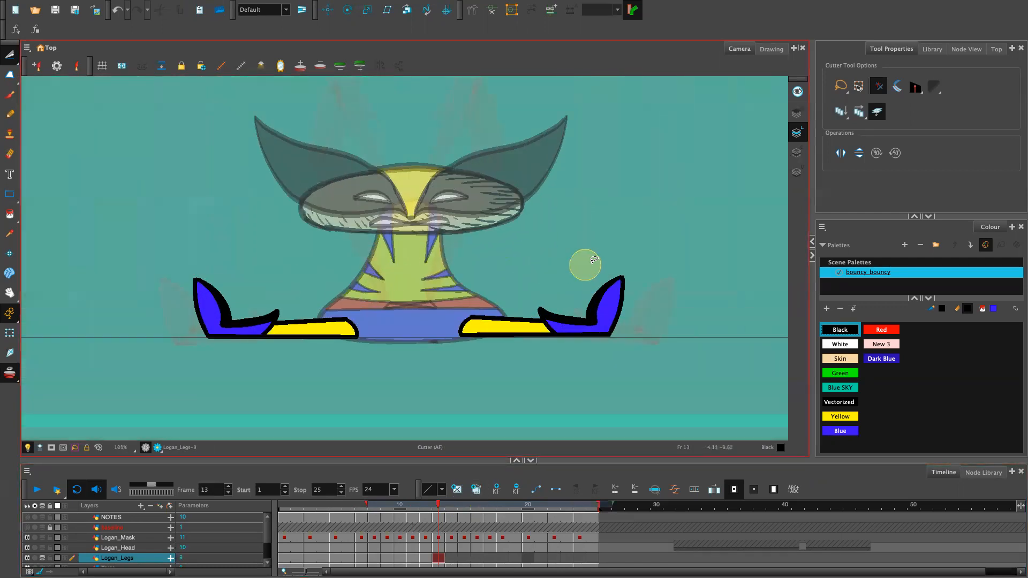
mouse_move(629, 250)
mouse_down()
mouse_move(590, 248)
mouse_move(471, 276)
mouse_move(531, 382)
mouse_move(654, 308)
mouse_move(607, 247)
mouse_up()
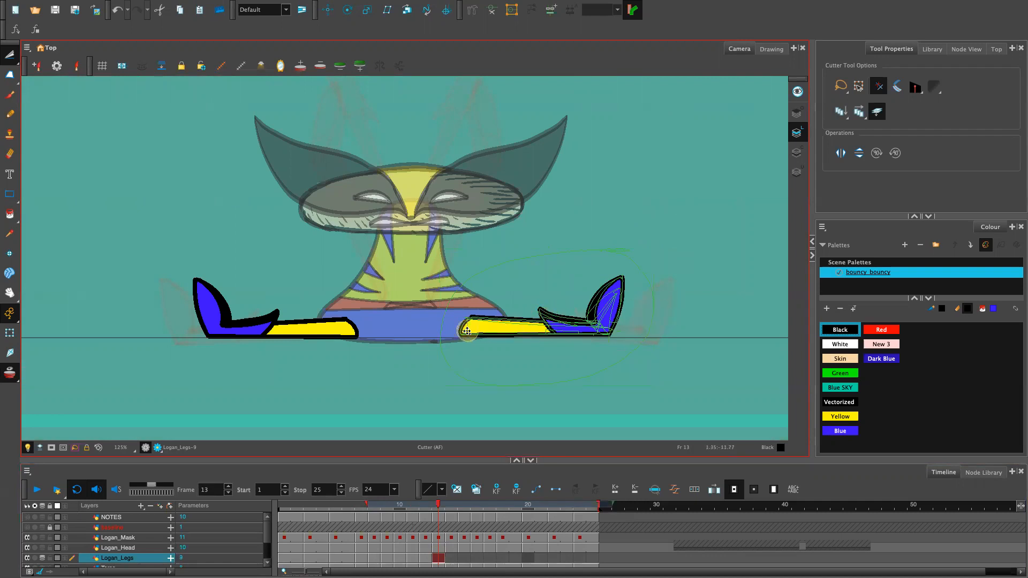
drag(654, 316, 597, 325)
click(592, 328)
key(Up)
key(Up)
key(Up)
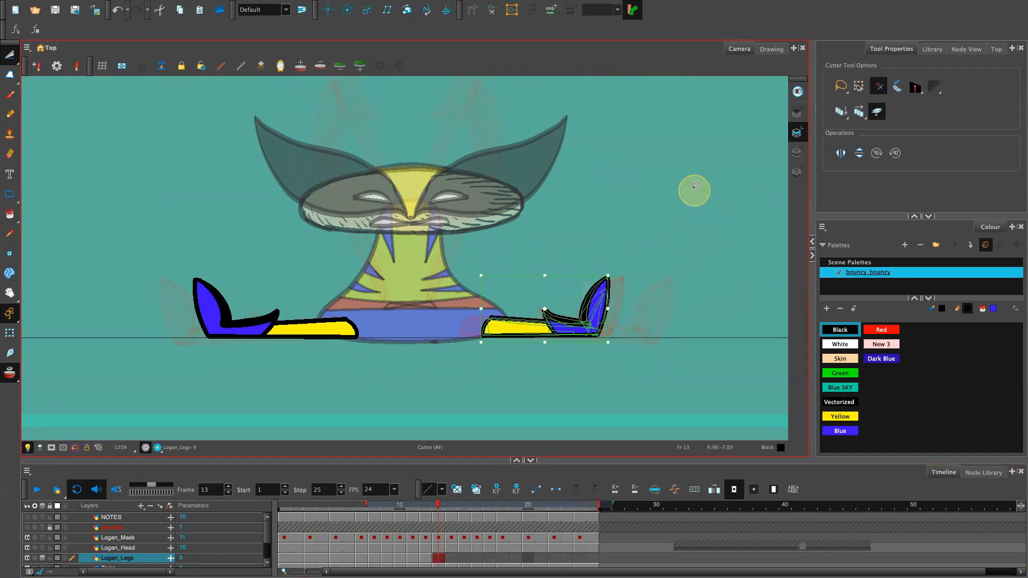
Replace the left-hand leg on frame 13 with a horizontally flipped copy of the right-hand leg.
mouse_move(381, 333)
mouse_down()
mouse_move(315, 264)
mouse_move(367, 383)
mouse_move(376, 274)
mouse_up()
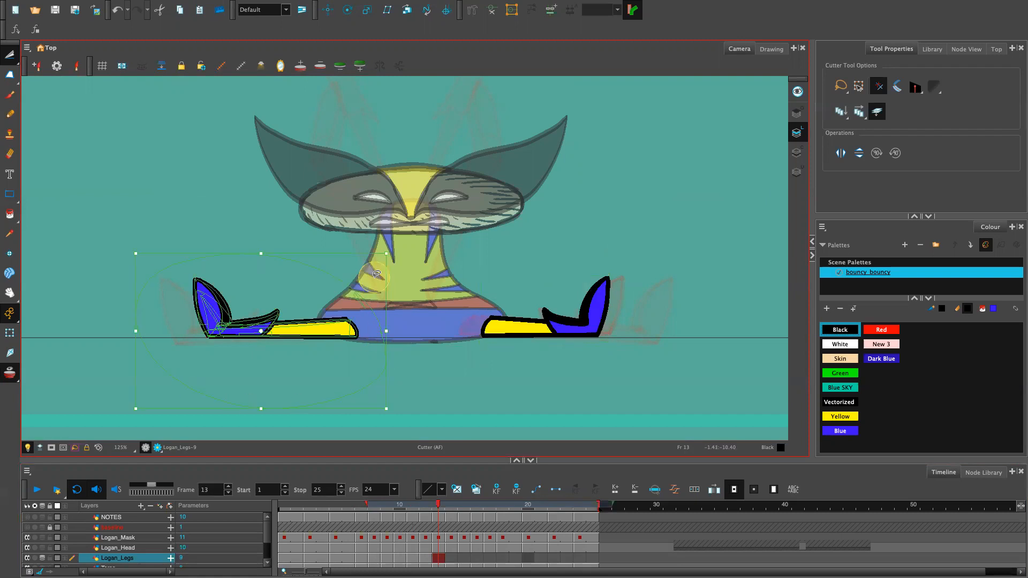
key(Delete)
mouse_move(642, 245)
mouse_down()
mouse_move(489, 291)
mouse_move(608, 236)
mouse_move(696, 265)
mouse_up()
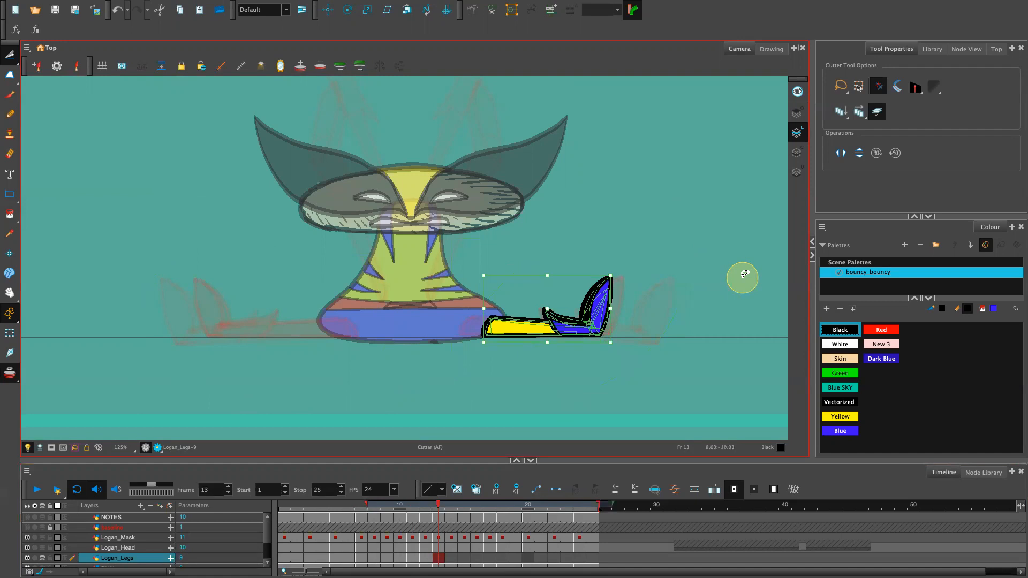
click(840, 153)
Move the mirrored leg across to the opposite side so its thigh overlaps the edge of the hips, and deselect it.
key(Left)
key(Left)
key(Left)
key(Left)
key(Left)
key(Left)
key(Left)
key(Left)
key(Left)
key(Left)
key(Left)
key(Left)
key(Left)
key(Left)
key(Left)
key(Left)
key(Left)
key(Left)
key(Left)
key(Left)
key(Left)
key(Left)
key(Left)
key(Left)
key(Left)
key(Left)
key(Left)
key(Left)
key(Left)
key(Left)
key(Left)
key(Left)
key(Left)
key(Left)
key(Left)
key(Left)
key(Left)
key(Left)
key(Left)
key(Left)
key(Left)
key(Left)
key(Left)
key(Left)
key(Left)
key(Left)
key(Left)
key(Left)
key(Left)
key(Left)
key(Left)
key(Left)
key(Left)
key(Left)
key(Left)
key(Left)
key(Left)
key(Left)
key(Left)
key(Left)
key(Left)
key(Left)
key(Left)
key(Left)
key(Left)
key(Left)
key(Left)
key(Left)
key(Left)
key(Left)
key(Left)
key(Left)
key(Left)
key(Left)
key(Left)
key(Left)
key(Left)
key(Left)
key(Left)
key(Left)
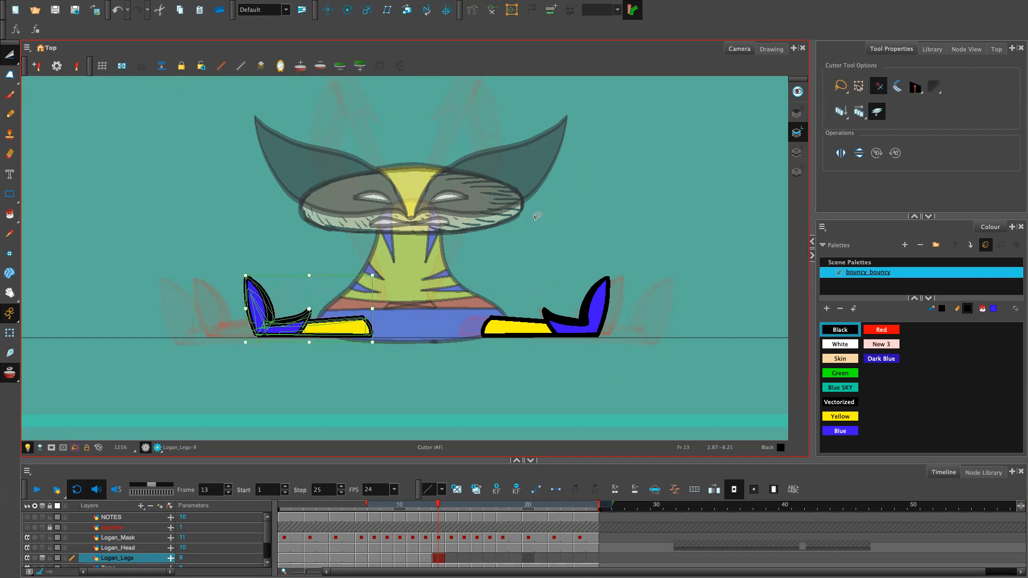
key(Left)
key(Left)
key(Left)
key(Left)
key(Left)
key(Left)
key(Left)
key(Left)
key(Left)
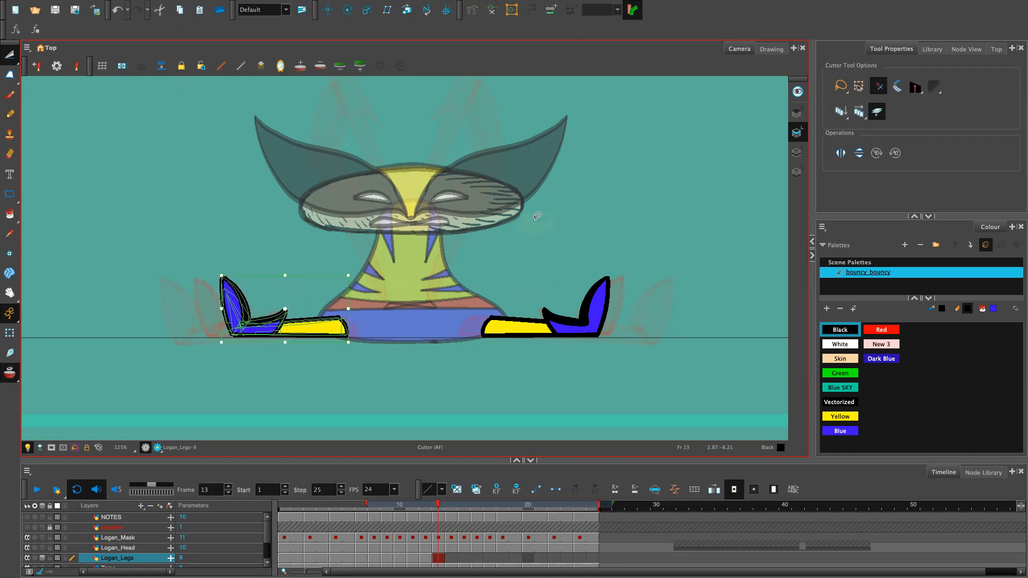
click(684, 230)
Go back to frame 12 and frame its legs closely.
key(1)
key(1)
key(1)
key(1)
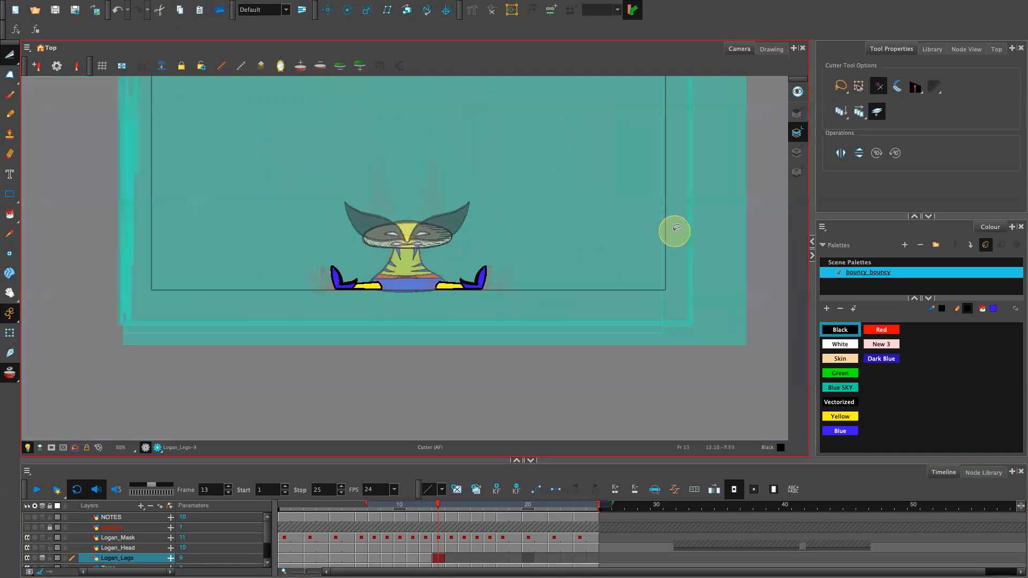
key(2)
mouse_move(435, 505)
mouse_down()
mouse_move(419, 506)
mouse_move(450, 509)
mouse_move(388, 514)
mouse_move(447, 524)
mouse_move(390, 529)
mouse_move(443, 528)
mouse_move(413, 526)
mouse_move(433, 527)
mouse_move(424, 527)
mouse_up()
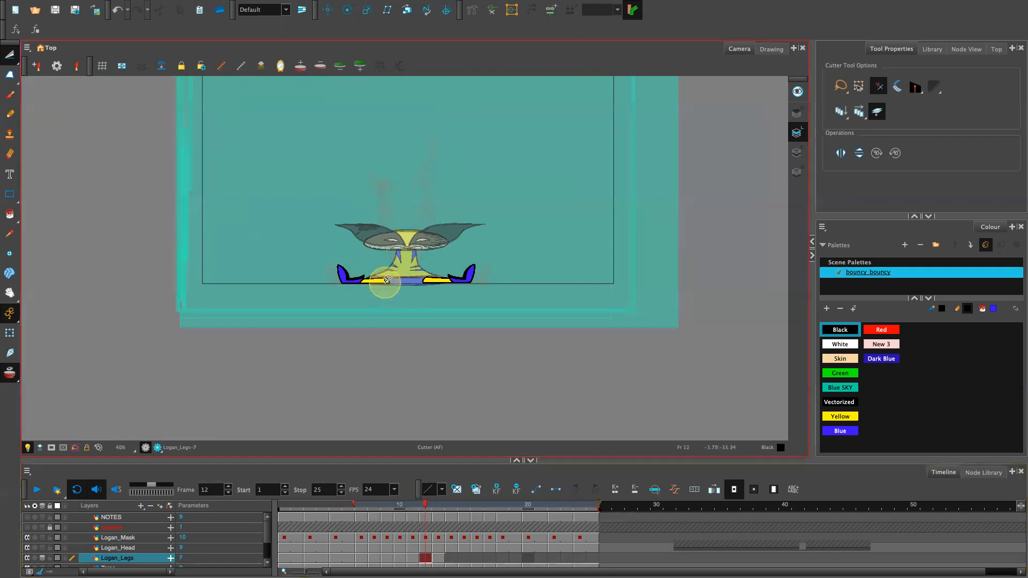
key(2)
key(2)
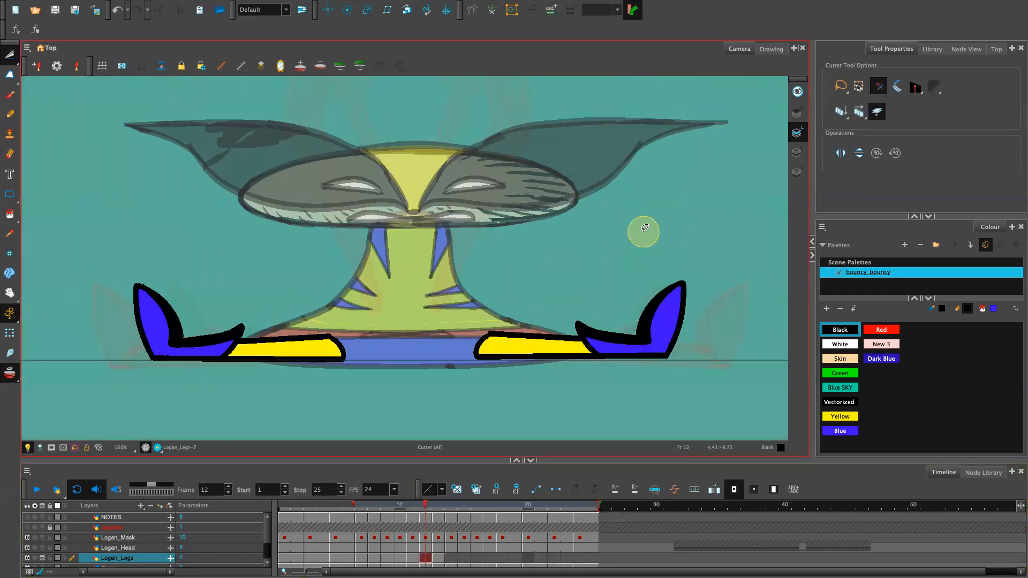
mouse_move(701, 261)
mouse_down()
mouse_move(553, 272)
mouse_move(693, 254)
mouse_move(664, 257)
mouse_up()
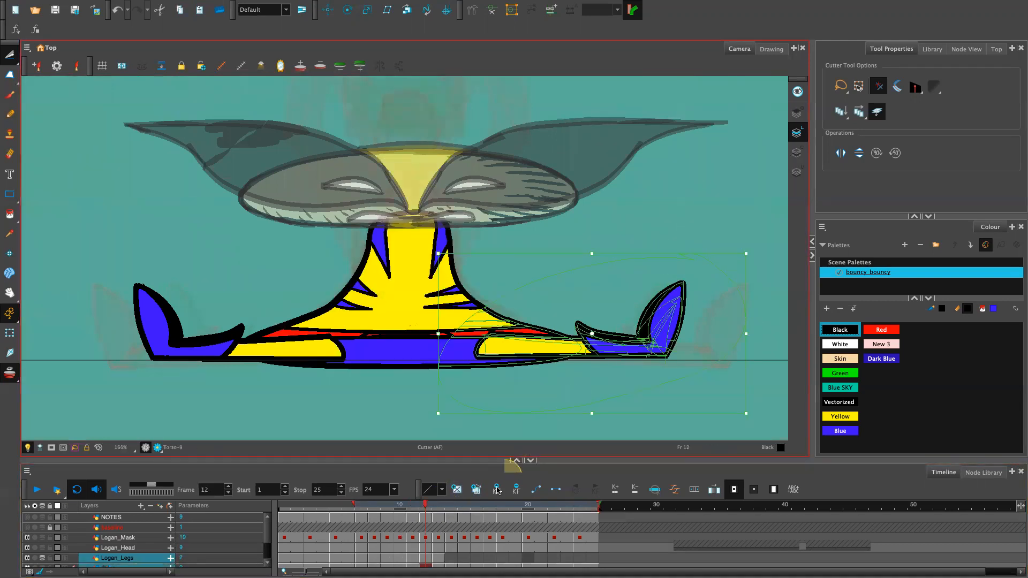
click(433, 560)
click(427, 566)
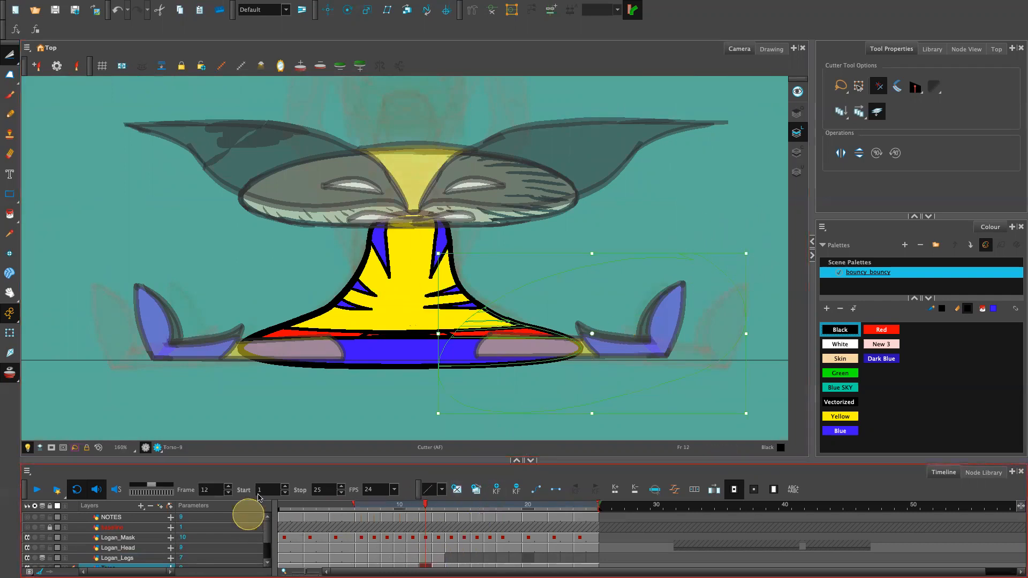
click(715, 225)
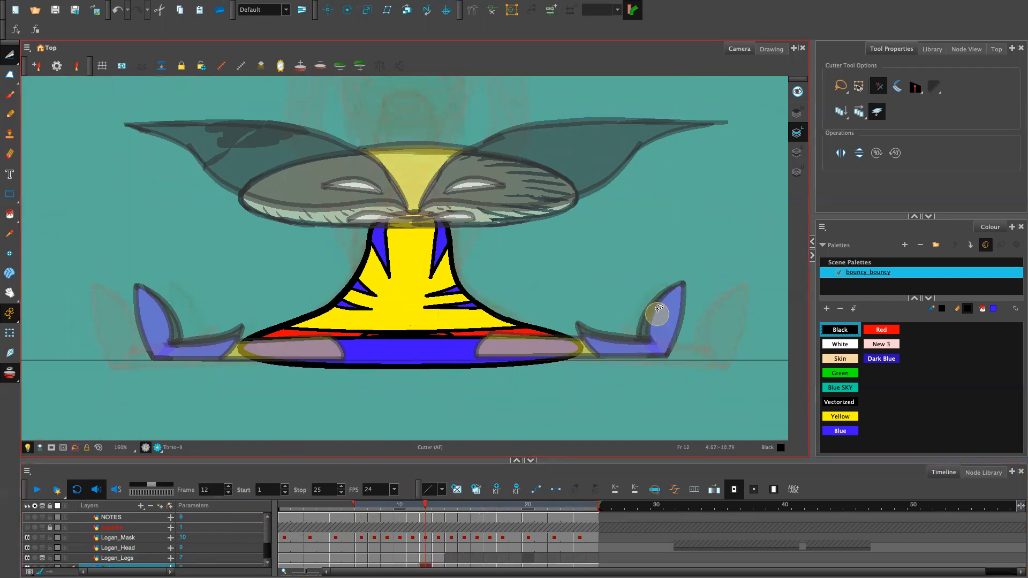
Enlarge the timeline area, activate Logan_Legs, flatten frame 12's right-hand leg slightly, and move it outward to the edge of the wide hips.
scroll(614, 417, down, 1)
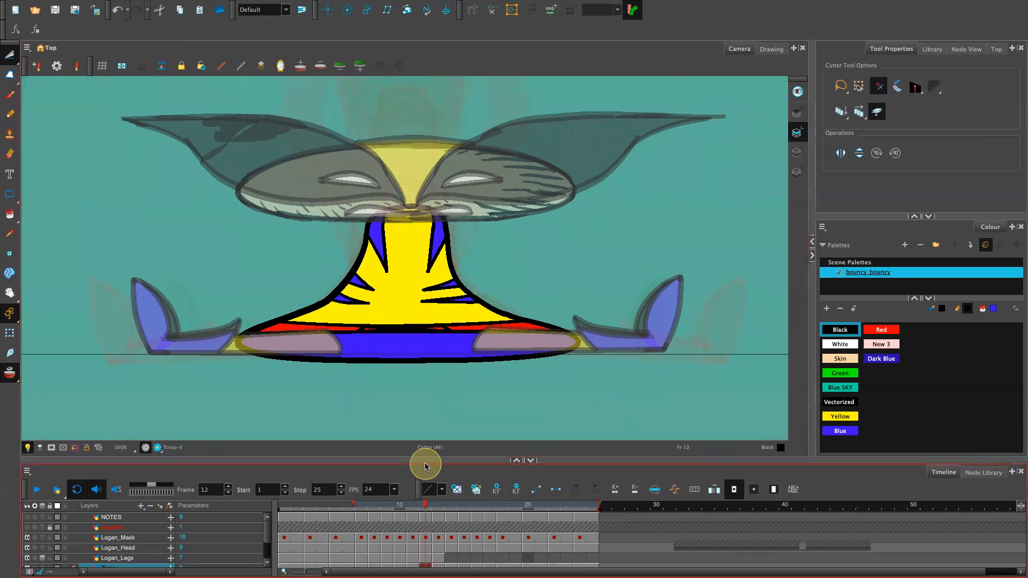
drag(428, 443, 429, 412)
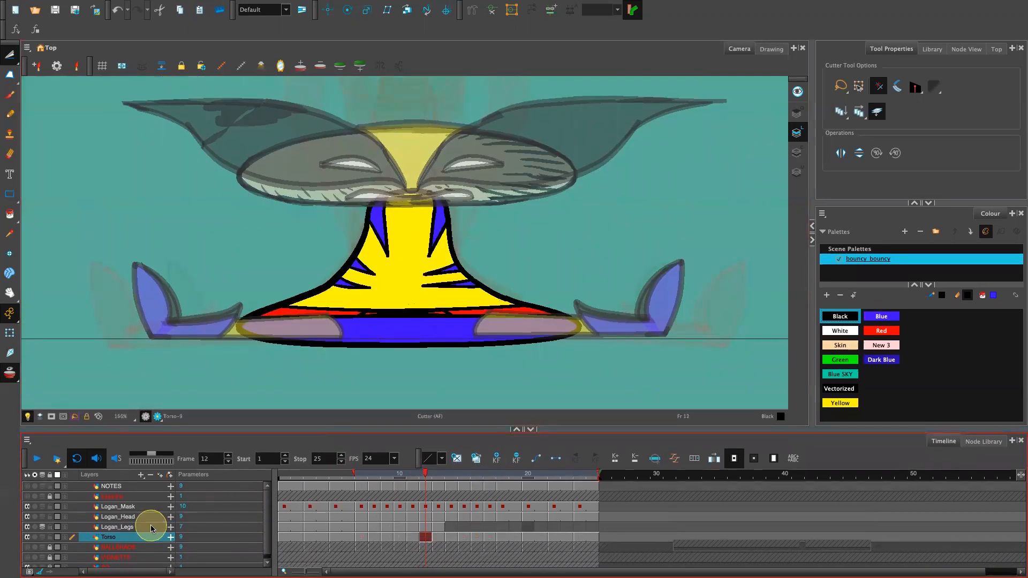
click(147, 527)
mouse_move(691, 226)
mouse_down()
mouse_move(641, 394)
mouse_move(657, 206)
mouse_up()
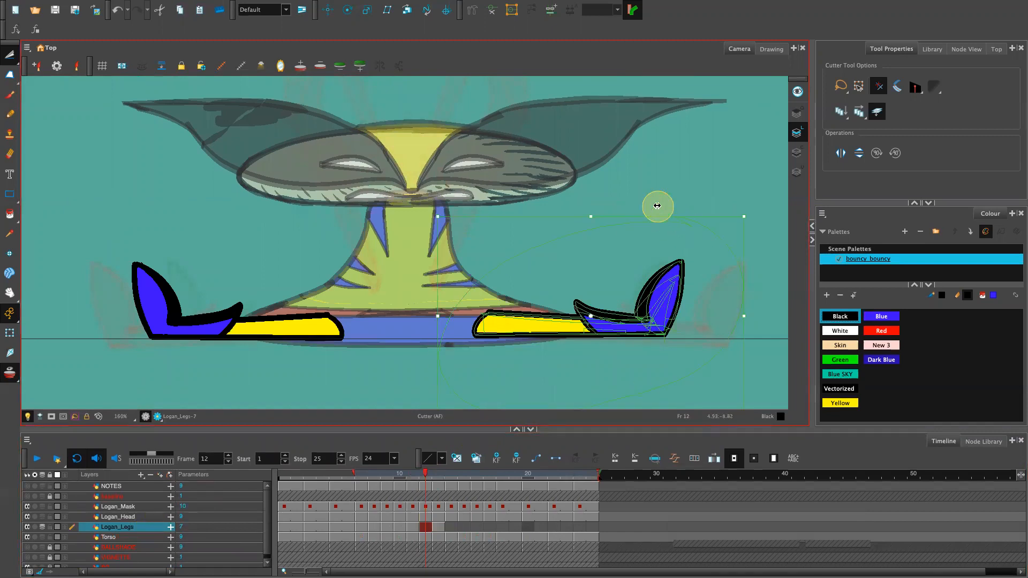
drag(590, 216, 590, 239)
drag(595, 335, 678, 329)
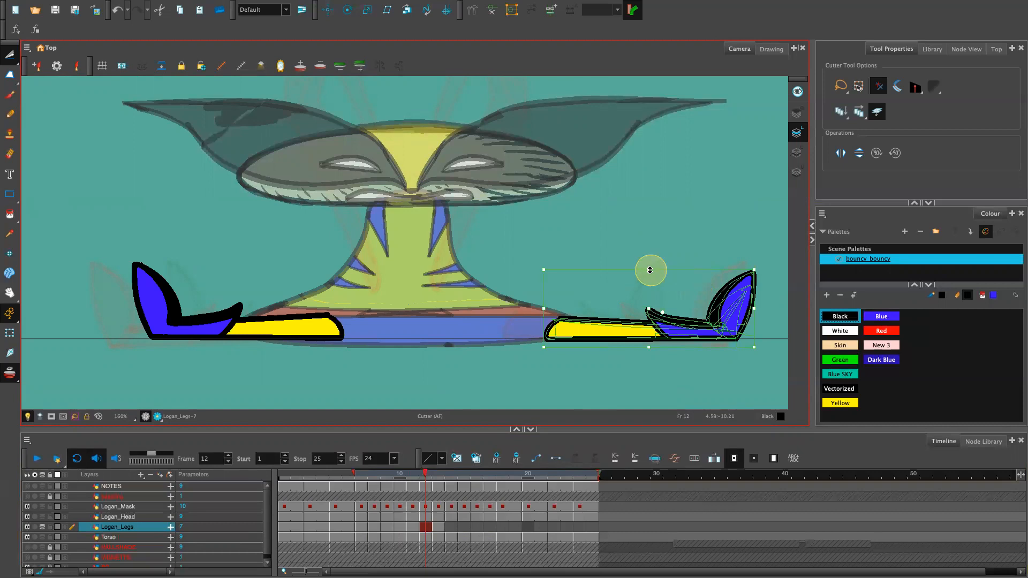
Check the legs on frames 13 and 10, and duplicate frame 12's legs drawing as an independent drawing.
click(437, 529)
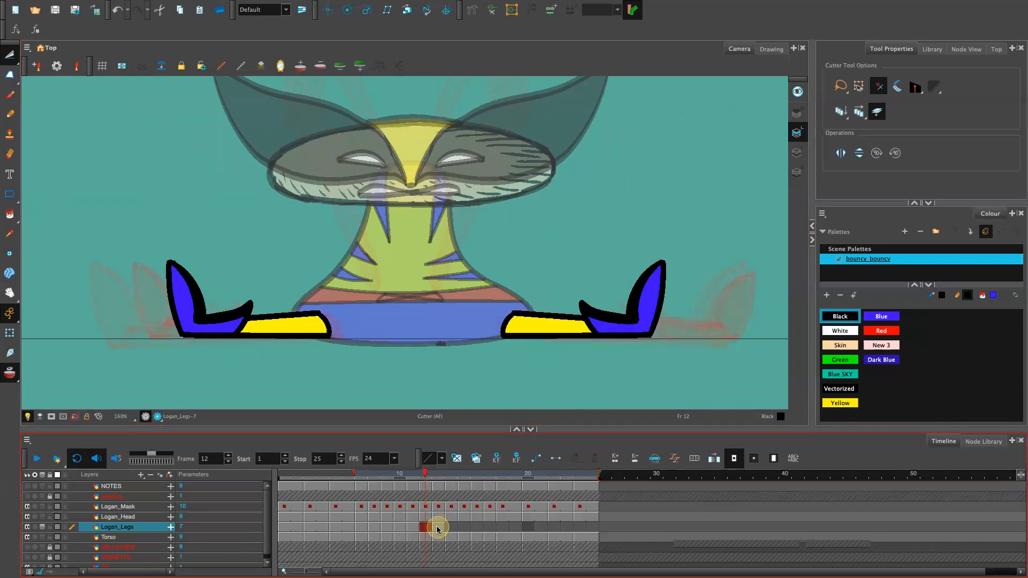
drag(423, 530, 397, 528)
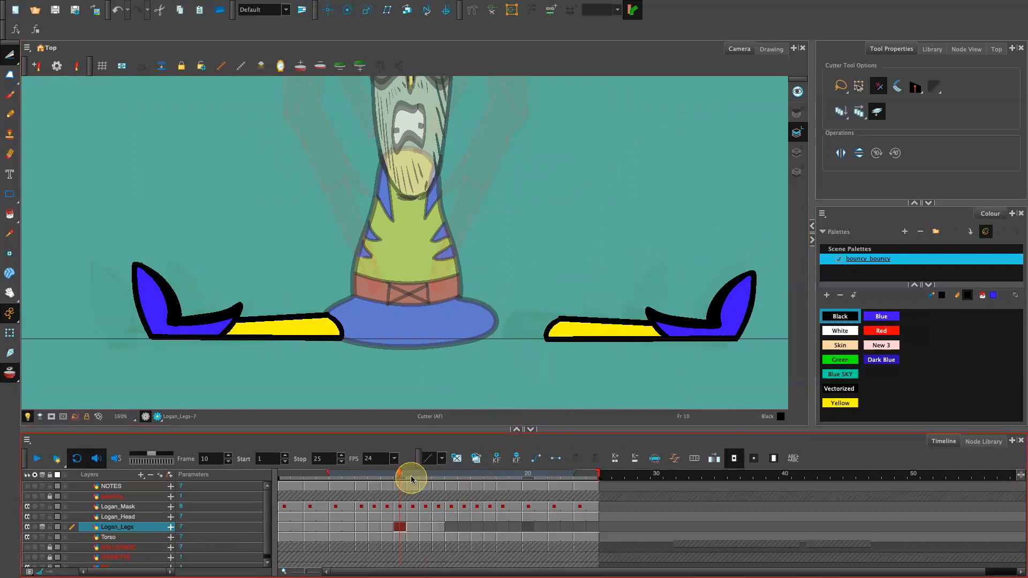
drag(406, 476, 427, 492)
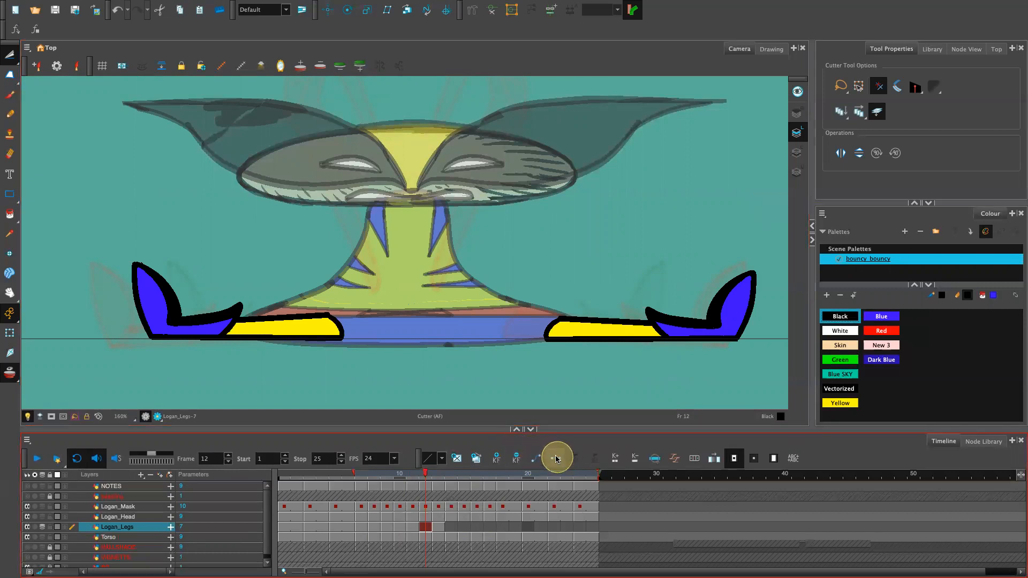
click(476, 461)
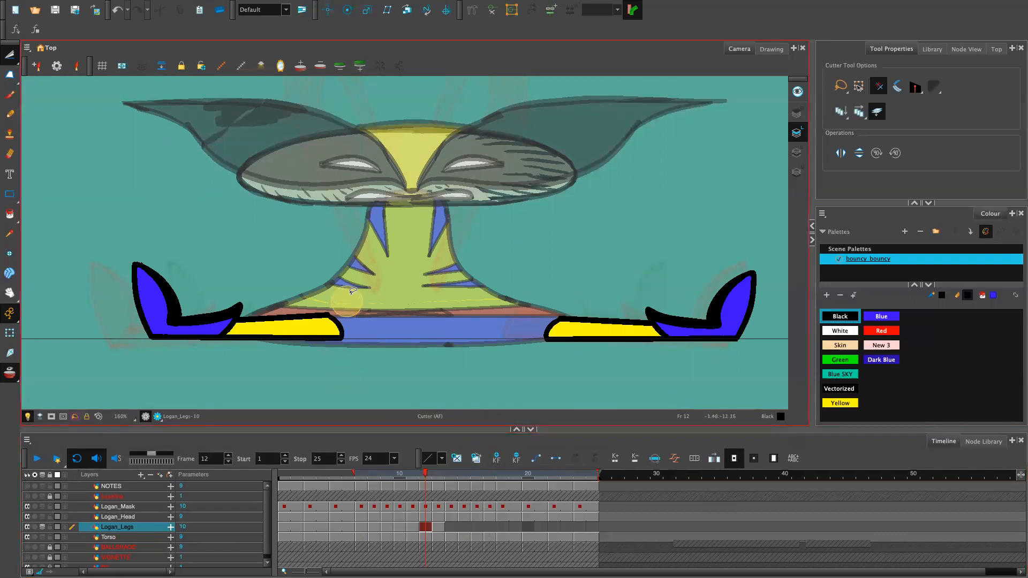
Move frame 12's left-hand leg outward and slightly down so its thigh meets the edge of the flattened hips.
drag(200, 401, 369, 301)
key(Left)
key(Left)
key(Left)
key(Left)
key(Left)
key(Left)
key(Left)
key(Left)
key(Left)
key(Left)
key(Left)
key(Left)
key(Left)
key(Left)
key(Left)
key(Left)
key(Left)
key(Left)
key(Left)
key(Left)
key(Left)
key(Left)
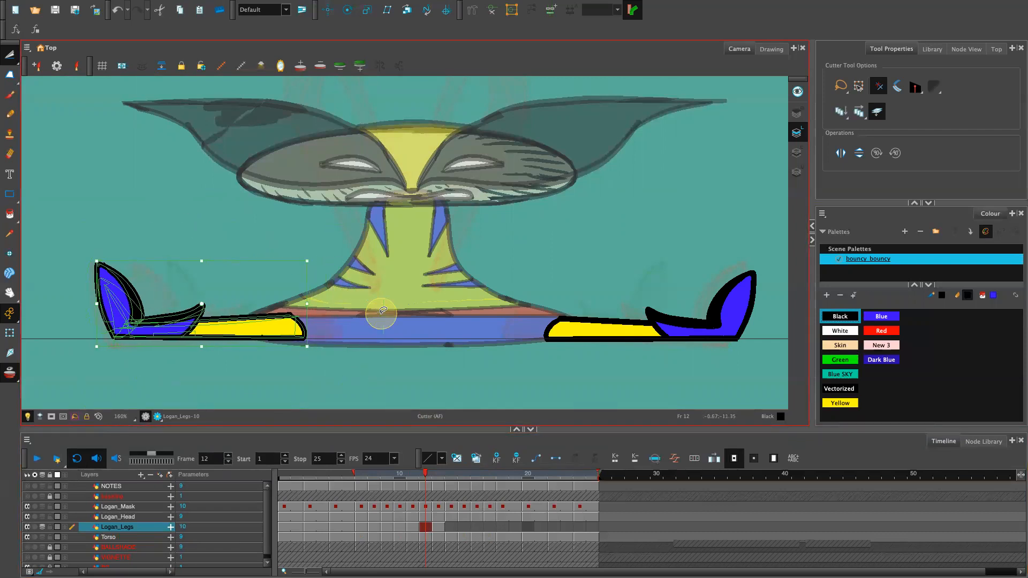
key(Left)
key(Left)
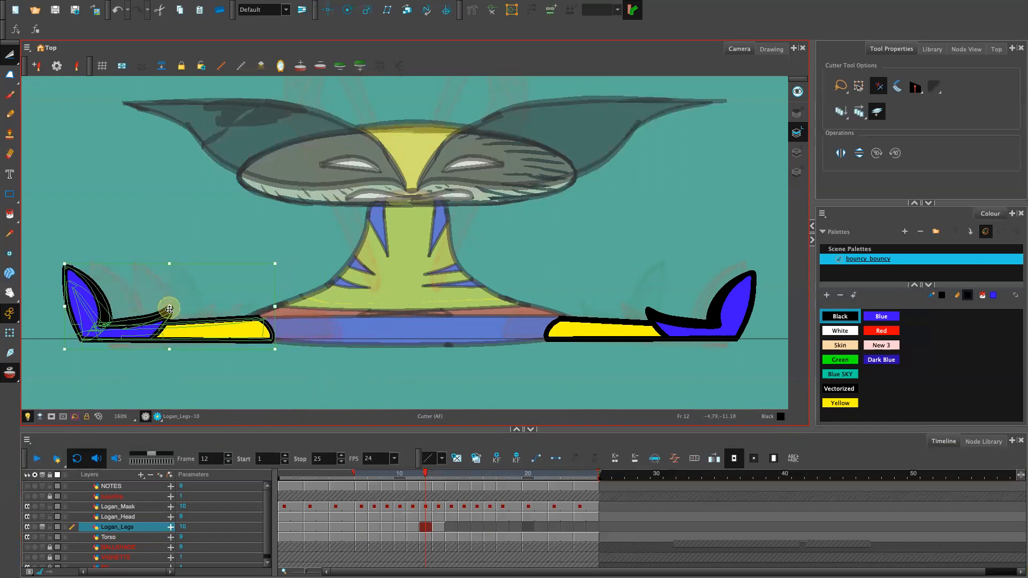
Try flattening frame 12's left-hand leg vertically and nudging it up and inward against the hips.
drag(170, 264, 169, 283)
key(Up)
key(Up)
key(Up)
key(Right)
key(Right)
key(Right)
key(Right)
key(Right)
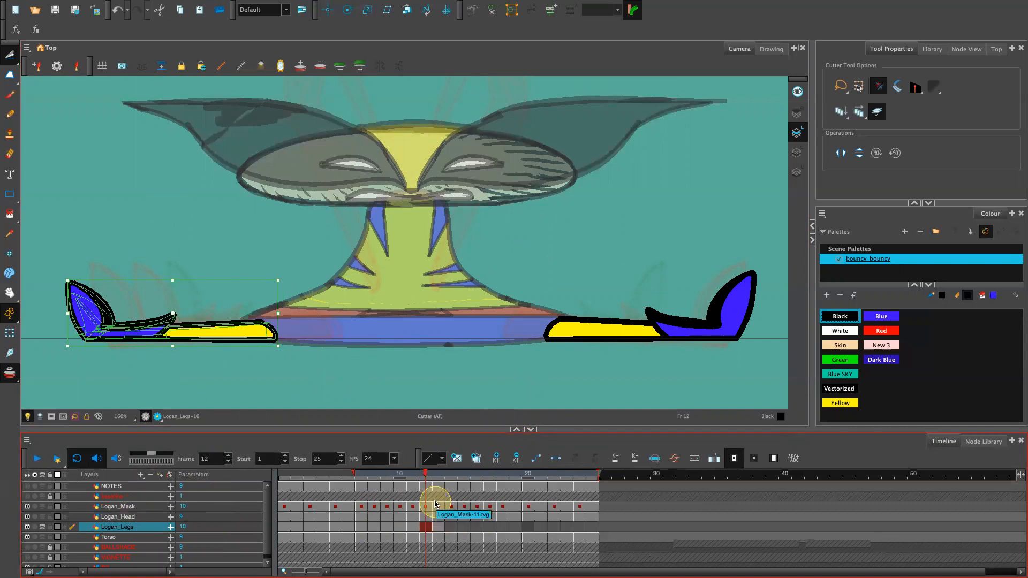
Undo the flattening and the outward move of frame 12's left-hand leg, bringing it back inward over the hips.
key(ctrl+z)
key(ctrl+z)
key(ctrl+z)
key(ctrl+z)
key(ctrl+z)
key(ctrl+z)
key(ctrl+z)
key(ctrl+z)
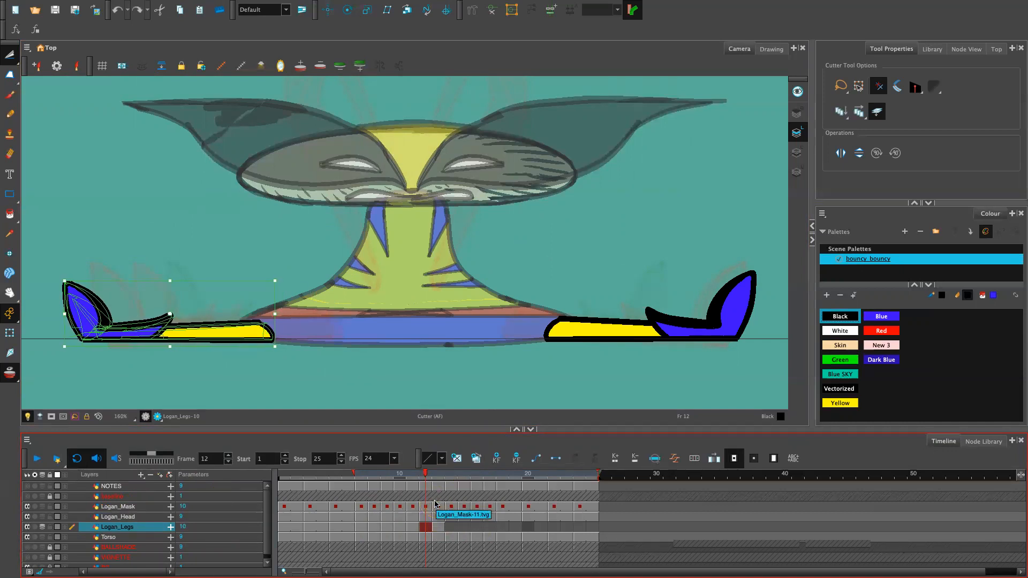
key(Right)
key(Right)
key(Right)
key(Right)
key(Right)
key(Right)
key(Right)
key(Right)
key(Right)
key(Right)
key(Right)
key(Right)
key(Right)
key(Right)
key(Right)
key(Right)
key(Right)
key(Right)
key(Right)
key(Right)
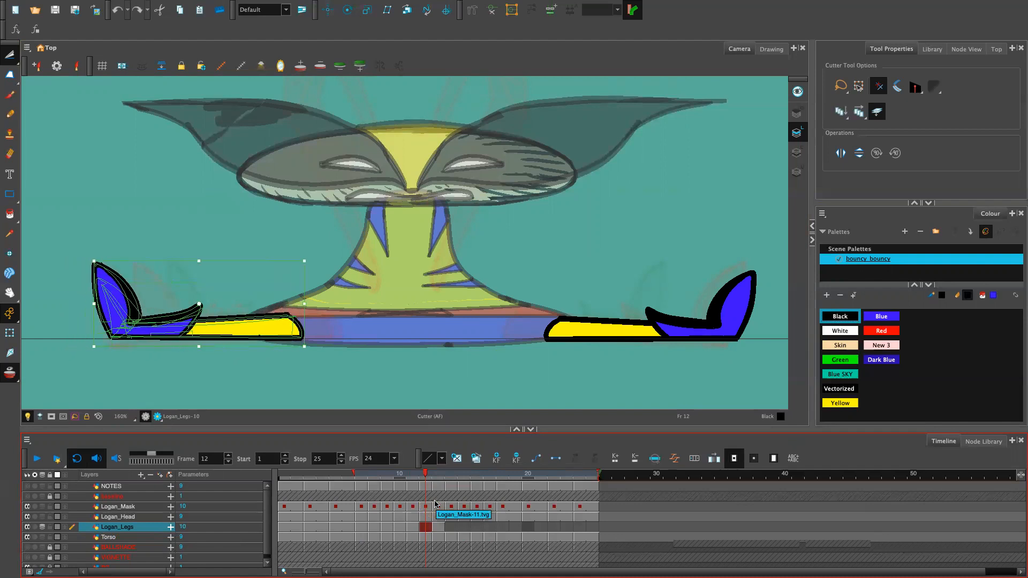
key(Right)
key(Right)
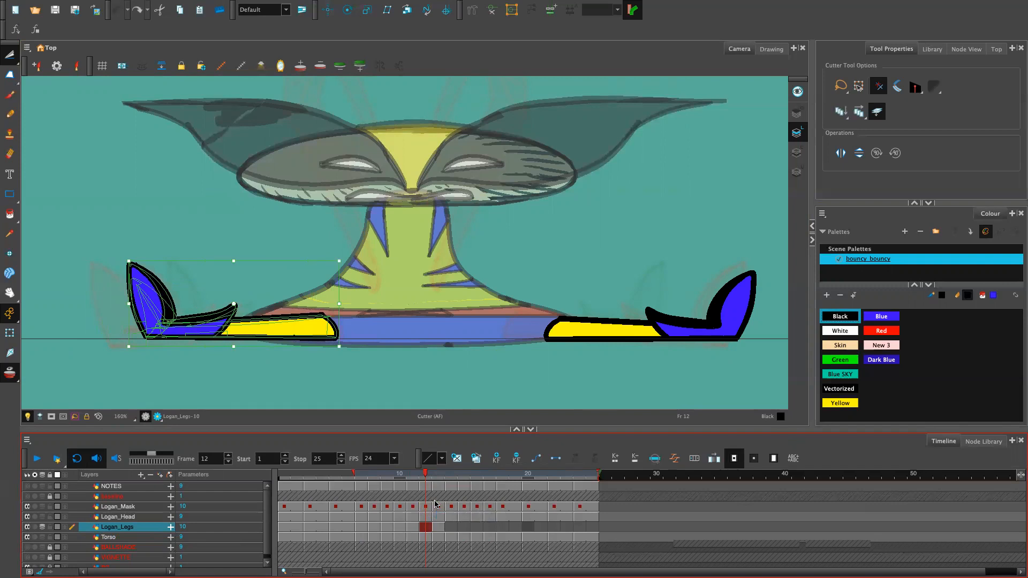
Examine how the legs meet the hips on frames 11, 9 and 10.
click(435, 529)
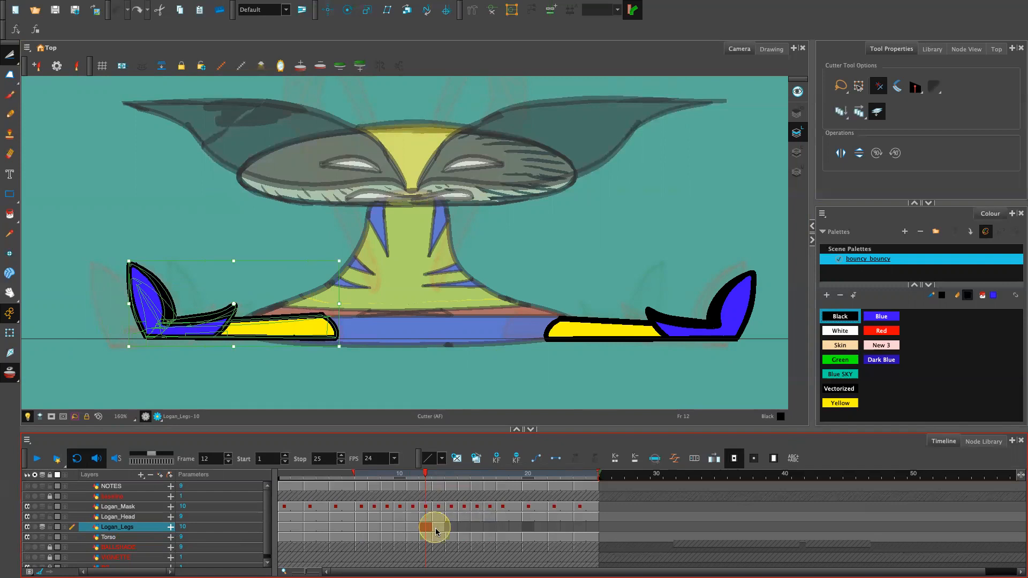
click(434, 472)
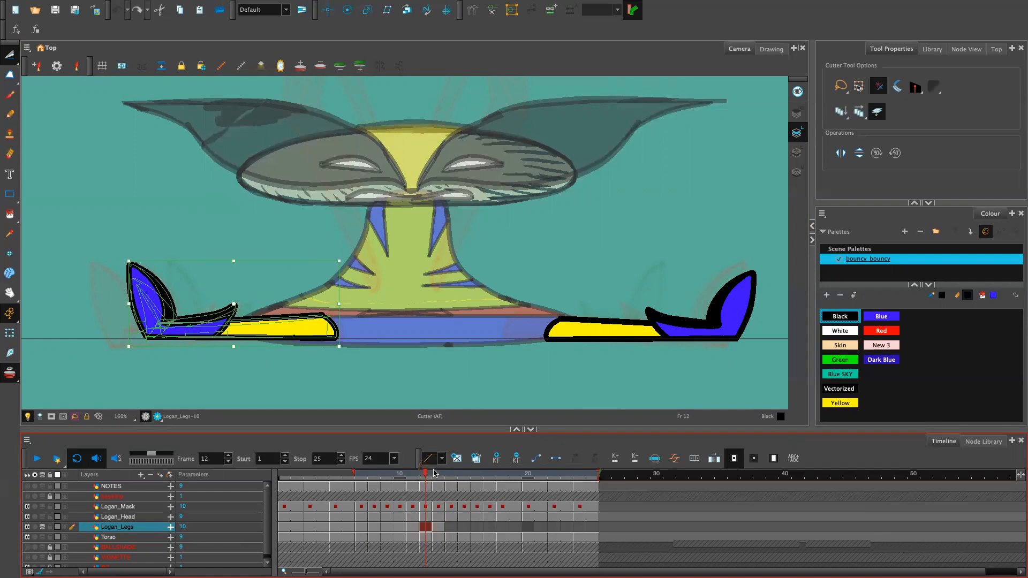
click(746, 188)
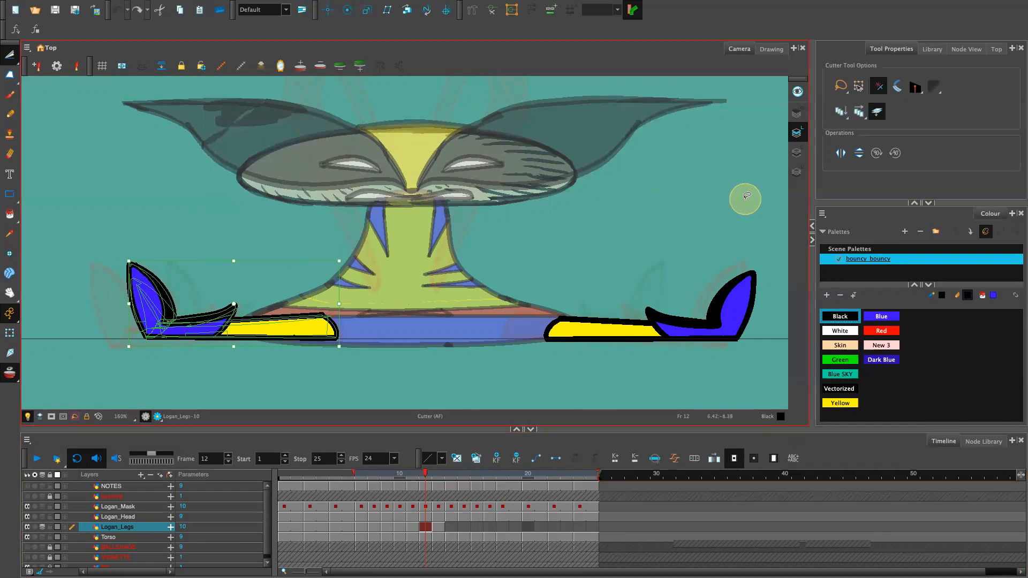
click(413, 528)
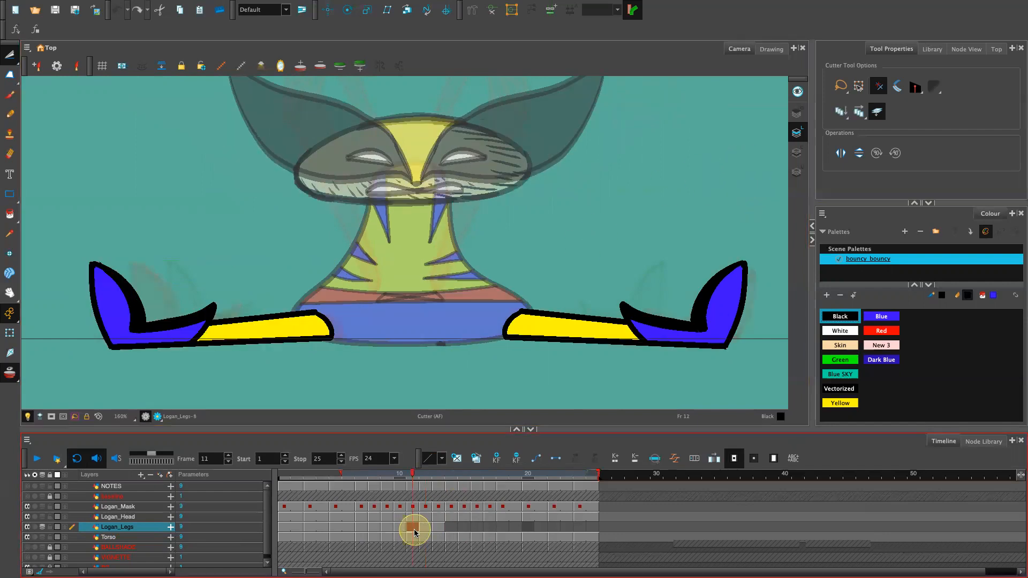
click(719, 294)
key(1)
key(1)
key(1)
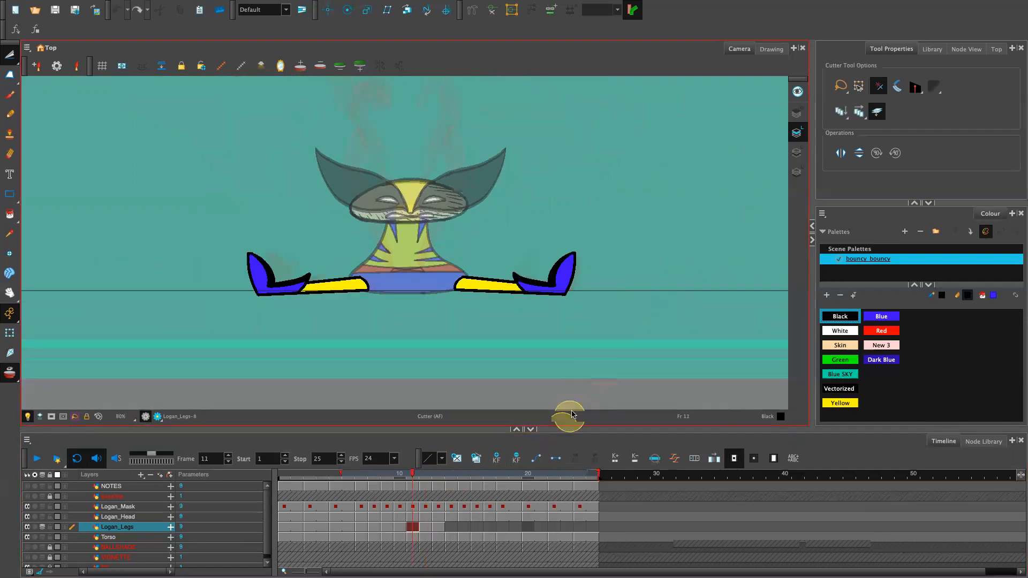
click(391, 487)
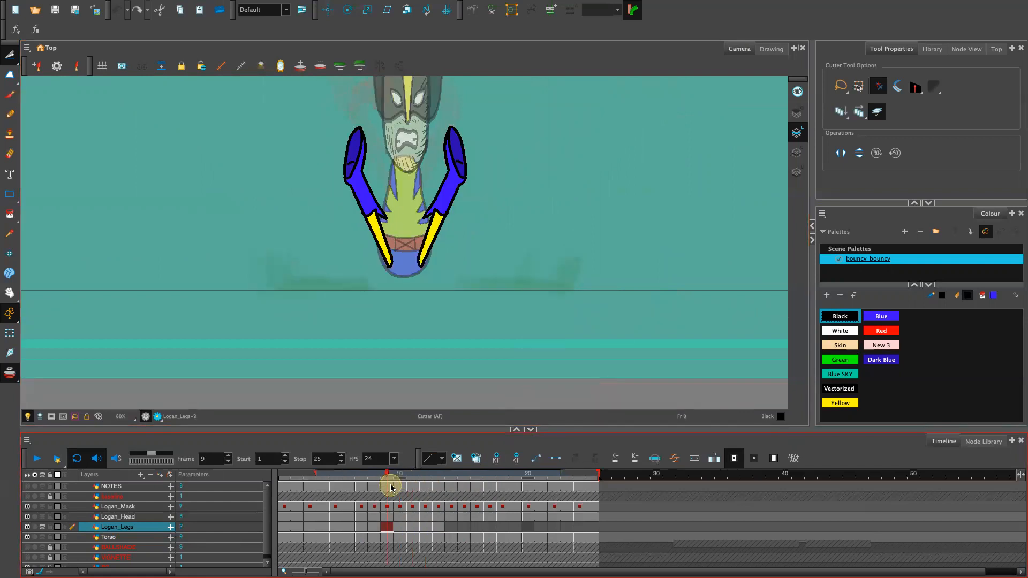
click(403, 489)
click(374, 500)
click(396, 503)
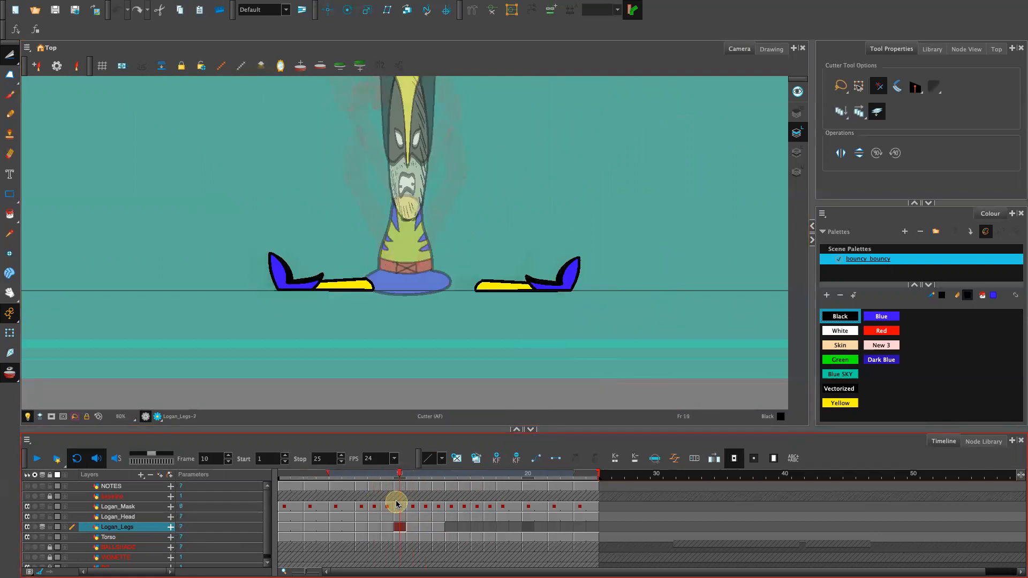
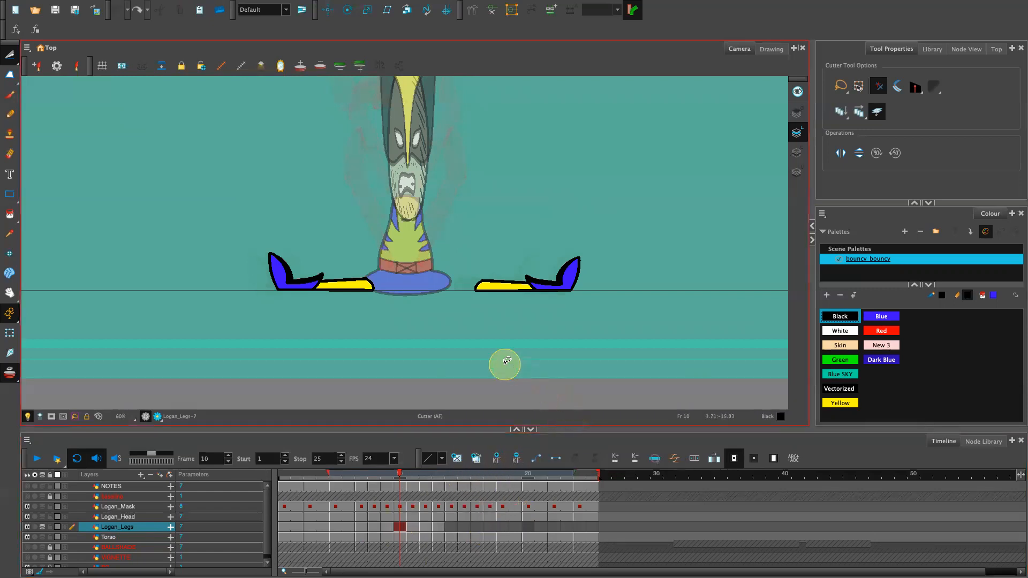
Duplicate frame 10's legs as an independent drawing and move its right-hand leg inward so the thigh meets the hips.
click(475, 460)
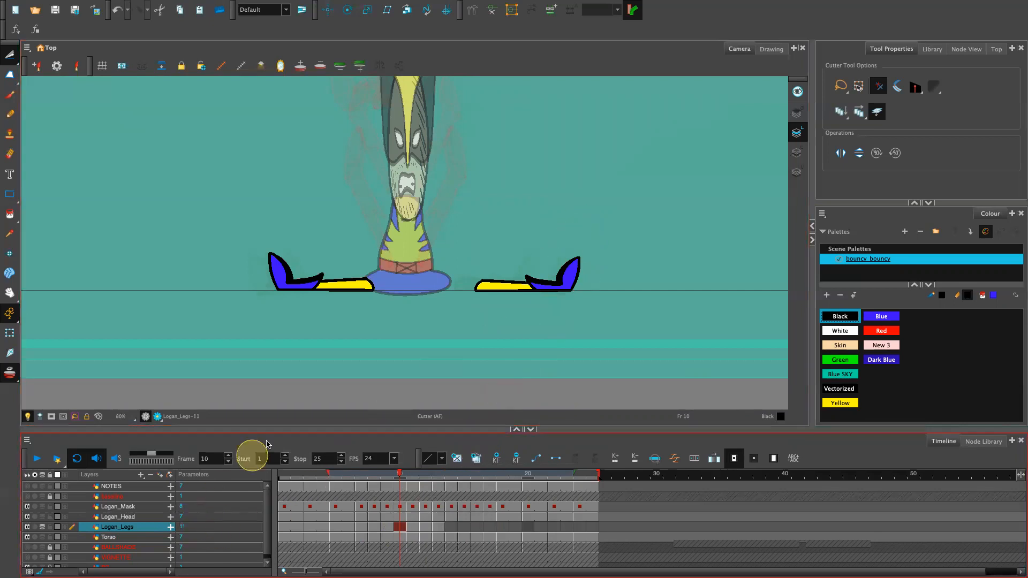
mouse_move(585, 239)
mouse_down()
mouse_move(480, 262)
mouse_move(540, 335)
mouse_move(567, 237)
mouse_up()
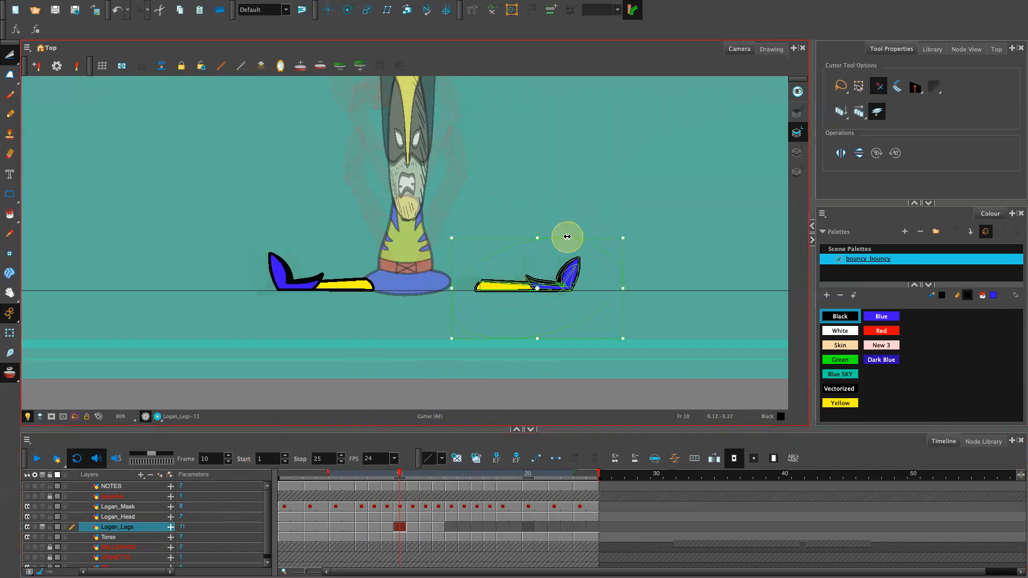
key(Left)
key(Left)
key(Left)
key(Left)
key(Left)
key(Left)
key(Left)
key(Left)
key(Left)
key(Left)
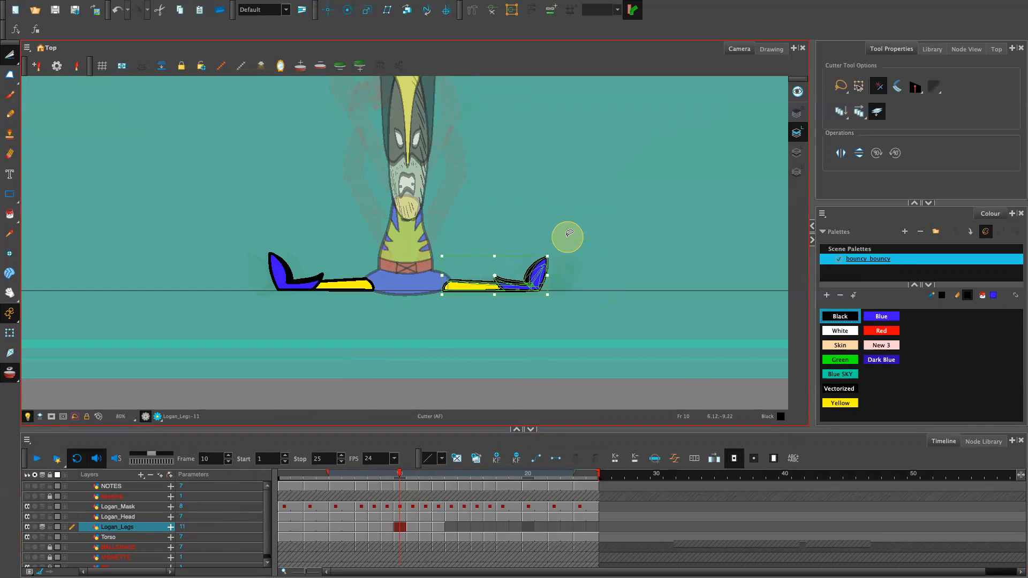
key(Left)
key(Left)
key(Left)
key(Left)
key(Left)
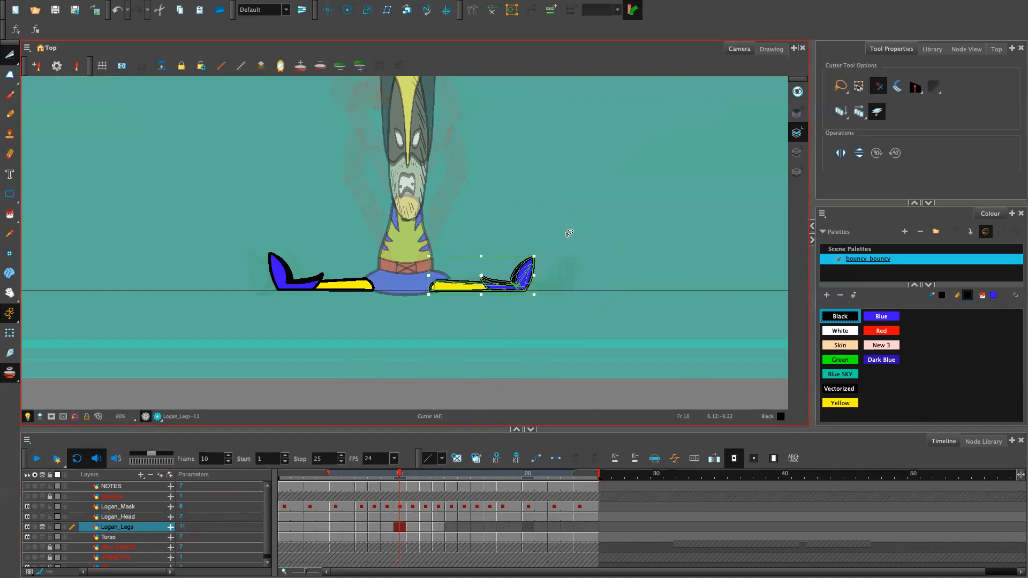
key(Right)
key(Right)
key(Right)
key(Right)
key(Right)
key(Right)
key(Right)
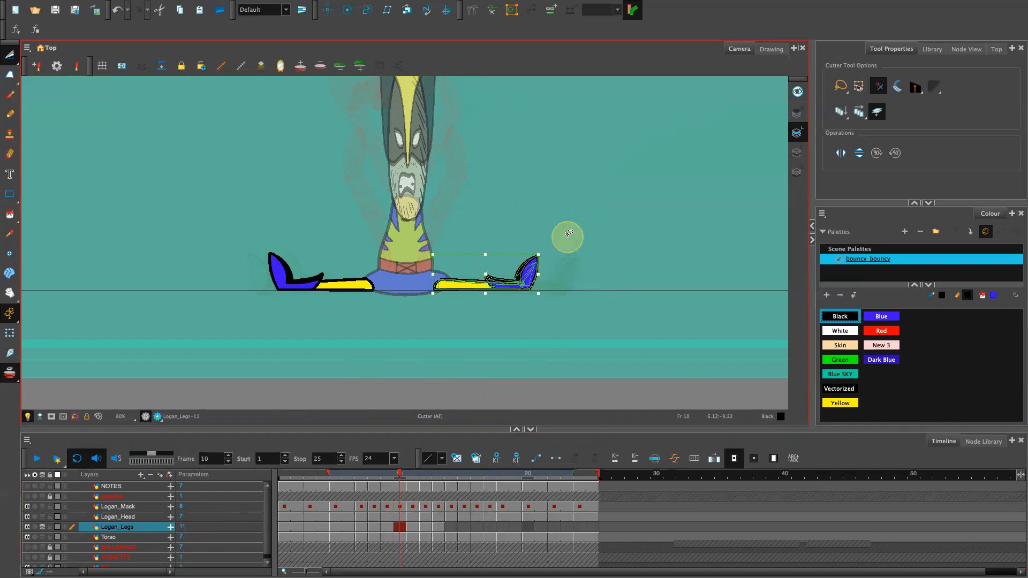
click(542, 331)
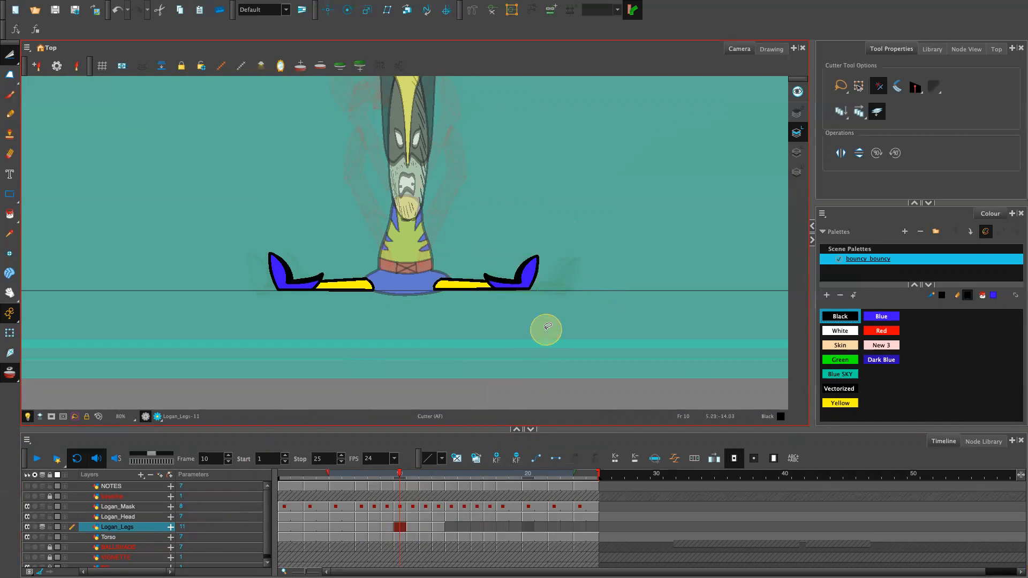
Return to frame 12 and duplicate its Logan_Legs drawing as an independent drawing.
click(406, 485)
drag(403, 477, 420, 484)
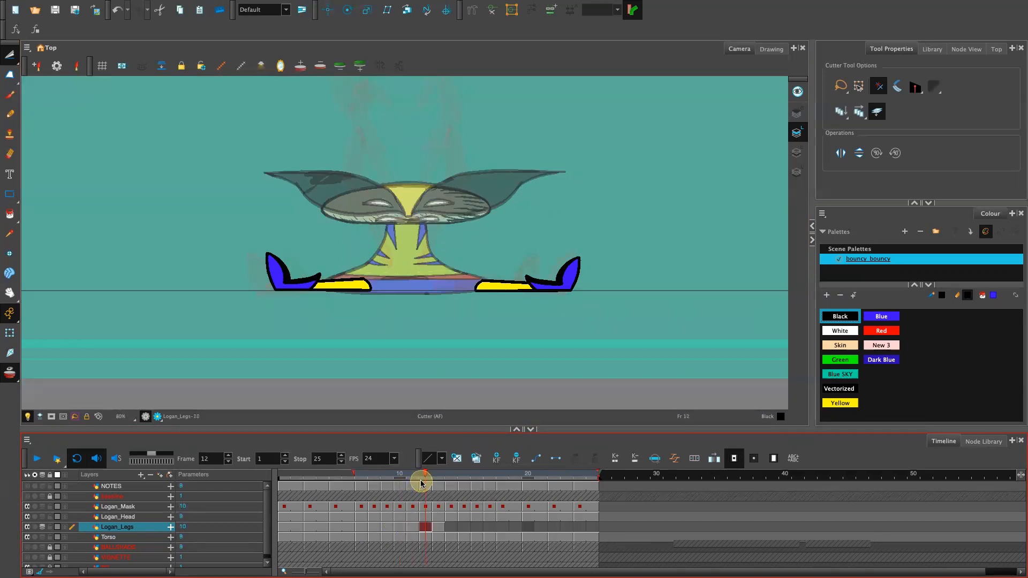
click(441, 527)
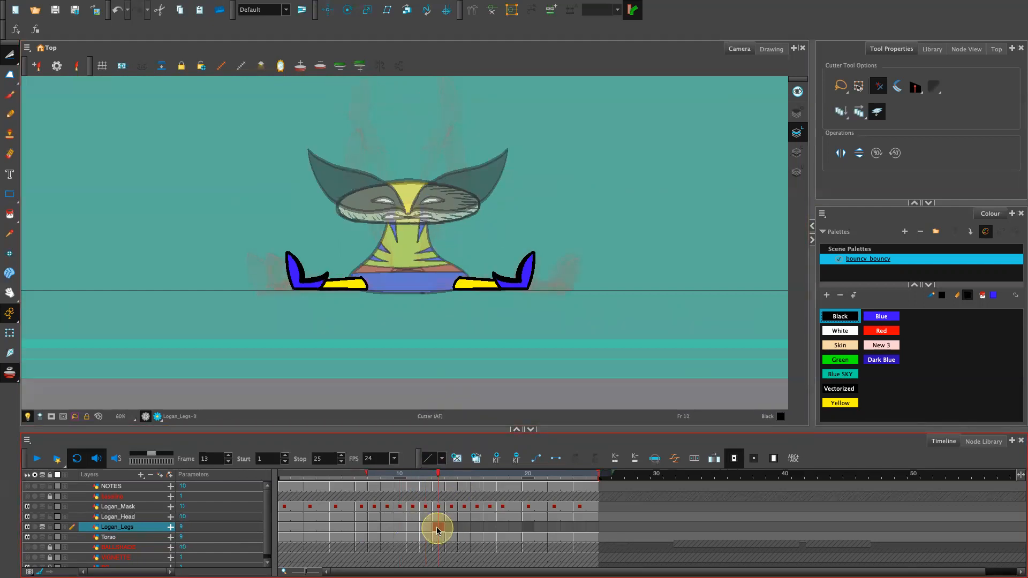
click(425, 527)
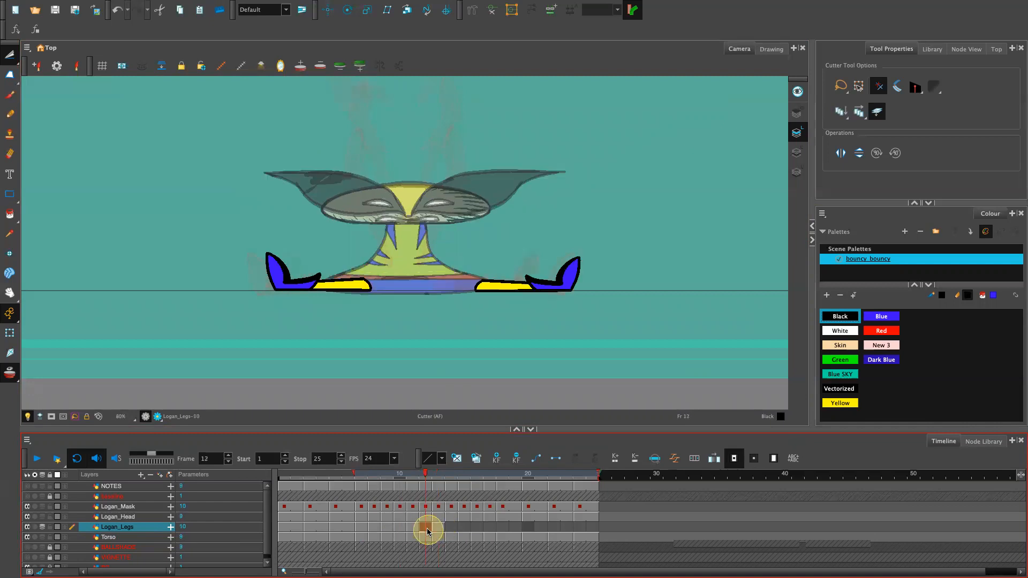
mouse_move(380, 285)
mouse_down()
mouse_move(256, 228)
mouse_move(285, 347)
mouse_move(371, 272)
mouse_up()
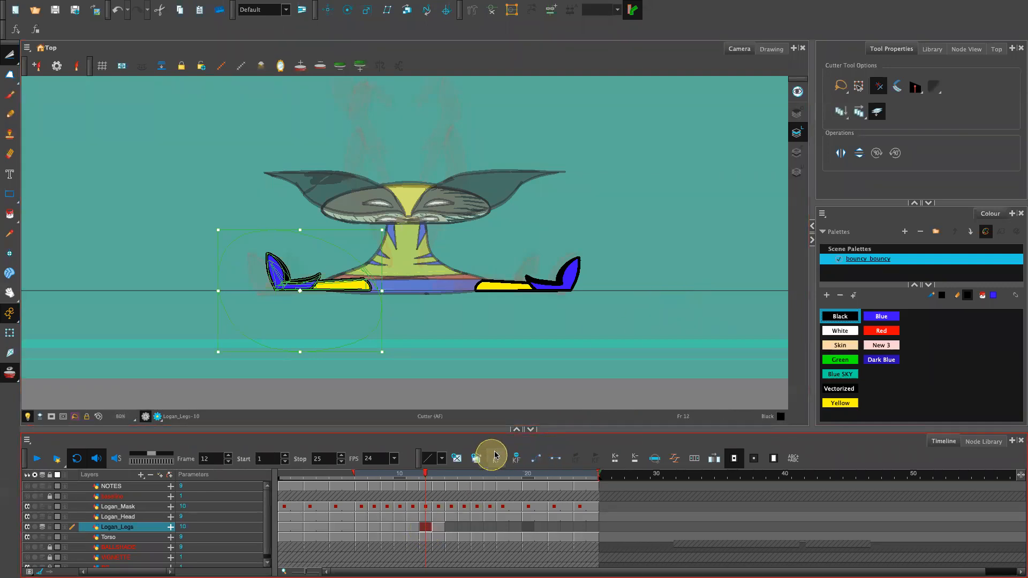
click(477, 459)
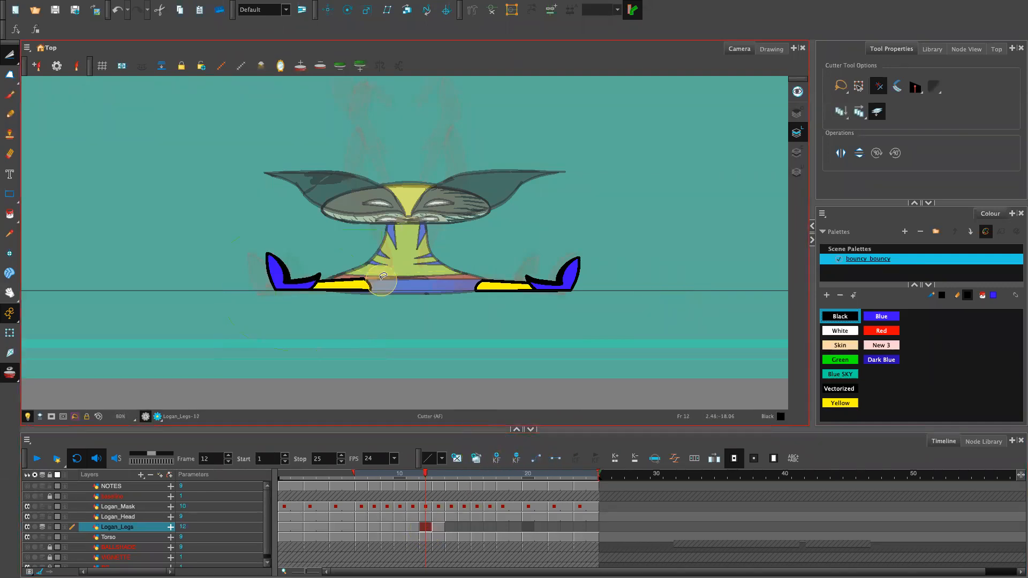
Move frame 12's left-hand leg outward toward the edge of the wide hips.
drag(223, 259, 374, 252)
key(Left)
key(Left)
key(Left)
key(Left)
key(Left)
key(Left)
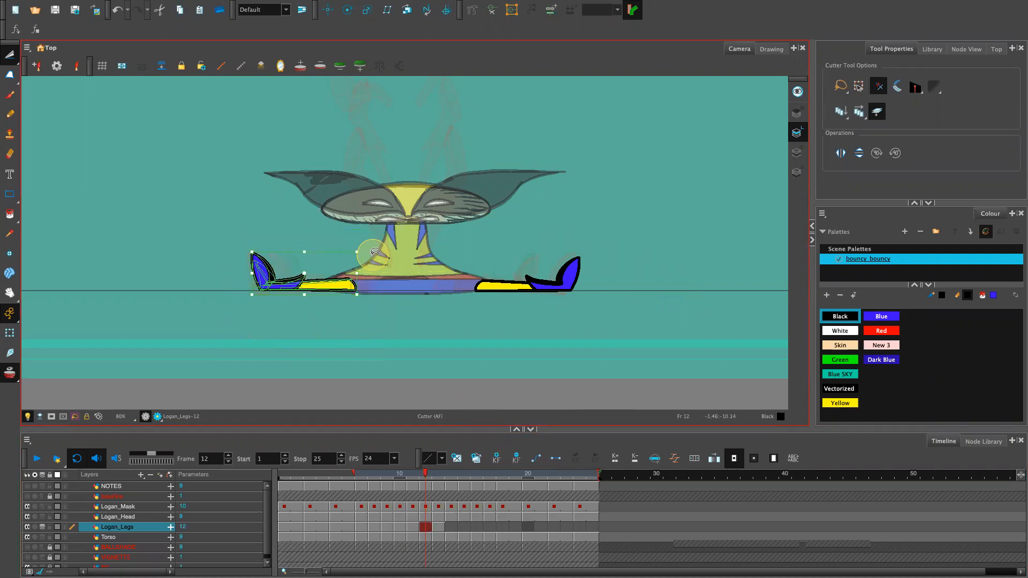
Flatten frame 12's left-hand leg vertically and stretch it outward at the foot.
key(2)
key(2)
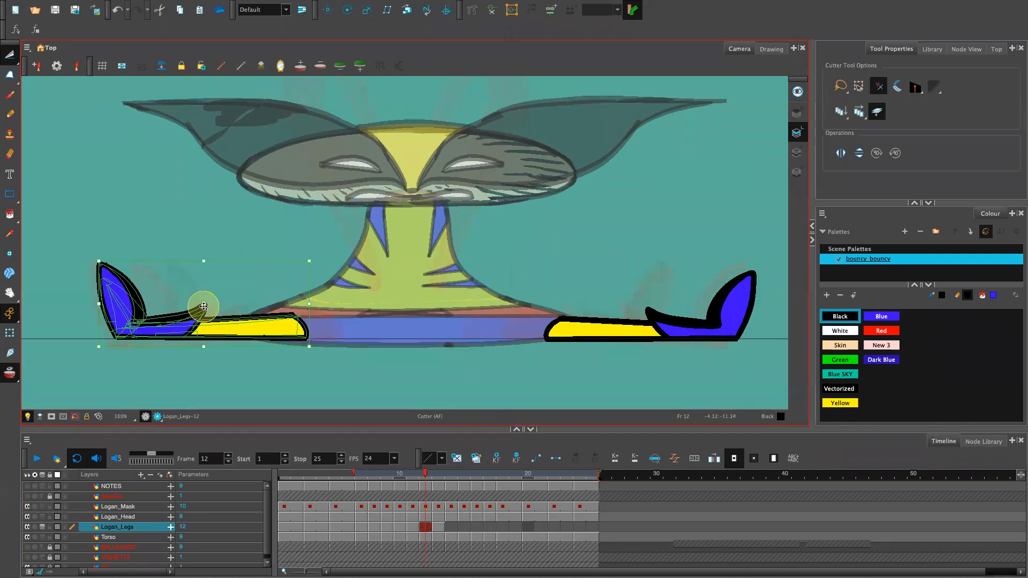
drag(204, 263, 203, 289)
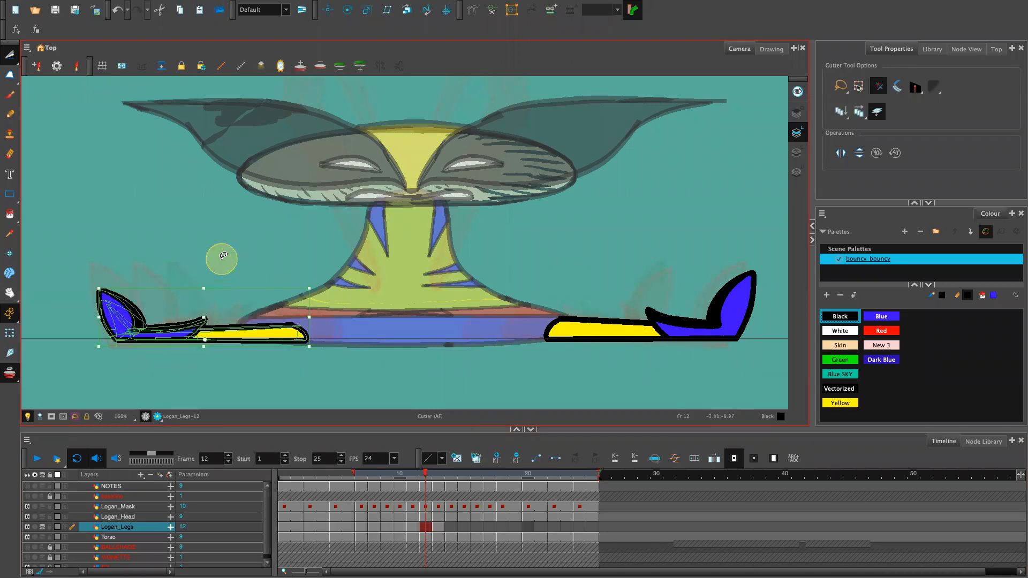
drag(100, 316, 57, 317)
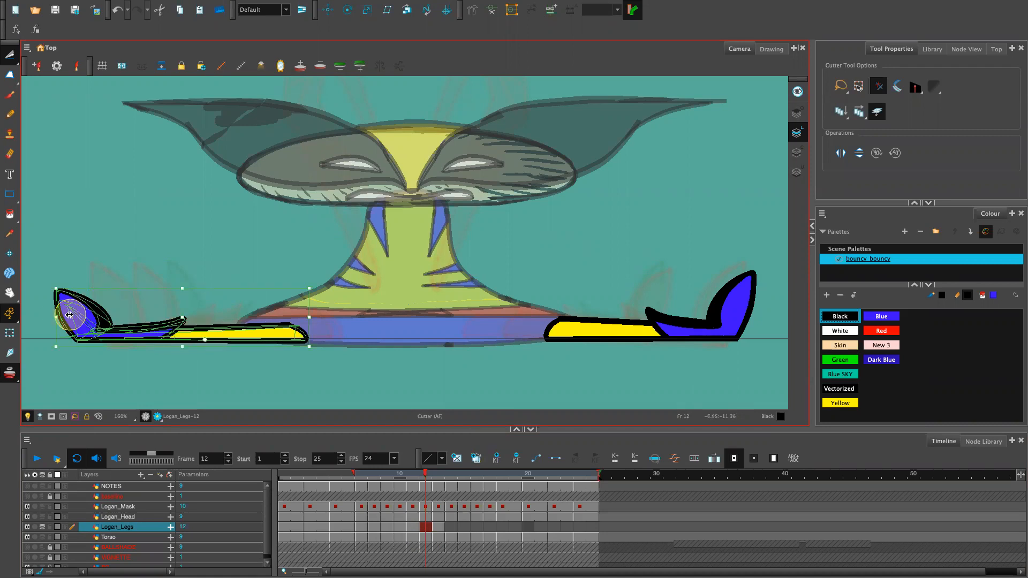
Flatten frame 12's right-hand leg, stretch it outward, and shift it slightly inward to match the other leg.
mouse_move(756, 246)
mouse_down()
mouse_move(533, 313)
mouse_move(735, 383)
mouse_move(760, 247)
mouse_up()
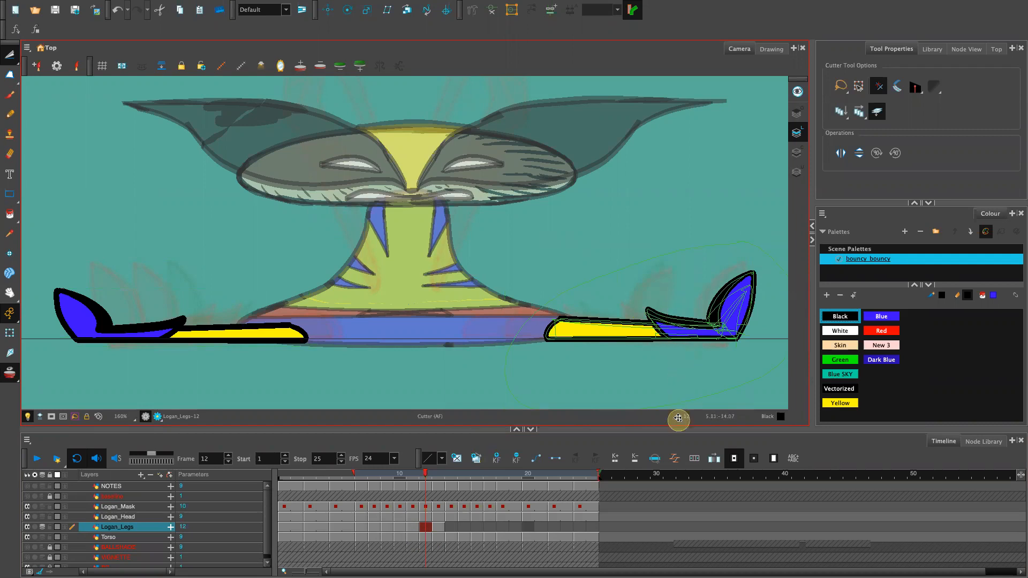
drag(655, 242, 657, 278)
drag(754, 325, 811, 327)
mouse_move(698, 343)
mouse_down()
mouse_move(668, 330)
mouse_move(711, 340)
mouse_move(689, 328)
mouse_up()
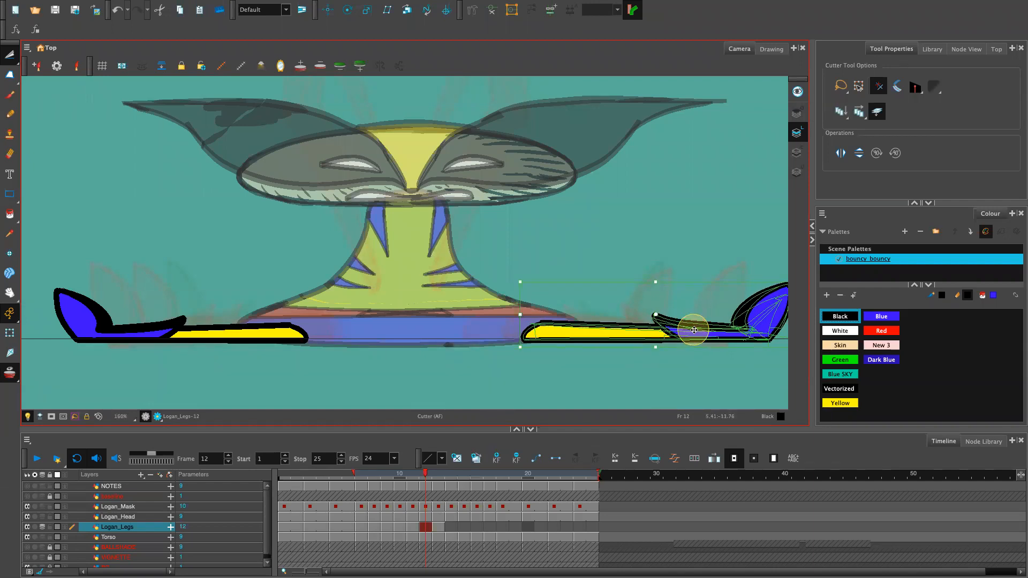
key(1)
key(1)
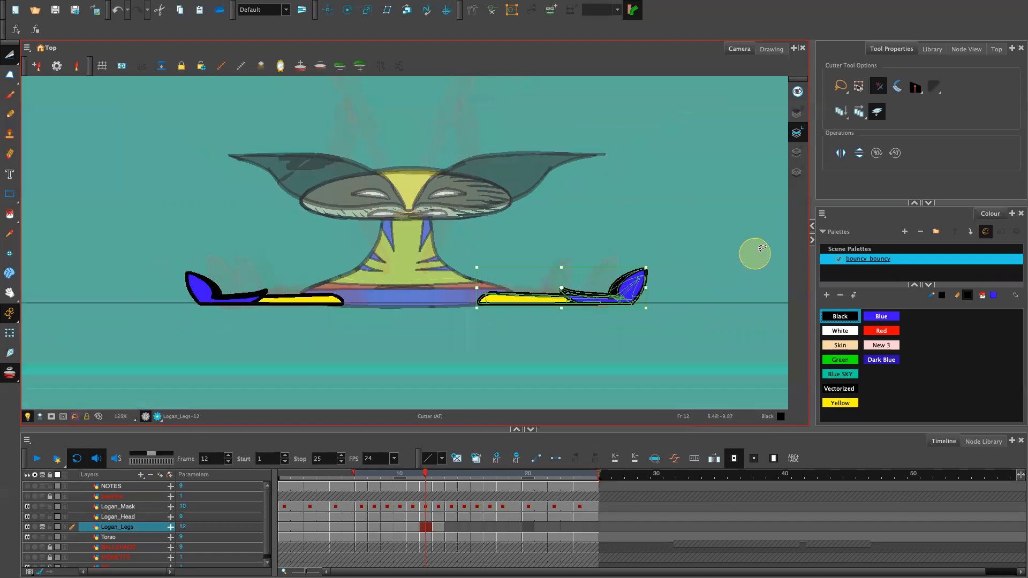
click(700, 270)
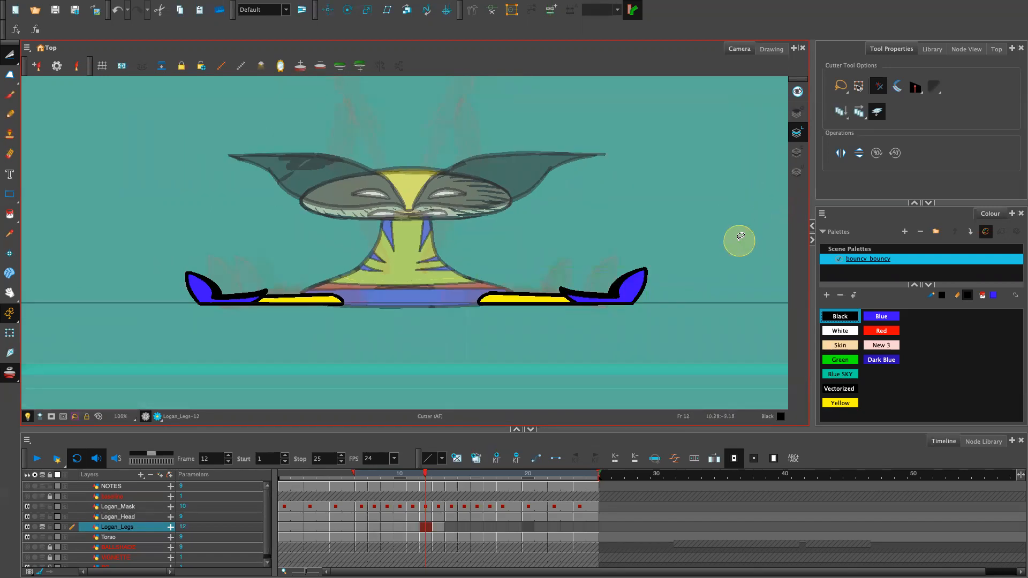
key(1)
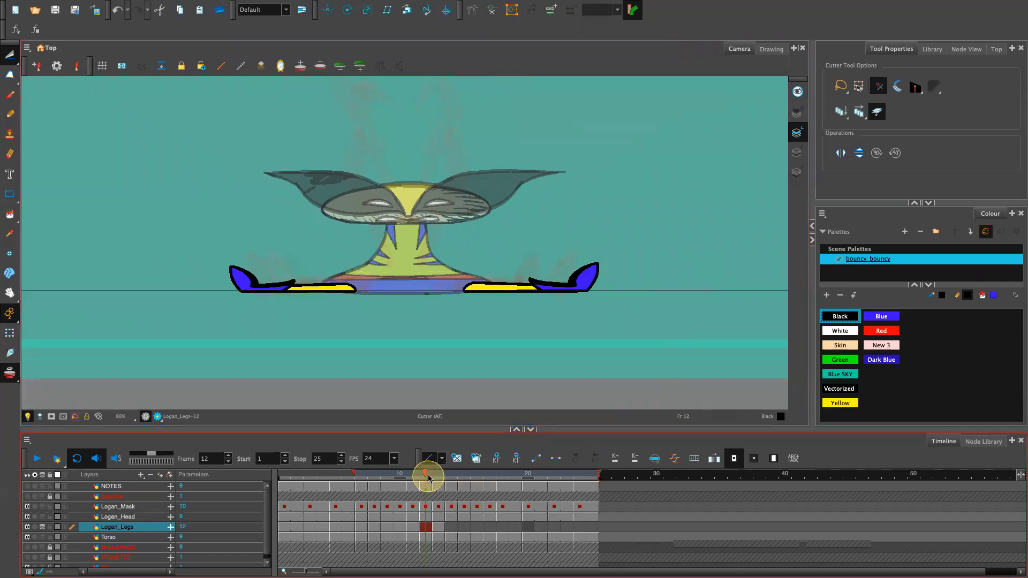
Paste frame 13's leg pose into frame 14 of Logan_Legs and duplicate it as an independent drawing.
mouse_move(432, 477)
mouse_down()
mouse_move(400, 480)
mouse_move(459, 489)
mouse_move(368, 500)
mouse_move(455, 500)
mouse_move(383, 519)
mouse_move(423, 518)
mouse_move(287, 512)
mouse_move(449, 523)
mouse_up()
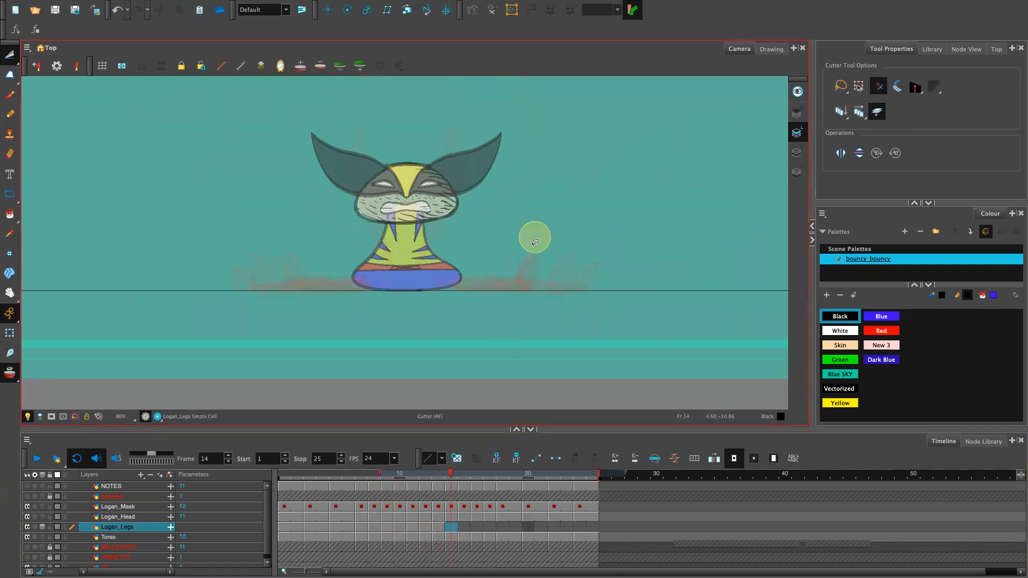
click(442, 525)
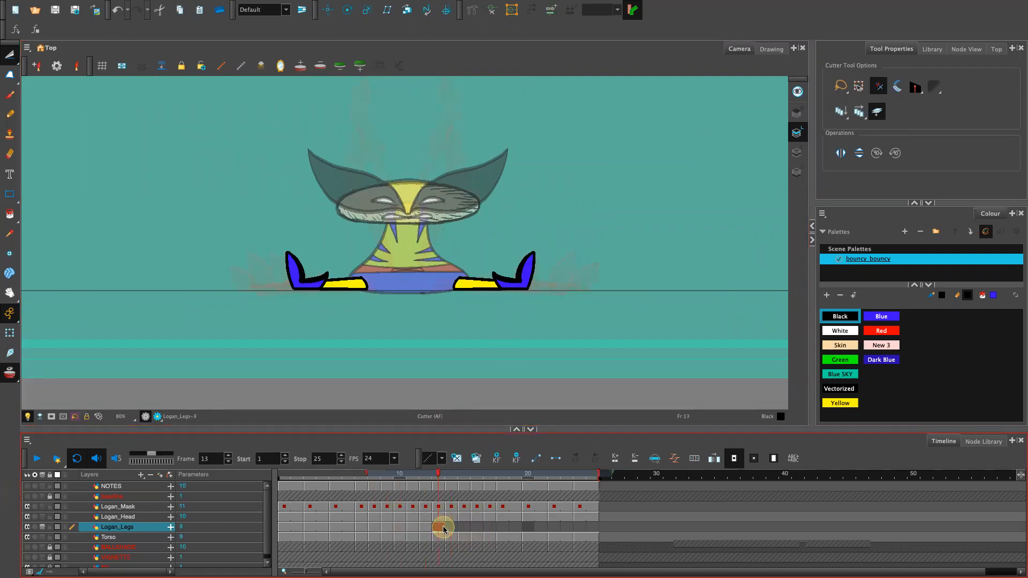
click(453, 528)
click(440, 528)
click(453, 527)
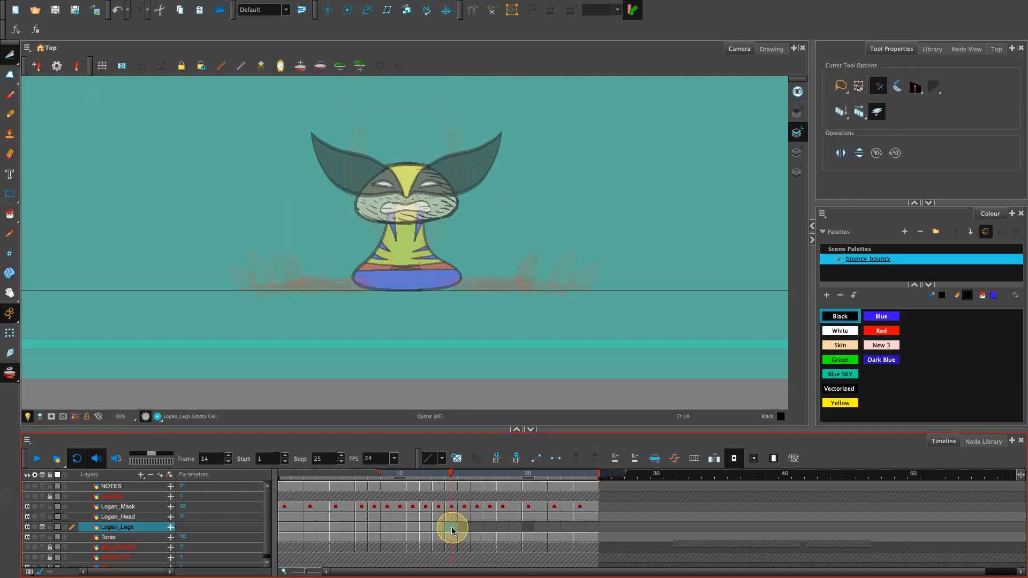
key(ctrl+v)
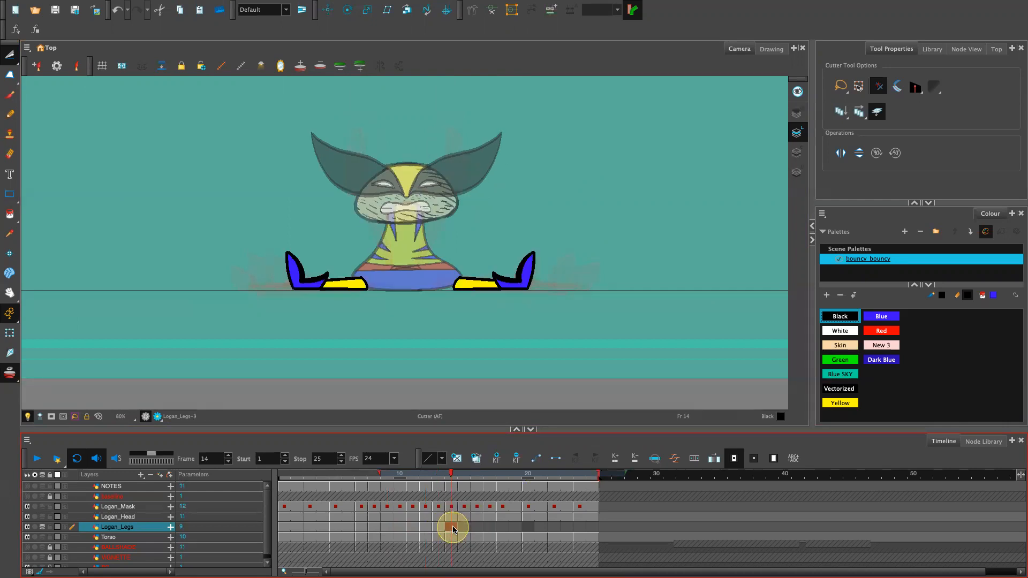
click(475, 458)
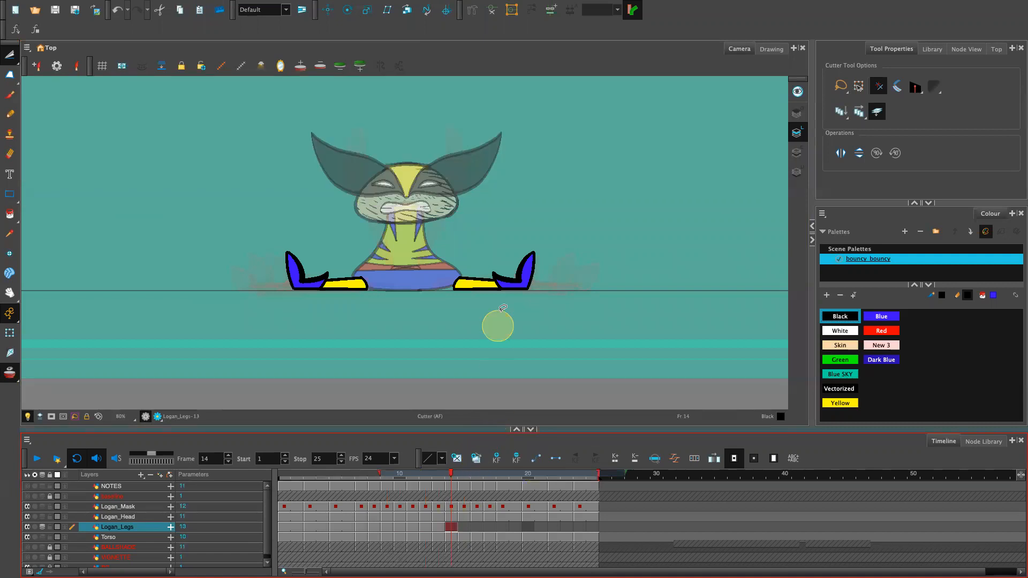
Move frame 14's right-hand leg inward over the narrower hips and rotate it slightly so the foot angles downward.
mouse_move(559, 254)
mouse_down()
mouse_move(546, 236)
mouse_move(433, 305)
mouse_move(496, 291)
mouse_up()
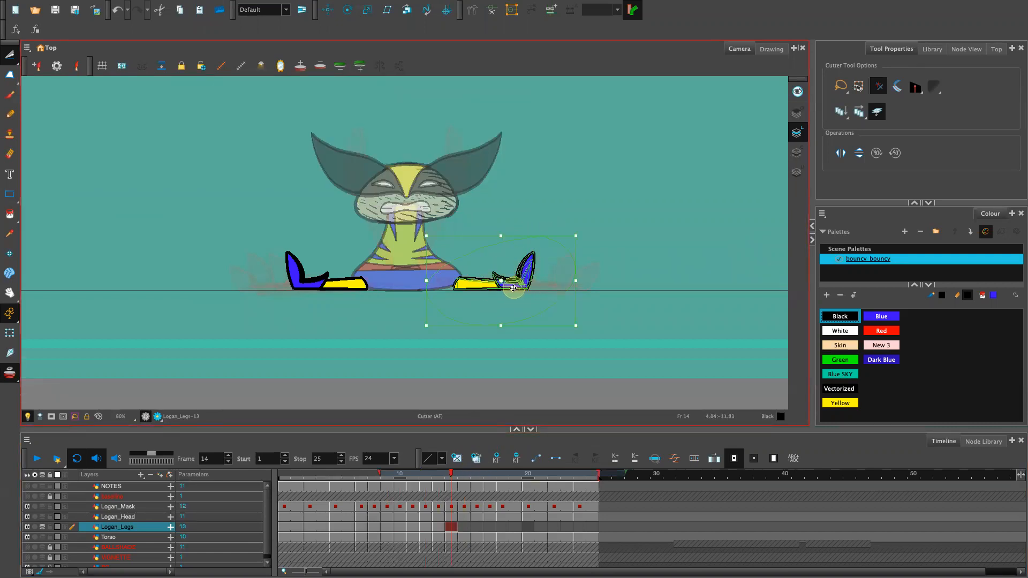
mouse_move(576, 248)
mouse_down()
mouse_move(495, 338)
mouse_move(525, 285)
mouse_up()
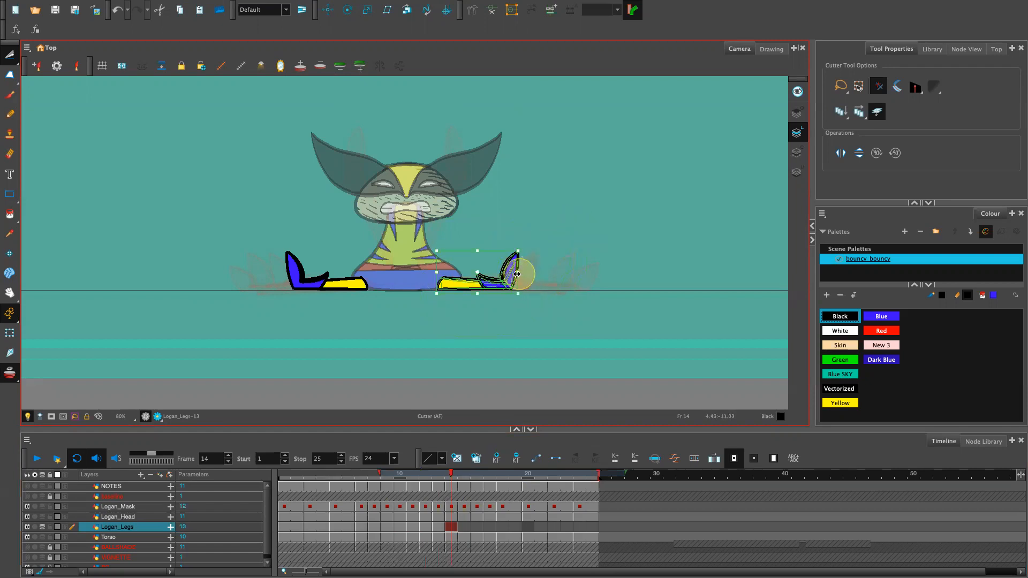
drag(496, 283, 504, 283)
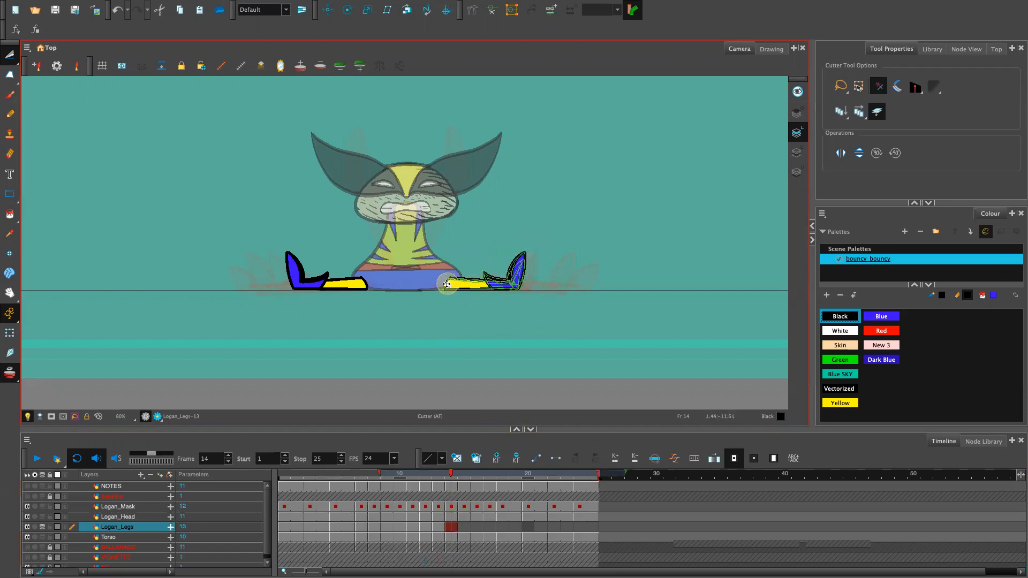
drag(530, 248, 517, 279)
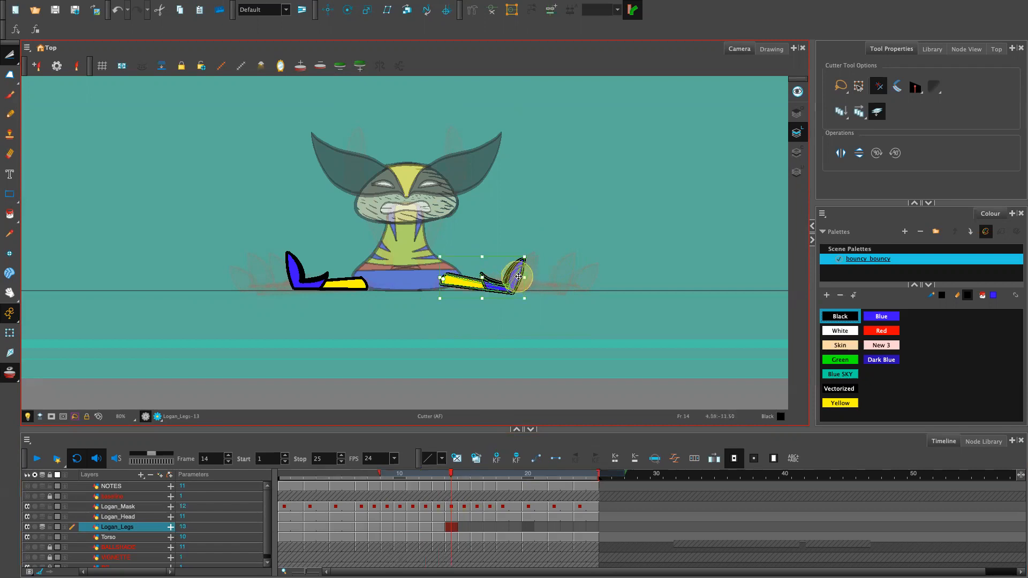
click(560, 252)
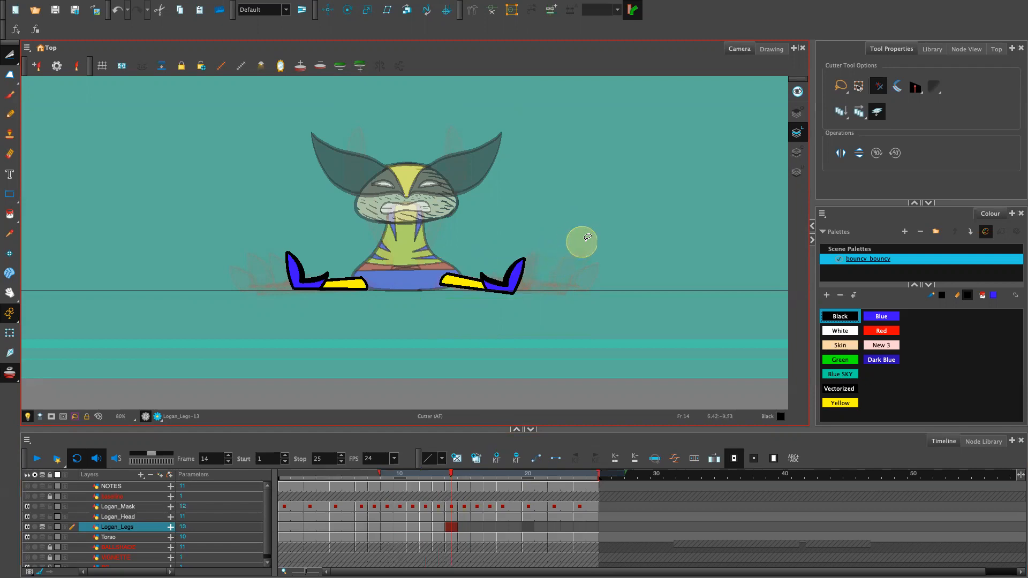
Make a copy of frame 14's right-hand leg and flip the copy horizontally.
mouse_move(534, 242)
mouse_down()
mouse_move(425, 300)
mouse_move(533, 235)
mouse_up()
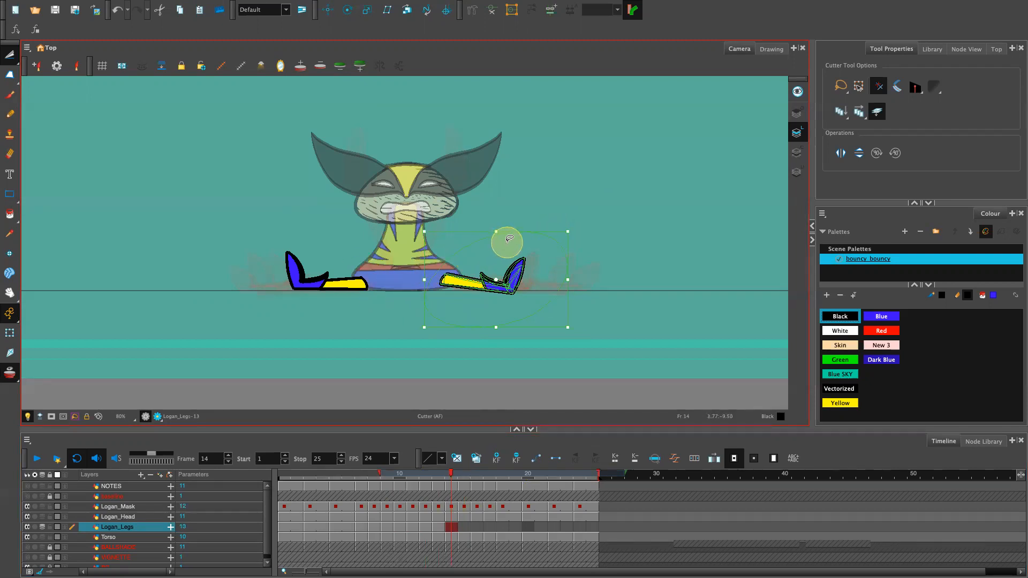
key(super+v)
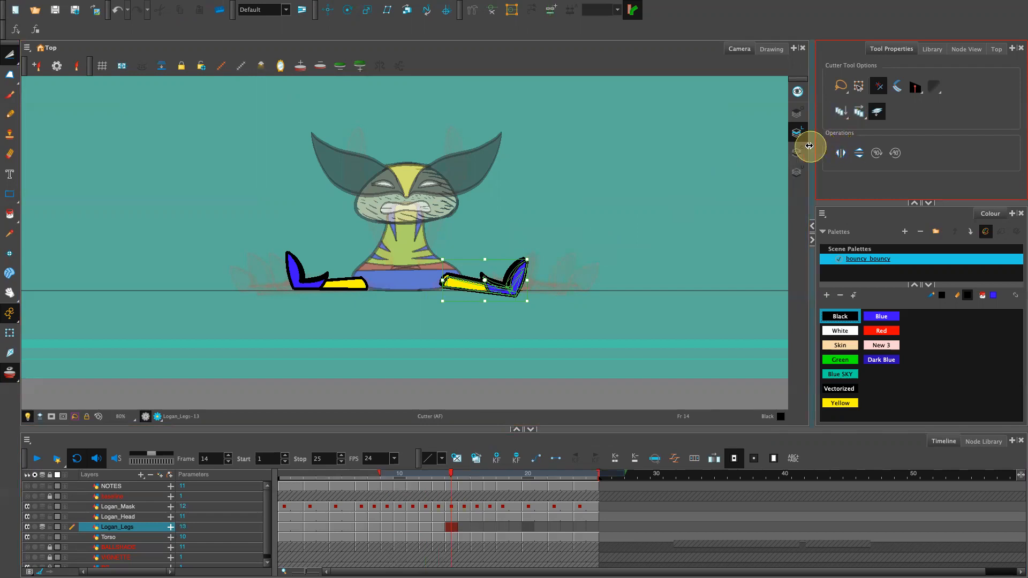
click(840, 153)
Move the flipped leg copy straight across the hips until it lies over the old left-hand leg.
key(Left)
key(Left)
key(Left)
key(Left)
key(Left)
key(Left)
key(Left)
key(Left)
key(Left)
key(Left)
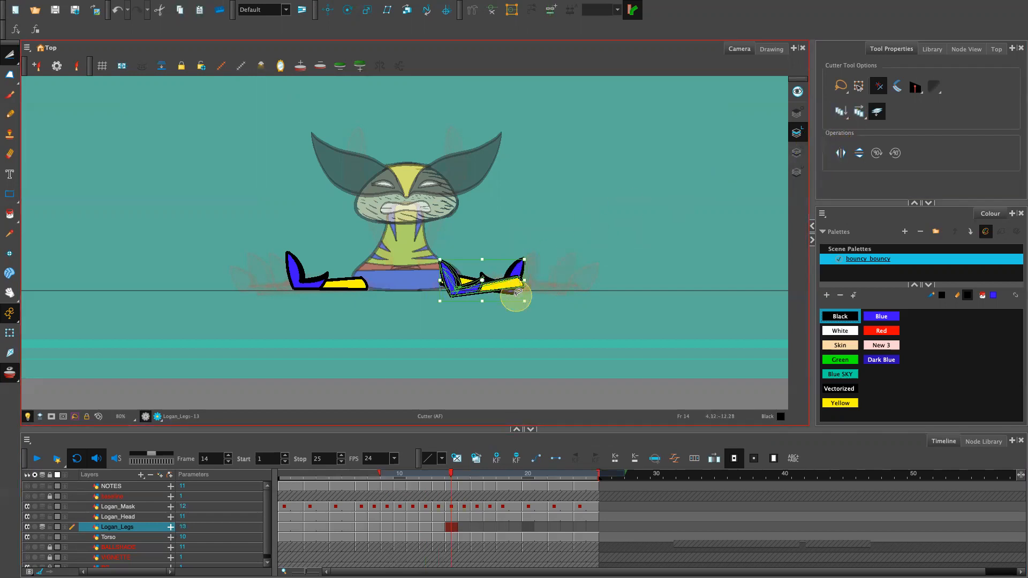
key(Left)
key(Left)
key(Left)
key(Left)
key(Left)
key(Left)
key(Left)
key(Left)
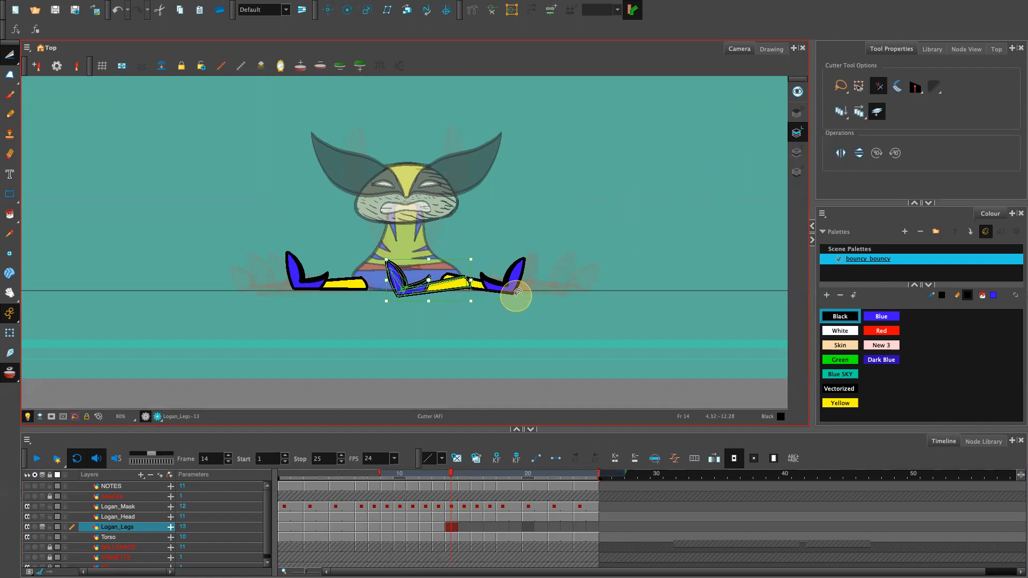
key(Left)
key(Left)
key(Left)
key(Left)
key(Left)
key(Left)
key(Left)
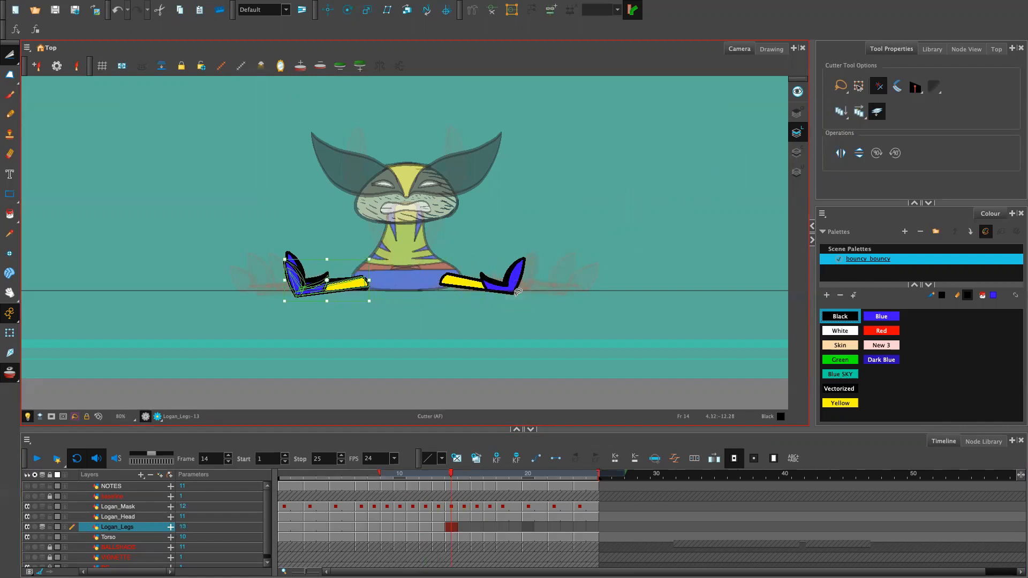
key(Up)
key(Up)
key(Up)
key(Up)
key(Up)
key(Up)
key(Up)
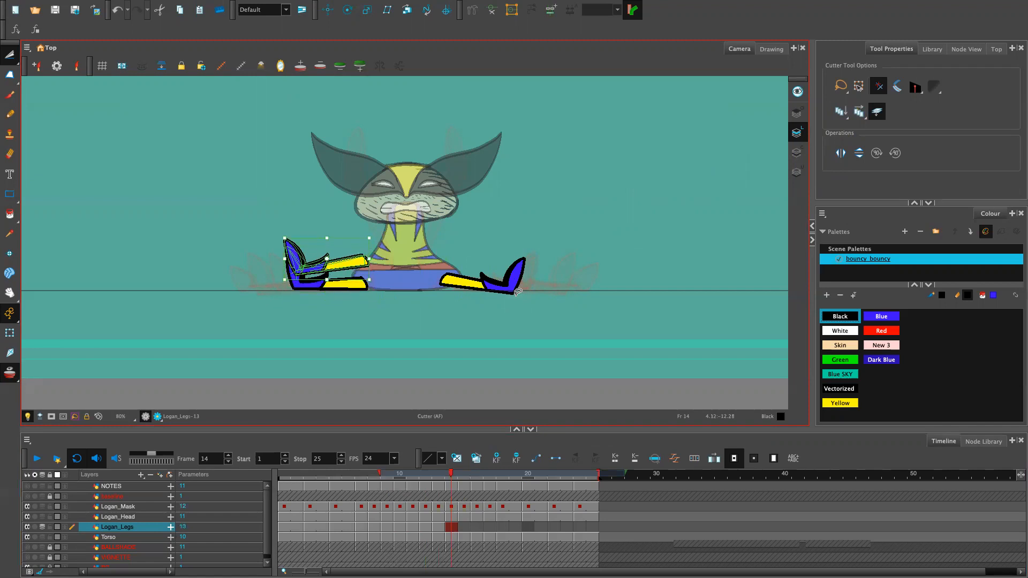
key(Down)
key(Down)
key(Down)
key(Down)
key(Down)
key(Down)
key(Down)
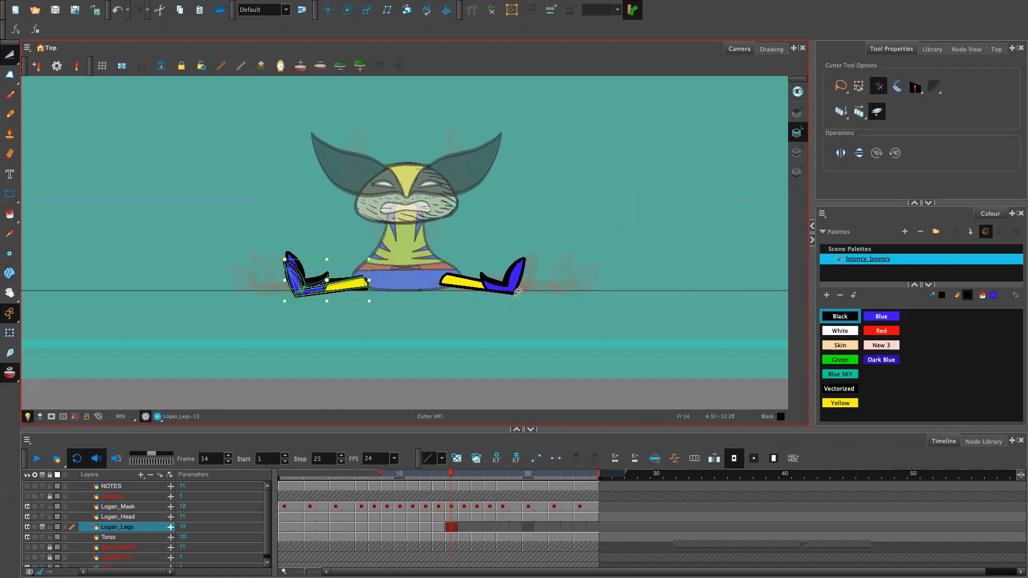
key(Up)
key(Down)
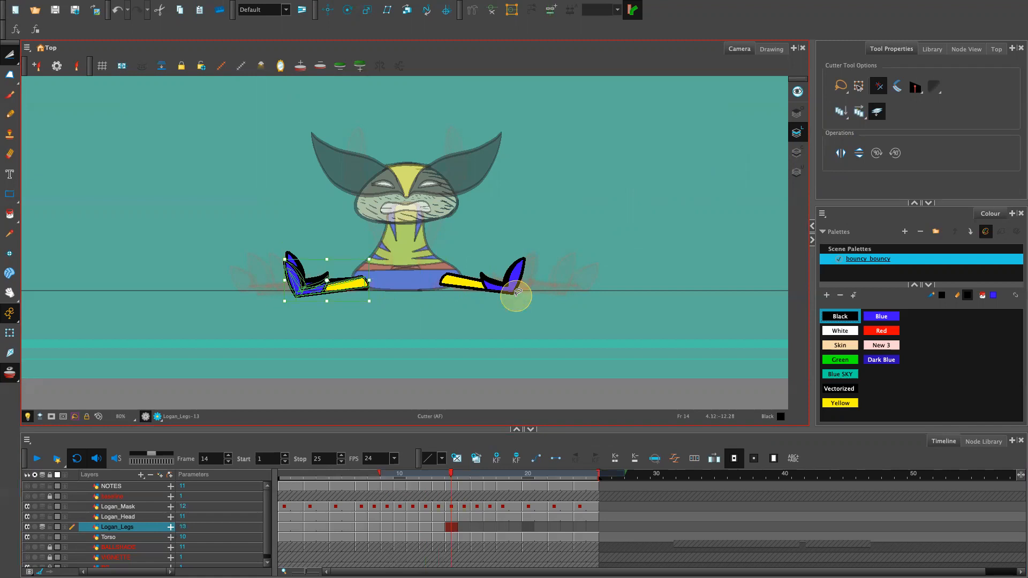
Remove the old left-hand leg from frame 14, keeping the mirrored copy in its place.
key(Delete)
mouse_move(381, 277)
mouse_down()
mouse_move(276, 238)
mouse_move(373, 242)
mouse_up()
key(Delete)
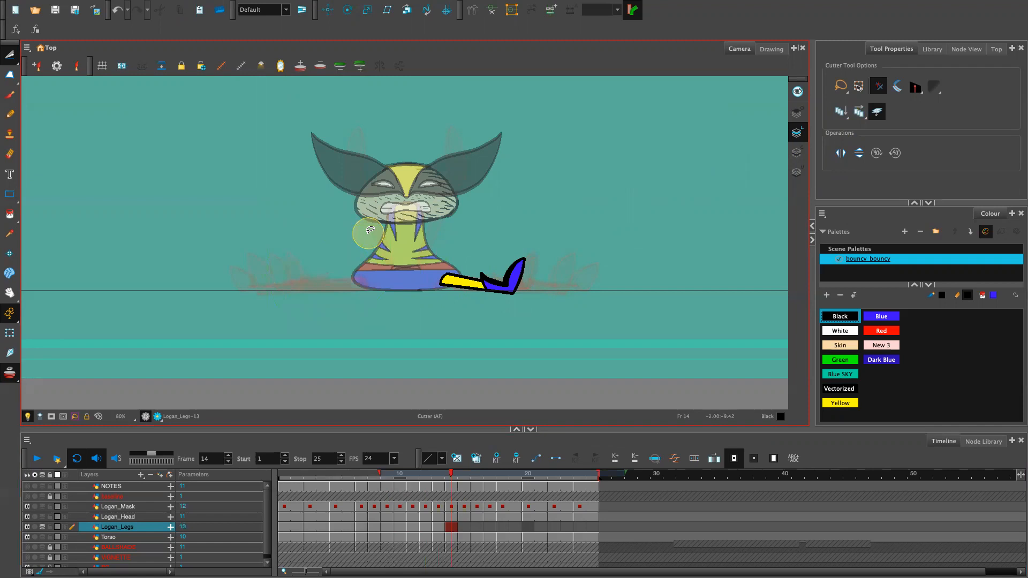
key(ctrl+z)
click(576, 238)
click(920, 187)
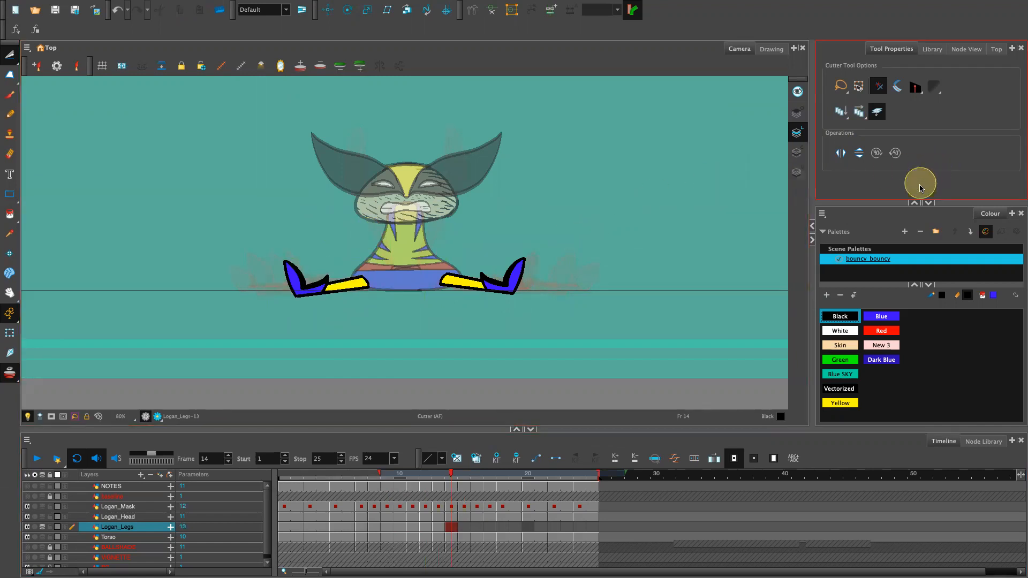
Try to reshape the lower edge of frame 14's right-hand leg with the Contour Editor.
click(448, 474)
mouse_move(449, 474)
mouse_down()
mouse_move(433, 473)
mouse_move(457, 473)
mouse_move(452, 481)
mouse_move(405, 493)
mouse_move(451, 493)
mouse_up()
mouse_move(524, 230)
mouse_down()
mouse_move(546, 238)
mouse_move(543, 228)
mouse_up()
click(616, 250)
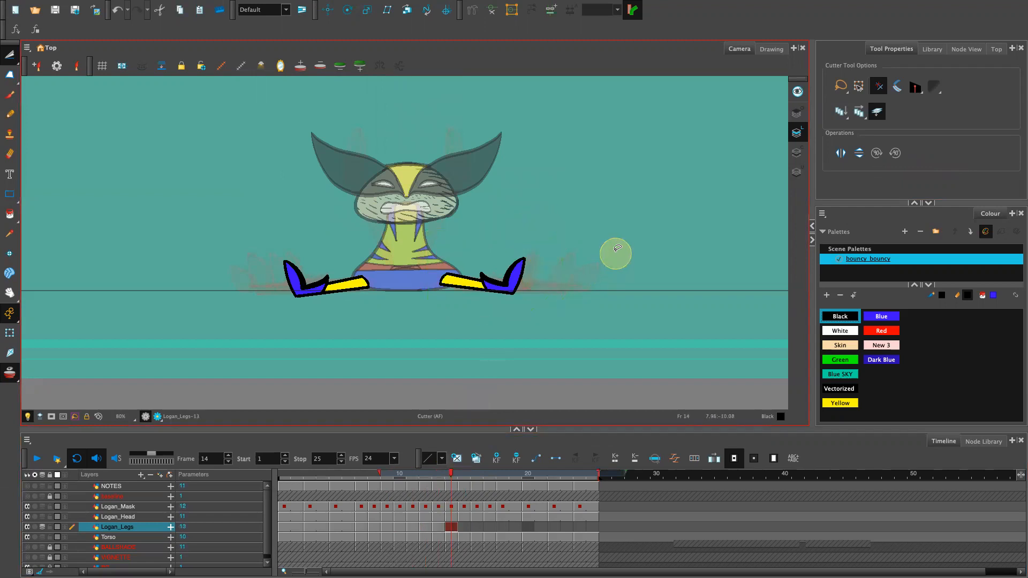
key(2)
key(2)
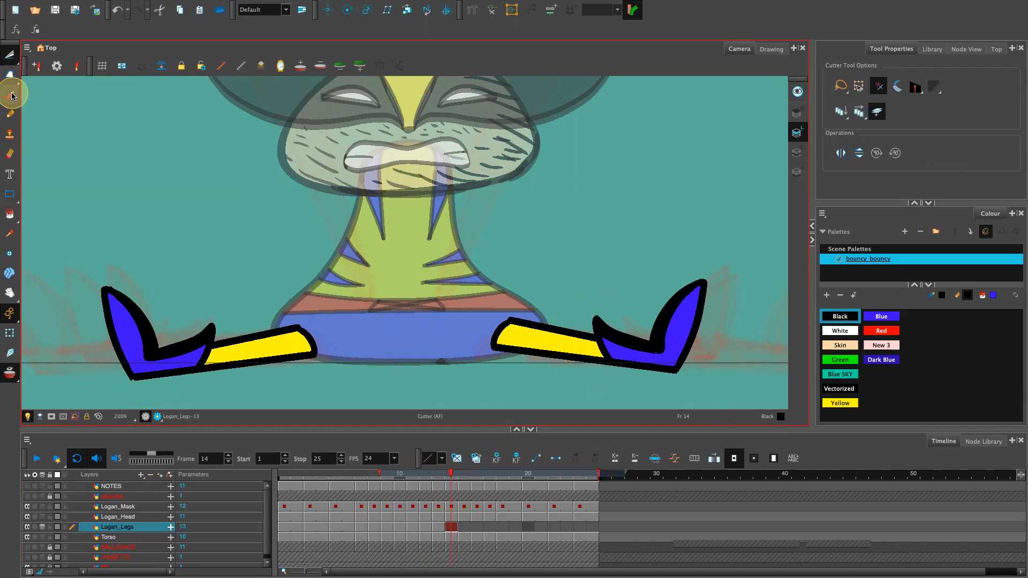
drag(11, 78, 42, 64)
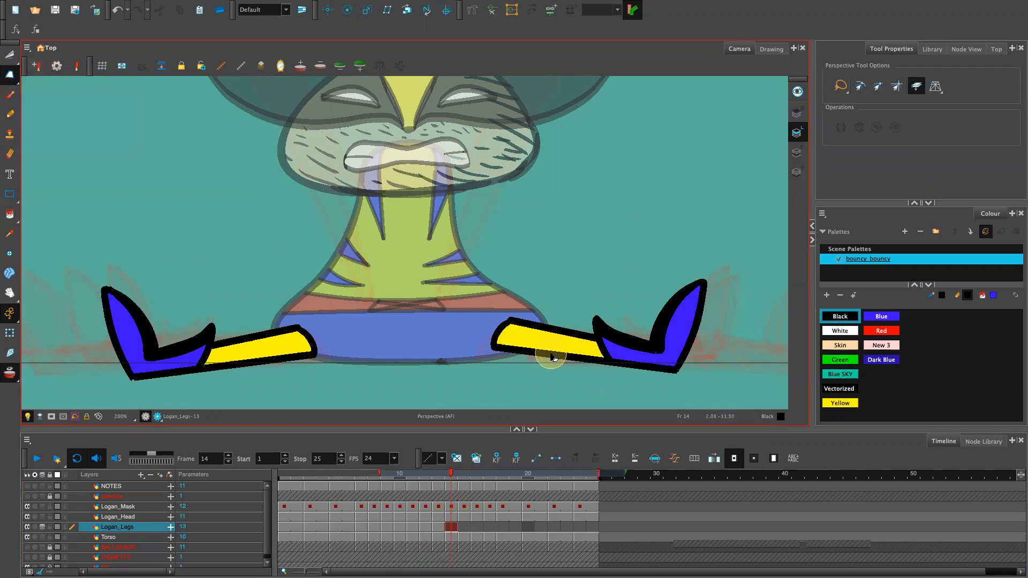
click(551, 356)
drag(9, 75, 52, 74)
click(568, 363)
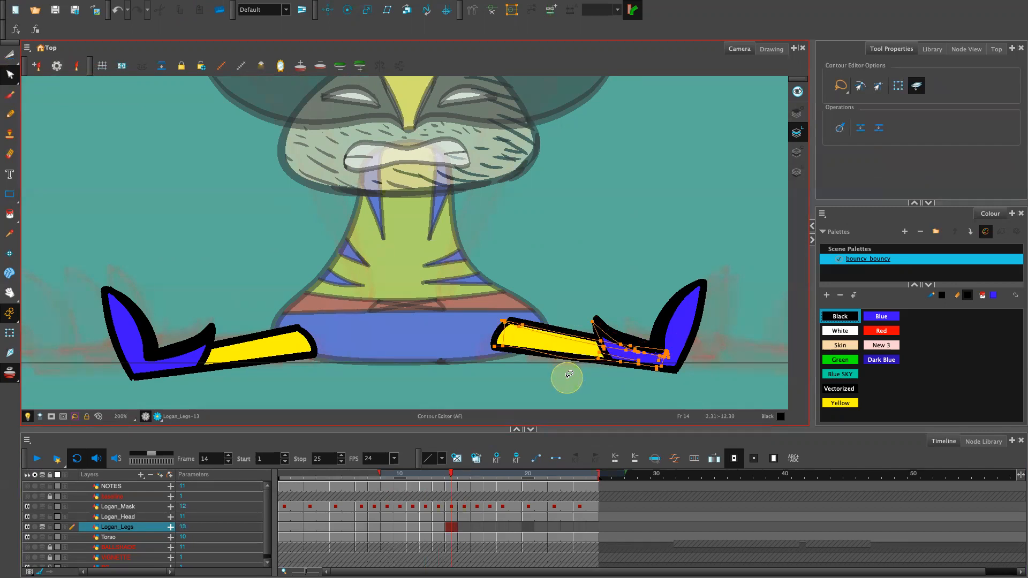
key(ctrl+z)
click(578, 362)
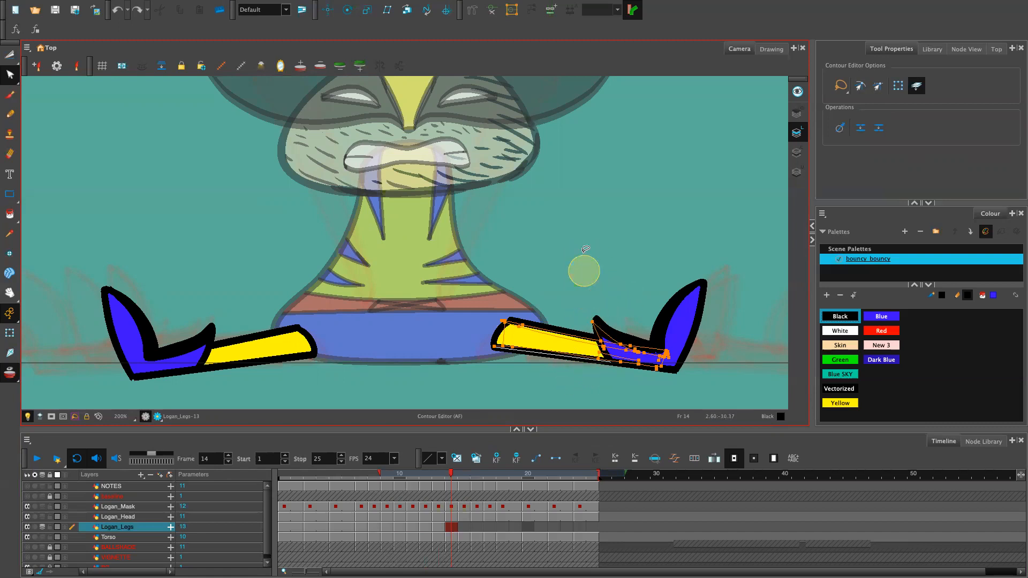
Cut out and delete the yellow section of frame 14's right-hand leg between the hip end and the boot.
key(alt+t)
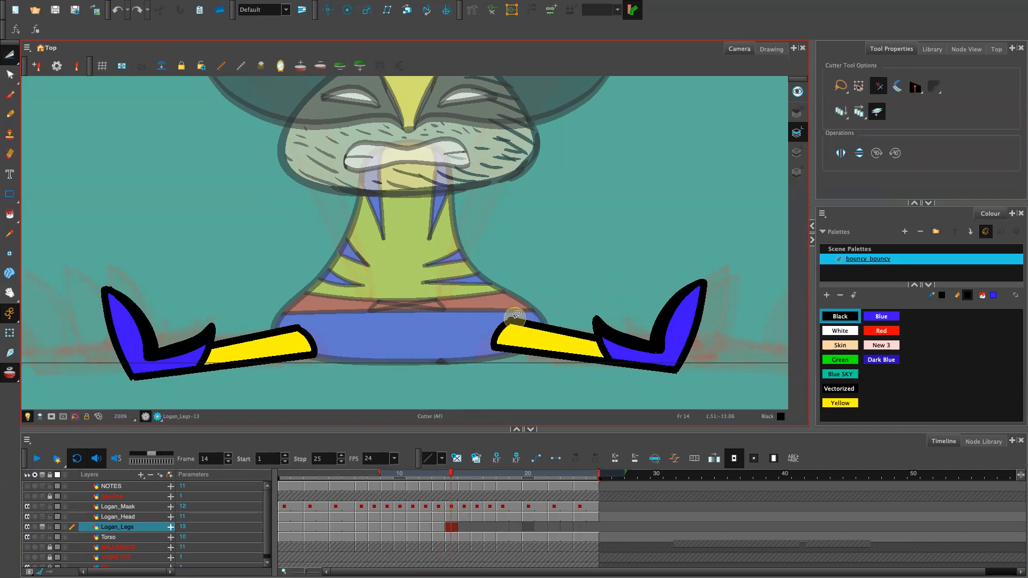
mouse_move(502, 365)
mouse_down()
mouse_move(572, 388)
mouse_move(603, 386)
mouse_up()
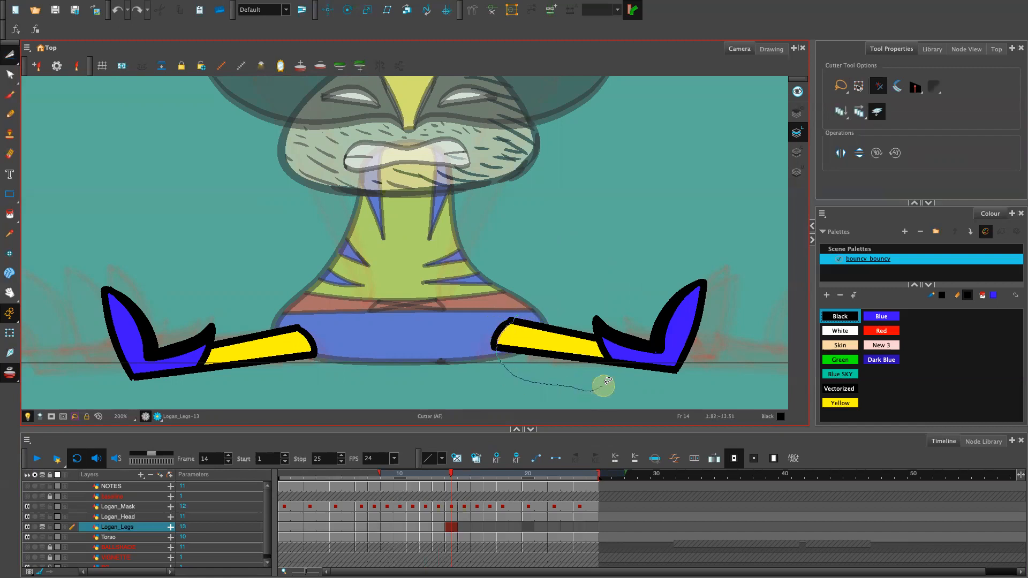
mouse_move(599, 344)
mouse_down()
mouse_move(548, 297)
mouse_move(518, 293)
mouse_up()
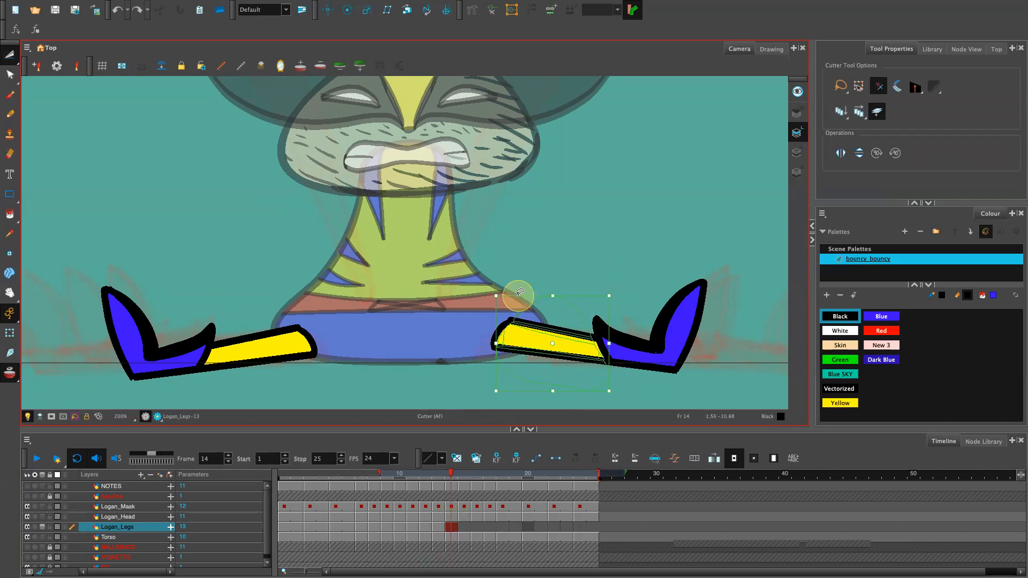
key(Delete)
Trim the leftover yellow and black fragments from the right-hand boot's upper edge and the leg's rounded hip end.
key(ctrl+alt)
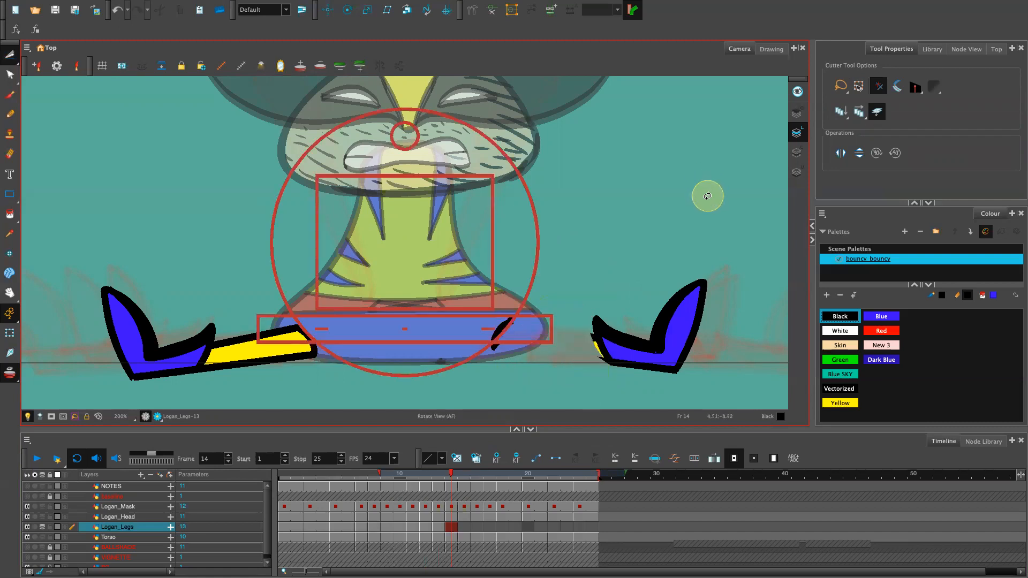
drag(711, 200, 487, 385)
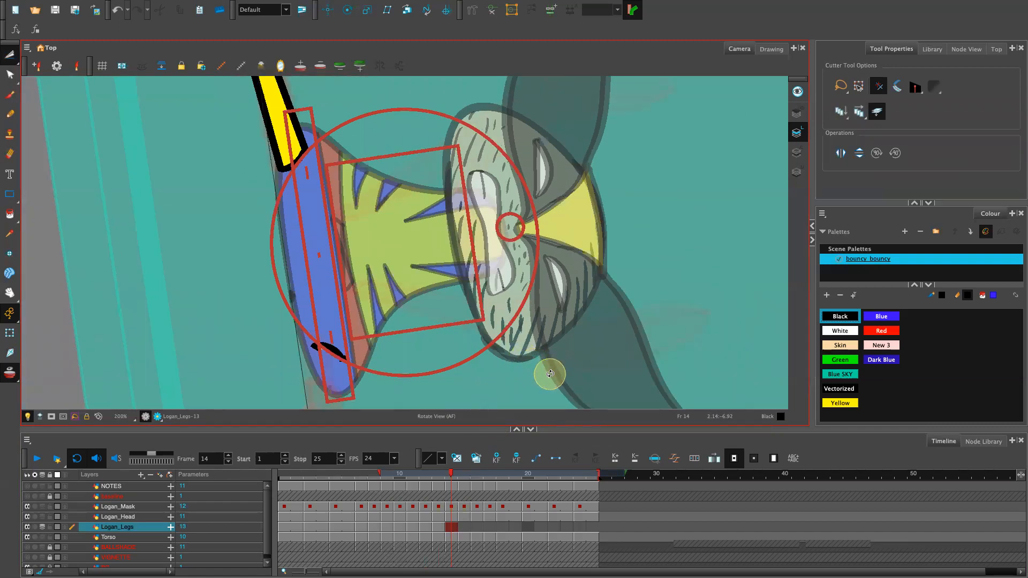
drag(485, 353, 523, 322)
drag(528, 370, 609, 349)
drag(608, 347, 684, 263)
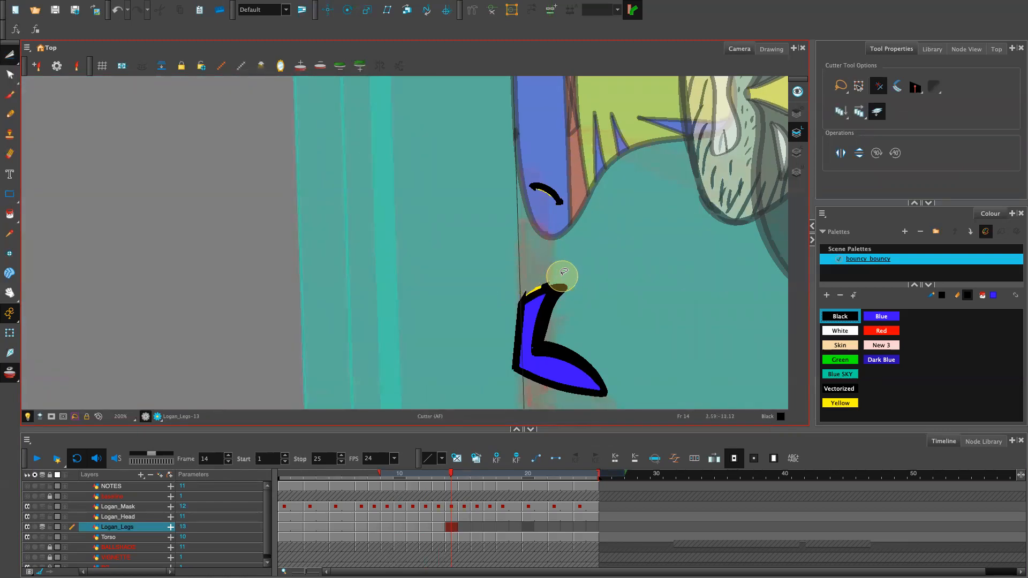
mouse_move(561, 271)
mouse_down()
mouse_move(512, 295)
mouse_move(554, 279)
mouse_up()
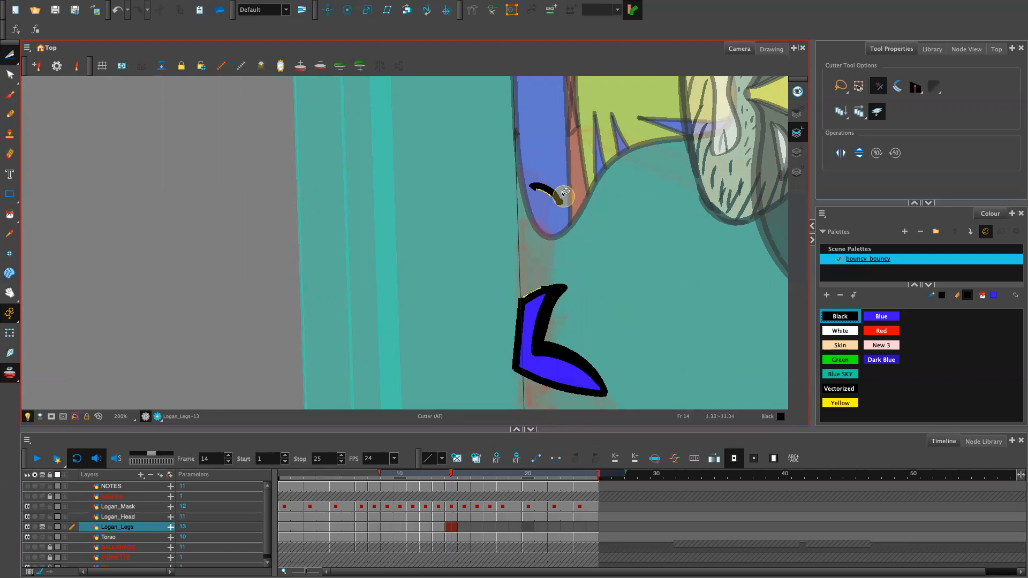
mouse_move(563, 194)
mouse_down()
mouse_move(566, 184)
mouse_move(553, 213)
mouse_move(577, 196)
mouse_up()
key(Delete)
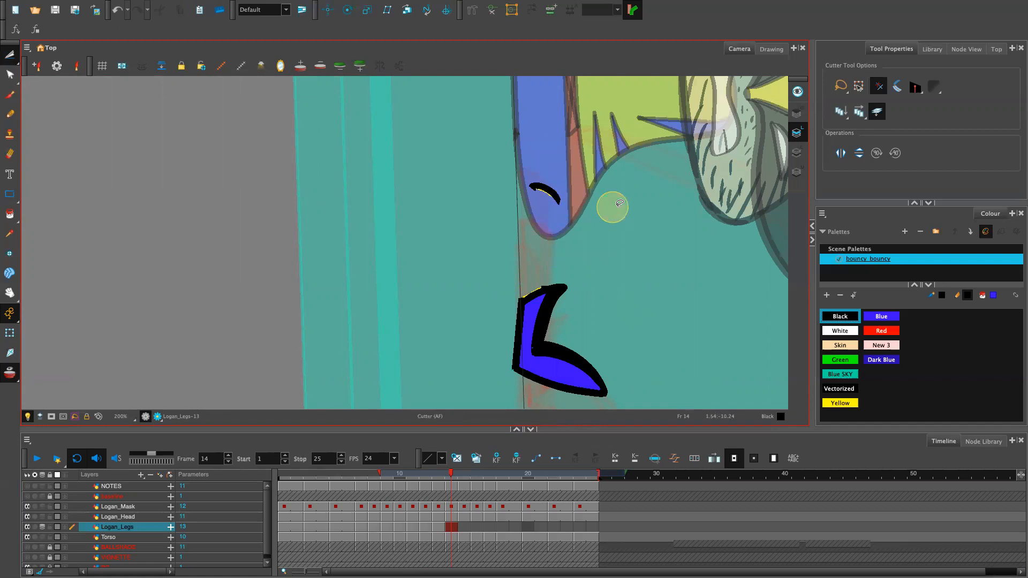
Draw two slightly curved black Pencil lines joining the hip end of frame 14's right-hand leg to its boot.
key(alt+/)
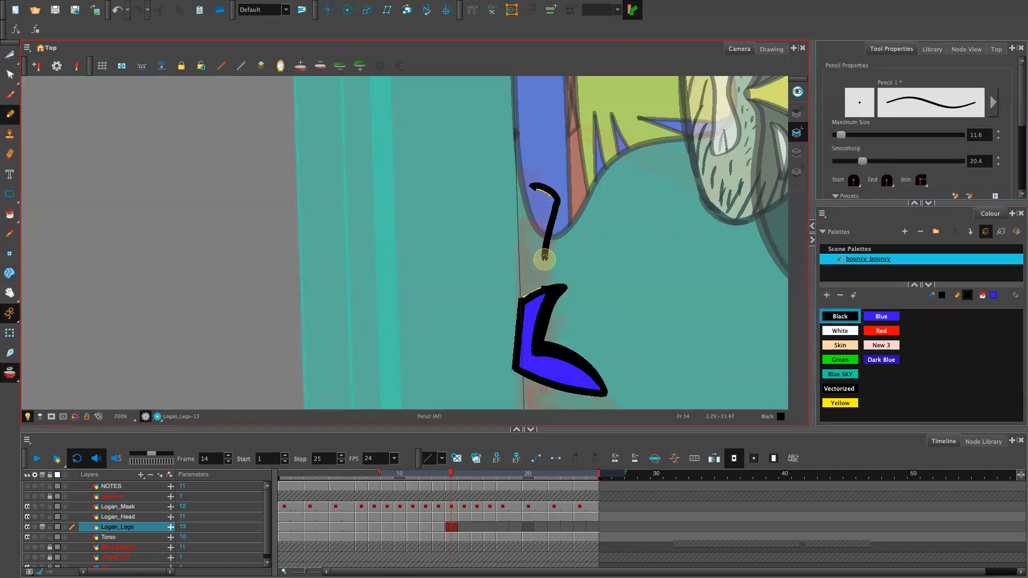
key(ctrl+z)
drag(556, 202, 544, 286)
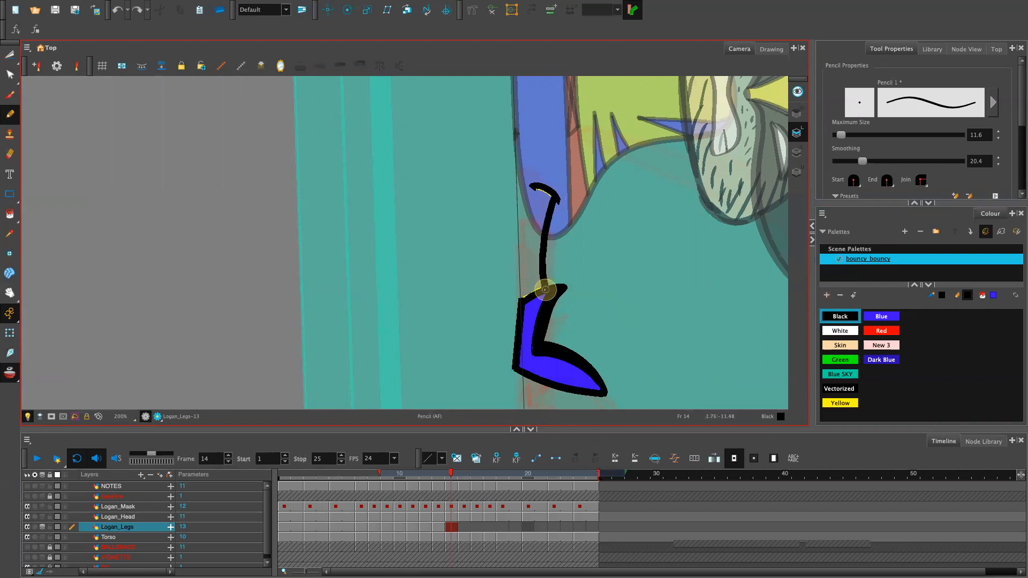
key(ctrl+z)
drag(556, 202, 544, 275)
key(ctrl+z)
drag(557, 201, 544, 289)
drag(533, 185, 518, 280)
key(ctrl+z)
drag(532, 195, 519, 266)
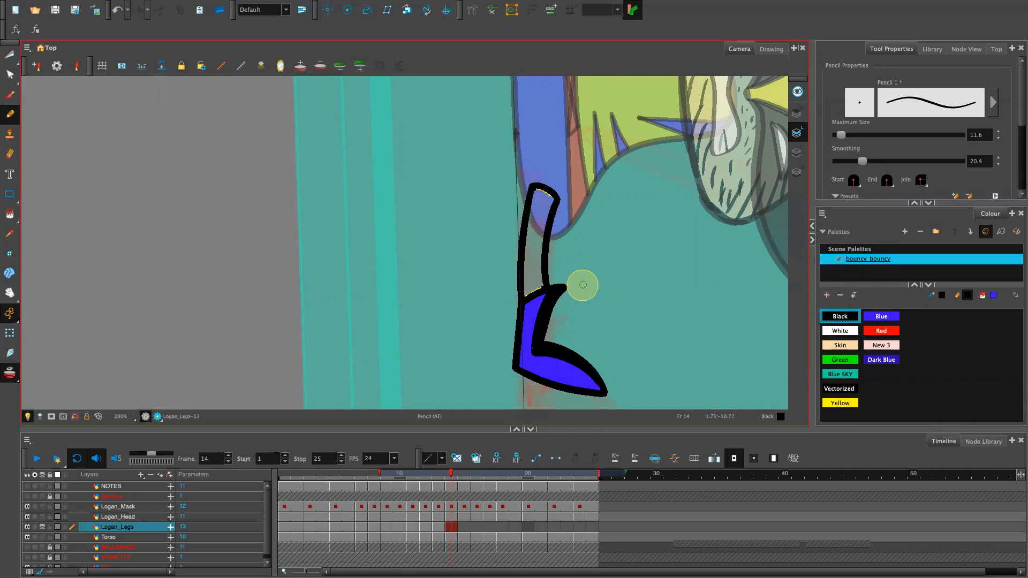
Select frame 14's right-hand boot with the Cutter, rotate it slightly and nudge it against the ends of the new leg lines.
key(alt+t)
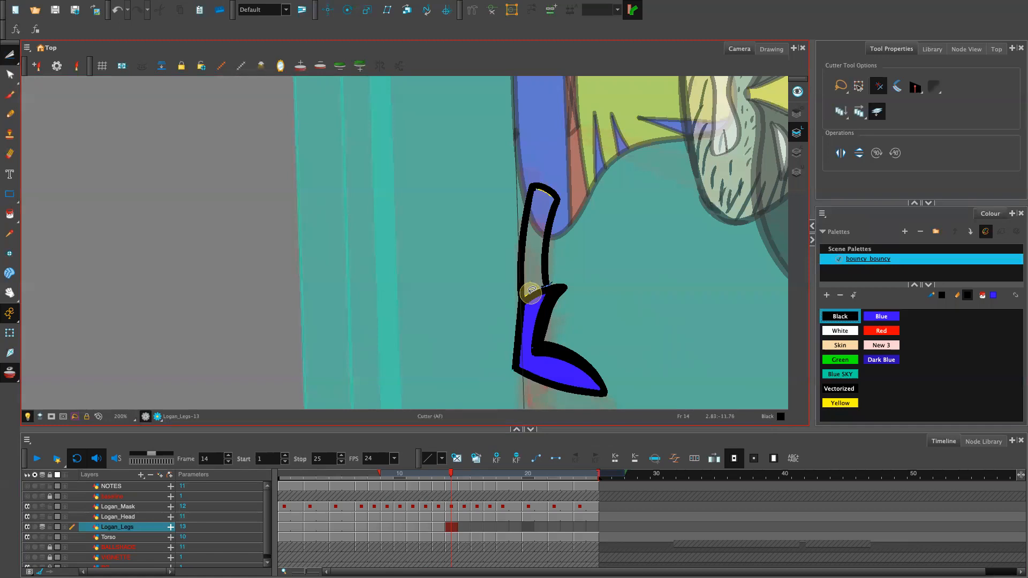
mouse_move(470, 379)
mouse_down()
mouse_move(642, 259)
mouse_move(569, 282)
mouse_up()
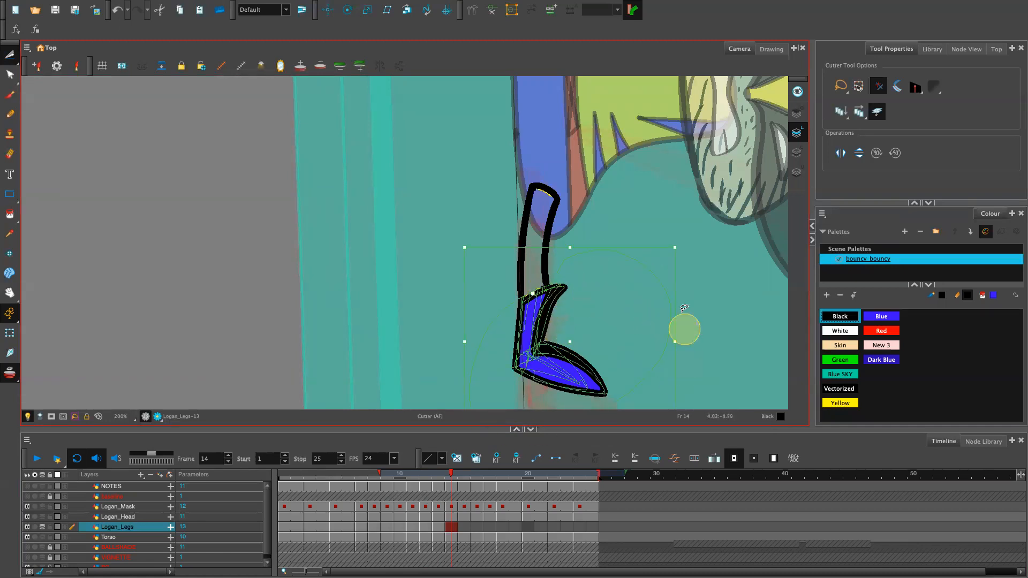
drag(682, 247, 663, 225)
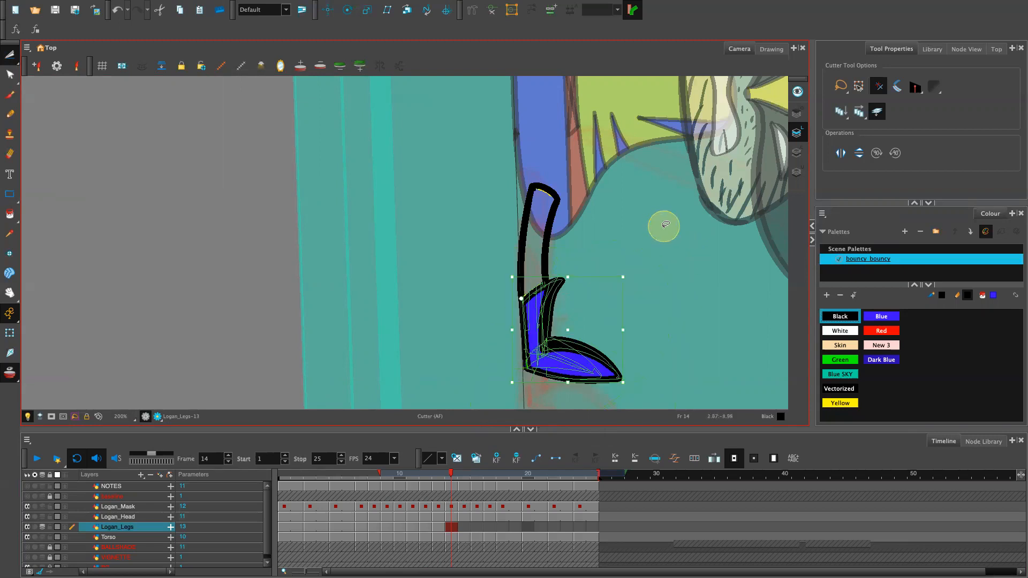
key(Left)
key(Left)
key(Left)
key(Up)
key(Up)
key(Up)
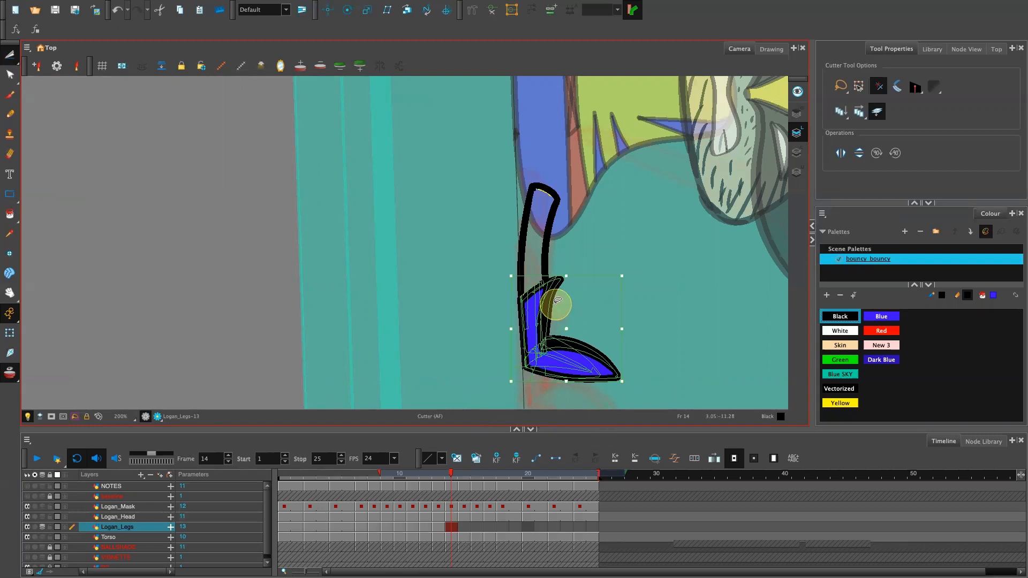
drag(557, 301, 558, 300)
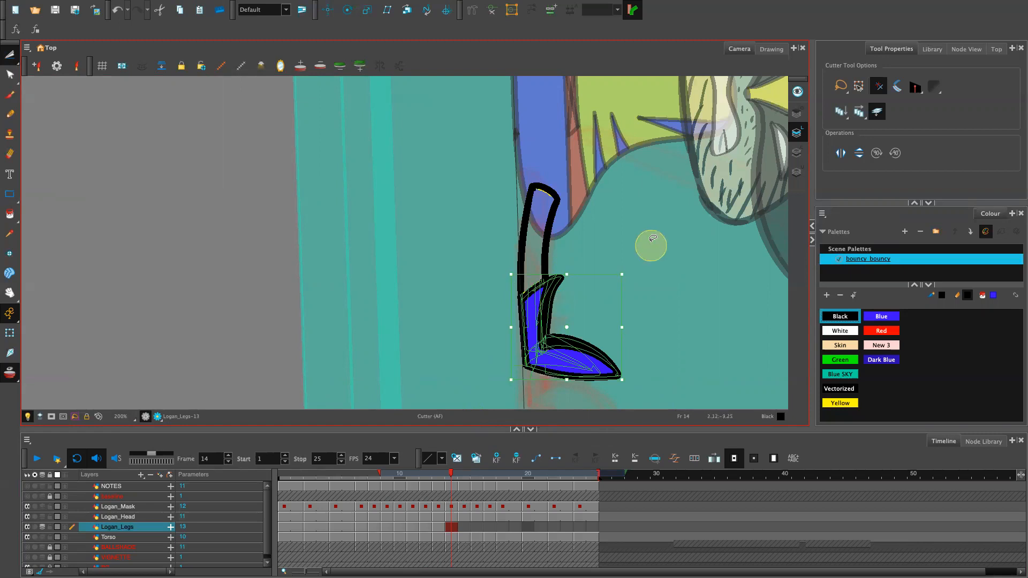
key(2)
key(2)
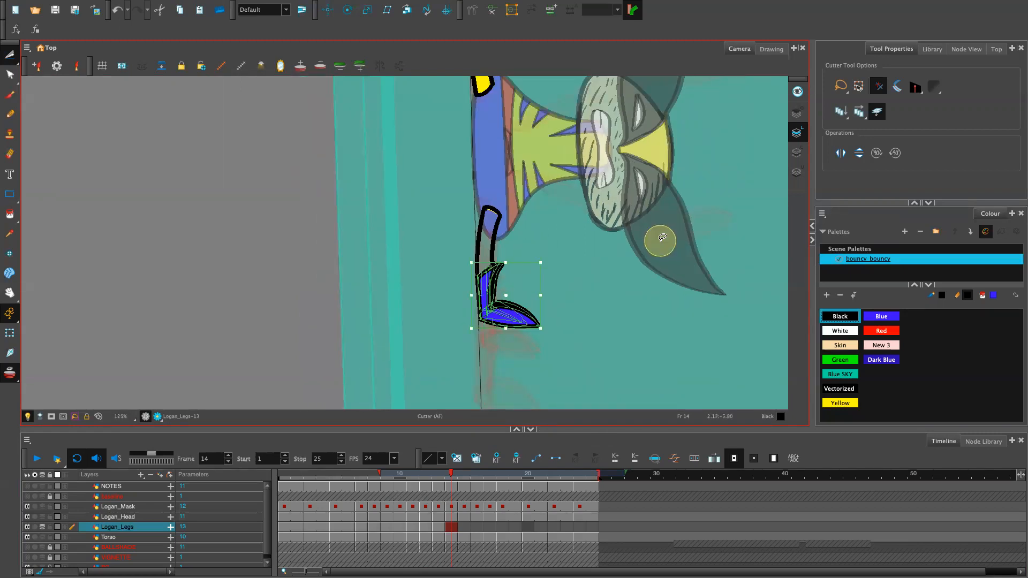
key(shift+x)
click(549, 276)
key(space)
drag(564, 236, 678, 325)
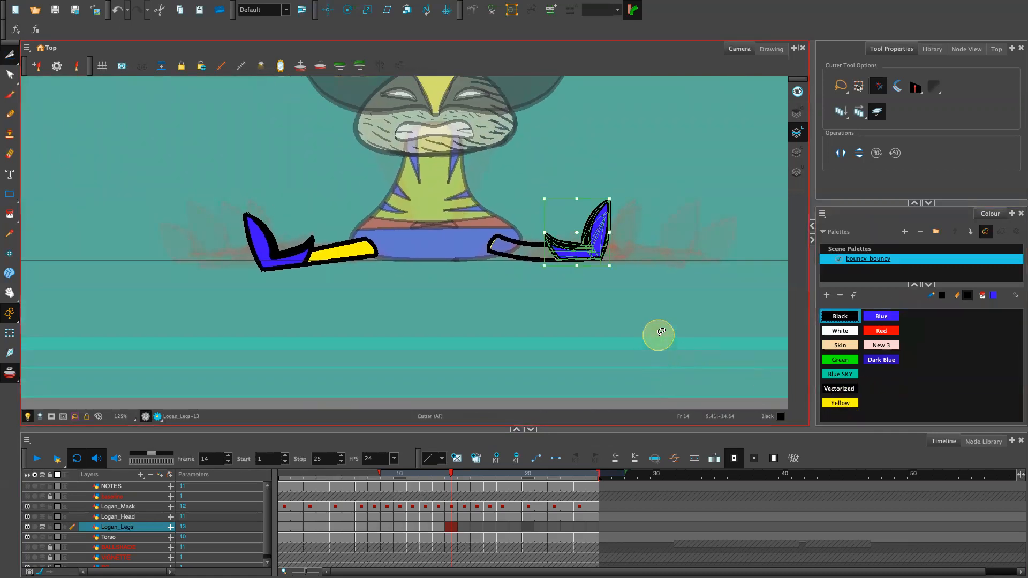
click(661, 326)
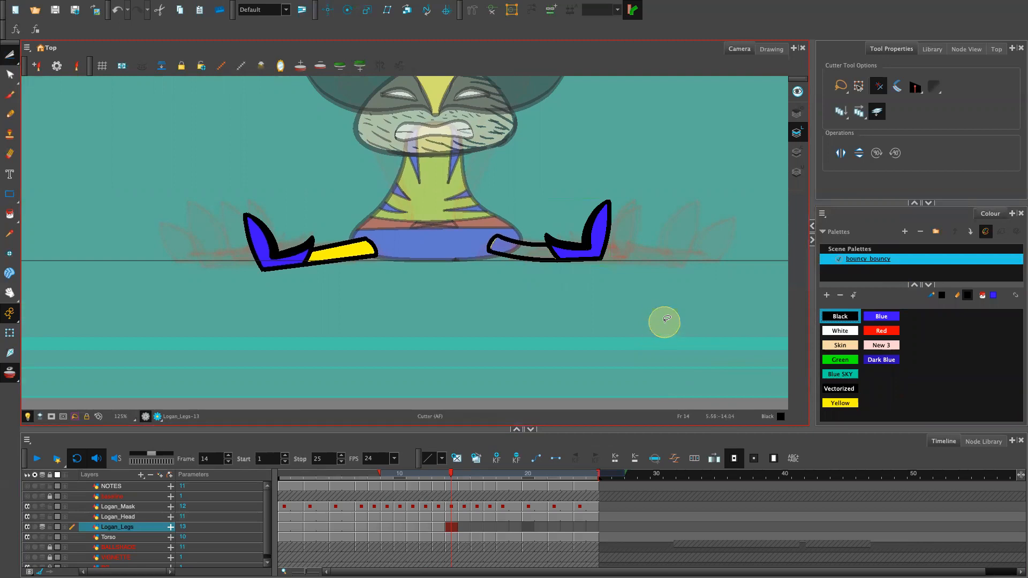
Choose the Yellow swatch and the Paint tool for filling frame 14's redrawn right-hand leg.
click(849, 404)
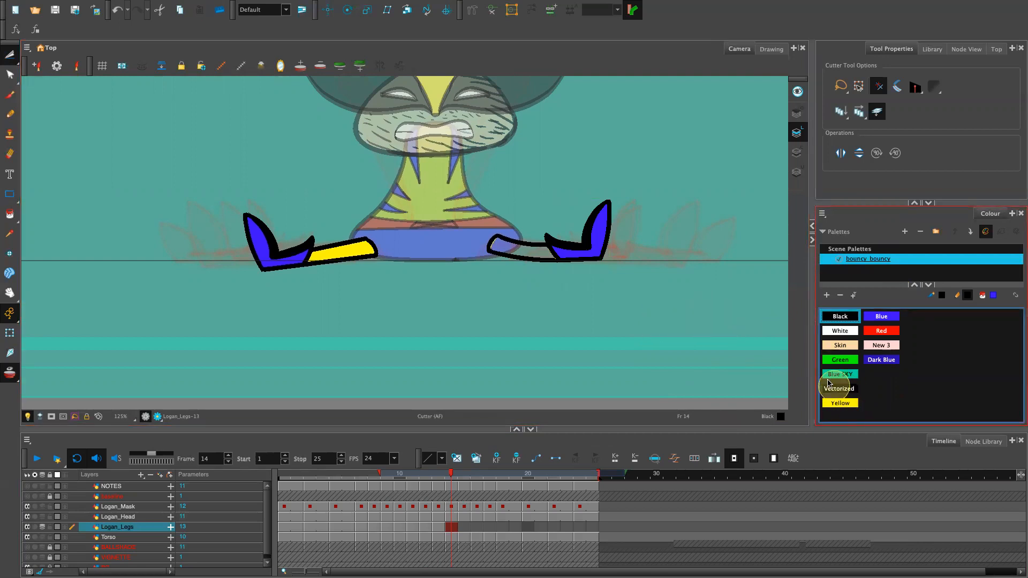
click(850, 404)
key(alt+i)
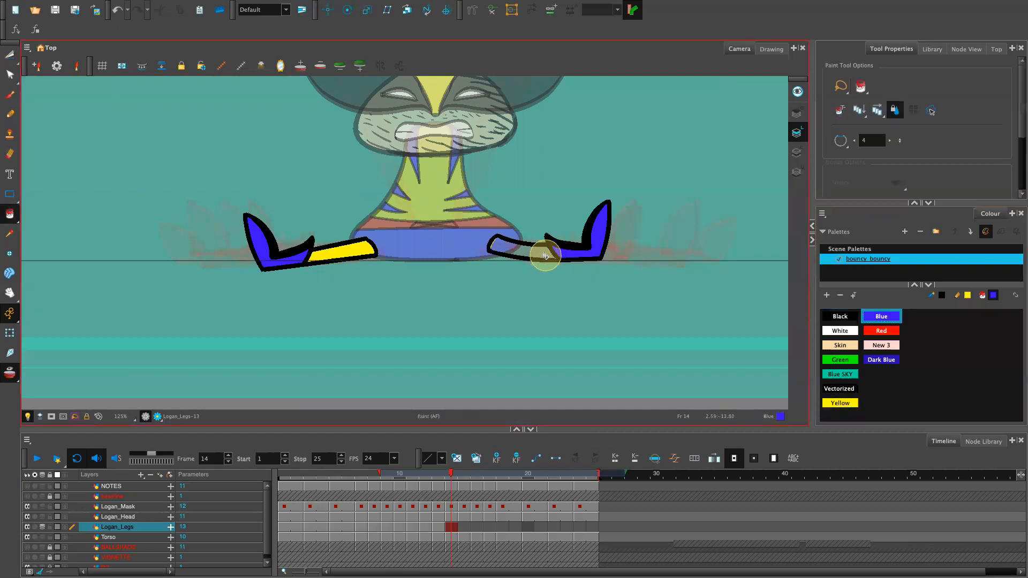
Fill the upper part of the right leg on frame 14 with the Yellow swatch.
click(539, 251)
click(840, 403)
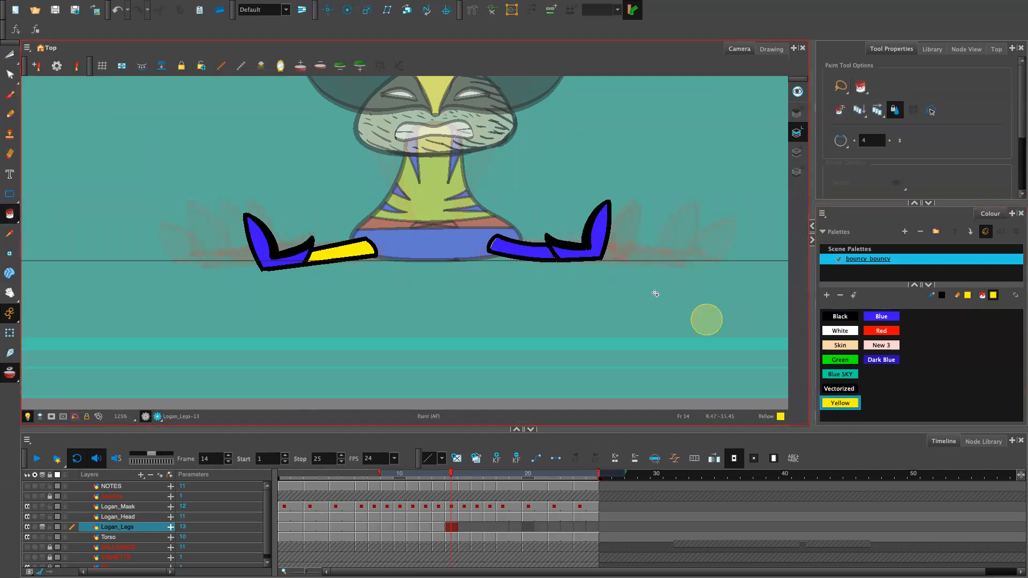
click(533, 252)
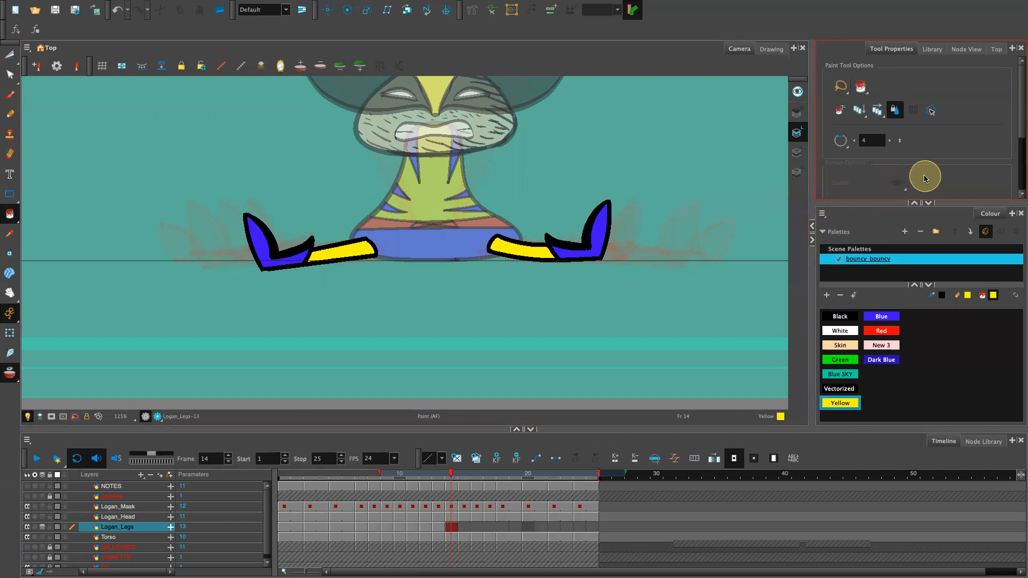
Select the whole left leg on frame 14 with the Cutter and delete it.
key(alt+t)
mouse_move(388, 262)
mouse_down()
mouse_move(358, 195)
mouse_move(319, 355)
mouse_move(396, 212)
mouse_up()
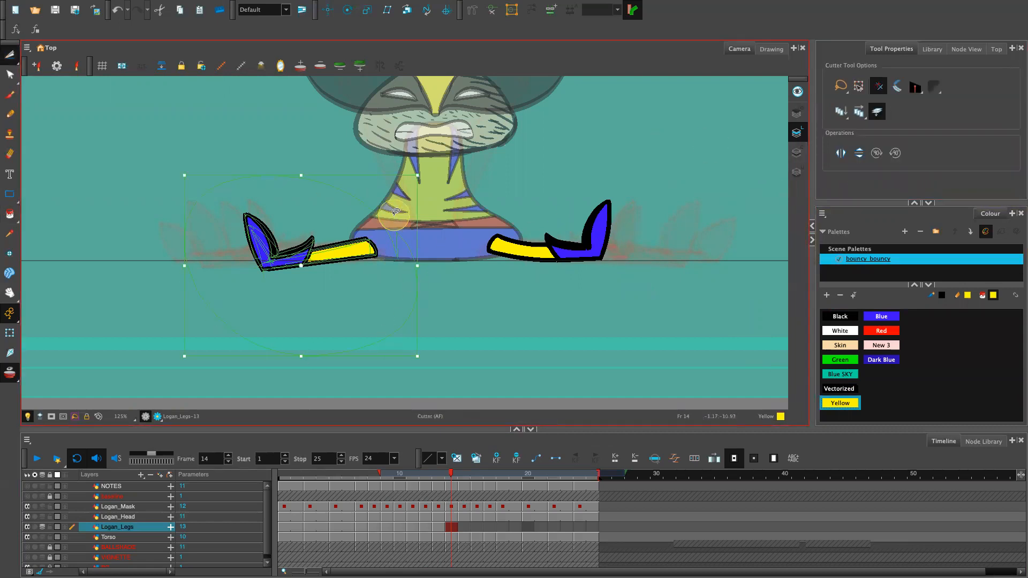
key(Delete)
Duplicate the finished right leg and flip the copy horizontally.
mouse_move(641, 175)
mouse_down()
mouse_move(506, 178)
mouse_move(648, 172)
mouse_move(581, 158)
mouse_up()
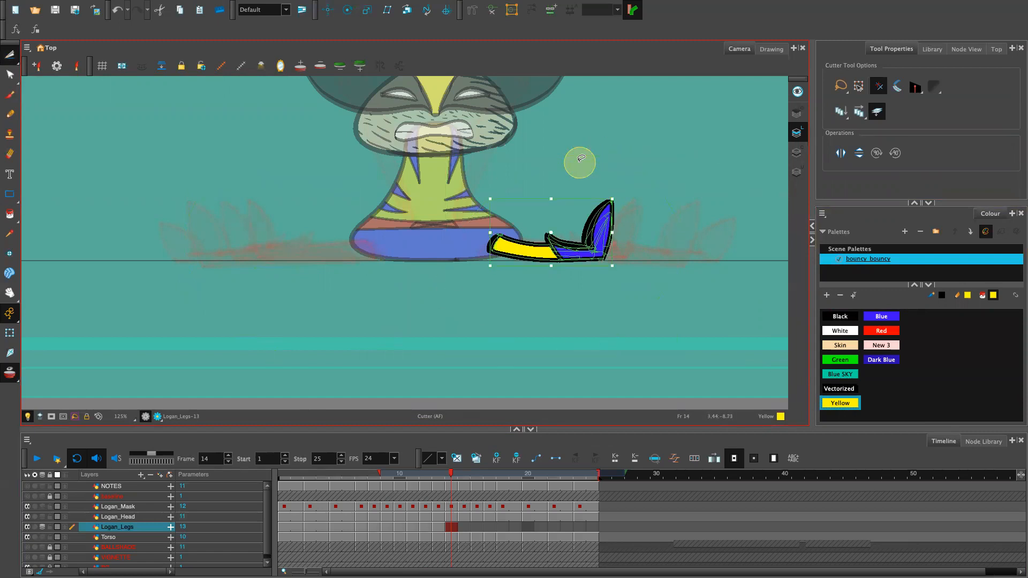
click(840, 154)
drag(549, 234, 541, 233)
Nudge the flipped leg copy left until it meets the left side of the torso, mirroring the right leg.
key(Left)
key(Left)
key(Left)
key(Left)
key(Left)
key(Left)
key(Left)
key(Left)
key(Left)
key(Left)
key(Left)
key(Left)
key(Left)
key(Left)
key(Left)
key(Left)
key(Left)
key(Left)
key(Left)
key(Left)
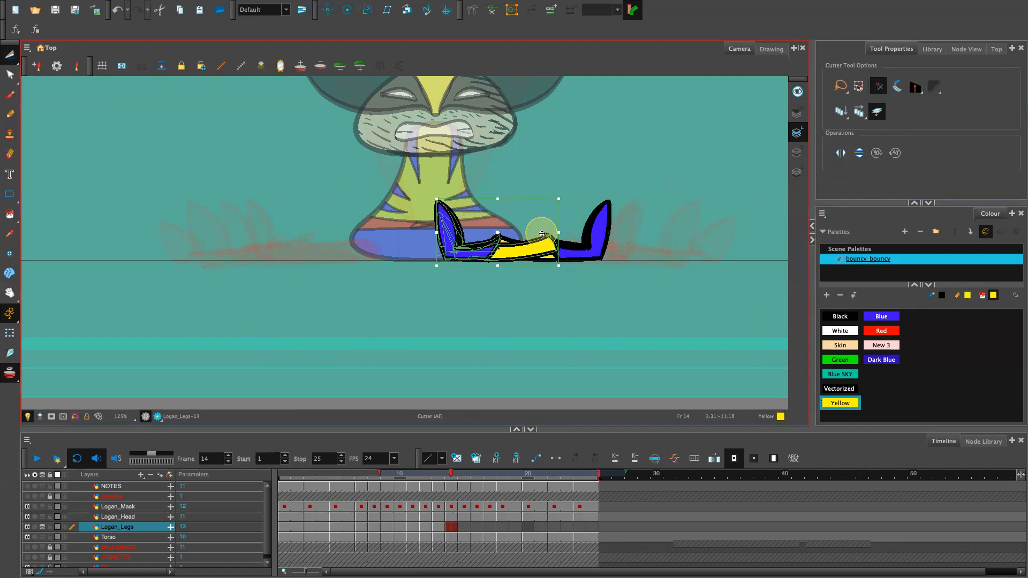
key(Left)
key(Left)
key(Left)
key(Left)
key(Left)
key(Left)
key(Left)
key(Left)
key(Left)
key(Left)
key(Left)
key(Left)
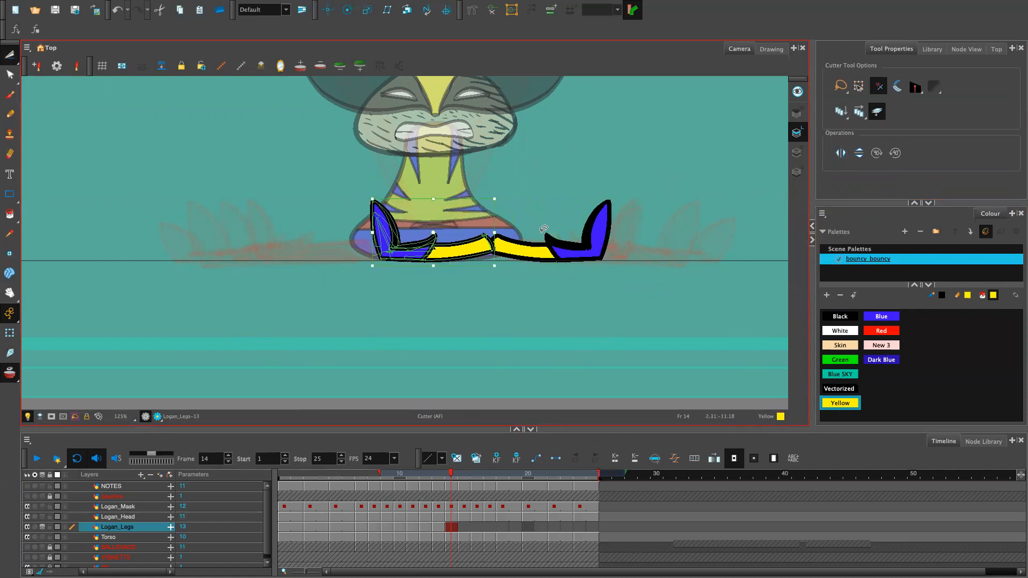
key(Left)
key(Left)
key(Left)
key(Left)
key(Left)
key(Left)
key(Left)
key(Left)
key(Left)
key(Left)
key(Left)
key(Left)
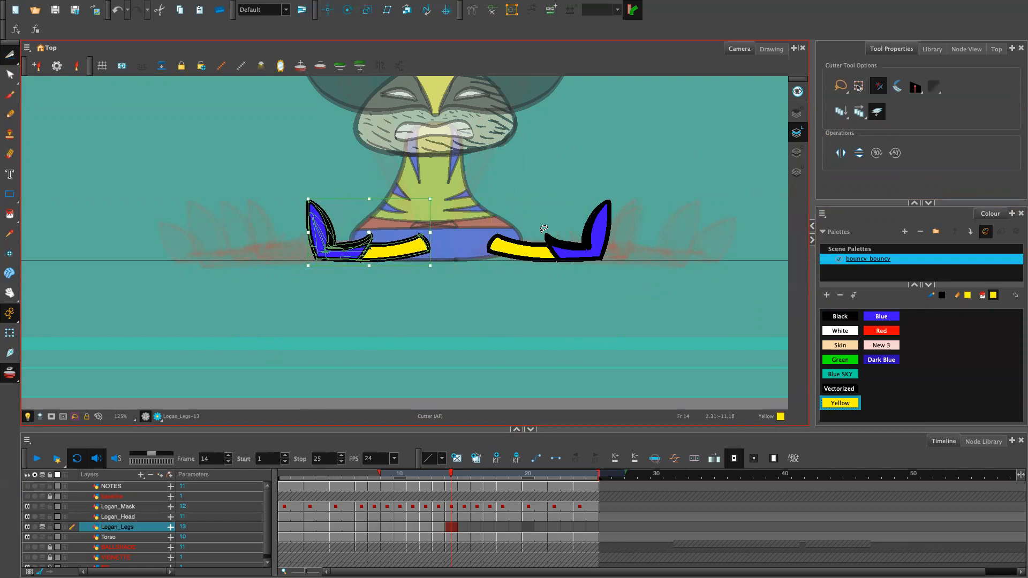
key(Left)
key(Left)
key(Left)
key(Left)
key(Left)
key(Left)
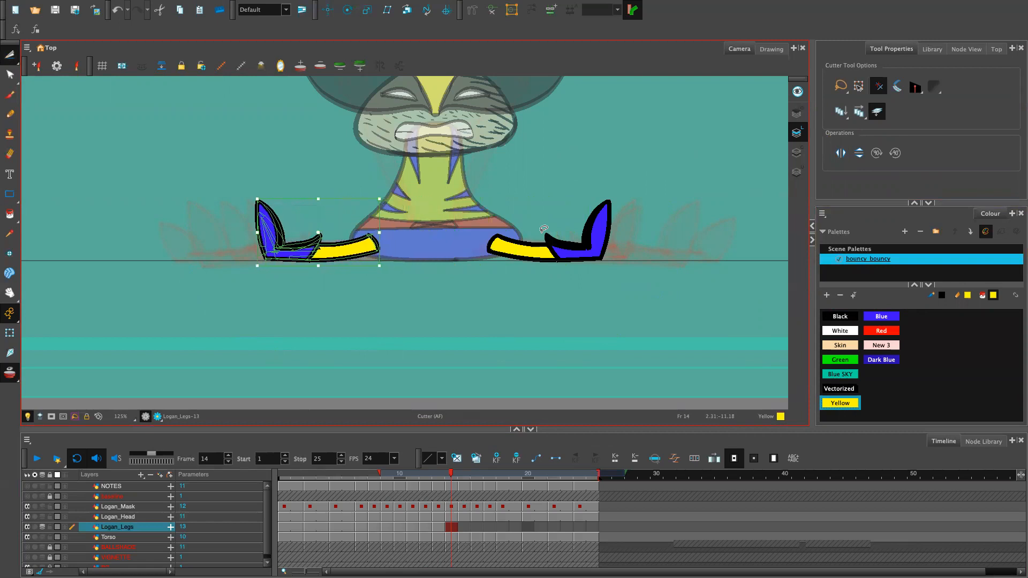
key(Right)
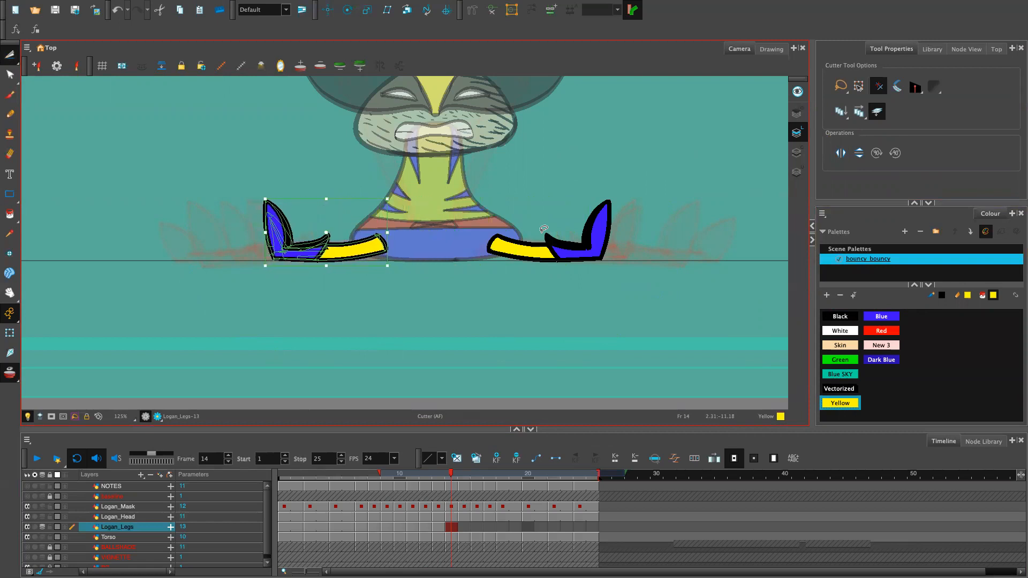
key(Left)
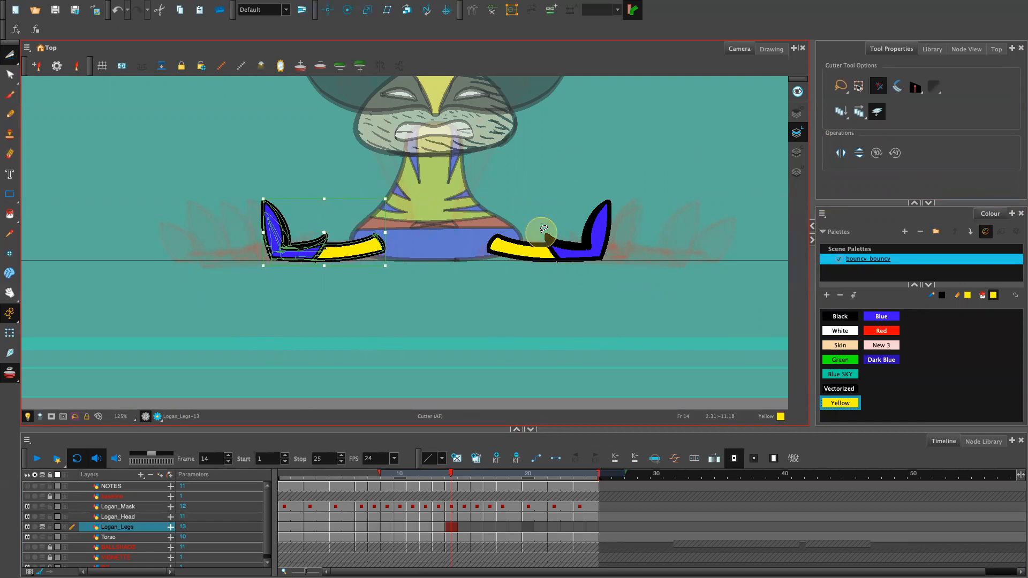
Scrub the timeline to check the mirrored legs in the animation, and stop at frame 15.
key(2)
key(2)
key(2)
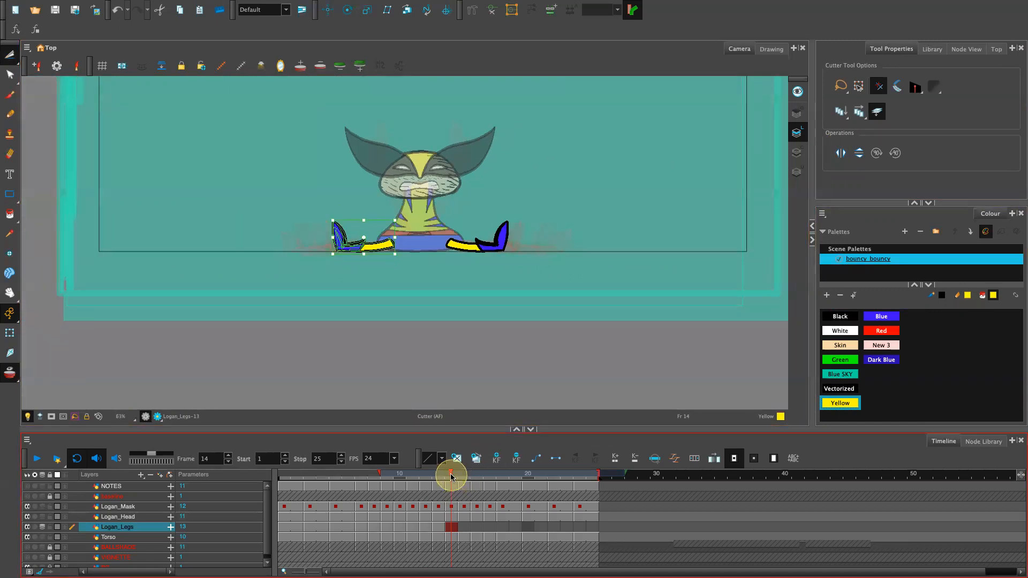
mouse_move(451, 476)
mouse_down()
mouse_move(436, 482)
mouse_move(462, 487)
mouse_move(427, 497)
mouse_move(455, 492)
mouse_move(413, 500)
mouse_move(462, 508)
mouse_move(442, 514)
mouse_move(466, 509)
mouse_move(454, 509)
mouse_up()
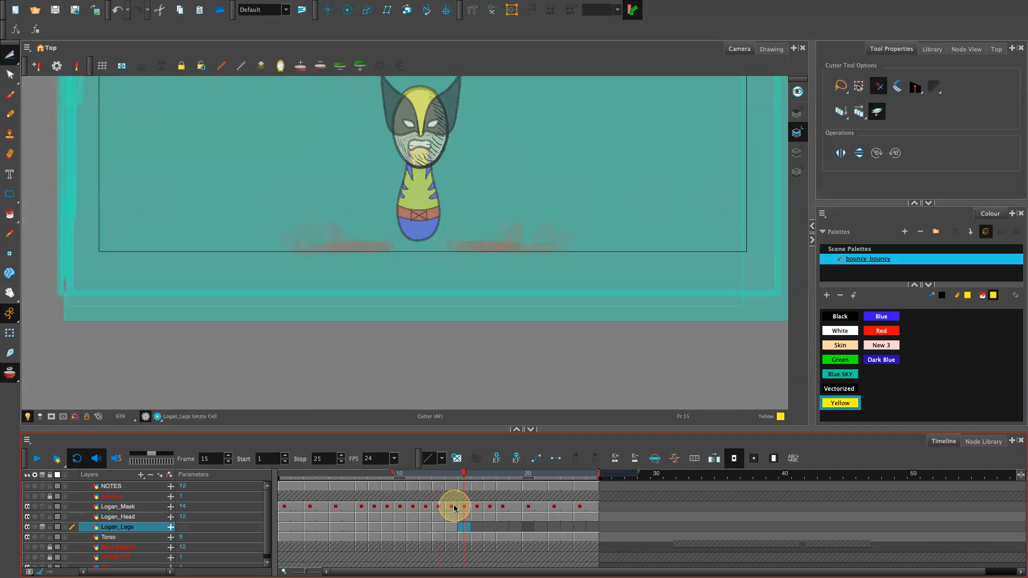
Draw the hip end and upper edge of the right leg in Black with the Pencil on frame 15 of Logan_Legs.
key(2)
key(2)
key(2)
key(space)
drag(537, 364, 514, 378)
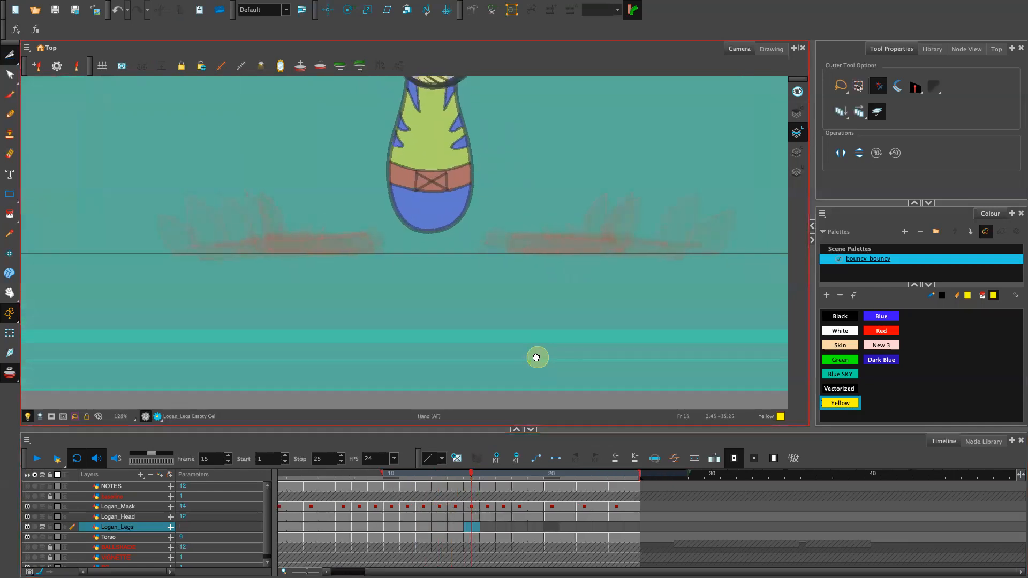
click(840, 316)
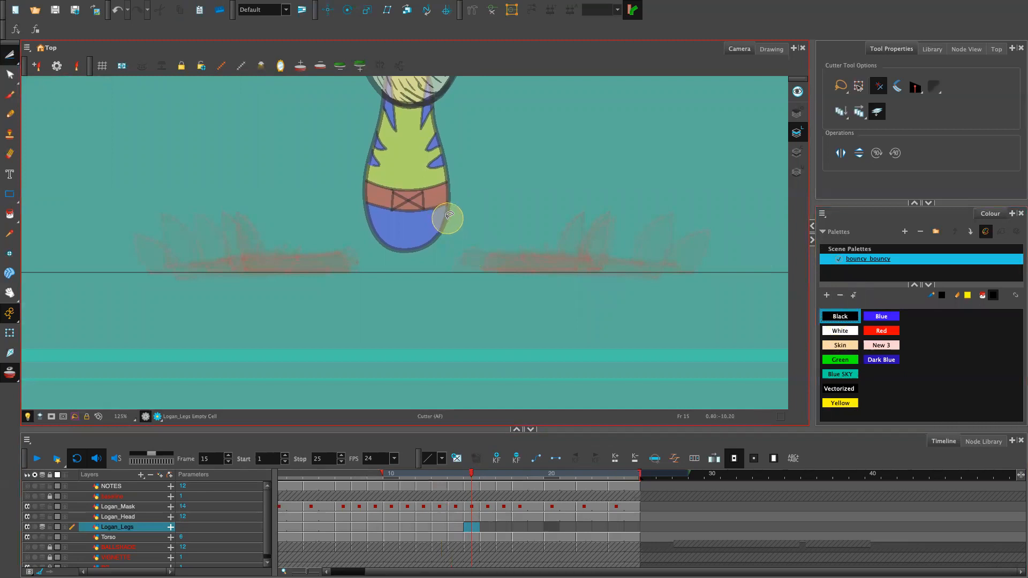
key(alt+slash)
drag(441, 215, 540, 250)
key(ctrl+z)
click(847, 320)
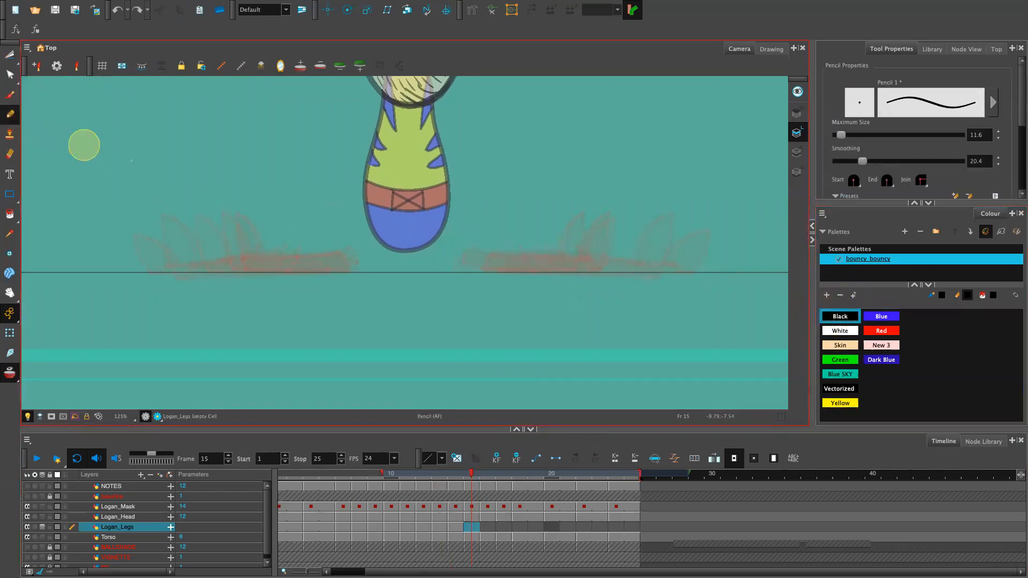
mouse_move(441, 214)
mouse_down()
mouse_move(453, 231)
mouse_move(527, 258)
mouse_up()
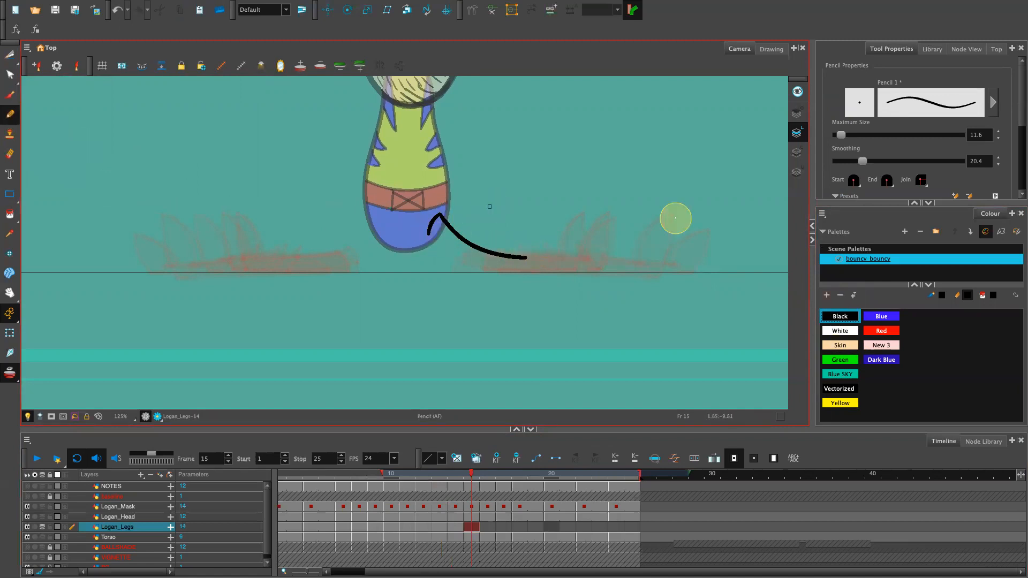
Draw the upturned foot with its curved sole at the end of the right leg line.
mouse_move(526, 257)
mouse_down()
mouse_move(556, 221)
mouse_move(551, 273)
mouse_up()
mouse_move(555, 221)
mouse_down()
mouse_move(552, 273)
mouse_move(558, 216)
mouse_move(555, 260)
mouse_move(546, 275)
mouse_move(530, 272)
mouse_up()
key(ctrl+z)
key(ctrl+z)
key(ctrl+z)
mouse_move(558, 217)
mouse_down()
mouse_move(541, 238)
mouse_move(545, 275)
mouse_up()
key(ctrl+z)
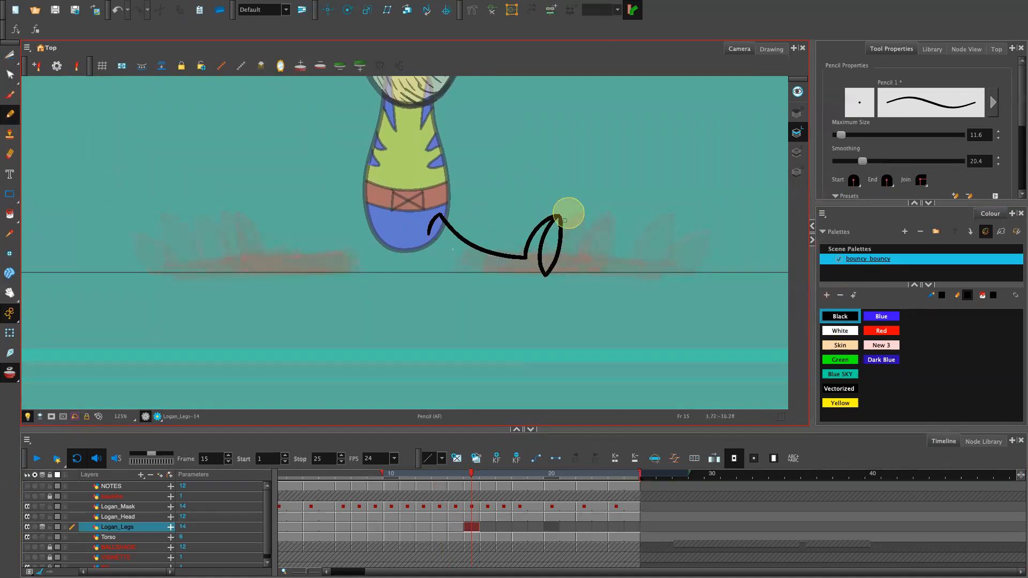
Draw the right leg's lower edge from the hip to the heel and trim the line overshooting the heel.
drag(435, 241, 540, 277)
key(ctrl+z)
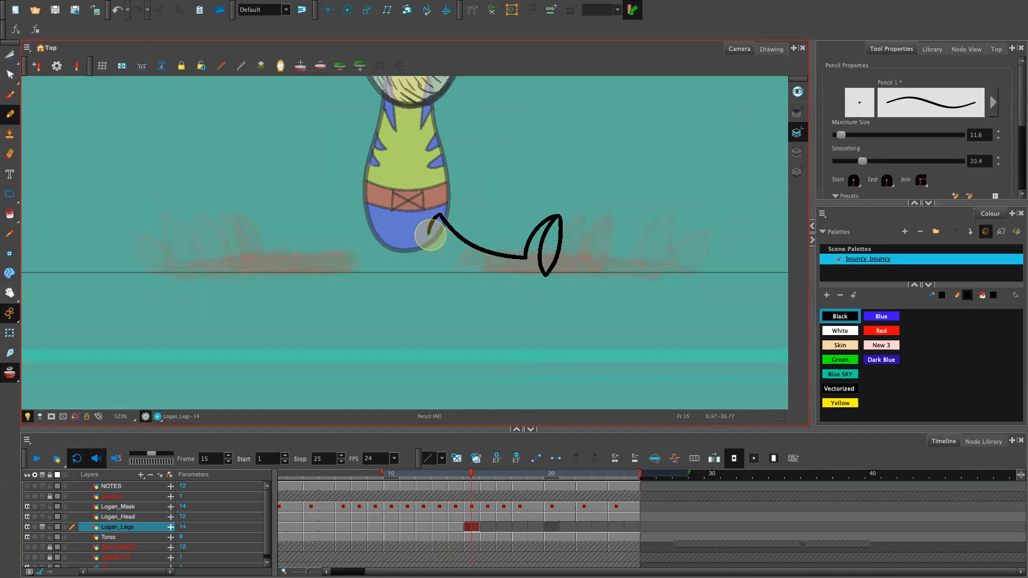
mouse_move(428, 234)
mouse_down()
mouse_move(524, 274)
mouse_move(507, 276)
mouse_move(534, 273)
mouse_up()
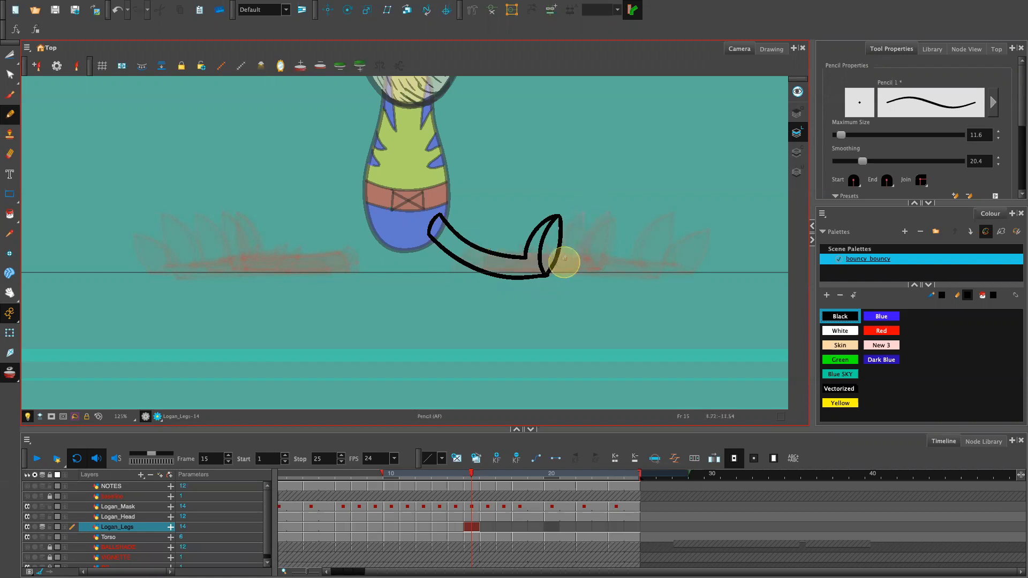
key(alt+t)
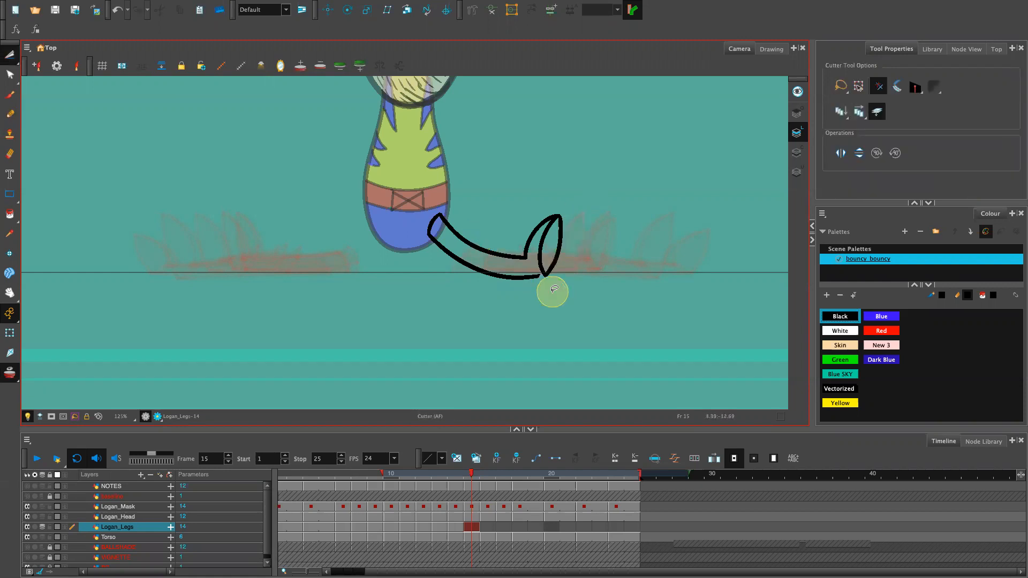
Draw the heel line on the sole and the pointed boot cuff, and trim the cuff line sticking out below the leg.
key(alt+slash)
drag(543, 274, 557, 257)
key(super+z)
mouse_move(465, 230)
mouse_down()
mouse_move(474, 253)
mouse_move(507, 280)
mouse_move(466, 228)
mouse_move(517, 283)
mouse_up()
key(super+z)
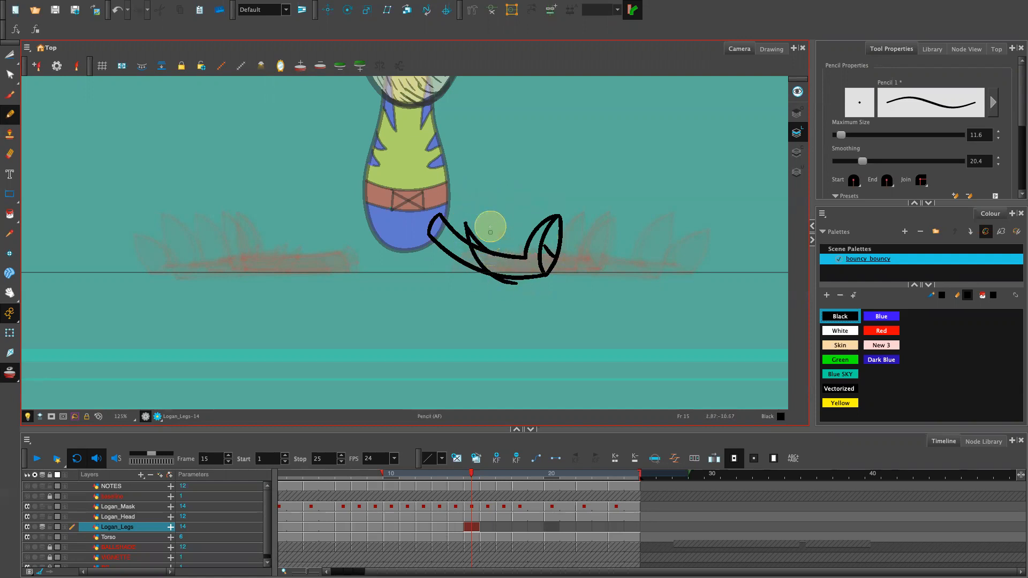
key(alt+t)
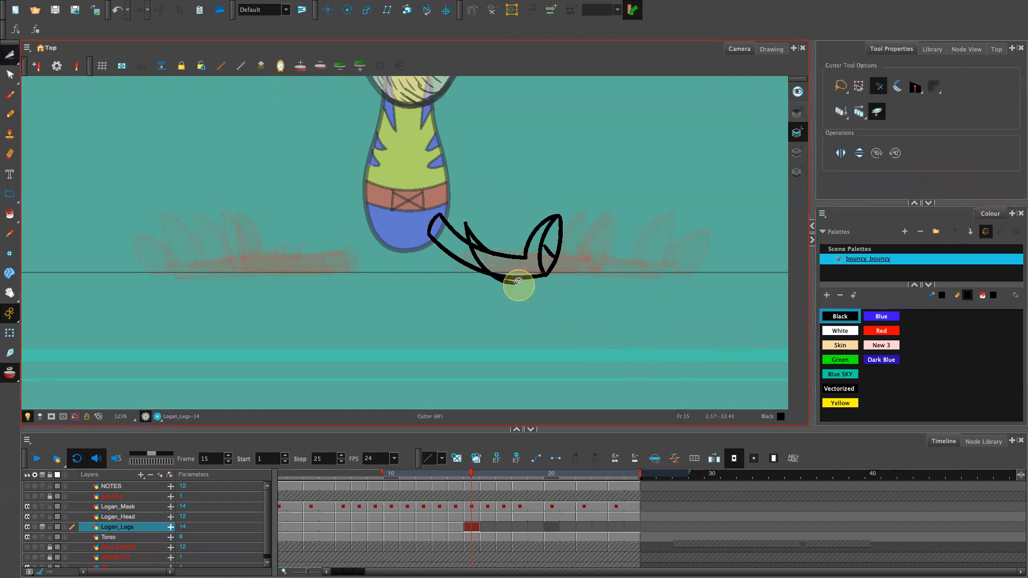
drag(507, 280, 480, 244)
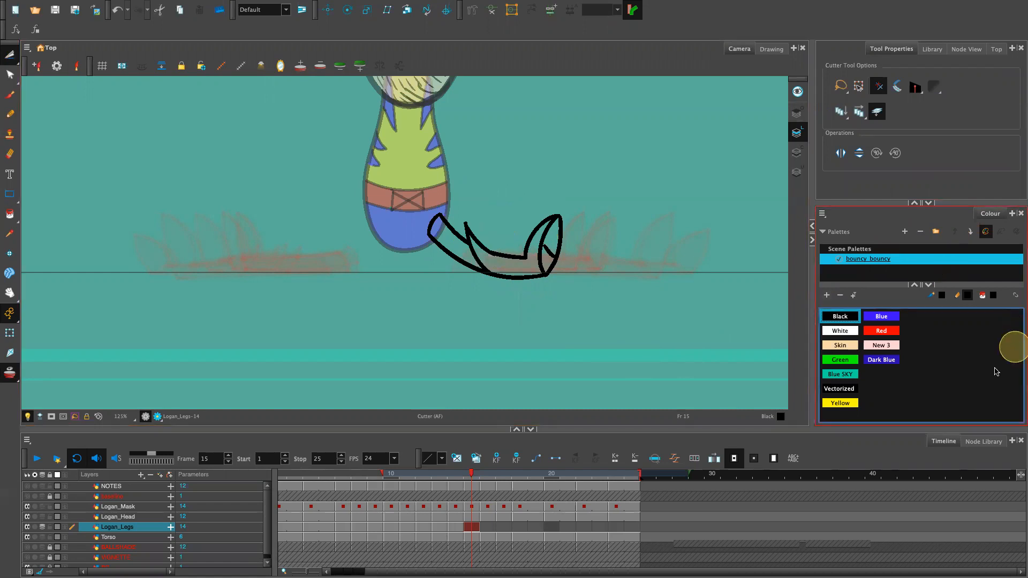
Fill the upper part of the right leg above the boot cuff with Yellow on frame 15.
click(840, 403)
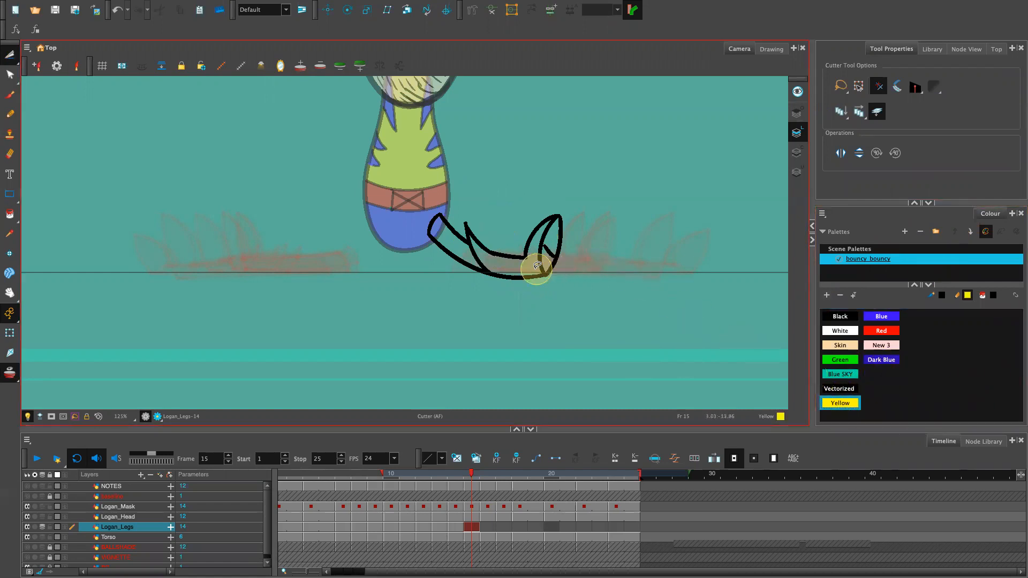
key(alt+i)
click(452, 236)
click(851, 313)
click(838, 402)
key(ctrl+z)
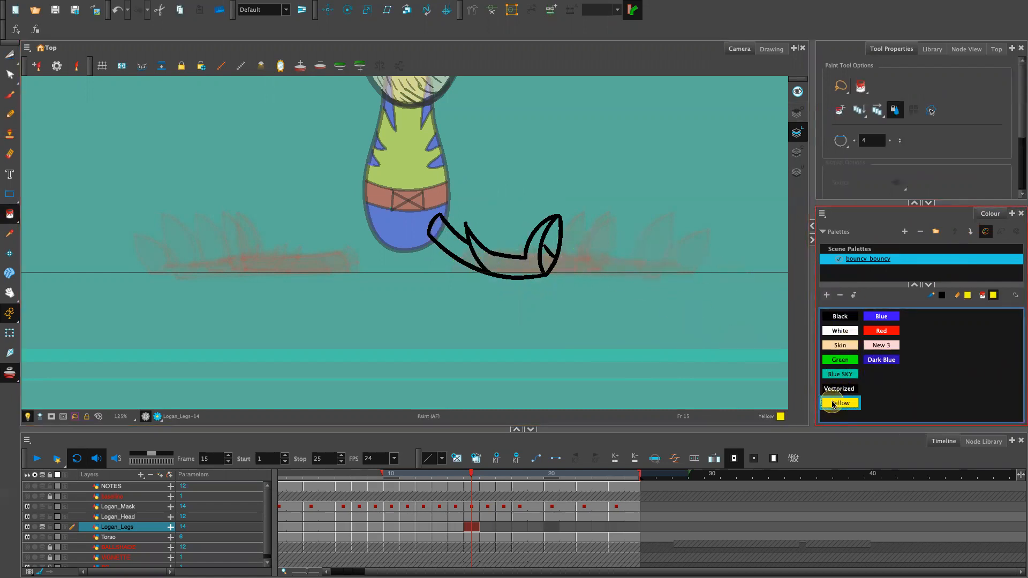
click(455, 249)
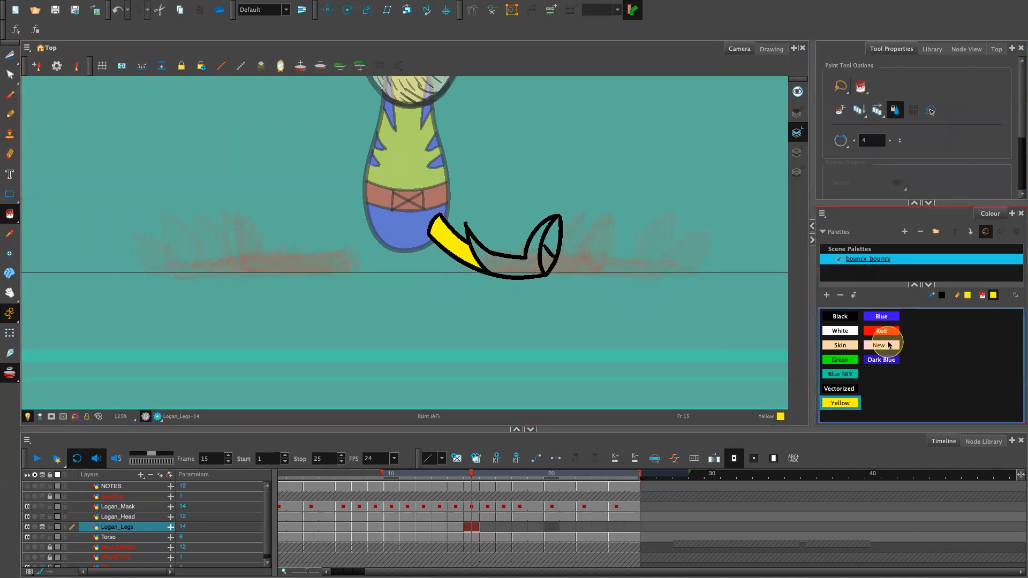
Fill the sole of the right boot with Dark Blue and the rest of the boot with Blue.
click(881, 359)
click(552, 244)
click(886, 316)
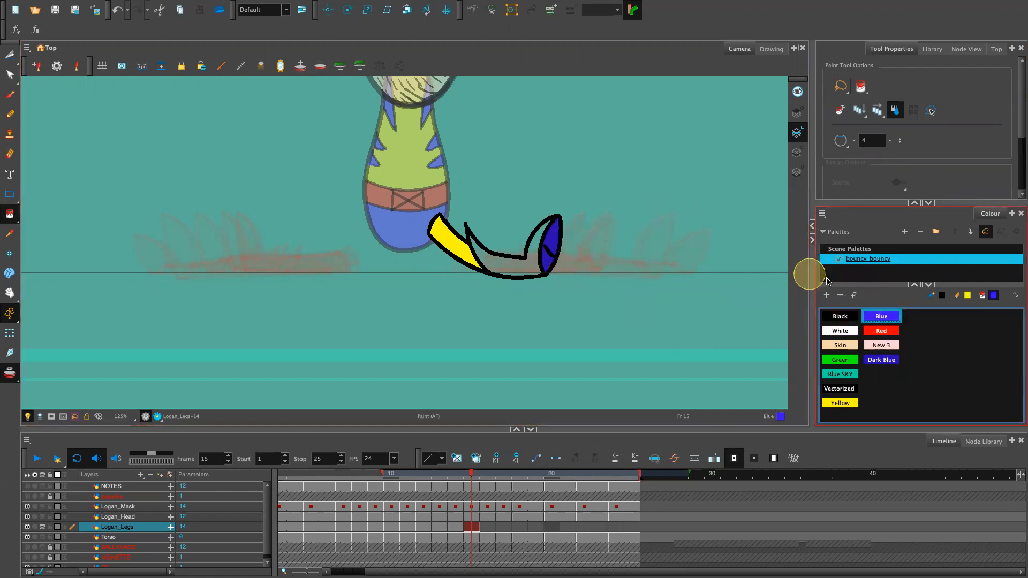
click(514, 252)
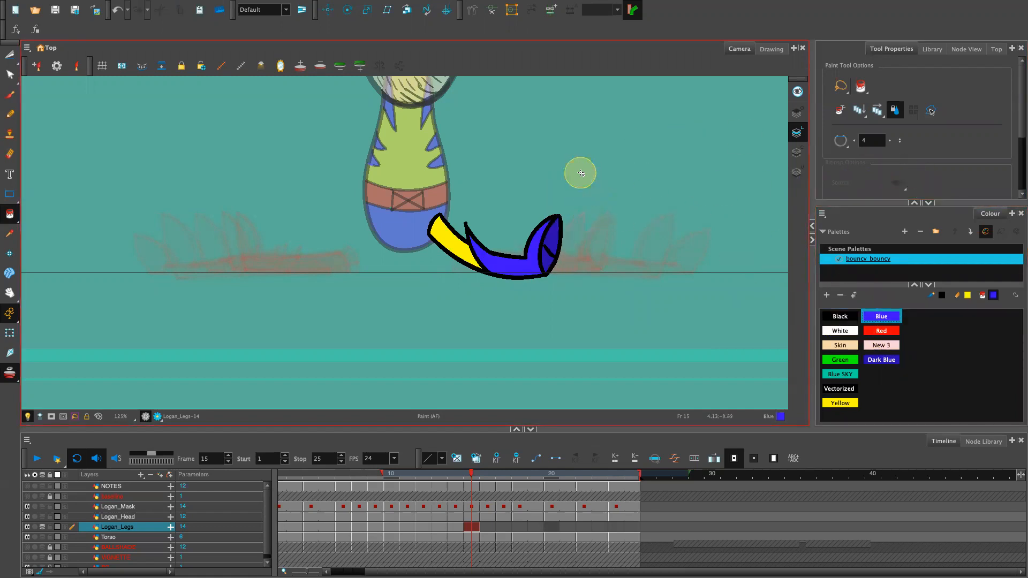
Scale down the entire right leg on frame 15 and rotate it slightly so the heel meets the ground line.
mouse_move(555, 161)
mouse_down()
mouse_move(600, 257)
mouse_move(560, 160)
mouse_up()
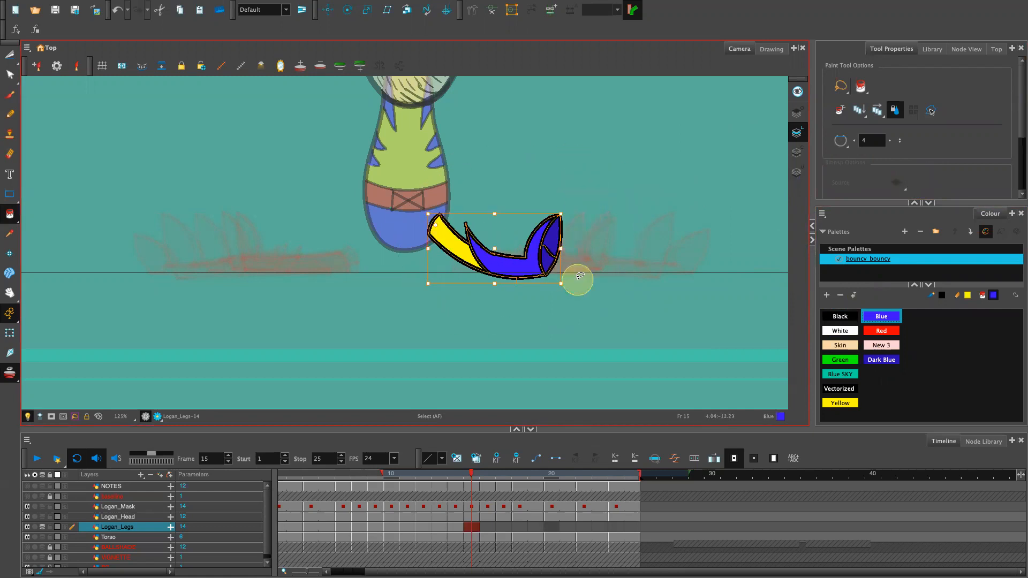
drag(560, 283, 535, 272)
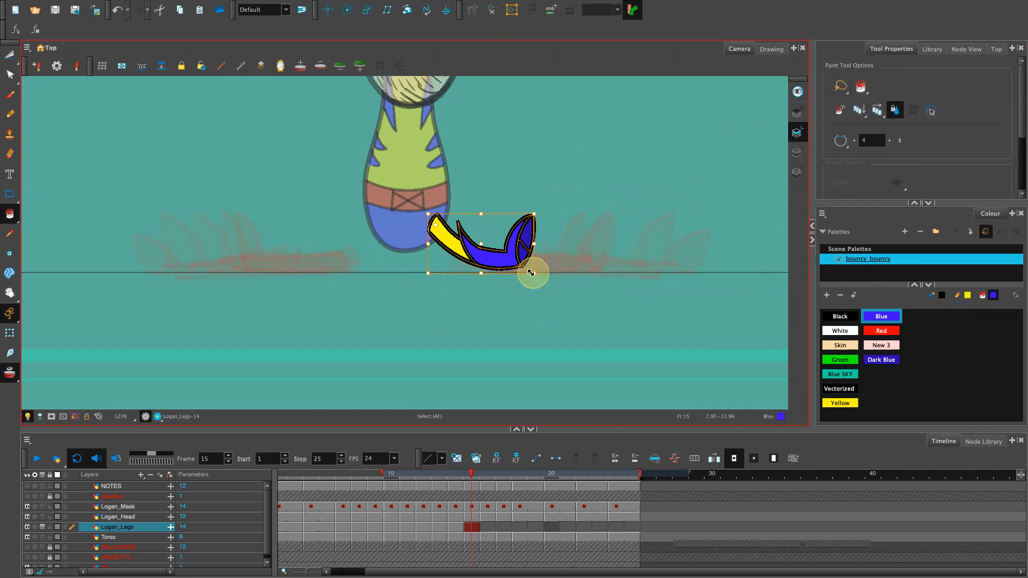
drag(538, 208, 541, 223)
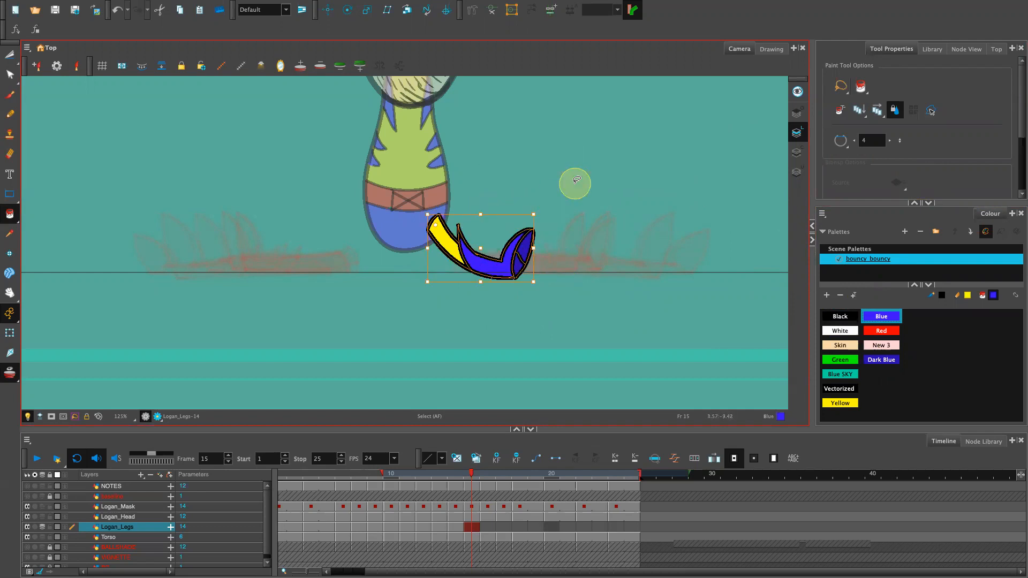
drag(539, 285, 543, 281)
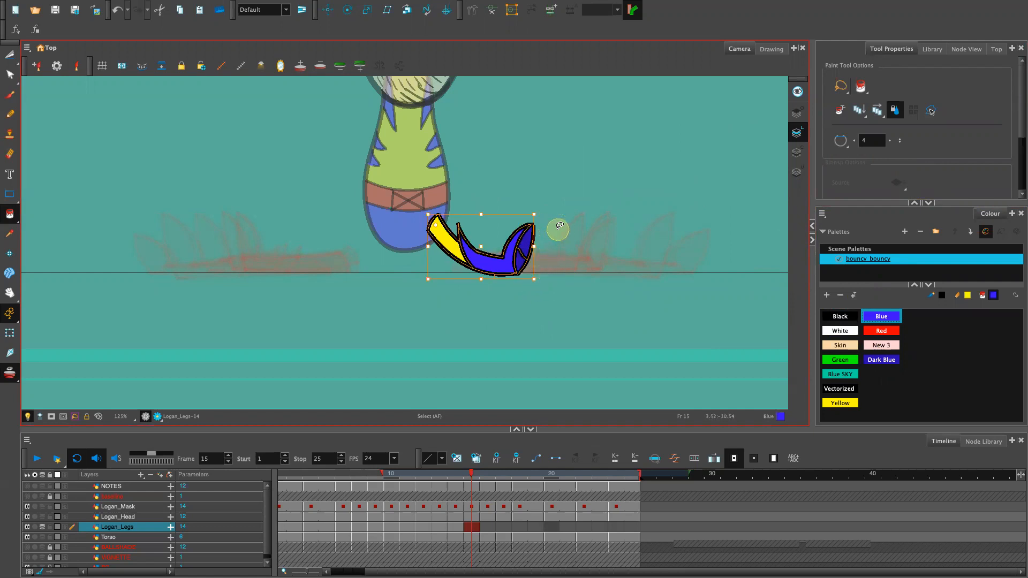
click(541, 214)
Select the foot of the right leg with the Cutter and enlarge it slightly from the heel.
key(alt+t)
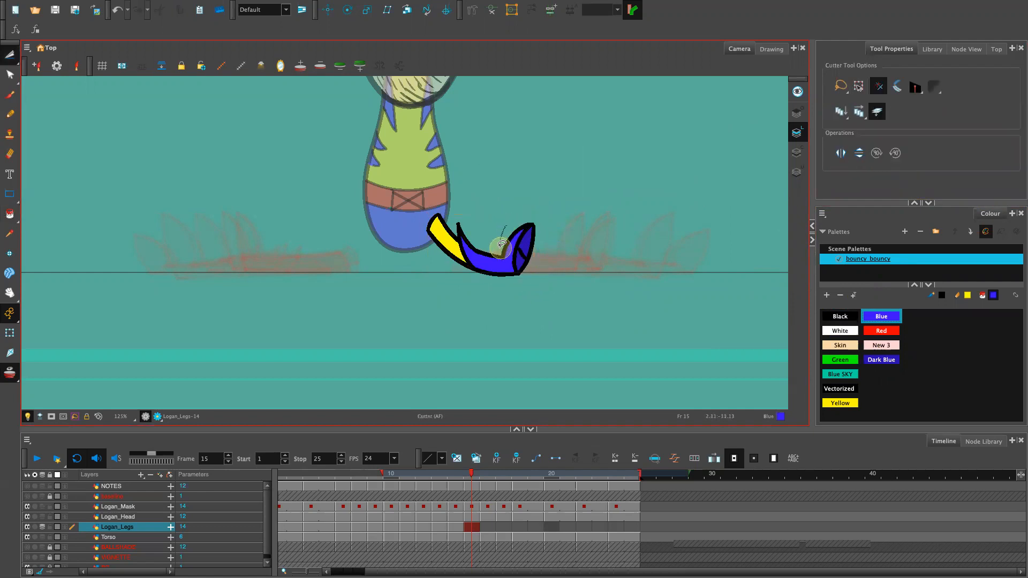
mouse_move(554, 266)
mouse_down()
mouse_move(552, 191)
mouse_move(503, 228)
mouse_up()
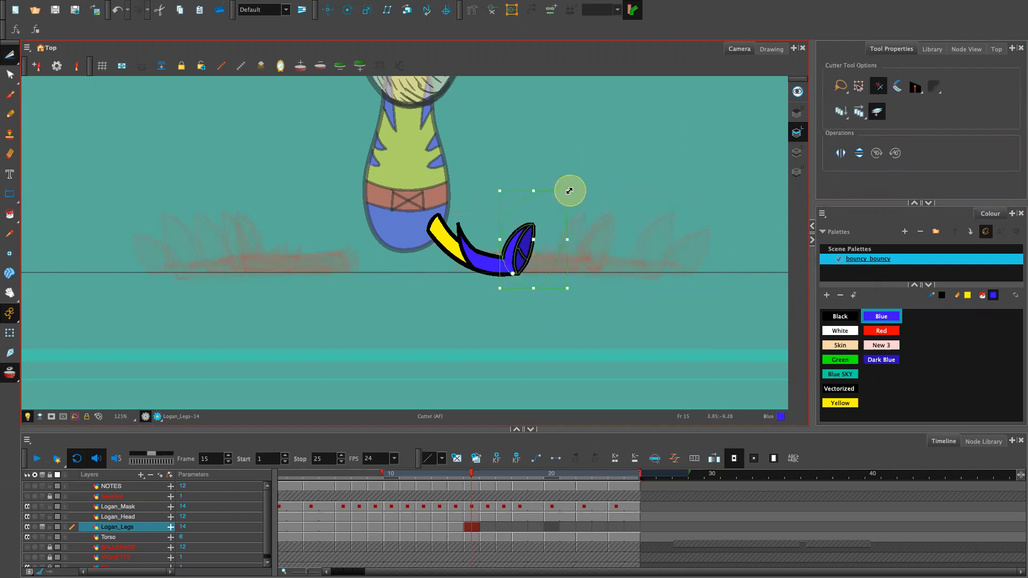
drag(569, 186, 573, 176)
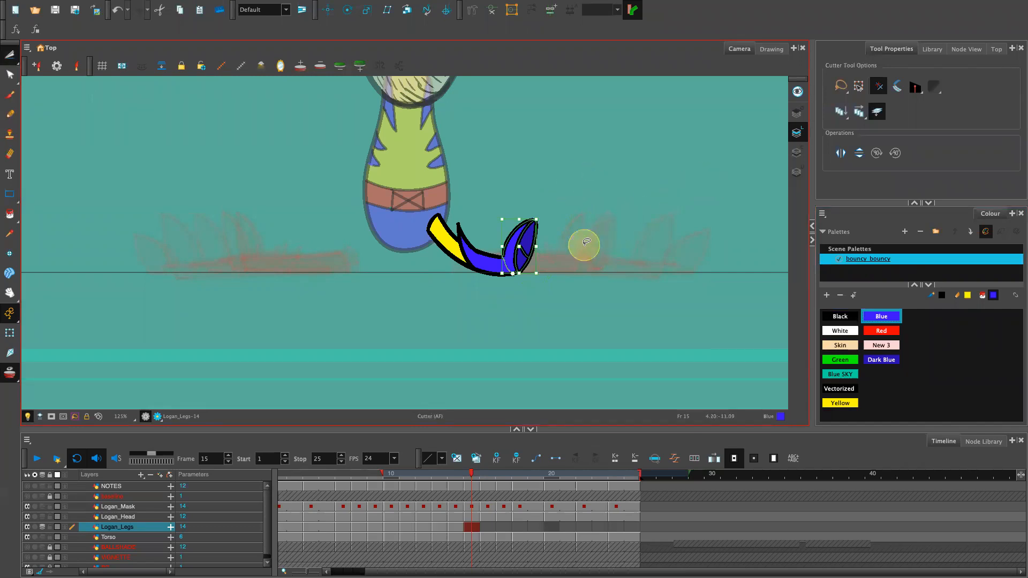
Nudge the enlarged foot slightly so it lines up with the boot's heel, deselect it and switch to the Pencil with Black.
scroll(587, 242, up, 5)
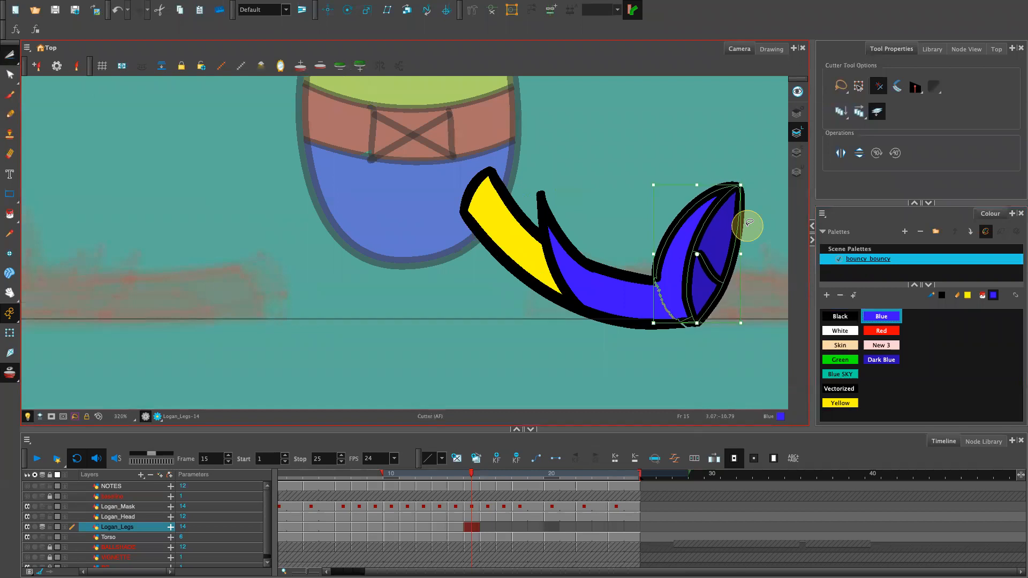
key(Left)
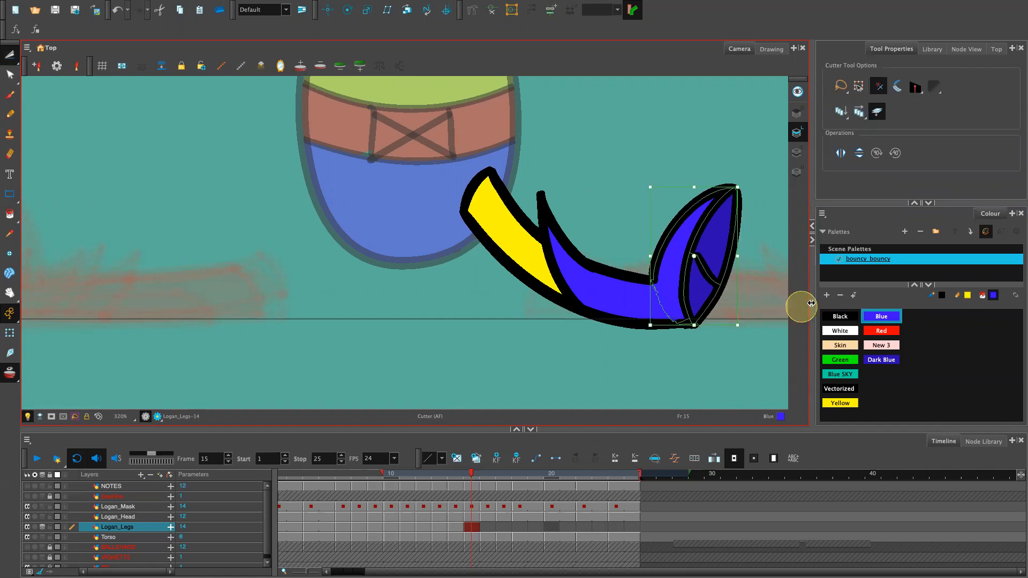
click(759, 332)
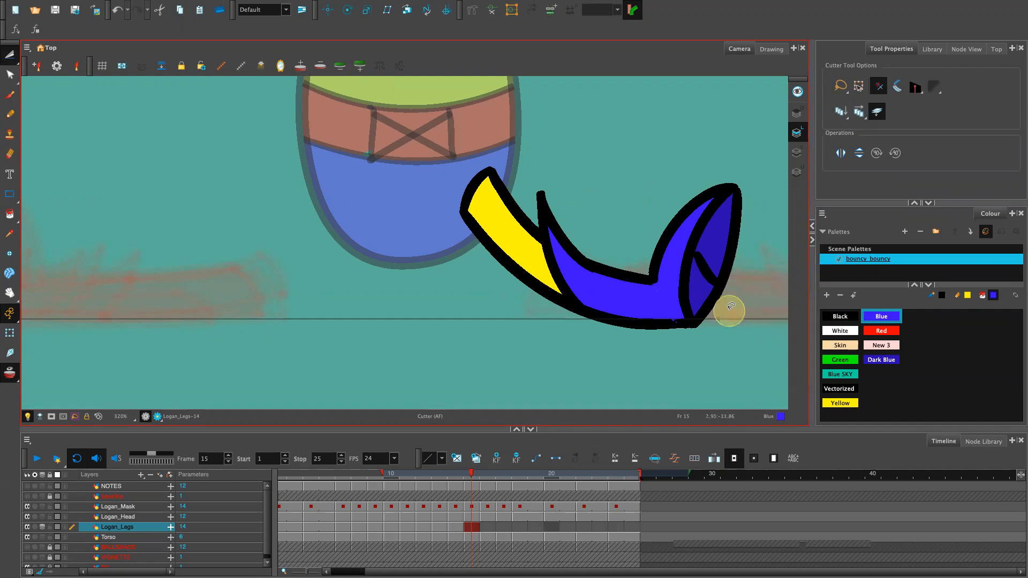
key(alt+/)
click(851, 319)
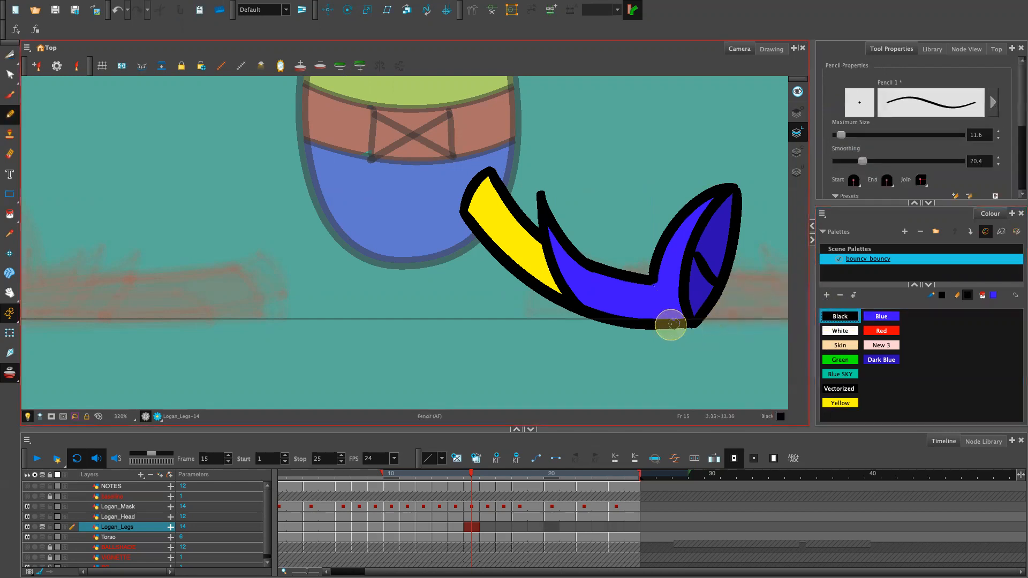
scroll(729, 268, down, 5)
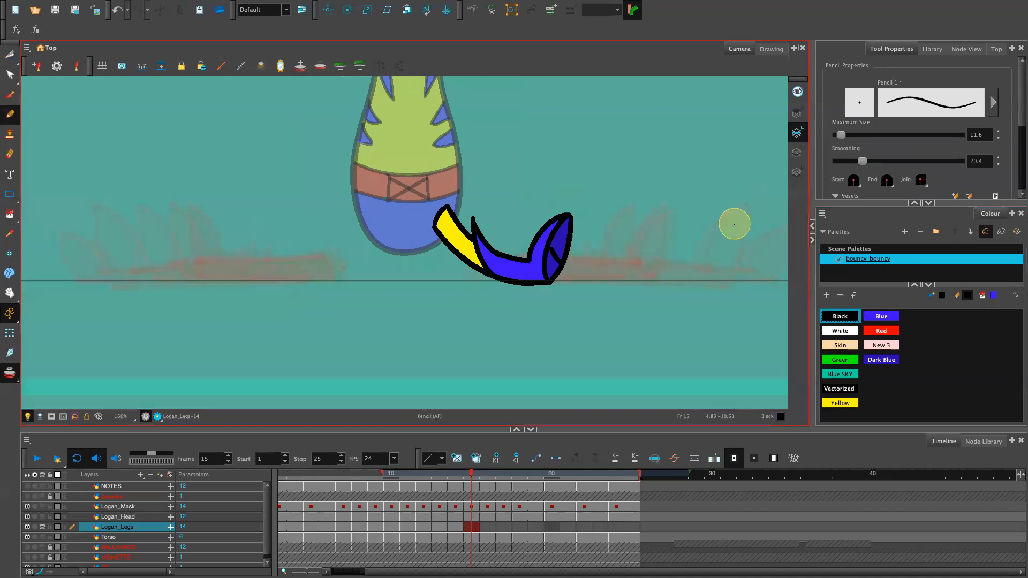
Try to duplicate the right leg on frame 15 and flip it horizontally with the Cutter, and undo the attempt.
mouse_move(467, 475)
mouse_down()
mouse_move(457, 477)
mouse_move(472, 476)
mouse_up()
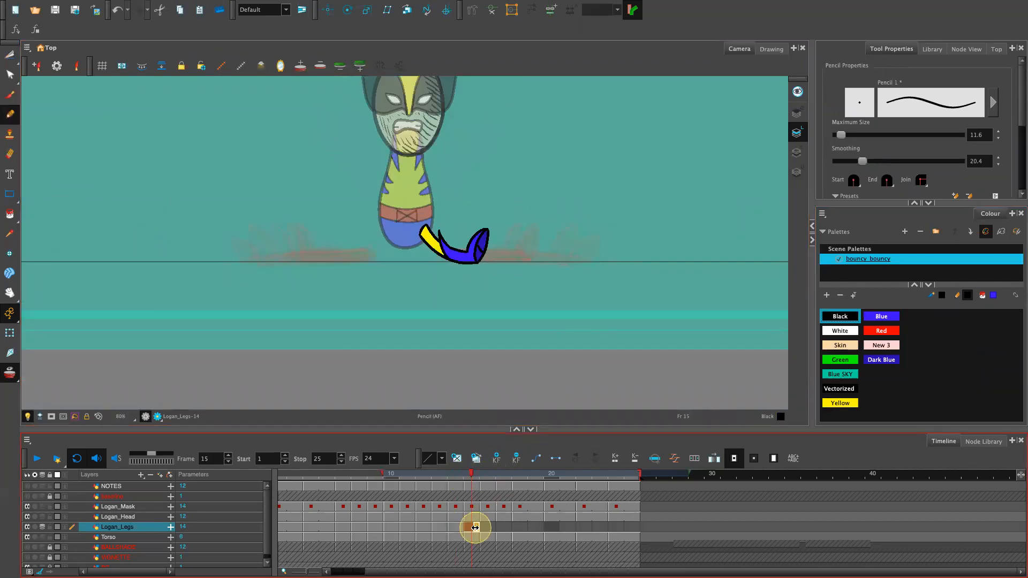
key(s)
mouse_move(500, 213)
mouse_down()
mouse_move(511, 289)
mouse_move(527, 250)
mouse_up()
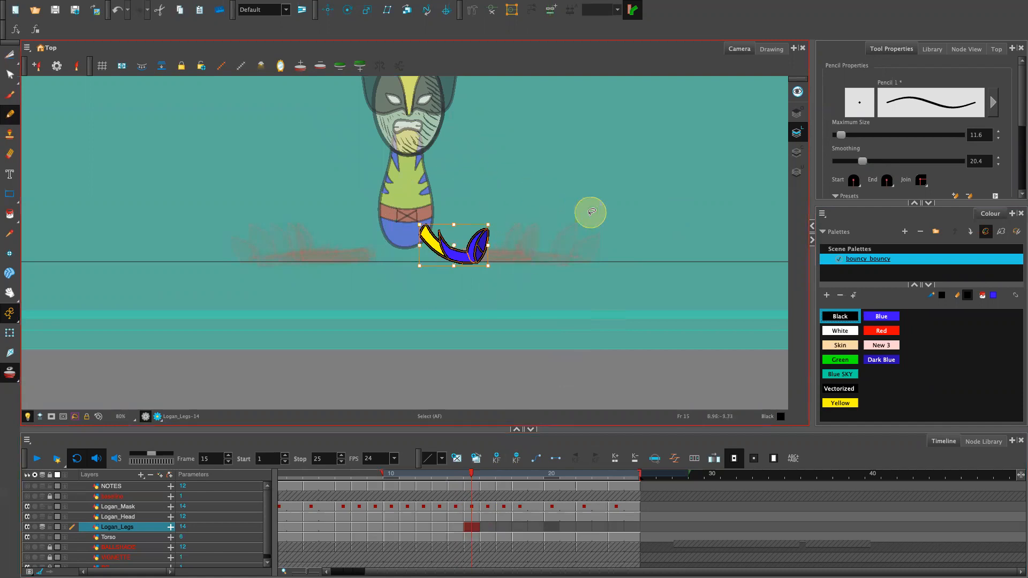
key(ctrl+d)
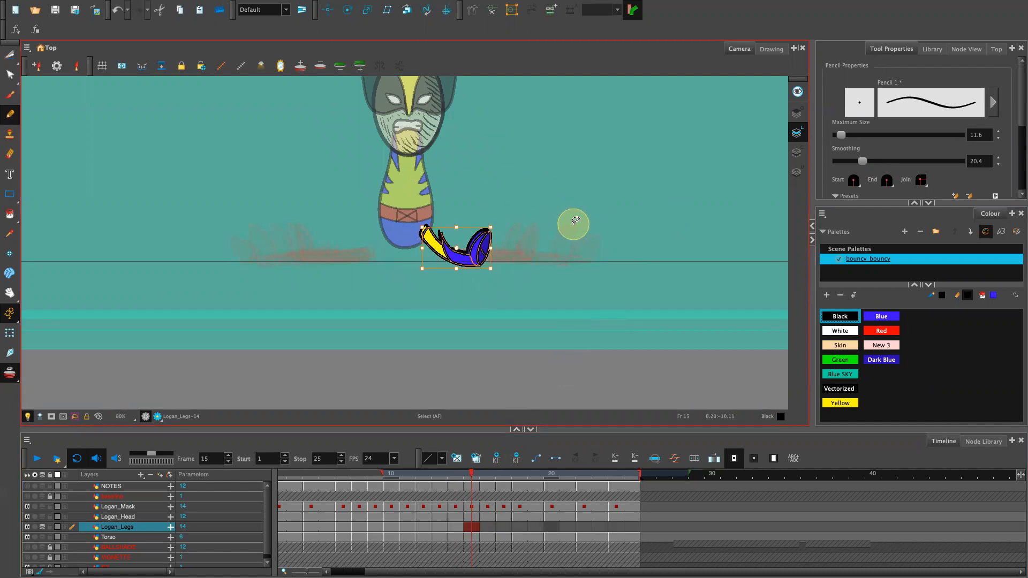
key(Up)
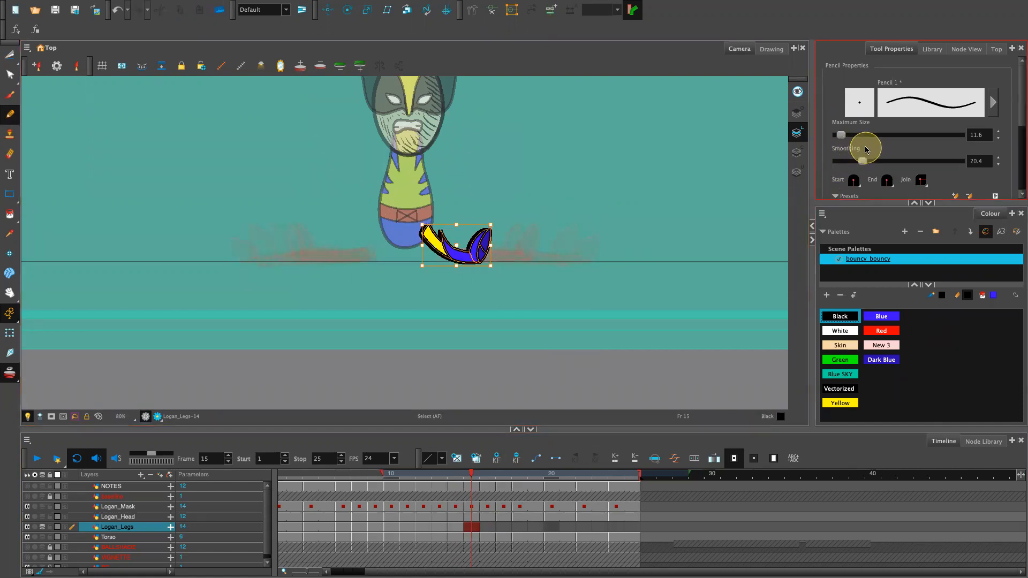
click(9, 54)
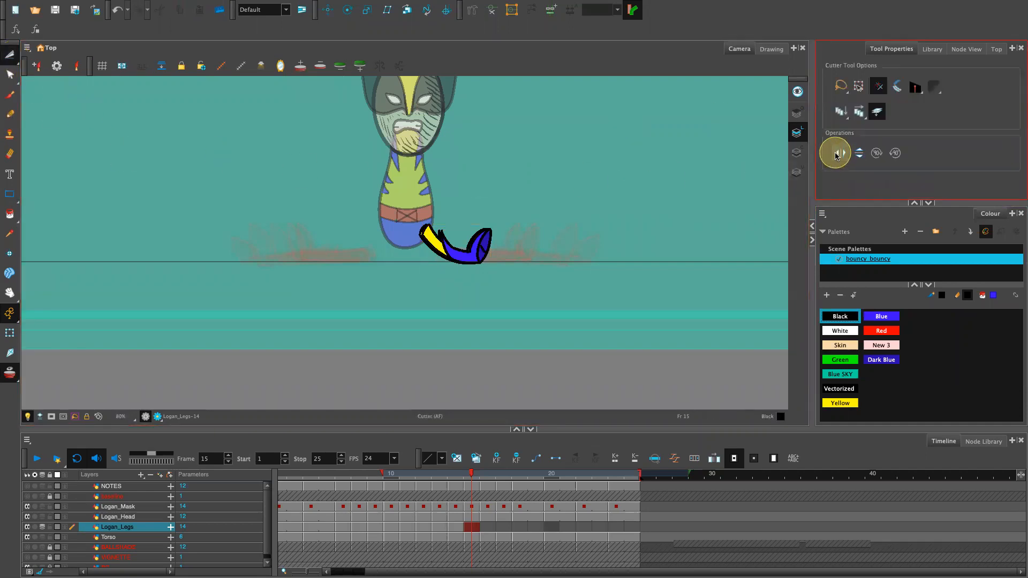
key(ctrl+a)
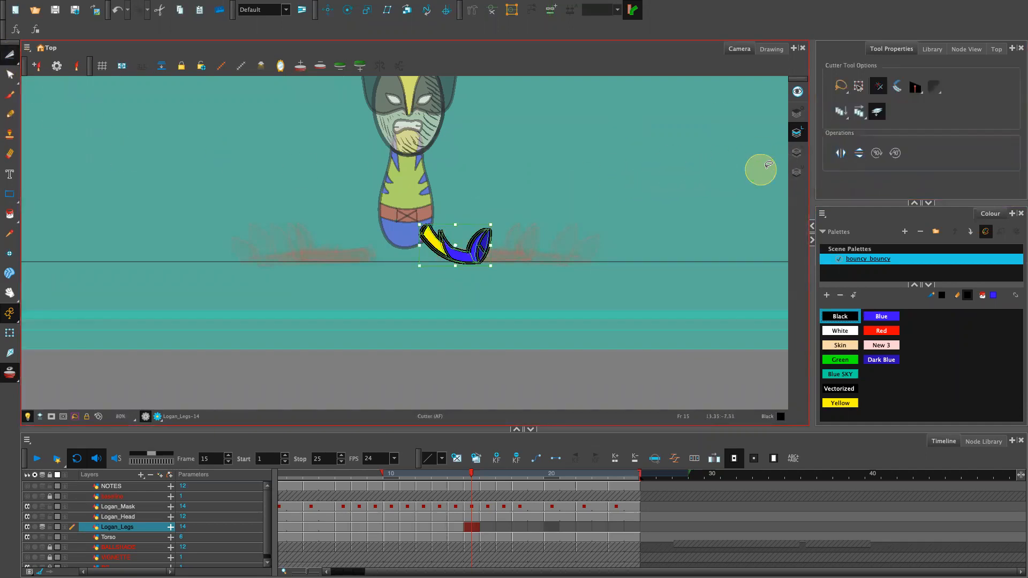
click(840, 153)
click(840, 152)
key(ctrl+z)
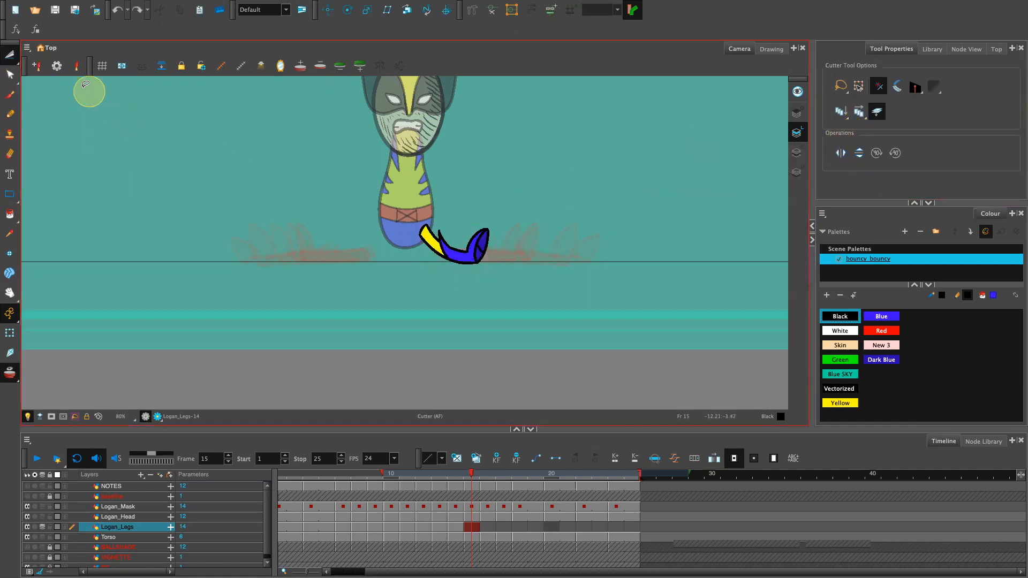
Cut out the right leg with the Torso layer active, paste a copy over it and flip the copy horizontally.
mouse_move(502, 213)
mouse_down()
mouse_move(453, 293)
mouse_move(503, 214)
mouse_up()
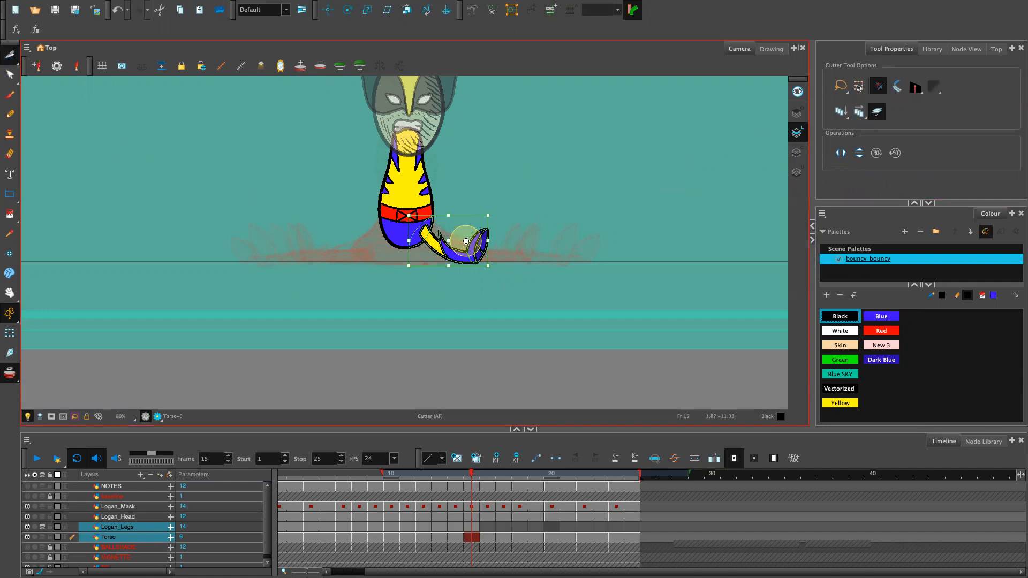
drag(466, 241, 468, 244)
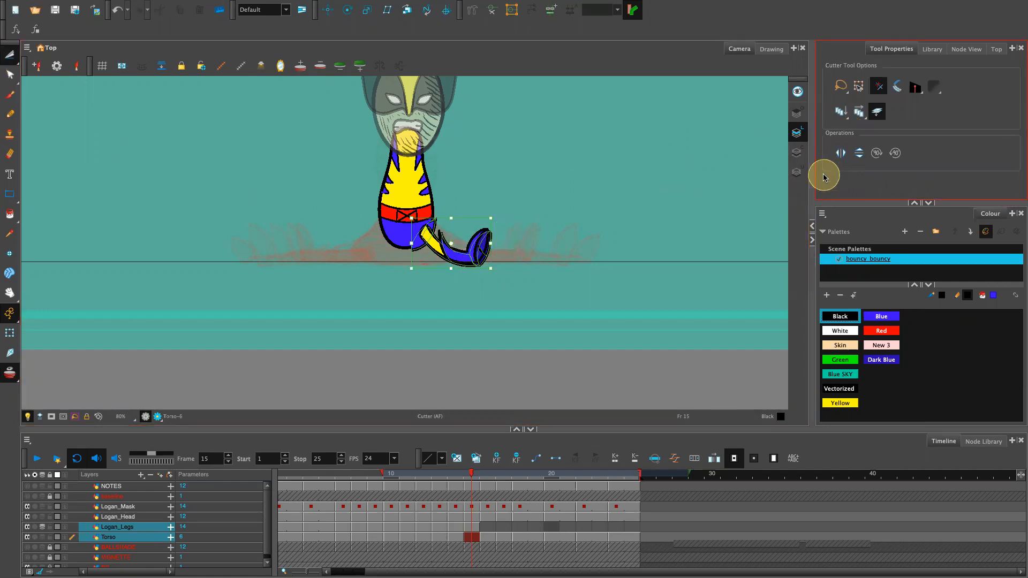
key(Up)
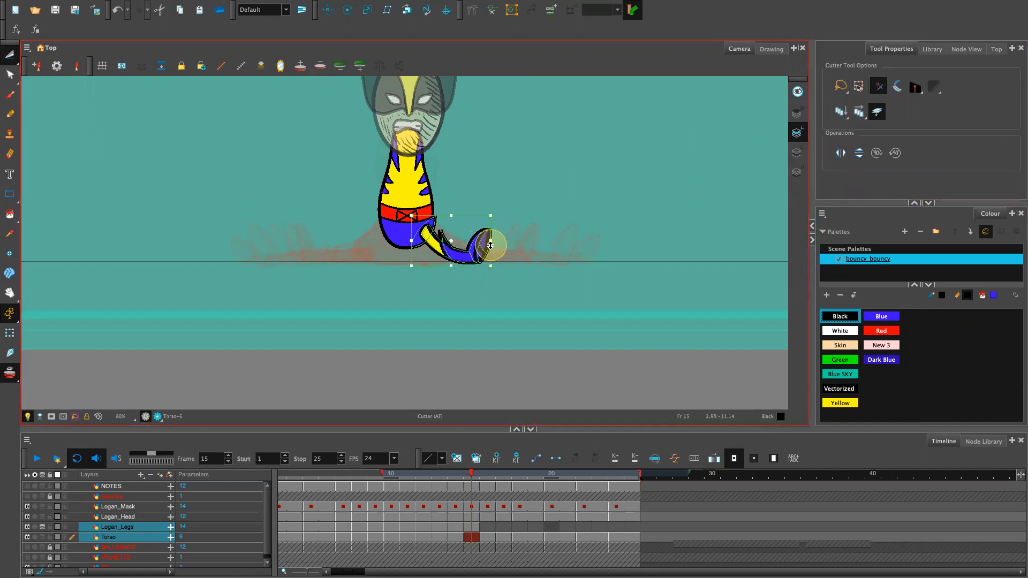
click(839, 153)
click(838, 153)
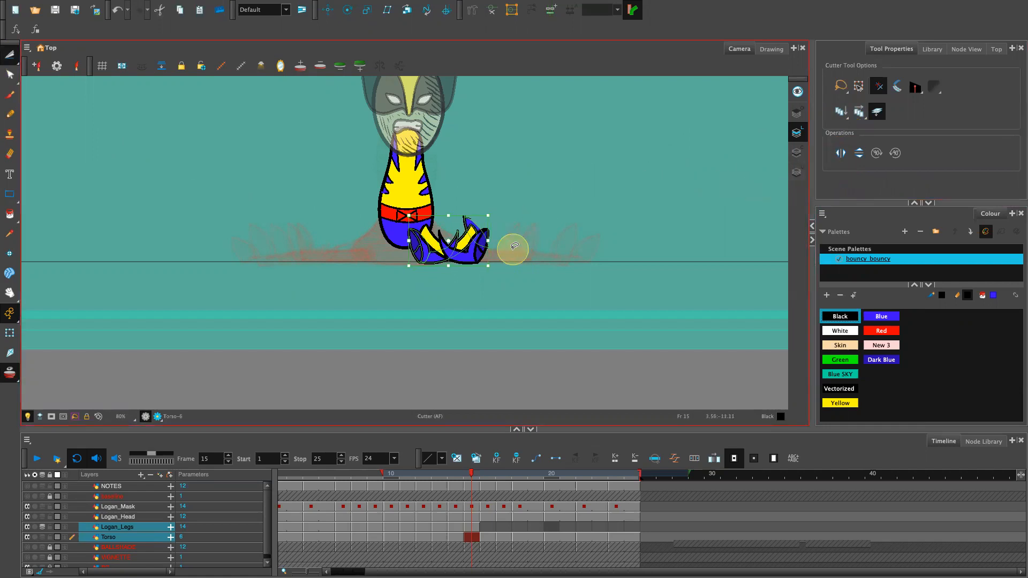
Nudge the flipped leg copy across to the opposite side of the torso so it mirrors the right leg.
key(Left)
key(Left)
key(Left)
key(Left)
key(Left)
key(Left)
key(Left)
key(Left)
key(Left)
key(Left)
key(Left)
key(Left)
key(Left)
key(Left)
key(Left)
key(Left)
key(Left)
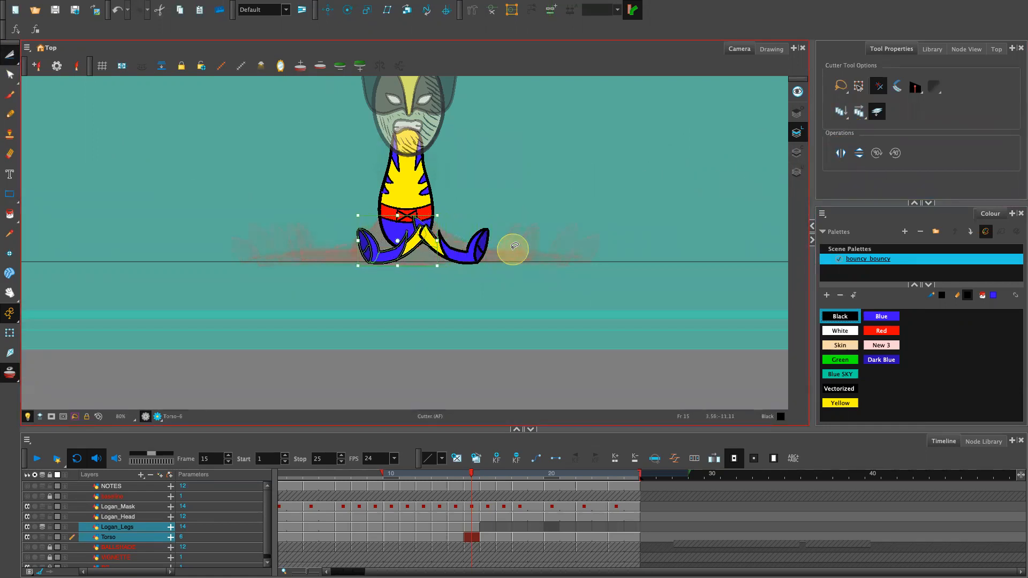
key(Left)
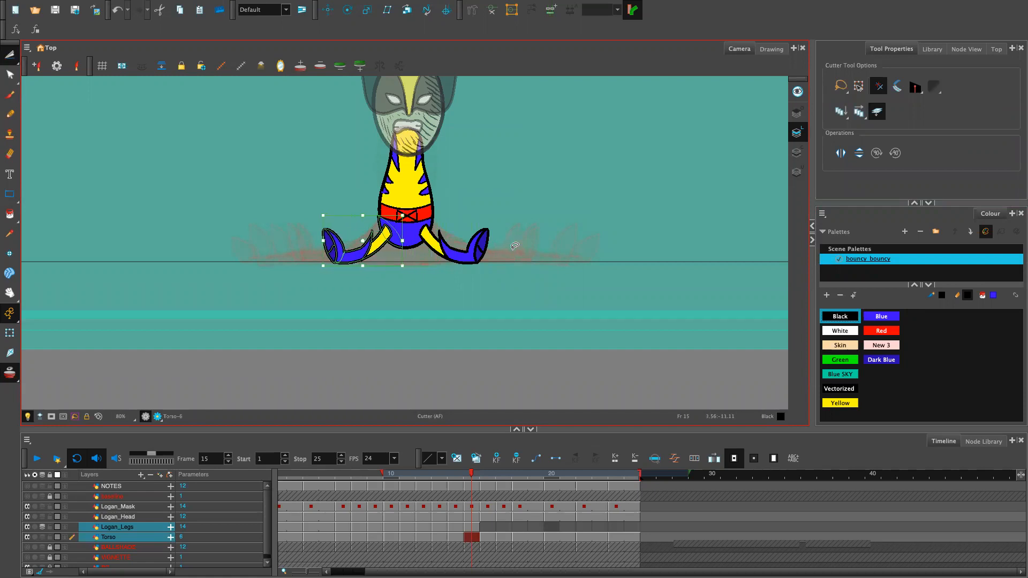
key(2)
key(2)
key(2)
key(2)
key(2)
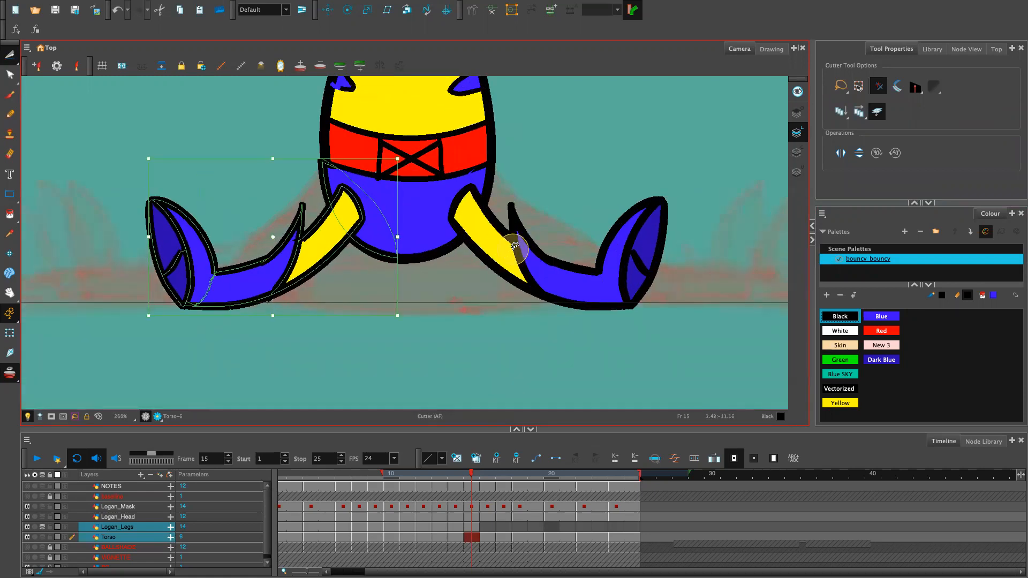
key(Right)
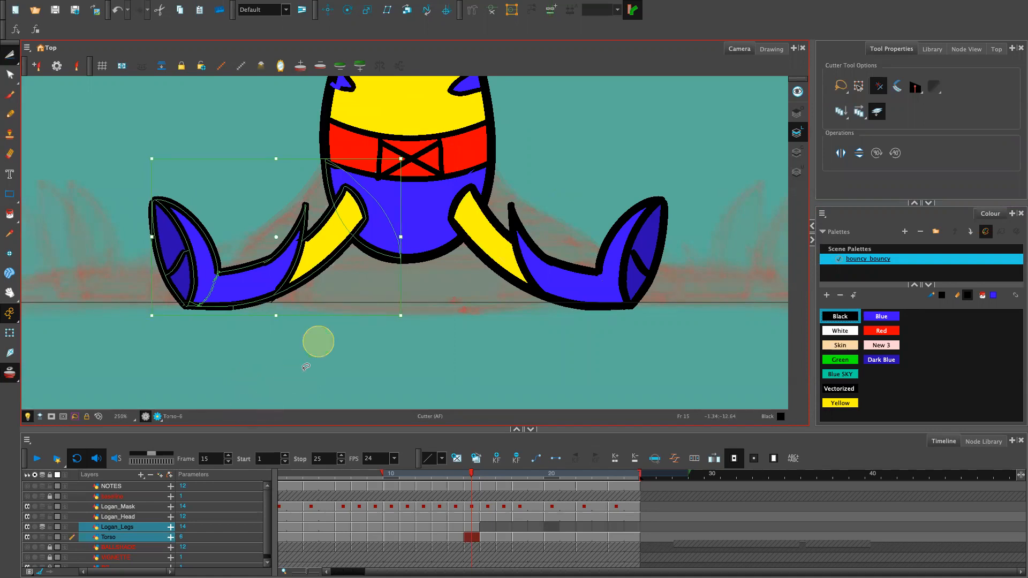
Undo the nudges, flip and paste of the leg copy on the Torso layer, and clear the selection.
click(150, 537)
key(ctrl+z)
key(ctrl+z)
key(ctrl+z)
key(ctrl+z)
key(ctrl+z)
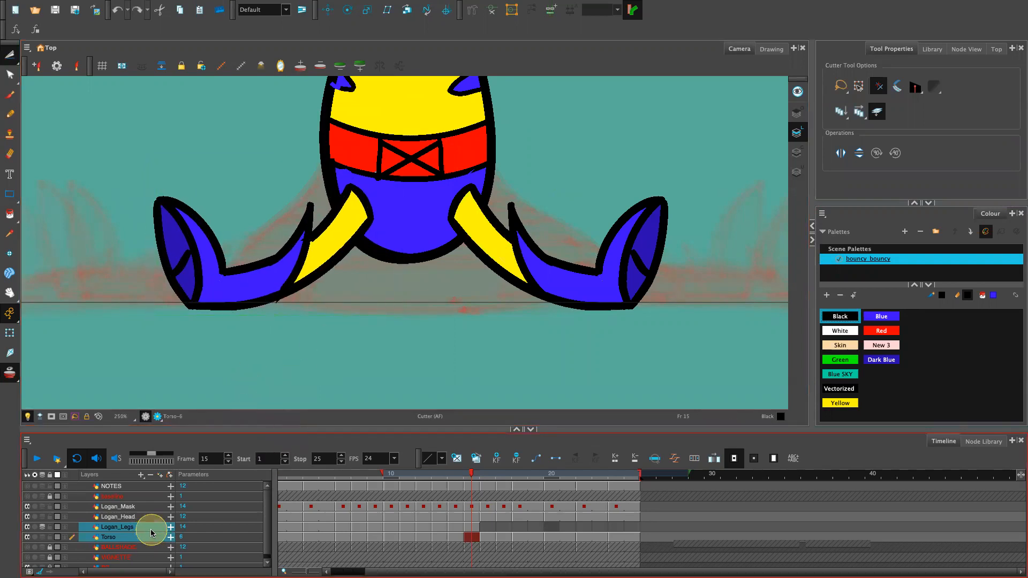
key(Right)
key(Right)
key(Right)
key(Right)
key(Right)
key(Right)
key(Right)
key(Right)
key(Right)
key(Right)
key(Right)
key(Right)
key(Right)
key(Right)
key(Right)
key(Right)
key(Right)
key(Right)
key(Right)
key(Right)
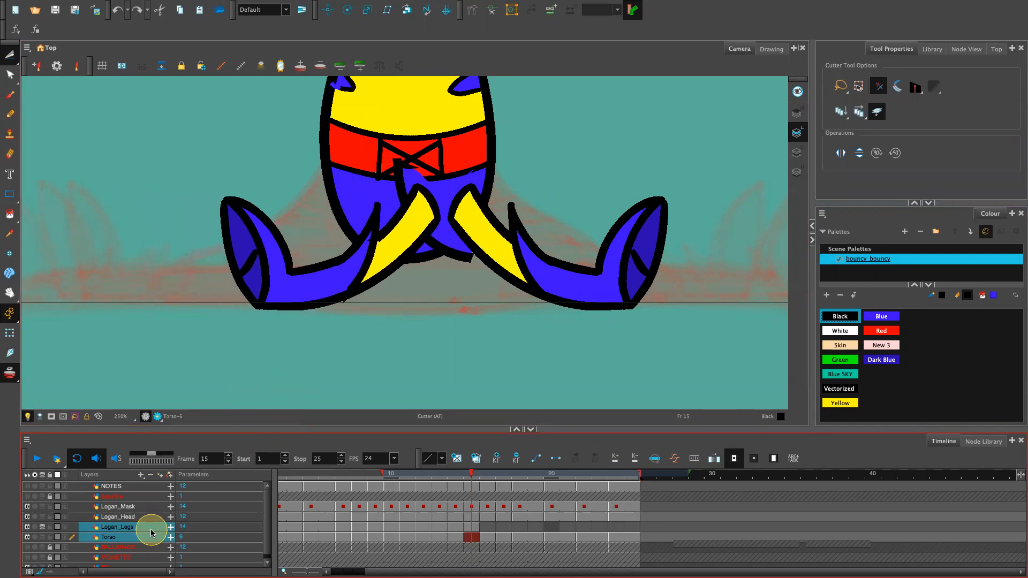
key(Right)
key(Right)
key(Right)
key(Right)
key(Right)
key(Right)
key(Right)
key(Right)
key(Right)
key(Right)
key(Right)
key(Right)
key(Right)
key(Right)
key(Right)
key(Right)
key(Right)
key(Right)
key(Right)
key(Right)
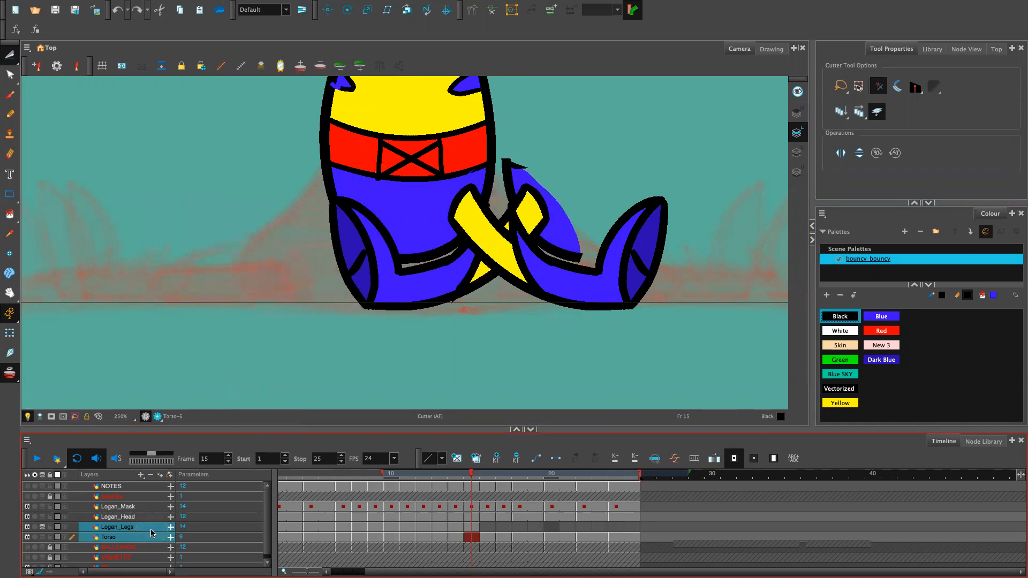
key(Right)
key(Right)
key(Right)
key(Right)
key(Right)
key(Right)
key(Right)
key(Right)
key(Right)
key(Right)
key(Right)
key(Right)
key(Right)
key(Right)
key(Right)
key(Right)
key(Right)
key(Right)
key(Right)
key(Right)
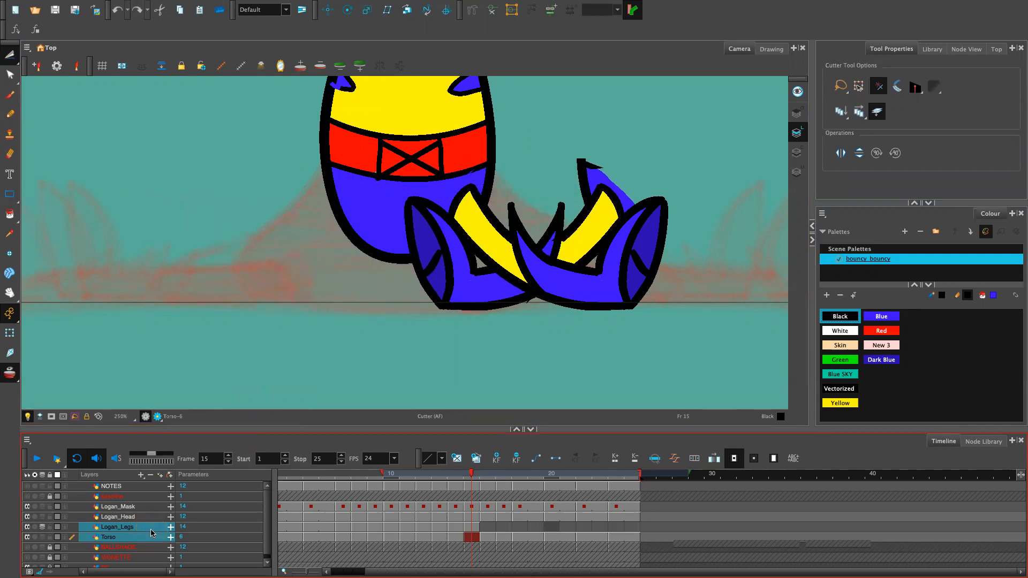
key(Delete)
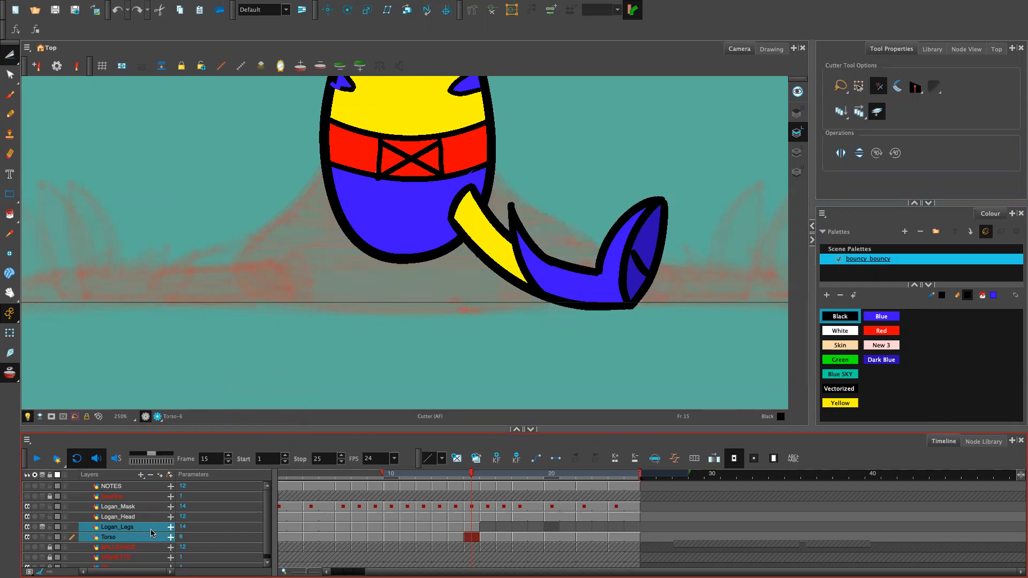
key(super+z)
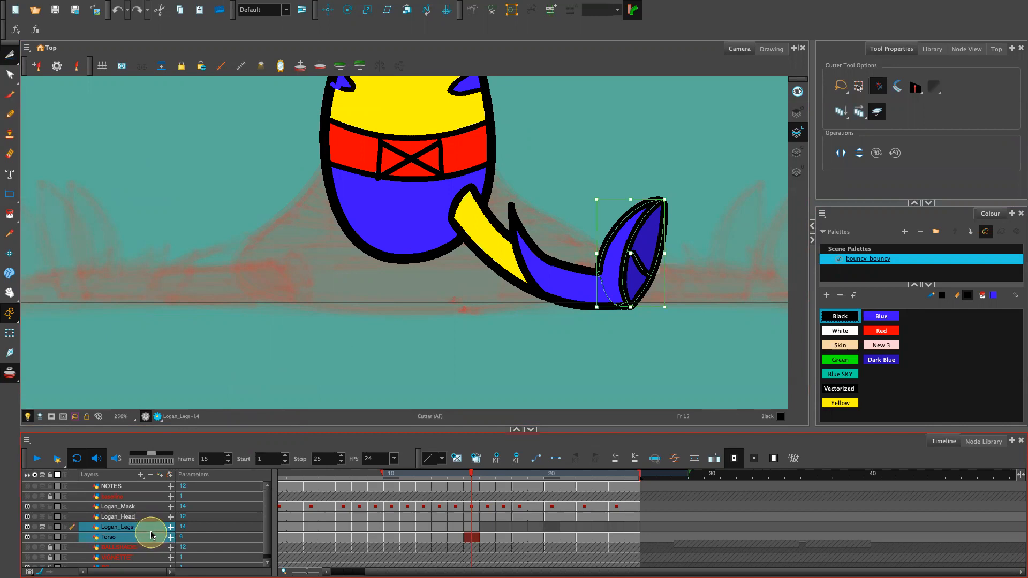
click(700, 251)
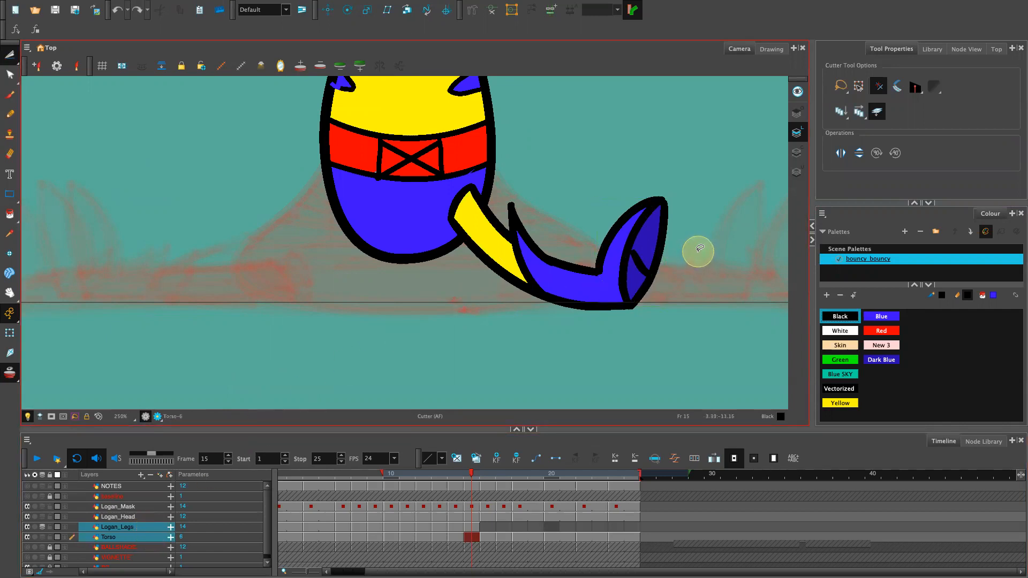
Lasso the right leg on frame 15 of the Logan_Legs layer with the Cutter, paste a copy and flip it horizontally.
click(137, 526)
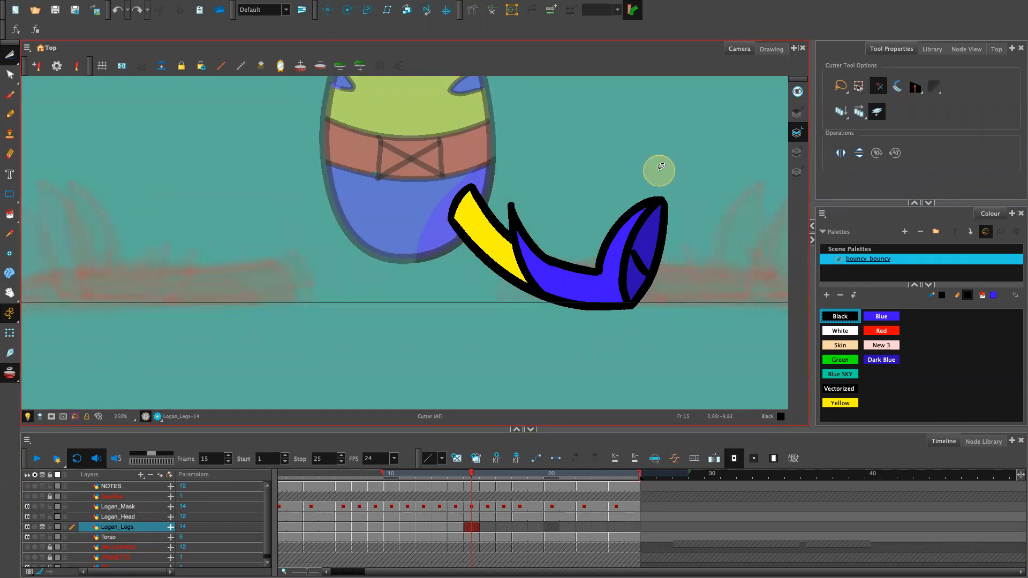
mouse_move(672, 164)
mouse_down()
mouse_move(647, 342)
mouse_move(725, 130)
mouse_up()
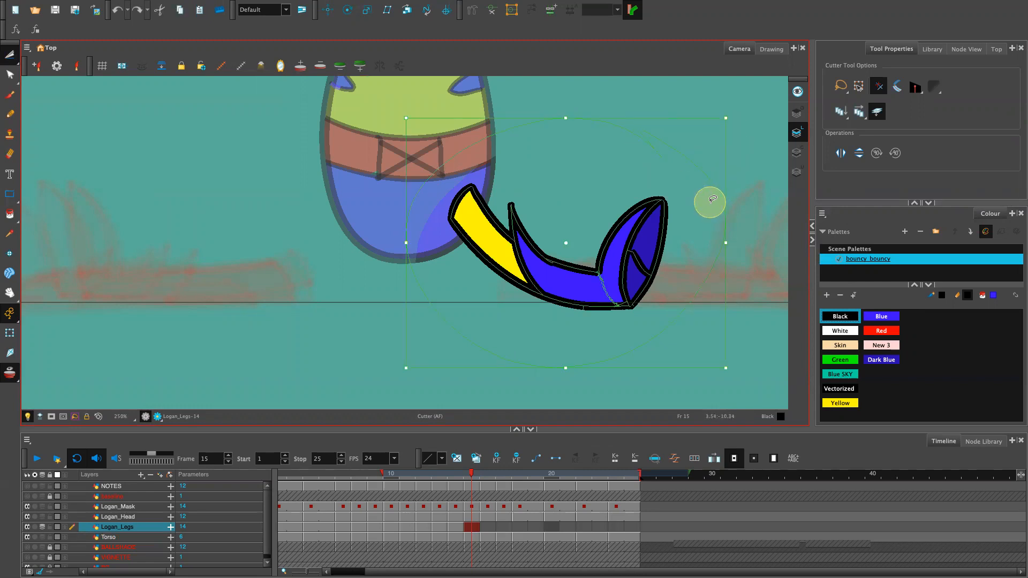
key(super+v)
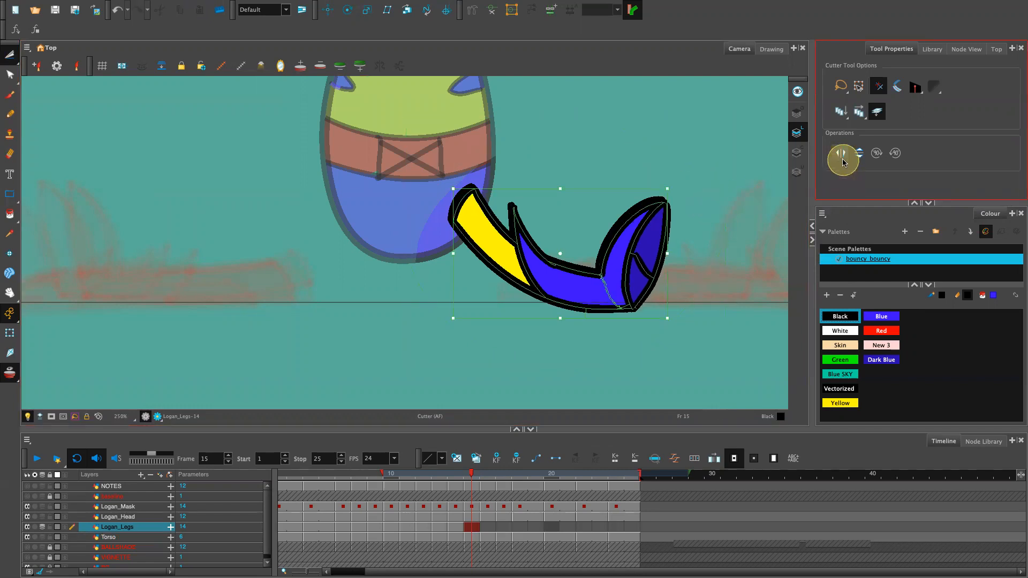
key(Up)
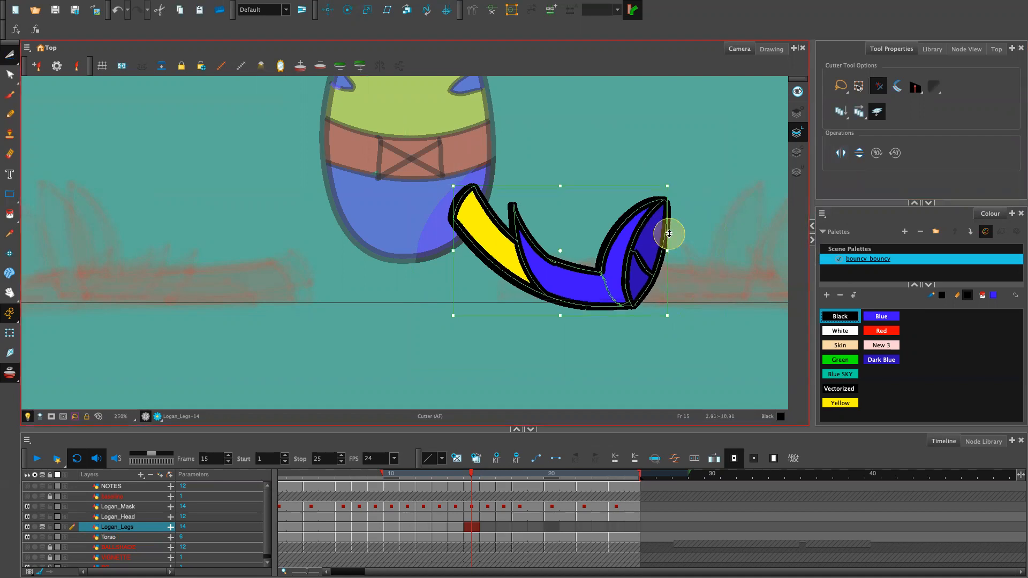
click(838, 154)
Nudge the flipped leg copy across to the opposite side of the torso so it mirrors the original leg.
key(Left)
key(Left)
key(Left)
key(Left)
key(Left)
key(Left)
key(Left)
key(Left)
key(Left)
key(Left)
key(Left)
key(Left)
key(Left)
key(Left)
key(Left)
key(Left)
key(Left)
key(Left)
key(Left)
key(Left)
key(Left)
key(Left)
key(Left)
key(Left)
key(Left)
key(Left)
key(Left)
key(Left)
key(Left)
key(Left)
key(Left)
key(Left)
key(Left)
key(Left)
key(Left)
key(Left)
key(Left)
key(Left)
key(Left)
key(Left)
key(Left)
key(Left)
key(Left)
key(Left)
key(Left)
key(Left)
key(Left)
key(Left)
key(Left)
key(Left)
key(Left)
key(Left)
key(Left)
key(Left)
key(Left)
key(Left)
key(Left)
key(Right)
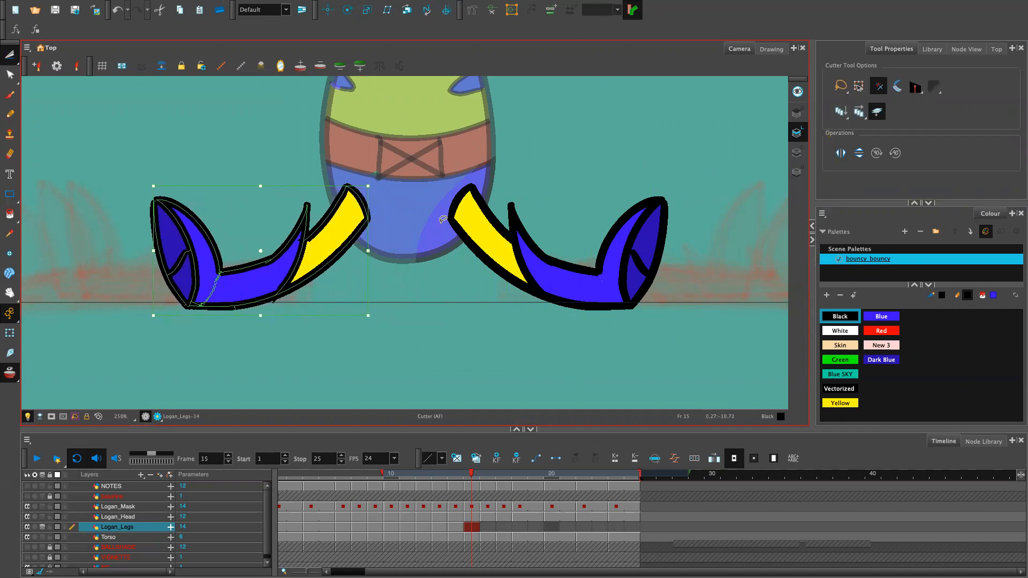
Scrub back to frame 11 to review the mirrored legs, and go to the empty Logan_Legs cell at frame 16.
scroll(720, 241, down, 5)
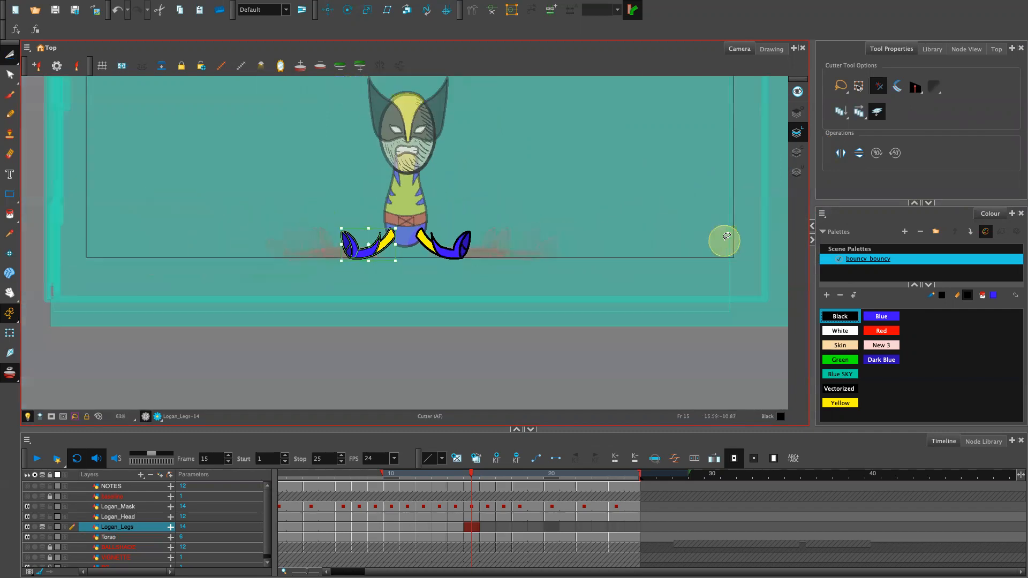
drag(480, 488, 408, 512)
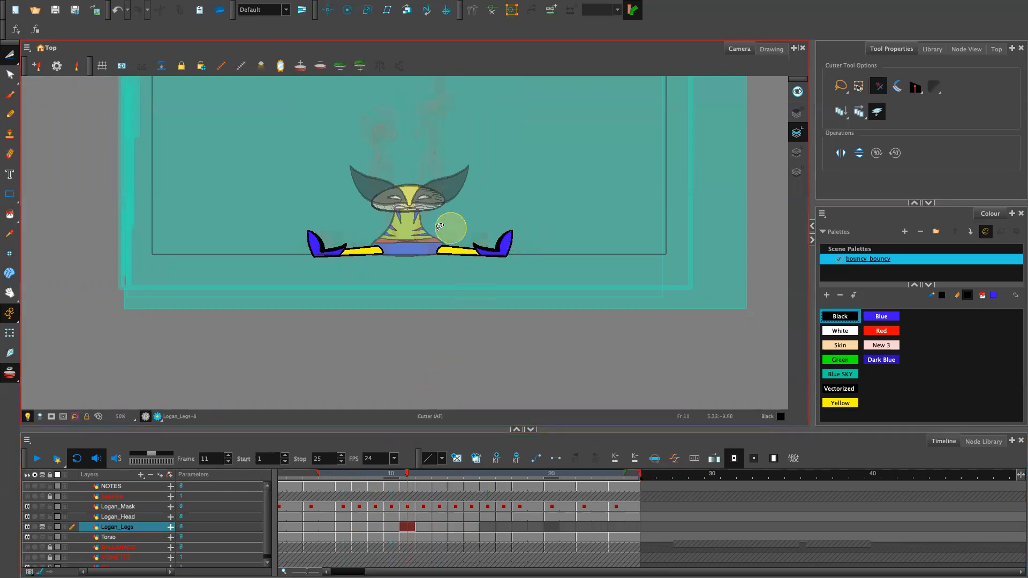
mouse_move(397, 478)
mouse_down()
mouse_move(432, 489)
mouse_move(397, 495)
mouse_move(405, 494)
mouse_up()
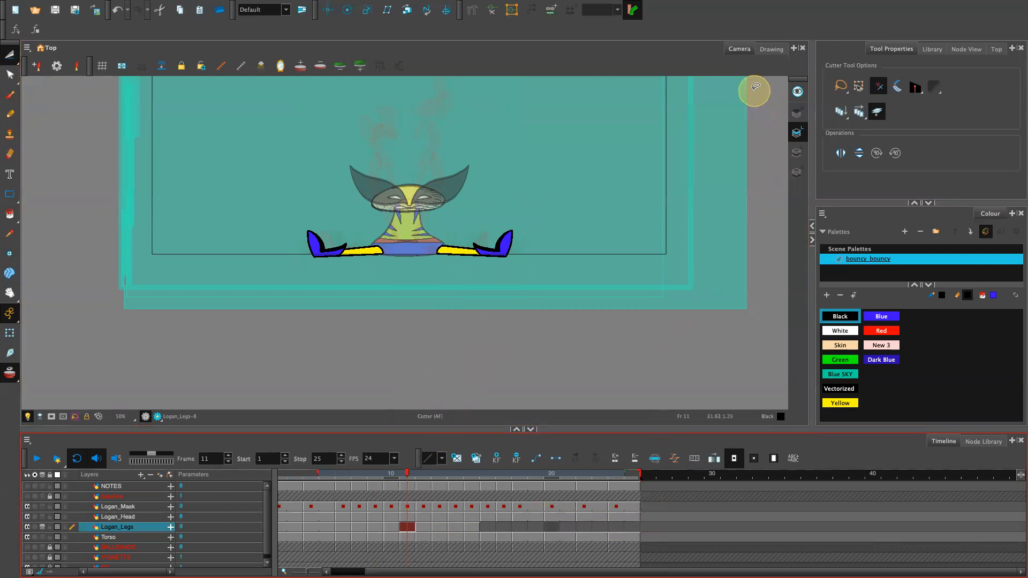
click(488, 527)
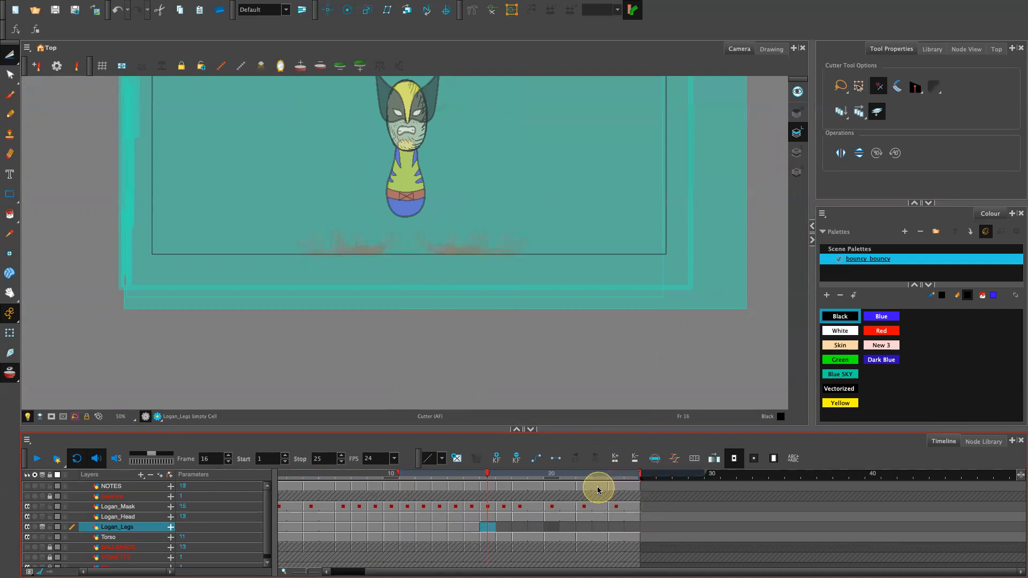
click(604, 383)
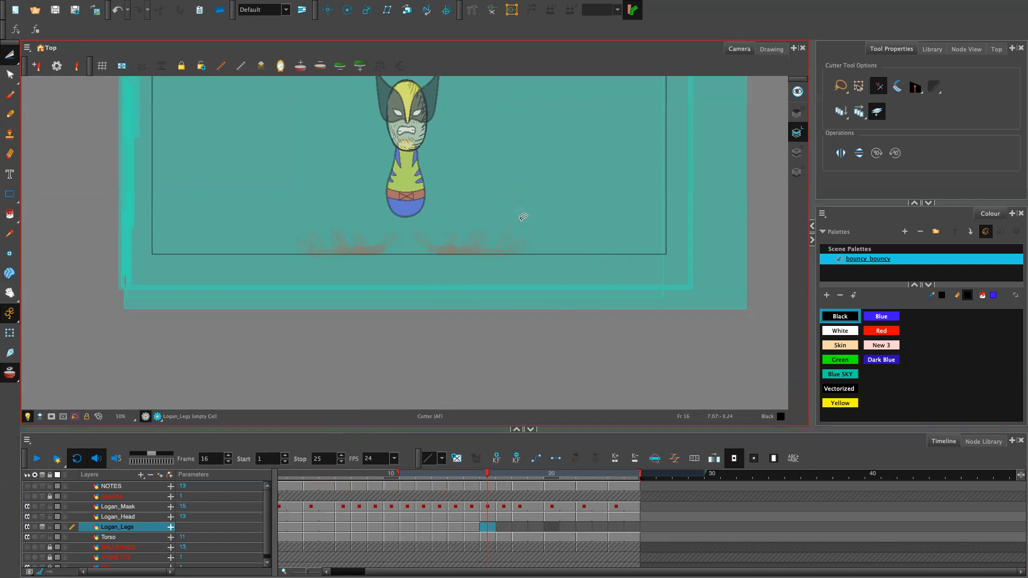
mouse_move(526, 193)
mouse_down()
mouse_move(575, 243)
mouse_move(615, 191)
mouse_move(612, 212)
mouse_move(628, 232)
mouse_move(622, 198)
mouse_move(644, 307)
mouse_move(688, 227)
mouse_move(631, 291)
mouse_move(638, 271)
mouse_move(600, 270)
mouse_up()
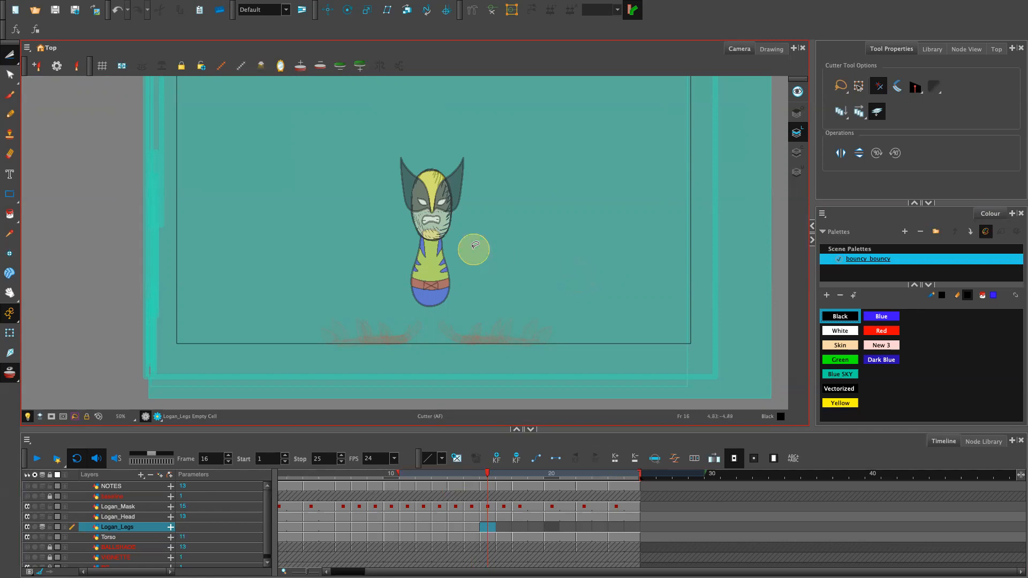
mouse_move(80, 5)
click(111, 7)
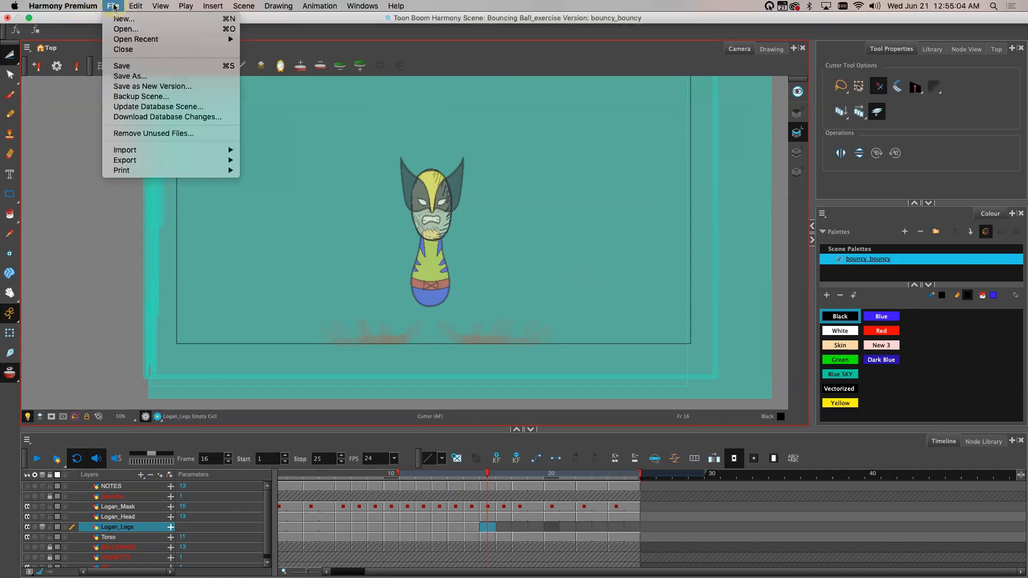
mouse_move(161, 149)
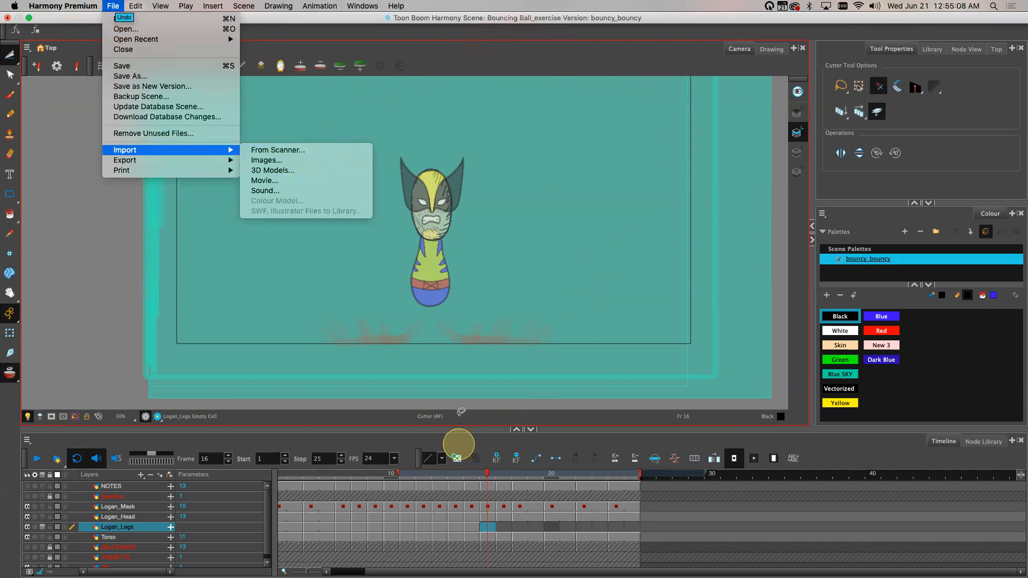
click(598, 56)
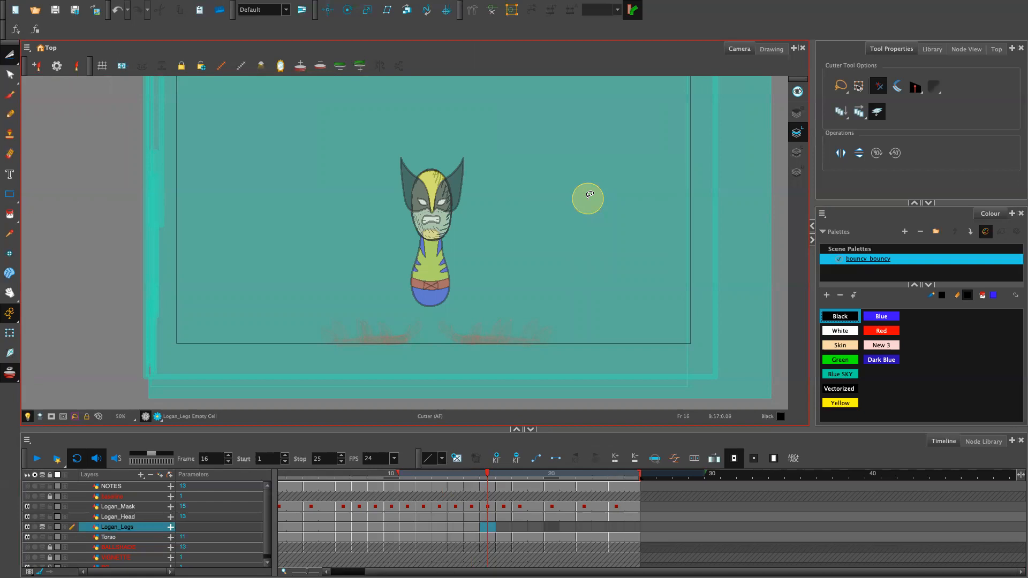
Draw the two long outlines of the right leg with the Pencil on frame 16 of Logan_Legs, from the hip toward the ground.
click(476, 529)
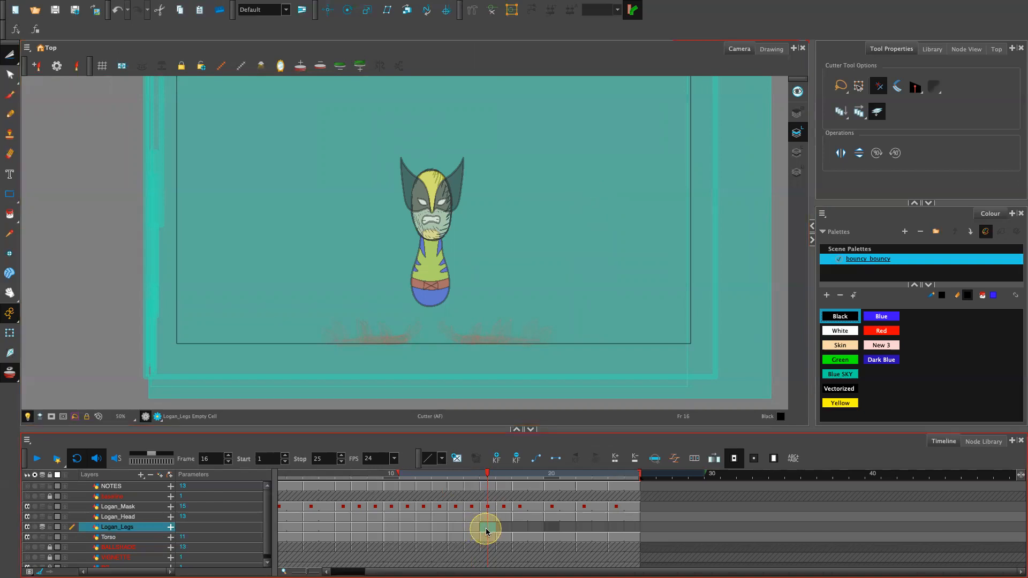
click(473, 527)
click(488, 529)
scroll(450, 264, up, 1)
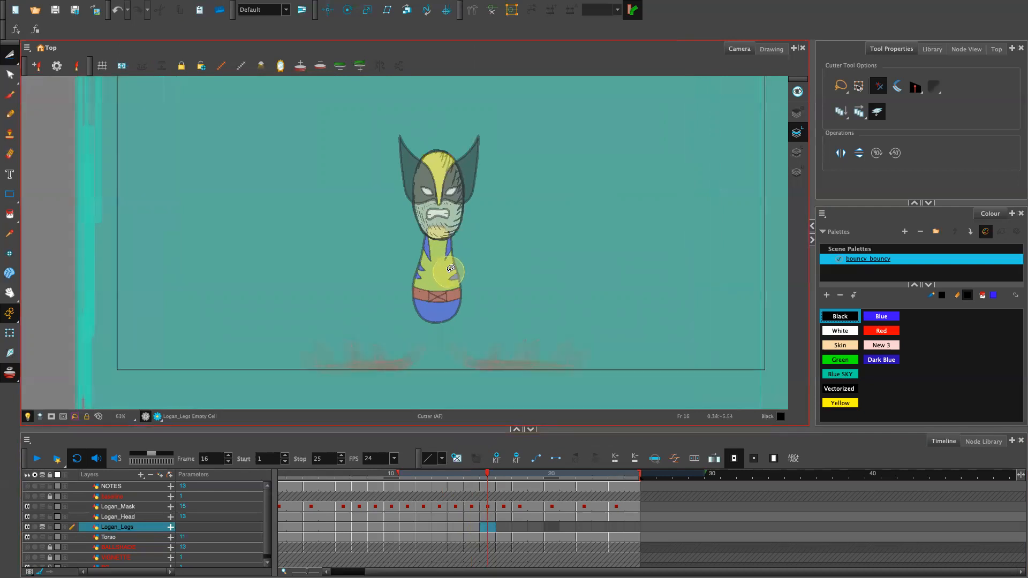
drag(580, 328, 585, 242)
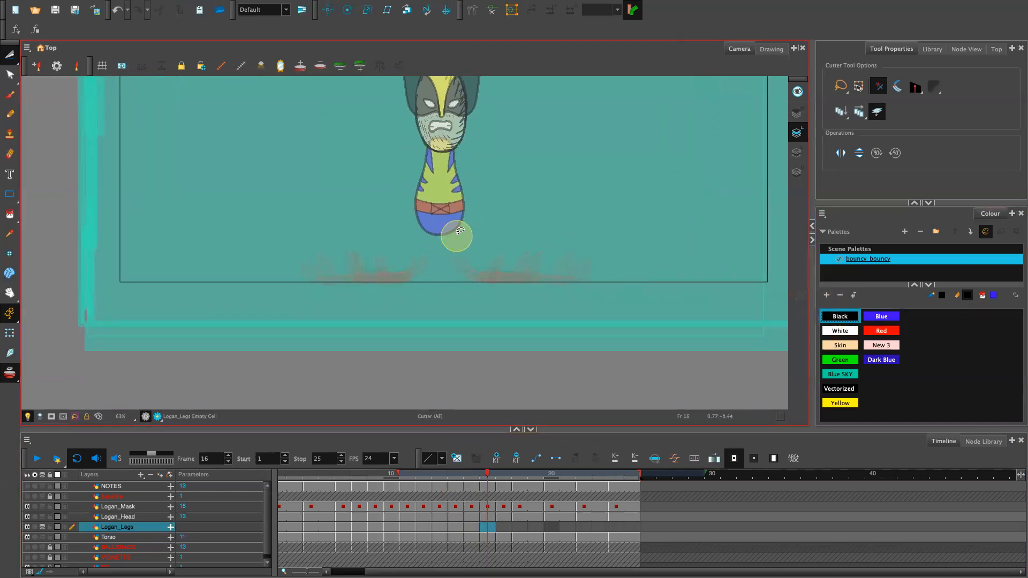
key(alt+x)
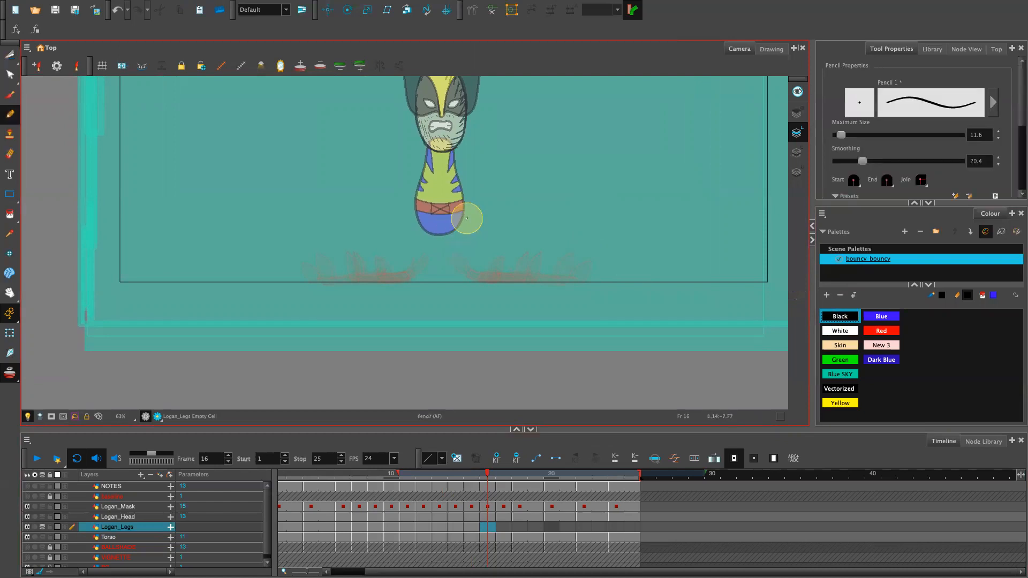
mouse_move(452, 229)
mouse_down()
mouse_move(460, 216)
mouse_move(485, 261)
mouse_up()
drag(452, 228, 478, 266)
key(ctrl+z)
key(ctrl+z)
drag(453, 227, 478, 265)
key(ctrl+z)
drag(453, 227, 477, 267)
key(ctrl+z)
drag(453, 227, 478, 267)
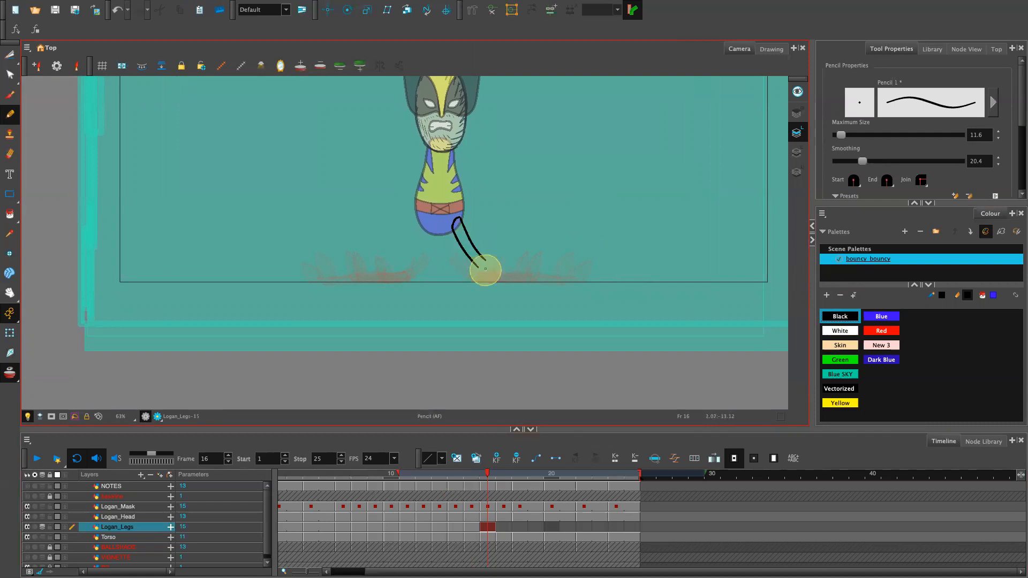
Draw the pointed foot on the ground line and connect its outline to the open end of the leg.
key(ctrl+z)
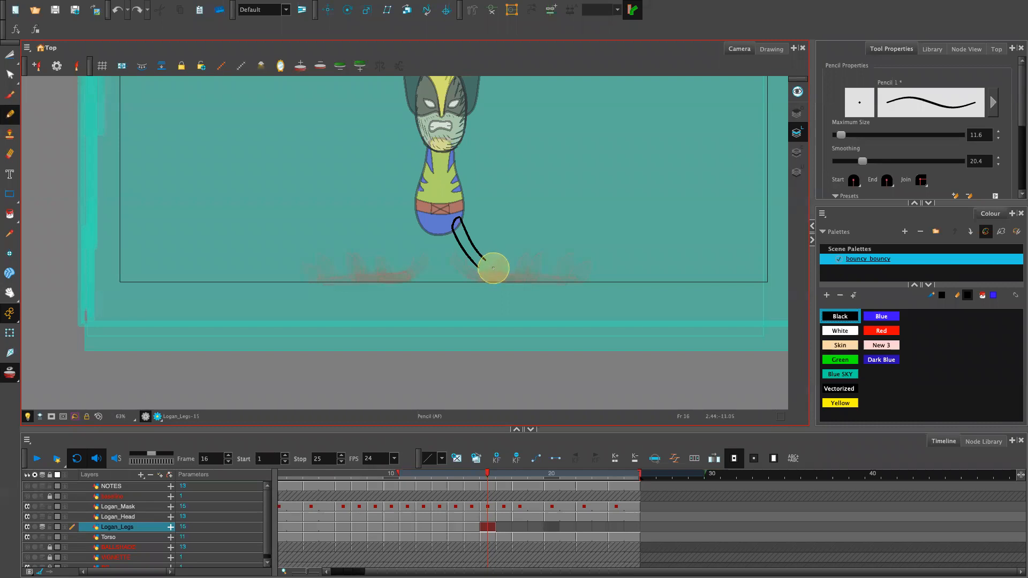
key(ctrl+z)
drag(489, 276, 495, 281)
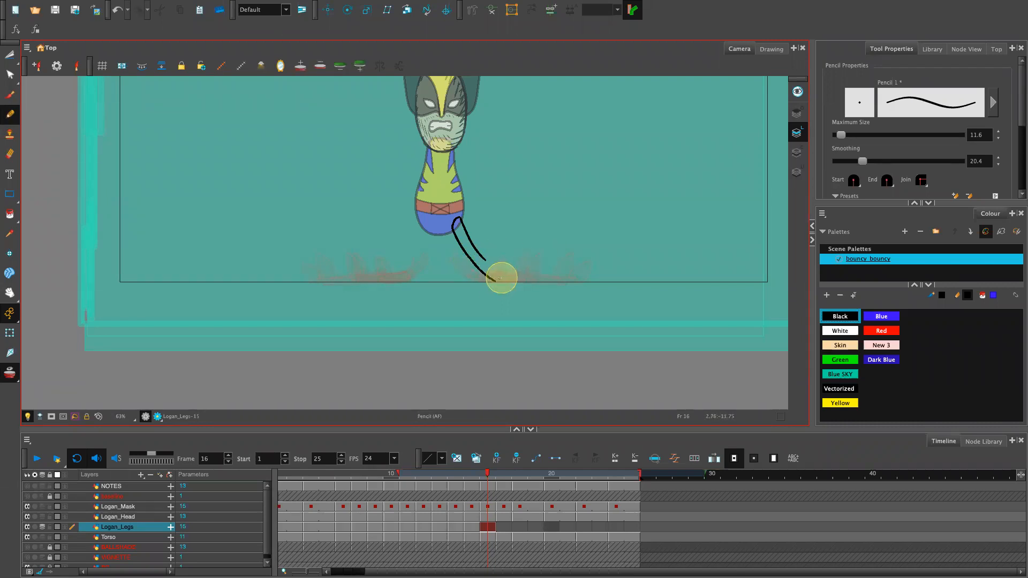
key(ctrl+z)
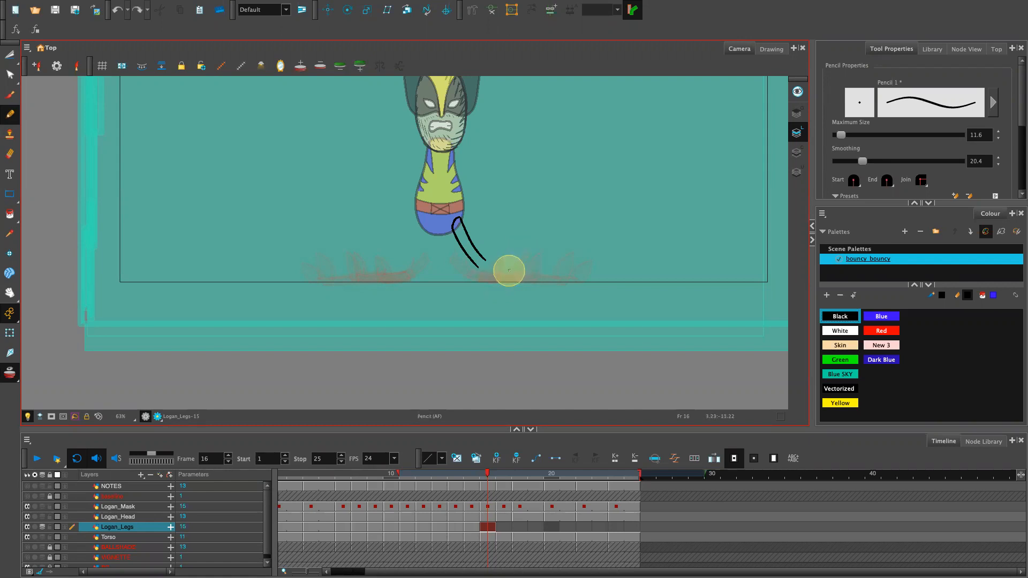
drag(502, 282, 516, 271)
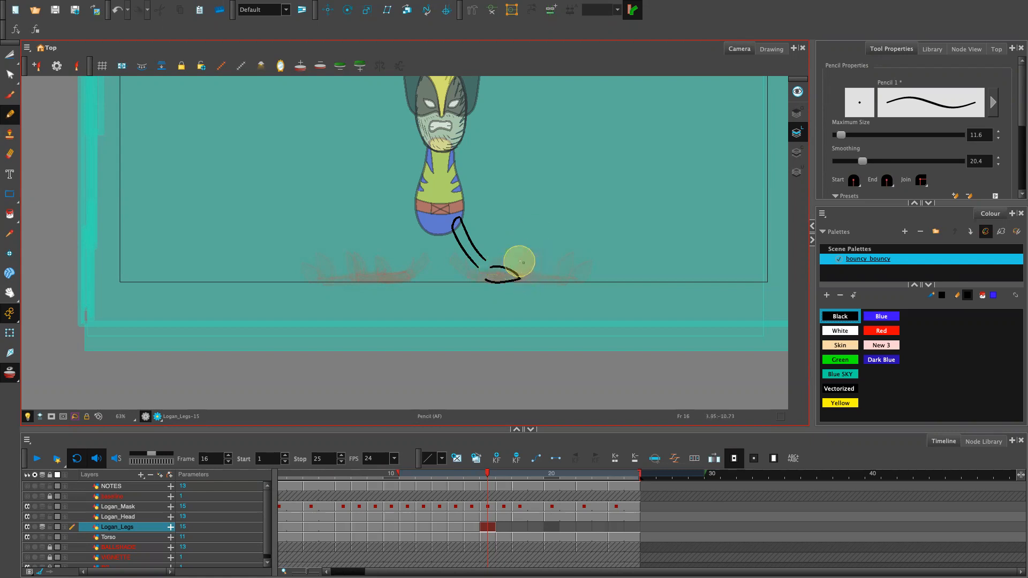
drag(477, 266, 489, 282)
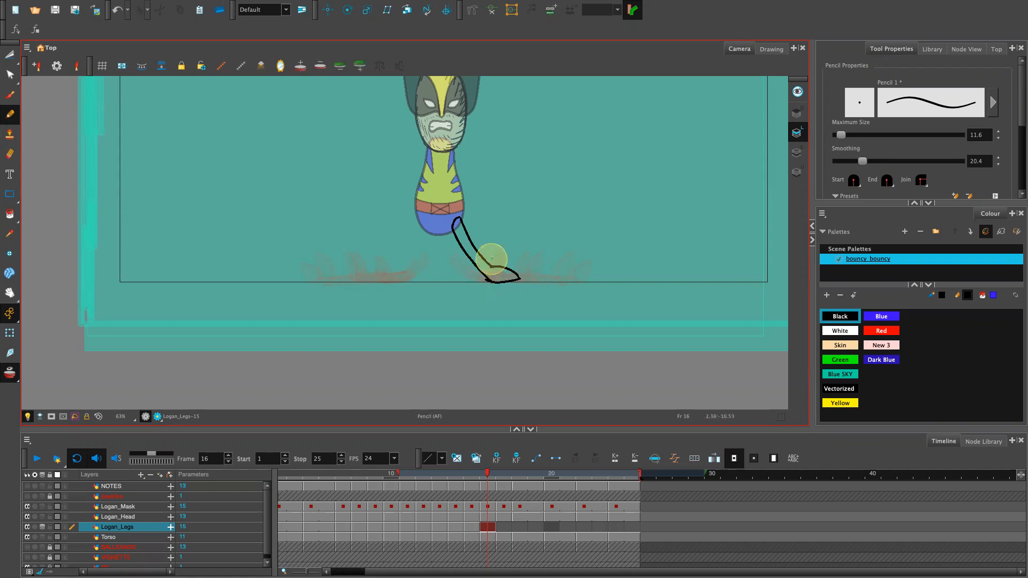
Cut away the overshooting line ends where the leg meets the heel and the top of the foot.
scroll(498, 257, up, 4)
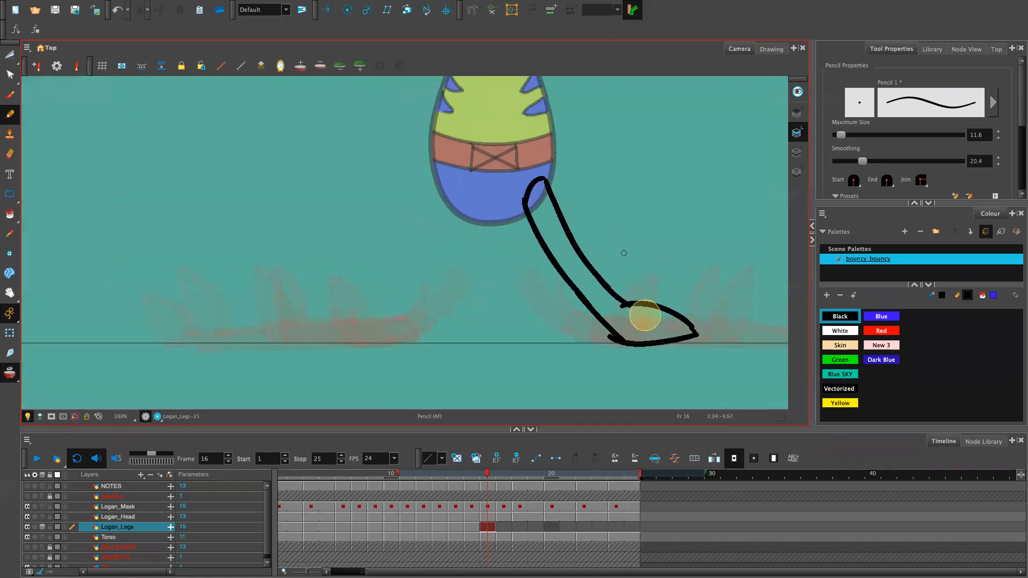
key(alt+t)
drag(617, 342, 628, 309)
key(Delete)
key(Delete)
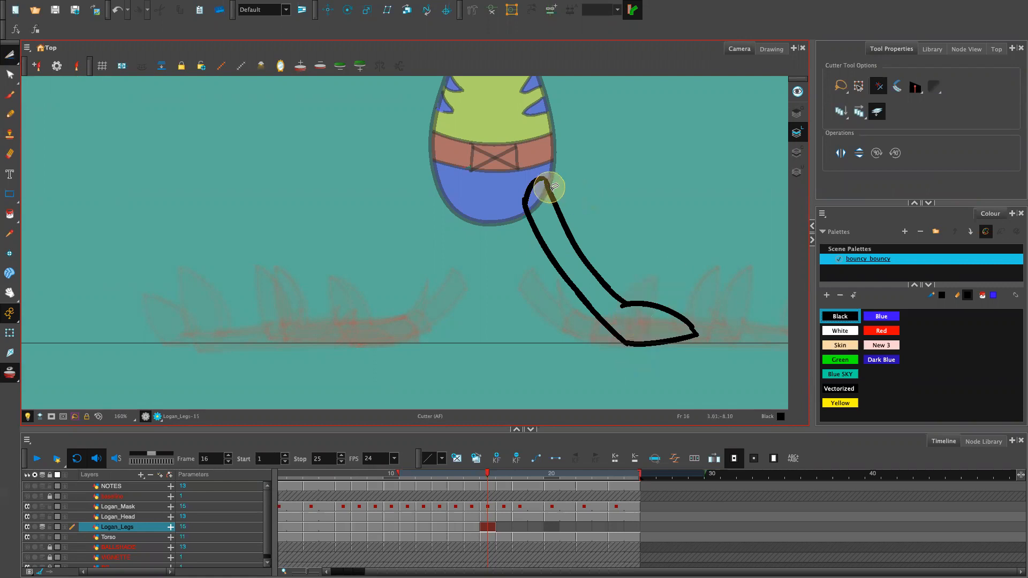
Draw the boot's pointed cuff on the inner side of the leg and the contour lines along the foot.
key(alt+x)
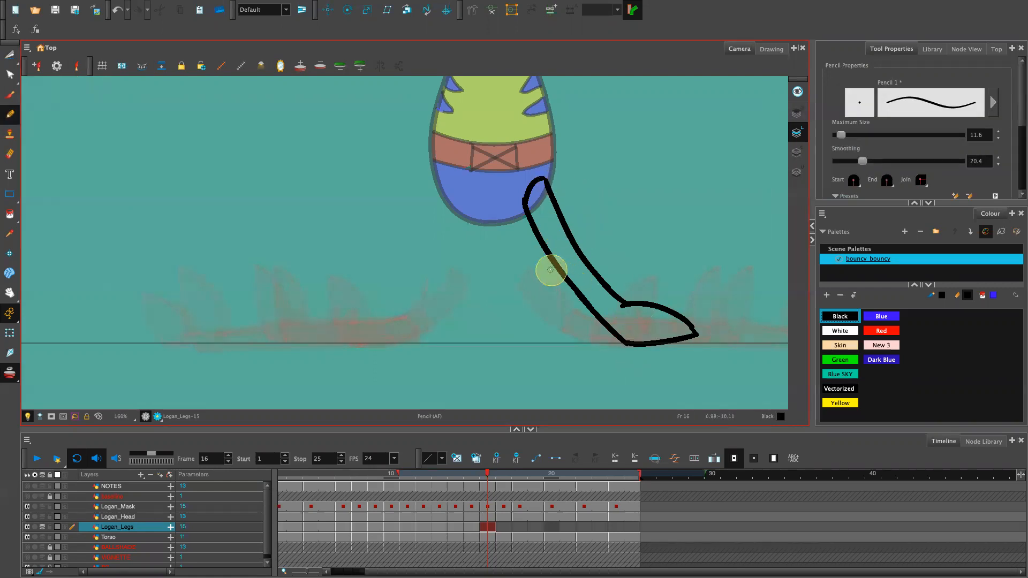
drag(538, 260, 587, 305)
key(ctrl+z)
drag(538, 261, 599, 314)
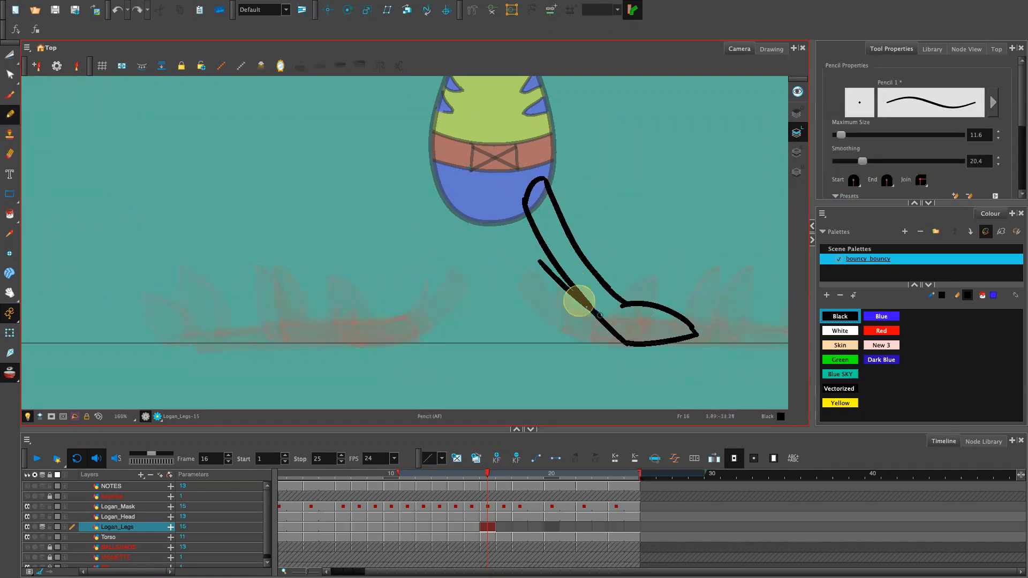
mouse_move(542, 265)
mouse_down()
mouse_move(628, 326)
mouse_move(691, 350)
mouse_up()
key(ctrl+z)
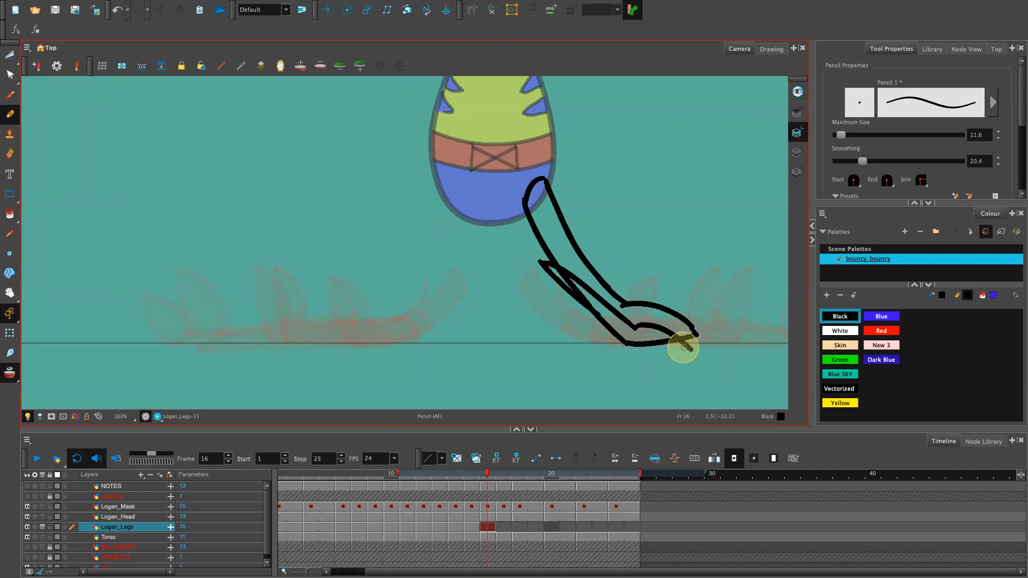
drag(636, 316, 701, 348)
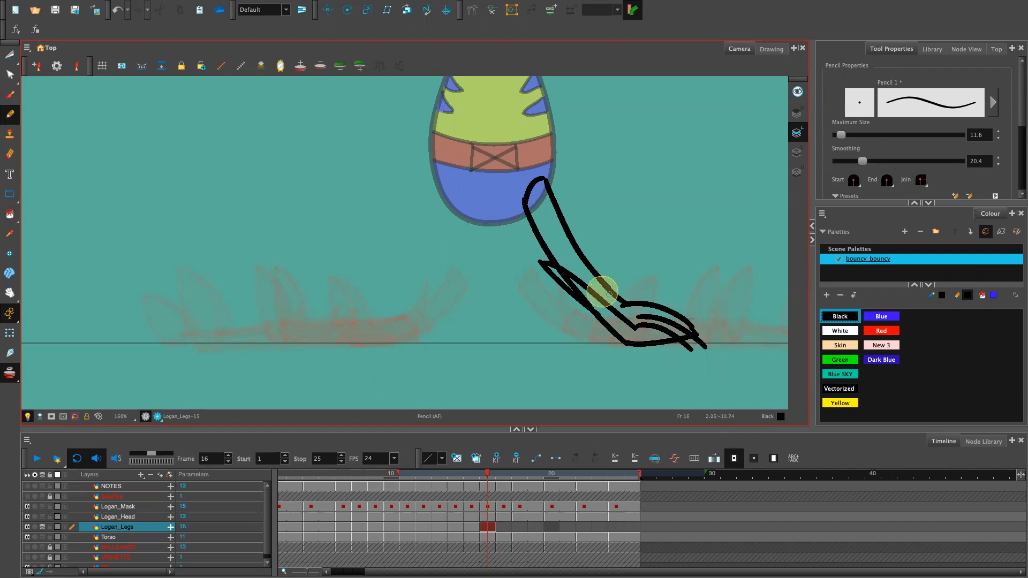
Draw the boot's shin line parallel to the leg's outer edge, redoing the stroke until it meets the foot contour.
drag(572, 256, 639, 316)
key(ctrl+z)
key(ctrl+z)
drag(571, 256, 643, 319)
key(ctrl+z)
drag(572, 256, 631, 310)
key(ctrl+z)
drag(574, 257, 638, 315)
key(ctrl+z)
key(ctrl+z)
drag(569, 250, 634, 313)
key(ctrl+z)
drag(568, 250, 636, 321)
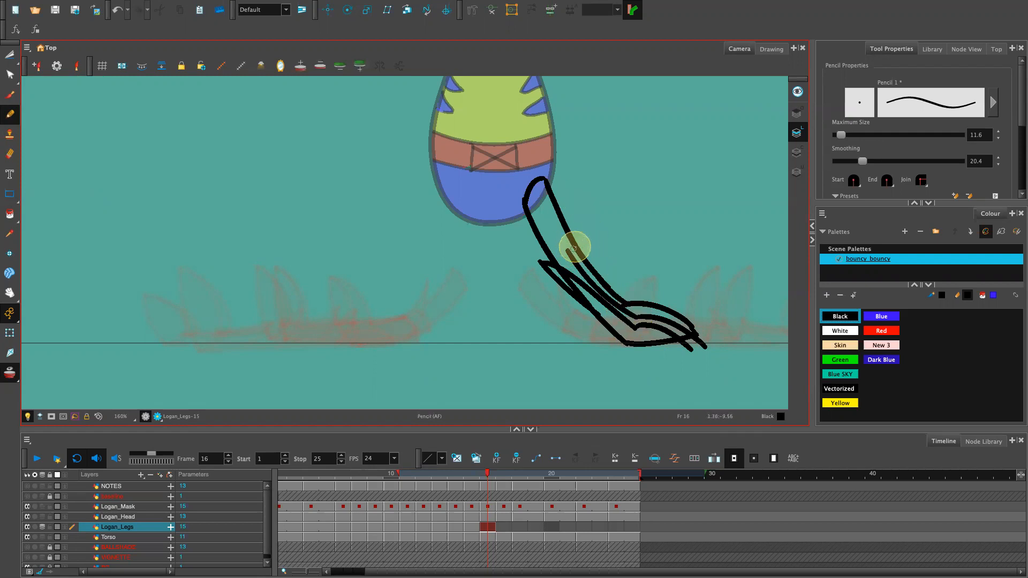
Draw the boot's outer pointed cuff with its front contour down to the foot, and cut away the old leg lines inside it.
drag(580, 230, 599, 281)
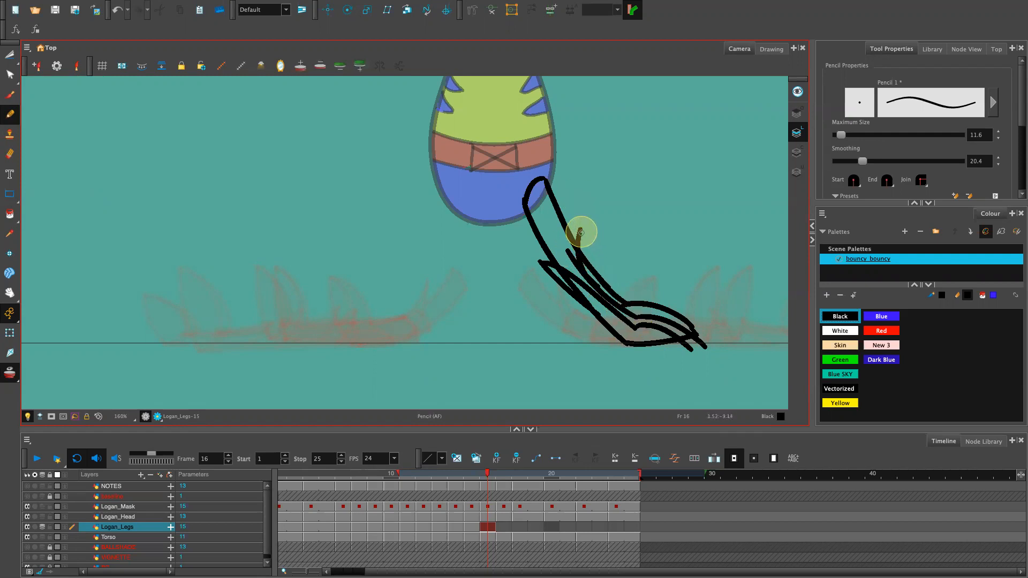
drag(581, 232, 624, 304)
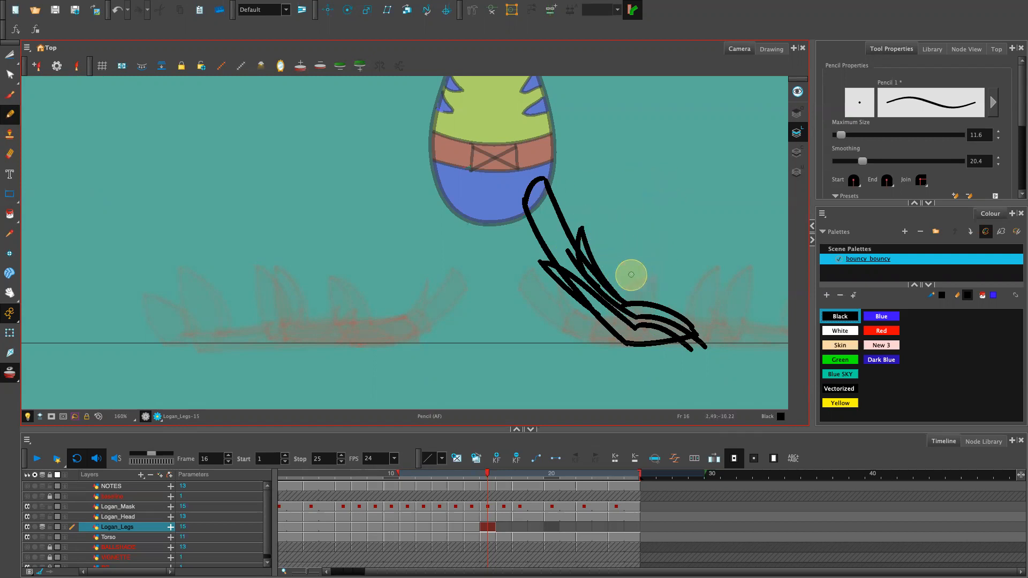
key(alt+shift+t)
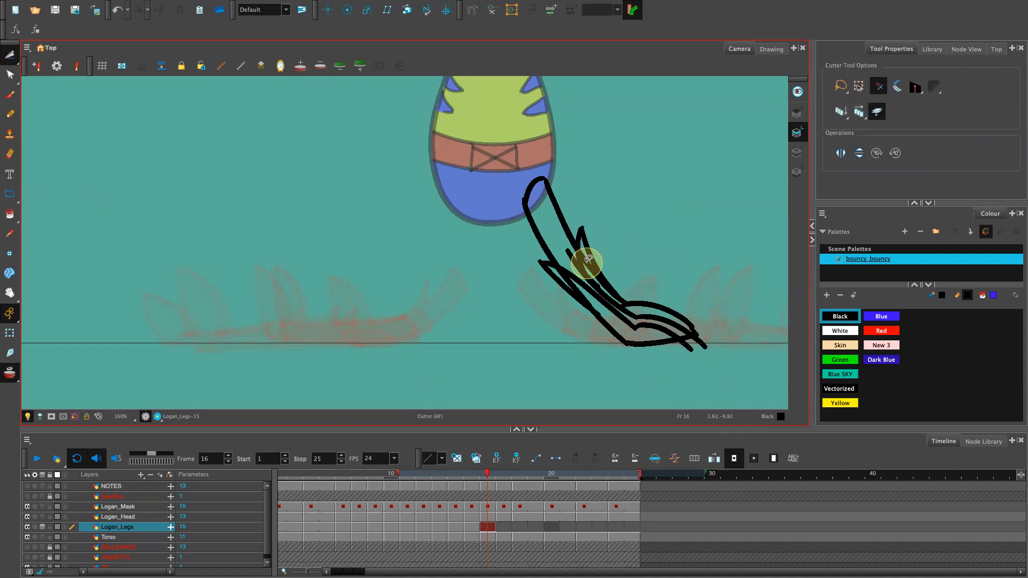
click(587, 259)
key(Delete)
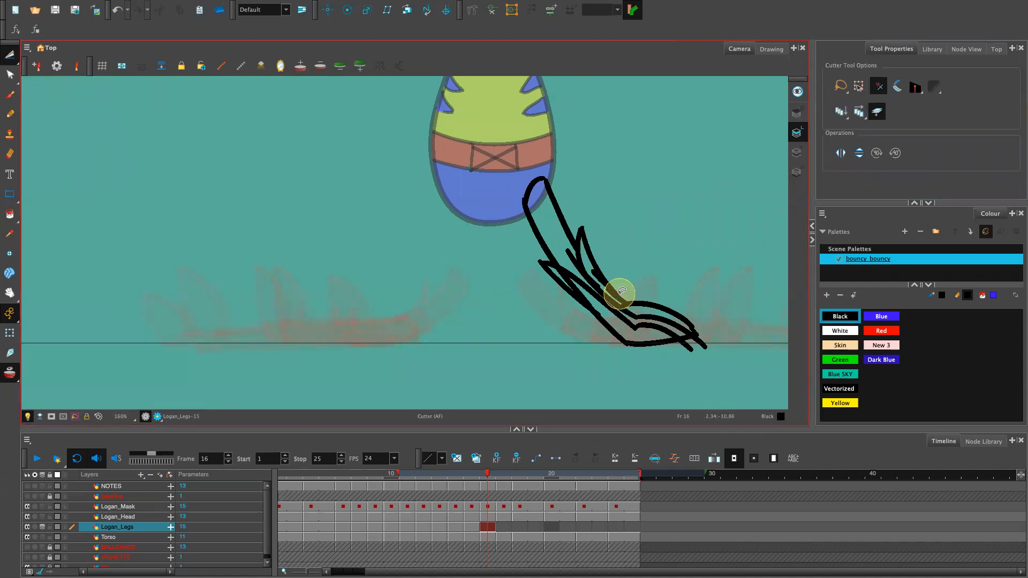
click(597, 275)
key(Delete)
mouse_move(619, 282)
mouse_down()
mouse_move(594, 271)
mouse_move(608, 269)
mouse_move(608, 289)
mouse_move(611, 274)
mouse_move(599, 258)
mouse_move(571, 256)
mouse_move(575, 246)
mouse_up()
key(Delete)
key(Delete)
key(Delete)
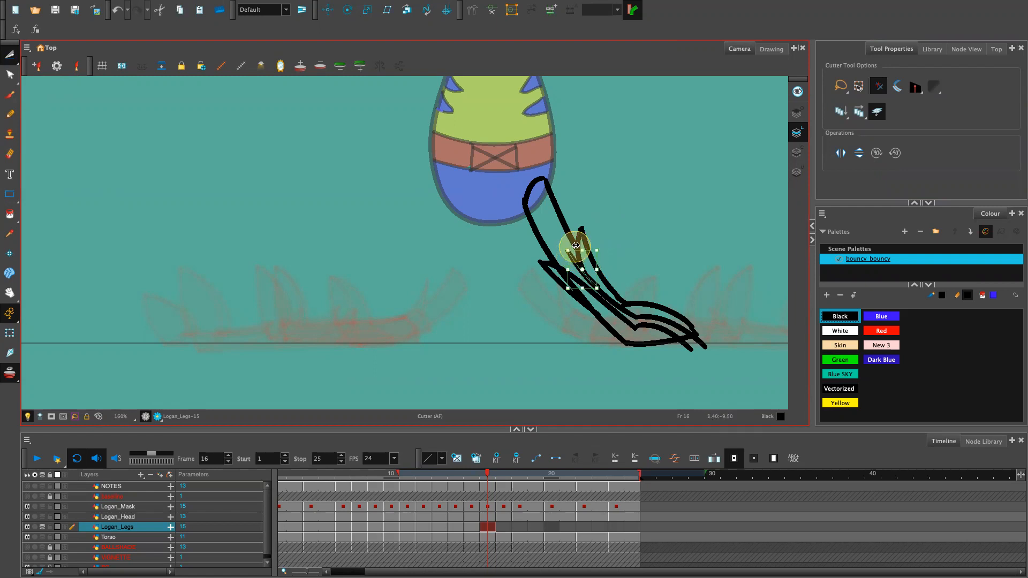
key(Delete)
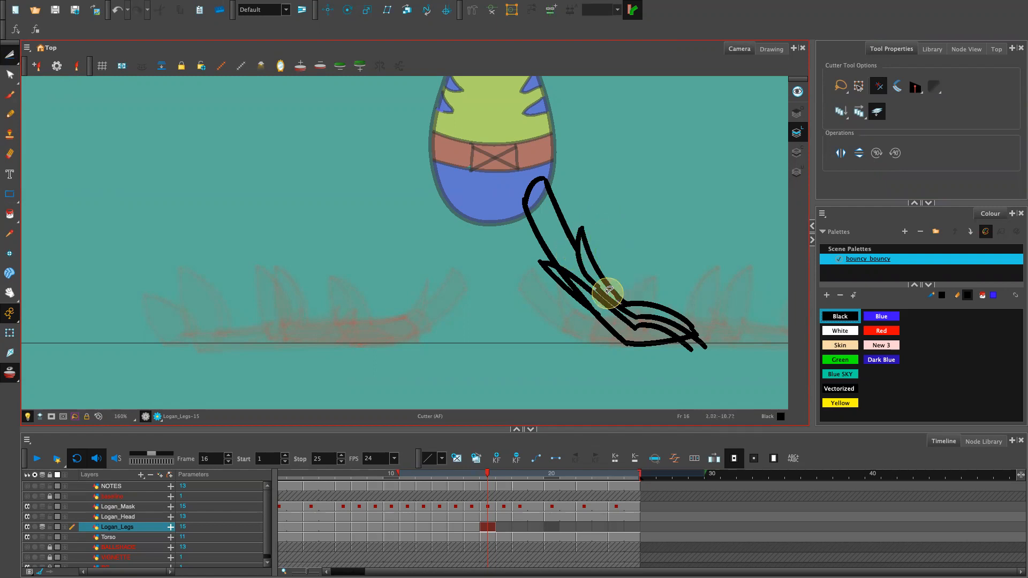
Cut away the leg's old outline inside the back of the boot, between the inner cuff and the heel.
drag(585, 290, 594, 310)
key(Delete)
key(Delete)
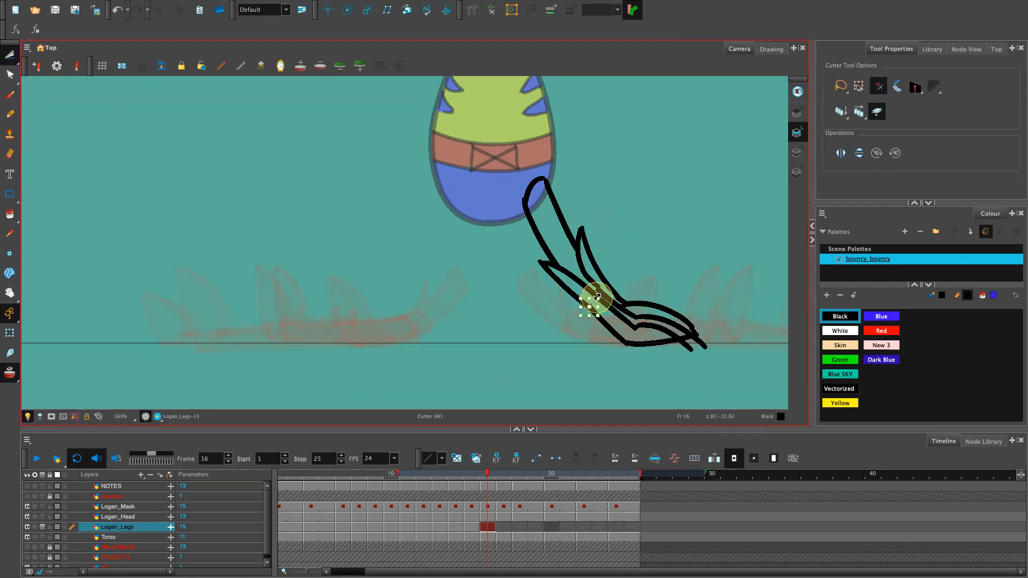
key(Delete)
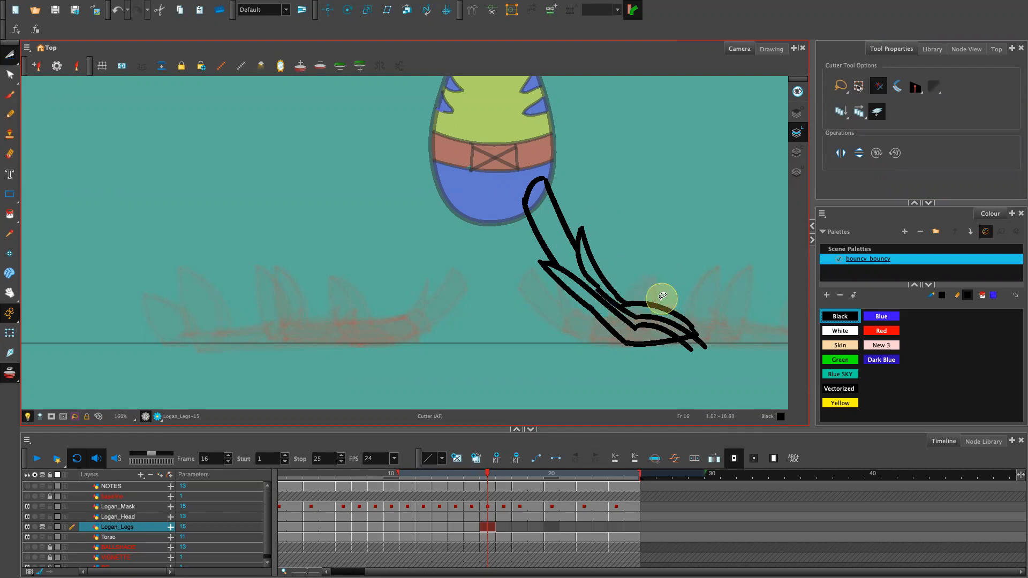
key(Delete)
Trim the overshooting line ends at the toe tip and remove the doubled line segment in the middle of the shin.
mouse_move(701, 343)
mouse_down()
mouse_move(692, 342)
mouse_move(700, 327)
mouse_up()
key(Delete)
key(Delete)
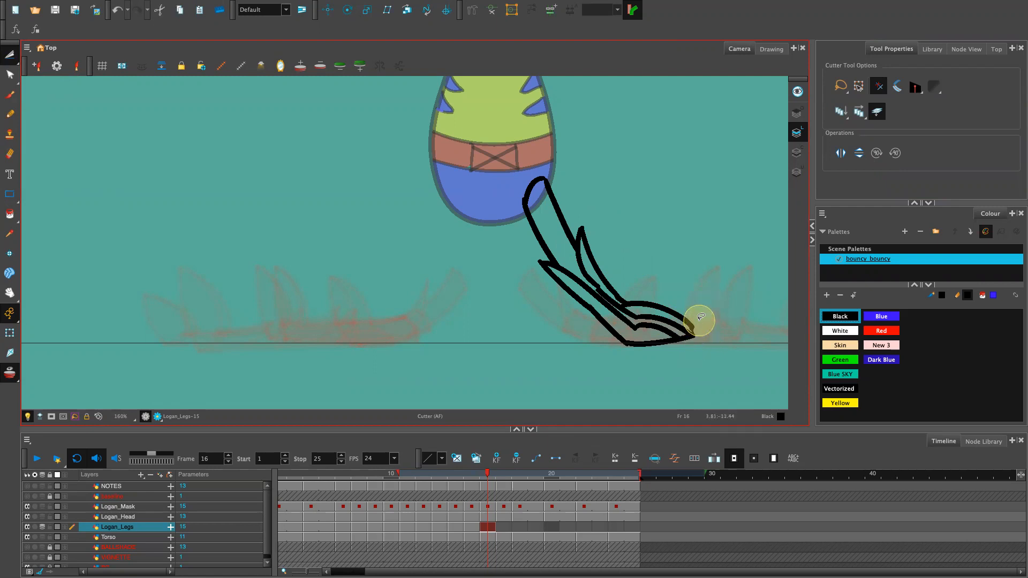
mouse_move(610, 284)
mouse_down()
mouse_move(592, 287)
mouse_move(601, 296)
mouse_move(608, 283)
mouse_up()
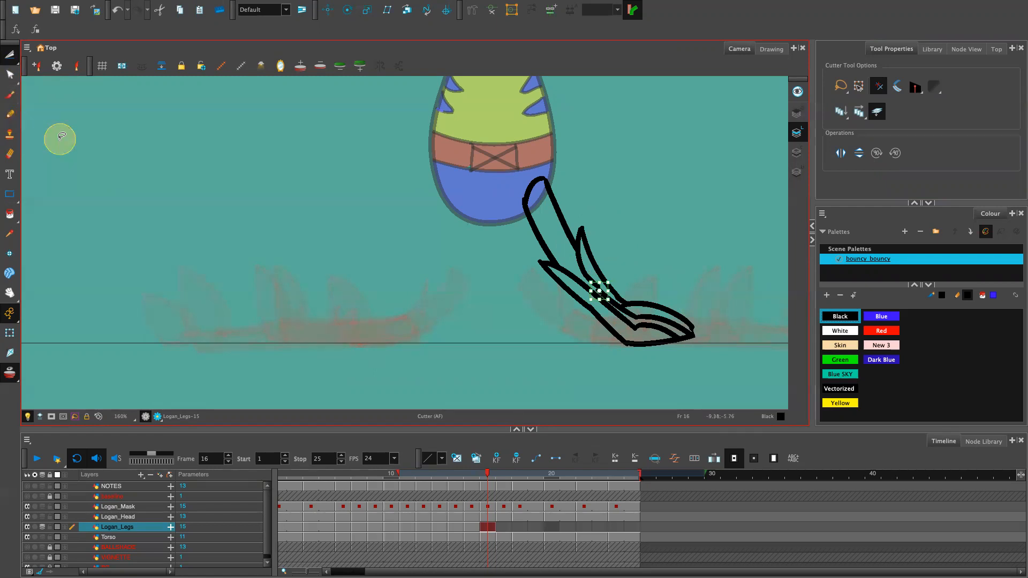
key(Delete)
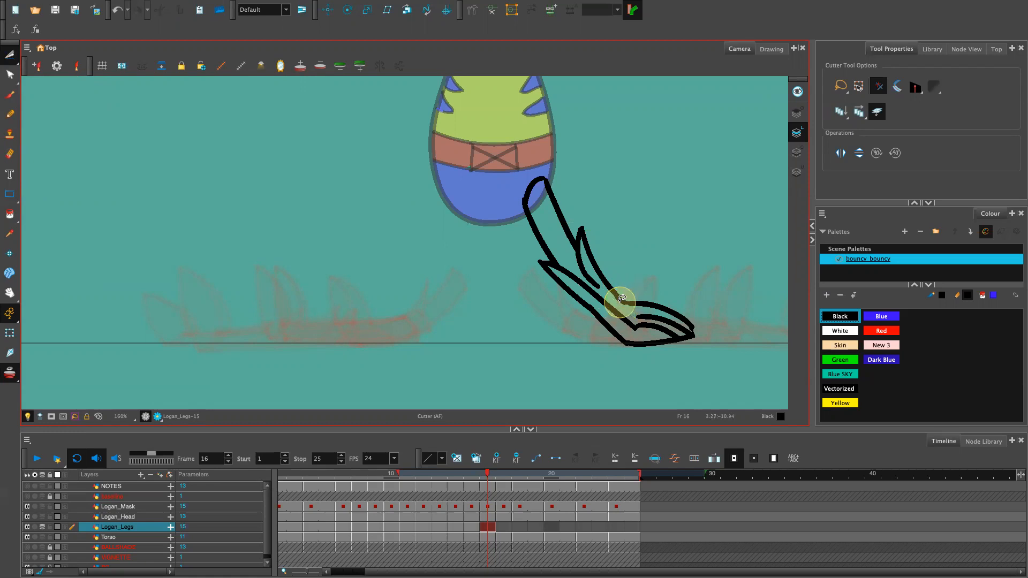
Redraw the missing piece of the boot's shin line down to the foot contour, redoing the stroke for a better fit.
key(alt+slash)
drag(588, 277, 638, 319)
key(ctrl+z)
key(ctrl+z)
drag(593, 281, 621, 306)
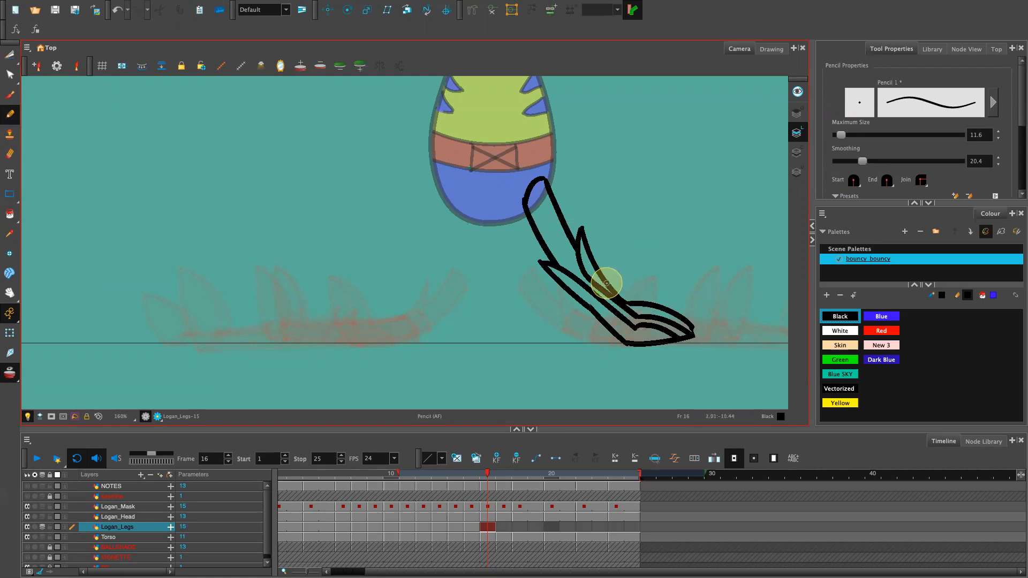
Replace the boot's front contour with a smoother curve from the cuff tip to the ankle, and draw a lower foot-top line.
key(alt+t)
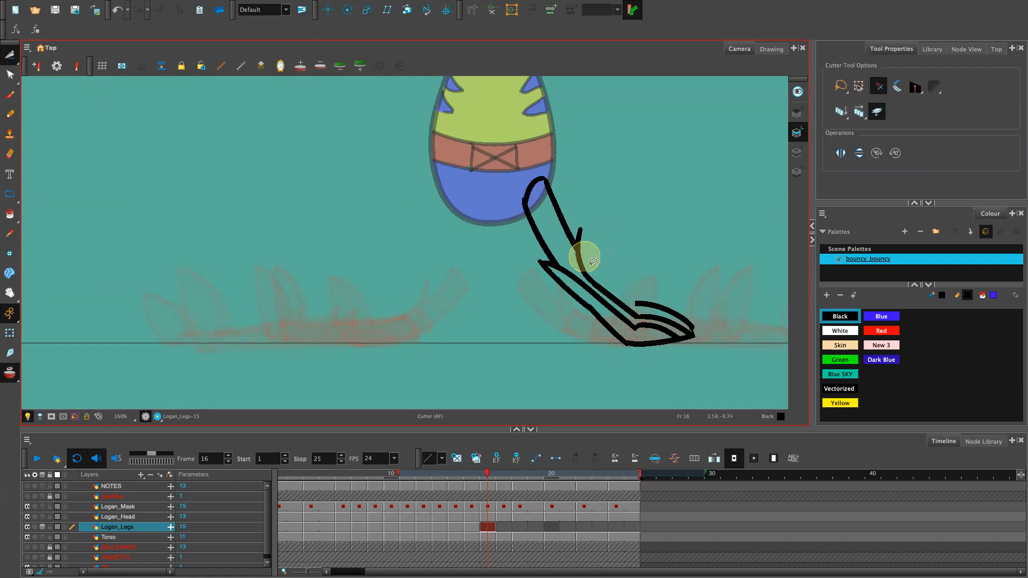
key(alt+slash)
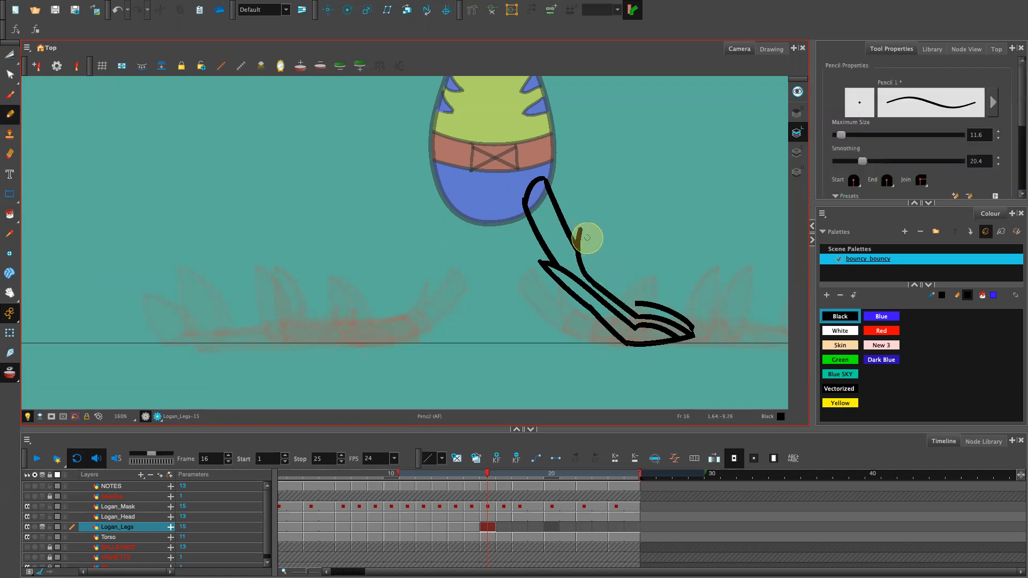
drag(581, 229, 627, 301)
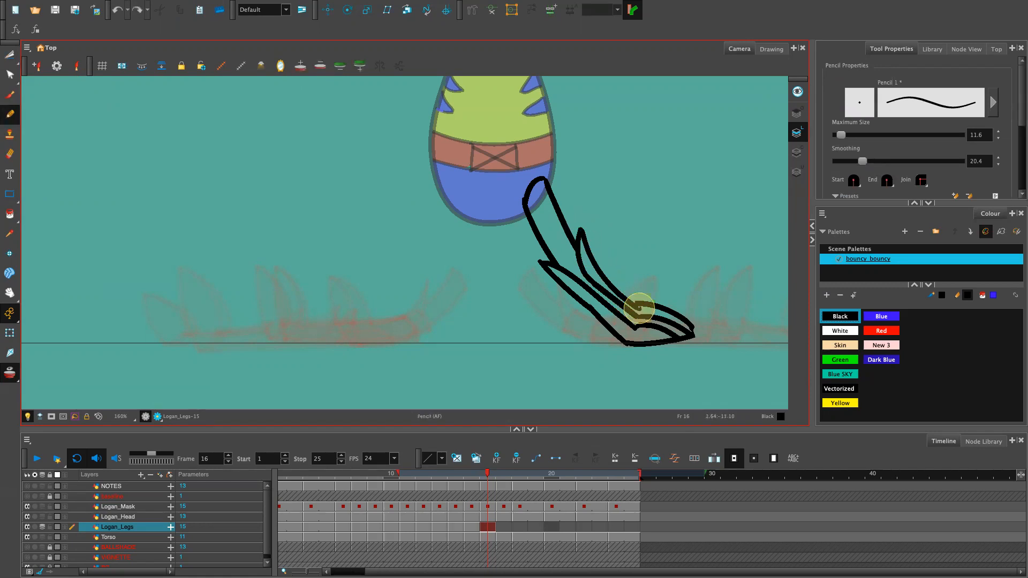
drag(638, 311, 679, 314)
key(ctrl+z)
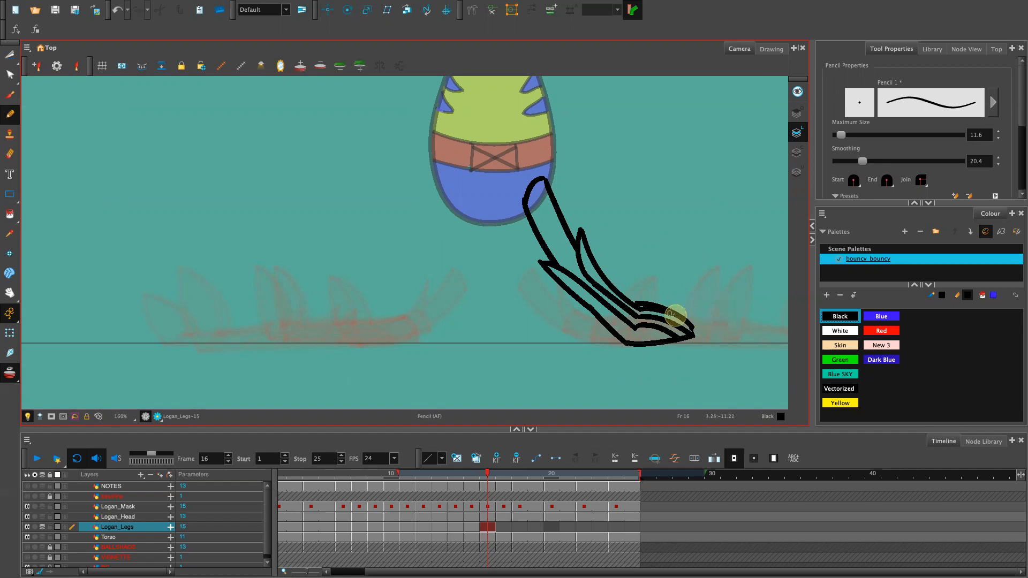
Cut away the old foot-top line above the new one, between the ankle and the toe.
key(alt+t)
mouse_move(645, 304)
mouse_down()
mouse_move(658, 291)
mouse_move(639, 300)
mouse_up()
key(Delete)
key(Delete)
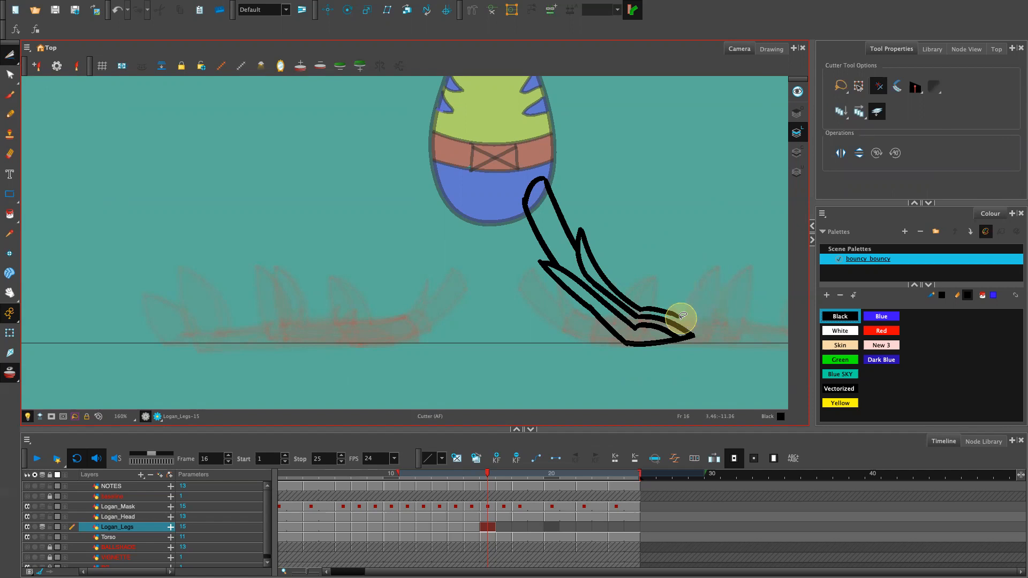
Close the toe with a rounded stroke from the foot-top line and trim the leftover pointed tip.
key(alt+slash)
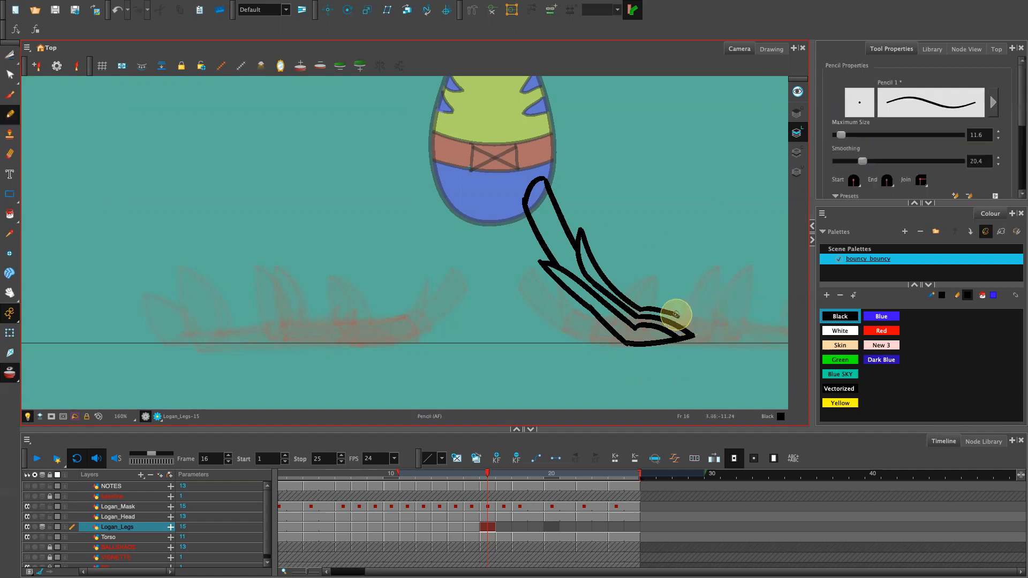
key(ctrl+z)
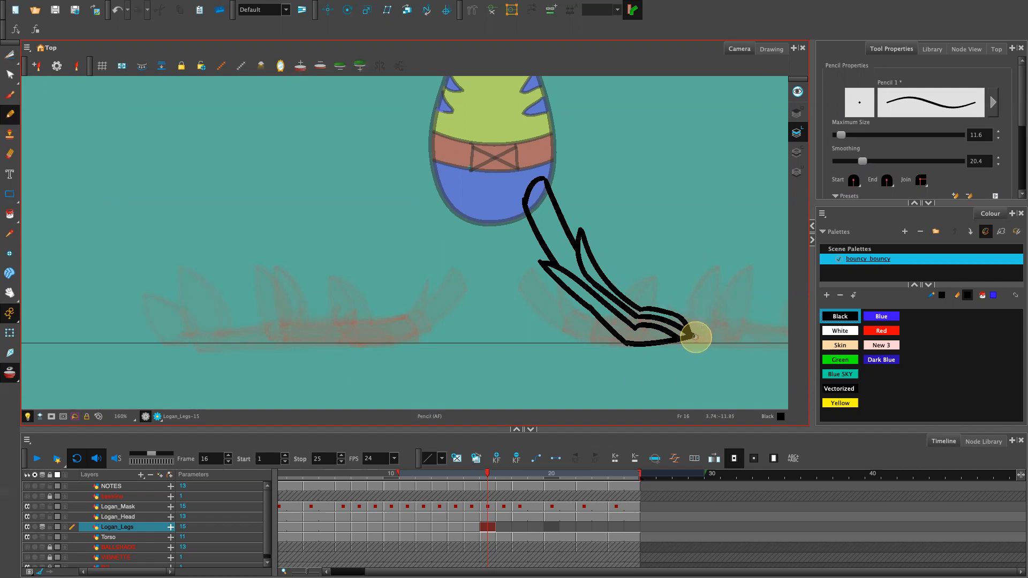
key(alt+t)
drag(698, 329, 700, 316)
key(Delete)
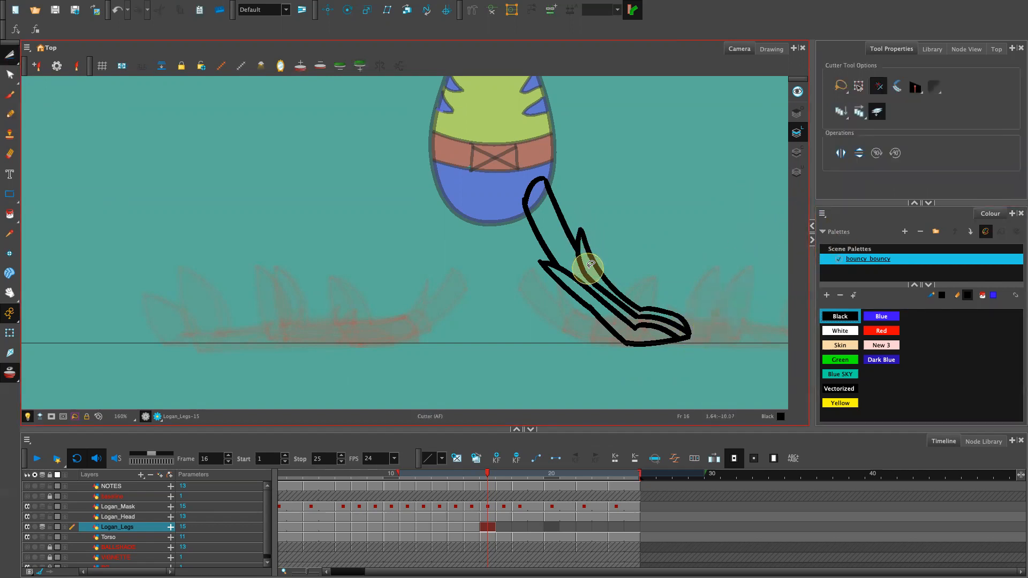
Draw a curved line across the leg between the boot's cuff points and fill the leg above it with Yellow.
key(alt+slash)
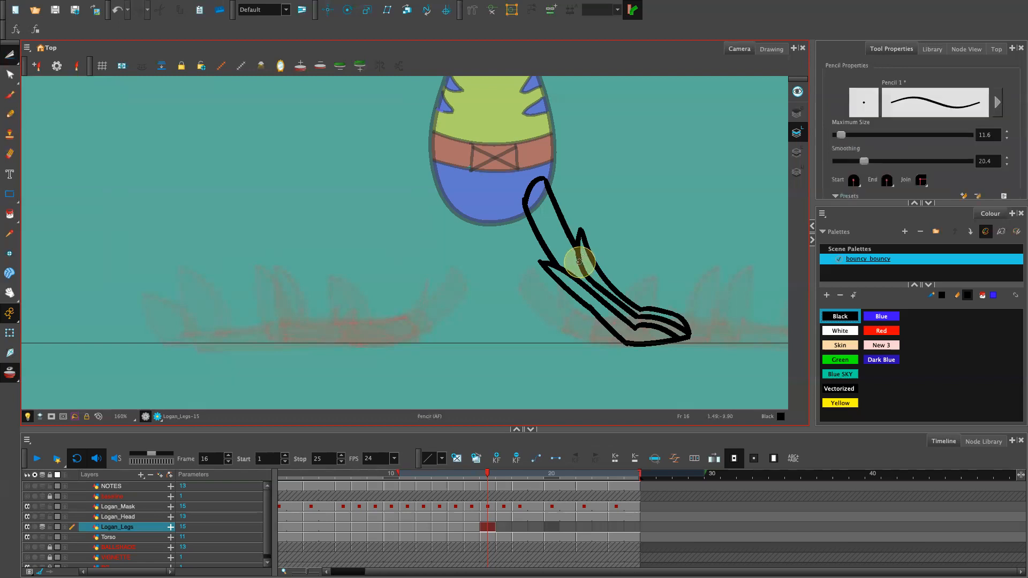
mouse_move(573, 244)
mouse_down()
mouse_move(577, 256)
mouse_move(545, 262)
mouse_move(559, 266)
mouse_up()
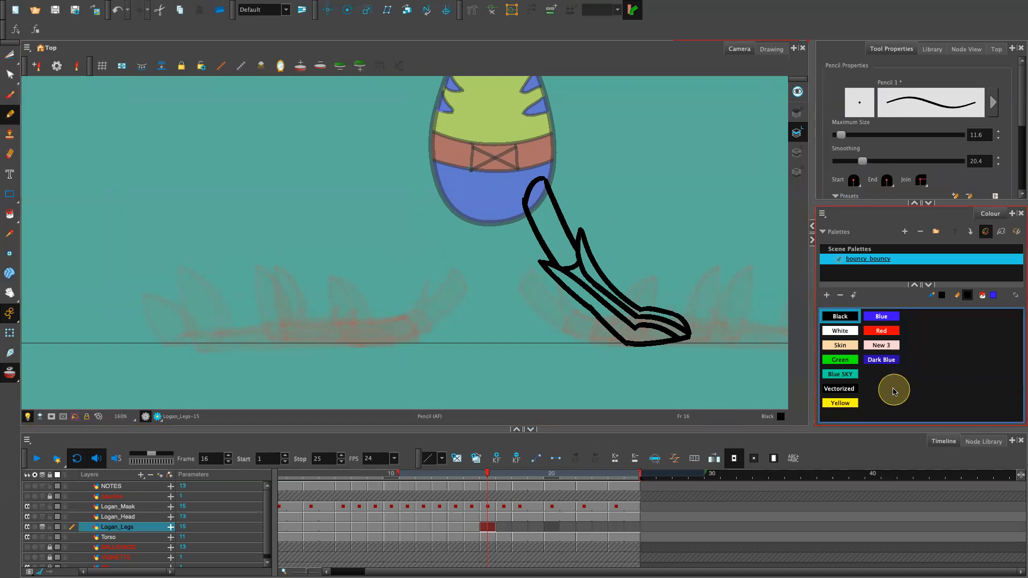
click(840, 403)
key(alt+i)
click(555, 235)
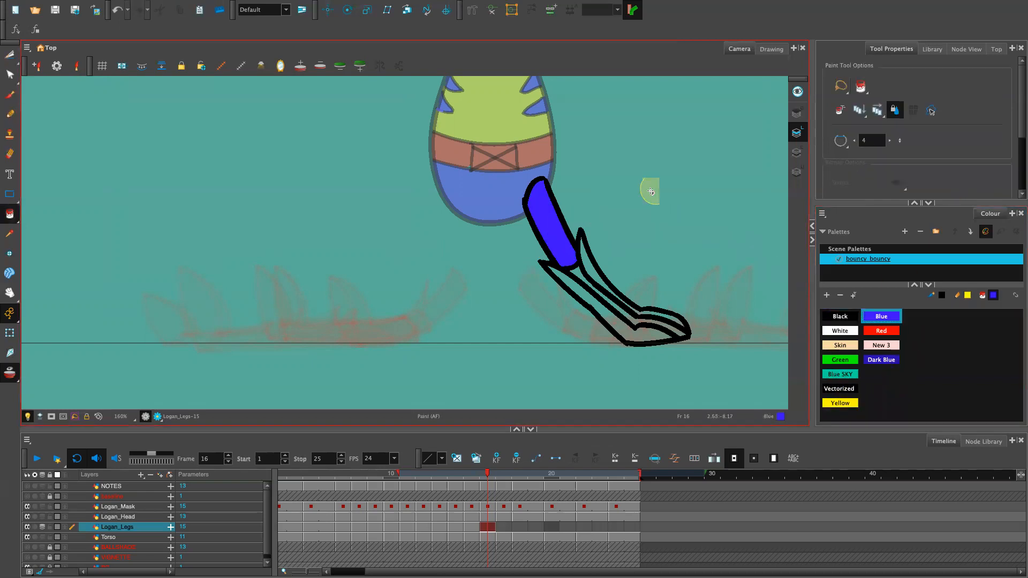
key(ctrl+z)
click(848, 401)
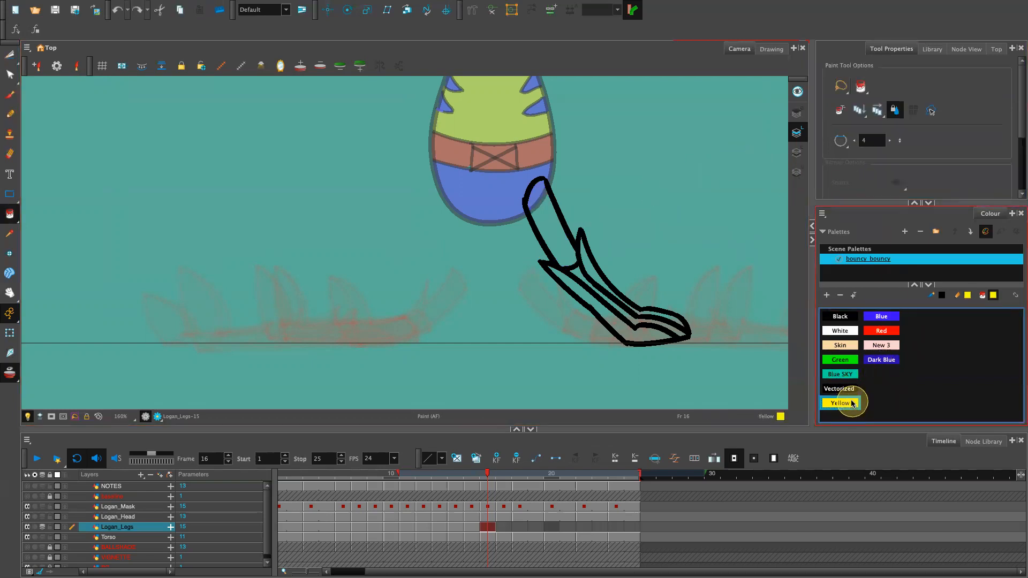
click(577, 250)
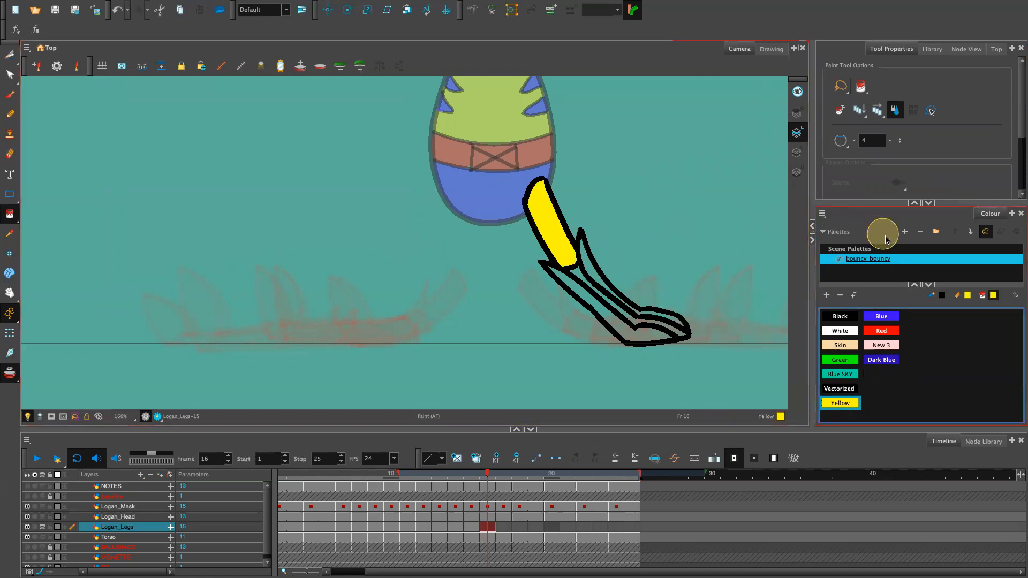
Fill the boot's central shin and foot panels with Black.
click(839, 317)
click(579, 276)
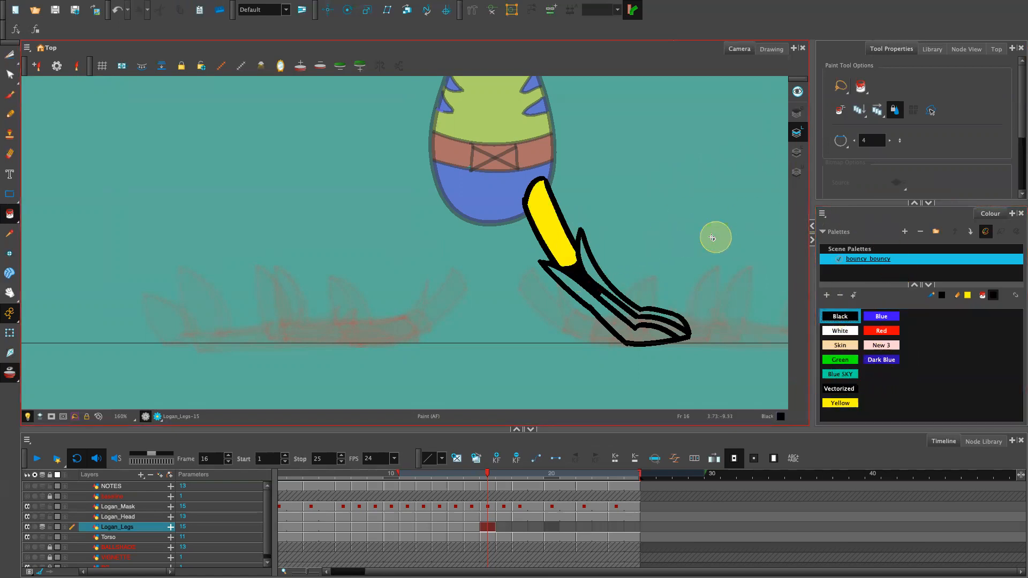
click(624, 315)
click(659, 324)
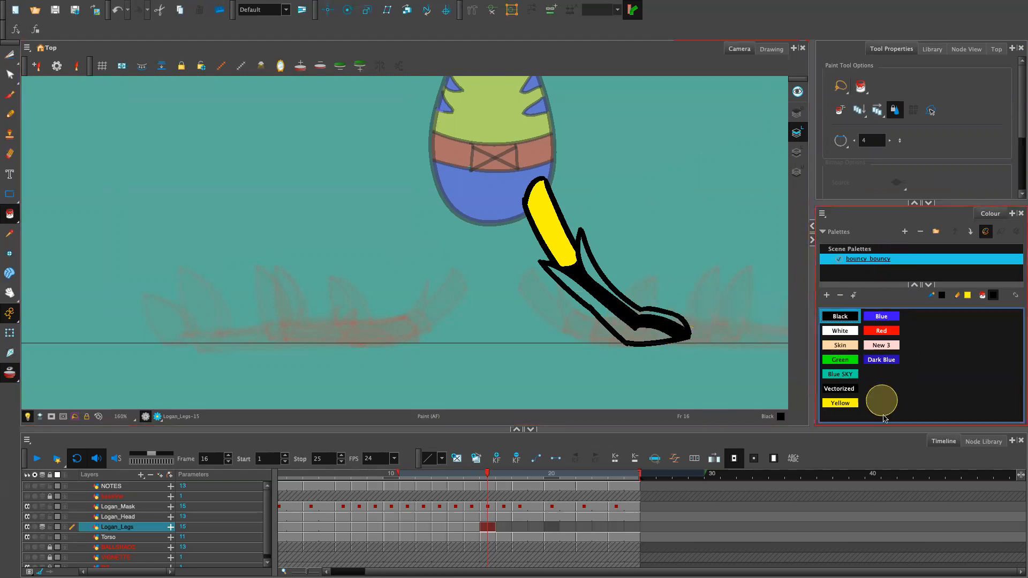
Fill the boot's remaining outer panels, from the cuff points down to the foot and sole, with Blue.
click(880, 341)
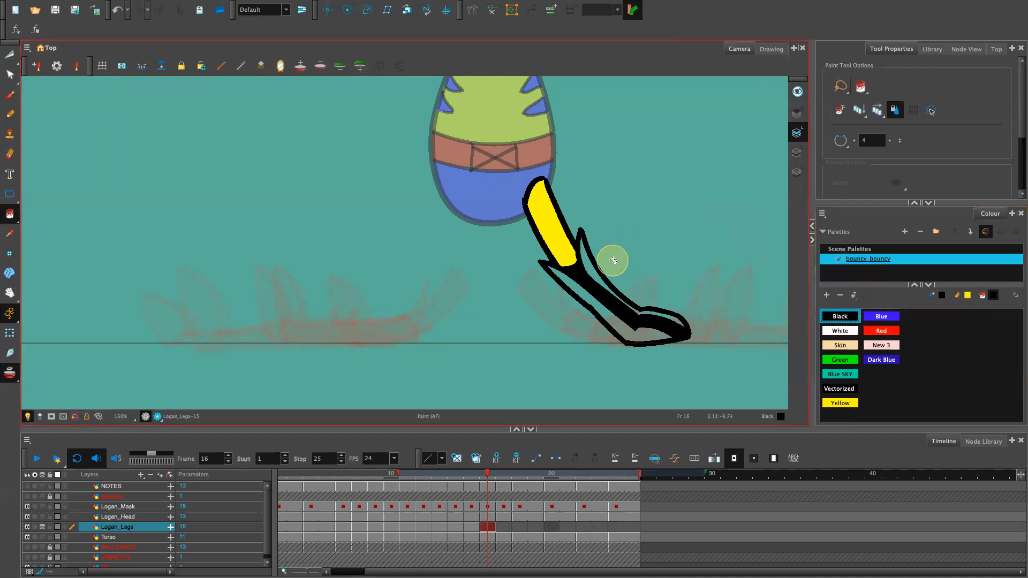
click(881, 316)
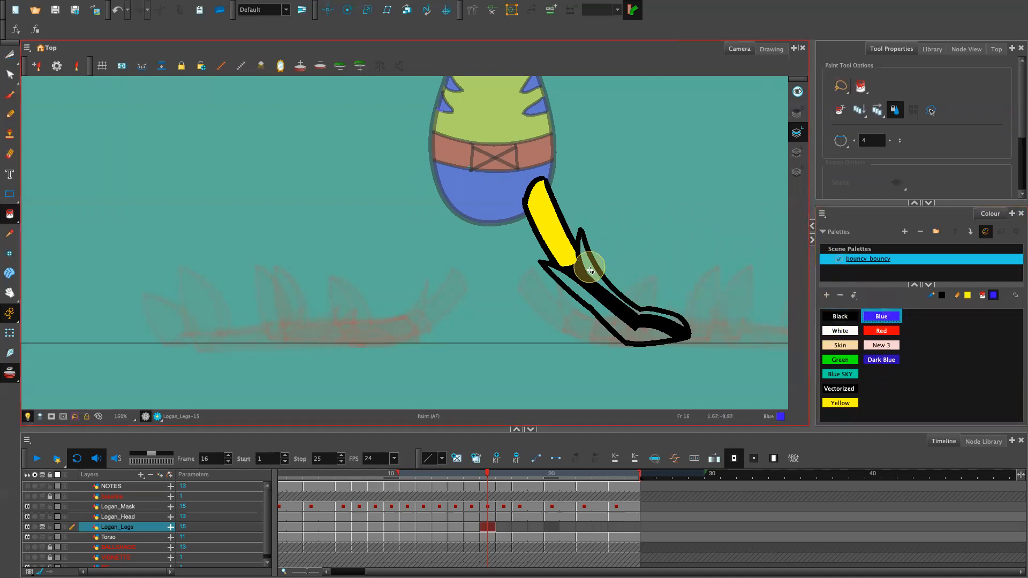
mouse_move(591, 273)
mouse_down()
mouse_move(632, 292)
mouse_move(630, 335)
mouse_move(682, 323)
mouse_move(672, 318)
mouse_move(679, 305)
mouse_move(568, 278)
mouse_up()
Select the whole leg drawing, move its pivot to the hip, and scale the leg narrower towards the body.
scroll(673, 215, down, 5)
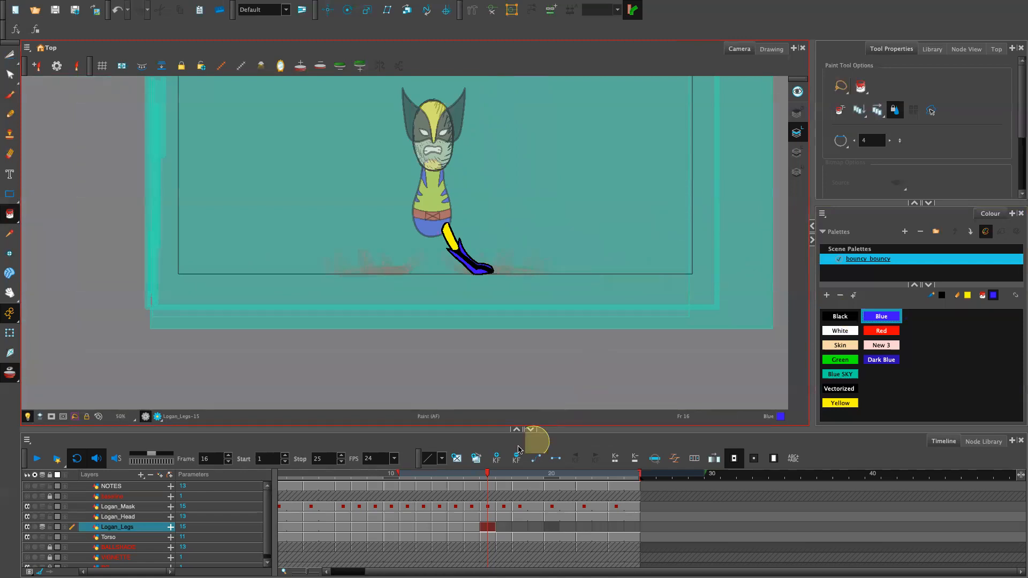
mouse_move(486, 475)
mouse_down()
mouse_move(465, 472)
mouse_move(503, 483)
mouse_move(471, 486)
mouse_move(495, 491)
mouse_move(472, 491)
mouse_move(485, 495)
mouse_up()
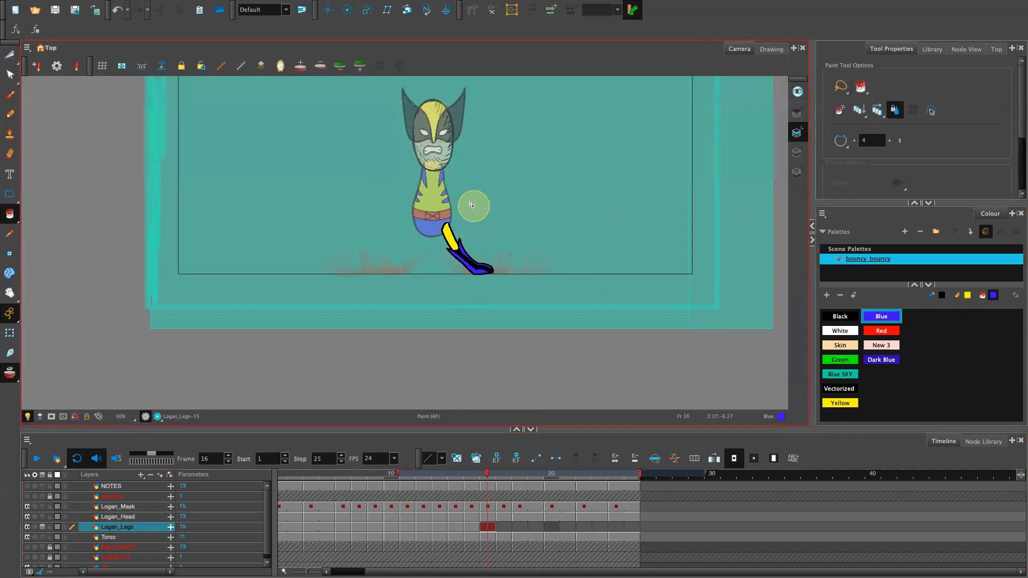
scroll(469, 207, up, 2)
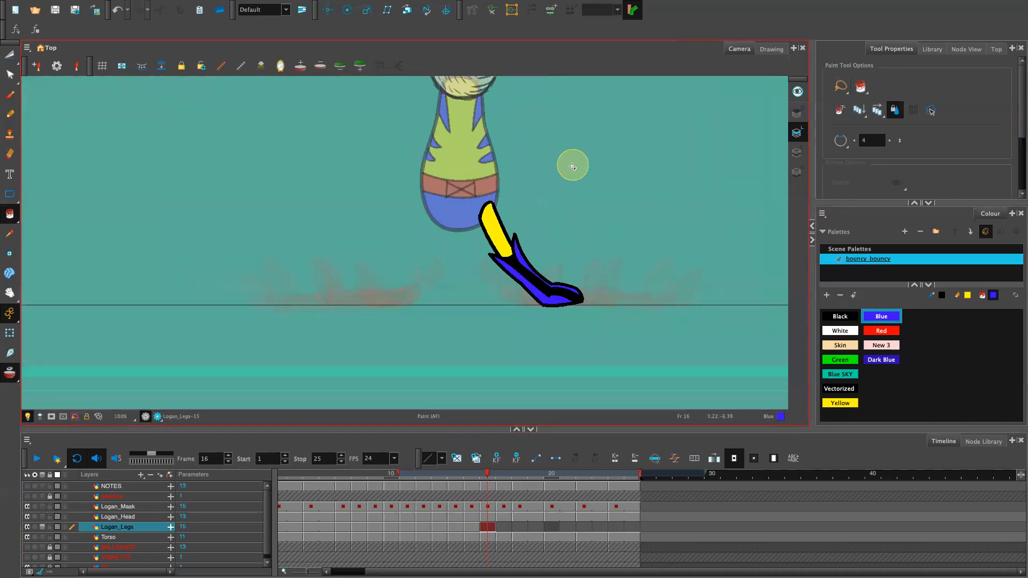
mouse_move(526, 185)
mouse_down()
mouse_move(529, 336)
mouse_move(525, 185)
mouse_up()
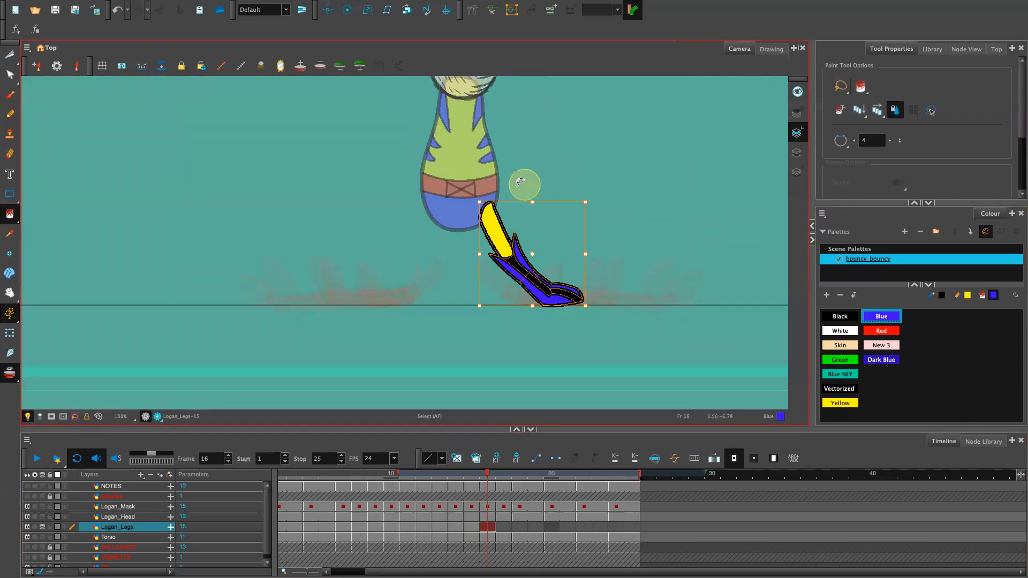
drag(532, 254, 484, 208)
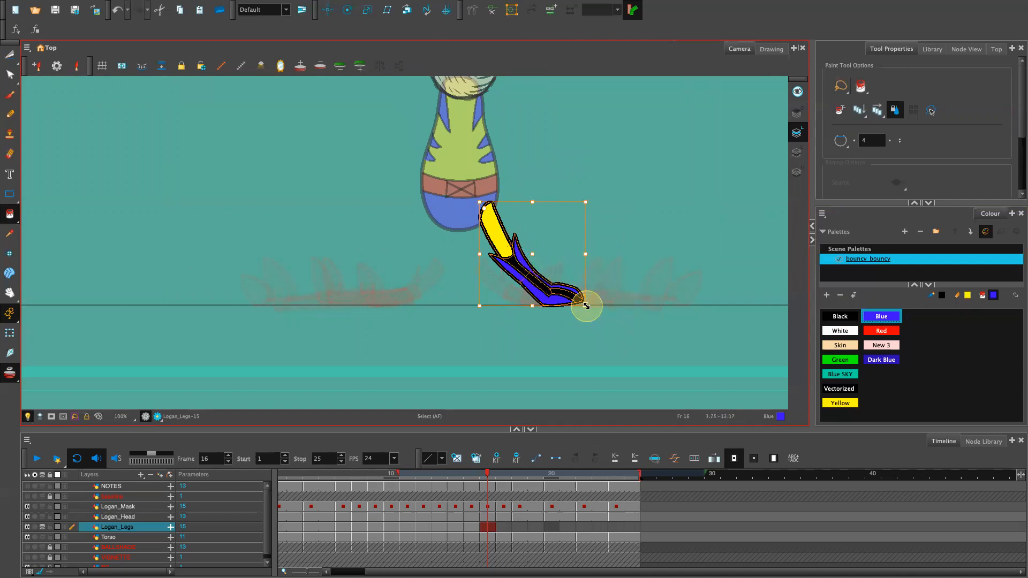
drag(582, 305, 554, 301)
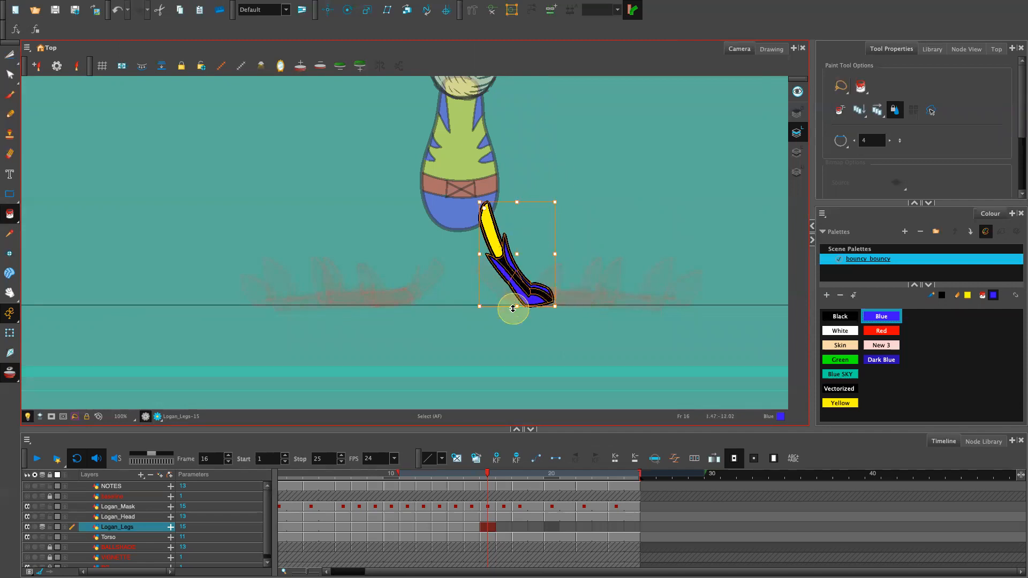
Scale the leg slightly narrower and shift it a little towards the body so its top sits on the hip.
drag(479, 254, 481, 254)
click(483, 252)
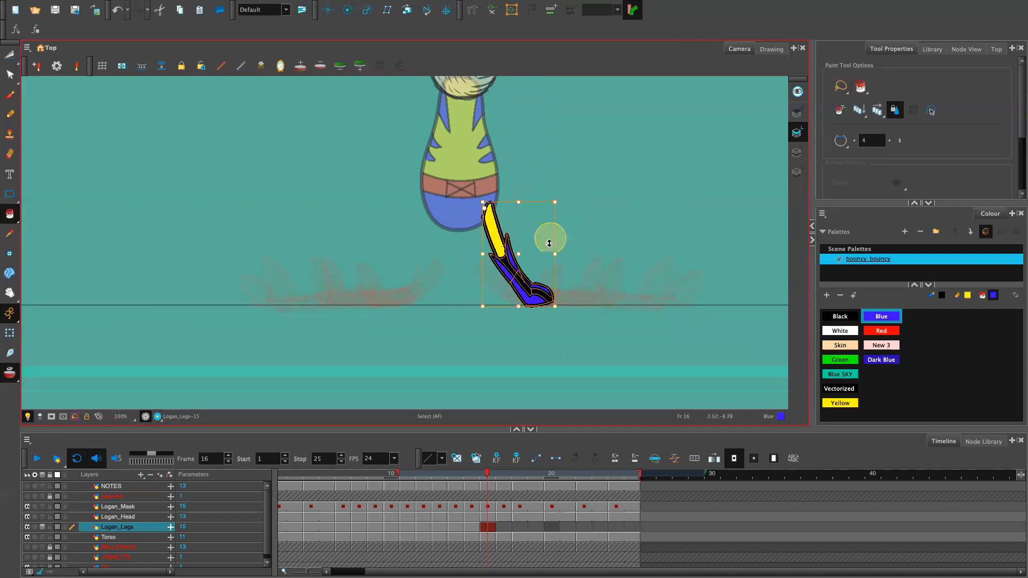
drag(534, 290, 531, 291)
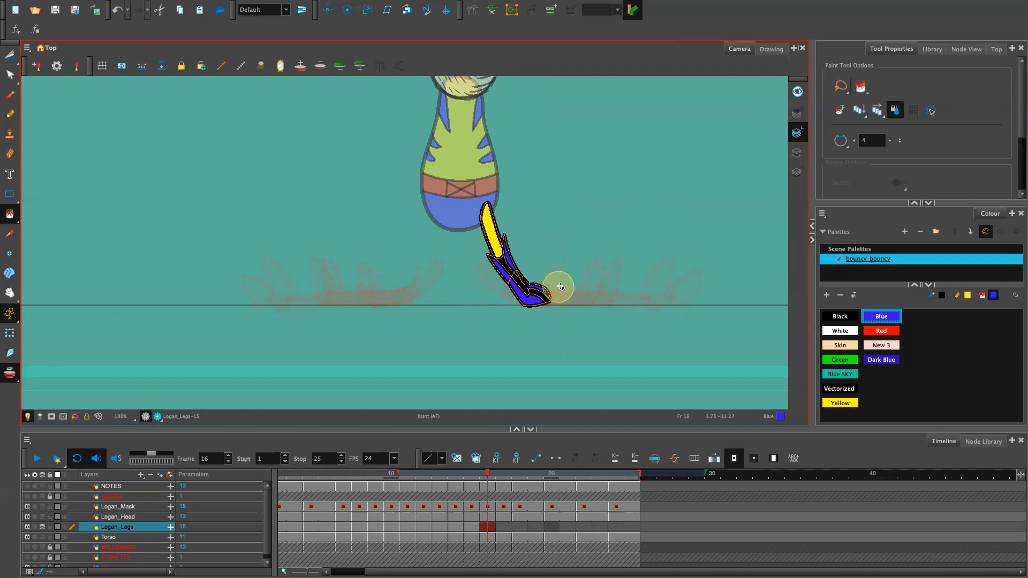
Lasso the boot's foot at the ankle with the Cutter and stretch it outward to make the foot longer.
scroll(611, 266, up, 5)
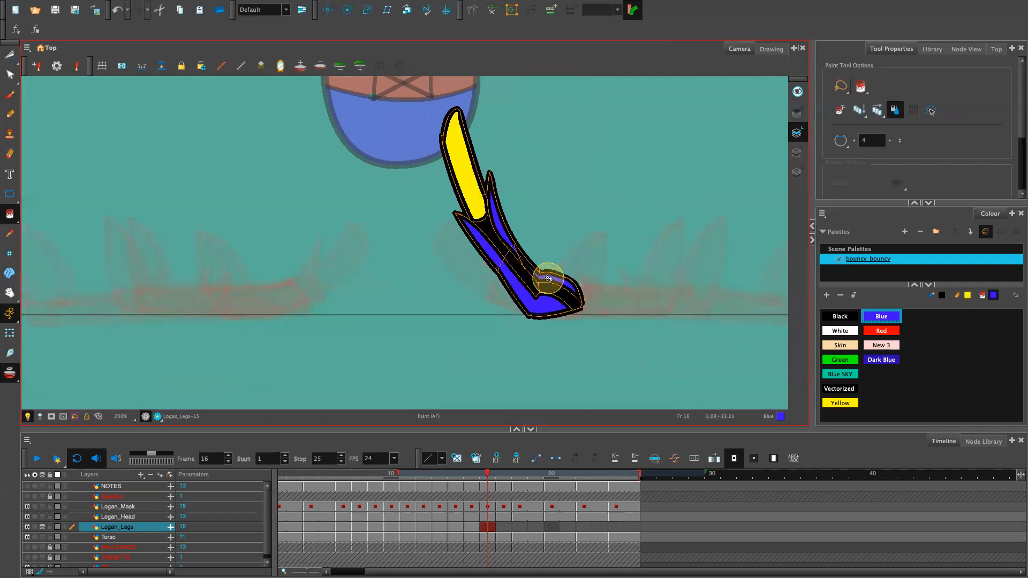
key(alt+t)
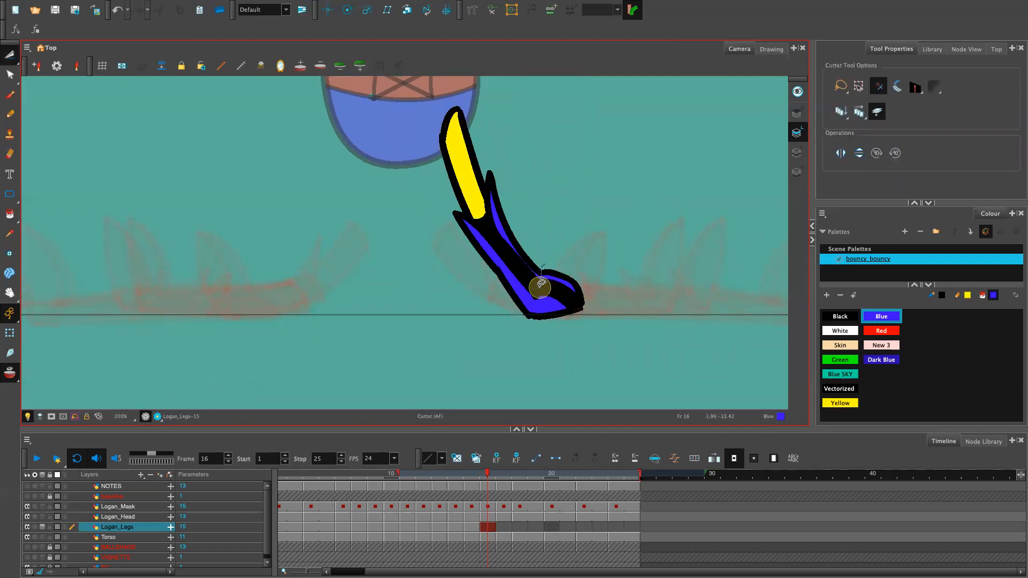
mouse_move(529, 301)
mouse_down()
mouse_move(597, 325)
mouse_move(595, 261)
mouse_move(541, 265)
mouse_up()
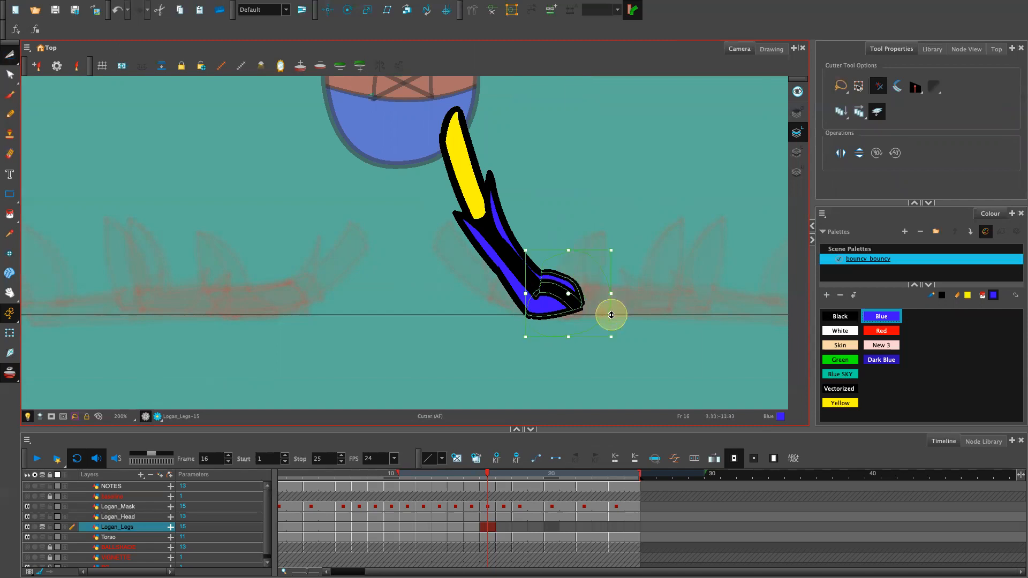
drag(610, 295, 631, 294)
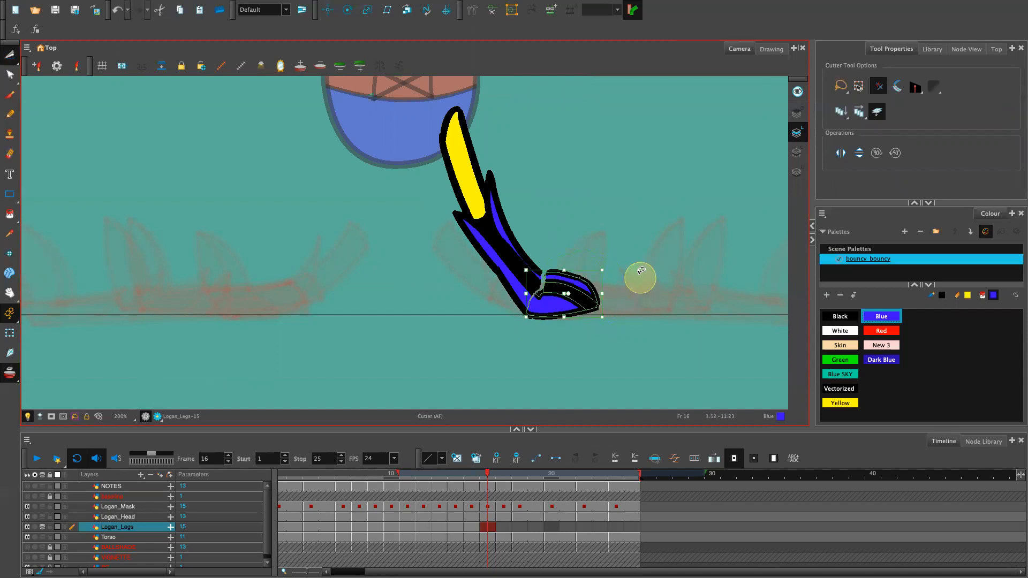
drag(571, 267, 570, 268)
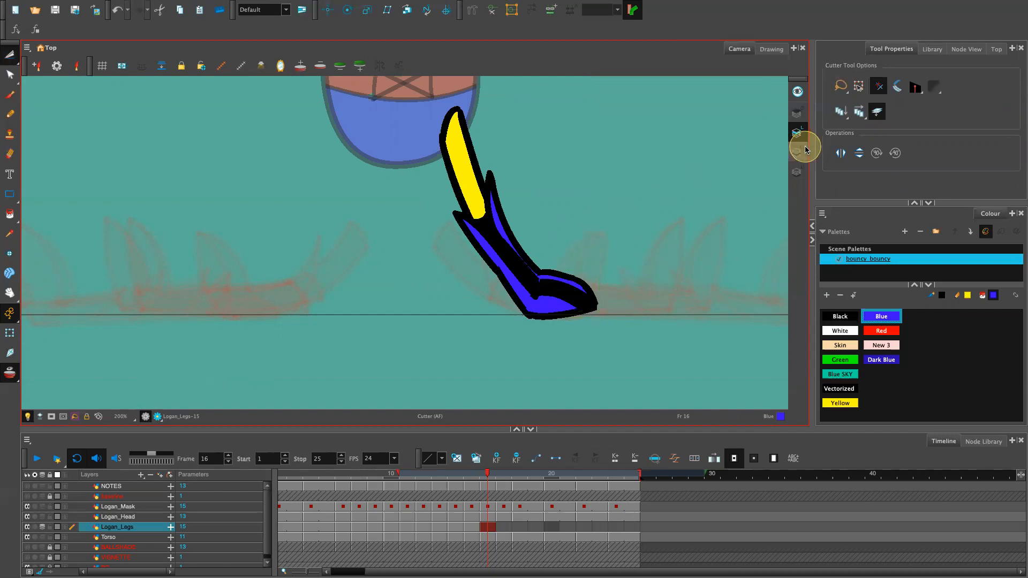
Scrub the timeline around frame 16 to compare the leg's pose with the neighbouring frames.
key(2)
key(2)
key(2)
key(2)
key(2)
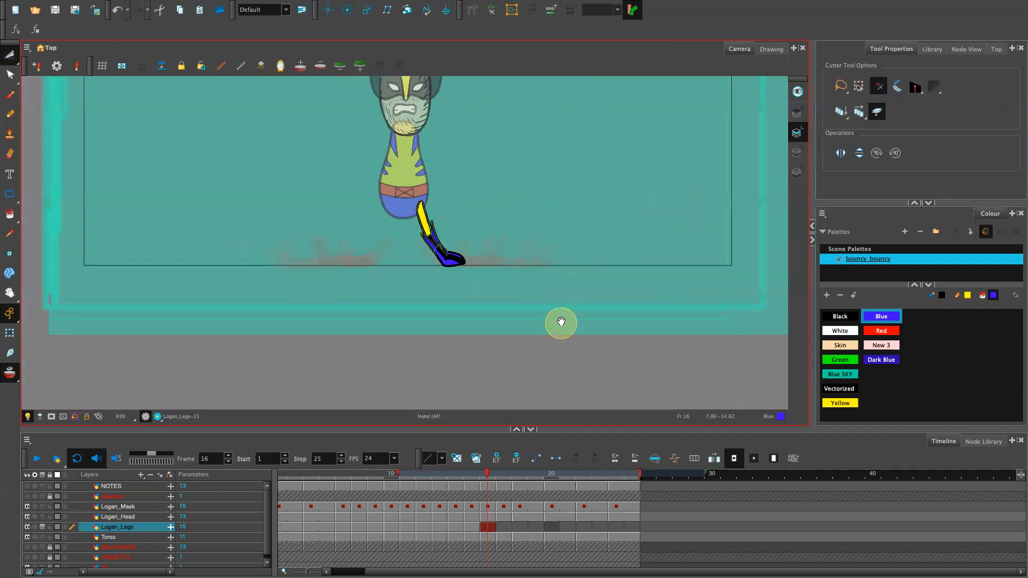
drag(560, 322, 648, 368)
click(483, 482)
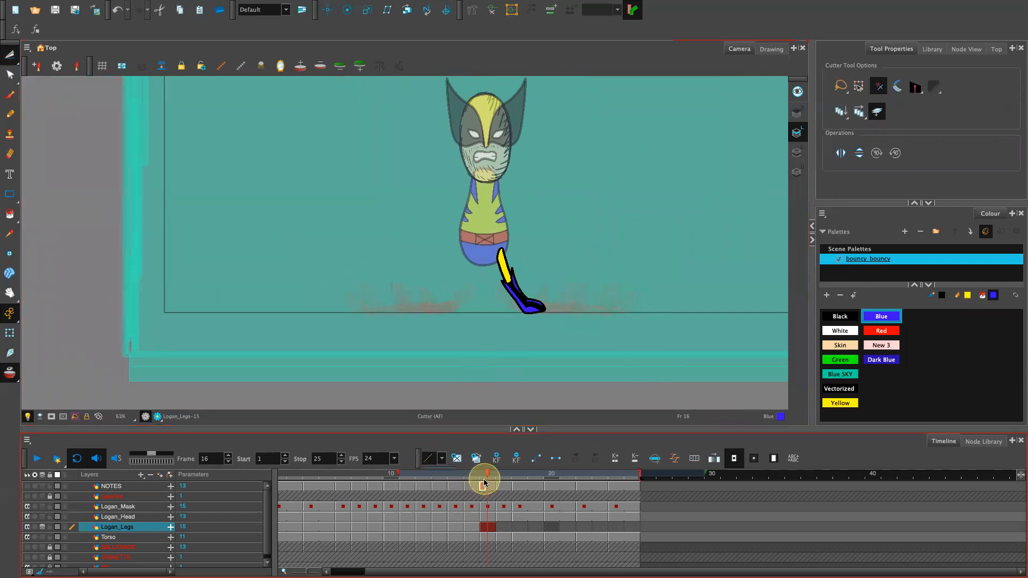
mouse_move(484, 478)
mouse_down()
mouse_move(493, 484)
mouse_move(472, 482)
mouse_move(521, 498)
mouse_move(452, 502)
mouse_move(512, 507)
mouse_move(420, 509)
mouse_move(509, 509)
mouse_move(492, 510)
mouse_up()
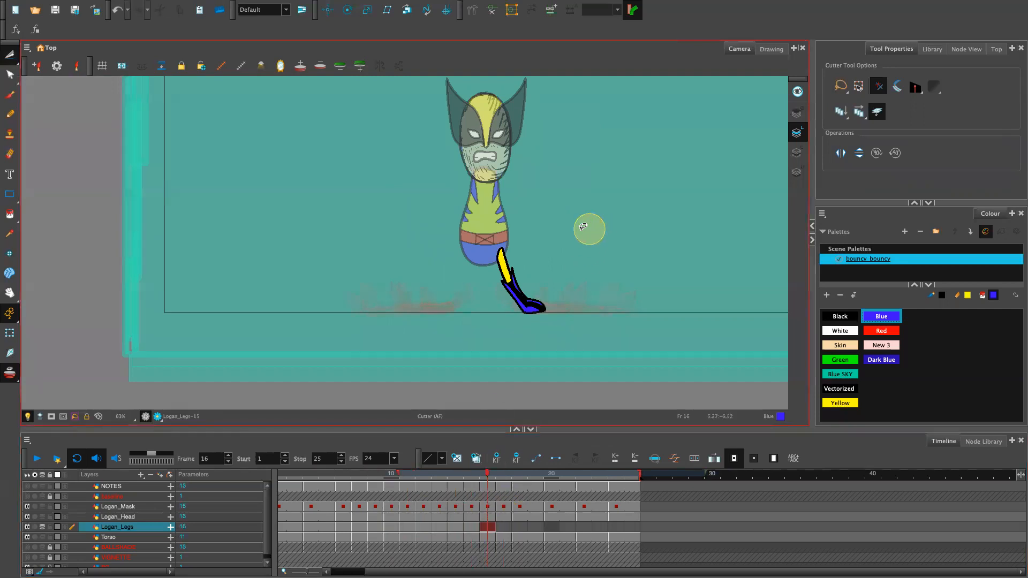
Select the whole leg on frame 16, paste a duplicate of it and flip the duplicate horizontally.
mouse_move(530, 234)
mouse_down()
mouse_move(482, 292)
mouse_move(539, 264)
mouse_up()
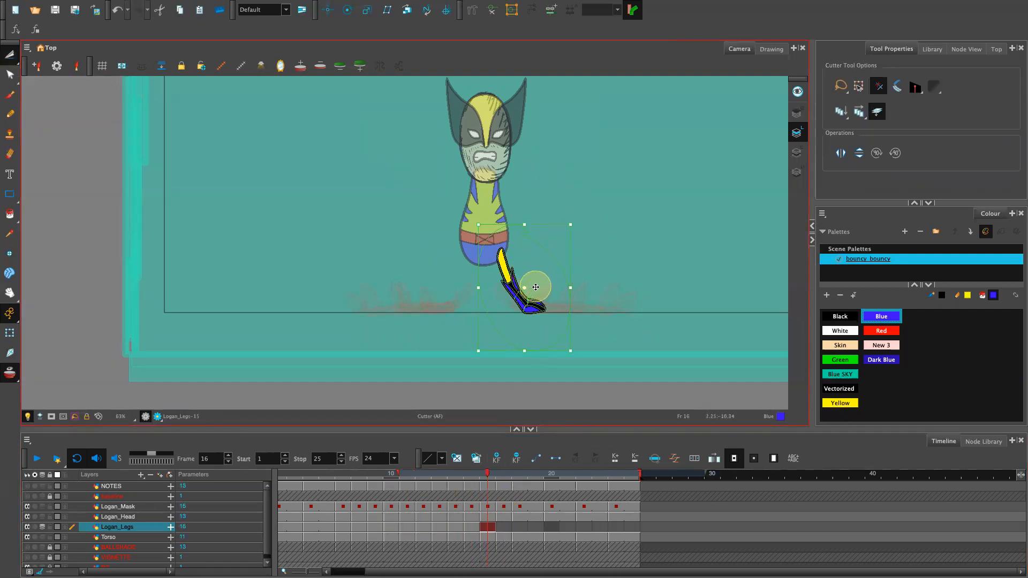
key(super+v)
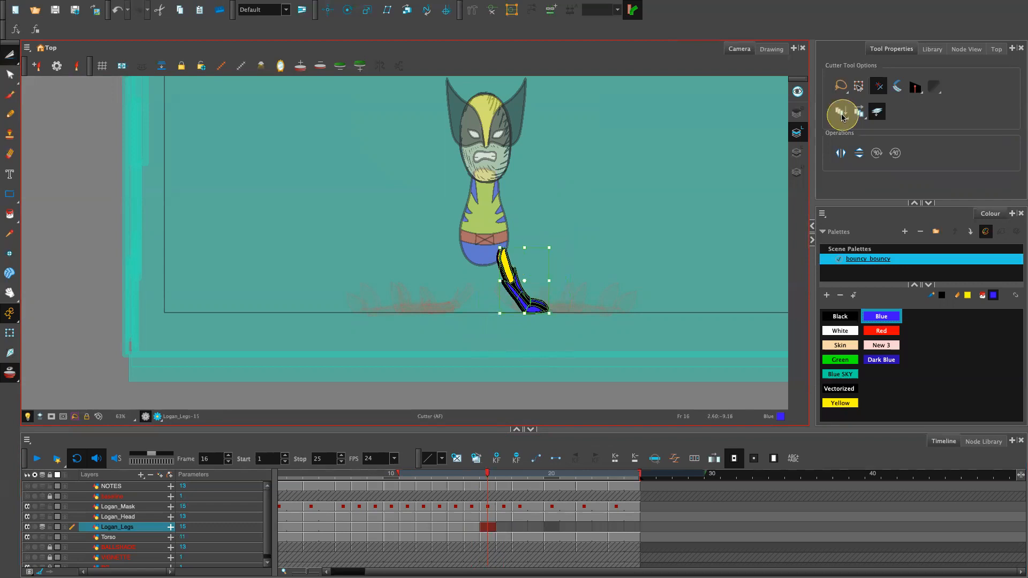
click(839, 153)
Move the mirrored leg across to the opposite hip so both legs stand symmetrically, and check the motion around frame 16.
key(Left)
key(Left)
key(Left)
key(Left)
key(Left)
key(Left)
key(Left)
key(Left)
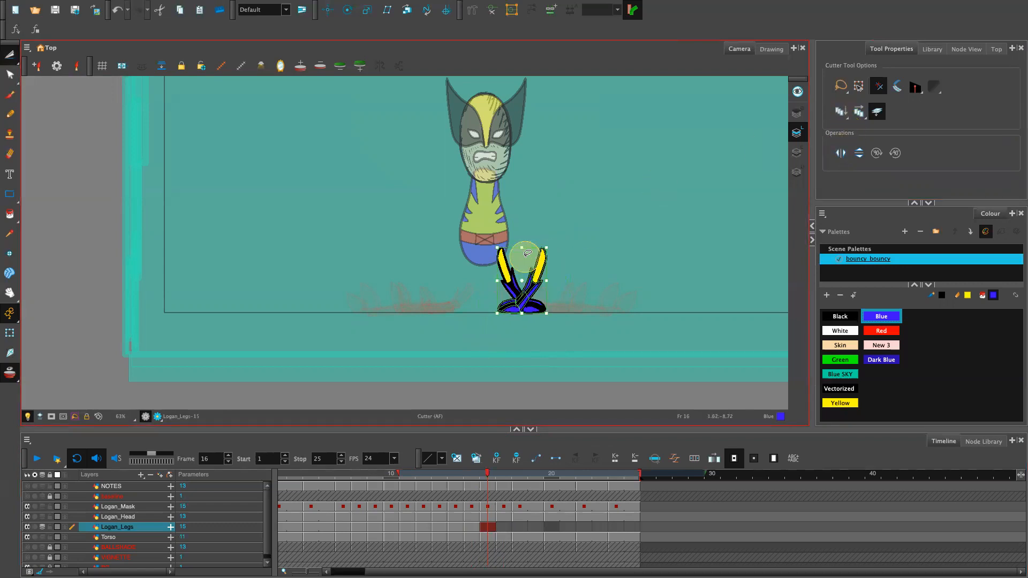
key(Left)
key(Left)
key(Left)
key(Left)
key(Left)
key(Left)
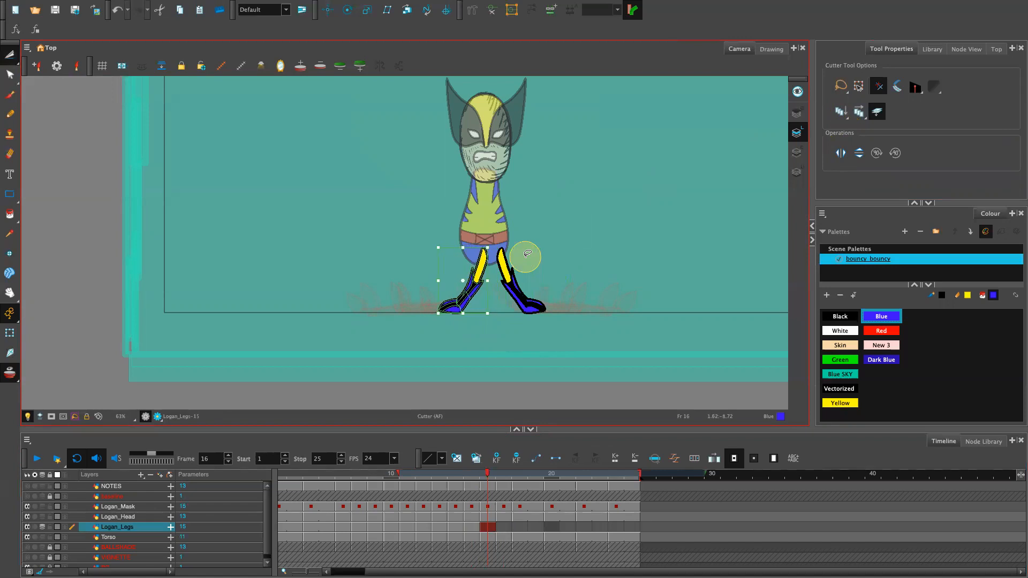
key(Right)
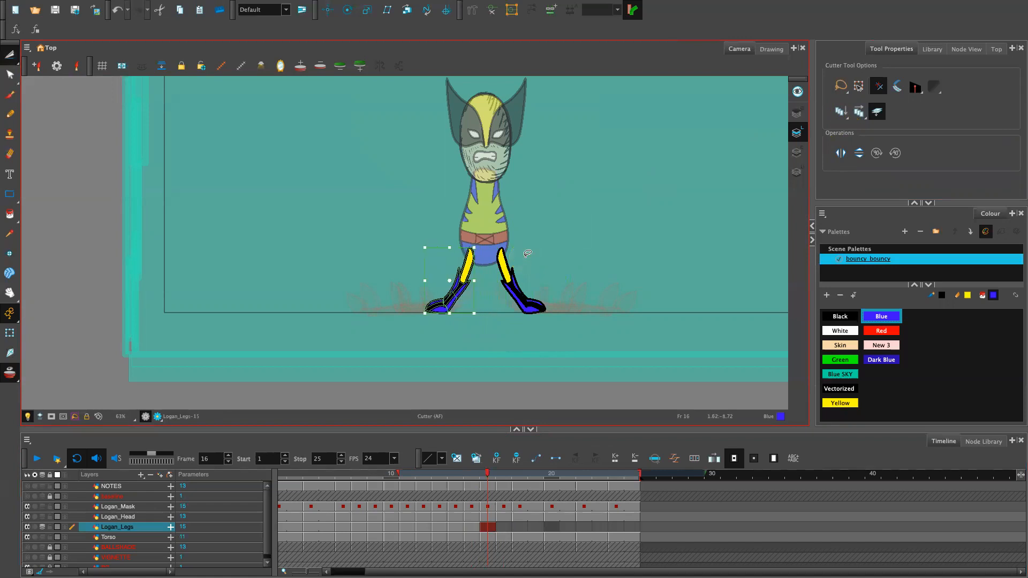
click(527, 253)
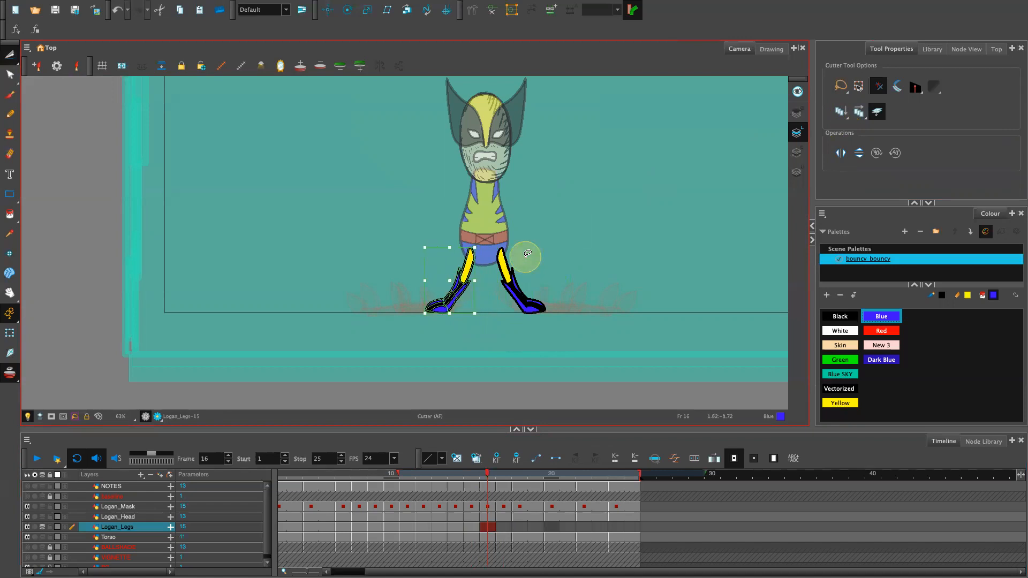
click(604, 240)
mouse_move(479, 237)
mouse_down()
mouse_move(421, 276)
mouse_move(498, 248)
mouse_move(430, 357)
mouse_move(485, 225)
mouse_up()
click(548, 216)
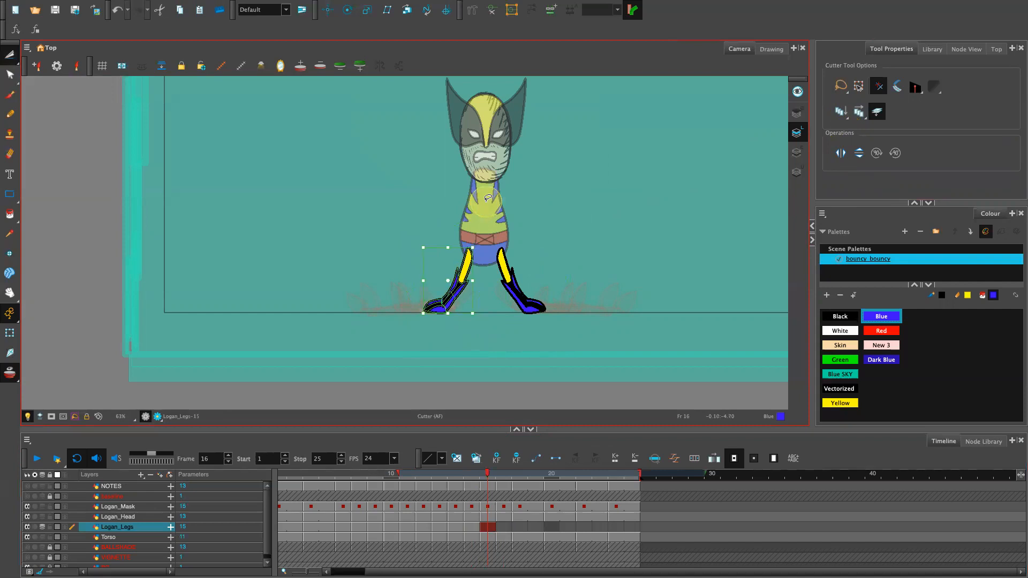
click(678, 199)
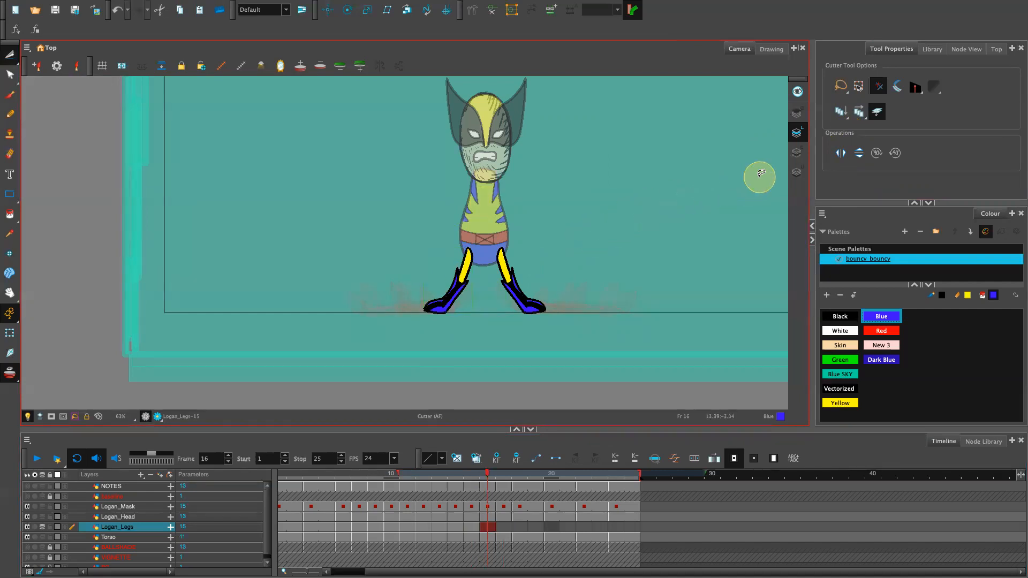
drag(487, 476, 495, 502)
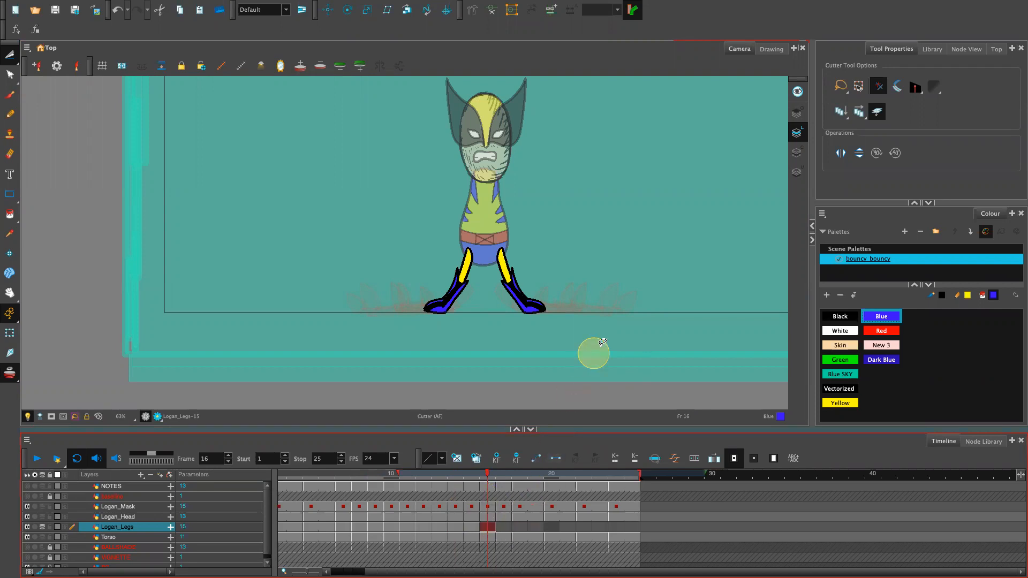
On frame 17, enable underlay art for the Logan_Legs layer and set the Pencil to draw there in the New 3 colour.
click(506, 528)
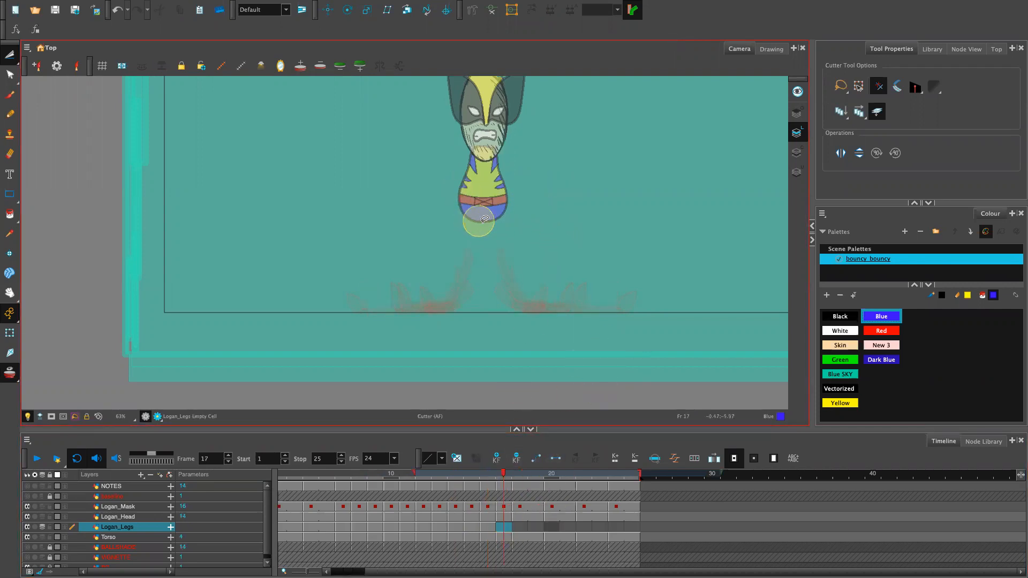
key(alt+slash)
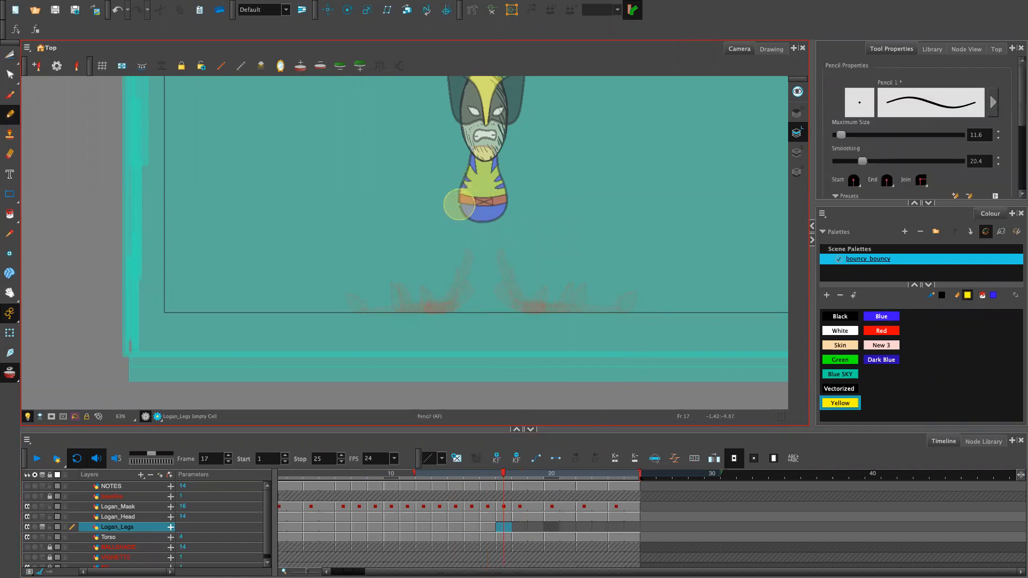
drag(459, 204, 460, 259)
key(ctrl+z)
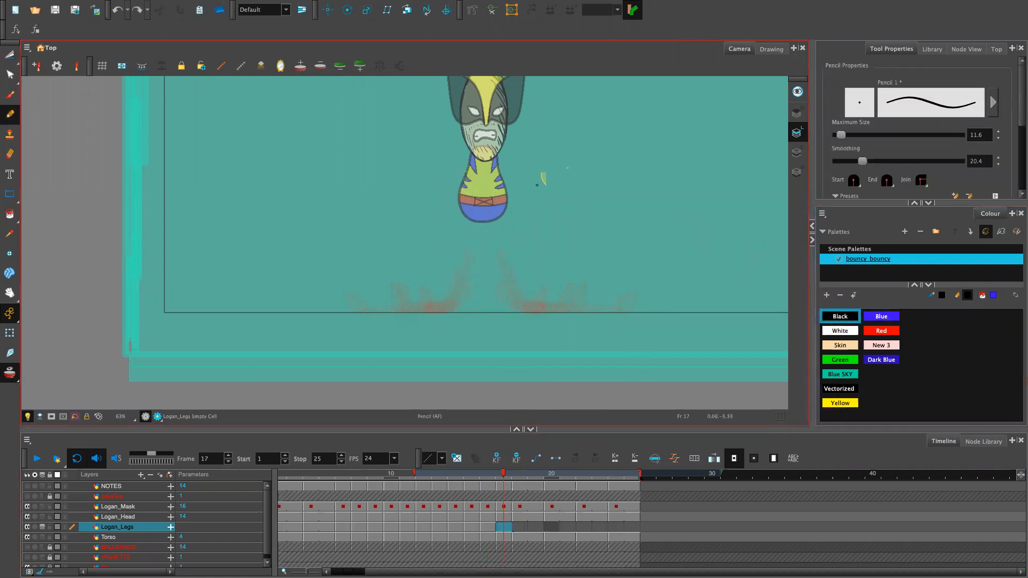
click(797, 171)
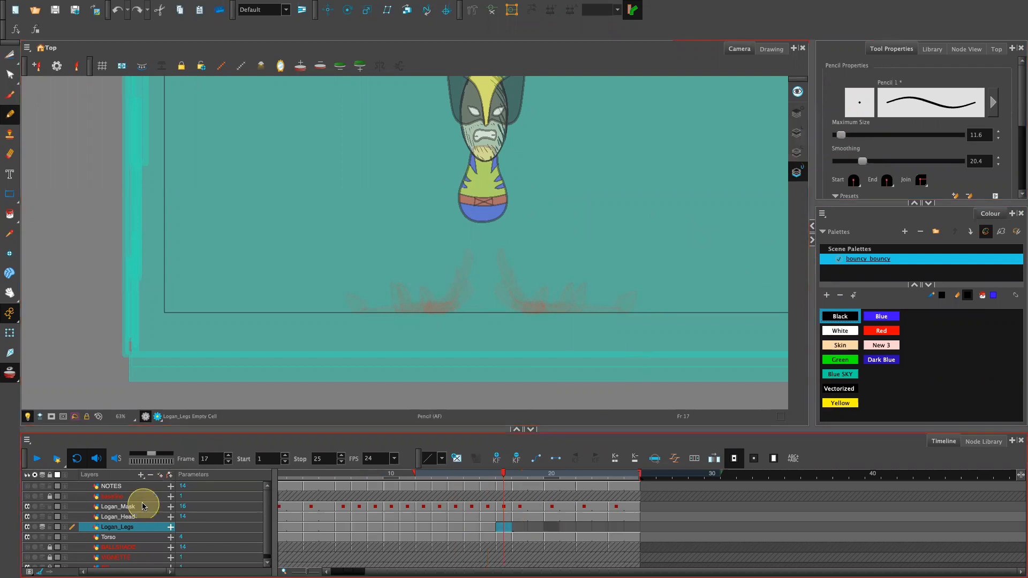
double_click(147, 527)
click(634, 282)
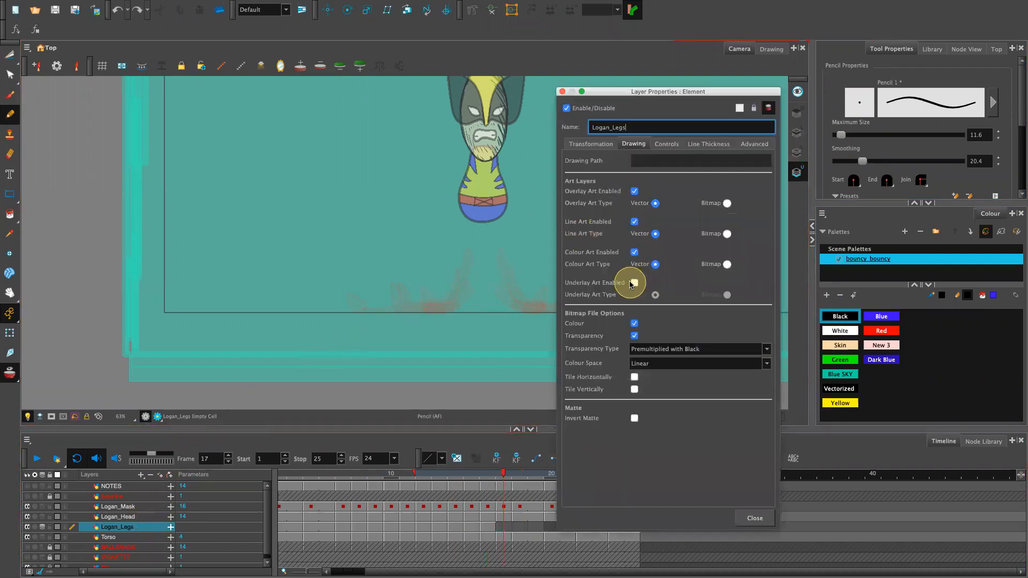
click(562, 91)
click(853, 287)
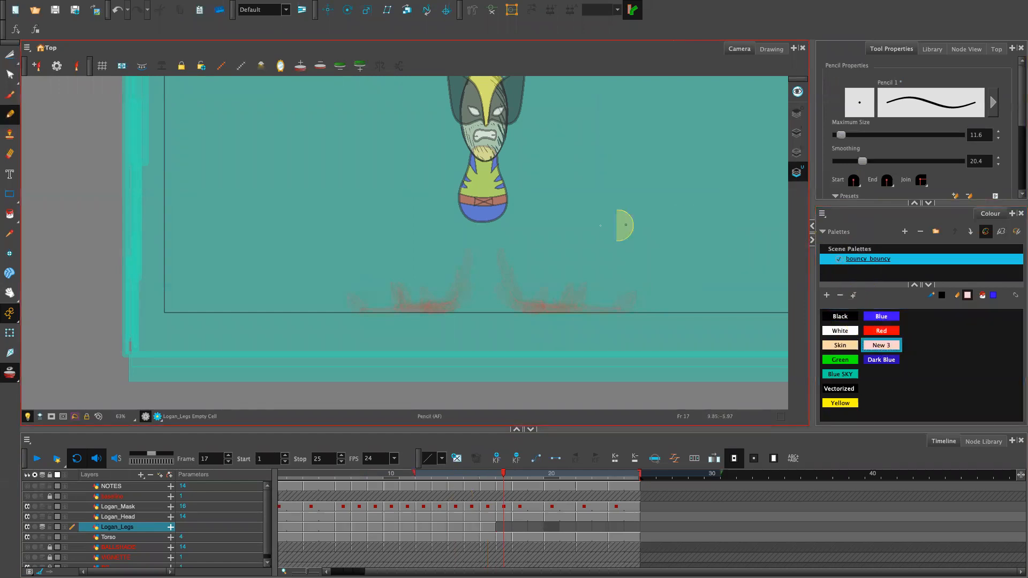
Sketch the first leg's outer line down from the hip on frame 17 and review frame 1's leg pose as reference.
mouse_move(462, 208)
mouse_down()
mouse_move(466, 263)
mouse_move(466, 211)
mouse_up()
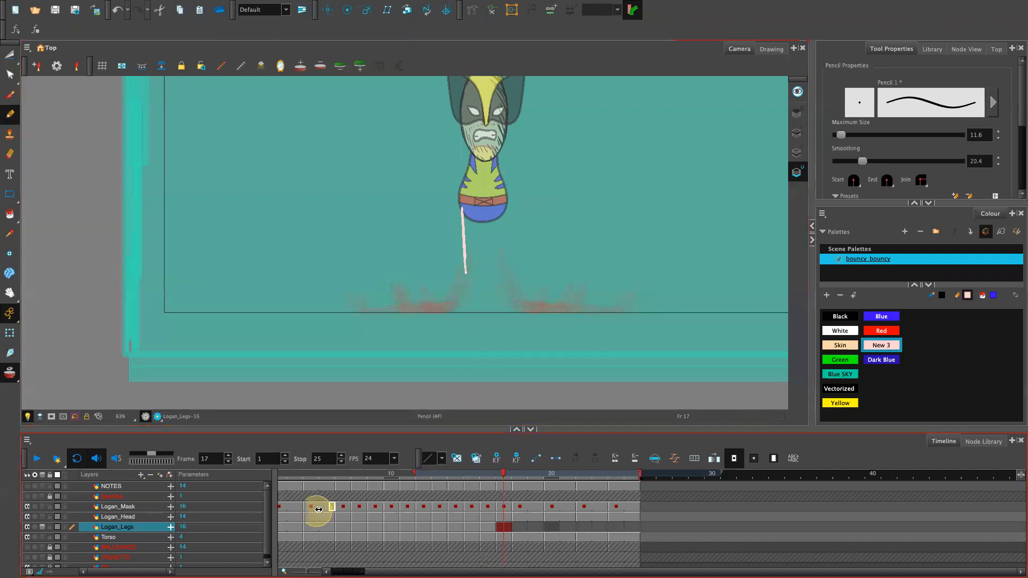
drag(376, 567, 315, 553)
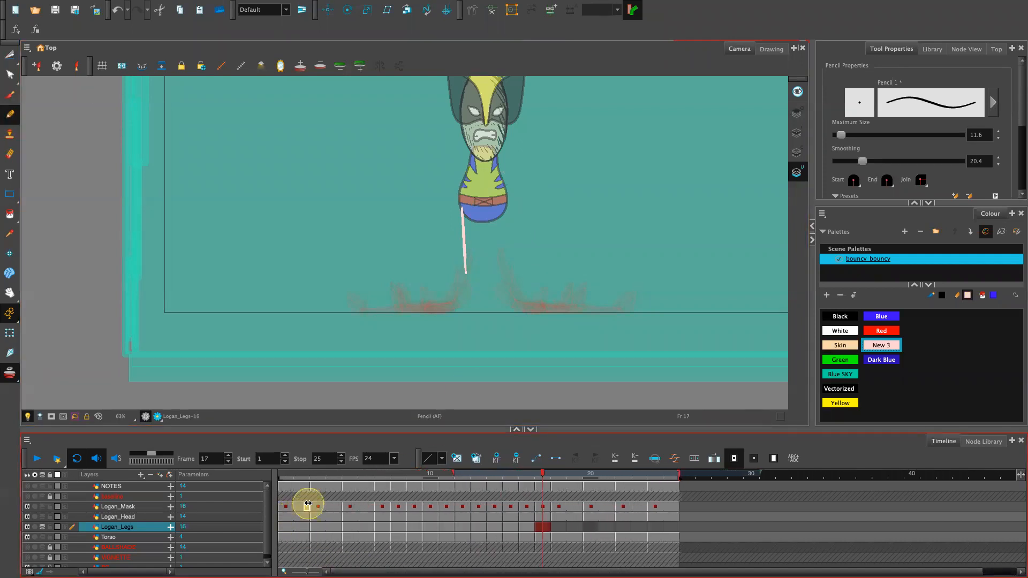
click(286, 527)
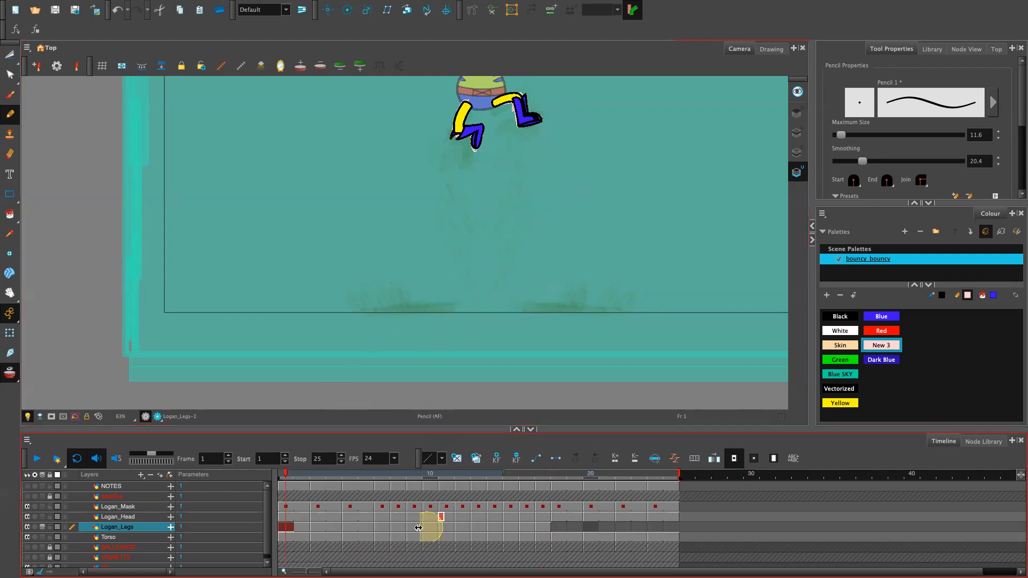
click(558, 526)
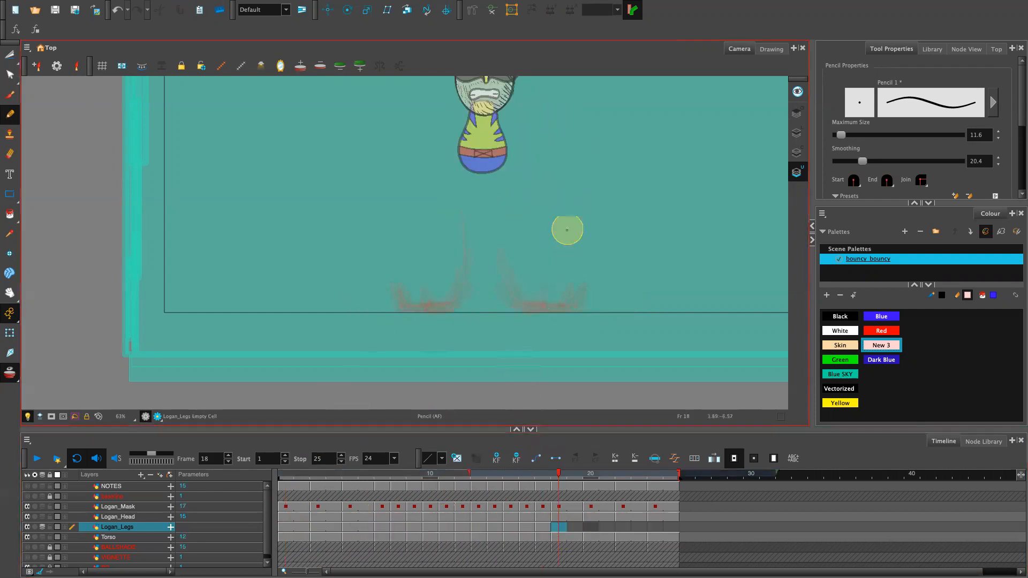
click(546, 528)
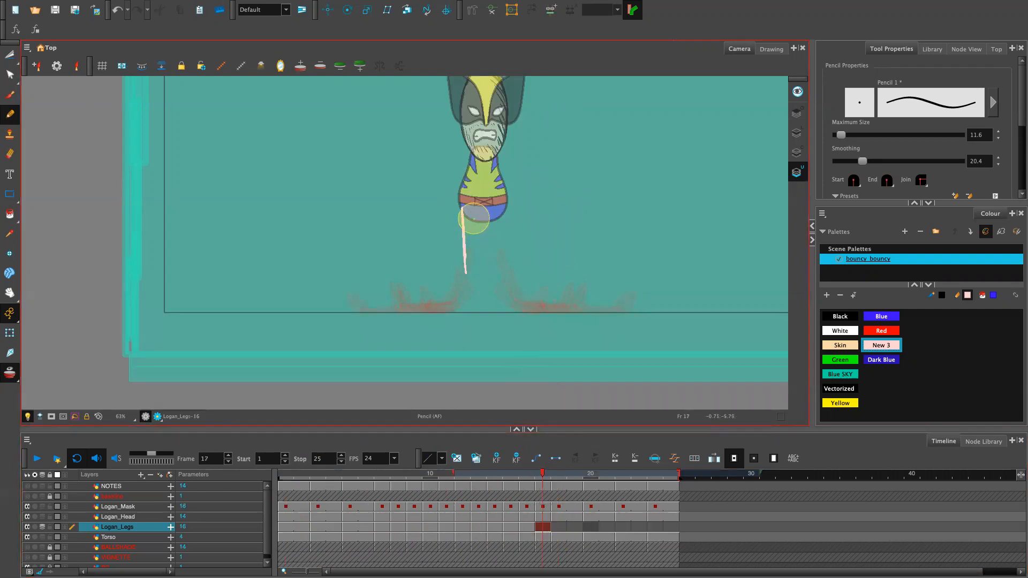
Sketch the first leg's inner line and both sides of the second leg hanging down from the hips.
mouse_move(471, 272)
mouse_down()
mouse_move(466, 210)
mouse_move(489, 238)
mouse_move(490, 269)
mouse_up()
drag(498, 211, 499, 269)
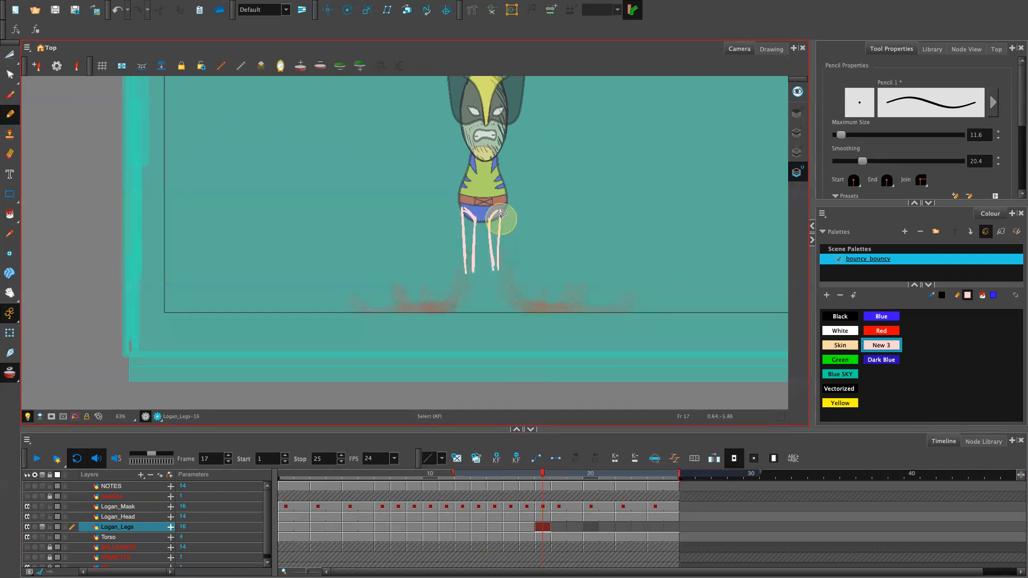
key(ctrl+z)
drag(500, 211, 500, 259)
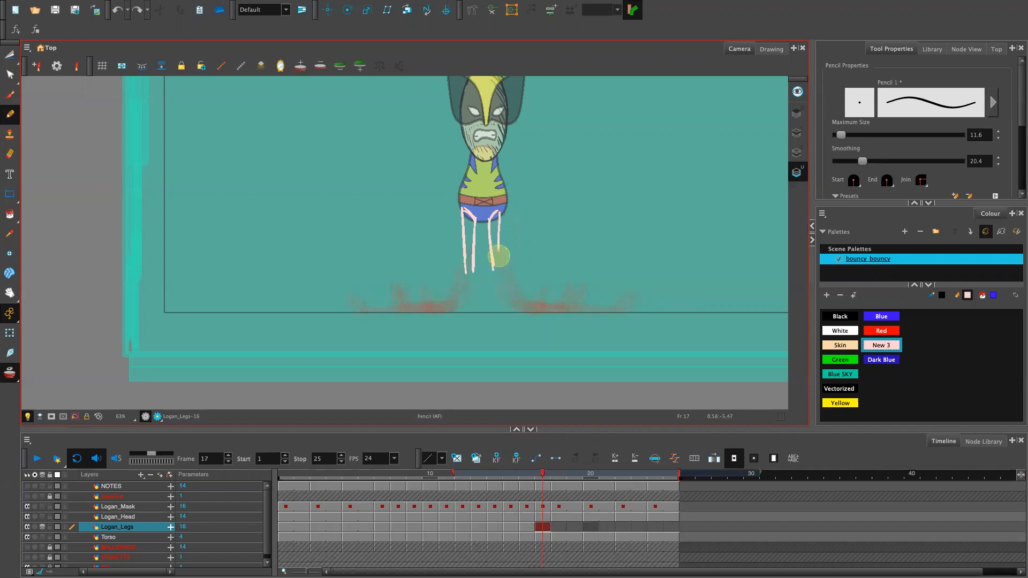
key(ctrl+z)
drag(501, 209, 500, 266)
Shift the second leg's outer line slightly outward on frame 17, and sketch the ankle circles and pointed feet below the legs.
key(s)
mouse_move(506, 202)
mouse_down()
mouse_move(484, 258)
mouse_move(502, 205)
mouse_up()
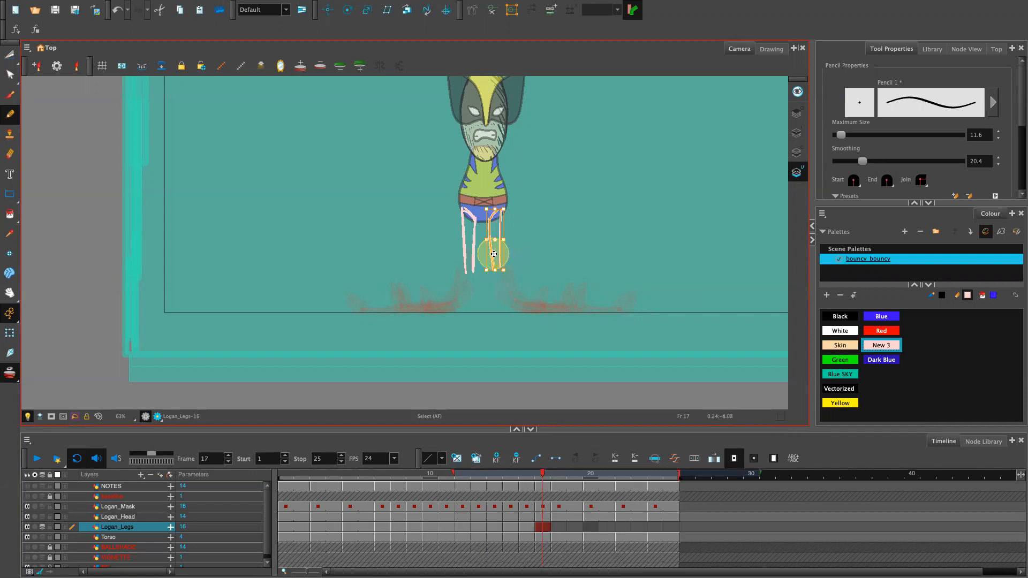
drag(498, 259, 499, 259)
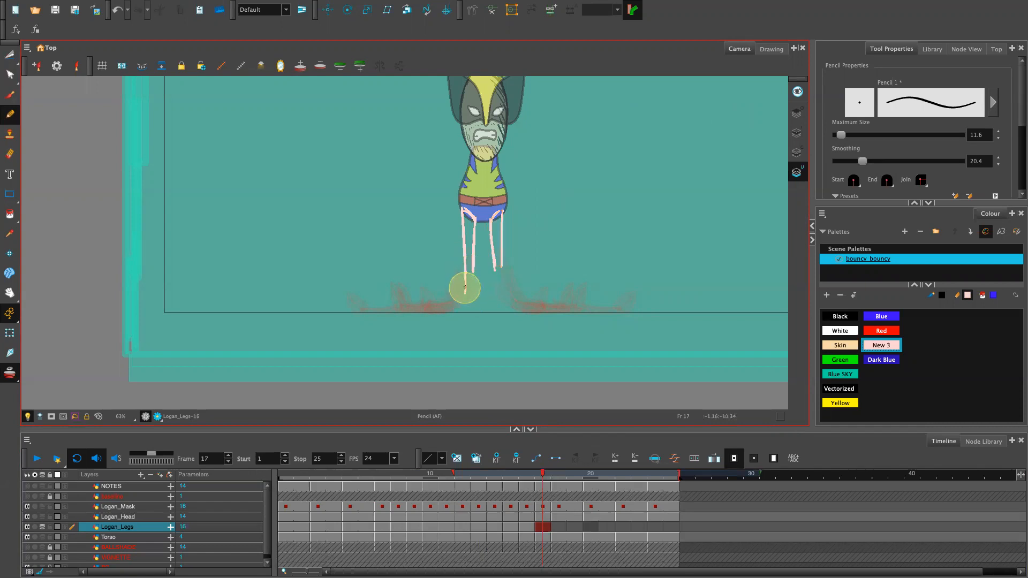
drag(460, 306, 472, 287)
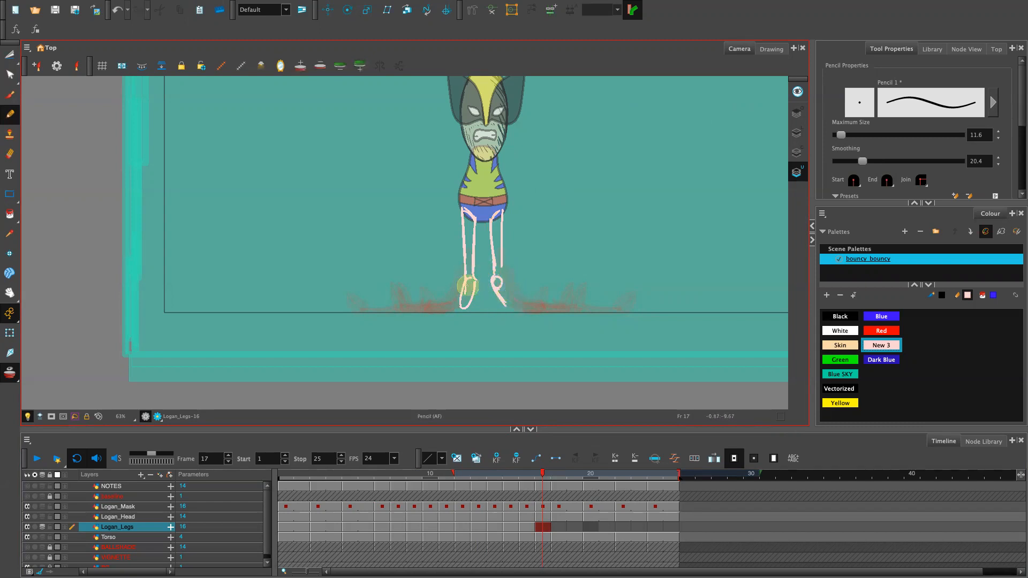
key(ctrl+z)
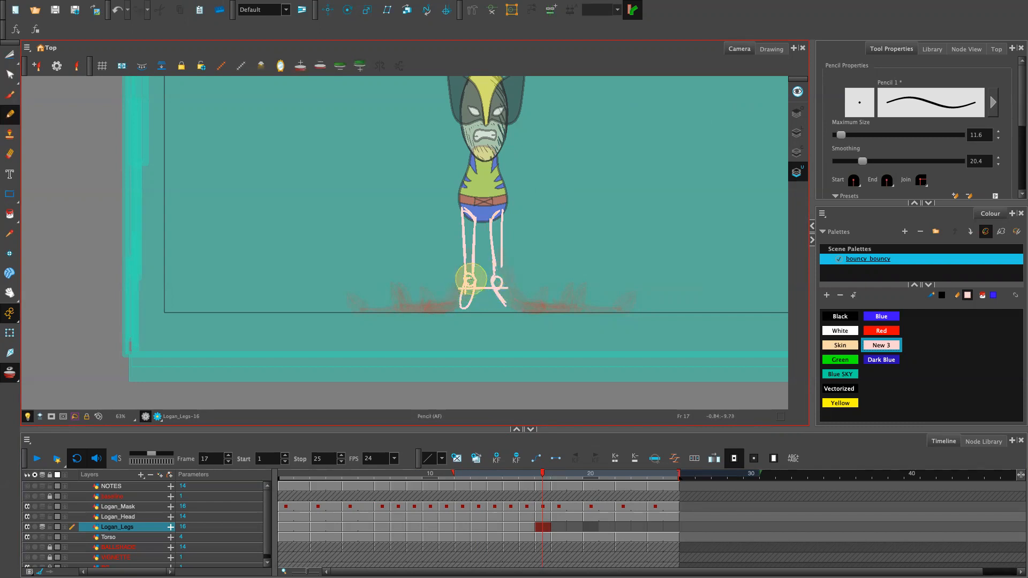
With the Brush in the New 3 colour, complete the second foot and sketch flared boot cuffs around both lower legs.
key(alt+e)
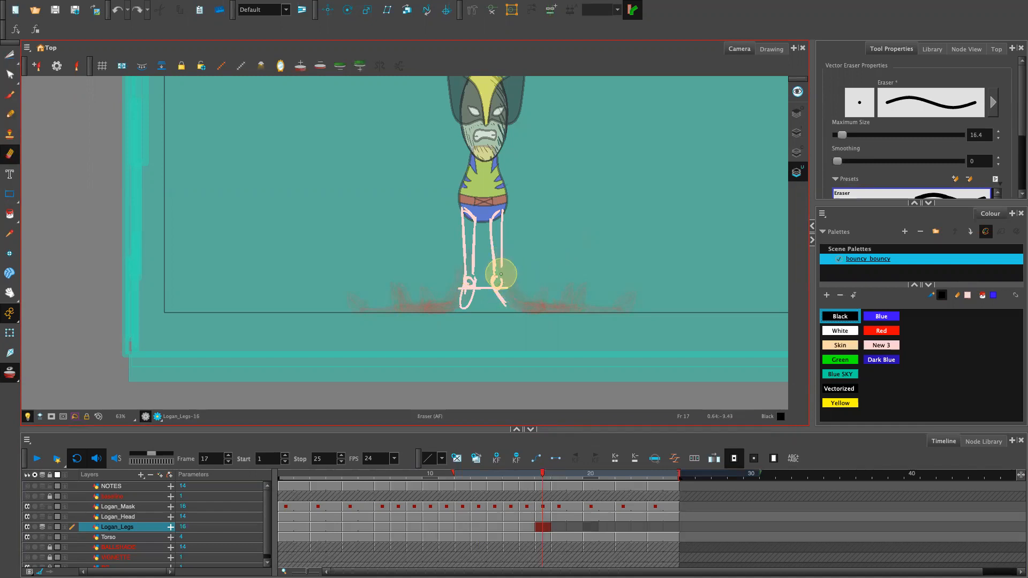
key(alt+b)
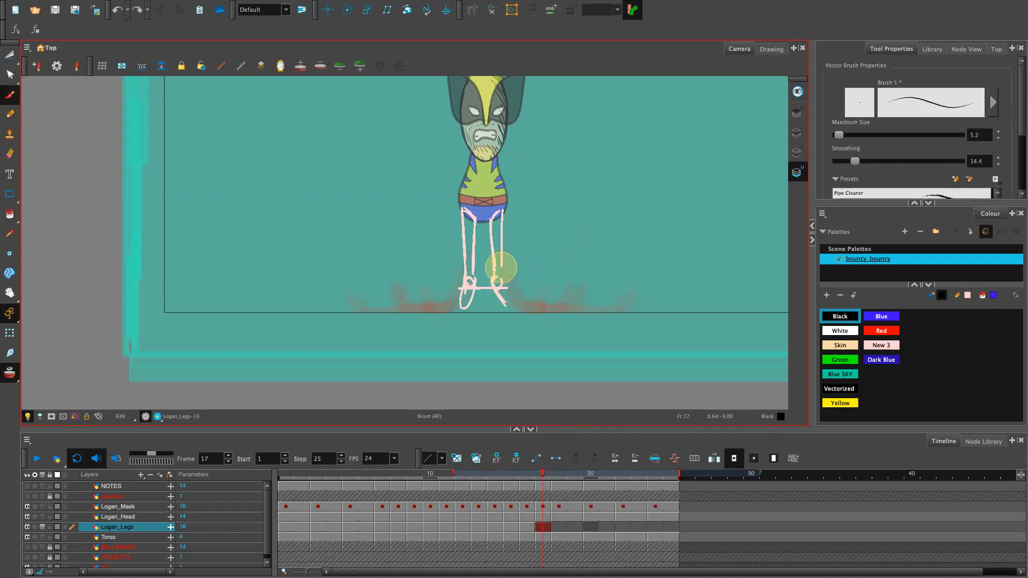
click(887, 343)
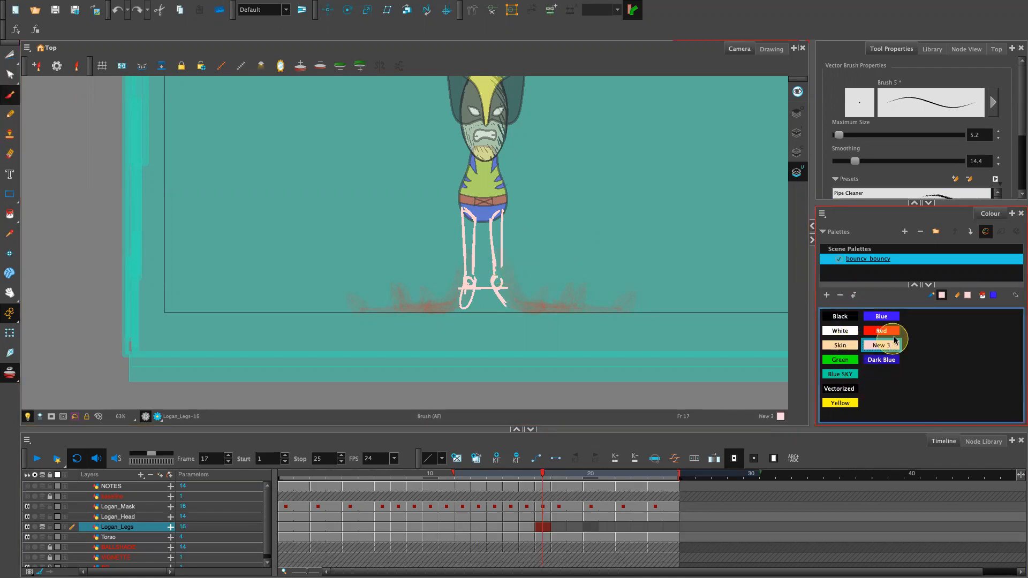
drag(502, 262, 506, 304)
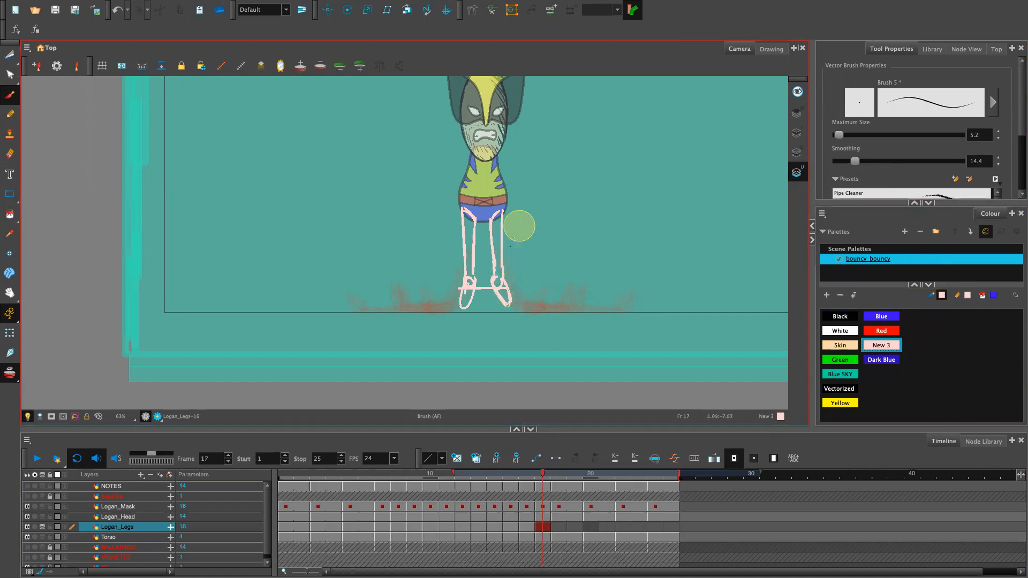
mouse_move(457, 243)
mouse_down()
mouse_move(466, 275)
mouse_move(458, 244)
mouse_move(467, 257)
mouse_move(479, 241)
mouse_move(477, 263)
mouse_move(478, 243)
mouse_move(493, 276)
mouse_move(486, 245)
mouse_move(501, 252)
mouse_move(511, 241)
mouse_move(505, 281)
mouse_up()
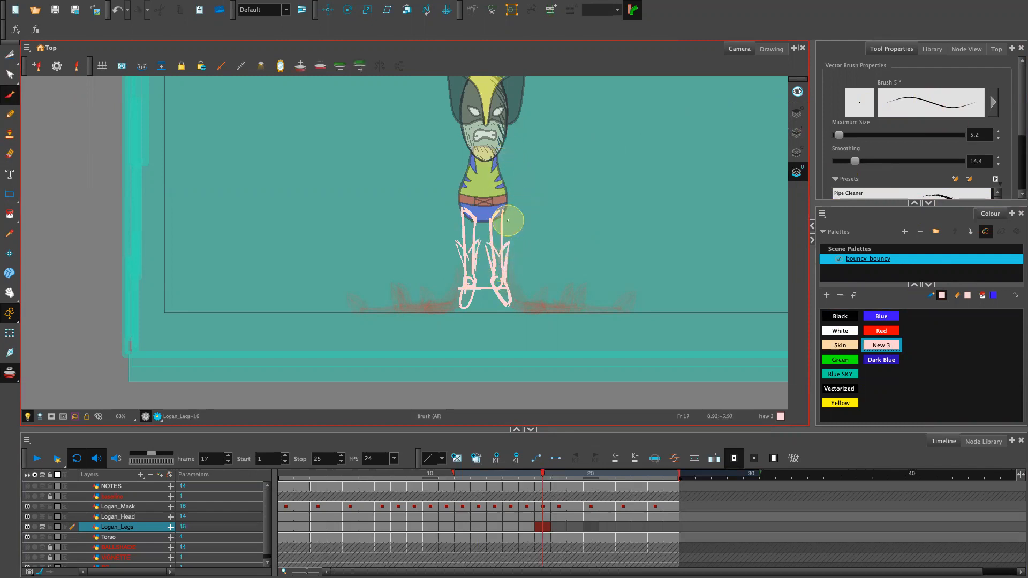
drag(493, 229, 494, 239)
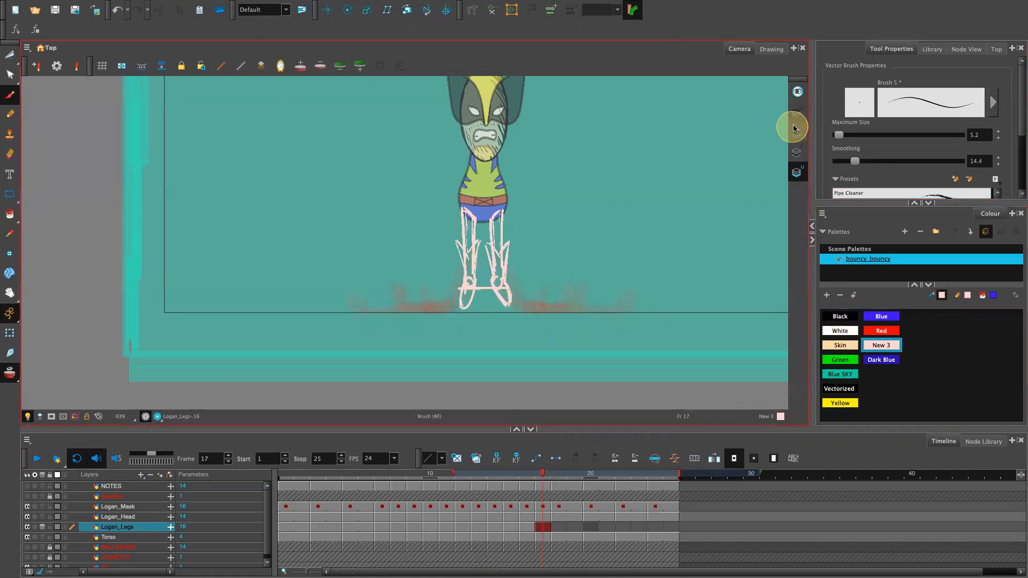
On the line art layer, ink both sides of the second leg's thigh with the Pencil in Black, just inside the rough sketch.
click(840, 316)
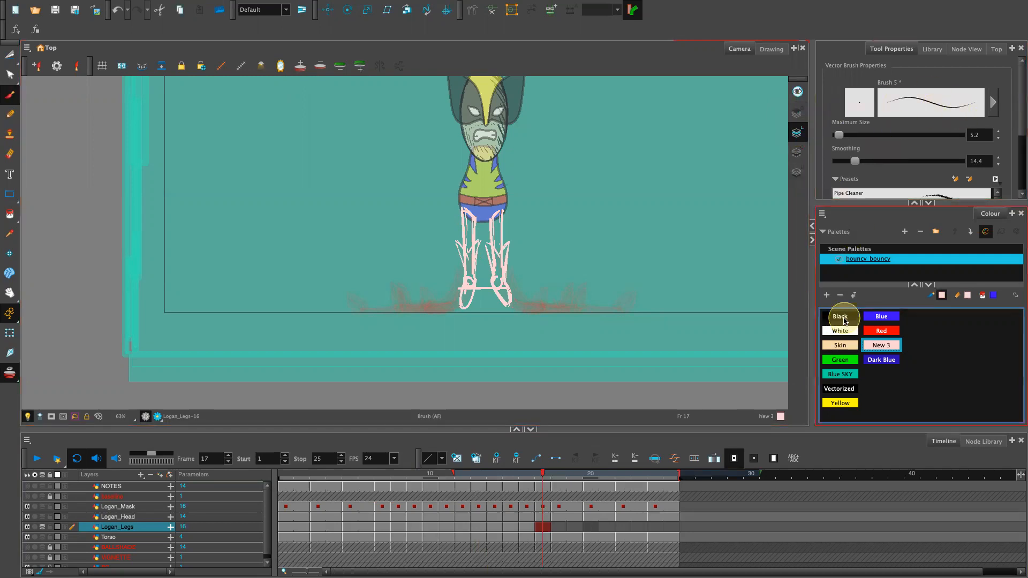
click(12, 112)
click(840, 316)
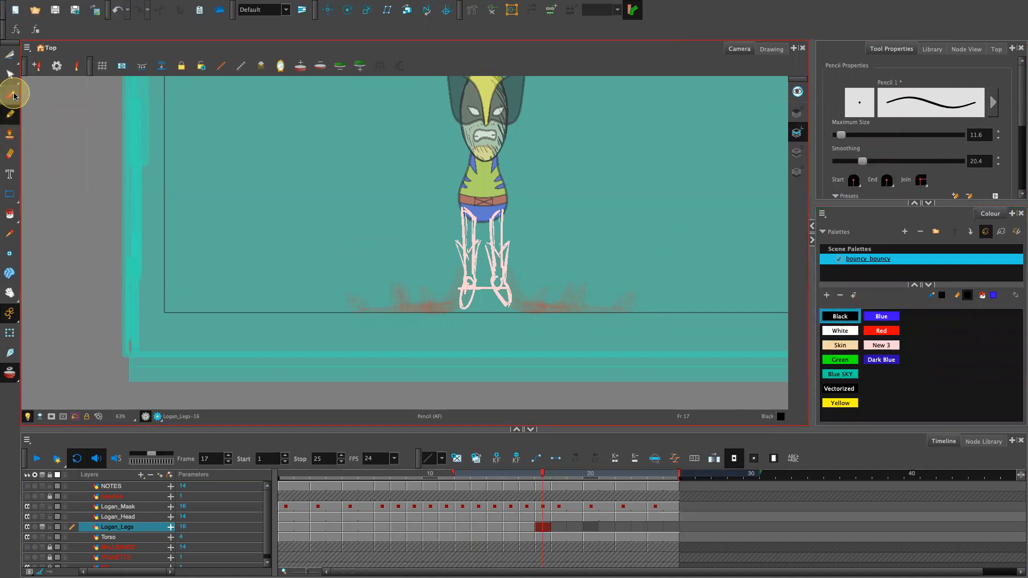
key(2)
key(2)
key(2)
key(2)
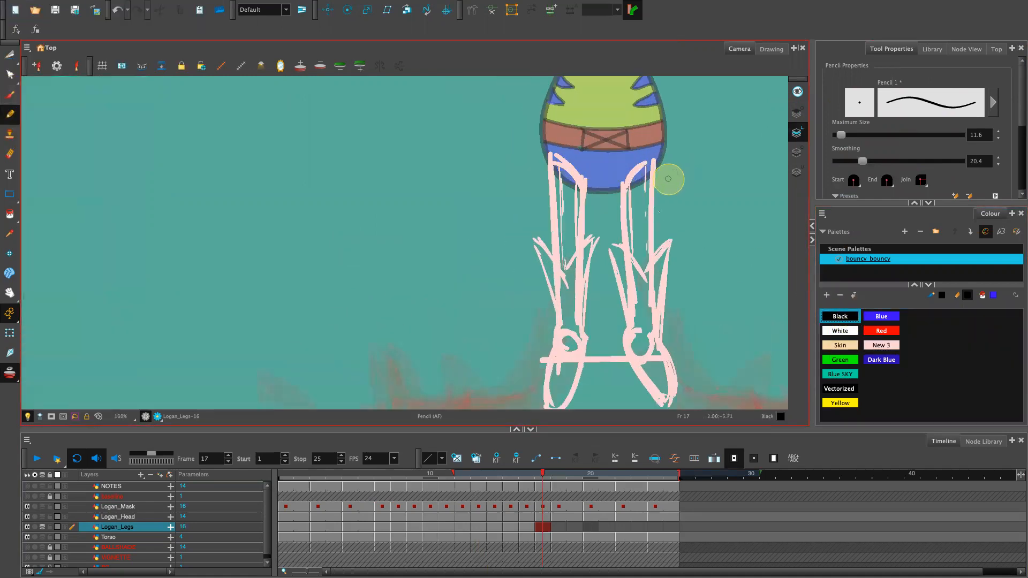
drag(658, 297, 514, 303)
drag(542, 217, 588, 184)
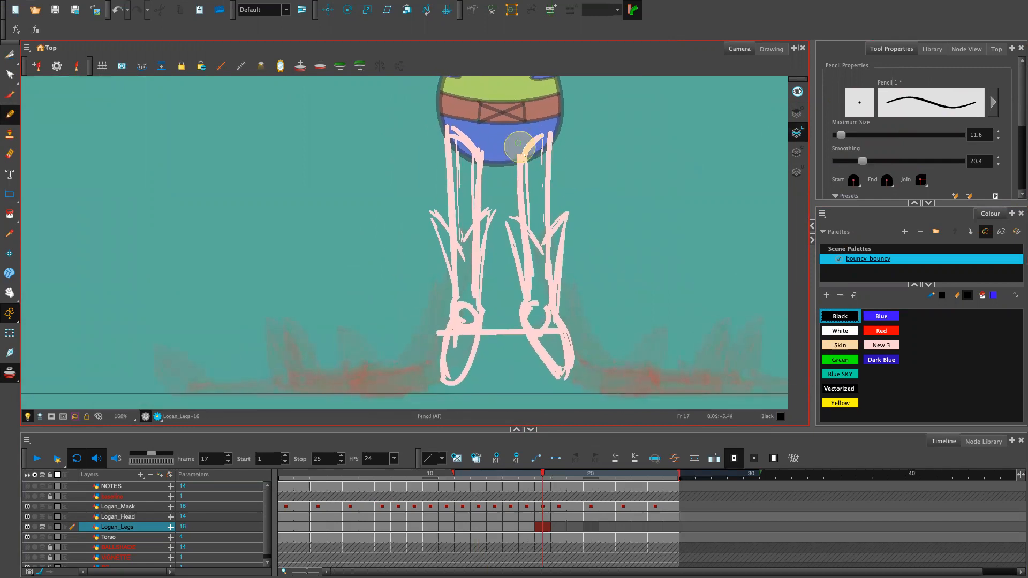
drag(522, 155, 525, 220)
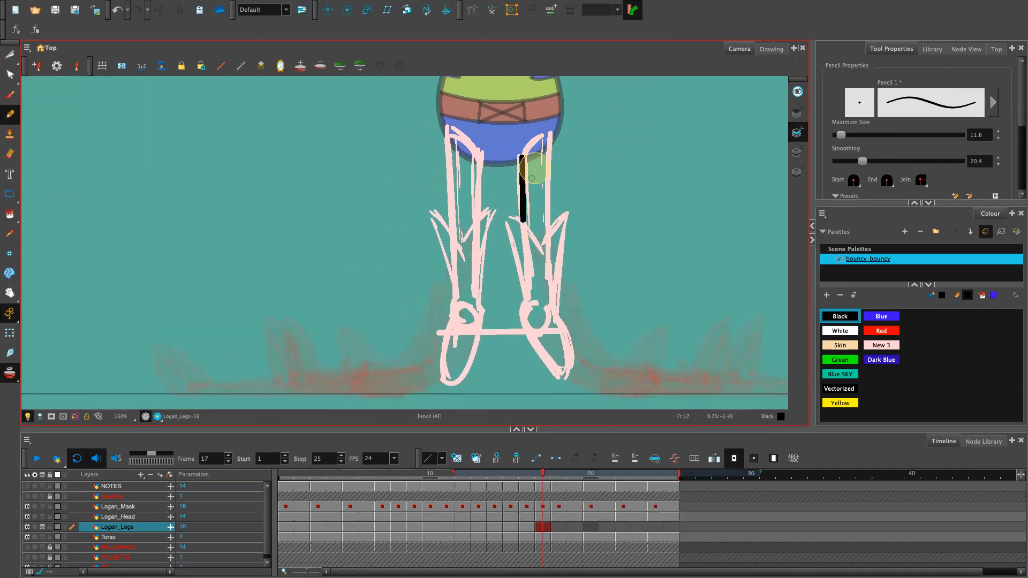
drag(550, 133, 549, 227)
key(ctrl+z)
drag(526, 158, 530, 213)
drag(543, 135, 543, 224)
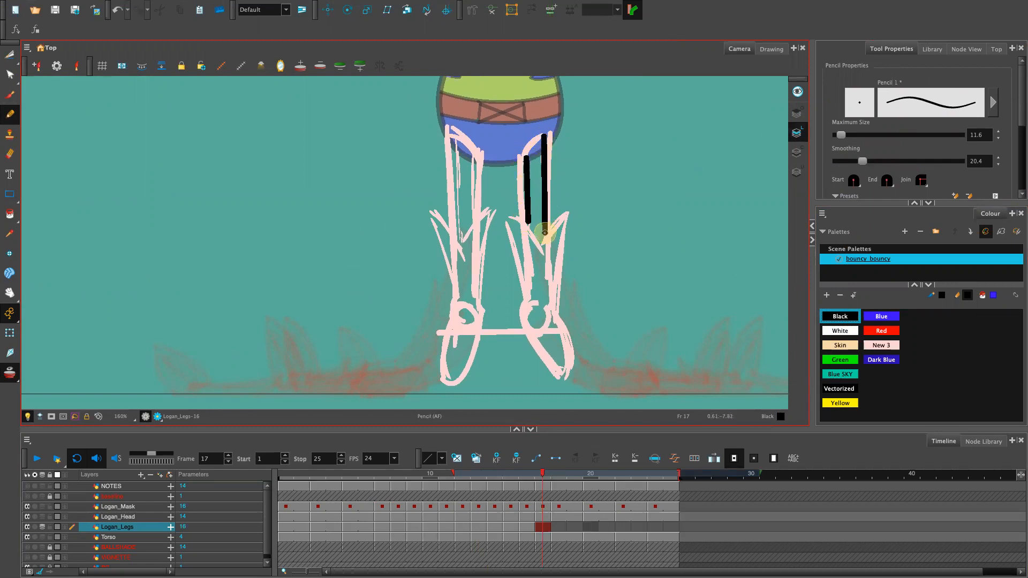
Ink both sides of the first leg's thigh and curve the tops of both thighs closed at the hips.
drag(474, 152, 474, 222)
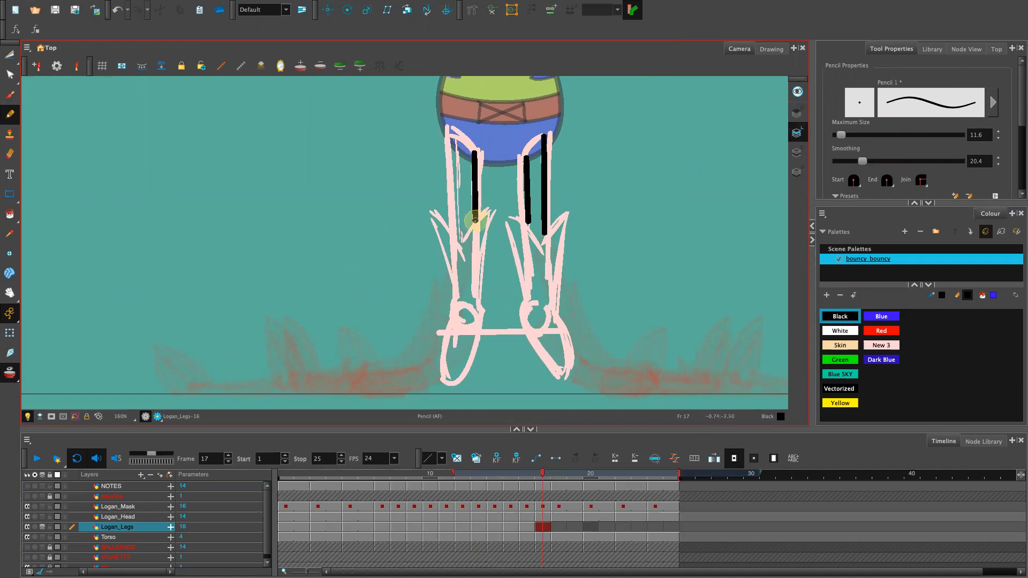
drag(455, 138, 456, 181)
key(ctrl+z)
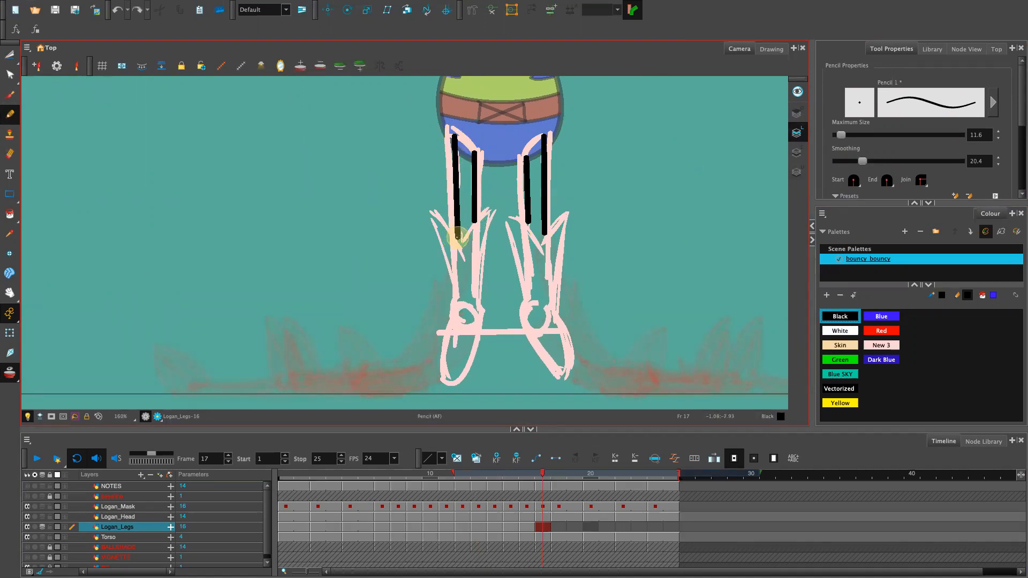
mouse_move(455, 137)
mouse_down()
mouse_move(473, 154)
mouse_move(479, 142)
mouse_move(530, 145)
mouse_move(557, 128)
mouse_move(528, 157)
mouse_move(545, 137)
mouse_up()
key(ctrl+z)
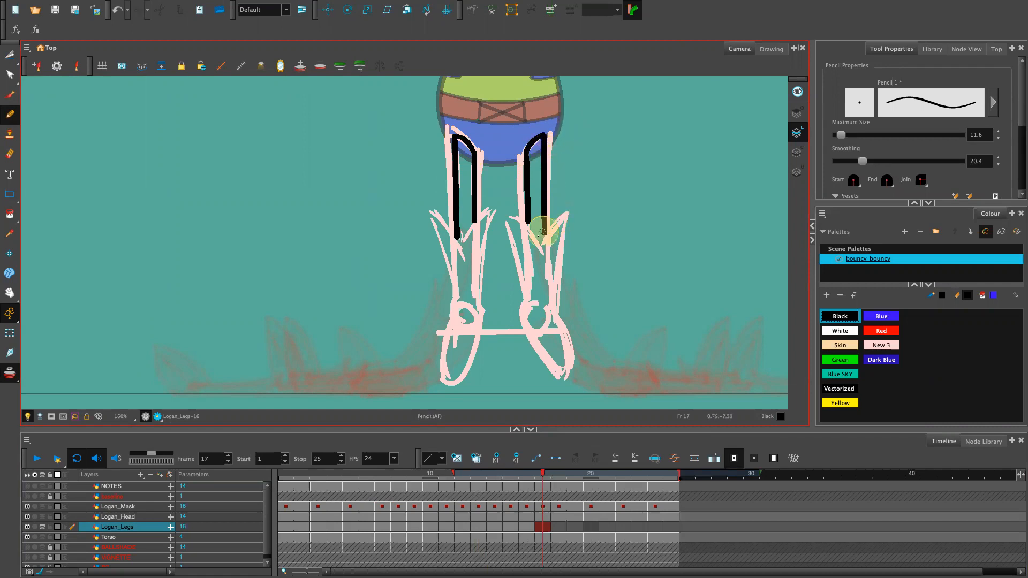
Ink the first leg's boot shaft with flared cuff points, a curved cuff edge and inner lines running down to the ankle.
drag(432, 217, 460, 303)
key(ctrl+z)
drag(435, 219, 454, 308)
mouse_move(435, 220)
mouse_down()
mouse_move(463, 309)
mouse_move(458, 293)
mouse_move(466, 270)
mouse_move(468, 305)
mouse_move(492, 216)
mouse_move(480, 321)
mouse_up()
key(ctrl+z)
key(ctrl+z)
drag(493, 217, 481, 321)
drag(436, 221, 475, 225)
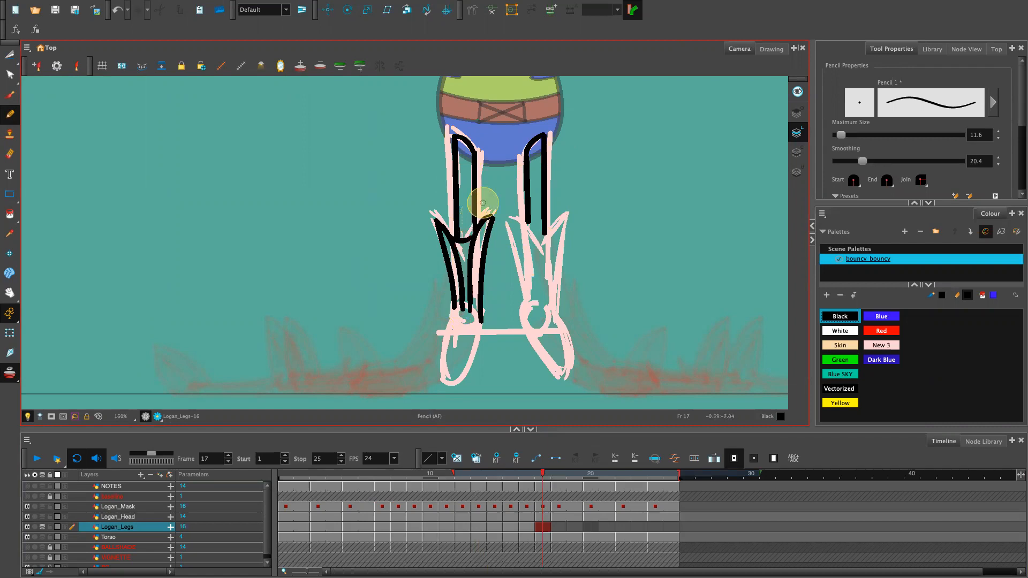
Ink the pointed outline of the first boot's foot from the ankle down to the toe, redoing strokes that miss the sketch.
drag(454, 308, 449, 381)
key(ctrl+z)
mouse_move(454, 305)
mouse_down()
mouse_move(446, 326)
mouse_move(451, 386)
mouse_move(479, 322)
mouse_up()
key(ctrl+z)
drag(451, 385, 477, 335)
key(ctrl+z)
mouse_move(452, 384)
mouse_down()
mouse_move(467, 367)
mouse_move(450, 384)
mouse_move(478, 333)
mouse_move(449, 383)
mouse_move(482, 323)
mouse_move(470, 349)
mouse_move(462, 311)
mouse_move(450, 380)
mouse_up()
key(ctrl+z)
key(ctrl+z)
key(ctrl+z)
key(ctrl+z)
Ink the two inner stripe lines from the first boot's ankle down to its toe.
drag(462, 314, 449, 372)
key(ctrl+z)
drag(462, 309, 449, 379)
drag(470, 311, 457, 377)
key(ctrl+z)
drag(470, 313, 455, 376)
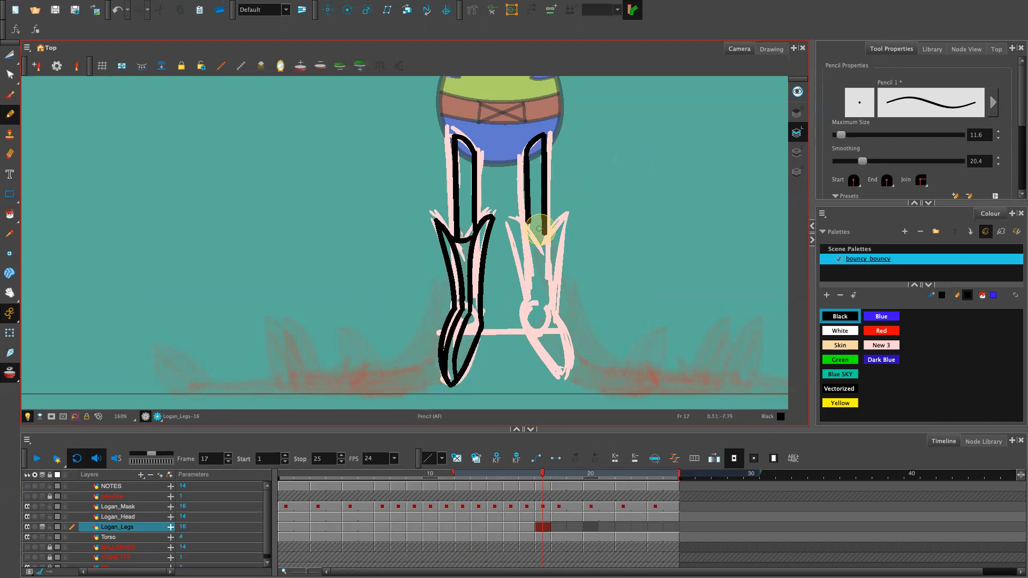
Ink the second leg's boot shaft with flared cuff points, a curved cuff edge and inner lines down to the ankle.
drag(512, 219, 524, 321)
drag(513, 220, 548, 299)
drag(546, 235, 549, 297)
key(ctrl+z)
key(ctrl+z)
drag(529, 243, 543, 324)
key(ctrl+z)
mouse_move(512, 219)
mouse_down()
mouse_move(543, 326)
mouse_move(547, 241)
mouse_move(561, 219)
mouse_move(557, 326)
mouse_up()
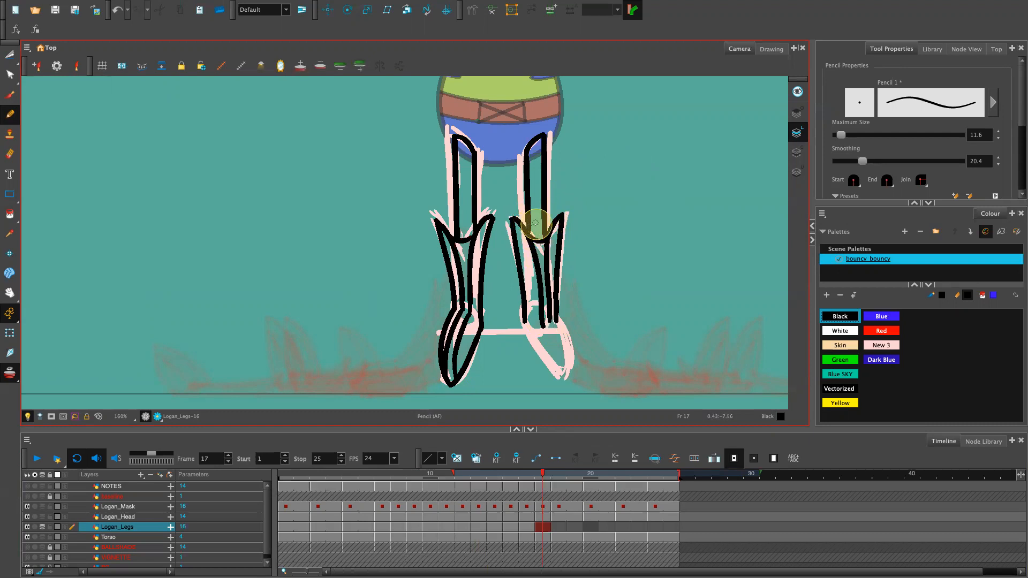
Ink the second boot's pointed foot outline and continue its inner stripe lines down to the toe.
drag(524, 321, 556, 374)
key(ctrl+z)
mouse_move(556, 320)
mouse_down()
mouse_move(567, 375)
mouse_move(556, 375)
mouse_move(568, 380)
mouse_move(546, 327)
mouse_up()
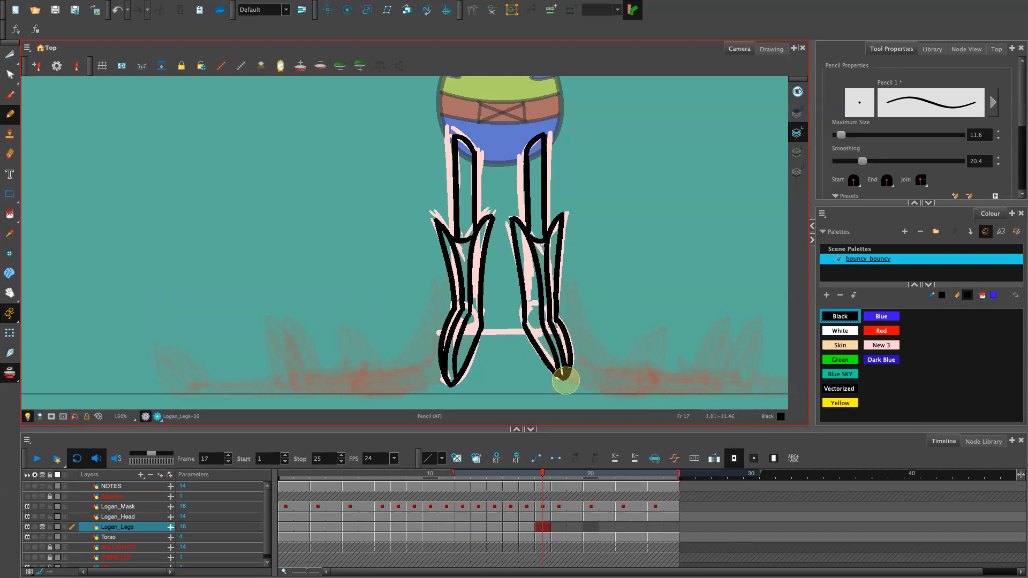
mouse_move(551, 323)
mouse_down()
mouse_move(565, 359)
mouse_move(563, 335)
mouse_up()
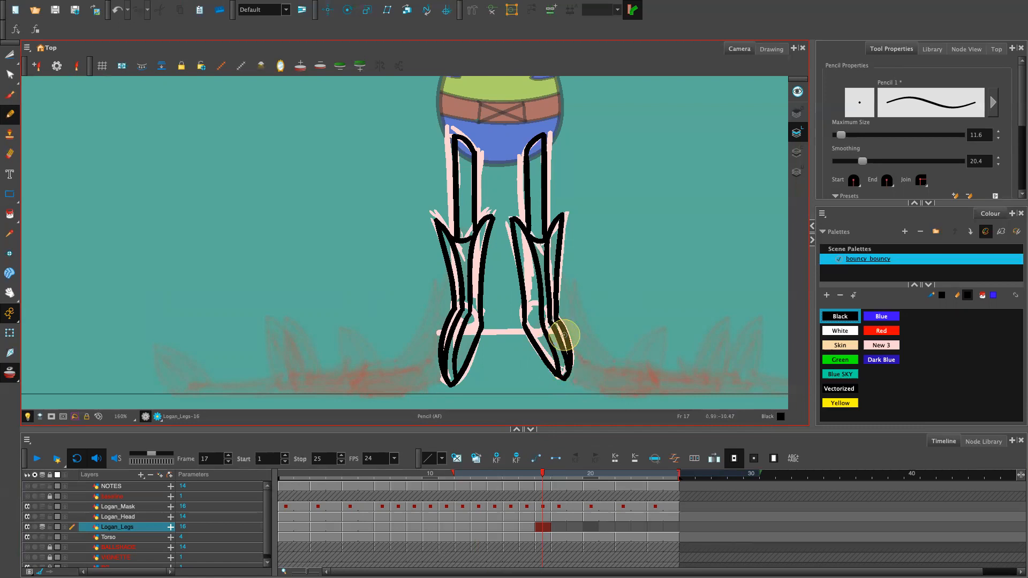
Fill the central stripe of both boots, from cuff to toe, with Black using the Paint tool.
click(880, 316)
key(alt+i)
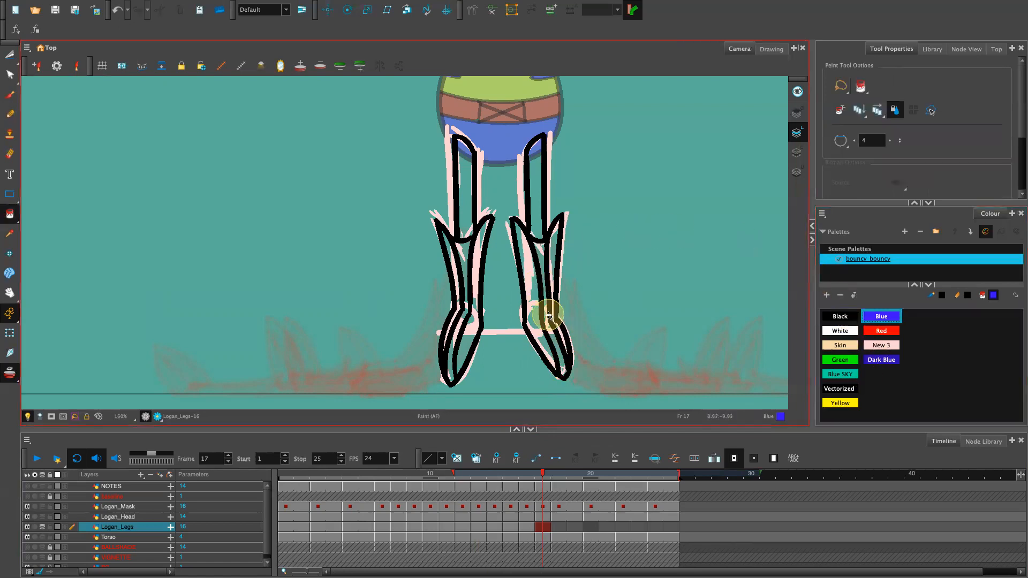
click(840, 316)
click(542, 265)
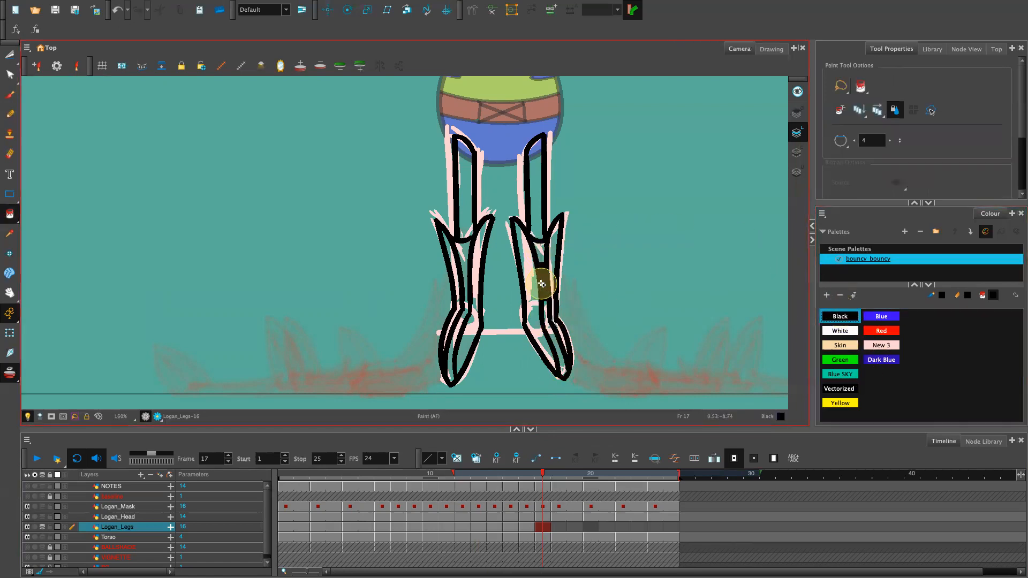
click(454, 351)
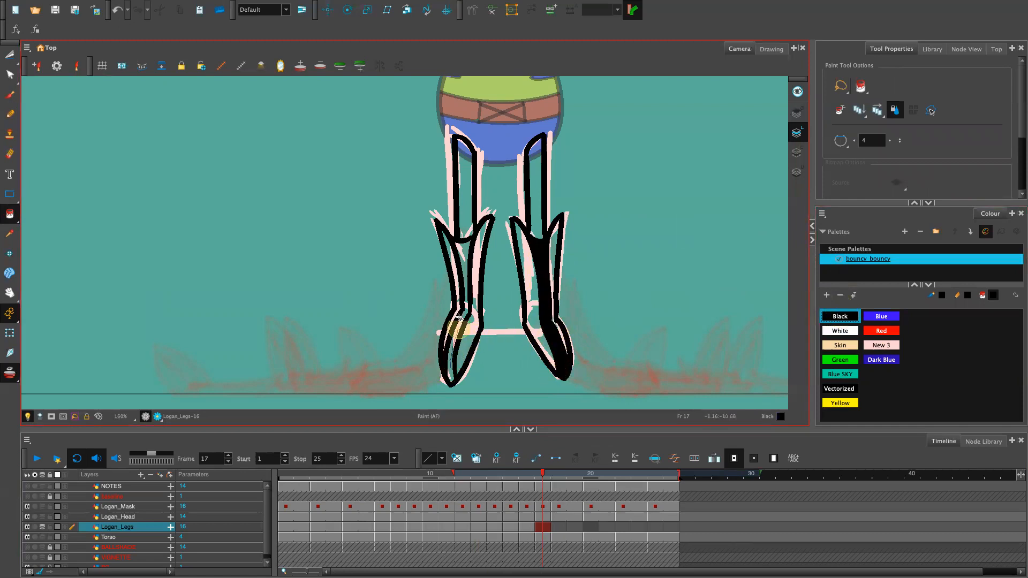
click(464, 265)
click(459, 321)
Fill both thighs with Yellow.
click(840, 403)
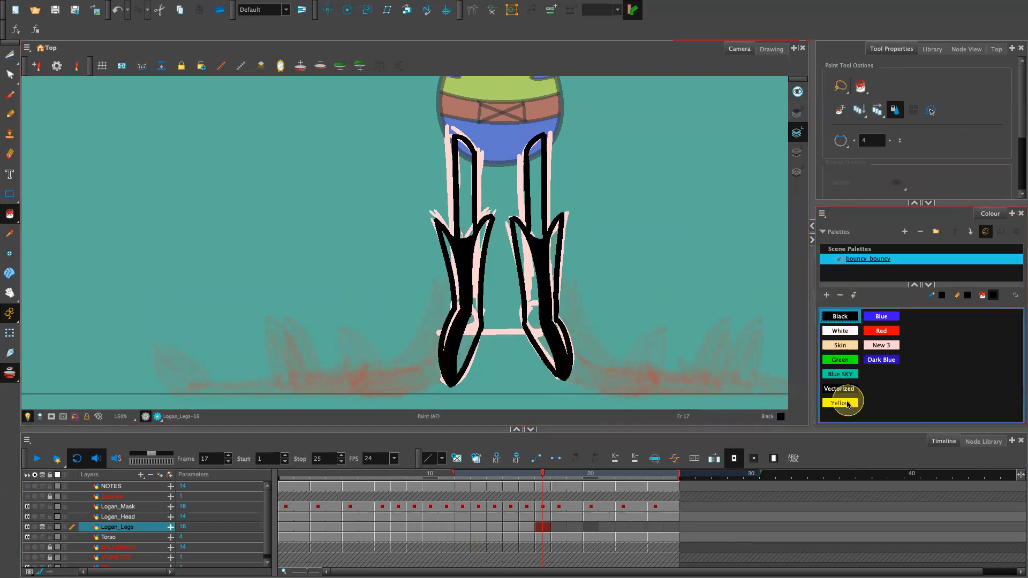
click(537, 206)
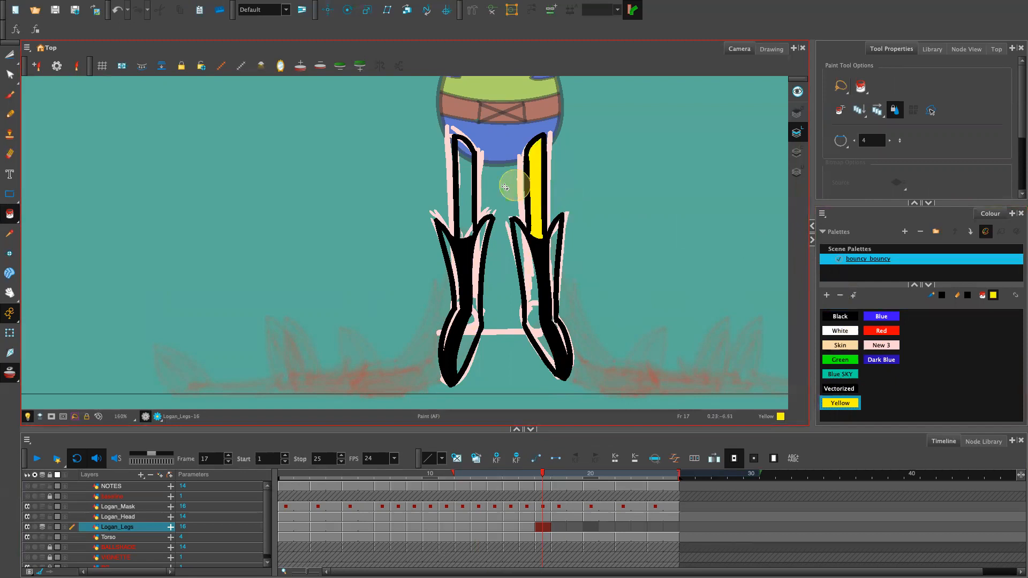
click(464, 181)
Fill the side panels of both boots and feet with Blue.
click(826, 304)
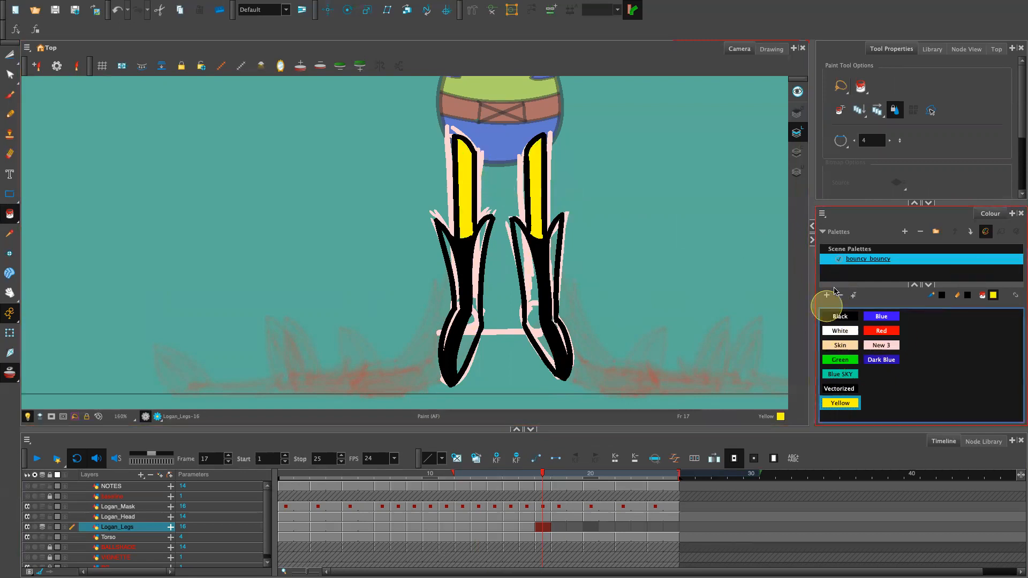
click(881, 316)
click(538, 337)
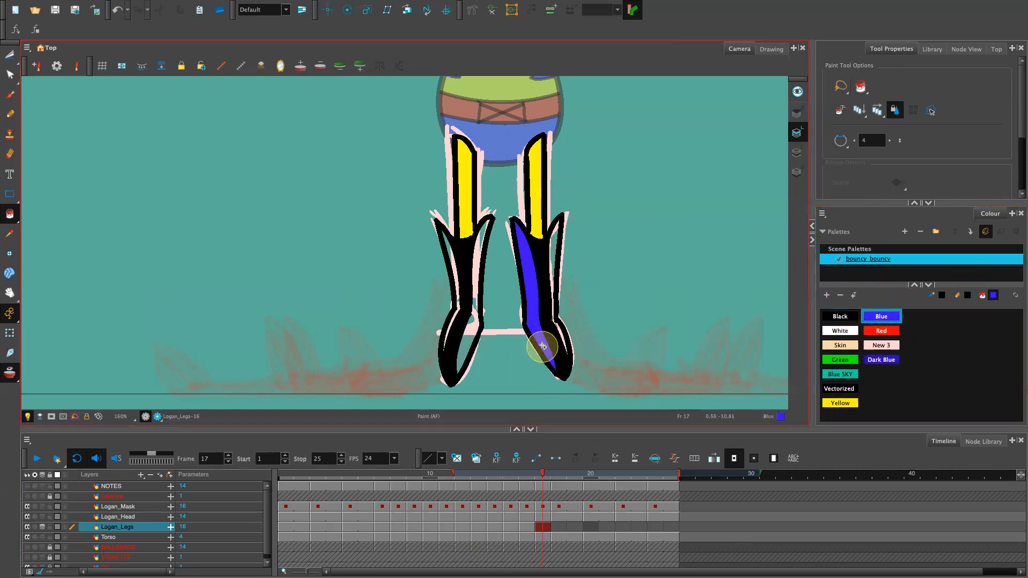
click(557, 279)
click(461, 354)
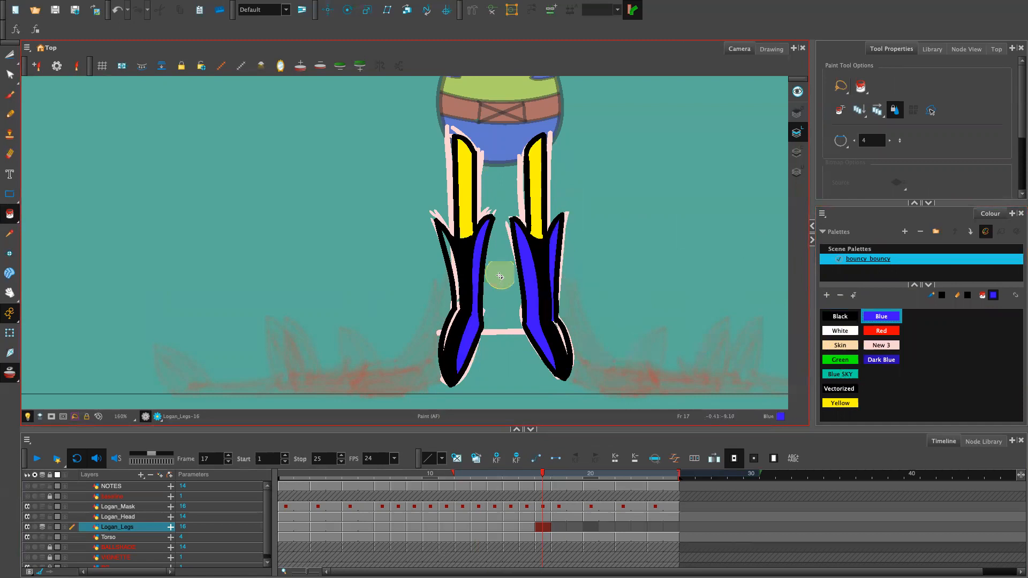
click(561, 334)
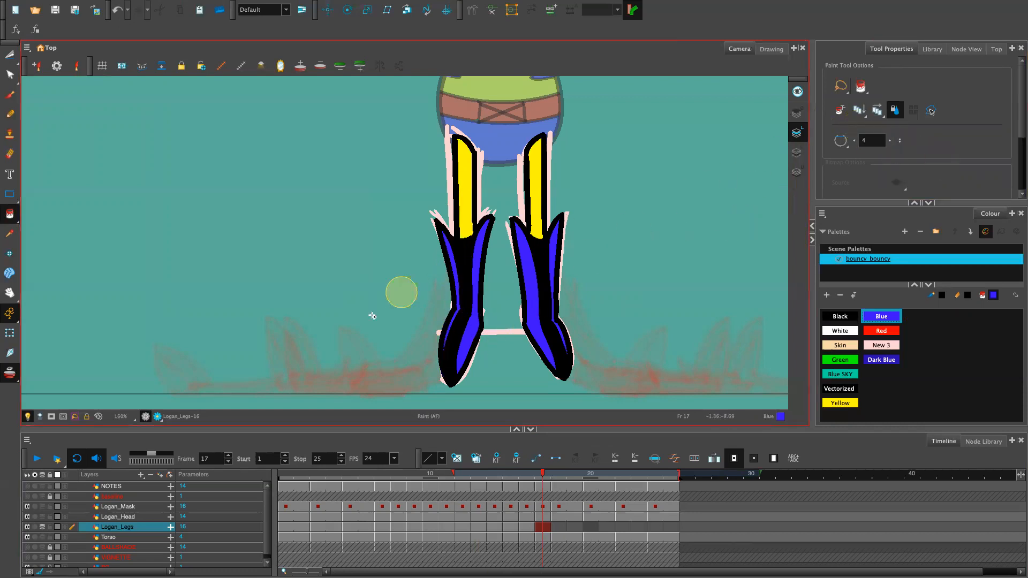
Disable the underlay art of the Logan_Legs layer in its layer properties to hide the rough sketch.
click(146, 524)
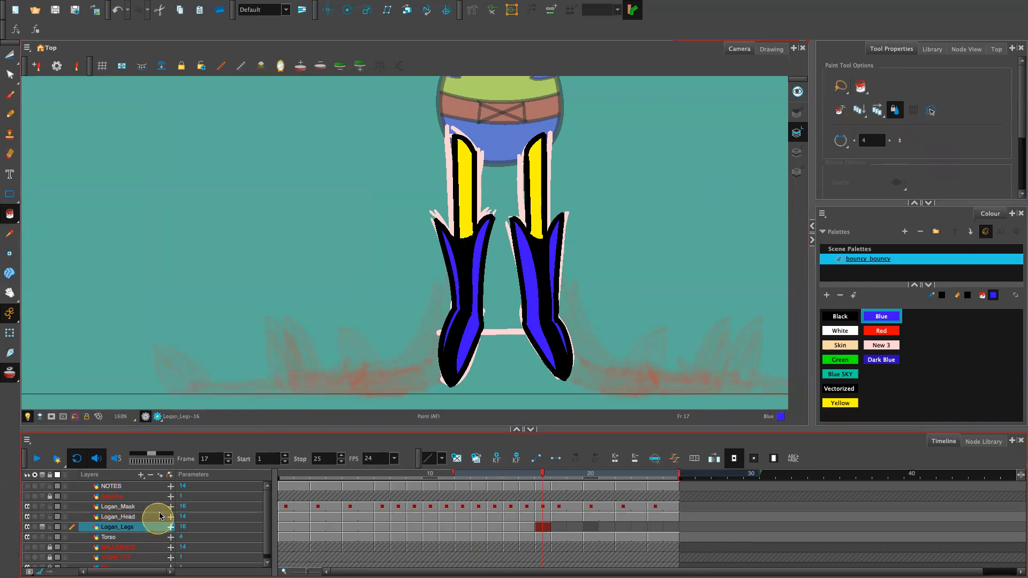
double_click(156, 524)
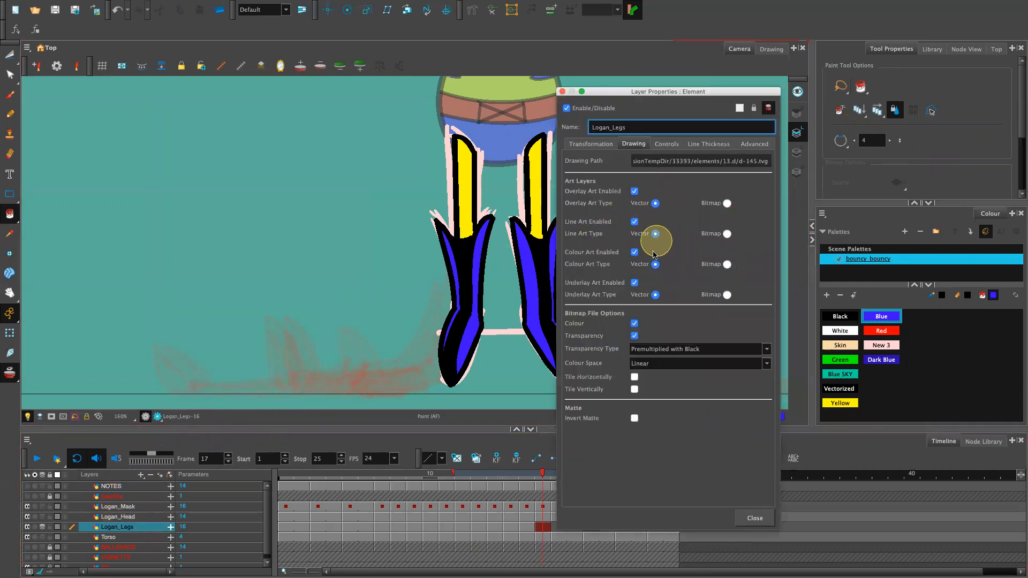
click(634, 283)
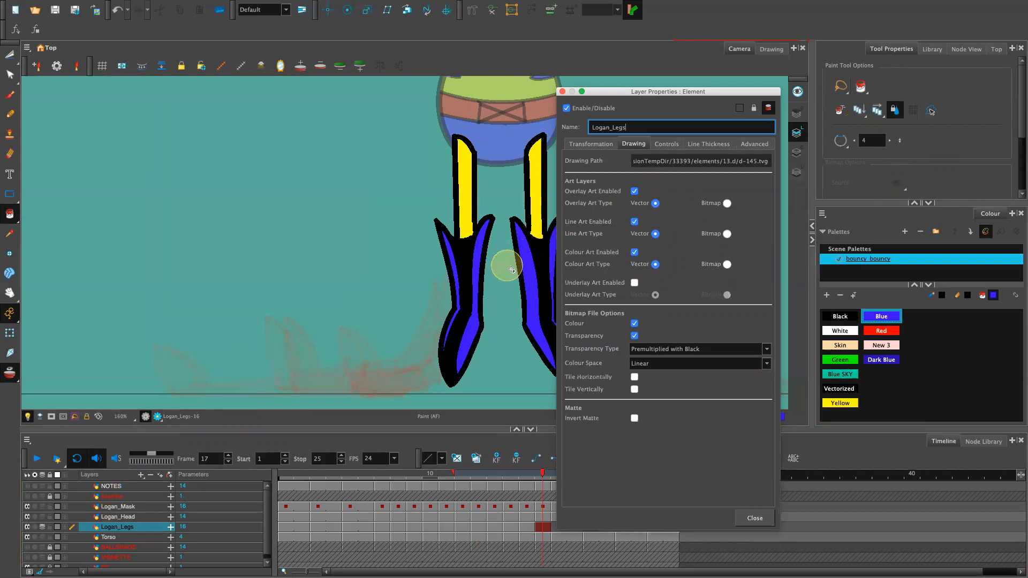
click(562, 92)
Review the character's bounce up to frame 17, with the whole figure in view.
key(1)
key(1)
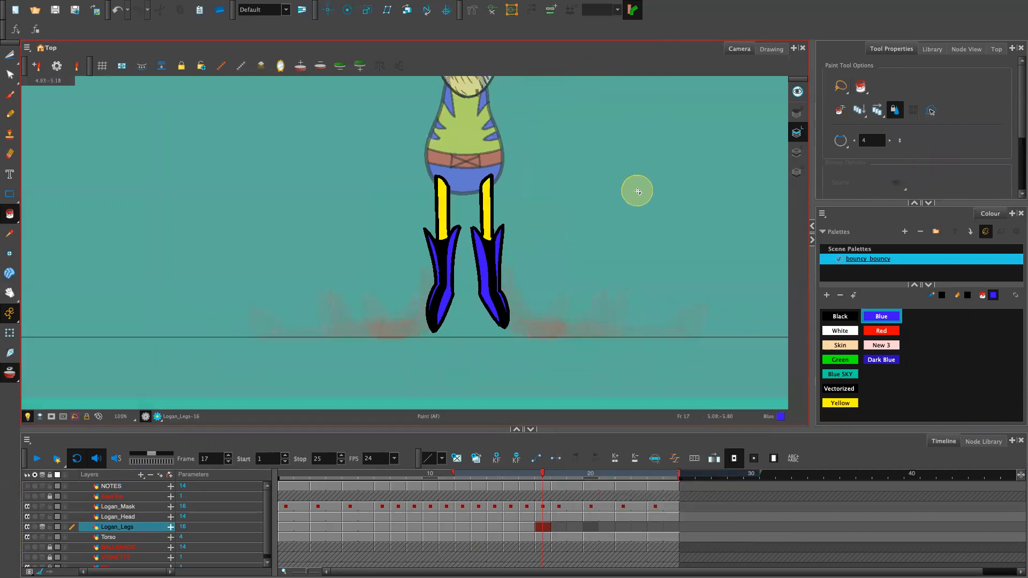
key(1)
key(1)
key(1)
key(1)
key(1)
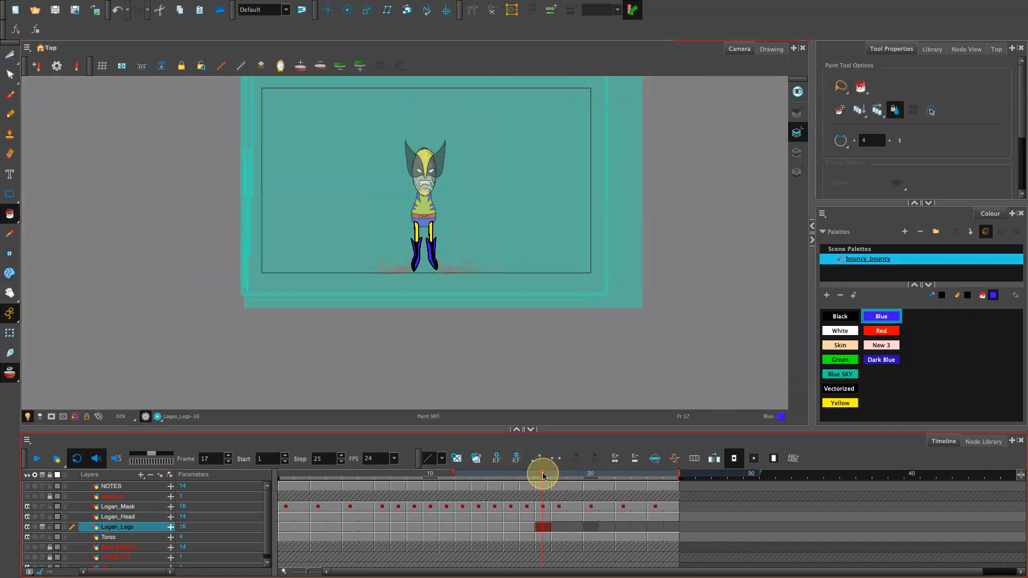
drag(543, 475, 478, 491)
drag(389, 496, 539, 496)
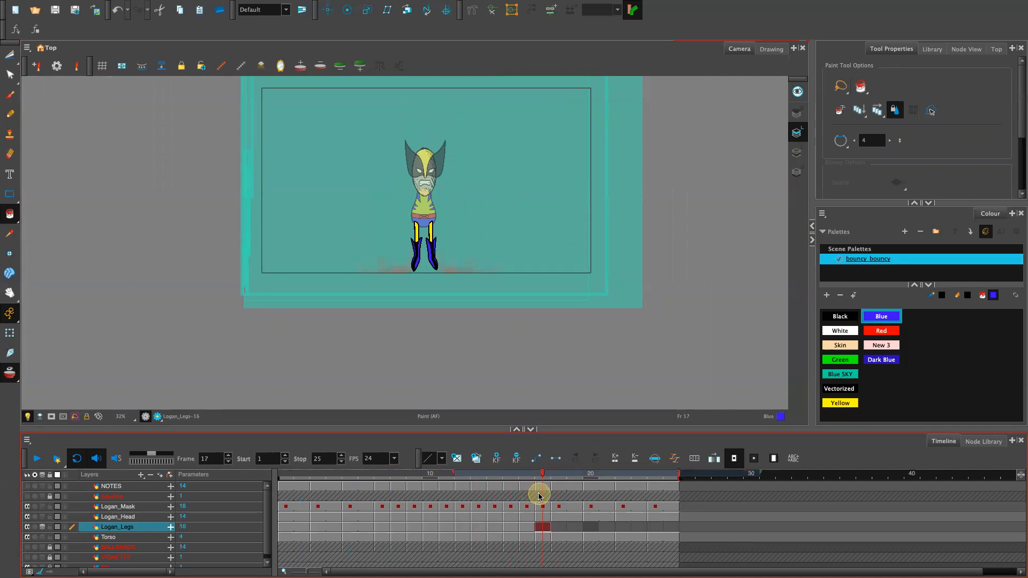
Select both legs on frame 17 and scale them slightly narrower.
click(442, 224)
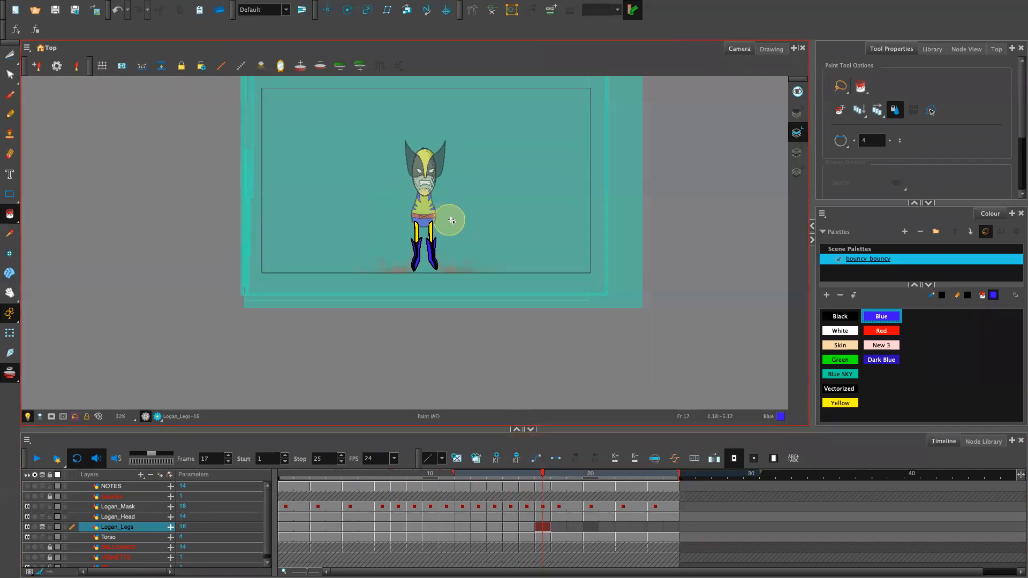
scroll(451, 221, up, 4)
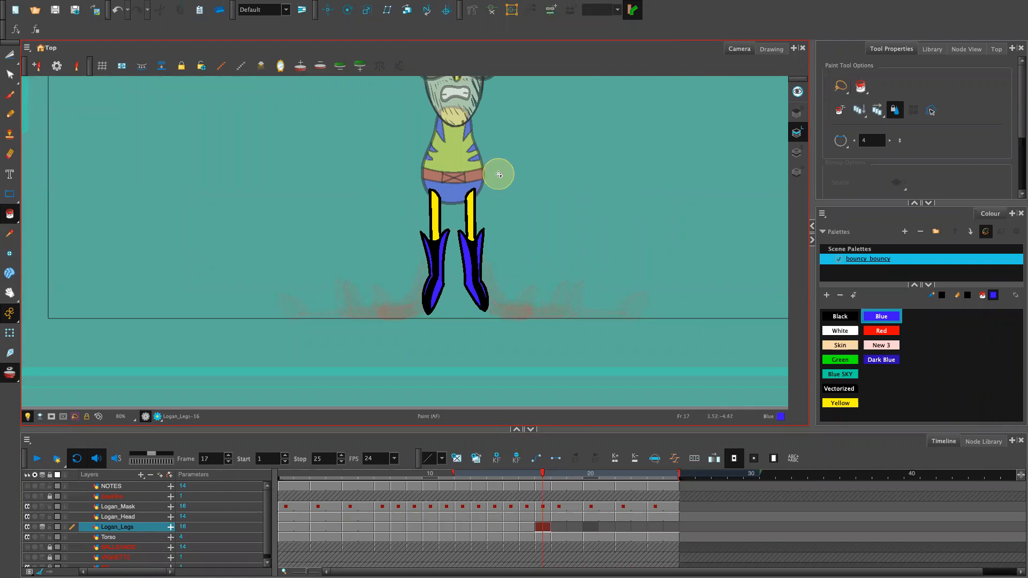
mouse_move(498, 175)
mouse_down()
mouse_move(435, 171)
mouse_move(429, 330)
mouse_move(492, 164)
mouse_move(486, 253)
mouse_up()
drag(416, 251, 420, 250)
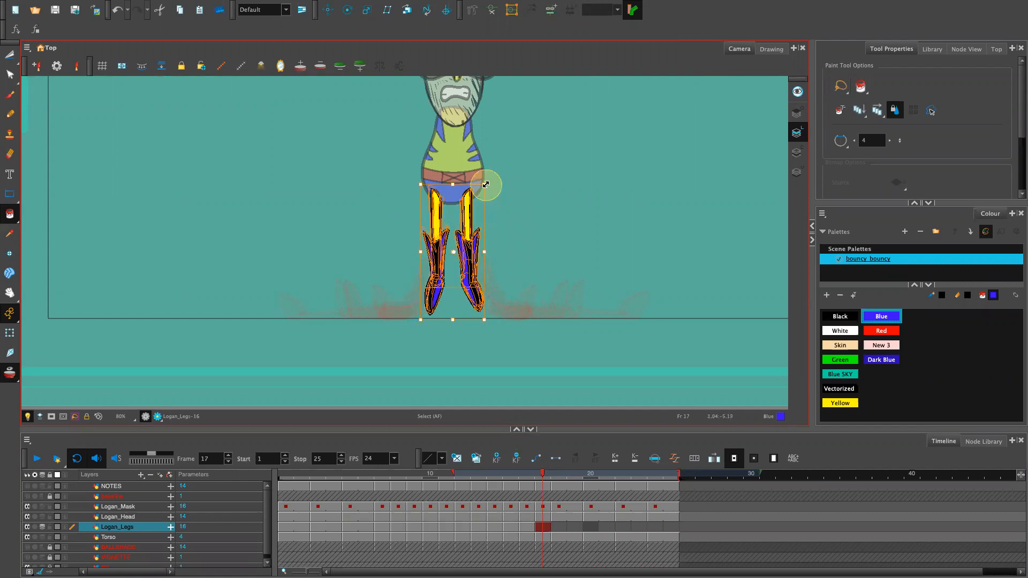
drag(493, 182, 493, 179)
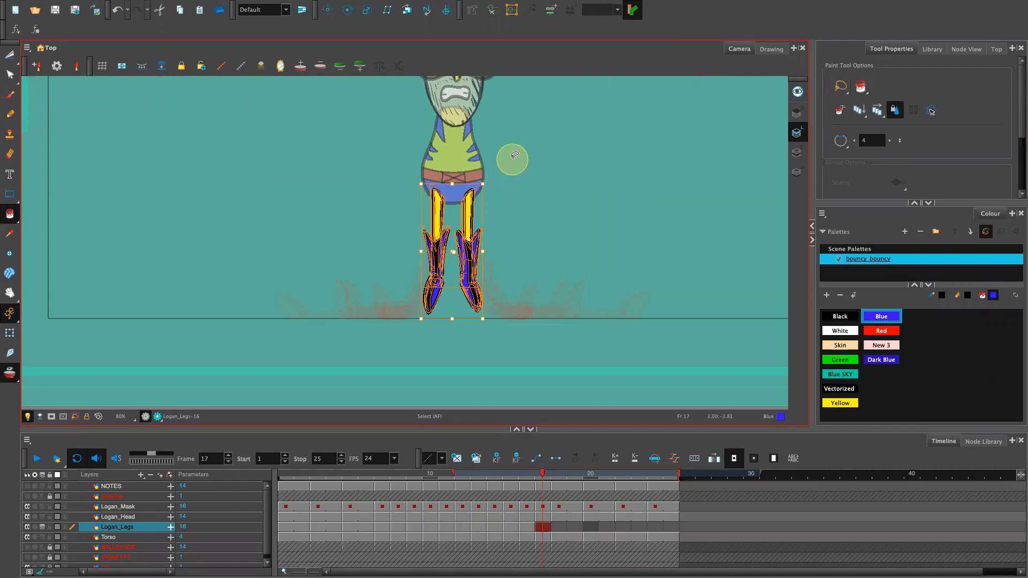
click(516, 153)
Move each leg on frame 17 inward so the boots sit close together beneath the hips.
mouse_move(426, 170)
mouse_down()
mouse_move(422, 329)
mouse_move(449, 270)
mouse_up()
drag(454, 213, 435, 176)
mouse_move(449, 251)
mouse_down()
mouse_move(438, 190)
mouse_move(484, 181)
mouse_up()
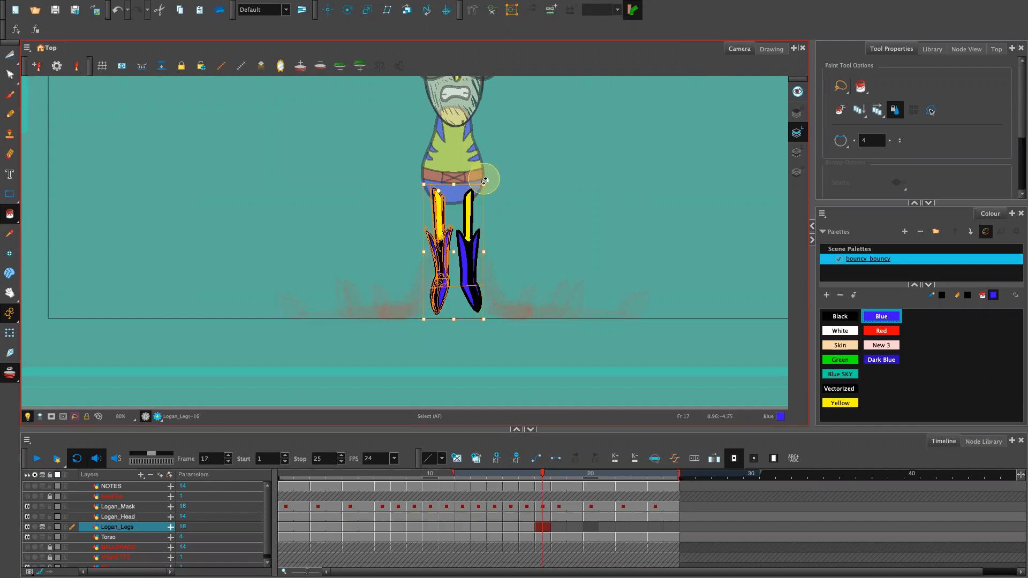
mouse_move(457, 224)
mouse_down()
mouse_move(475, 330)
mouse_move(501, 256)
mouse_move(490, 160)
mouse_up()
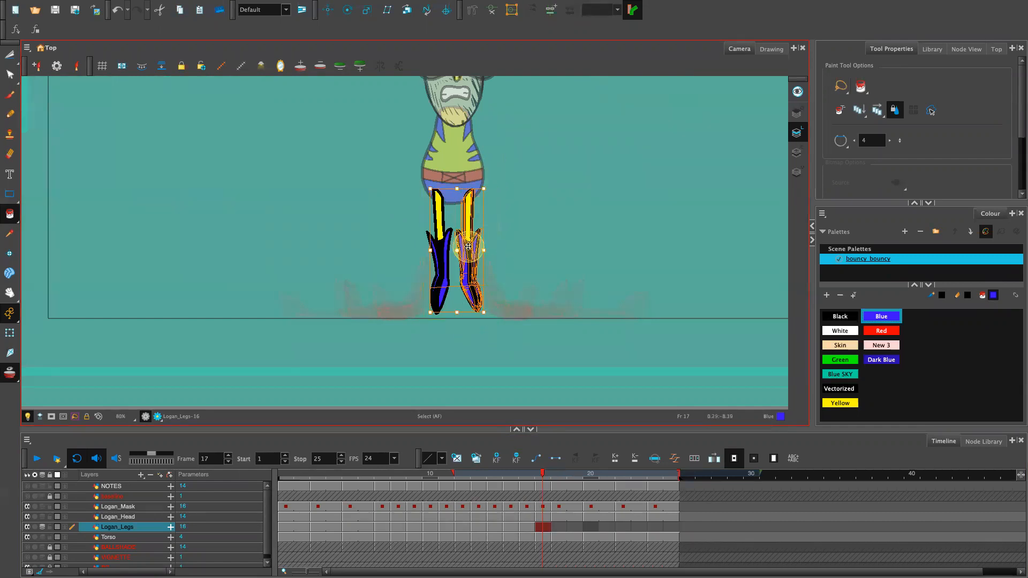
drag(489, 315, 486, 326)
click(507, 285)
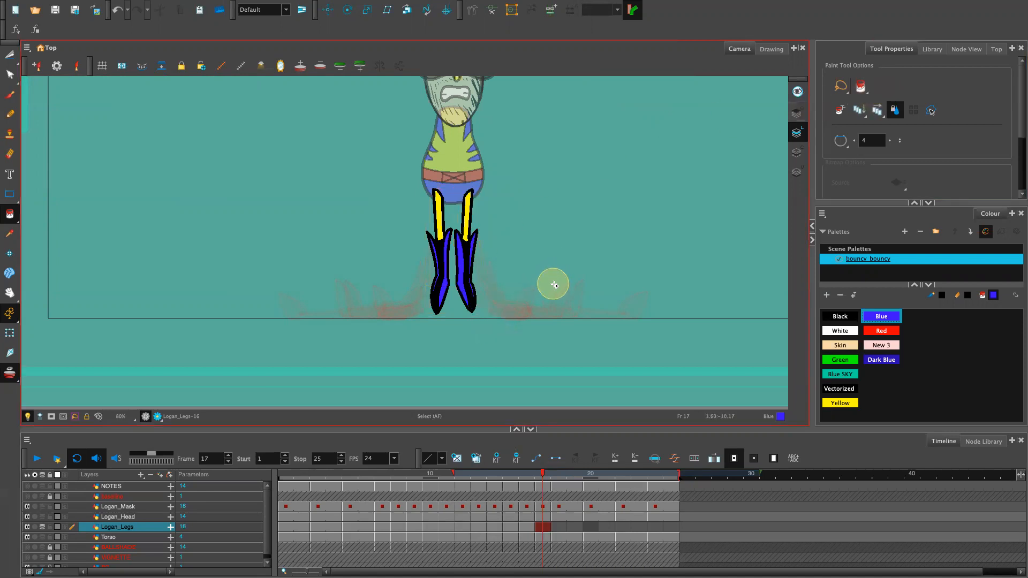
Extend the frame 17 legs drawing through frame 19, and duplicate it as a separate drawing from frame 18.
scroll(554, 284, down, 3)
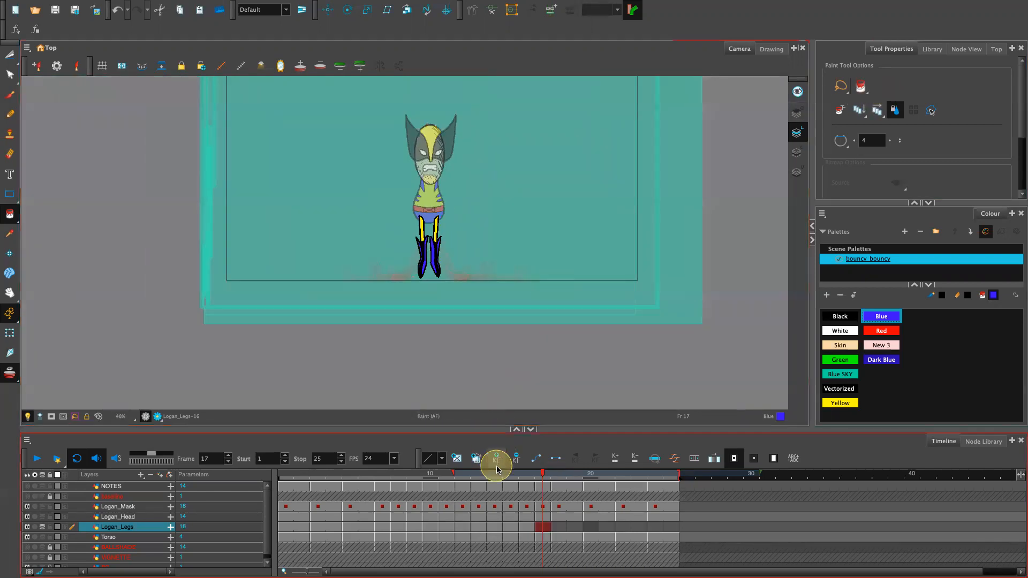
drag(541, 476, 555, 513)
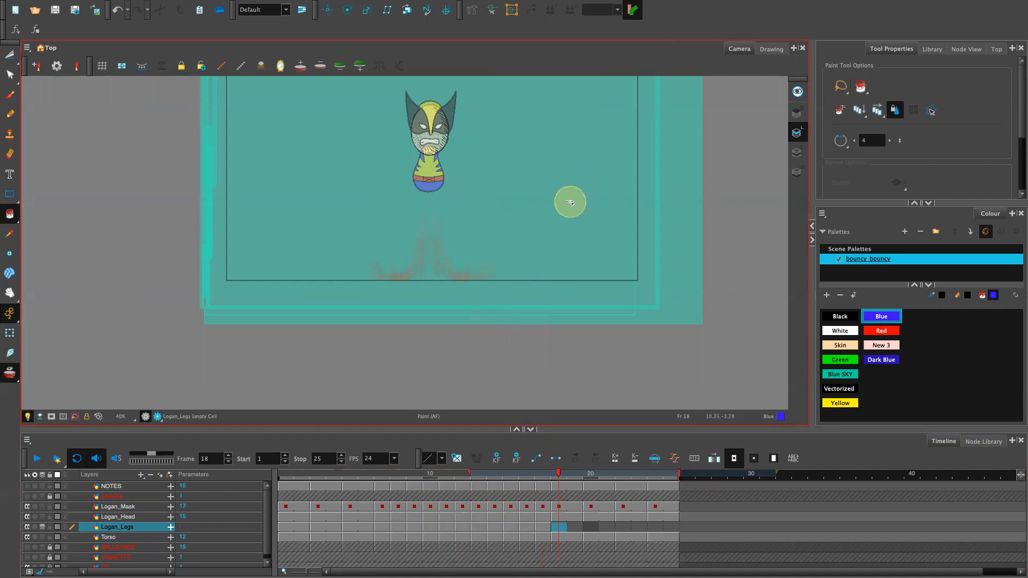
key(2)
key(2)
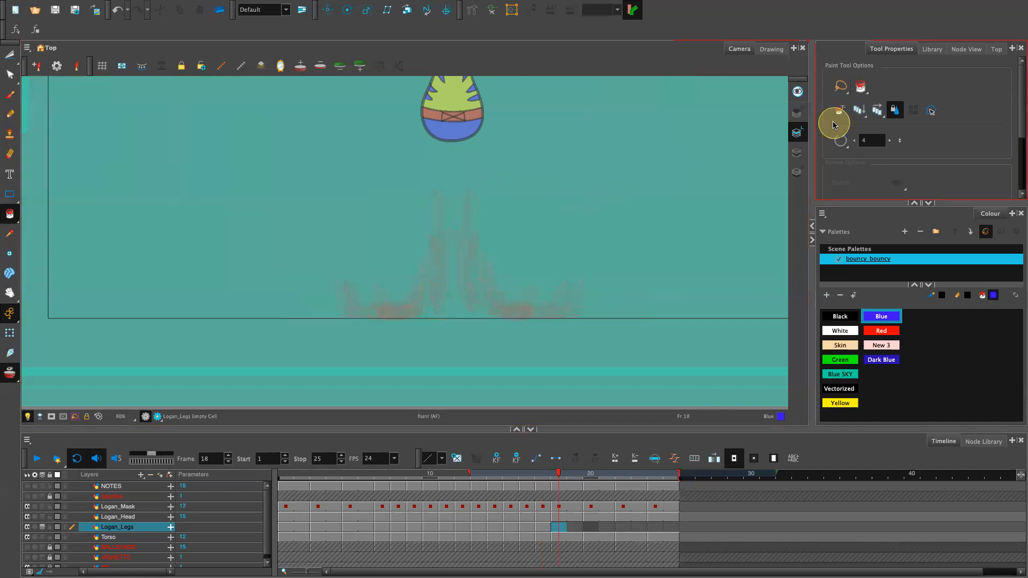
click(546, 529)
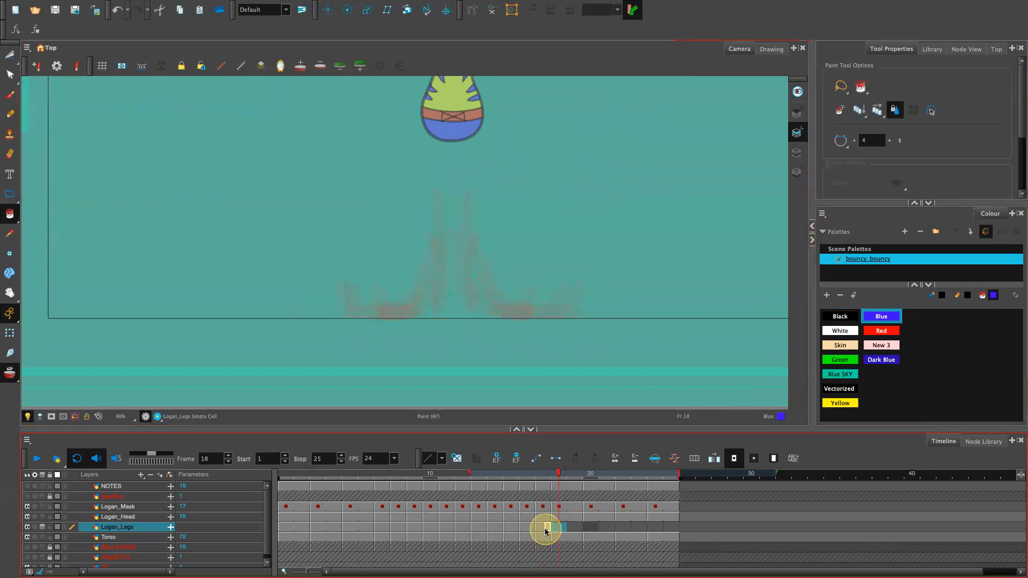
click(543, 530)
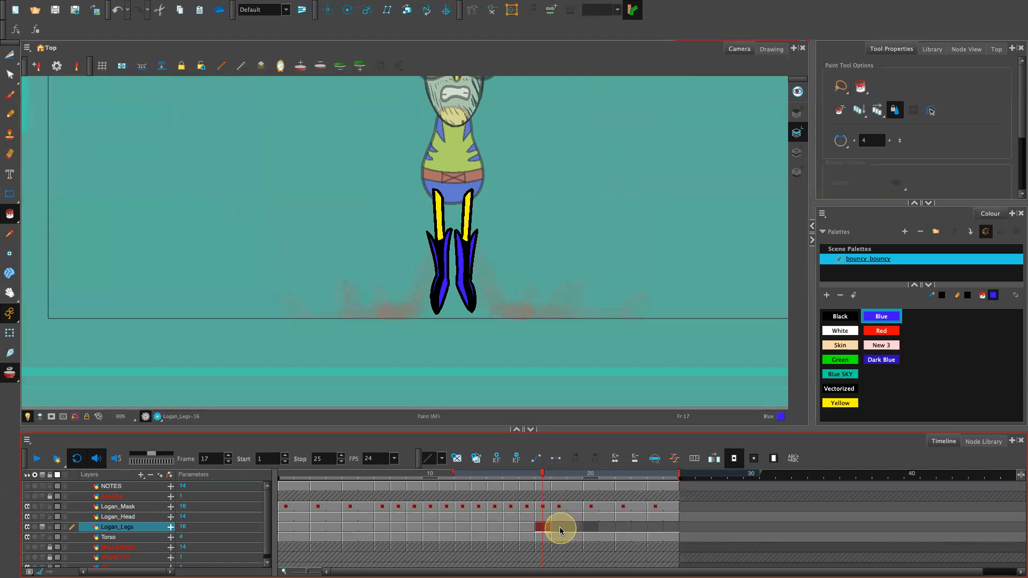
click(562, 528)
drag(561, 528, 580, 522)
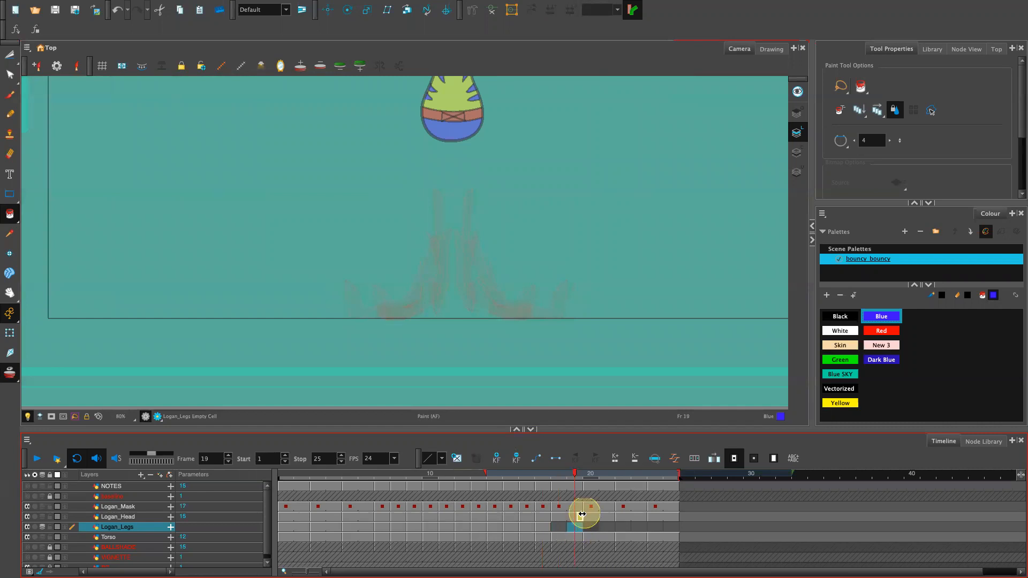
click(557, 528)
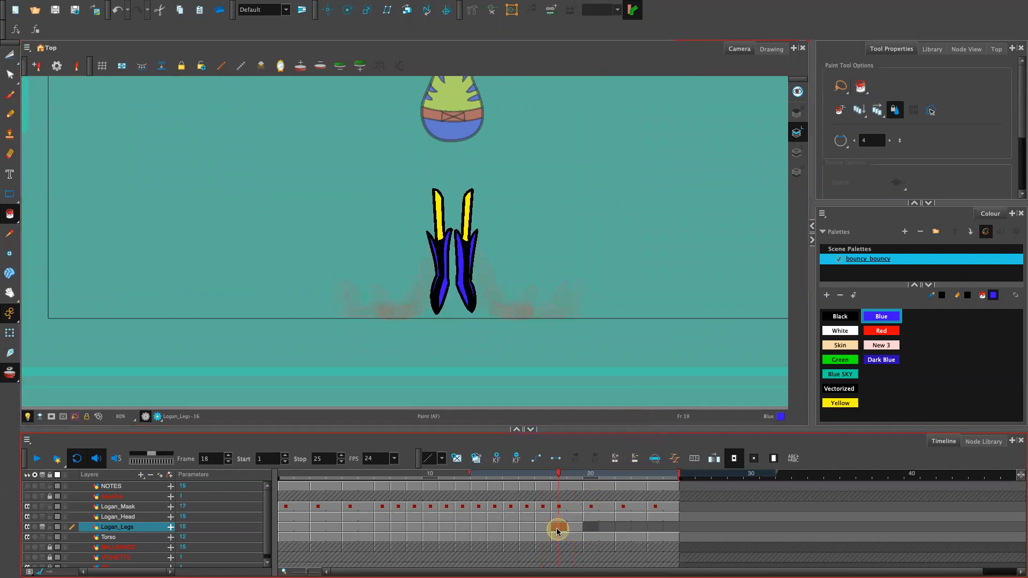
click(476, 458)
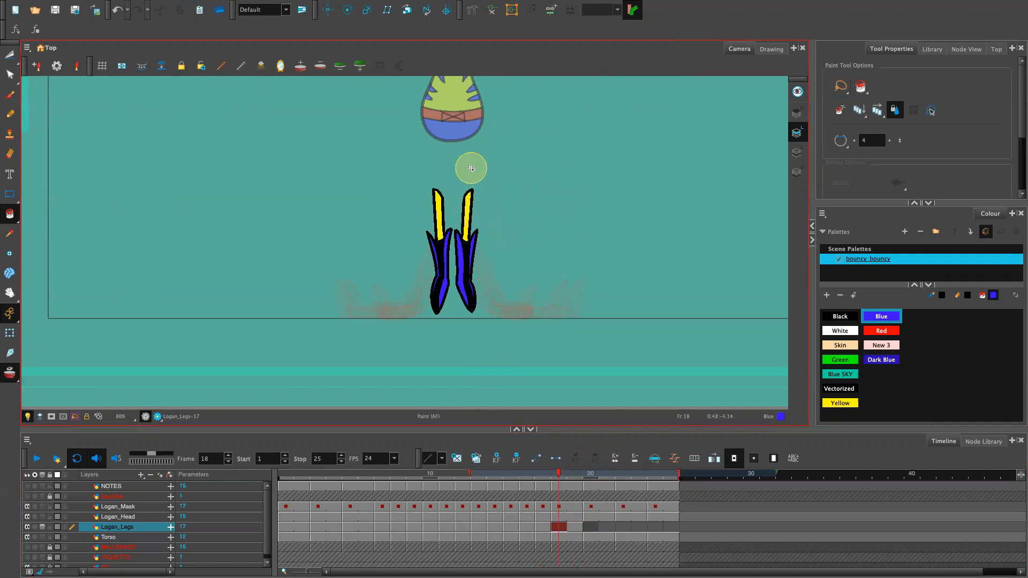
Select the legs on frame 18 with the Cutter tool and raise them until the thighs overlap the hips.
key(alt+t)
mouse_move(450, 156)
mouse_down()
mouse_move(479, 156)
mouse_move(450, 158)
mouse_up()
key(Up)
key(Up)
key(Up)
key(Up)
key(Up)
key(Up)
key(Up)
key(Up)
key(Up)
key(Up)
key(Up)
key(Up)
key(Up)
key(Up)
key(Up)
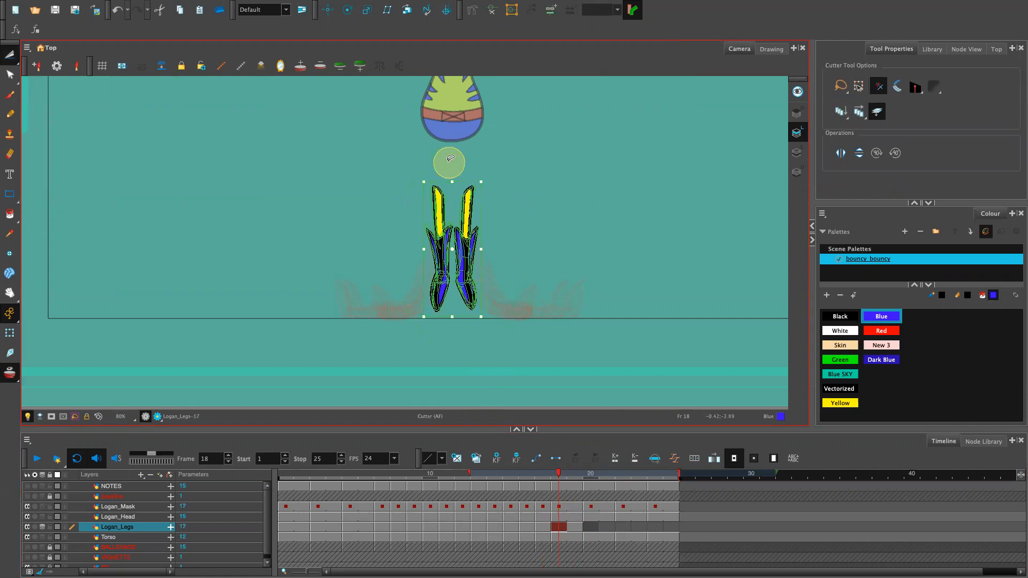
key(Up)
key(Up)
key(Up)
key(Up)
key(Up)
key(Up)
key(Up)
key(Up)
key(Up)
key(Up)
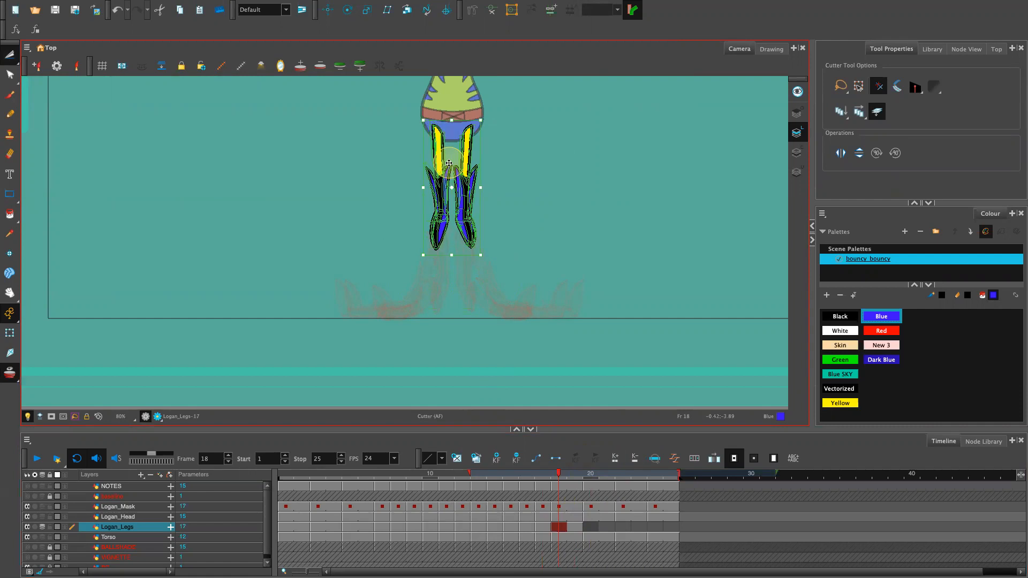
click(572, 235)
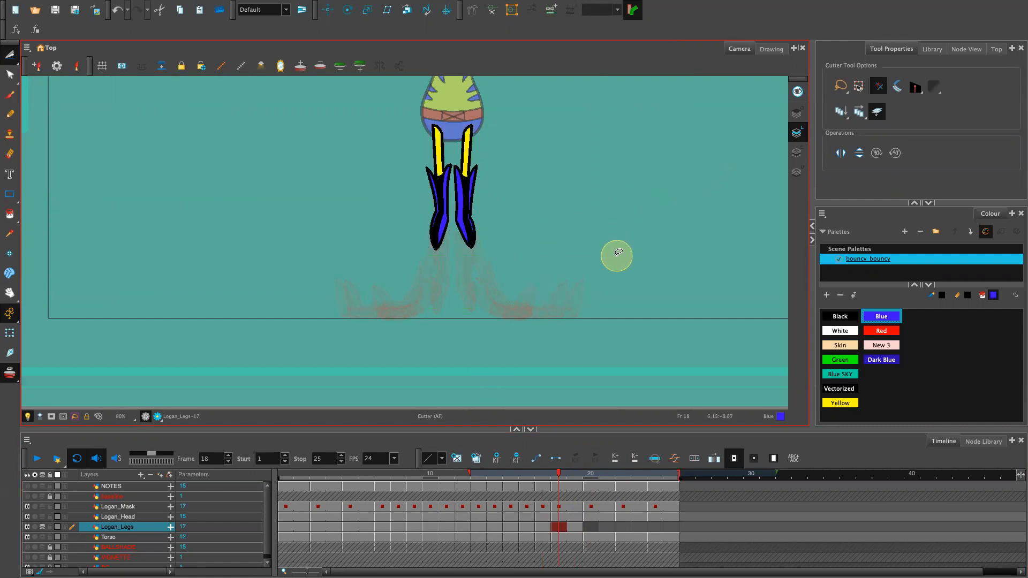
Check the legs' motion around frame 18 and compare the torso position with the onion-skinned legs on frames 20 and 21.
key(1)
key(2)
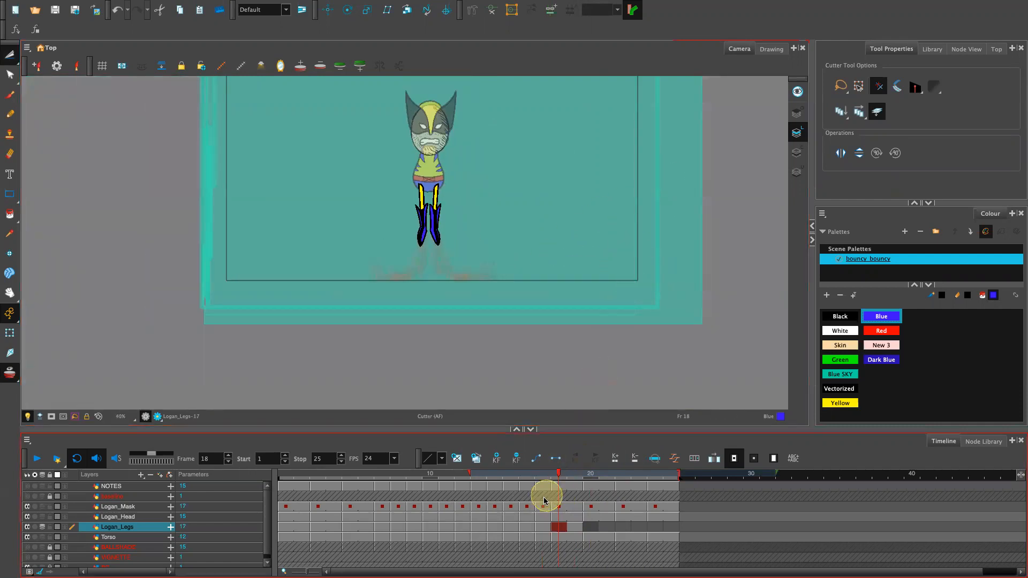
drag(557, 478, 586, 510)
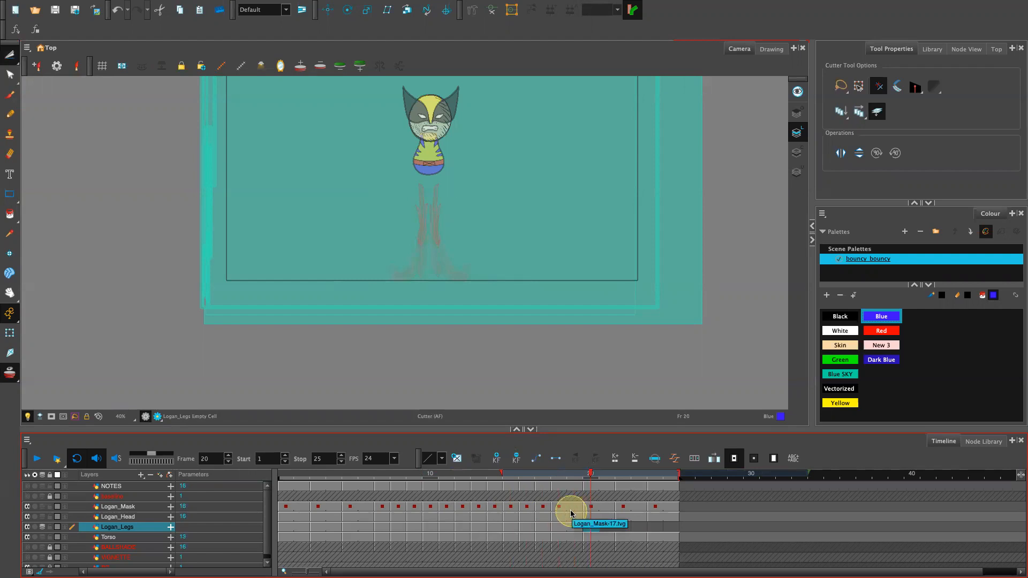
click(588, 527)
key(shift+z)
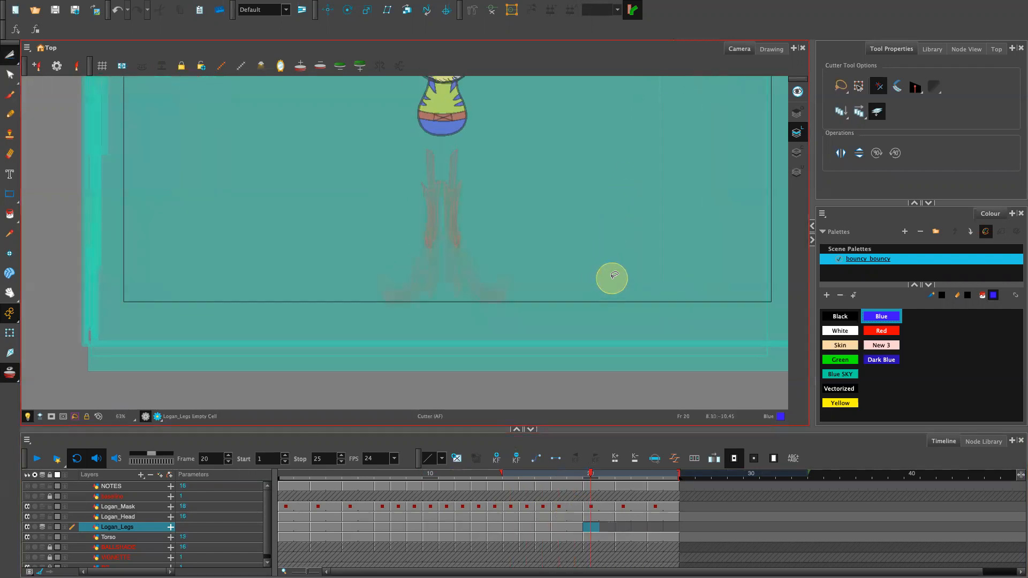
drag(605, 289, 603, 417)
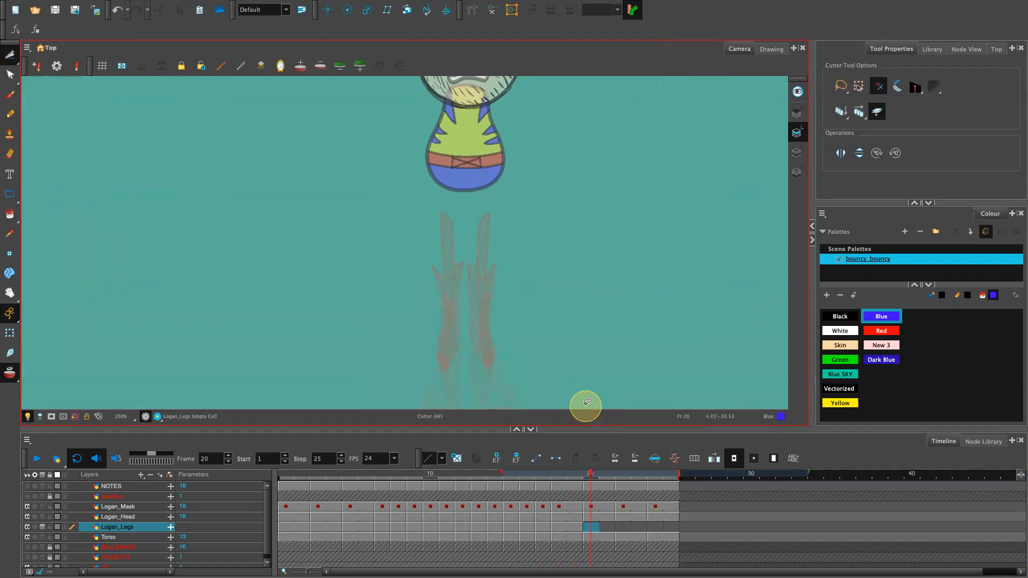
click(595, 530)
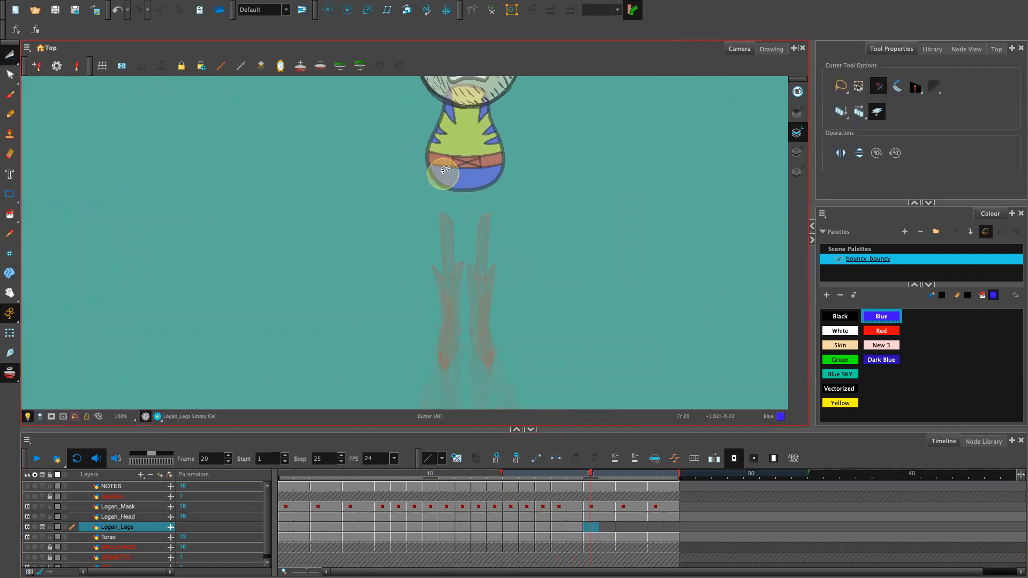
click(9, 113)
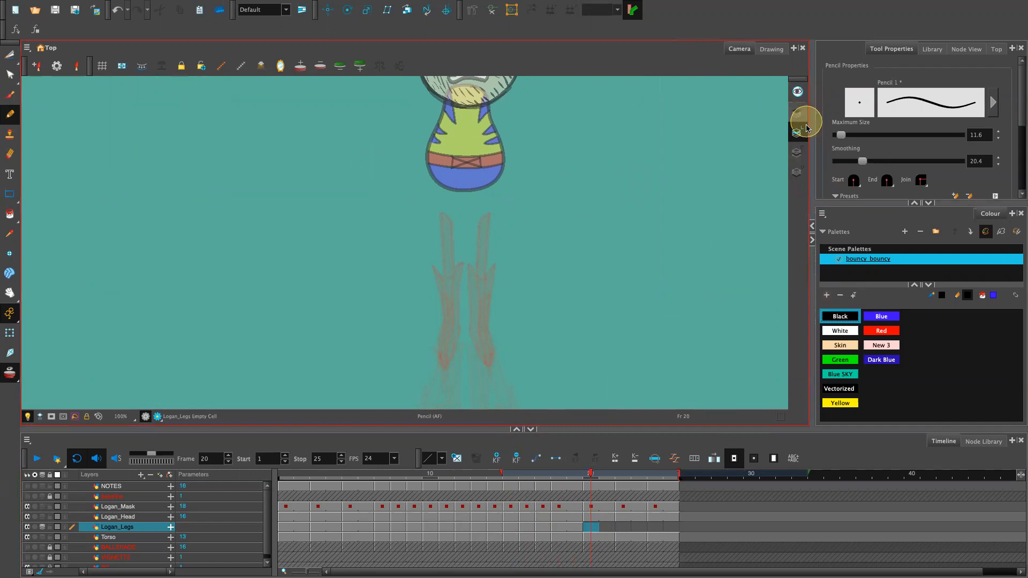
drag(590, 474, 604, 531)
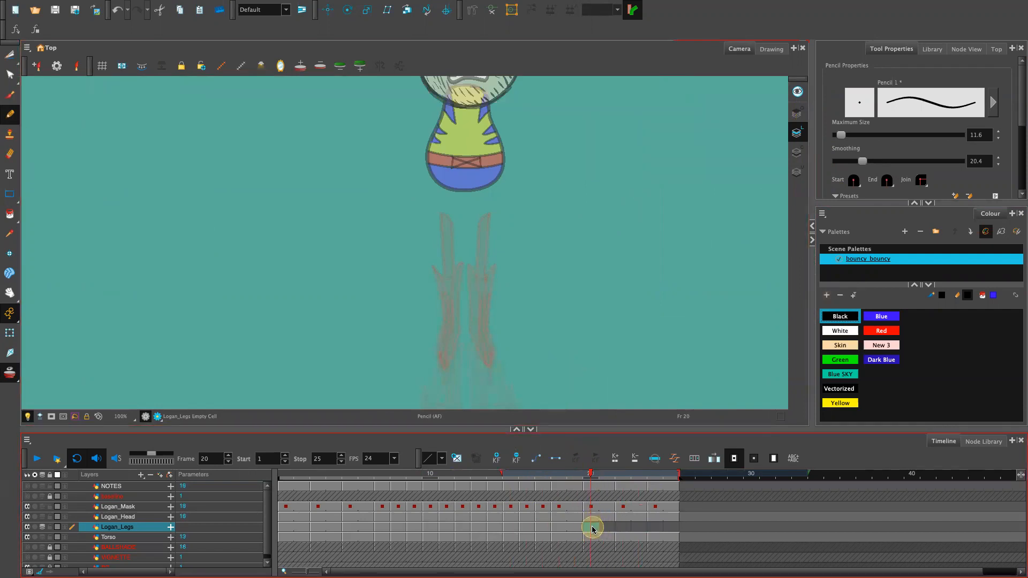
click(592, 528)
key(2)
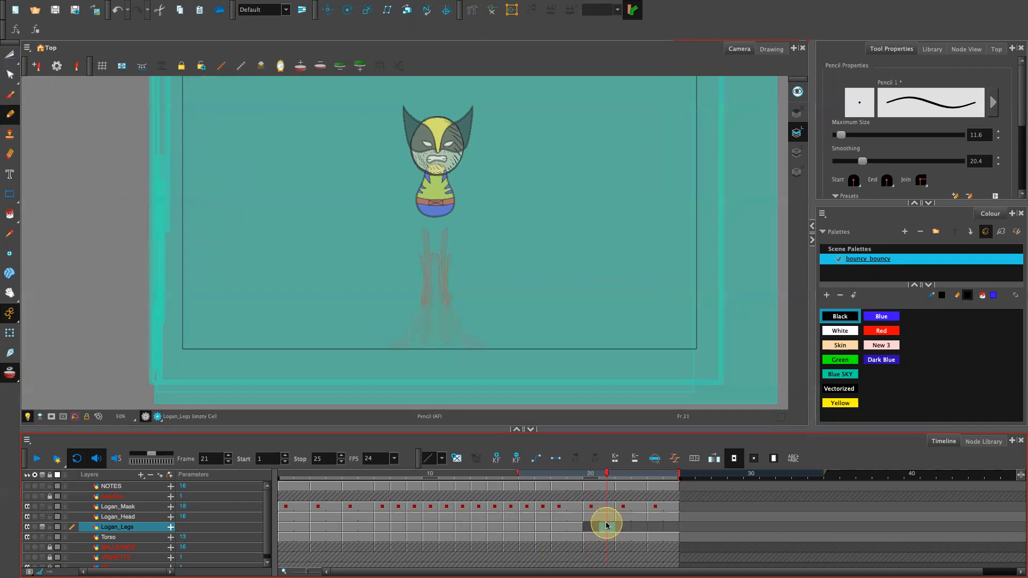
Extend the legs drawing's exposure through frame 21, and duplicate it as a separate drawing from frame 20.
key(F5)
click(589, 526)
click(487, 457)
Raise the legs on frame 20 until the thighs overlap the hips, shorten them slightly, and check the motion against frame 19.
mouse_move(459, 216)
mouse_down()
mouse_move(401, 251)
mouse_move(450, 202)
mouse_up()
key(Up)
key(Up)
key(Up)
key(Up)
key(Up)
key(Up)
key(Up)
key(Up)
key(Up)
key(Up)
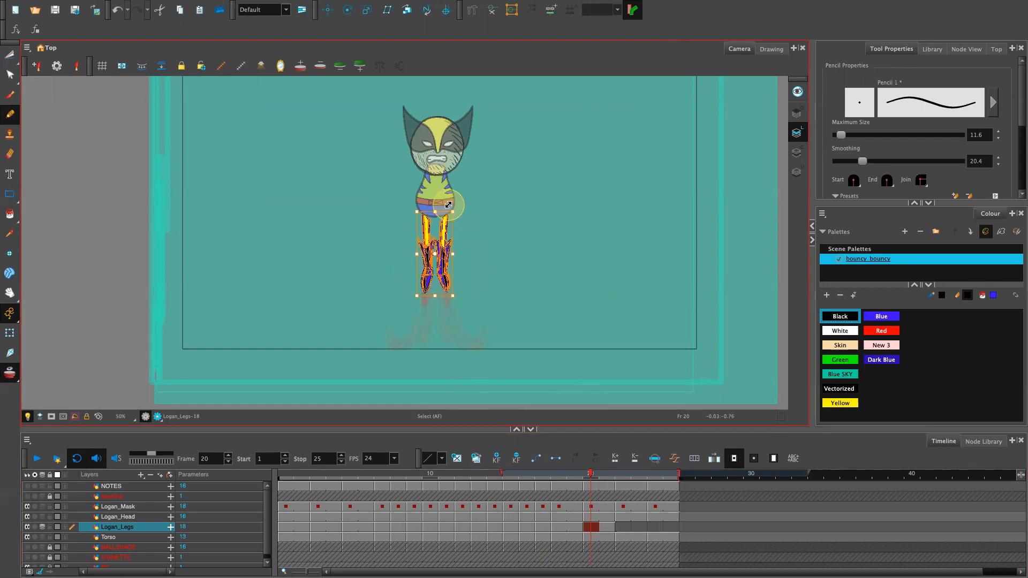
key(Down)
key(Down)
key(Up)
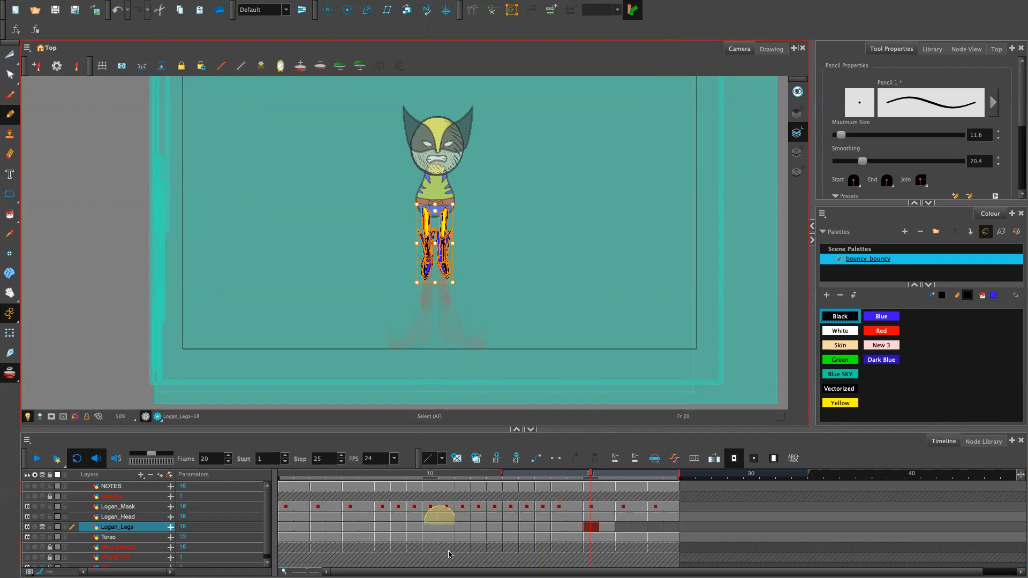
click(591, 474)
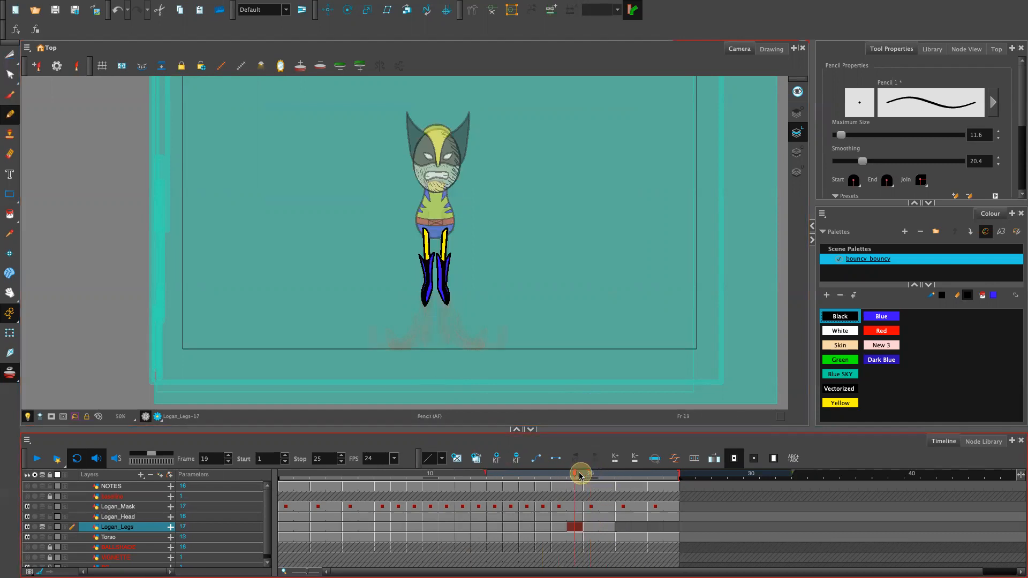
Shorten the legs on frame 20 vertically, and nudge them to line up with the hips on frame 21.
drag(589, 481, 590, 502)
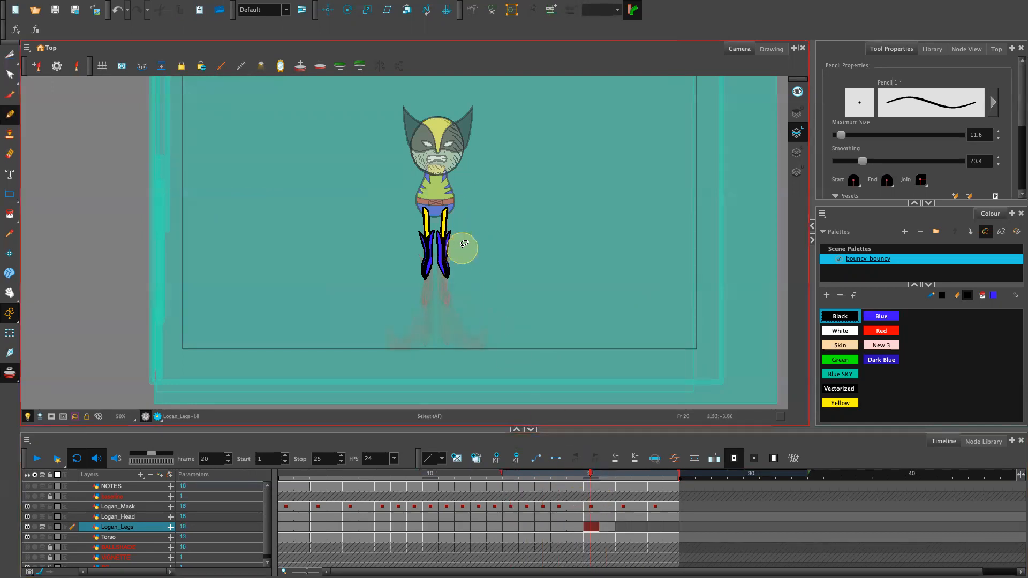
click(461, 238)
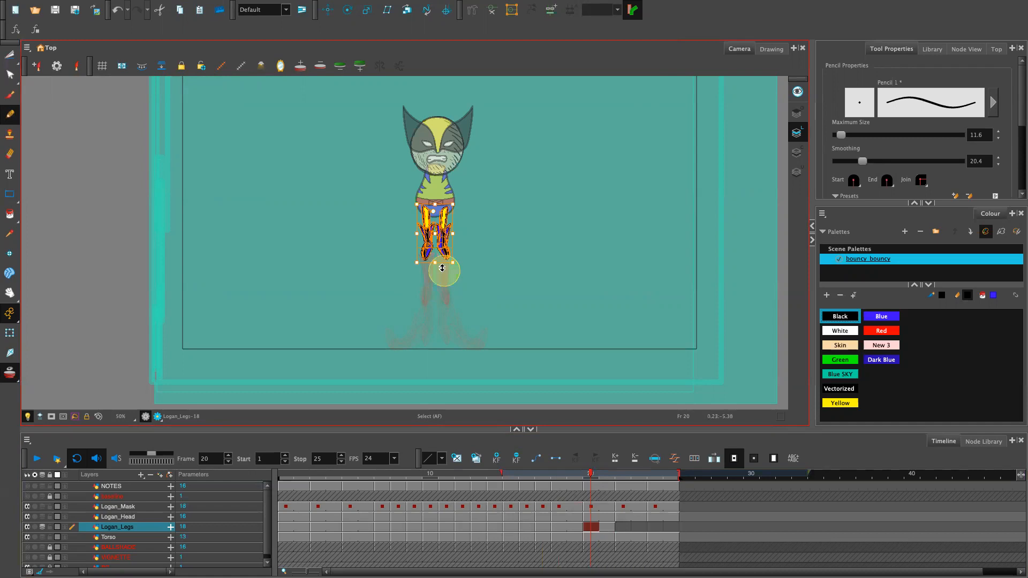
mouse_move(588, 474)
mouse_down()
mouse_move(532, 482)
mouse_move(601, 481)
mouse_move(557, 488)
mouse_move(581, 492)
mouse_move(605, 474)
mouse_up()
mouse_move(465, 218)
mouse_down()
mouse_move(427, 278)
mouse_move(441, 208)
mouse_up()
key(Down)
key(Down)
key(Down)
key(Down)
key(Up)
key(Up)
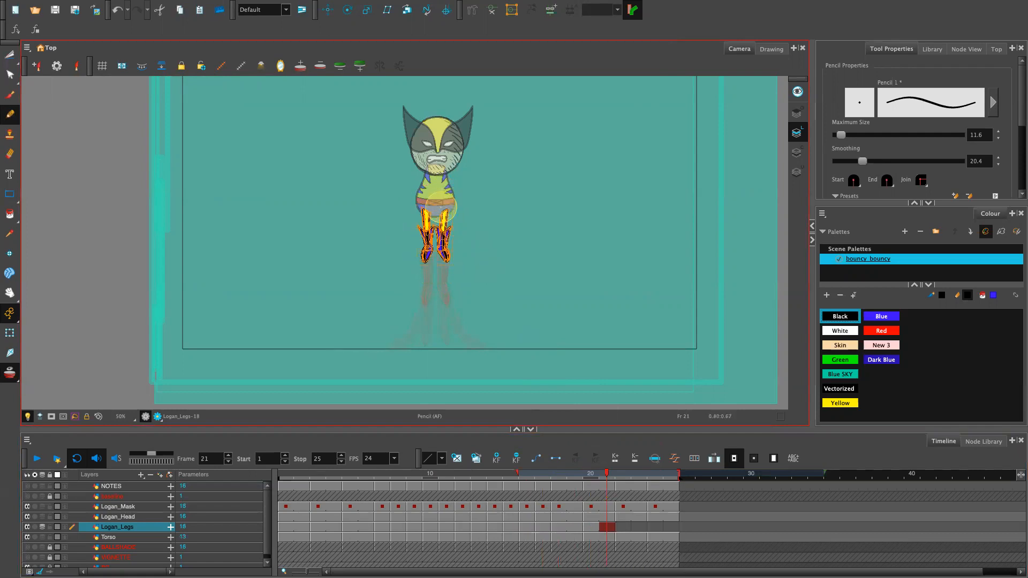
Fine-tune the legs' height on frame 21 with the tops of the thighs overlapping the hips.
key(2)
key(2)
key(2)
key(2)
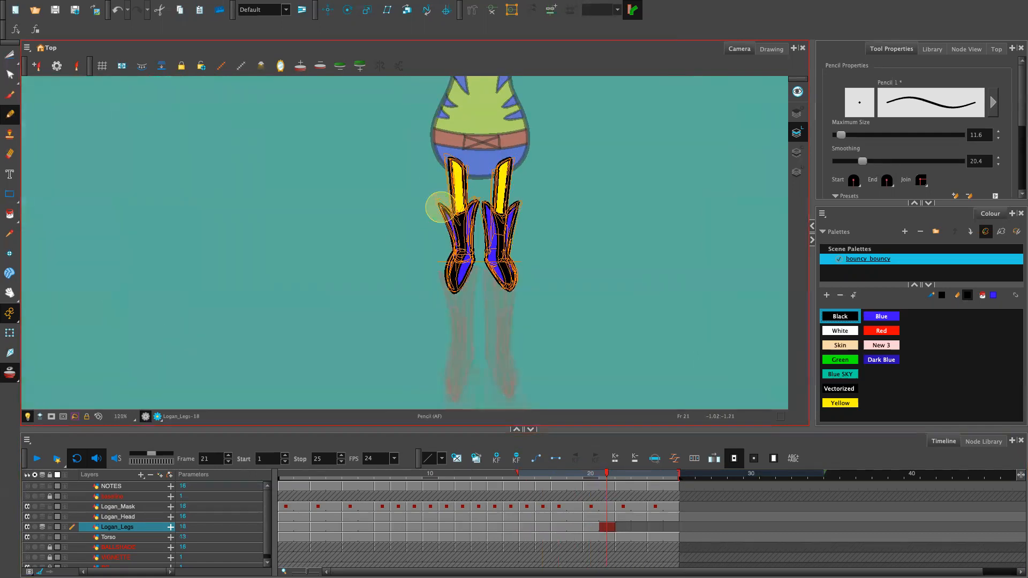
key(Down)
key(Down)
key(Down)
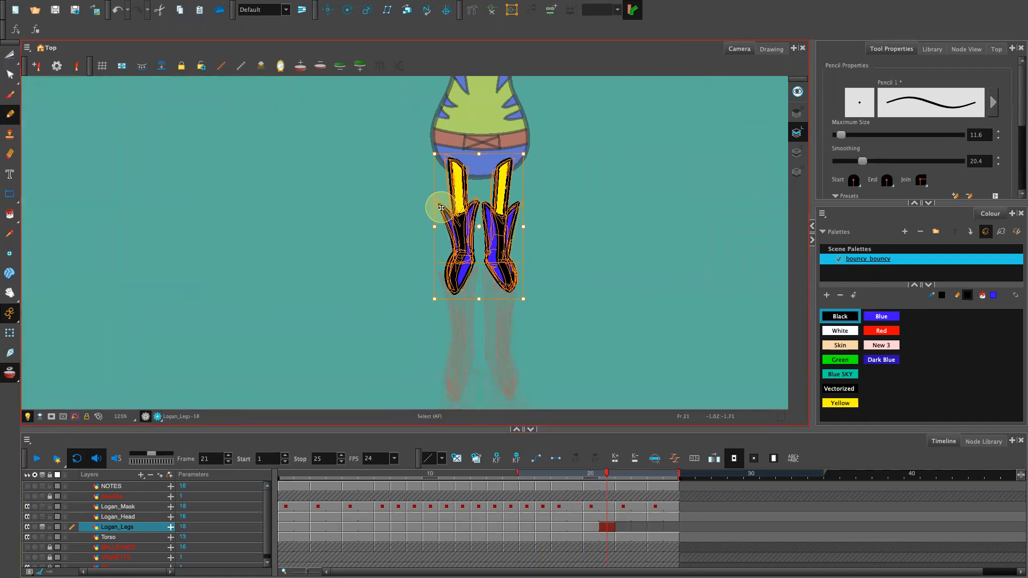
scroll(619, 191, down, 6)
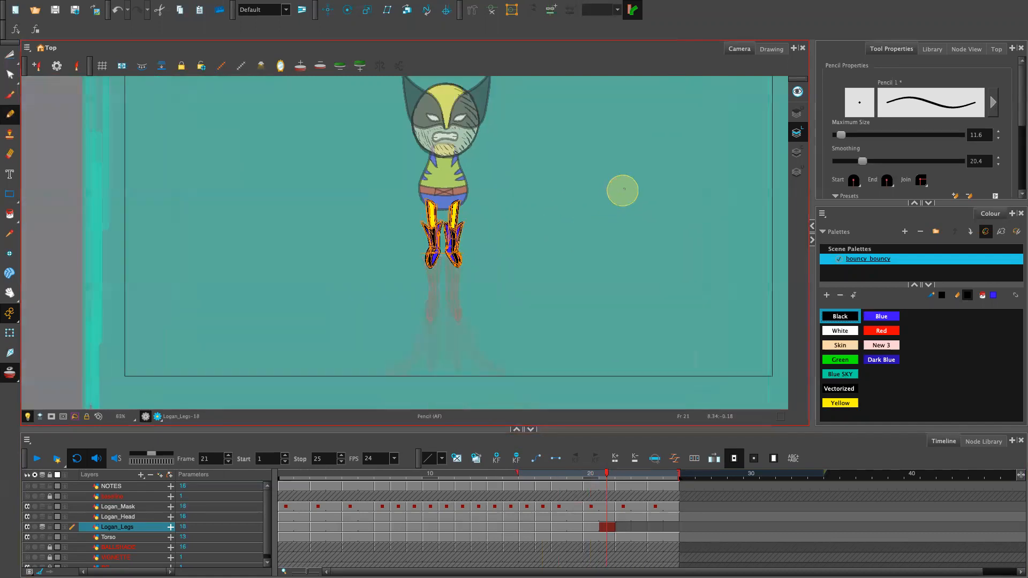
Compare the torso on empty frame 22 with the leg poses on frames 1, 5, 6 and 7 to find a drawing to reuse.
mouse_move(594, 483)
mouse_down()
mouse_move(551, 486)
mouse_move(608, 487)
mouse_move(504, 517)
mouse_move(603, 502)
mouse_move(516, 519)
mouse_move(395, 516)
mouse_move(339, 494)
mouse_move(615, 493)
mouse_move(621, 499)
mouse_move(451, 498)
mouse_move(420, 508)
mouse_move(625, 515)
mouse_up()
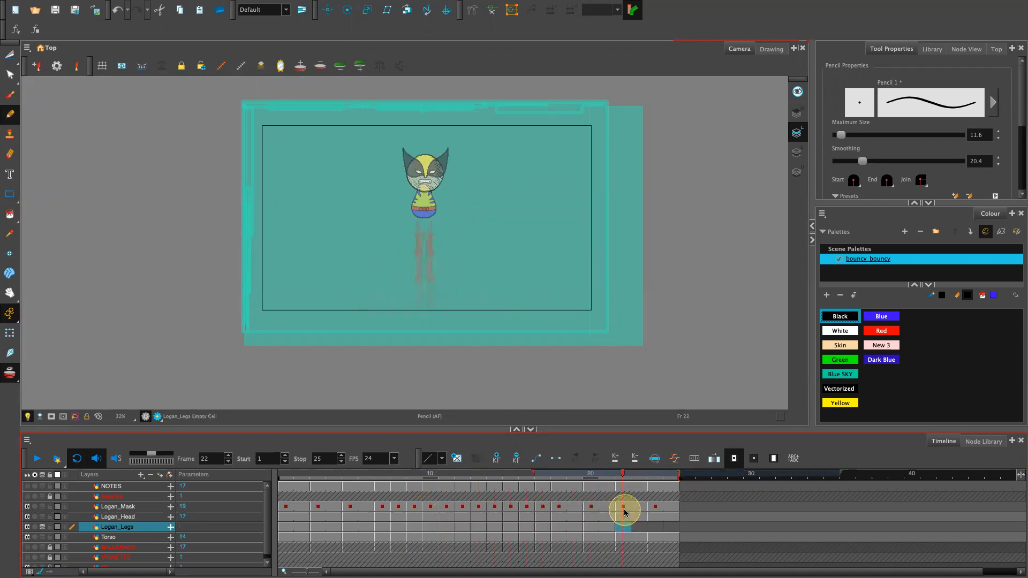
scroll(562, 203, up, 3)
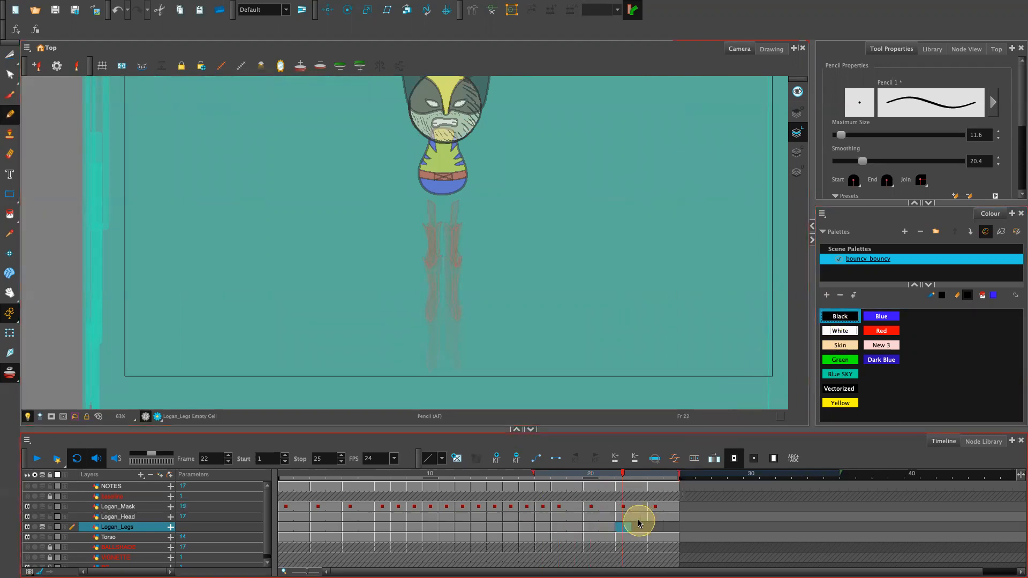
click(286, 527)
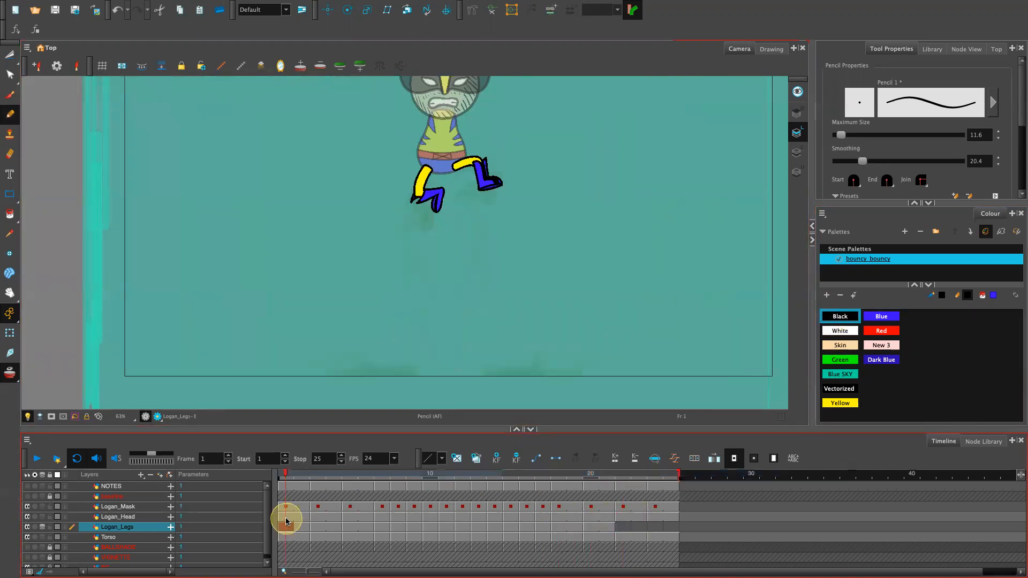
click(285, 516)
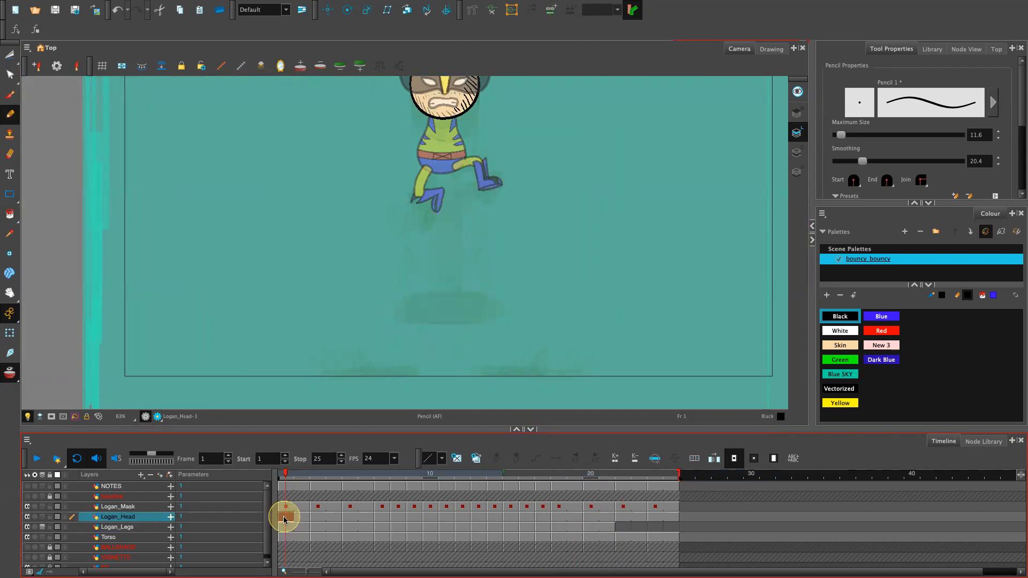
click(136, 527)
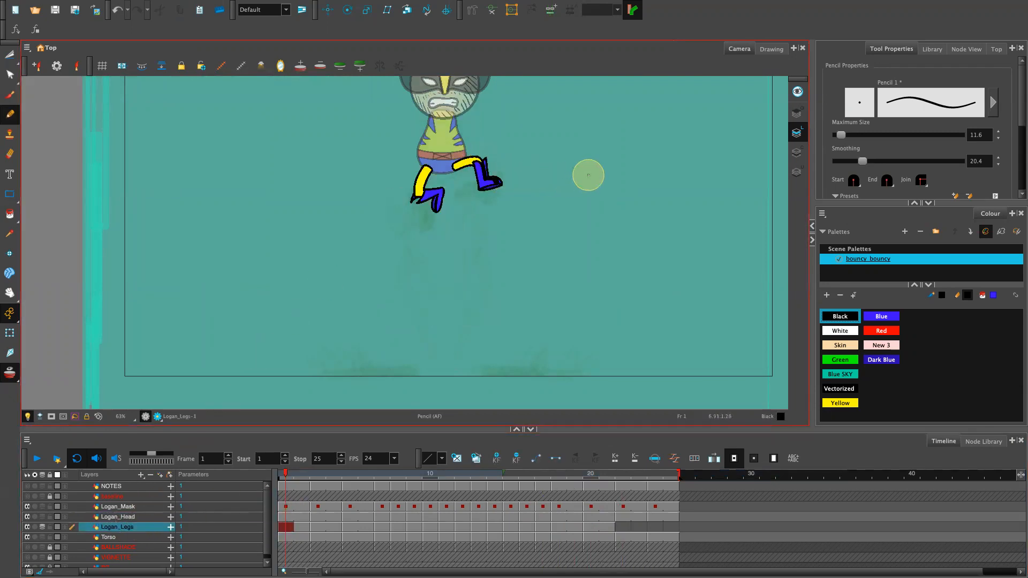
click(345, 528)
click(361, 530)
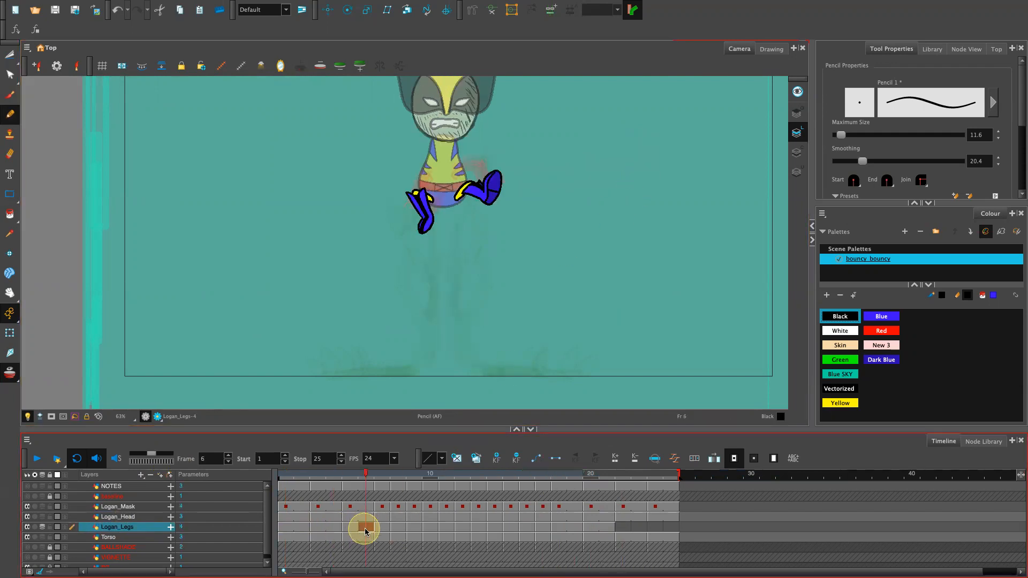
click(380, 529)
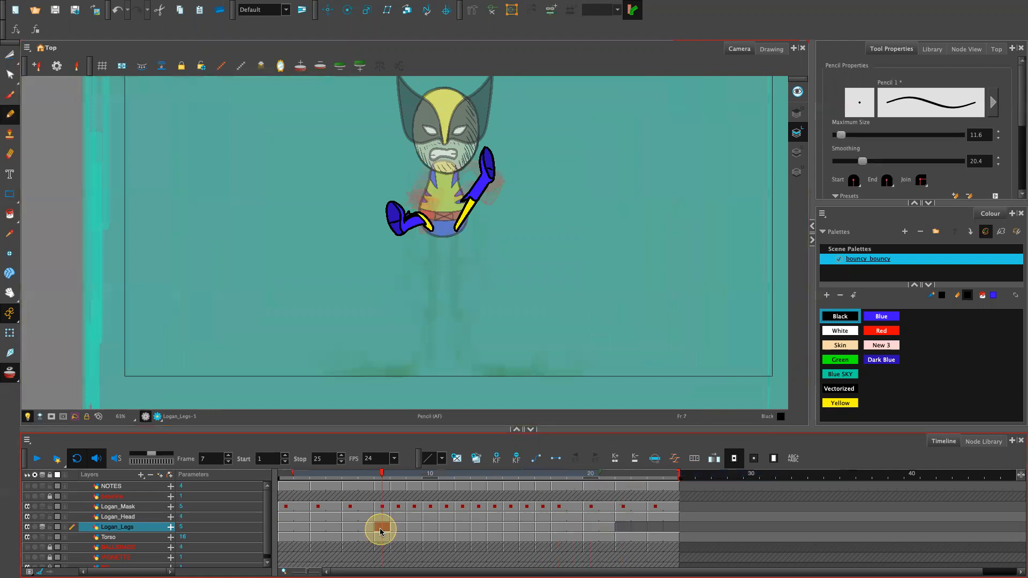
click(360, 528)
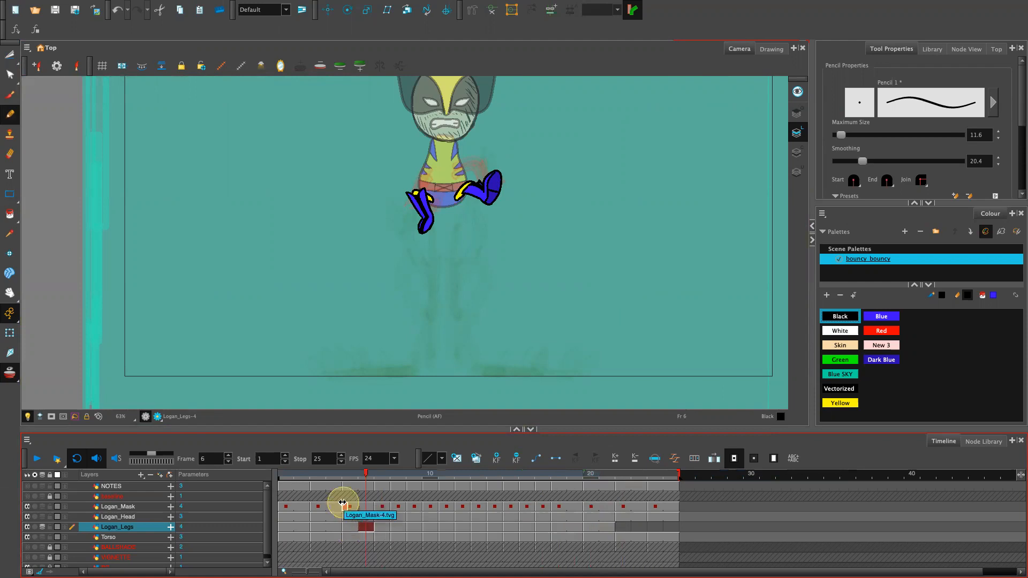
click(352, 529)
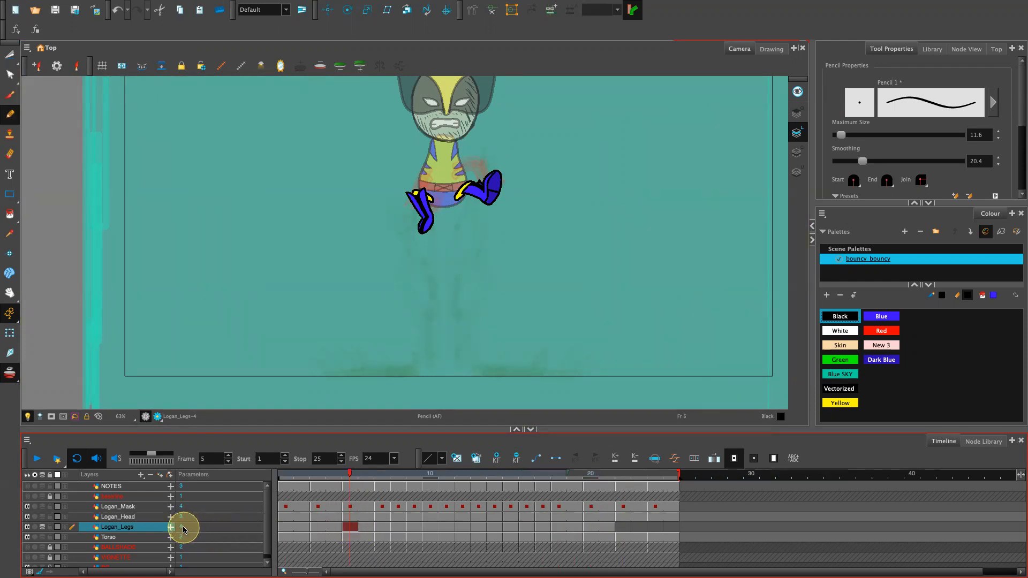
click(622, 527)
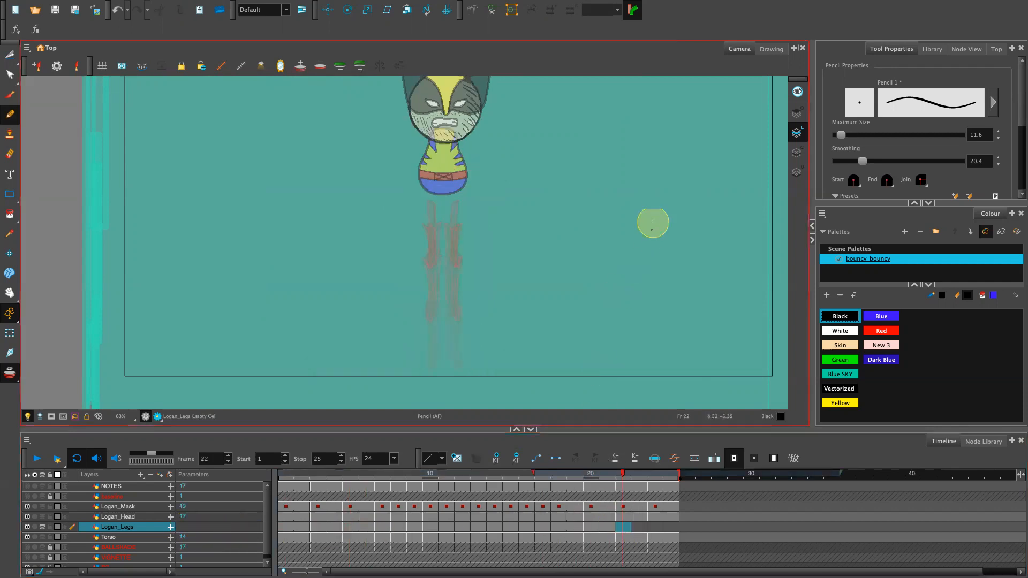
Try reusing legs drawing 4 on frame 22 by substituting it into the empty cell and duplicating it as a separate drawing.
key(bracketright)
key(bracketright)
key(bracketright)
key(bracketright)
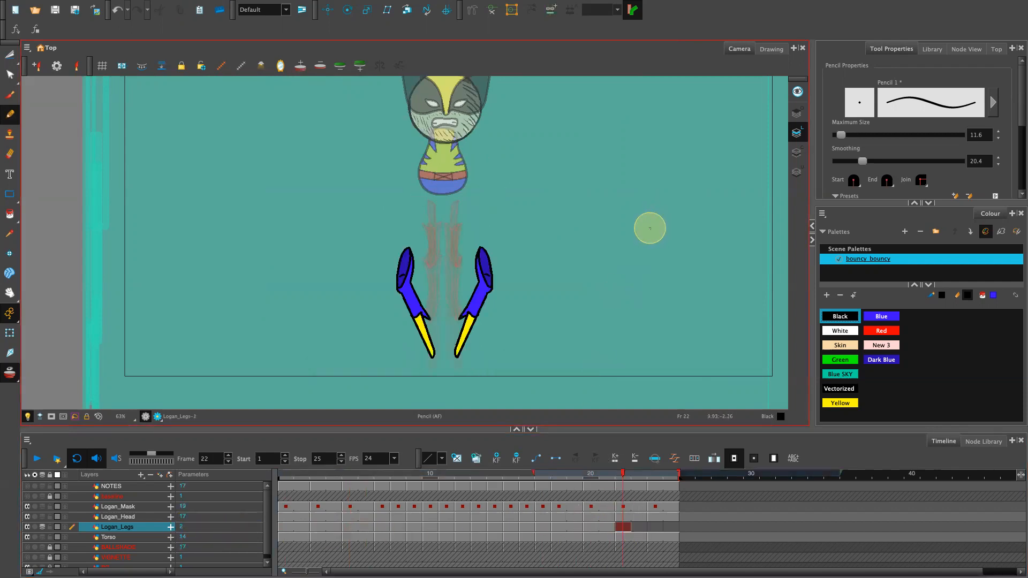
key(bracketright)
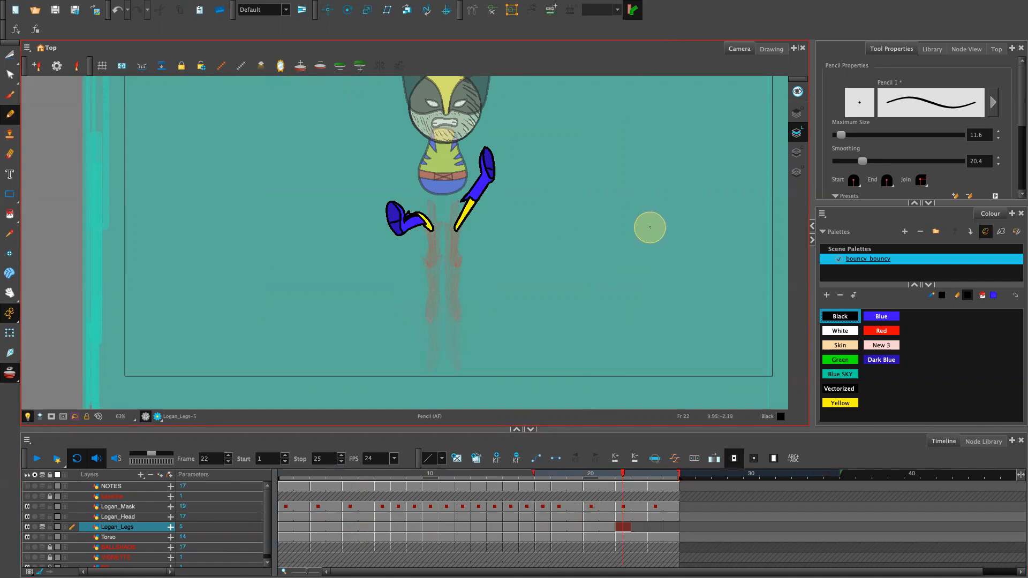
key(bracketleft)
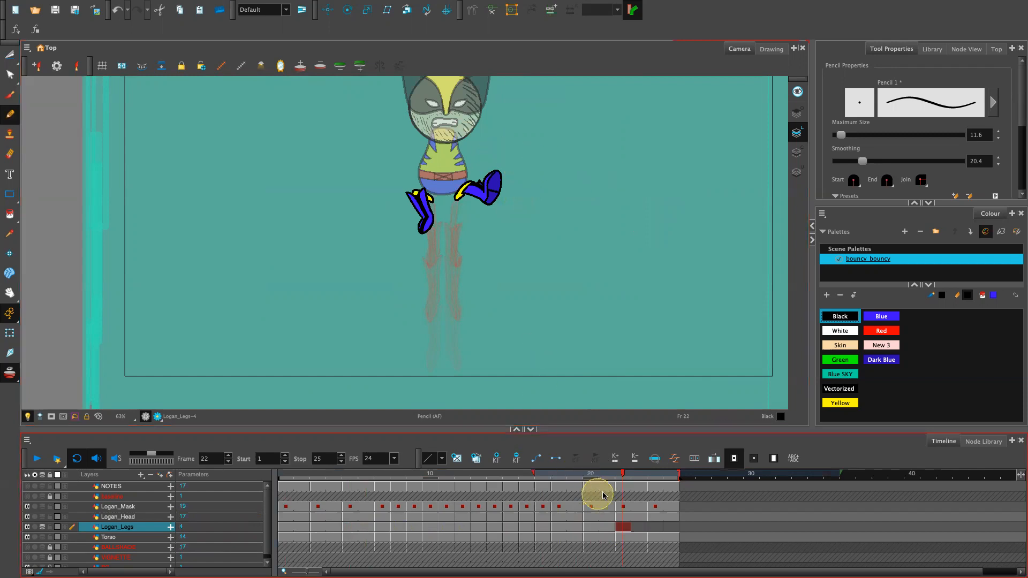
click(477, 459)
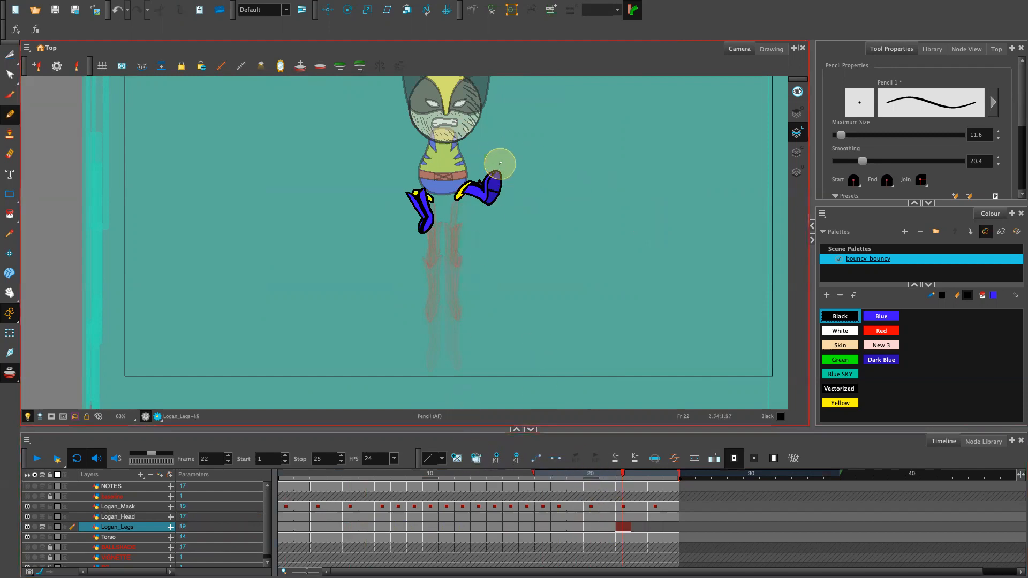
Select both legs on frame 22 and raise them until the thighs overlap the hips.
key(s)
mouse_move(502, 154)
mouse_down()
mouse_move(400, 218)
mouse_move(477, 139)
mouse_up()
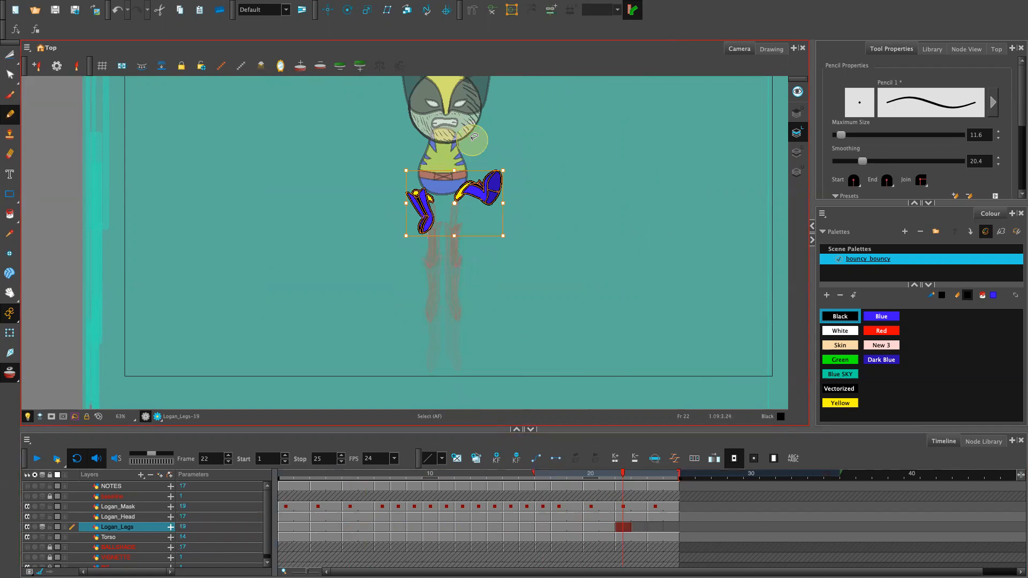
key(Up)
key(Up)
key(Up)
key(Up)
key(Up)
key(Up)
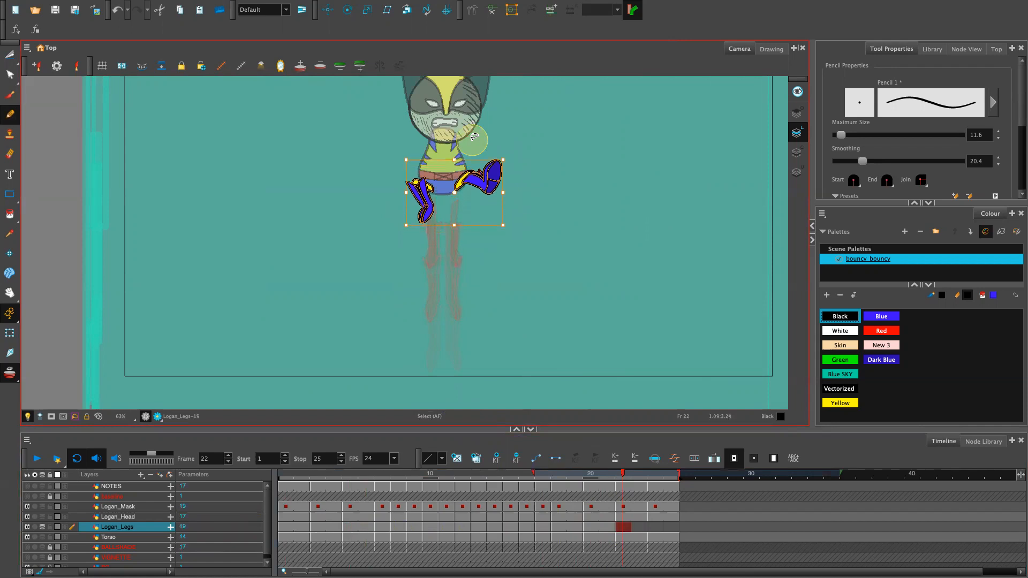
key(Up)
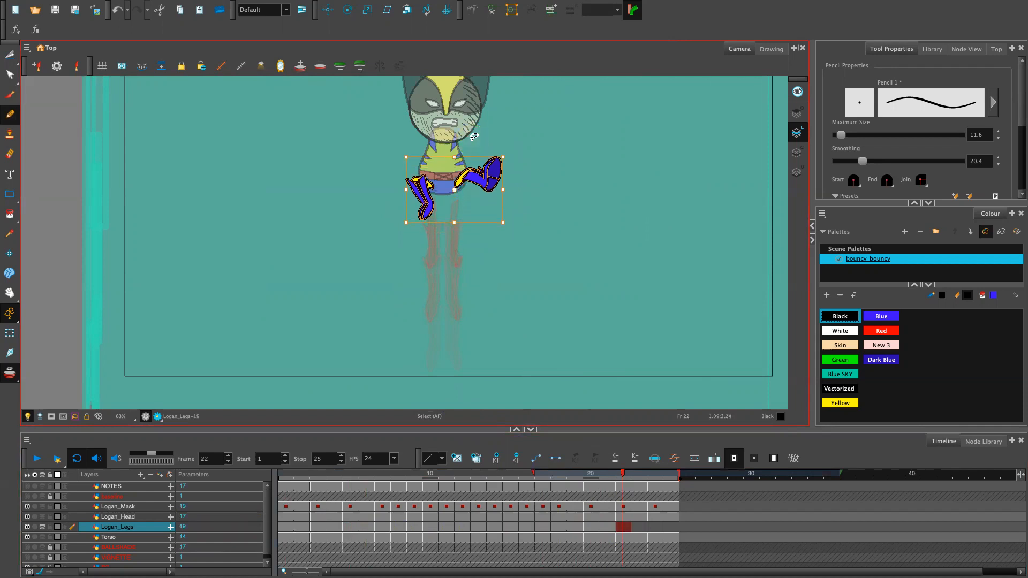
key(Down)
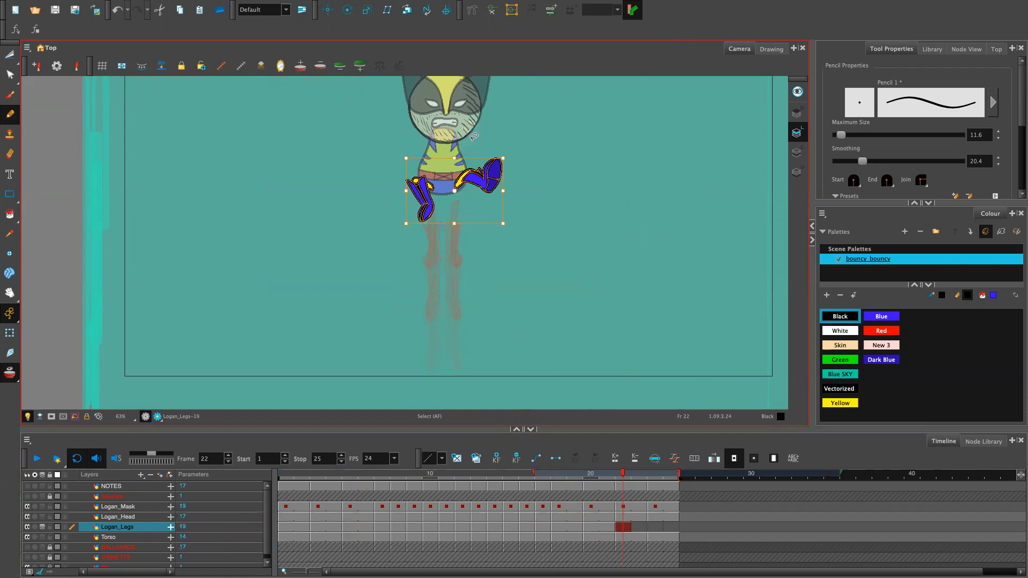
Try extending the legs drawing's exposure through frame 23, and clear the legs cells on frames 22 and 23.
click(639, 527)
key(F5)
mouse_move(638, 476)
mouse_down()
mouse_move(603, 484)
mouse_move(625, 488)
mouse_move(587, 489)
mouse_move(623, 500)
mouse_up()
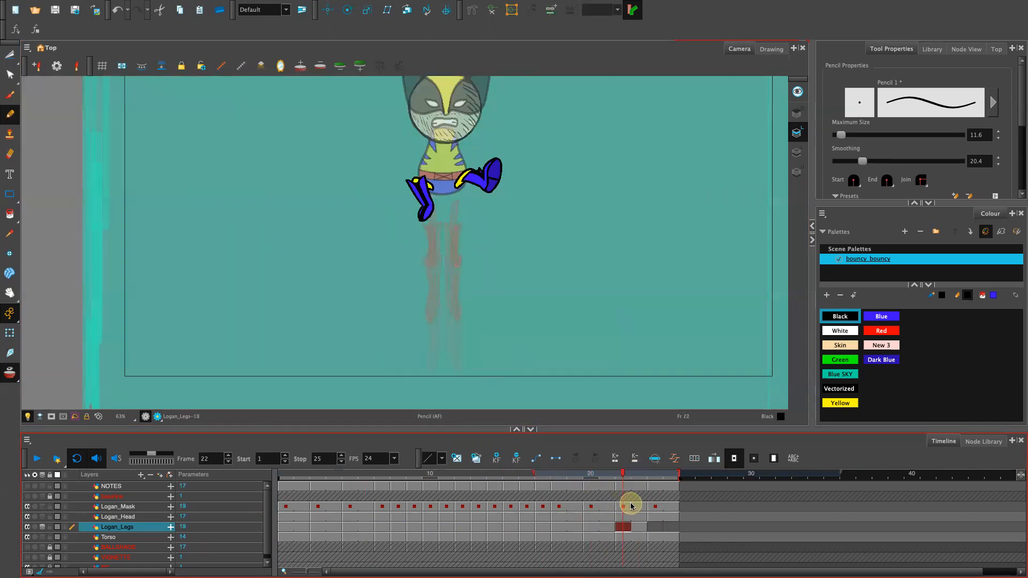
click(624, 531)
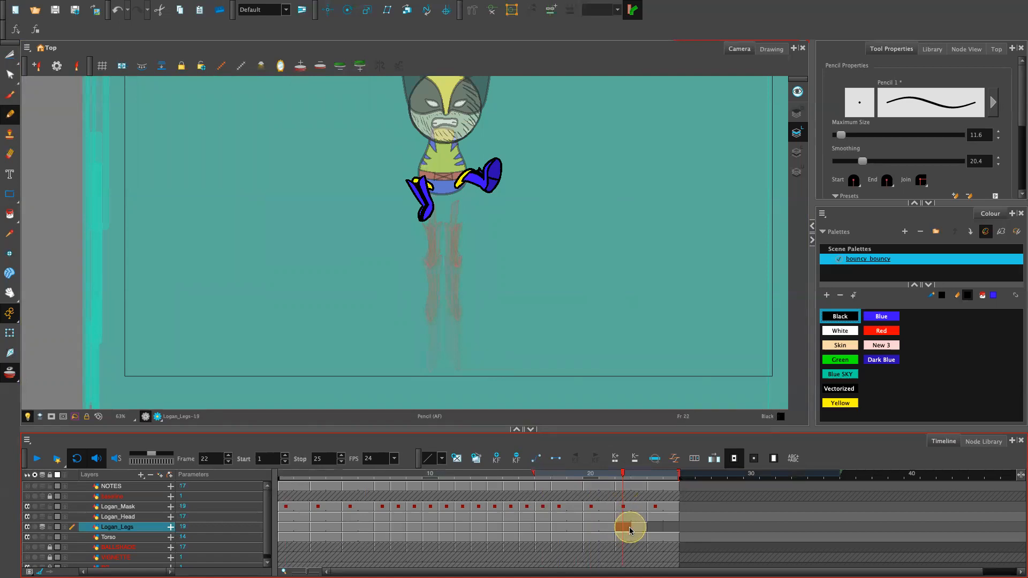
drag(630, 530, 642, 530)
click(638, 528)
key(Delete)
click(626, 529)
key(Delete)
Try the existing leg drawings in the empty Logan_Legs cell on frame 24, substituting through to drawing 19.
click(652, 528)
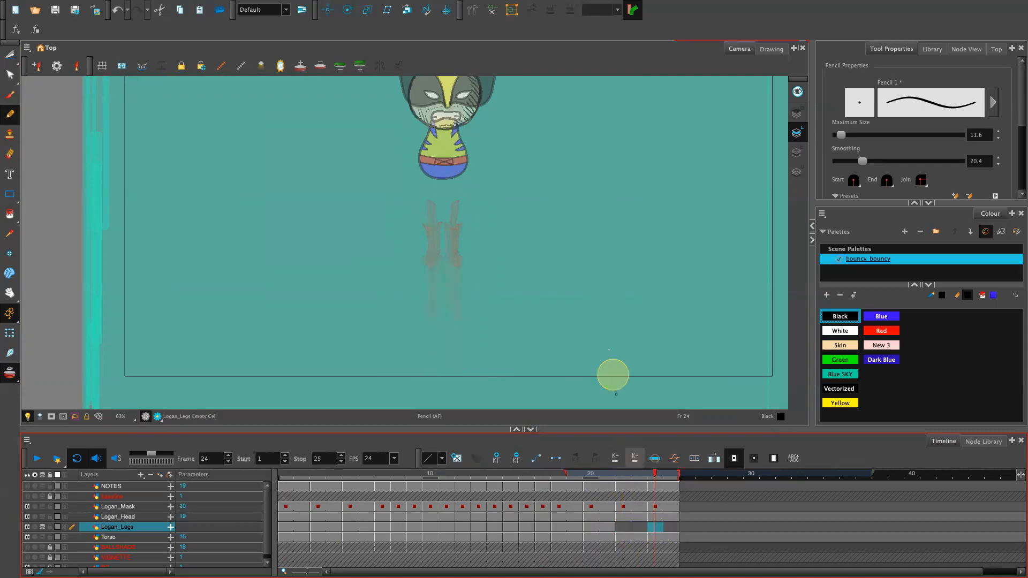
key(])
key(])
key(])
key(])
key(])
key(])
key(])
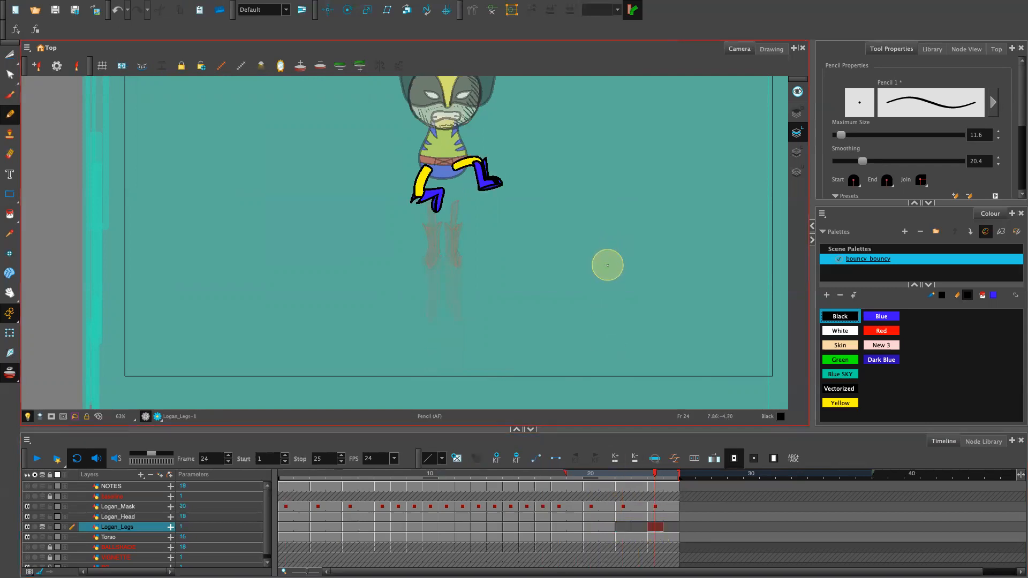
key(plus)
key(plus)
key(plus)
key(plus)
key(plus)
key(plus)
key(plus)
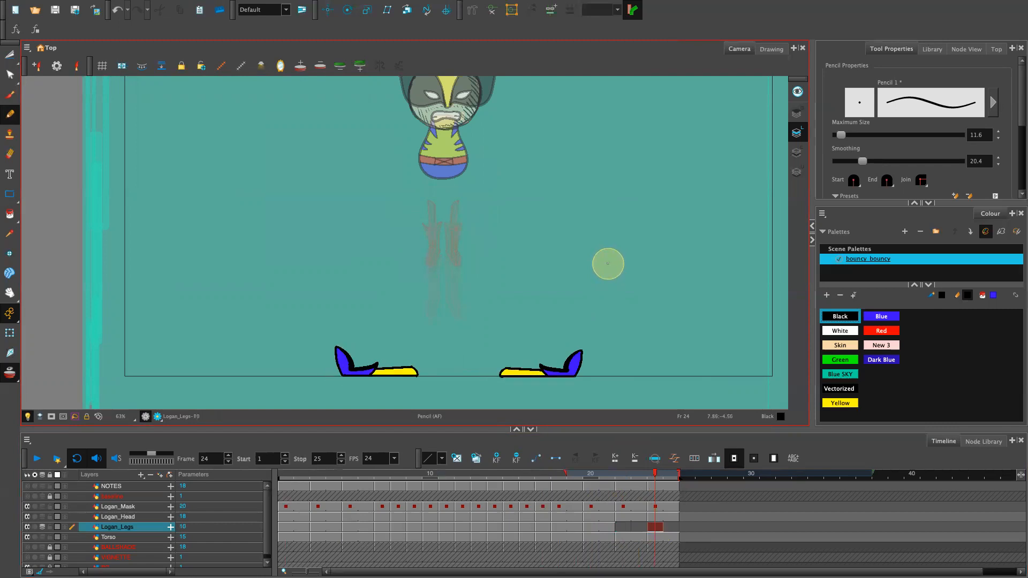
key(plus)
key(plus)
key(plus)
key(plus)
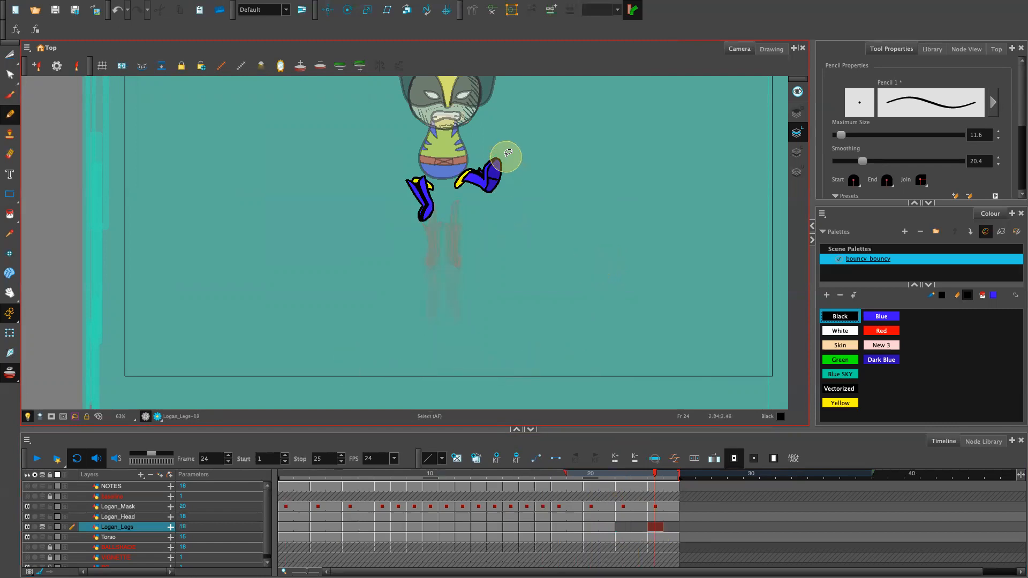
Select both legs on frame 24 and raise them until the thighs overlap the hips.
key(super+a)
key(Up)
key(Up)
key(Up)
key(Up)
key(Up)
key(Up)
key(Up)
key(Up)
key(Up)
key(Up)
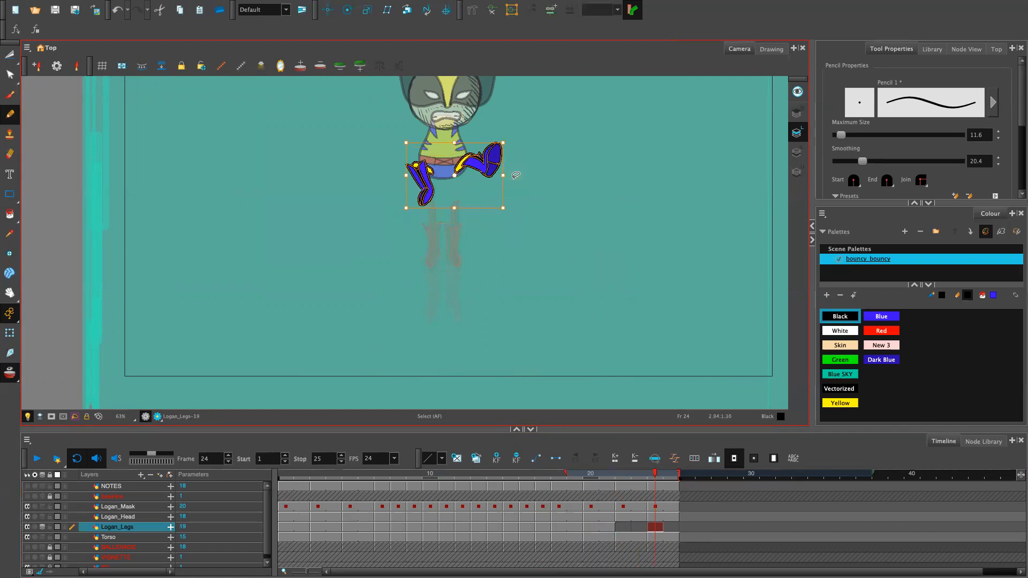
click(609, 245)
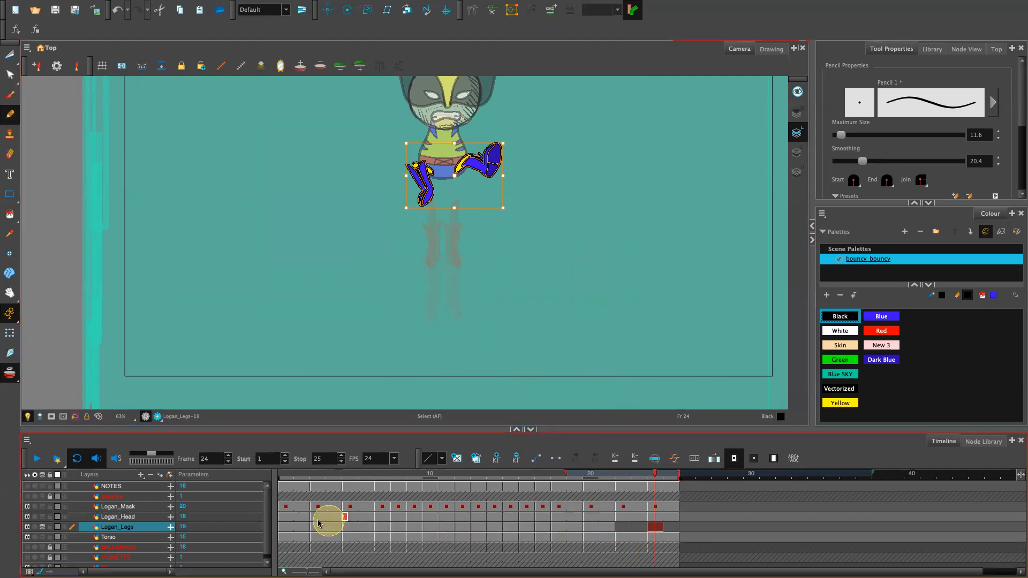
Compare the leg poses on frames 1, 21 and 24, and clear the legs drawing from frame 24.
click(285, 528)
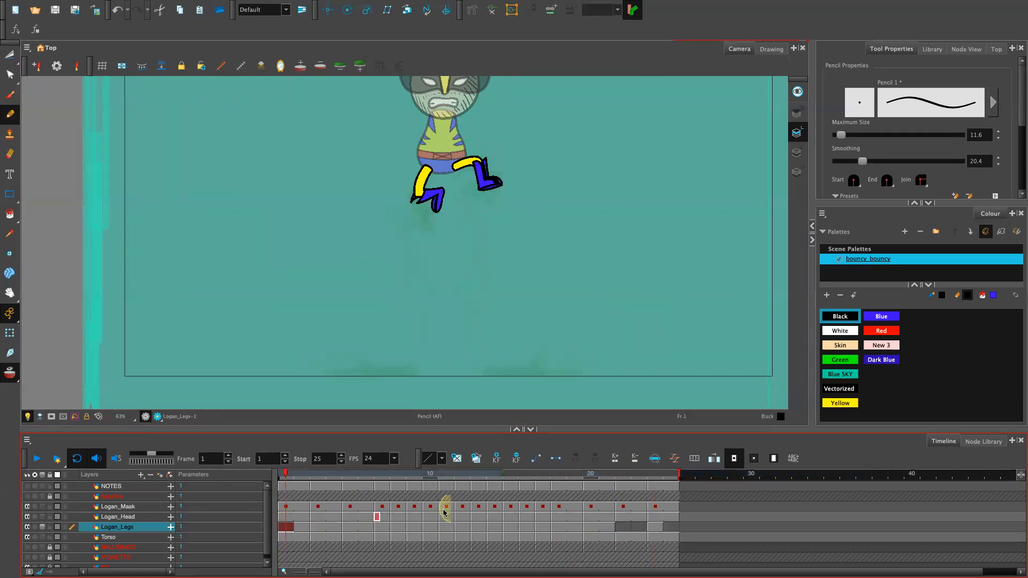
click(624, 527)
click(605, 527)
drag(622, 528, 657, 529)
click(655, 530)
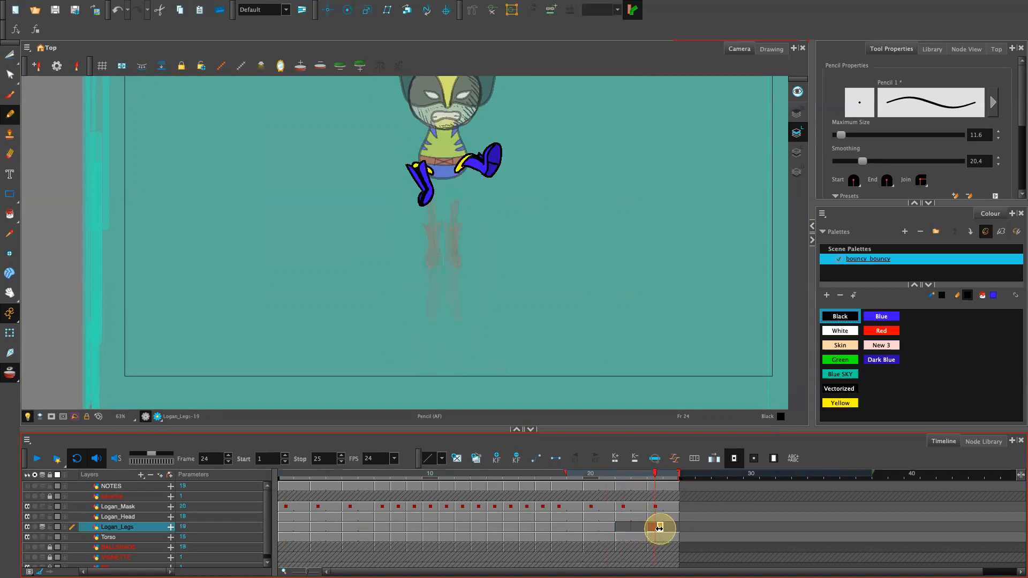
key(Delete)
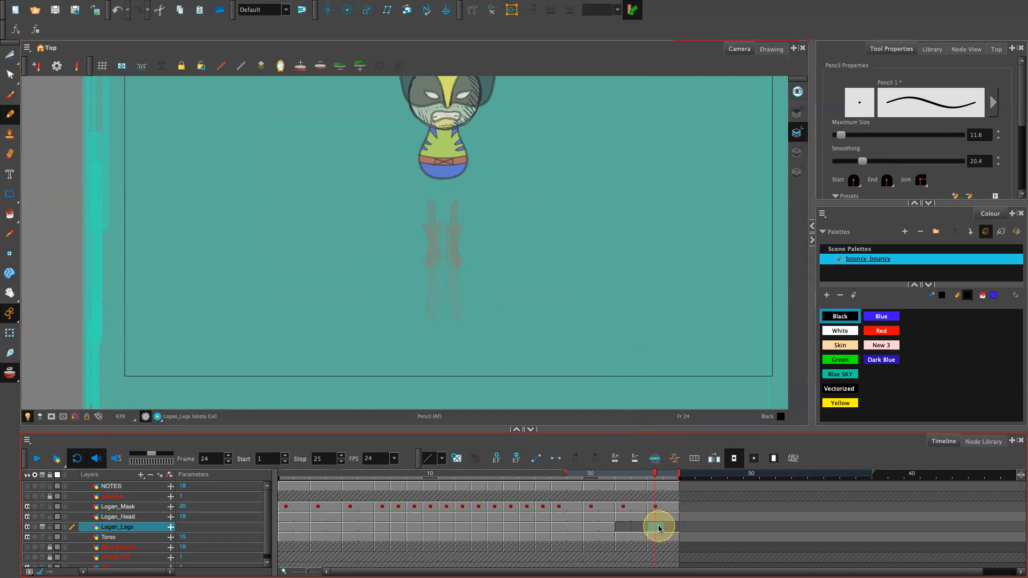
Restore the legs drawing on frame 24, then delete the selected drawing from the Logan_Legs layer.
key(ctrl+z)
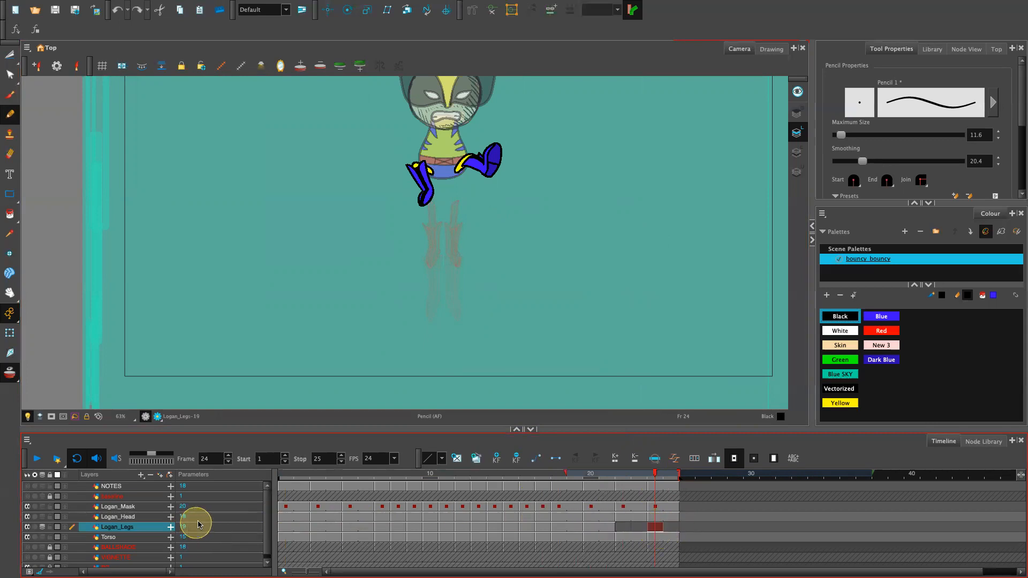
right_click(657, 527)
mouse_move(717, 425)
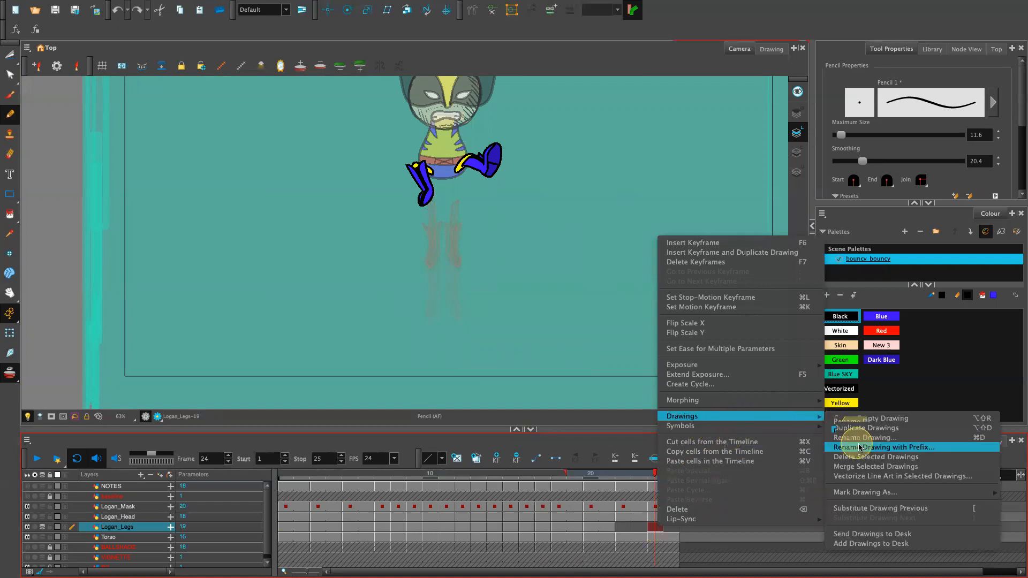
click(905, 457)
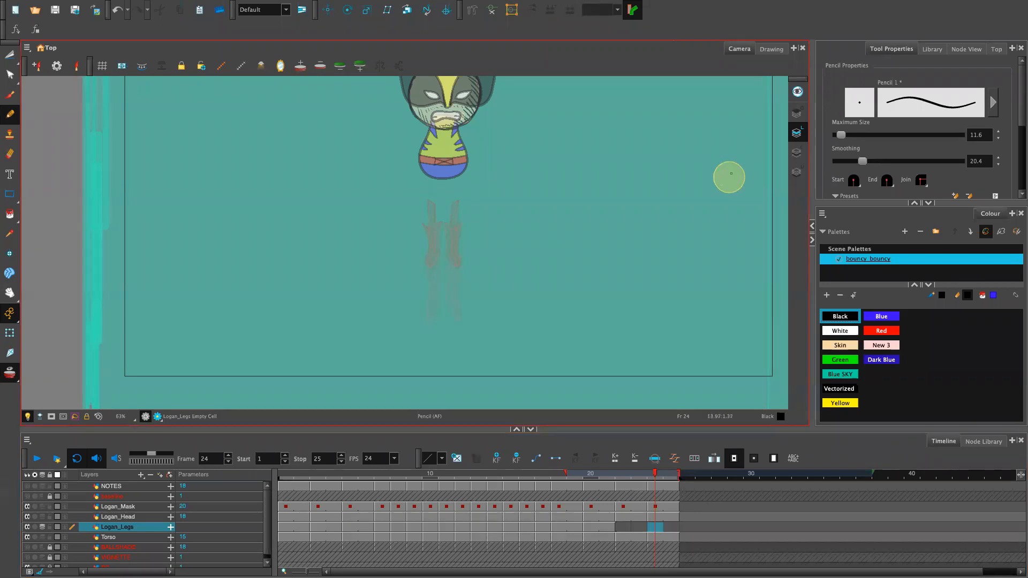
Compare the body positions on frames 22 and 24 with the leg poses on frames 1 and 21.
click(654, 532)
click(625, 529)
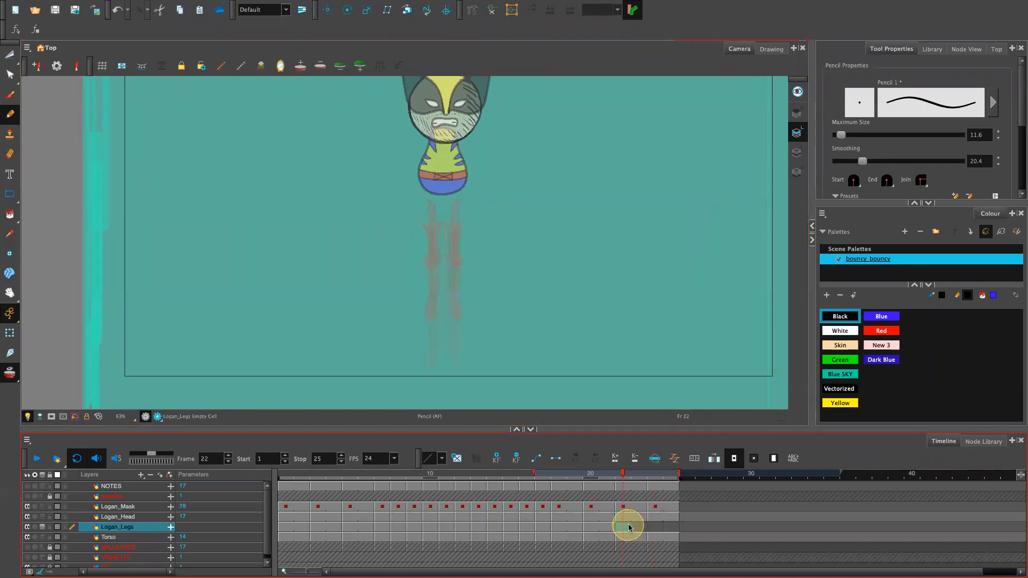
click(652, 529)
click(623, 530)
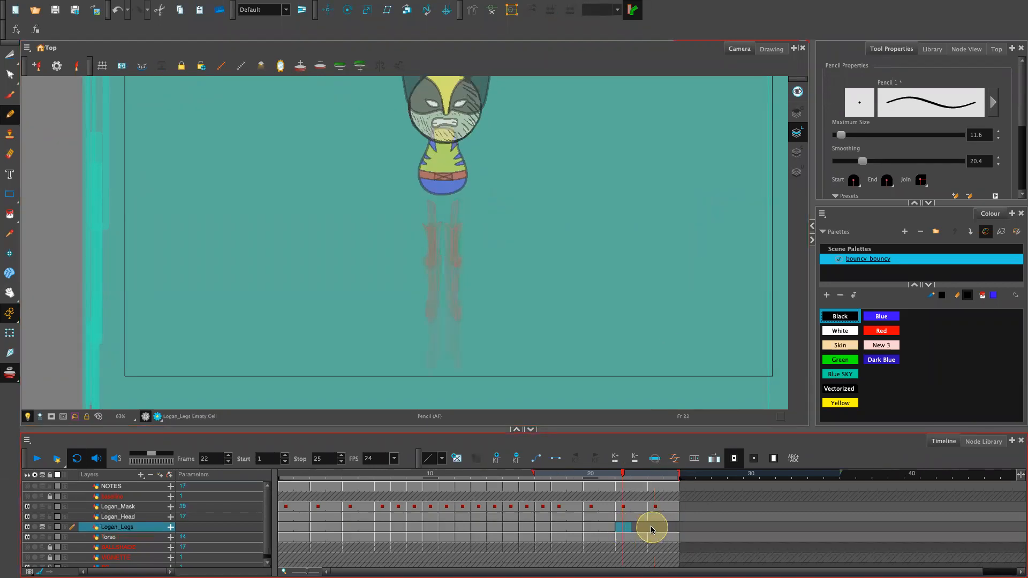
click(652, 529)
click(284, 527)
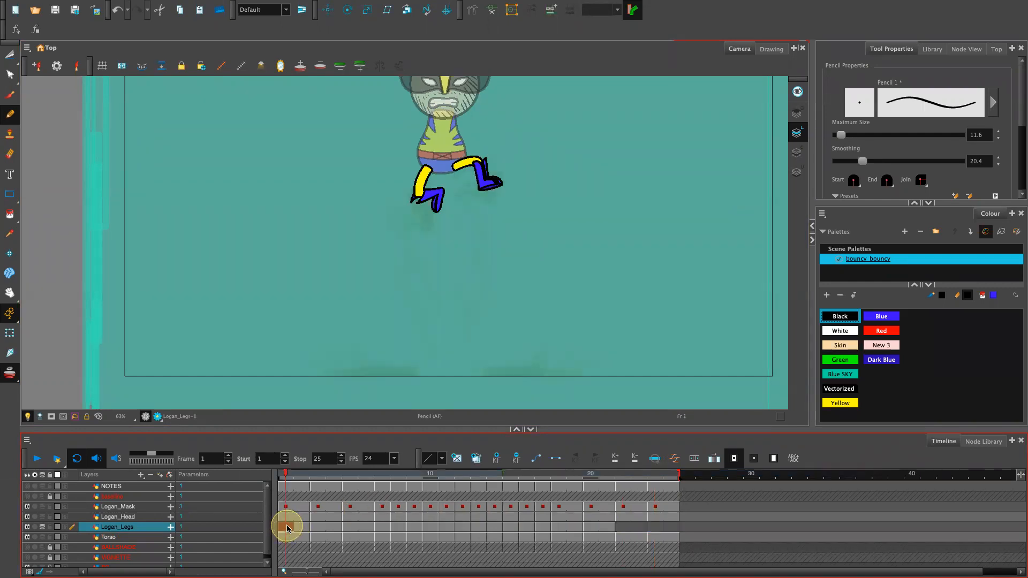
click(604, 527)
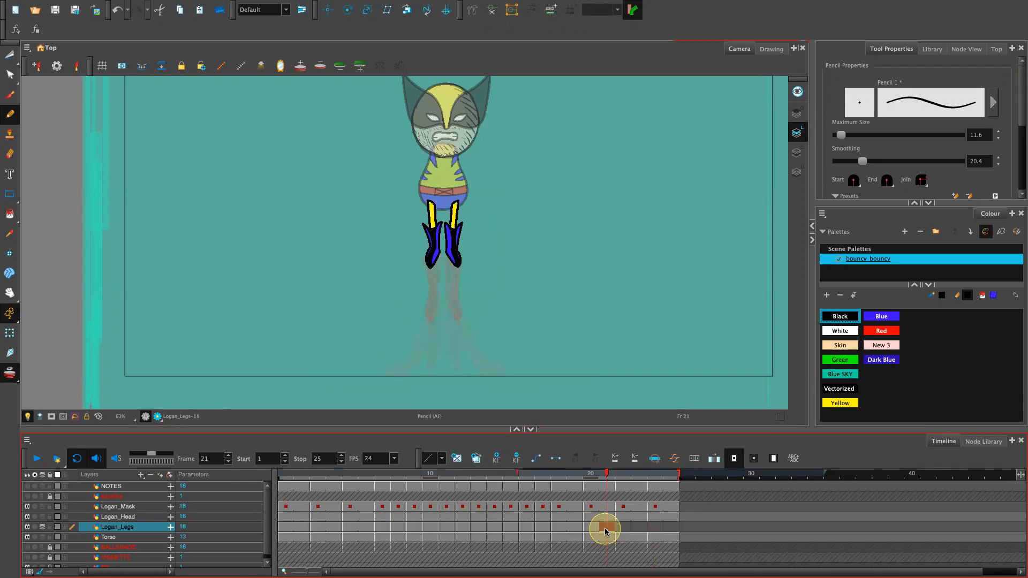
click(651, 526)
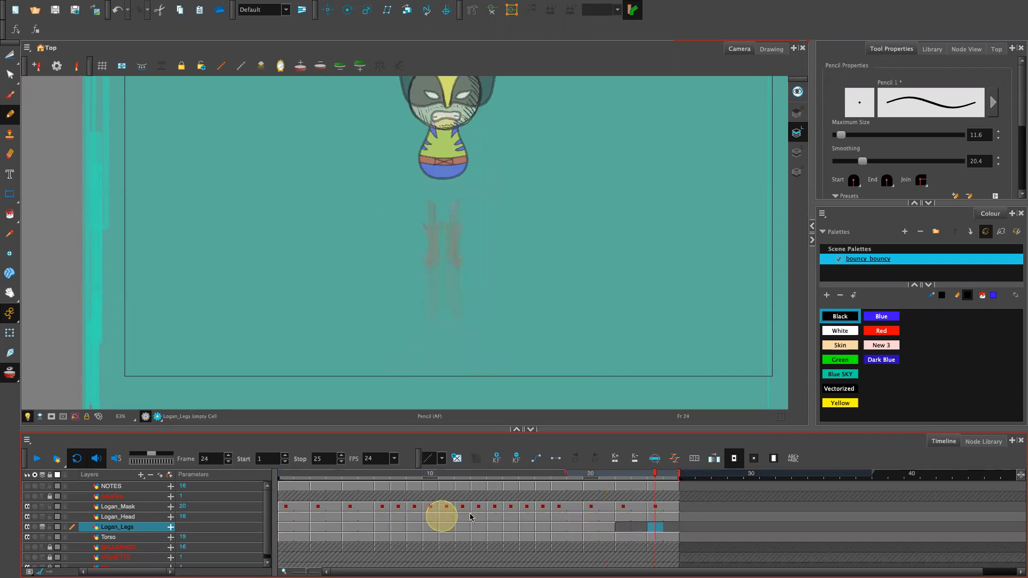
Copy both legs from the Logan_Legs drawing on frame 1 and paste them into the empty cell on frame 22.
click(285, 528)
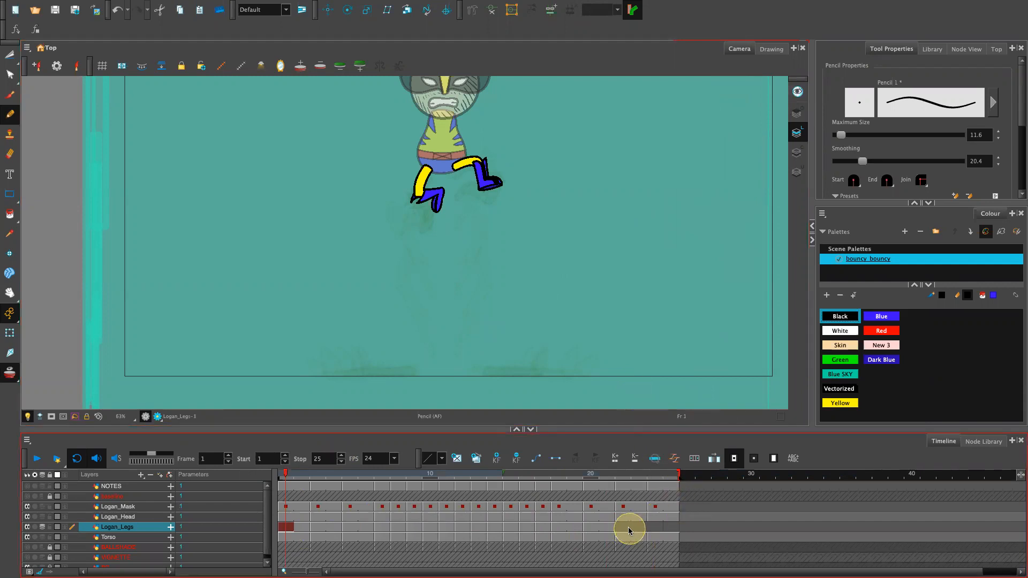
mouse_move(500, 142)
mouse_down()
mouse_move(395, 214)
mouse_move(515, 121)
mouse_up()
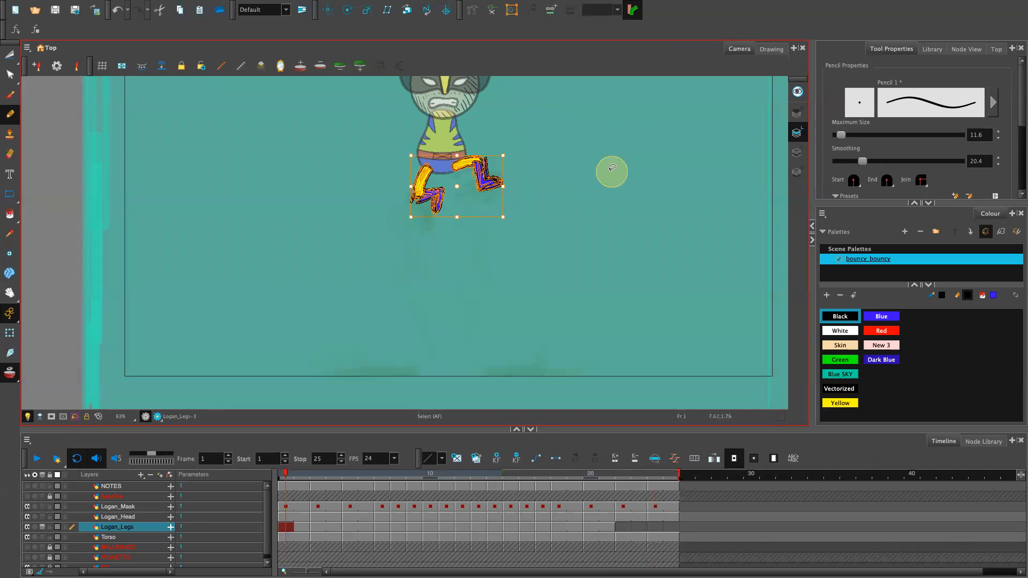
click(622, 529)
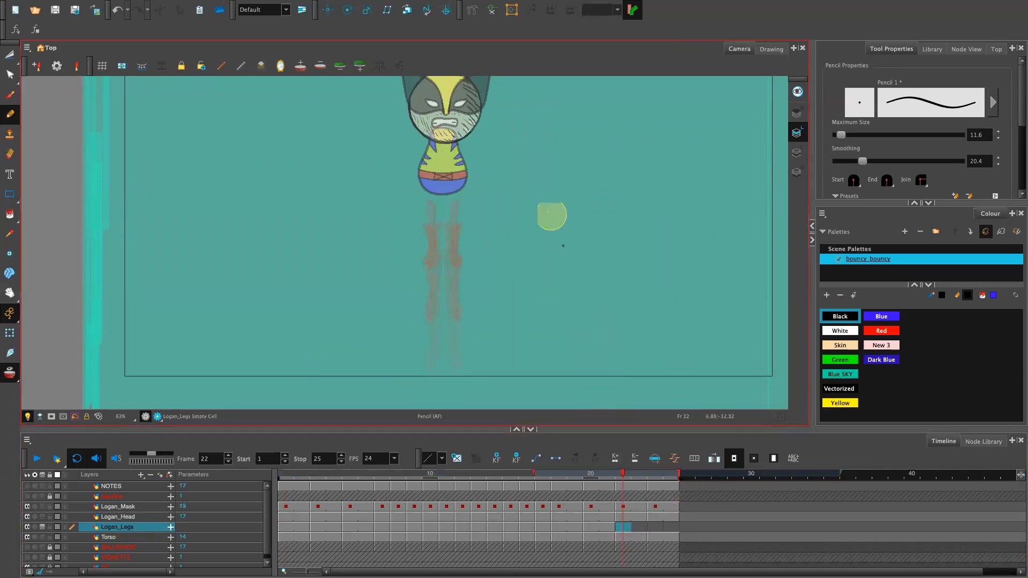
key(super)
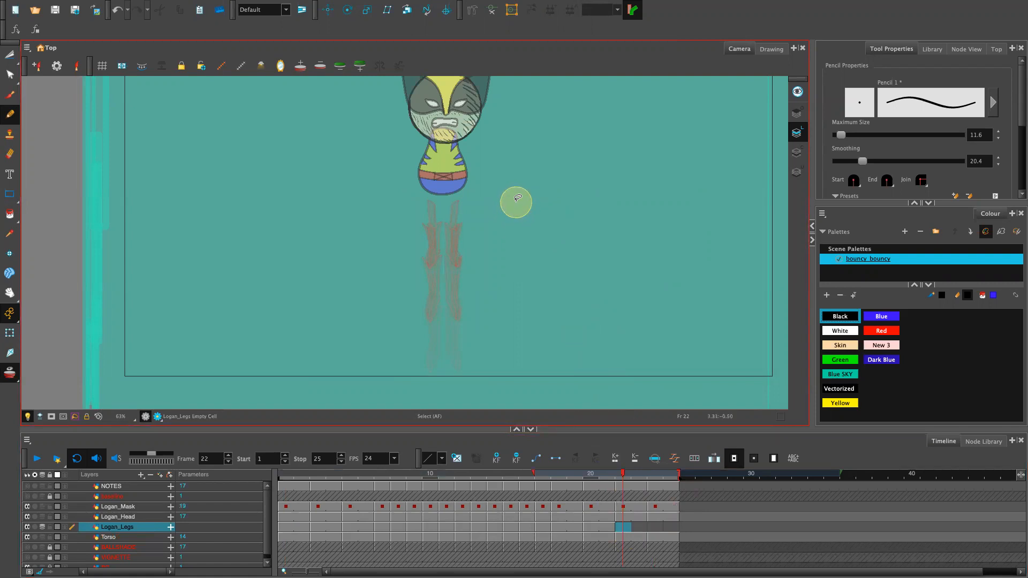
key(ctrl+v)
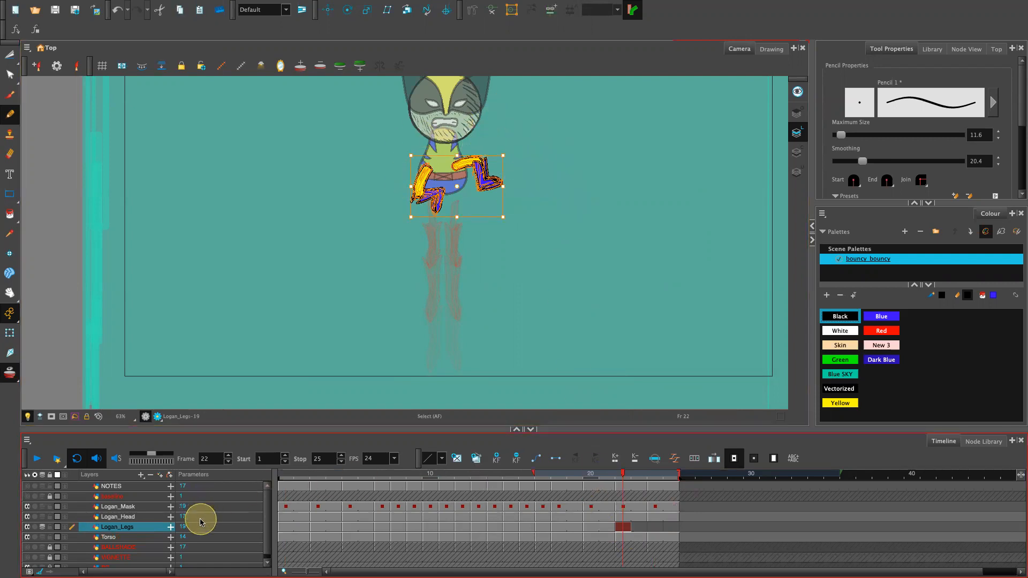
Nudge the pasted legs on frame 22 down until the thighs meet the lowered hips.
key(Down)
key(Down)
key(Down)
key(Down)
key(Down)
key(Down)
key(Down)
key(Down)
key(Up)
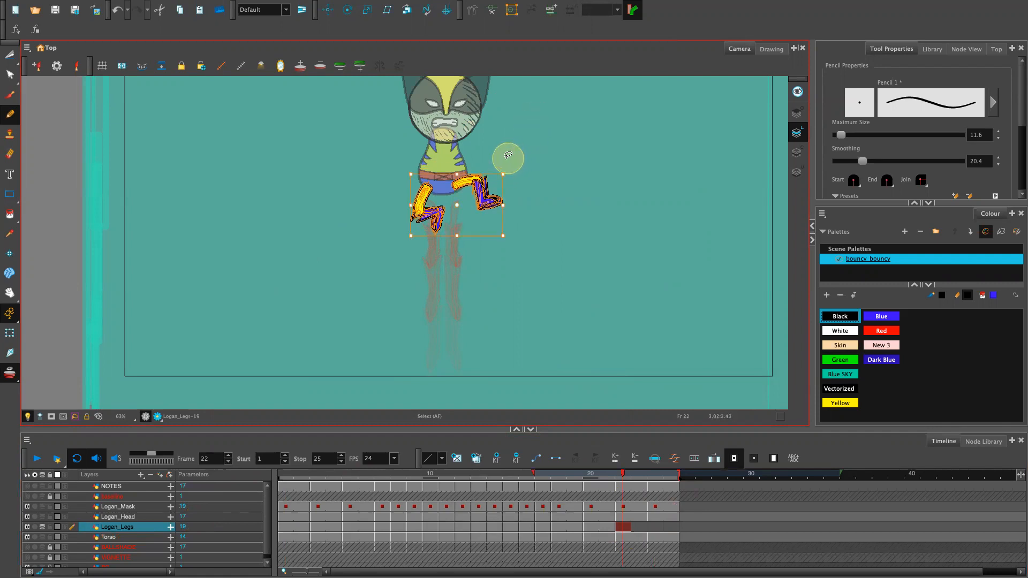
Select only the left leg on frame 22 and rotate it so its foot swings inward beneath the hips.
key(ctrl)
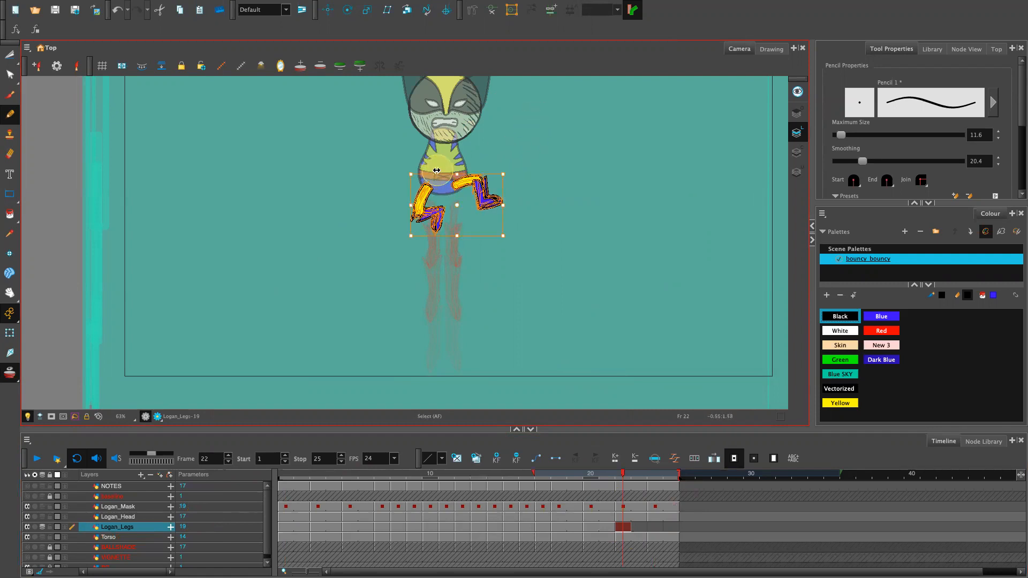
mouse_move(437, 160)
mouse_down()
mouse_move(389, 204)
mouse_move(446, 263)
mouse_move(457, 208)
mouse_move(442, 181)
mouse_move(414, 168)
mouse_move(426, 200)
mouse_up()
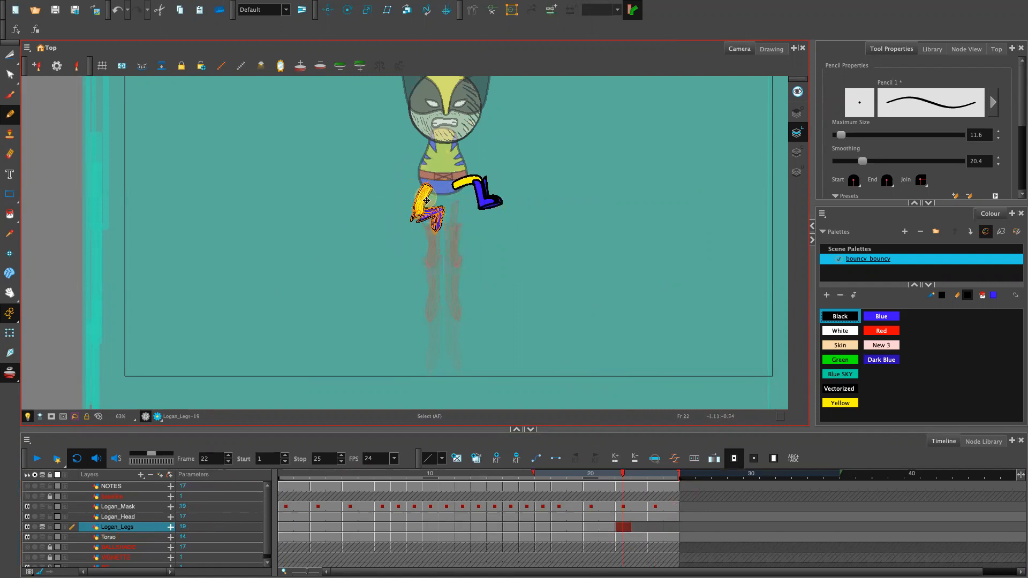
mouse_move(451, 238)
mouse_down()
mouse_move(506, 190)
mouse_move(491, 160)
mouse_move(474, 155)
mouse_move(453, 179)
mouse_move(476, 209)
mouse_up()
Rotate the right leg on frame 22 so the knee and foot hang lower, and shift it slightly outward at the hip.
click(489, 197)
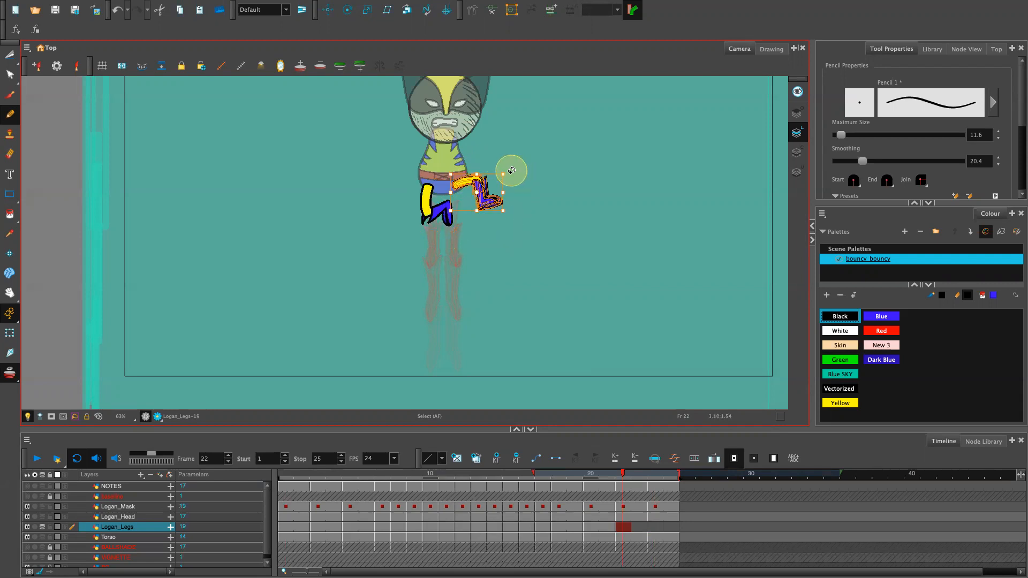
mouse_move(512, 171)
mouse_down()
mouse_move(503, 201)
mouse_move(492, 185)
mouse_up()
key(ctrl+z)
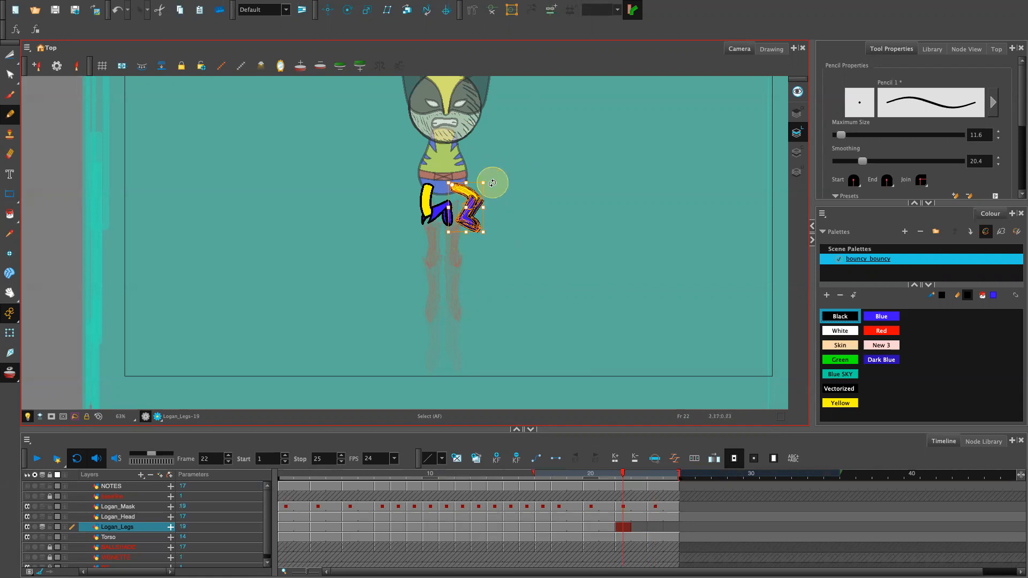
click(590, 347)
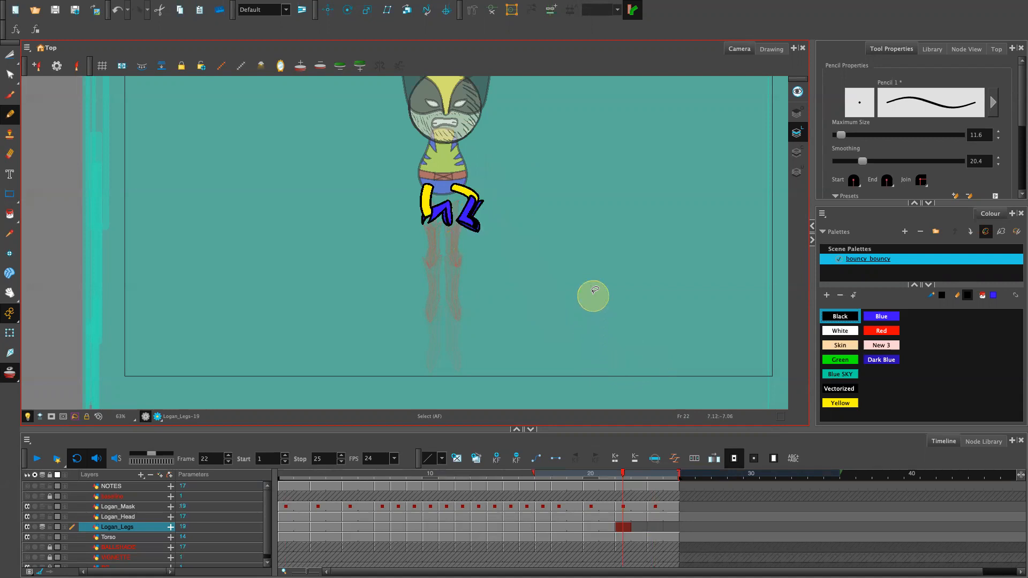
mouse_move(479, 173)
mouse_down()
mouse_move(451, 171)
mouse_move(449, 180)
mouse_move(470, 240)
mouse_move(487, 171)
mouse_up()
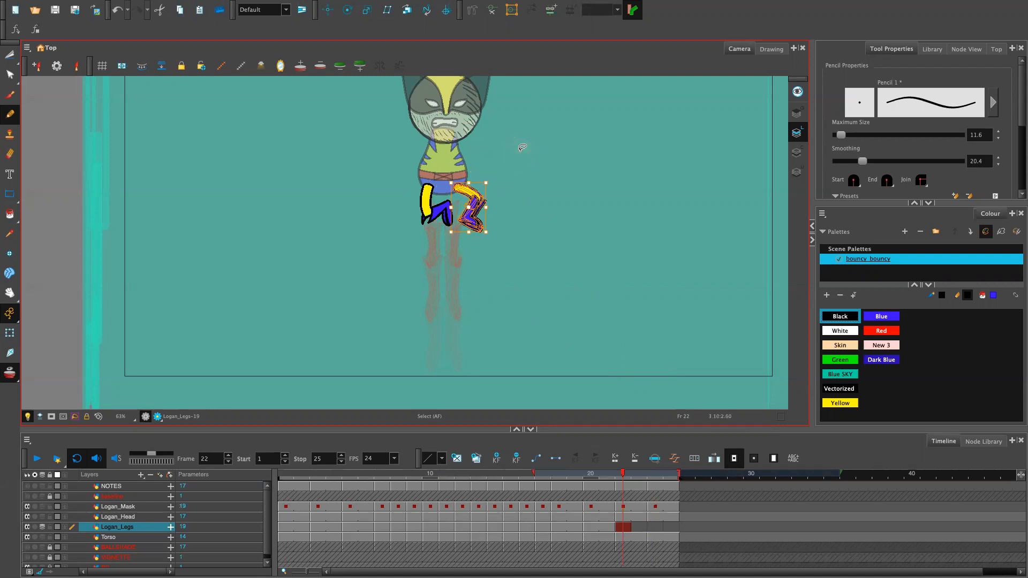
click(623, 173)
Reselect the left leg on frame 22 and turn it slightly back outward, keeping the thigh at the hip.
mouse_move(427, 163)
mouse_down()
mouse_move(422, 251)
mouse_move(444, 249)
mouse_move(457, 221)
mouse_up()
mouse_move(434, 167)
mouse_down()
mouse_move(466, 181)
mouse_move(445, 216)
mouse_move(426, 206)
mouse_up()
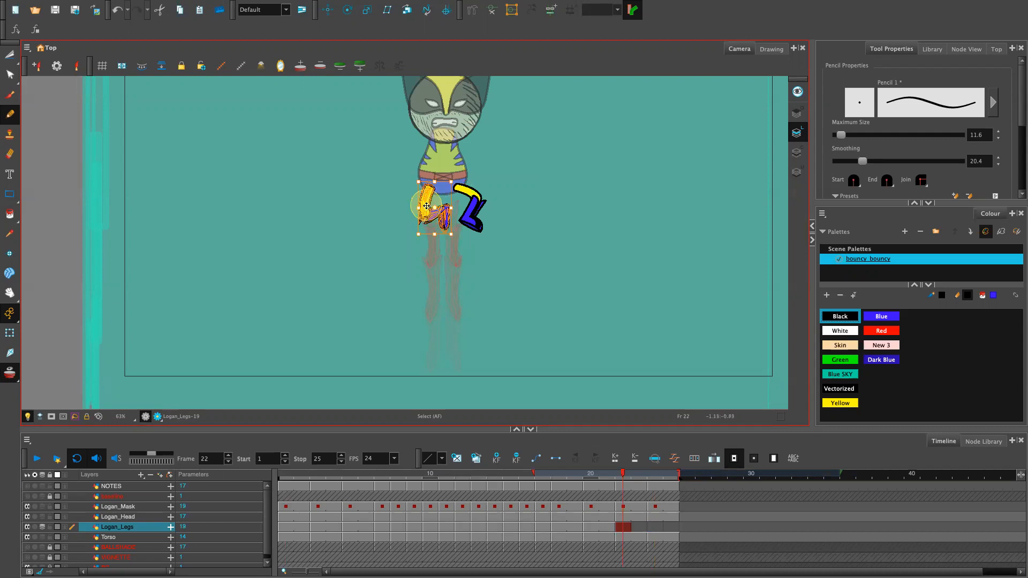
click(495, 157)
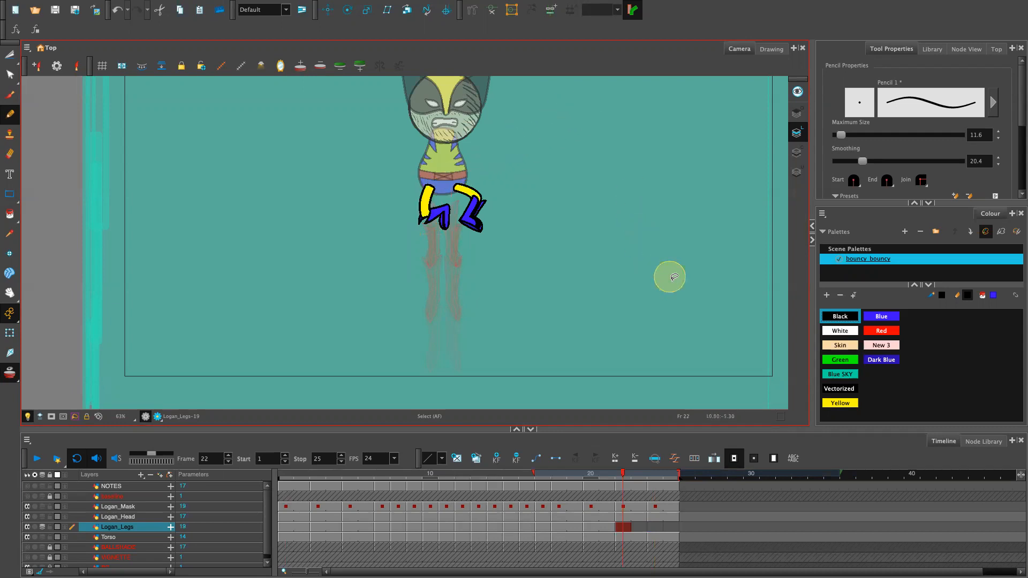
Extend the frame 22 legs drawing's exposure through frame 25, and duplicate it as a separate drawing on frame 24.
drag(614, 478, 632, 488)
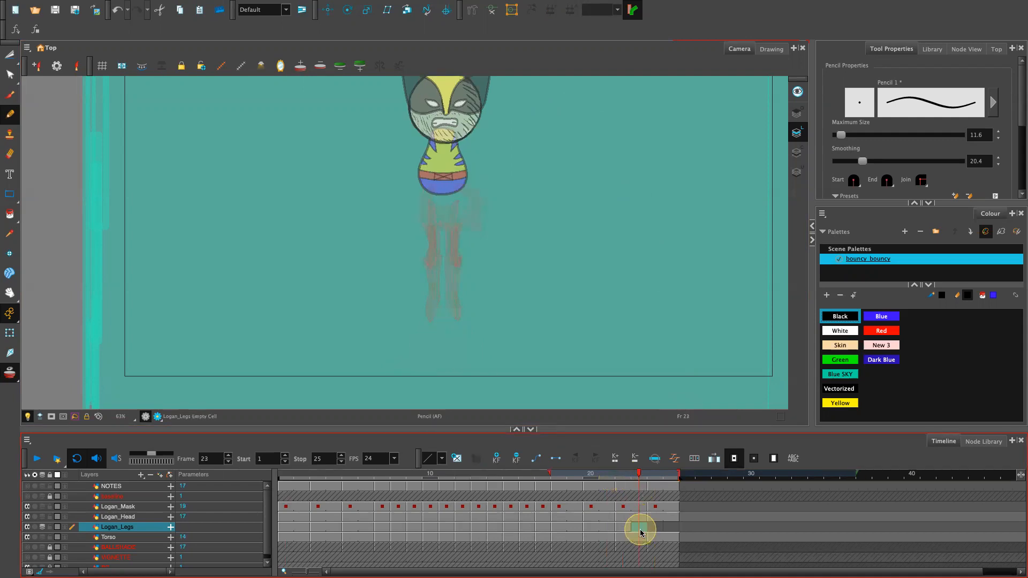
click(654, 529)
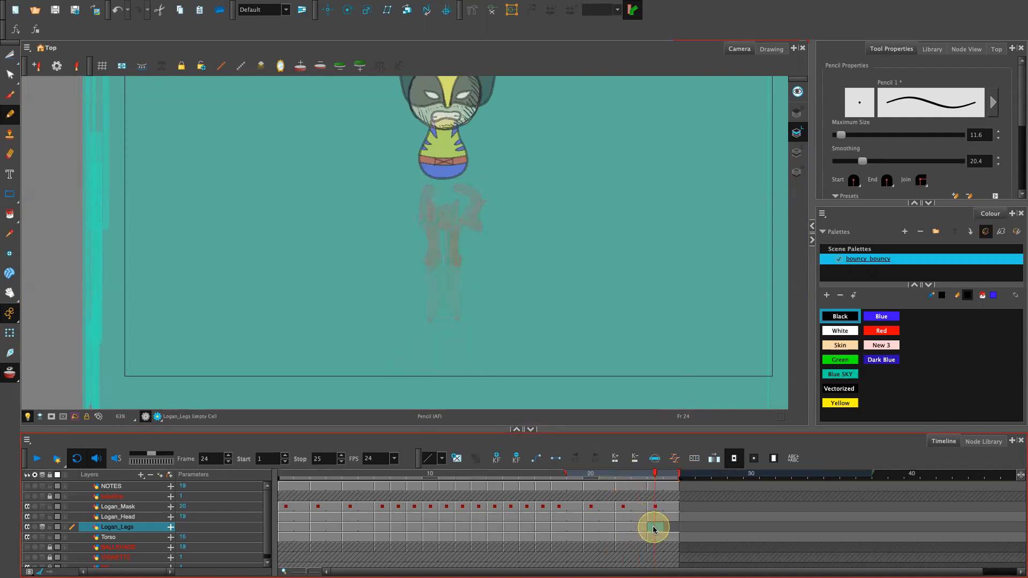
click(670, 529)
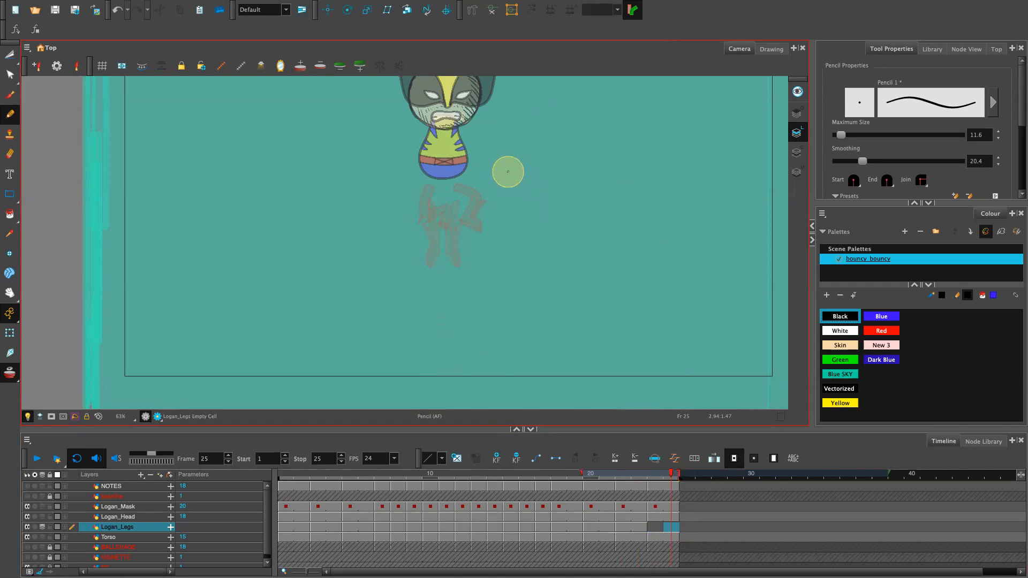
click(655, 529)
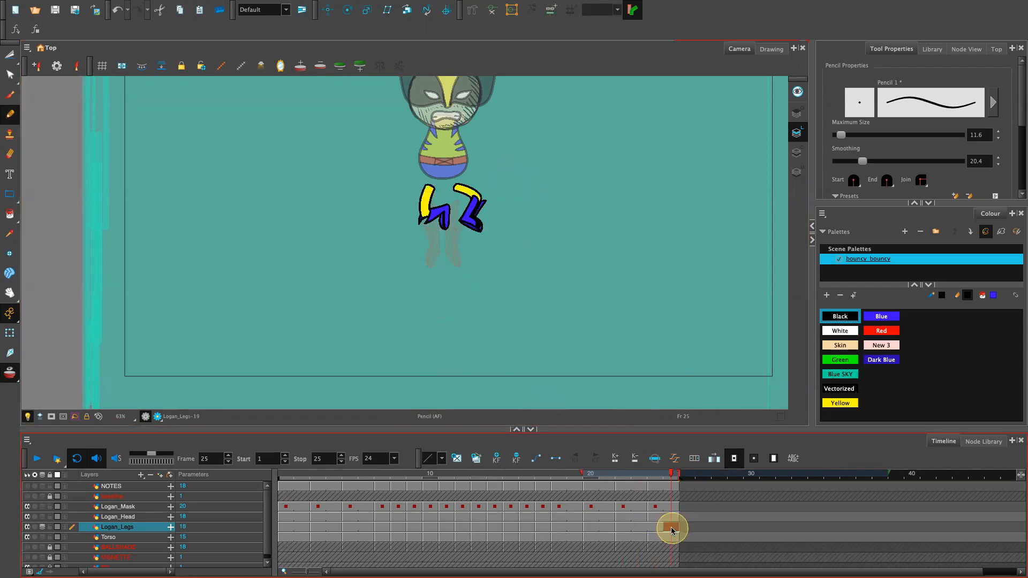
click(475, 459)
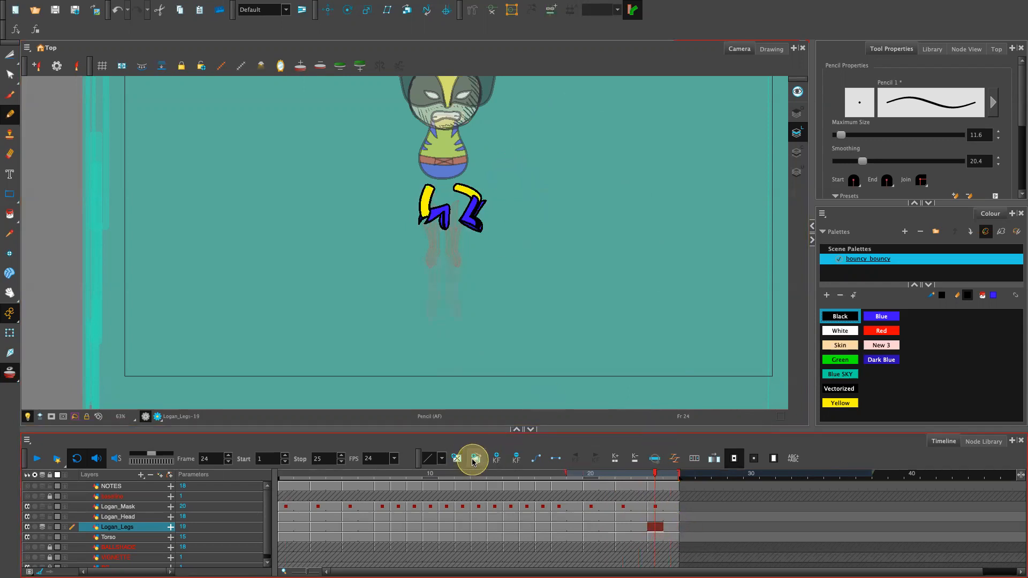
click(474, 459)
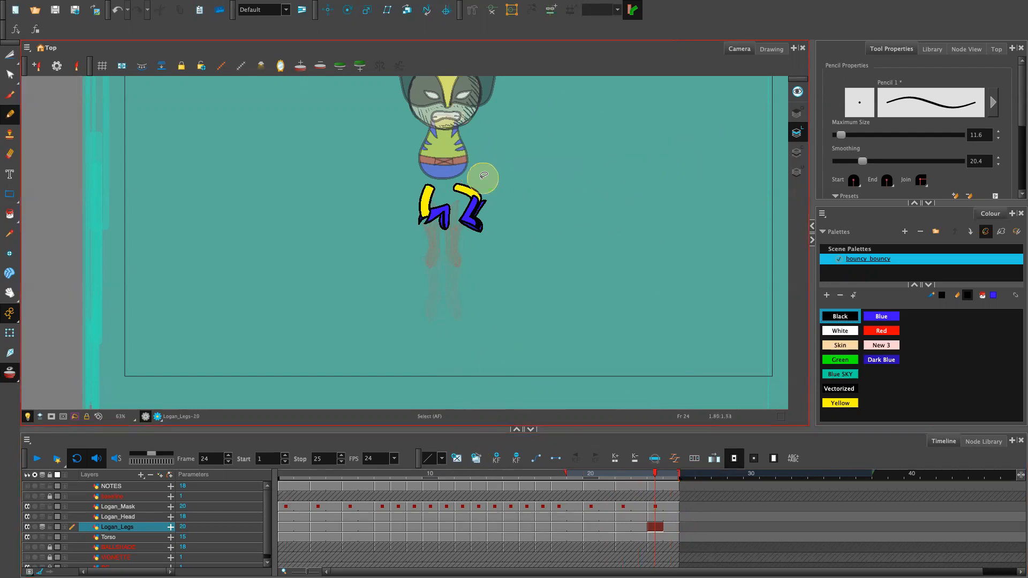
Select both legs on frame 24 and nudge them up until the thighs overlap the hips.
key(alt+s)
key(ctrl+a)
key(Up)
key(Up)
key(Up)
key(Up)
key(Up)
key(Up)
key(Up)
key(Up)
key(Up)
key(Up)
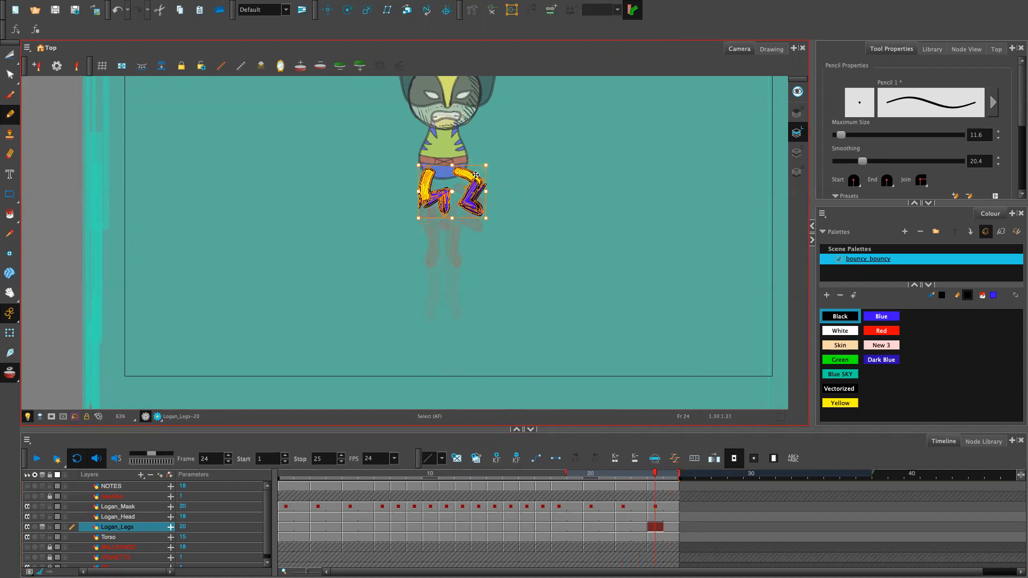
Select the right leg on frame 24, place its pivot at the hip, and rotate the leg outward and up.
click(491, 157)
mouse_move(494, 148)
mouse_down()
mouse_move(464, 139)
mouse_move(449, 155)
mouse_move(461, 229)
mouse_move(507, 161)
mouse_up()
drag(469, 191, 456, 171)
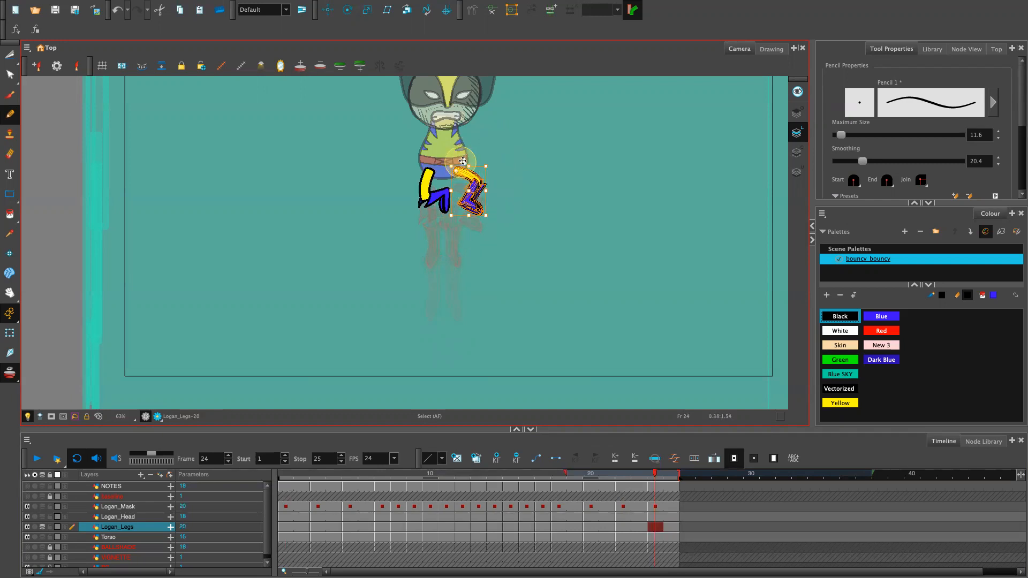
drag(493, 216, 500, 209)
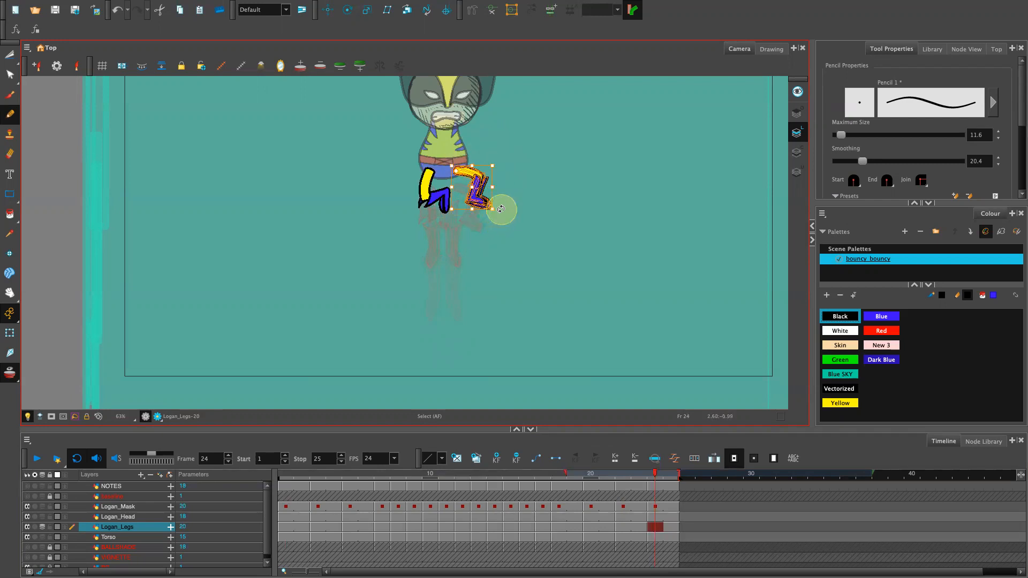
Rotate the left leg on frame 24 slightly inward about the hip, and check the pose against frame 1.
mouse_move(431, 159)
mouse_down()
mouse_move(411, 169)
mouse_move(407, 208)
mouse_move(424, 229)
mouse_move(442, 230)
mouse_move(460, 196)
mouse_move(432, 160)
mouse_up()
drag(459, 221, 462, 218)
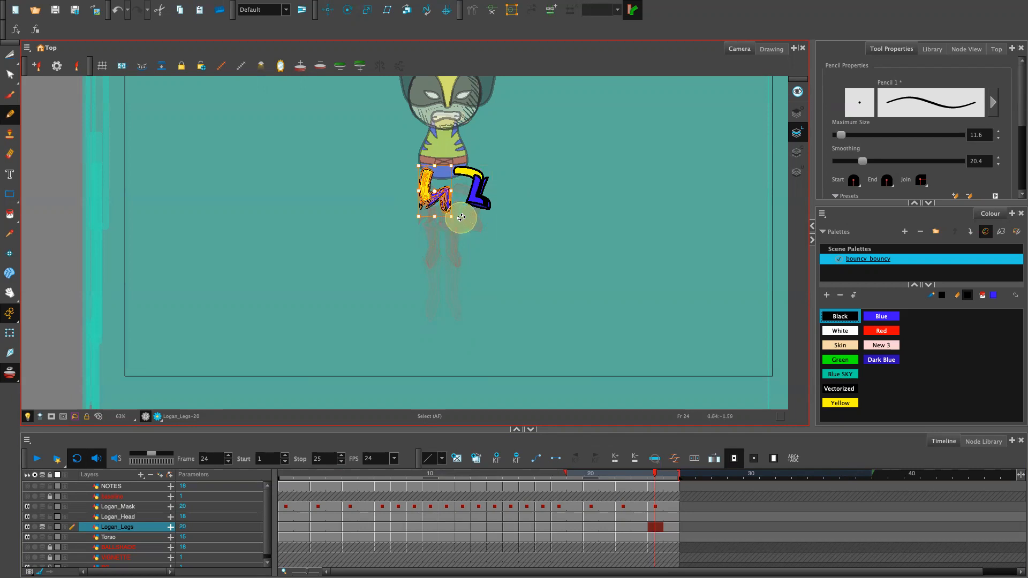
key(ctrl+z)
click(427, 171)
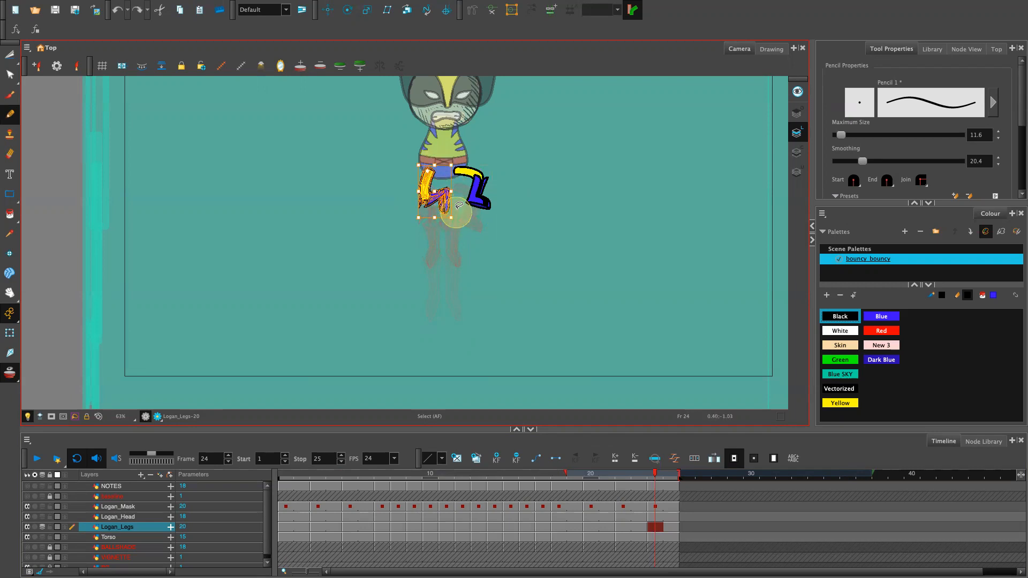
drag(458, 219, 462, 218)
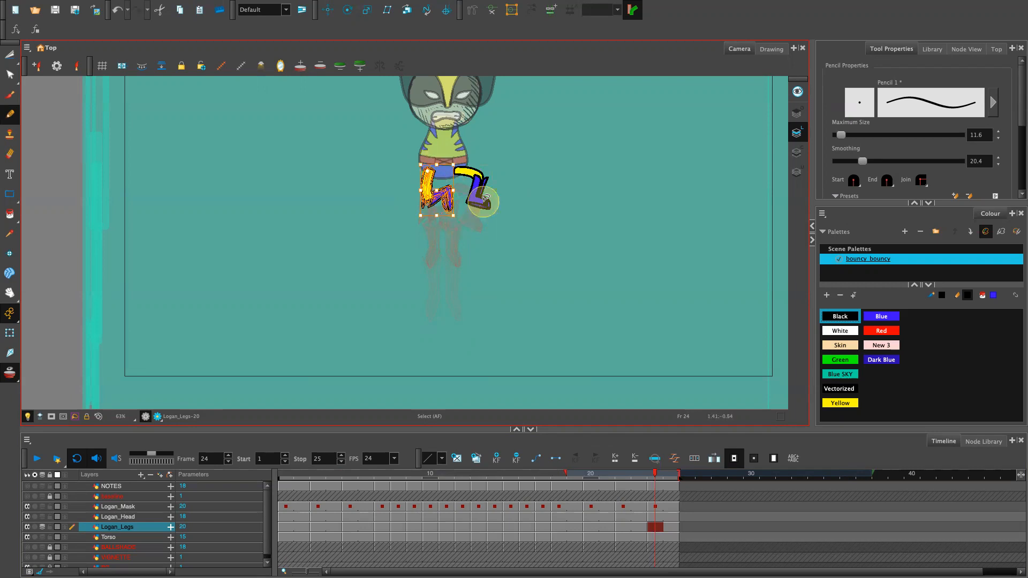
click(285, 527)
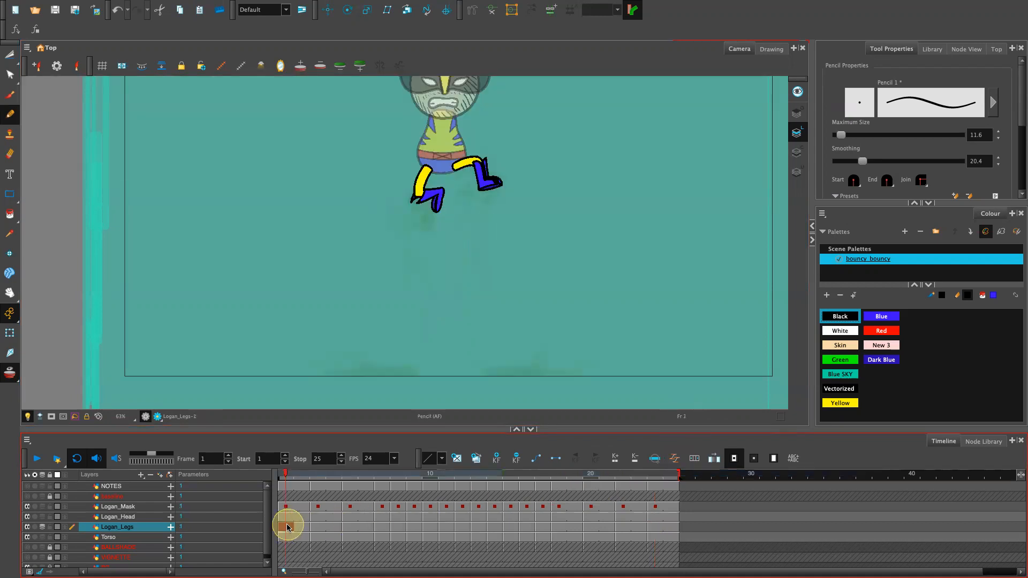
Compare the legs on frames 24 and 25 with frame 1, and shift the right leg on frame 24 slightly outward.
click(637, 526)
click(660, 526)
click(288, 529)
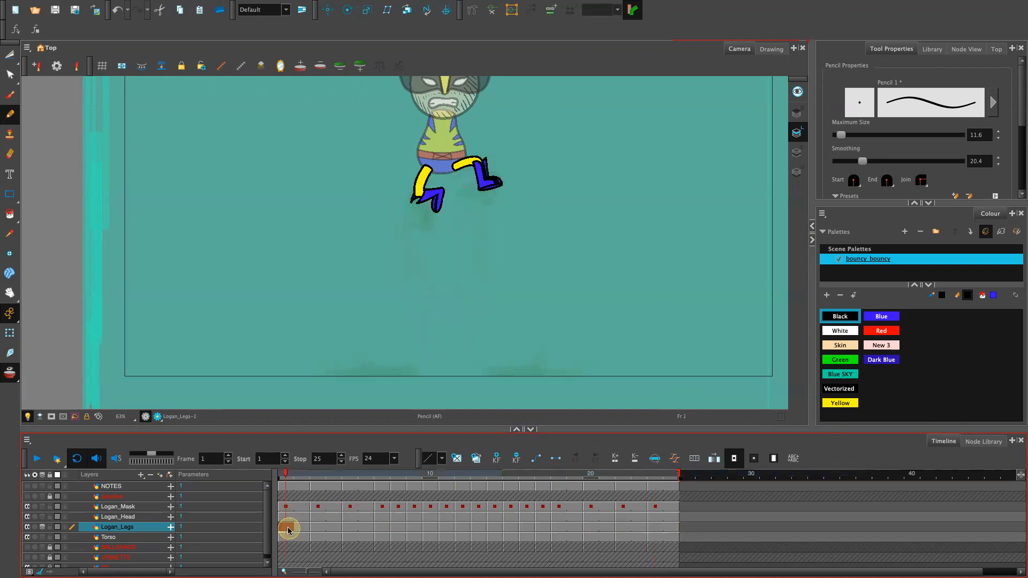
click(669, 527)
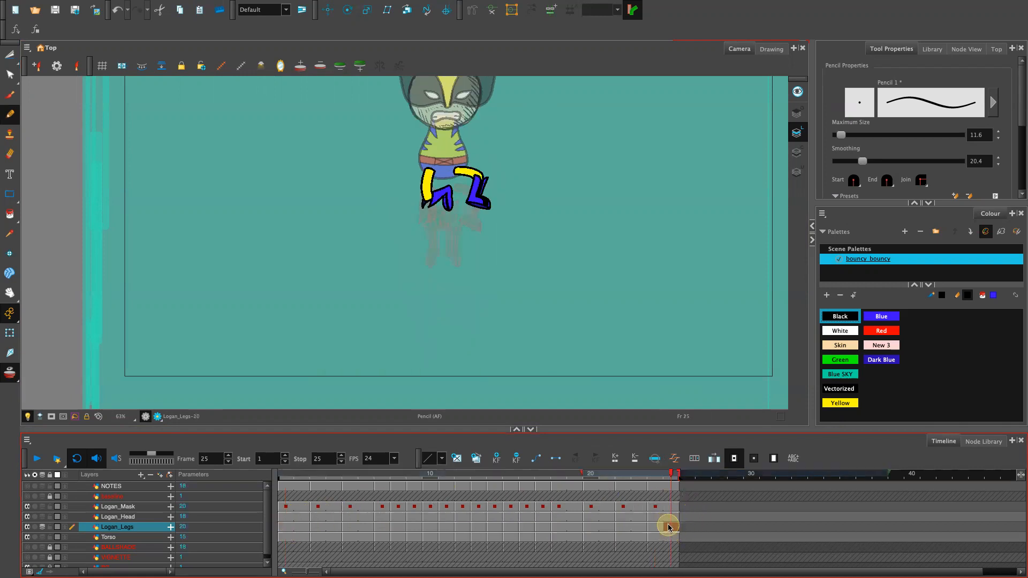
click(656, 526)
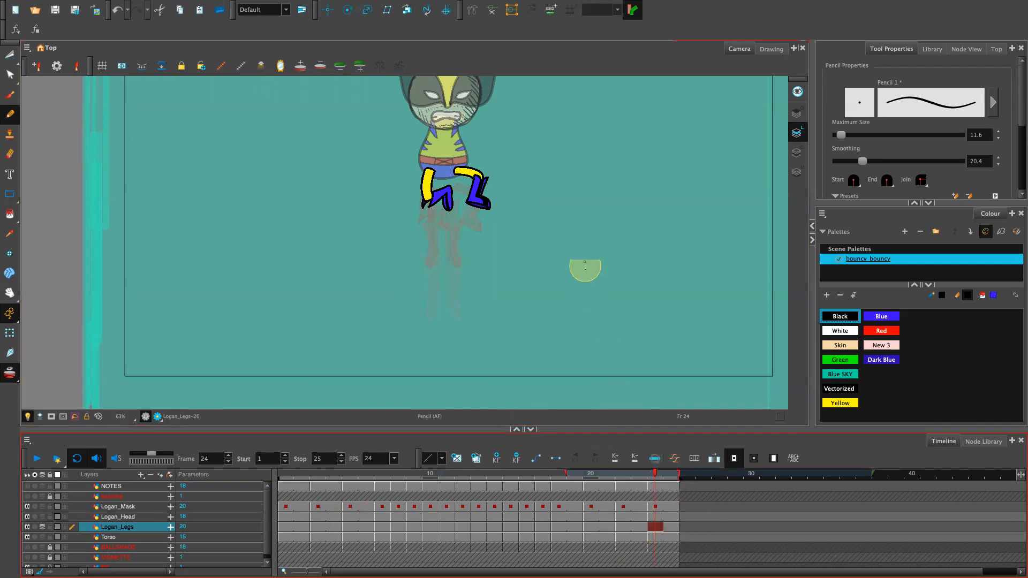
mouse_move(479, 150)
mouse_down()
mouse_move(444, 166)
mouse_move(455, 206)
mouse_move(492, 182)
mouse_move(487, 171)
mouse_up()
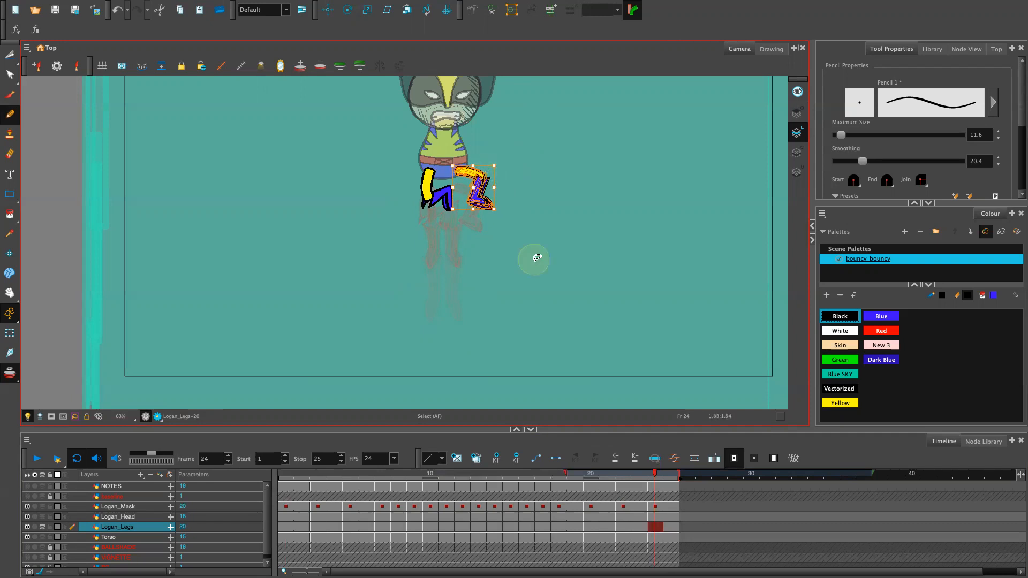
click(540, 235)
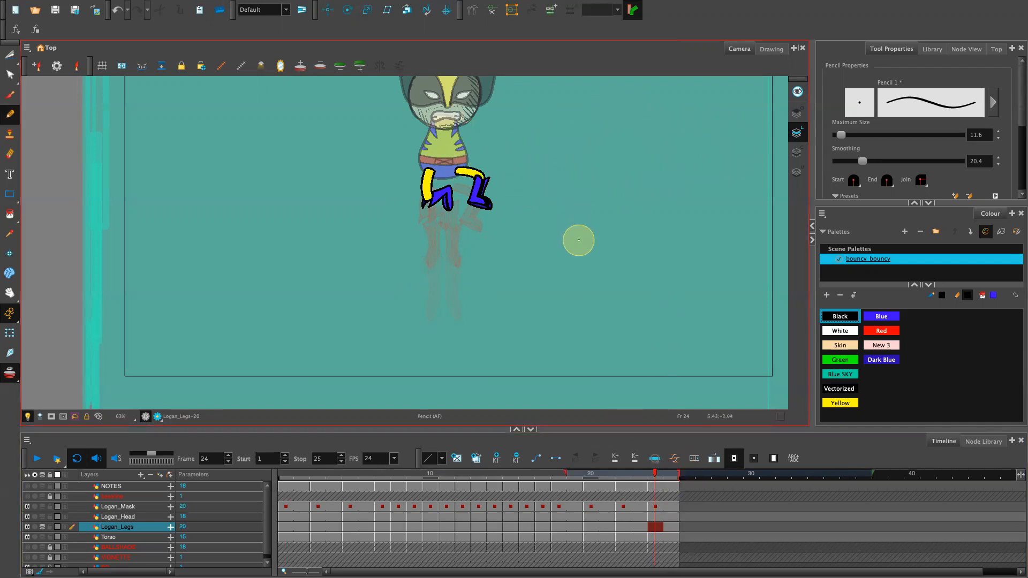
Turn off onion skinning and the light table, and play back the full 25-frame animation to review the leg motion.
scroll(578, 238, down, 2)
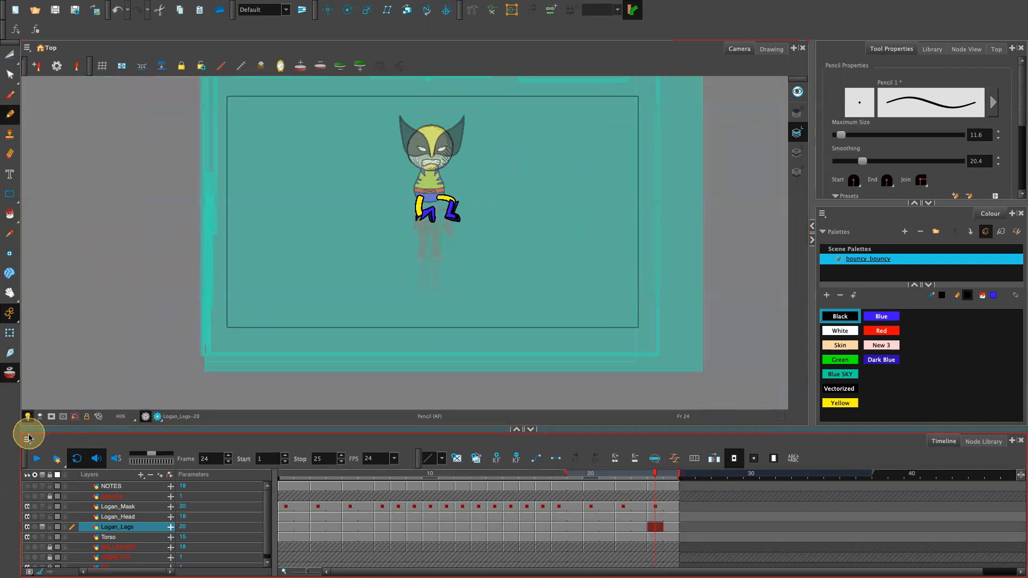
click(10, 373)
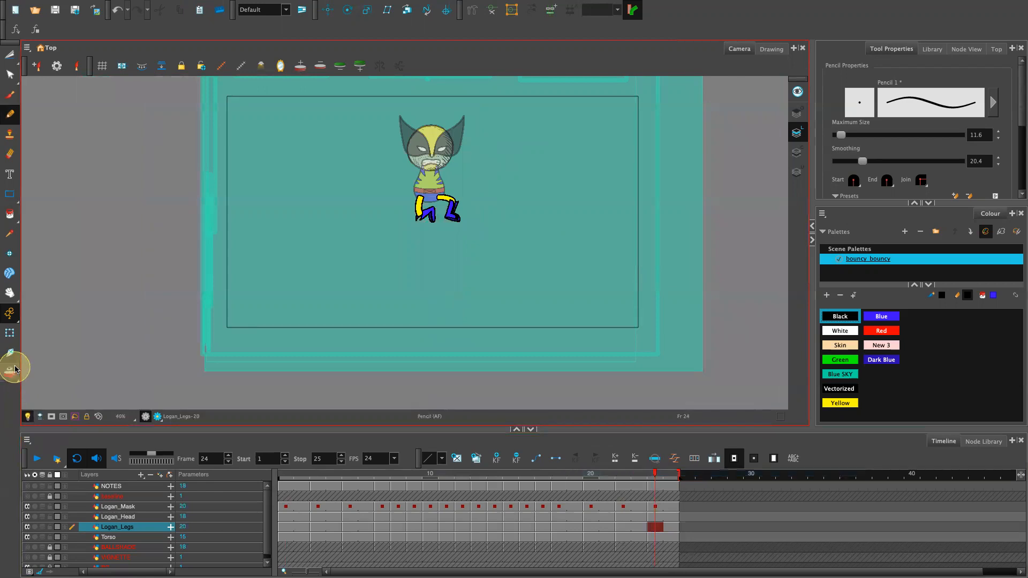
click(27, 416)
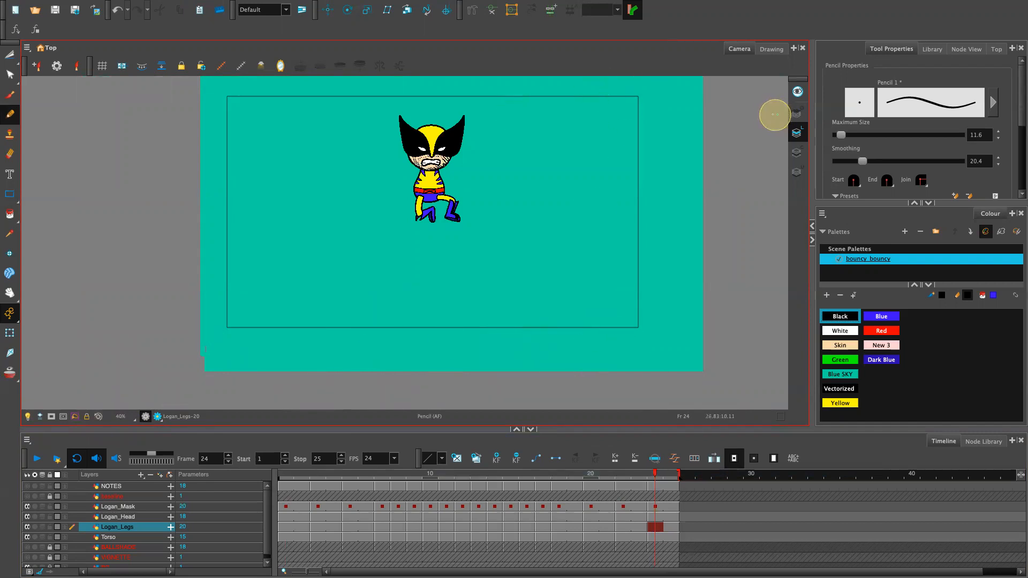
key(Return)
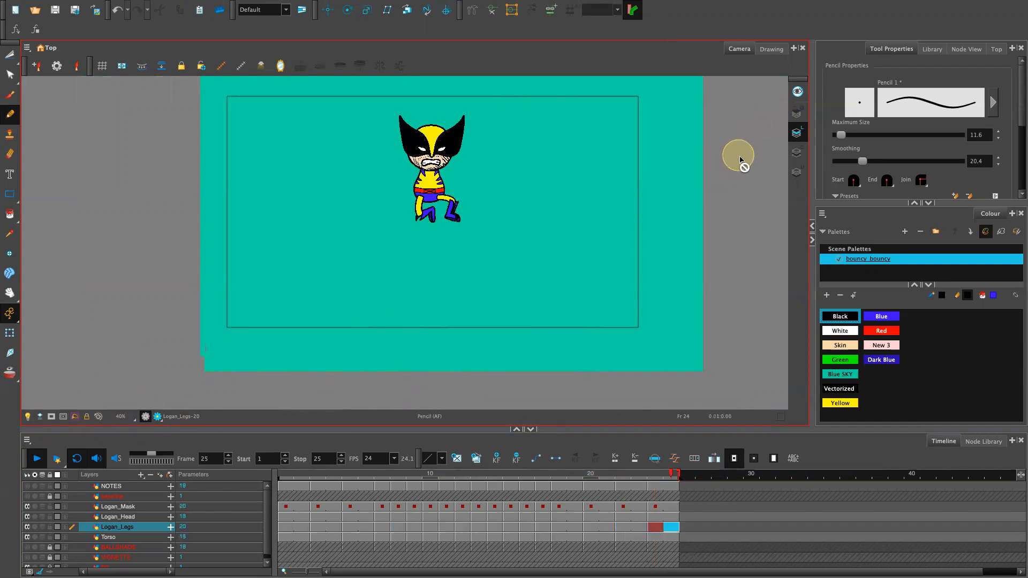